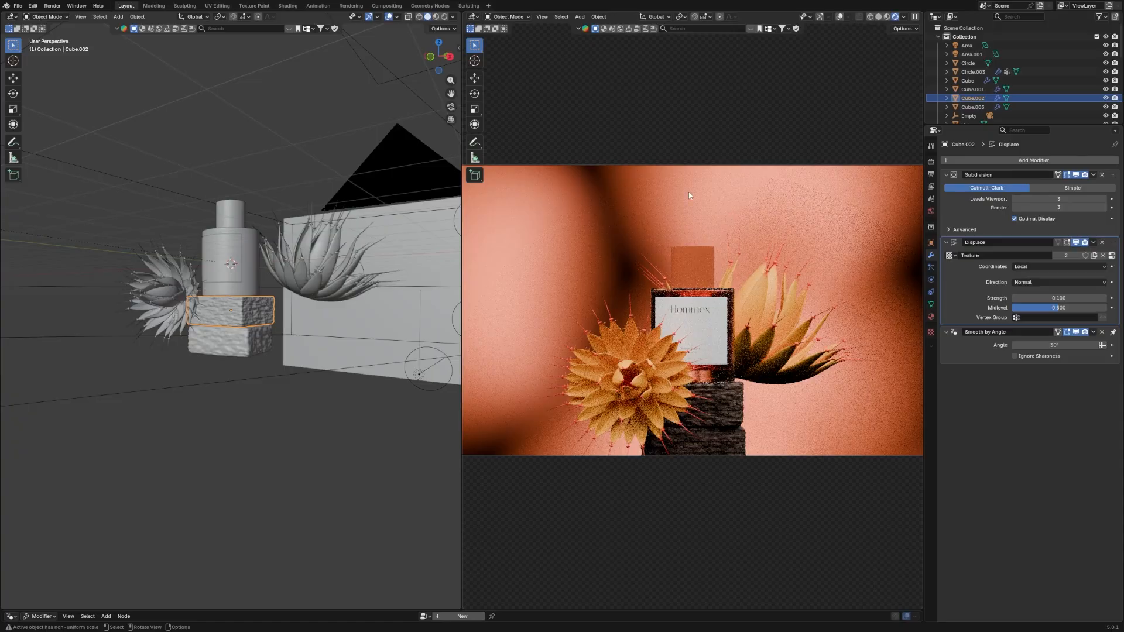
Examine the finished perfume scene from several angles, including both spiky flowers, the bottle and the stacked rock bases.
{"action": "middle_click_drag", "start_coordinate": [251, 276], "coordinate": [325, 350]}
{"action": "left_click", "coordinate": [240, 305]}
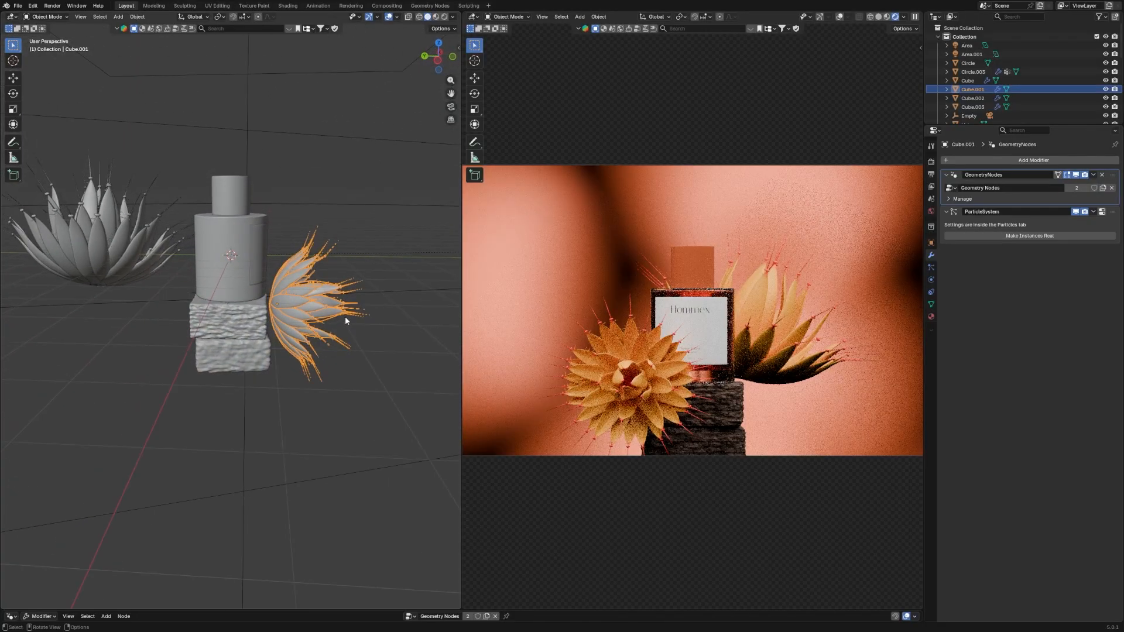
{"action": "middle_click_drag", "start_coordinate": [354, 314], "coordinate": [301, 295]}
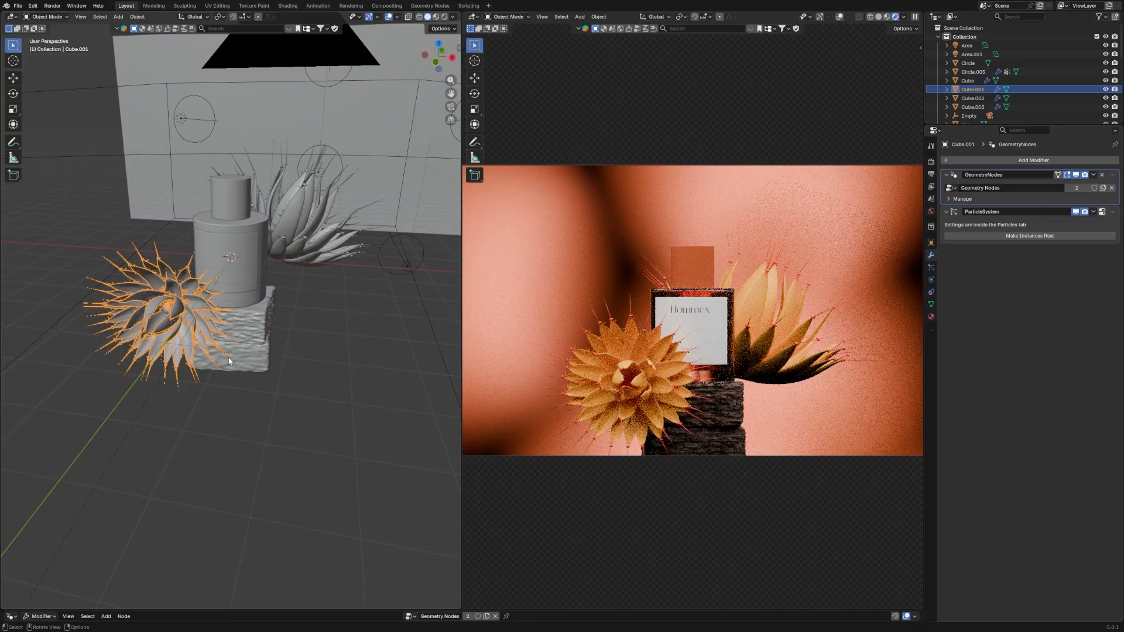
{"action": "middle_click_drag", "start_coordinate": [229, 361], "coordinate": [214, 338]}
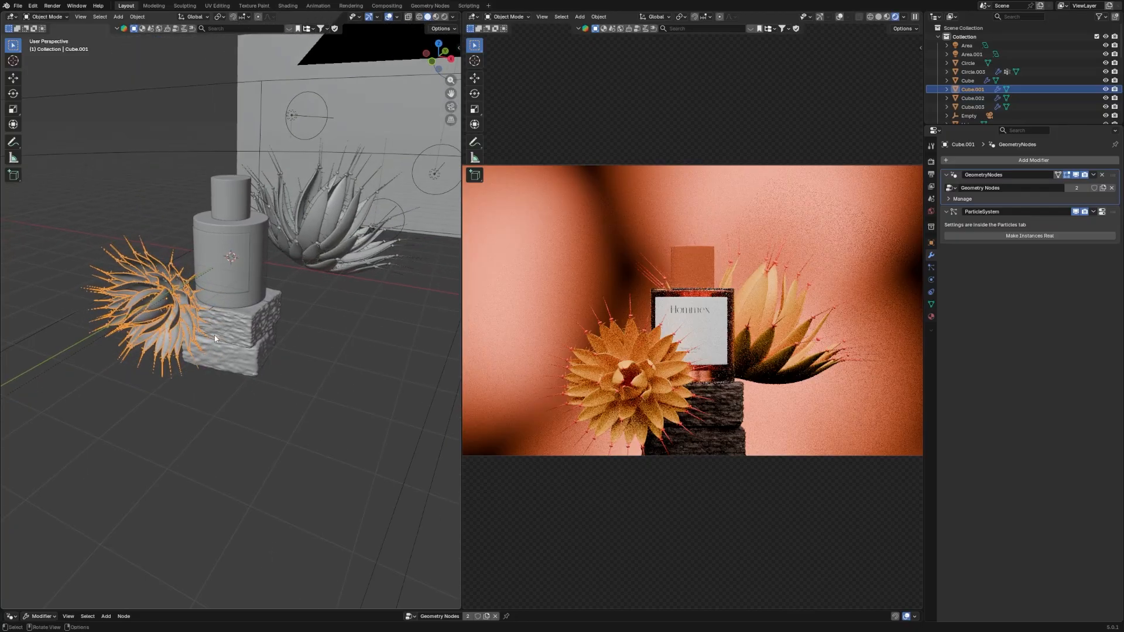
{"action": "left_click", "coordinate": [321, 251]}
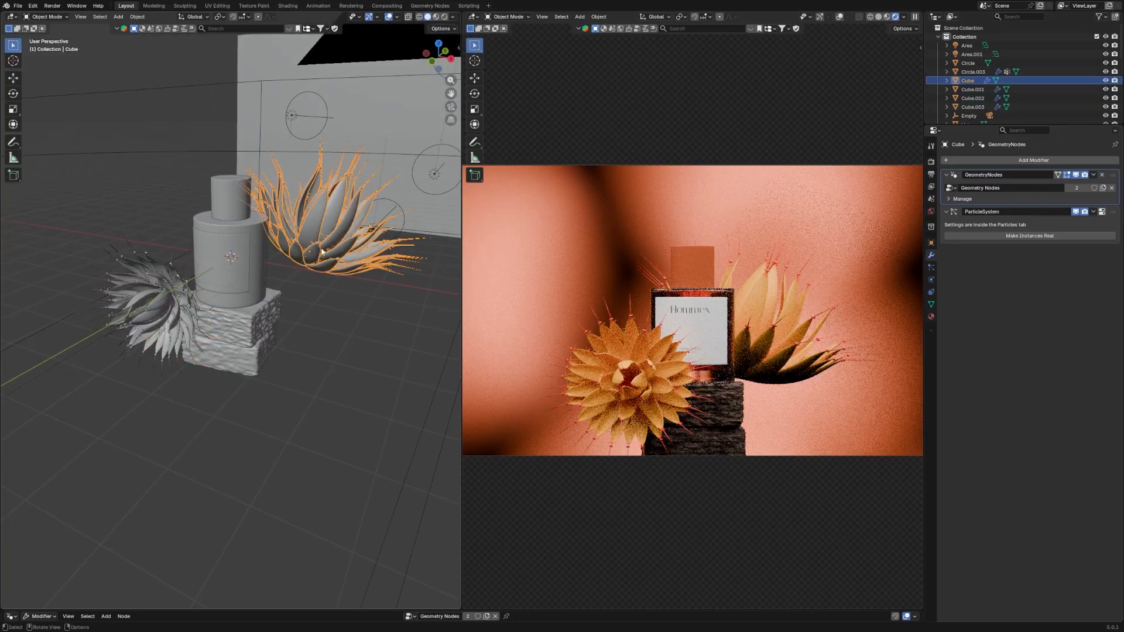
{"action": "middle_click_drag", "start_coordinate": [169, 313], "coordinate": [201, 280]}
{"action": "left_click", "coordinate": [269, 347]}
{"action": "middle_click_drag", "start_coordinate": [270, 347], "coordinate": [331, 341]}
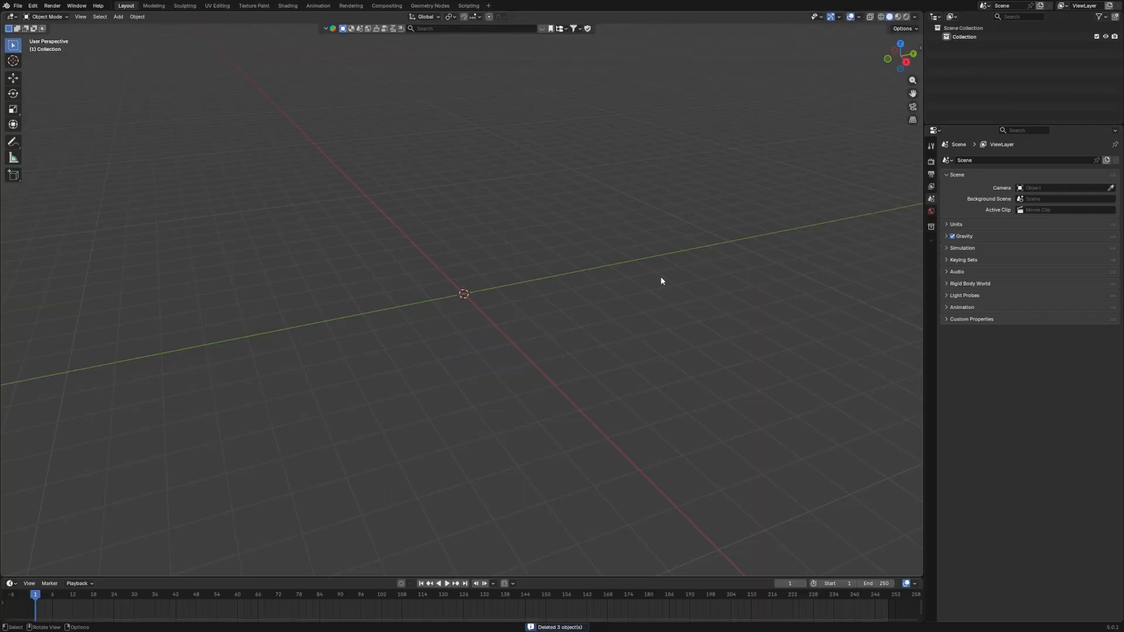
Add a cylinder at the origin and stretch it along Z to a scale of about 1.1.
{"action": "key", "text": "shift+a"}
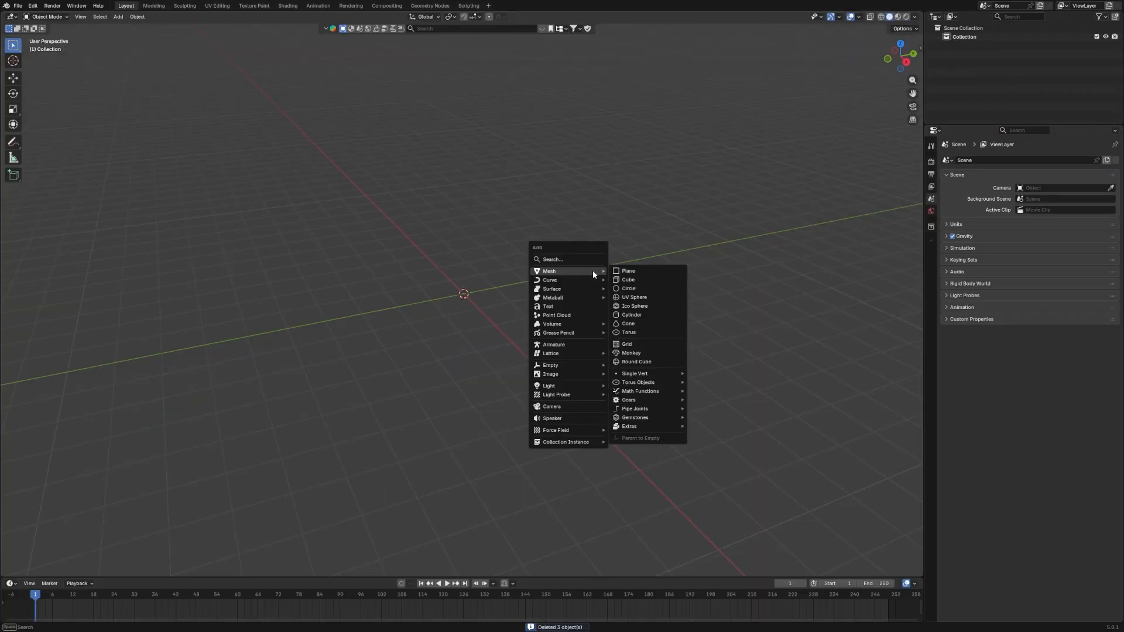
{"action": "left_click", "coordinate": [638, 315]}
{"action": "key", "text": "KP_1"}
{"action": "key", "text": "KP_Decimal"}
{"action": "scroll", "coordinate": [619, 297], "scroll_direction": "down", "scroll_amount": 4}
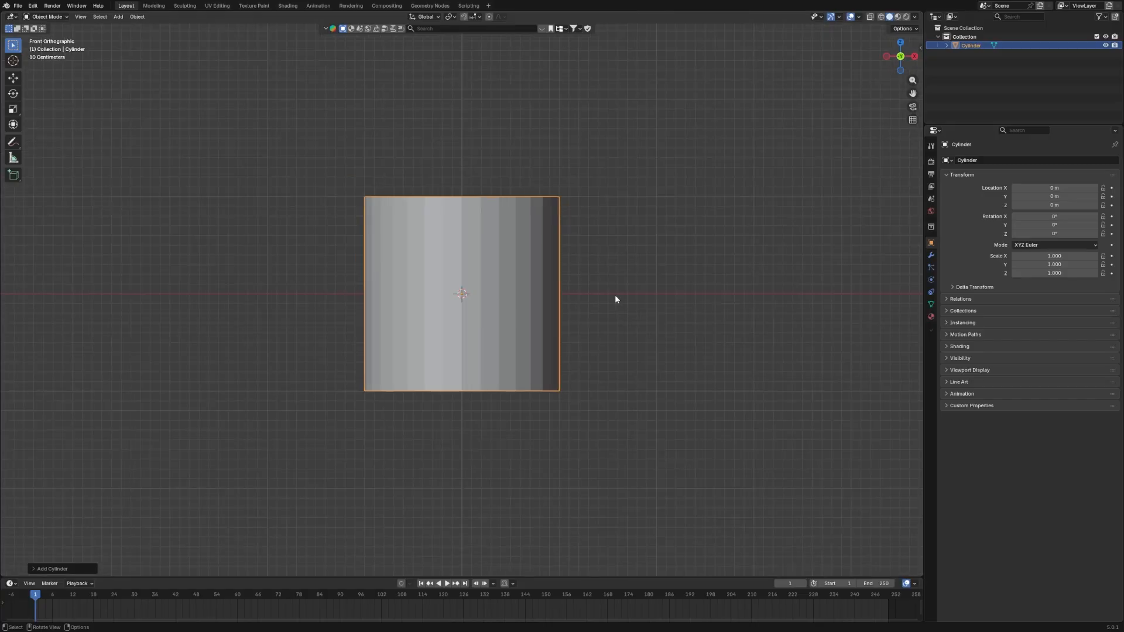
{"action": "key", "text": "s"}
{"action": "key", "text": "z"}
{"action": "left_click", "coordinate": [638, 294]}
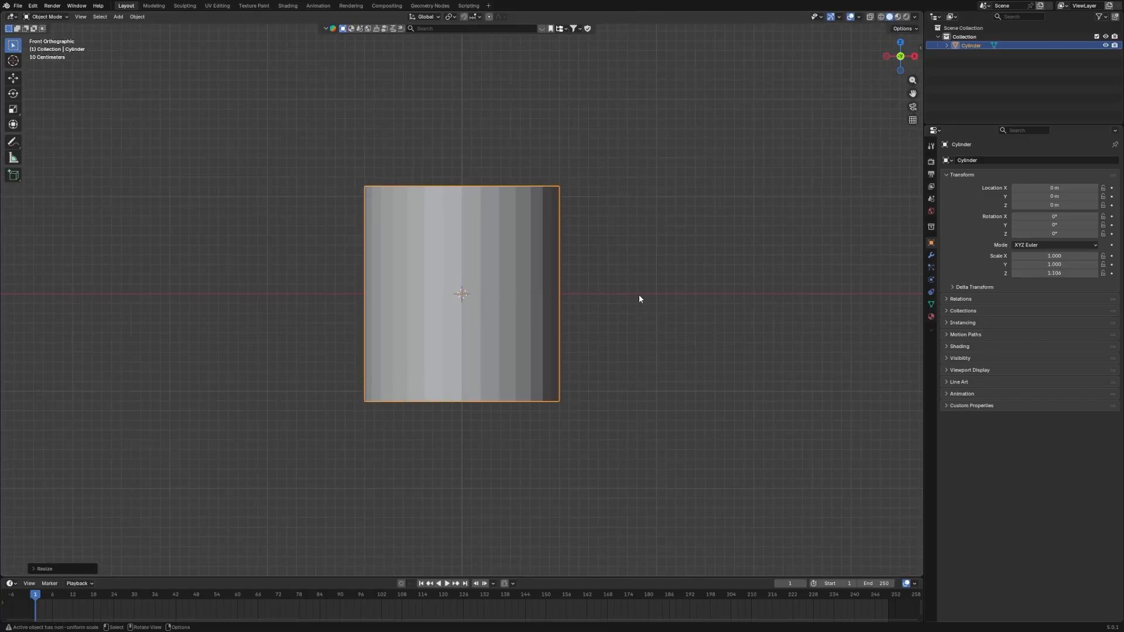
Inset the top face of the cylinder by about 0.5 m in face editing mode.
{"action": "middle_click_drag", "start_coordinate": [639, 294], "coordinate": [615, 316]}
{"action": "key", "text": "KP_1"}
{"action": "key", "text": "Tab"}
{"action": "middle_click_drag", "start_coordinate": [539, 232], "coordinate": [582, 309]}
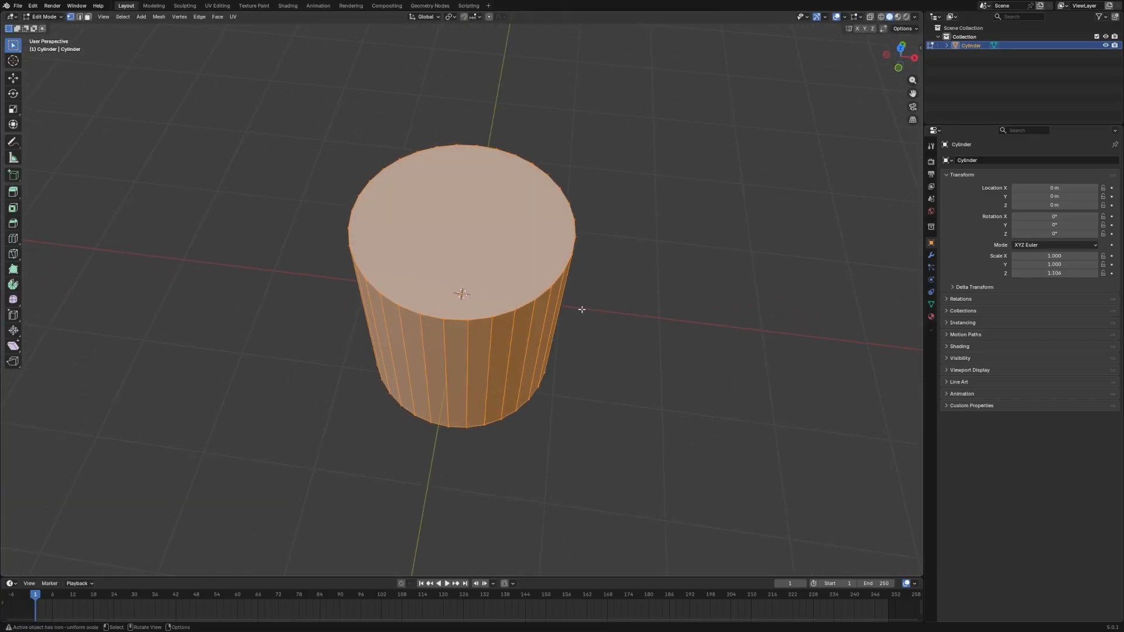
{"action": "key", "text": "3"}
{"action": "key", "text": "alt+a"}
{"action": "key", "text": "KP_1"}
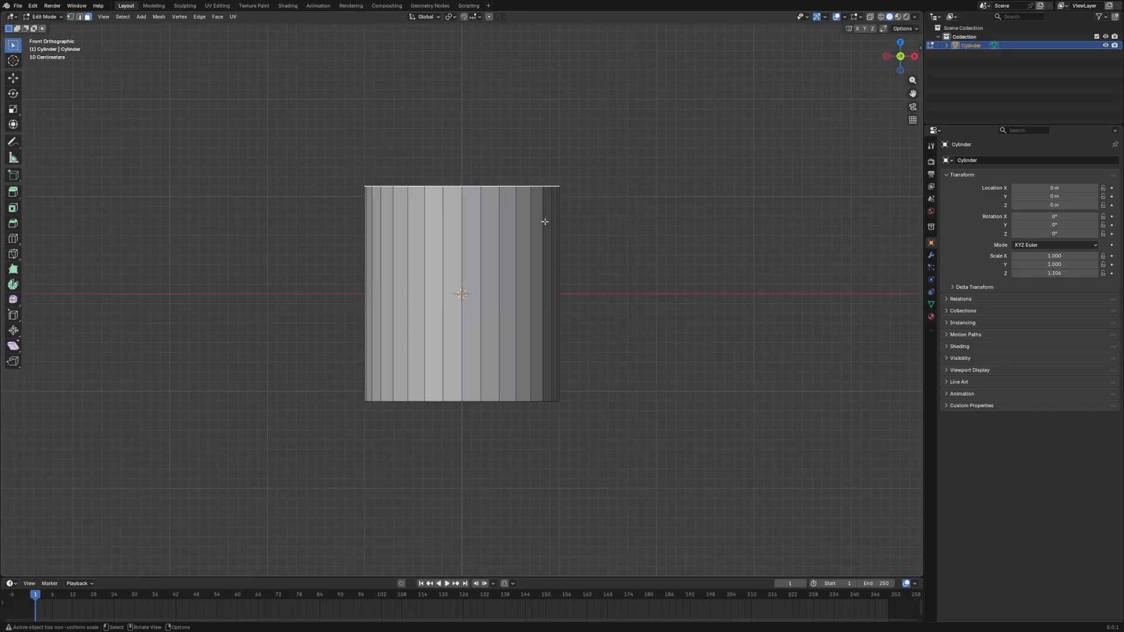
{"action": "middle_click_drag", "start_coordinate": [542, 219], "coordinate": [602, 251]}
{"action": "key", "text": "KP_1"}
{"action": "key", "text": "i"}
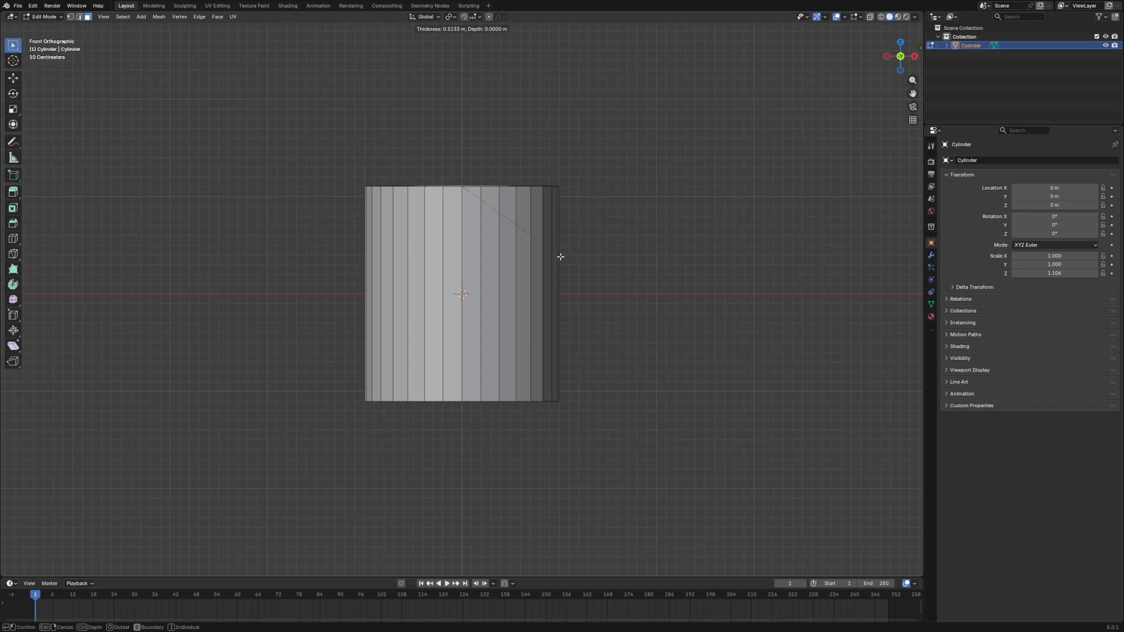
{"action": "left_click", "coordinate": [563, 256]}
{"action": "middle_click_drag", "start_coordinate": [563, 219], "coordinate": [563, 271]}
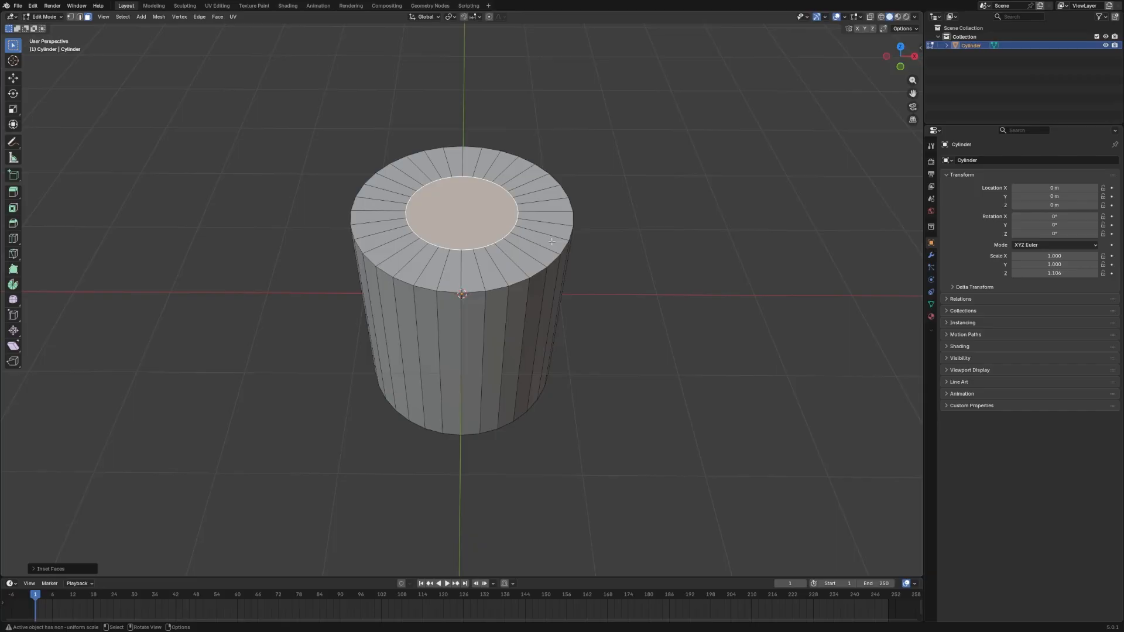
Extrude the inset top face straight up by about 0.3 m to form a short neck.
{"action": "key", "text": "g"}
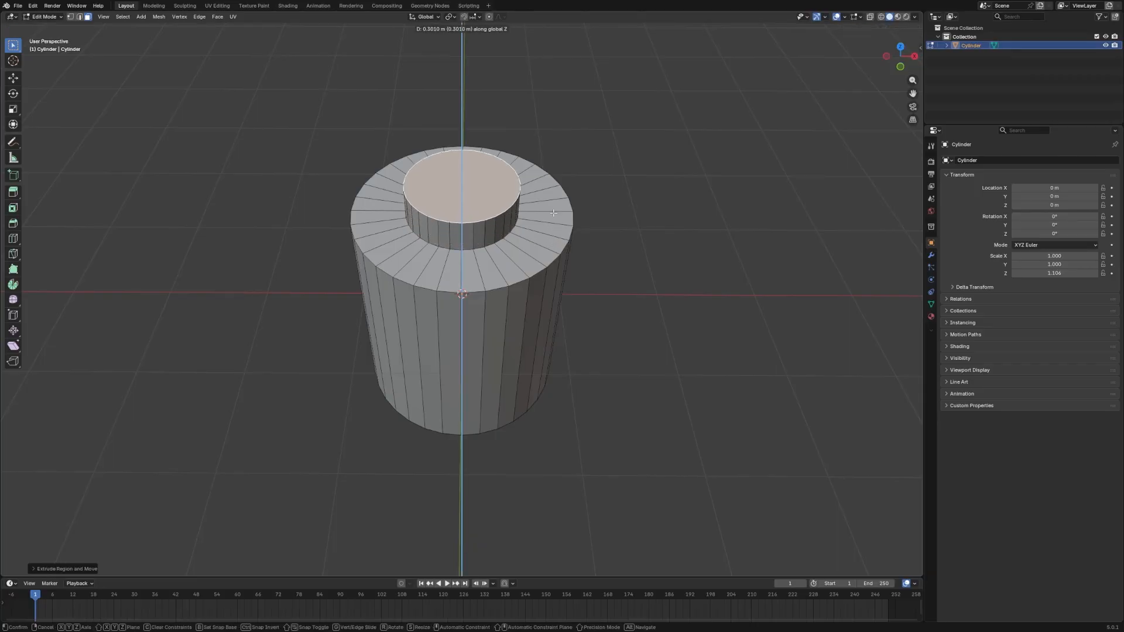
{"action": "left_click", "coordinate": [552, 230]}
{"action": "key", "text": "KP_1"}
{"action": "key", "text": "g"}
{"action": "key", "text": "z"}
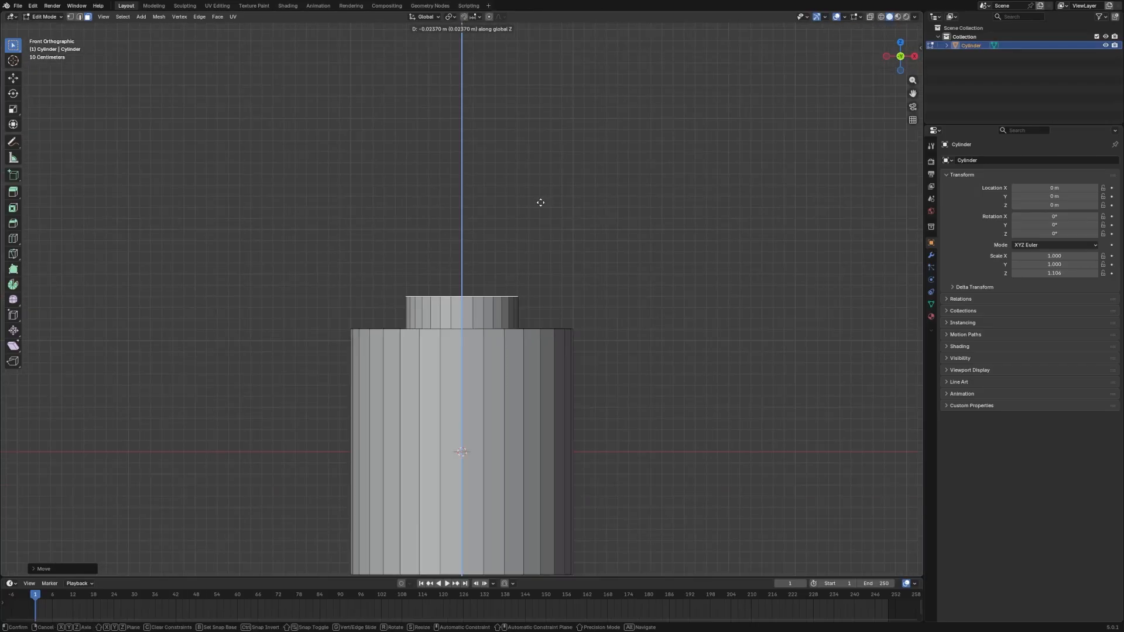
Separate the neck's ring of side faces and its top face into an object of their own.
{"action": "left_click", "coordinate": [490, 291], "text": "alt"}
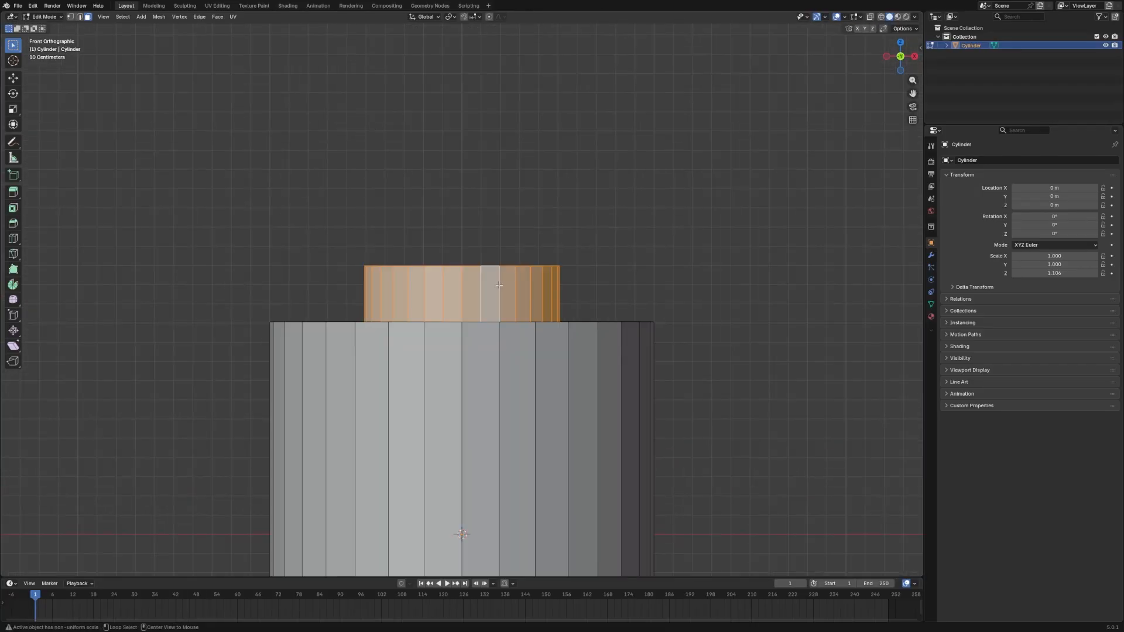
{"action": "middle_click_drag", "start_coordinate": [547, 273], "coordinate": [539, 302]}
{"action": "left_click", "coordinate": [532, 275], "text": "shift"}
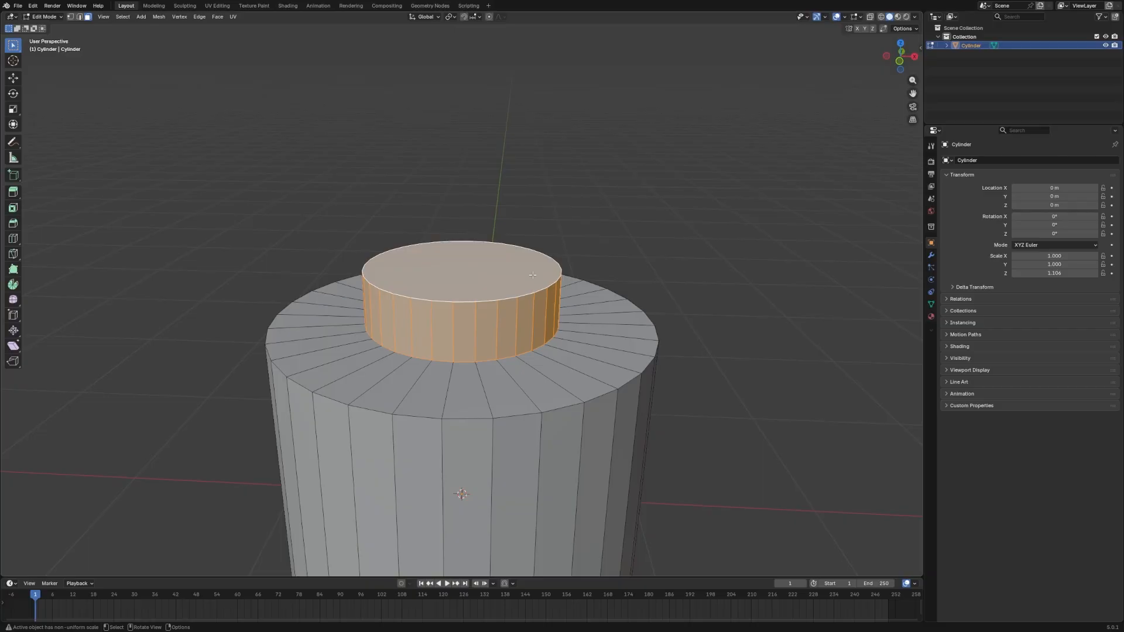
{"action": "key", "text": "p"}
{"action": "left_click", "coordinate": [532, 274]}
{"action": "key", "text": "Tab"}
Hide the separated neck piece and open the bottle body for mesh editing, viewed from above.
{"action": "left_click", "coordinate": [534, 308]}
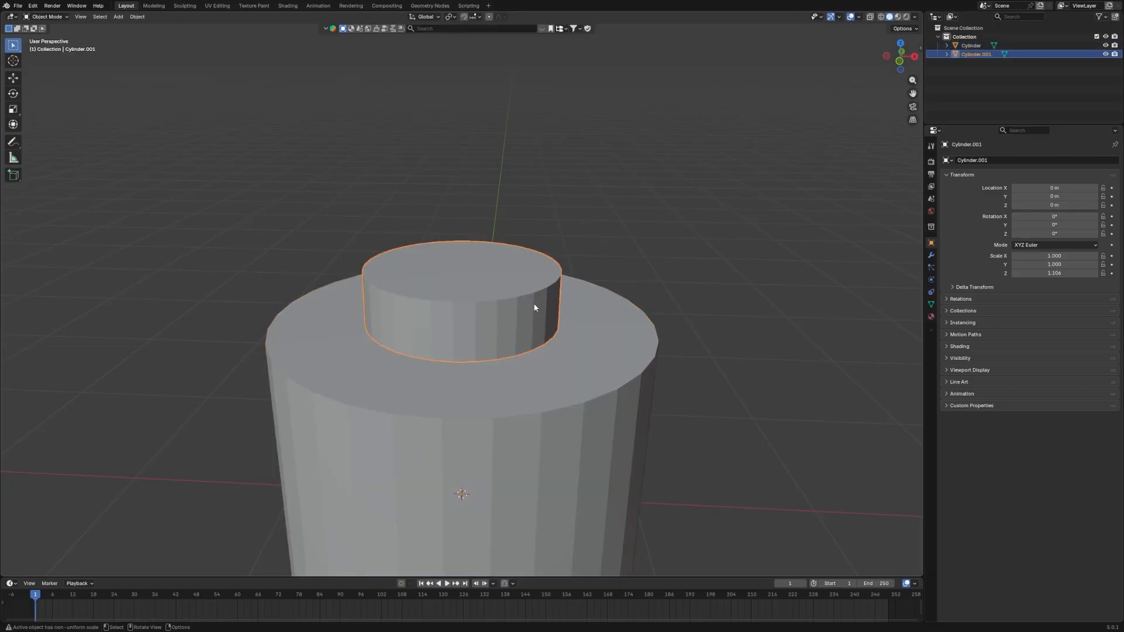
{"action": "key", "text": "h"}
{"action": "left_click", "coordinate": [574, 367]}
{"action": "key", "text": "KP_7"}
{"action": "key", "text": "Tab"}
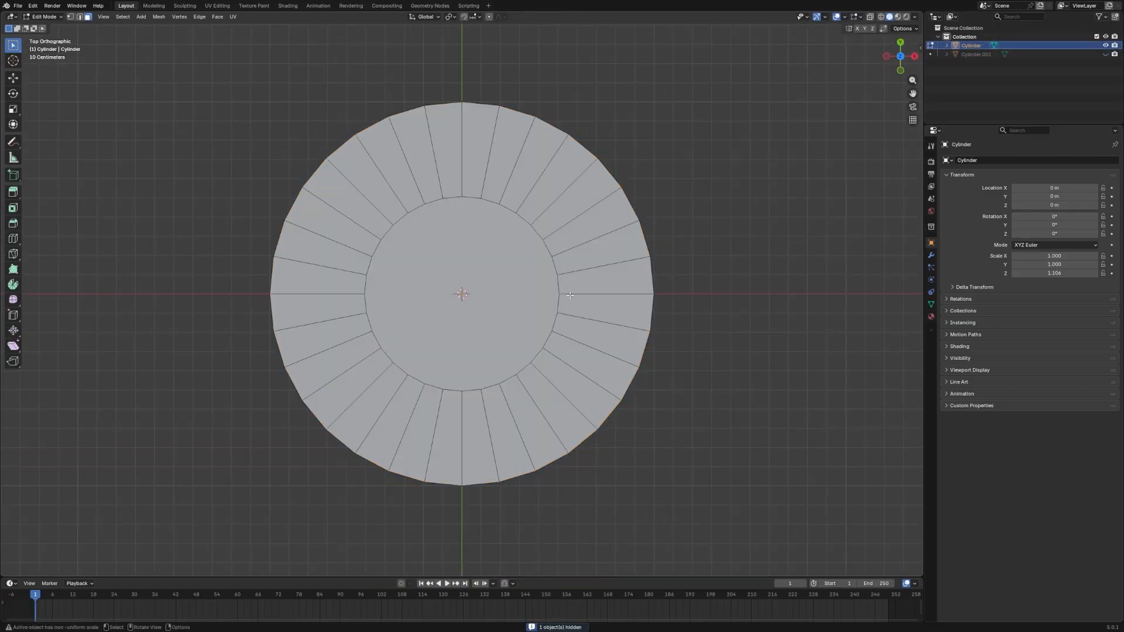
{"action": "key", "text": "w"}
{"action": "right_click", "coordinate": [562, 286]}
{"action": "key", "text": "Escape"}
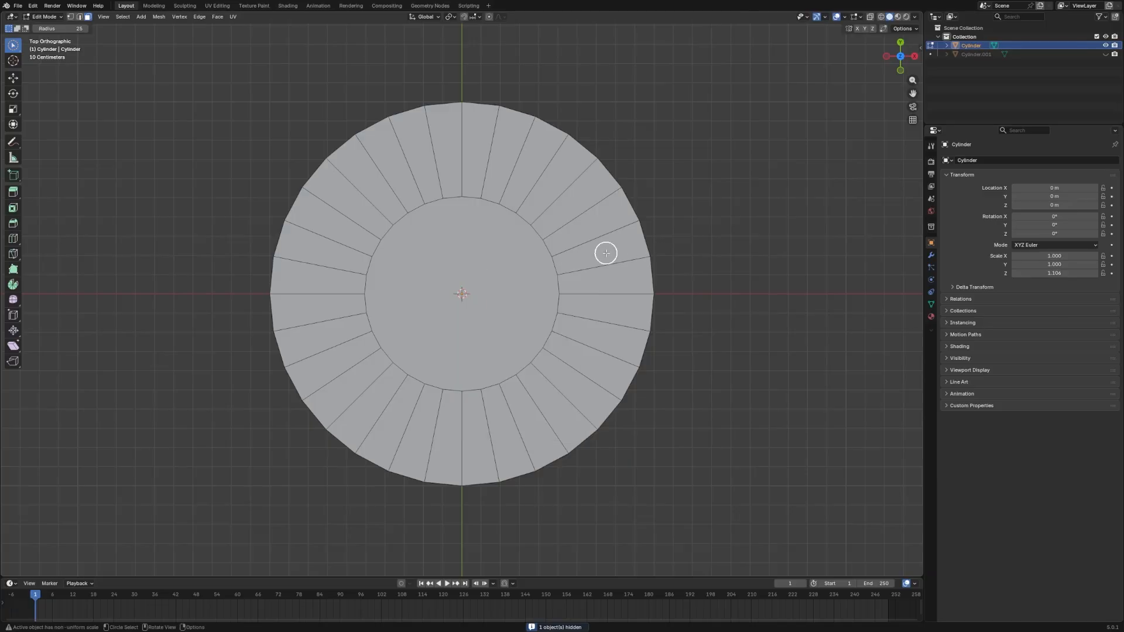
{"action": "key", "text": "Escape"}
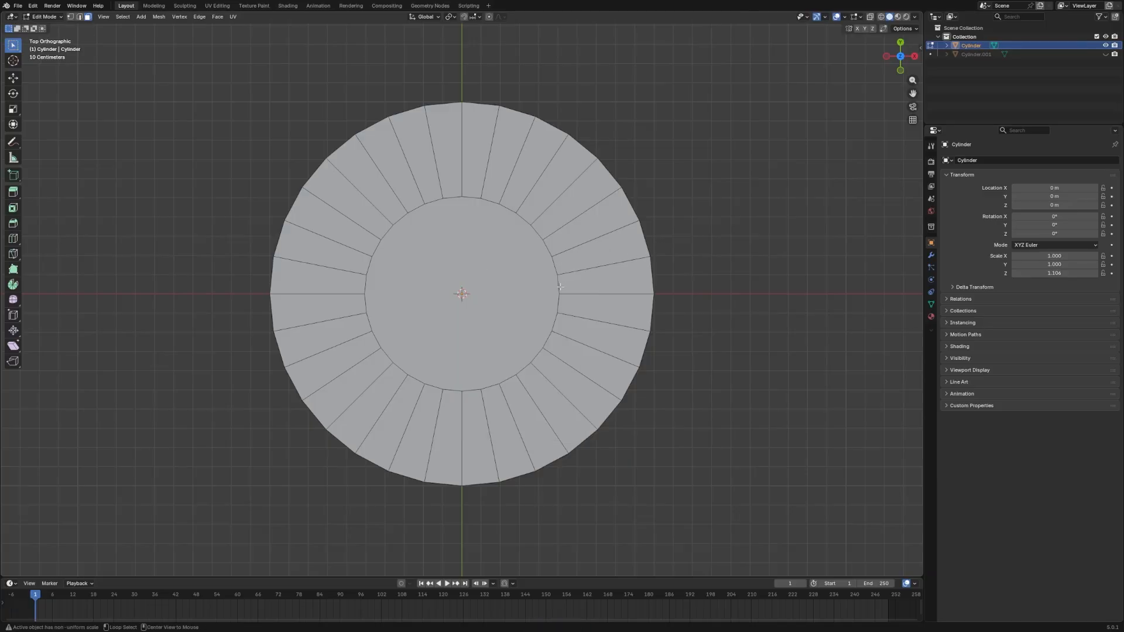
Scale the inner edge loop on top of the bottle body down to about 0.7 of its size.
{"action": "key", "text": "2"}
{"action": "left_click", "coordinate": [560, 287], "text": "alt"}
{"action": "key", "text": "s"}
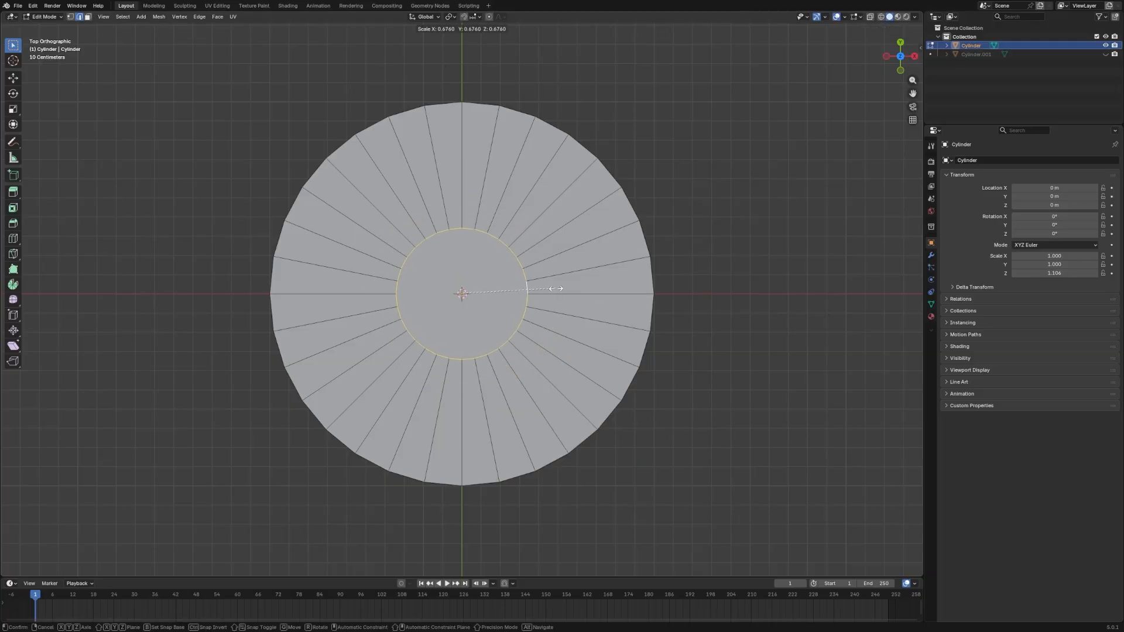
{"action": "left_click", "coordinate": [560, 287]}
Extrude the inner edge loop straight up along Z by about 0.3 m as the bottle's open neck, and finish mesh editing.
{"action": "key", "text": "KP_1"}
{"action": "scroll", "coordinate": [523, 267], "scroll_direction": "down", "scroll_amount": 1}
{"action": "key", "text": "e"}
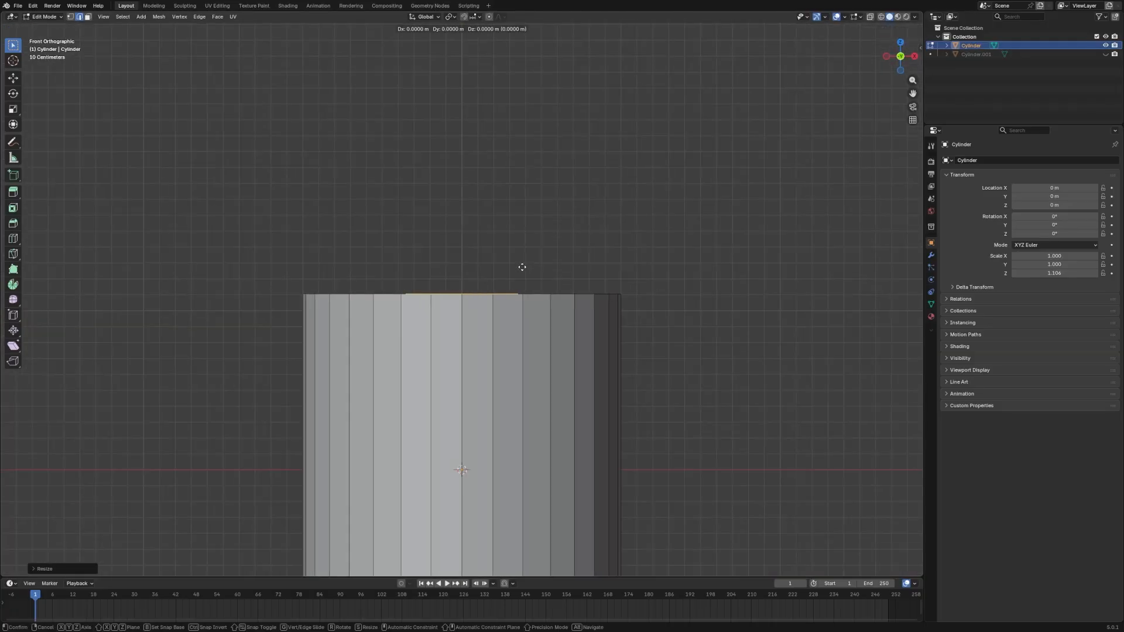
{"action": "right_click", "coordinate": [521, 268]}
{"action": "key", "text": "z"}
{"action": "left_click", "coordinate": [614, 280]}
{"action": "key", "text": "g"}
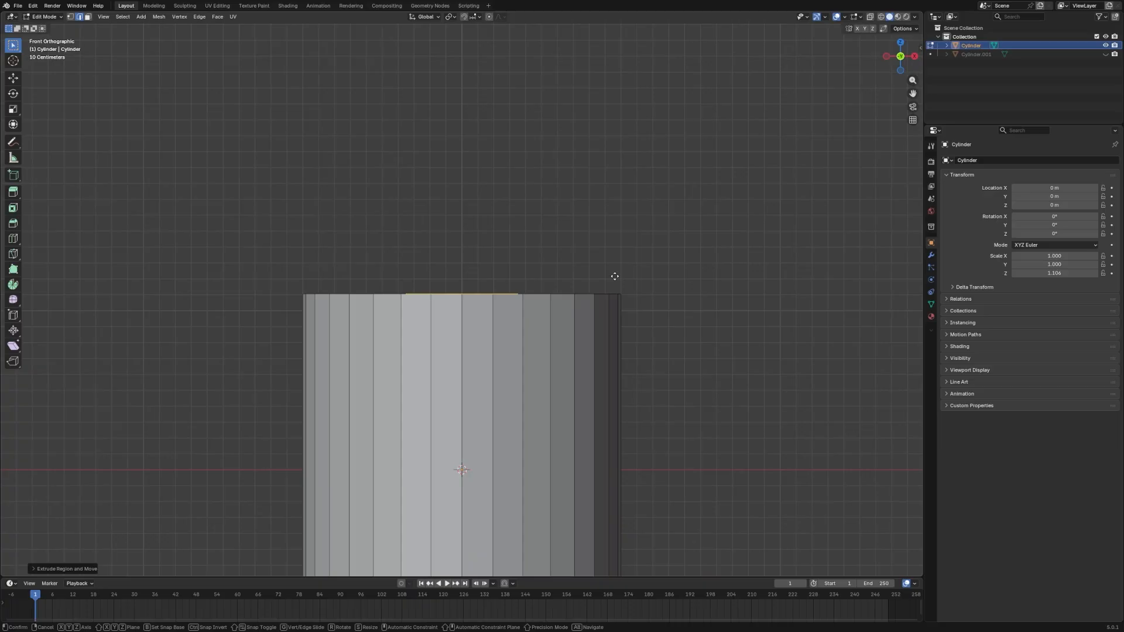
{"action": "key", "text": "z"}
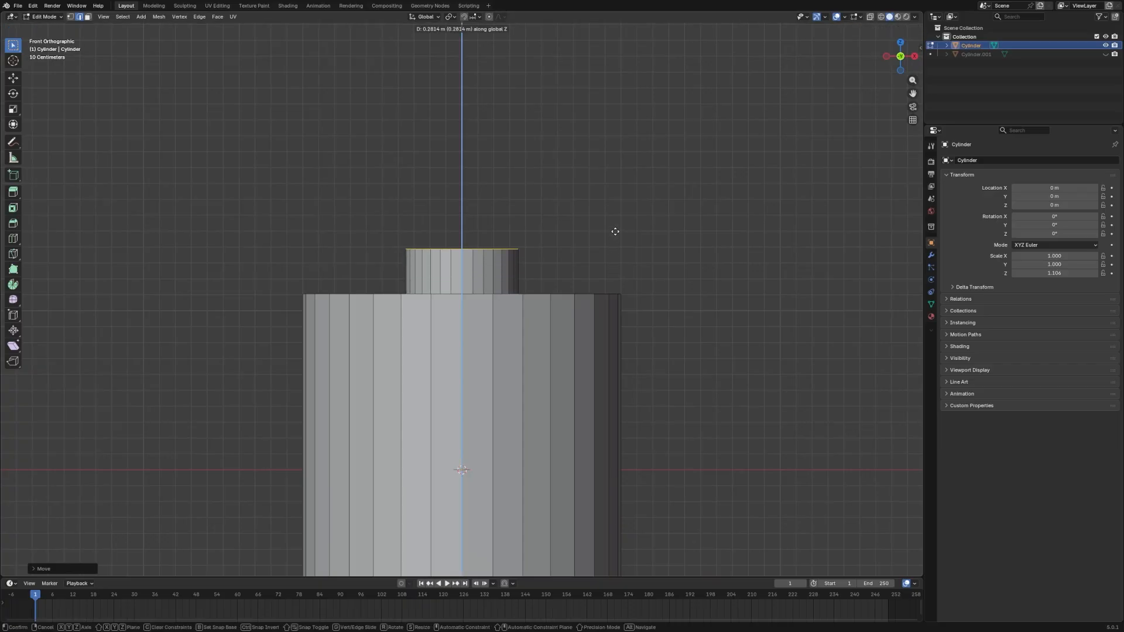
{"action": "left_click", "coordinate": [619, 228]}
{"action": "middle_click_drag", "start_coordinate": [615, 230], "coordinate": [536, 191]}
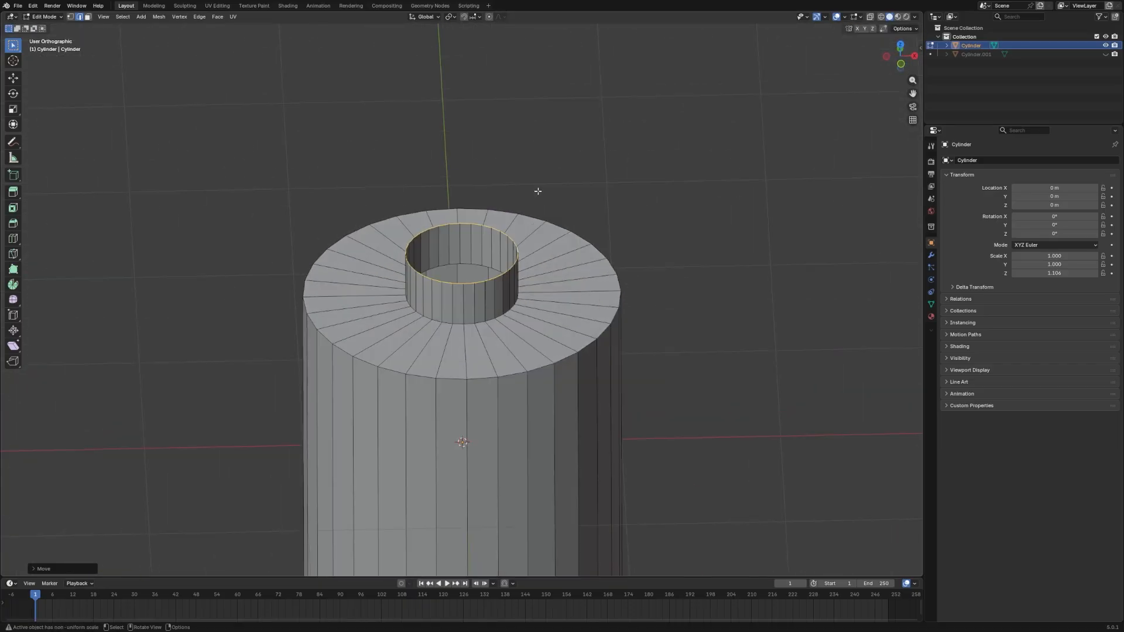
{"action": "key", "text": "KP_1"}
{"action": "key", "text": "grave"}
{"action": "left_click", "coordinate": [576, 258]}
{"action": "key", "text": "Tab"}
Unhide the separated collar piece and raise it along Z by about 0.02 m above the bottle body.
{"action": "middle_click_drag", "start_coordinate": [575, 255], "coordinate": [511, 237]}
{"action": "key", "text": "KP_1"}
{"action": "scroll", "coordinate": [511, 237], "scroll_direction": "up", "scroll_amount": 2}
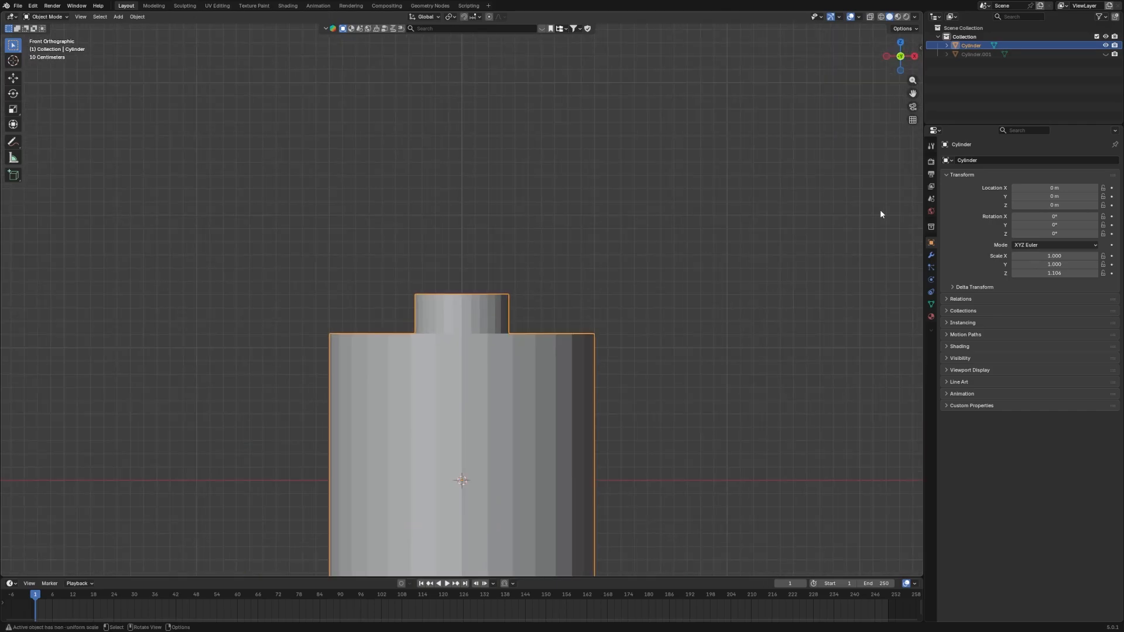
{"action": "left_click", "coordinate": [1105, 55]}
{"action": "left_click", "coordinate": [521, 309]}
{"action": "middle_click_drag", "start_coordinate": [544, 283], "coordinate": [491, 233]}
{"action": "key", "text": "KP_1"}
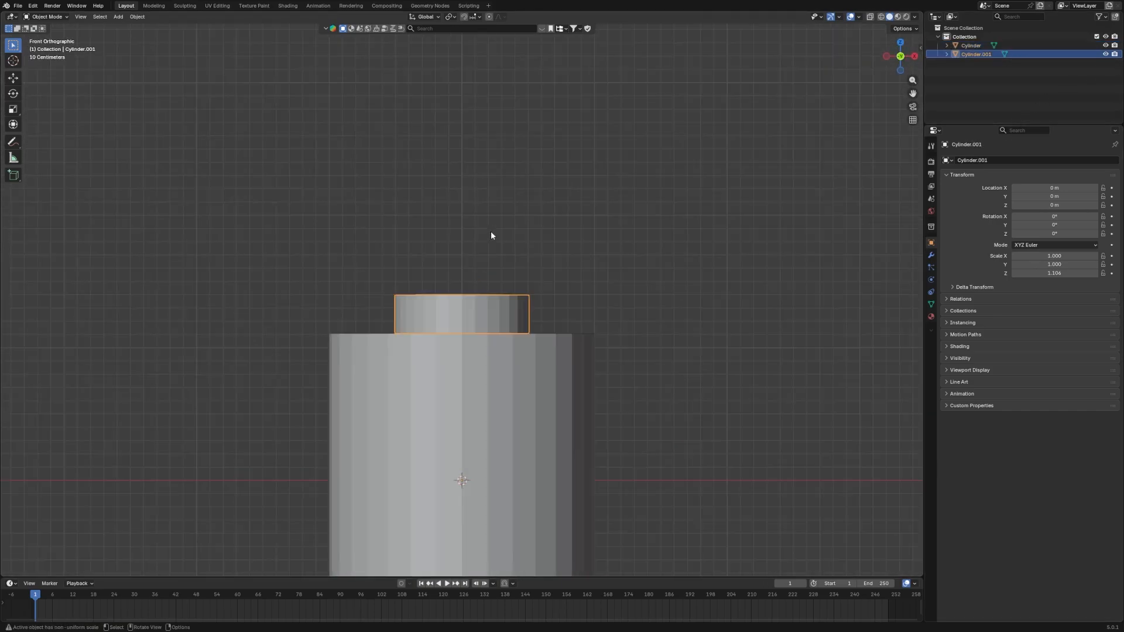
{"action": "key", "text": "grave"}
{"action": "left_click", "coordinate": [556, 286]}
{"action": "key", "text": "g"}
{"action": "key", "text": "z"}
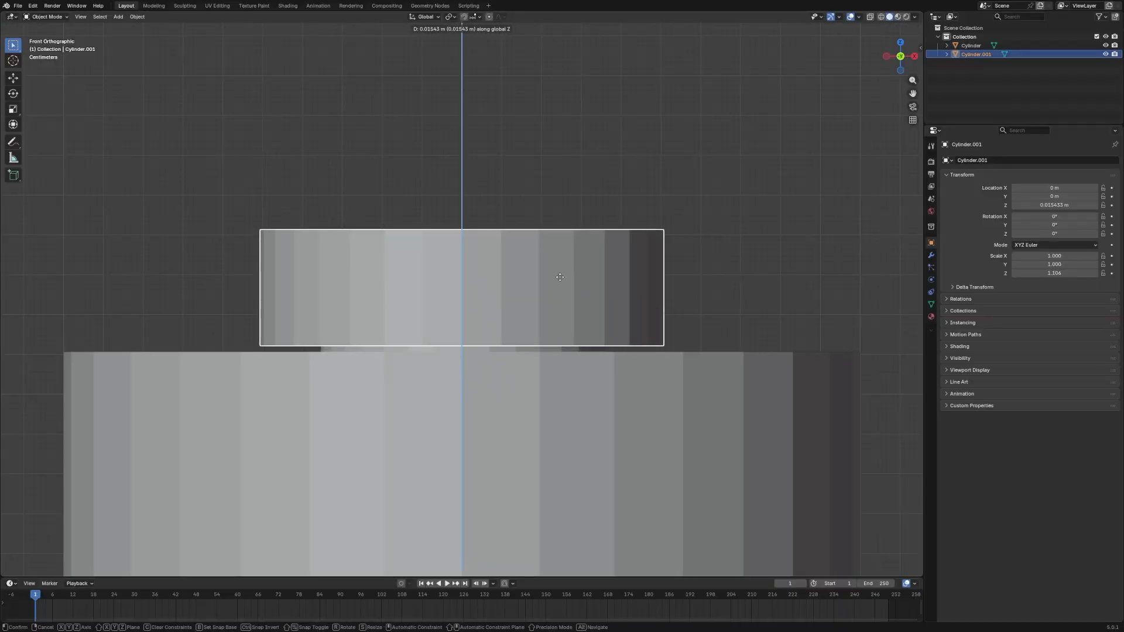
{"action": "left_click", "coordinate": [562, 279]}
Inset the collar's top face by about 0.15 m, matching the neck beneath it in wireframe display.
{"action": "key", "text": "Tab"}
{"action": "scroll", "coordinate": [619, 319], "scroll_direction": "down", "scroll_amount": 1}
{"action": "middle_click_drag", "start_coordinate": [619, 318], "coordinate": [584, 298]}
{"action": "left_click", "coordinate": [88, 17]}
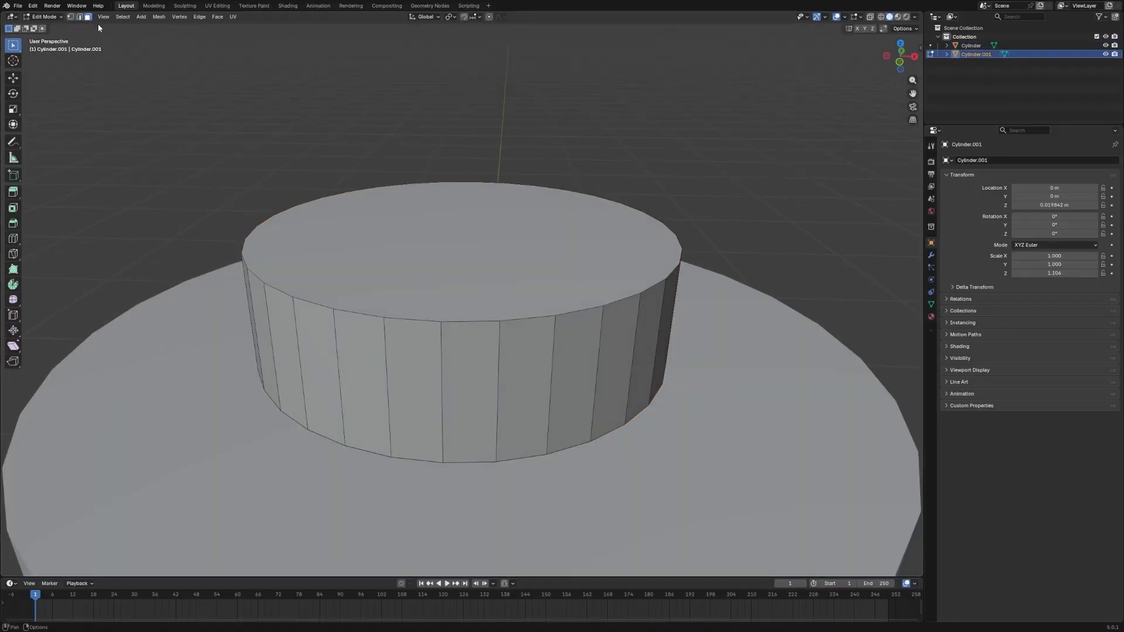
{"action": "left_click", "coordinate": [545, 234]}
{"action": "key", "text": "grave"}
{"action": "left_click", "coordinate": [522, 128]}
{"action": "left_click", "coordinate": [881, 17]}
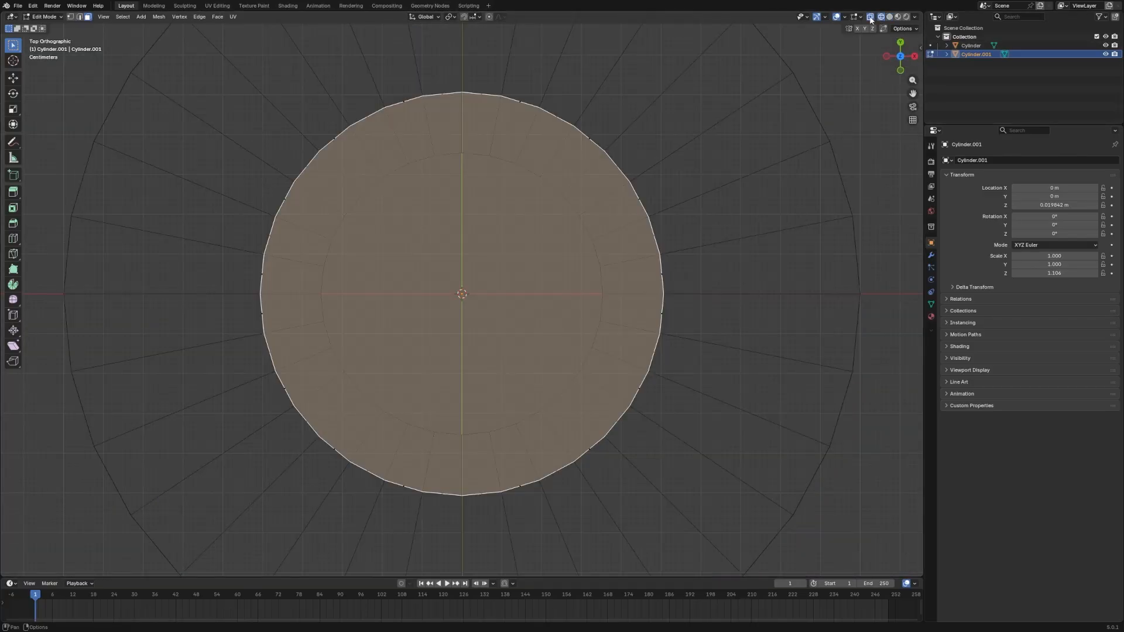
{"action": "scroll", "coordinate": [772, 238], "scroll_direction": "down", "scroll_amount": 2}
{"action": "scroll", "coordinate": [790, 205], "scroll_direction": "up", "scroll_amount": 1}
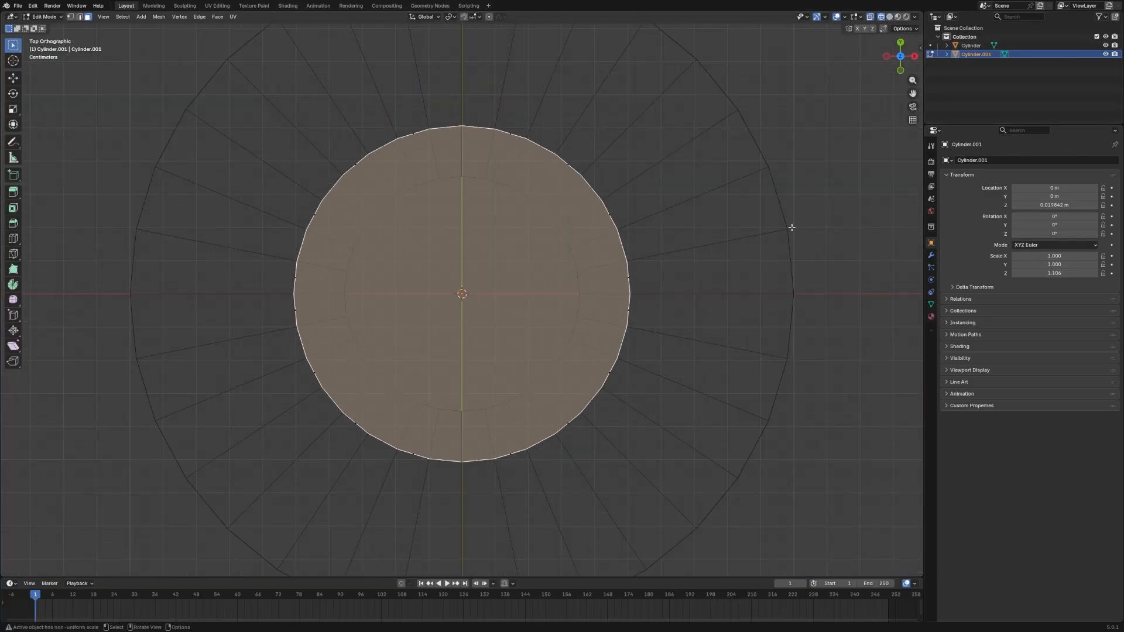
{"action": "key", "text": "i"}
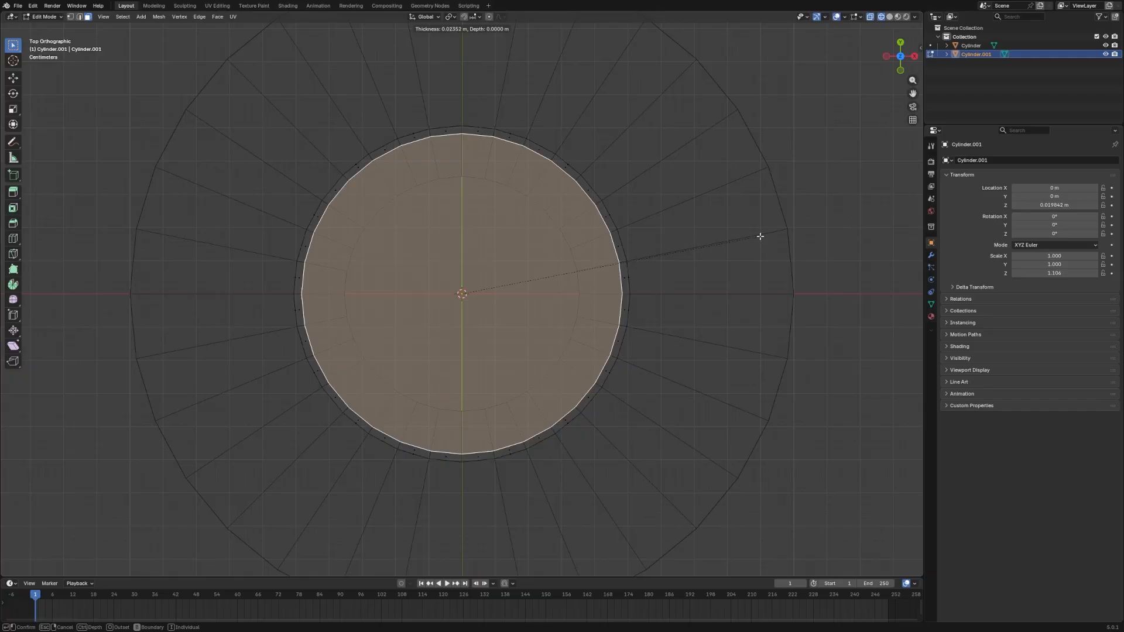
{"action": "left_click", "coordinate": [719, 246]}
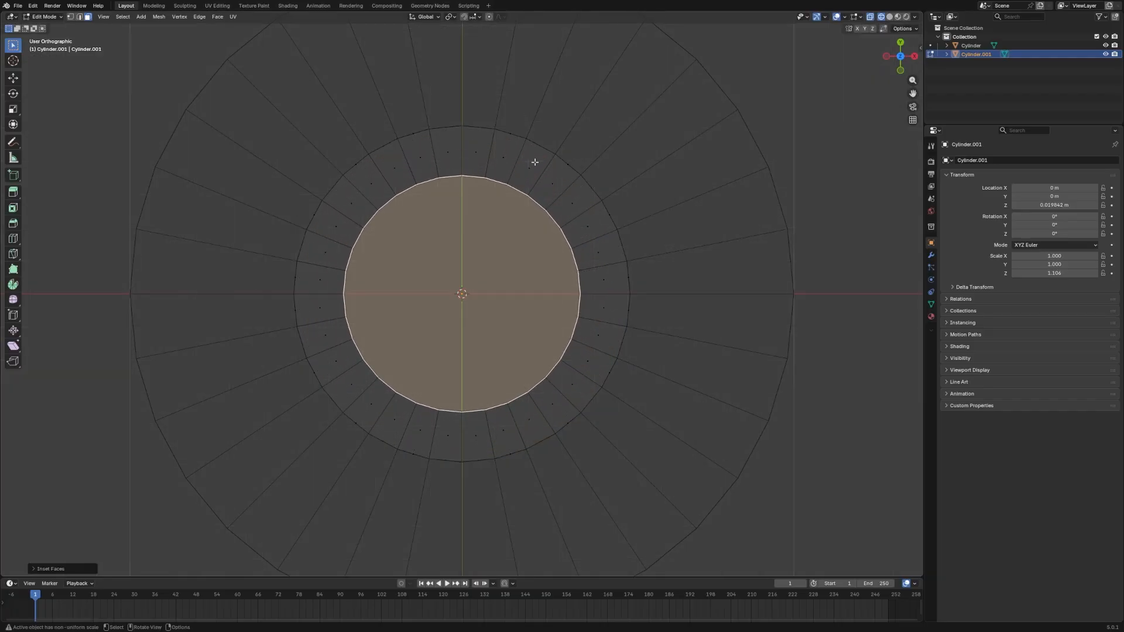
Extrude the collar's inset top face straight up by about 0.6 m to form the upper cap section.
{"action": "key", "text": "KP_1"}
{"action": "key", "text": "e"}
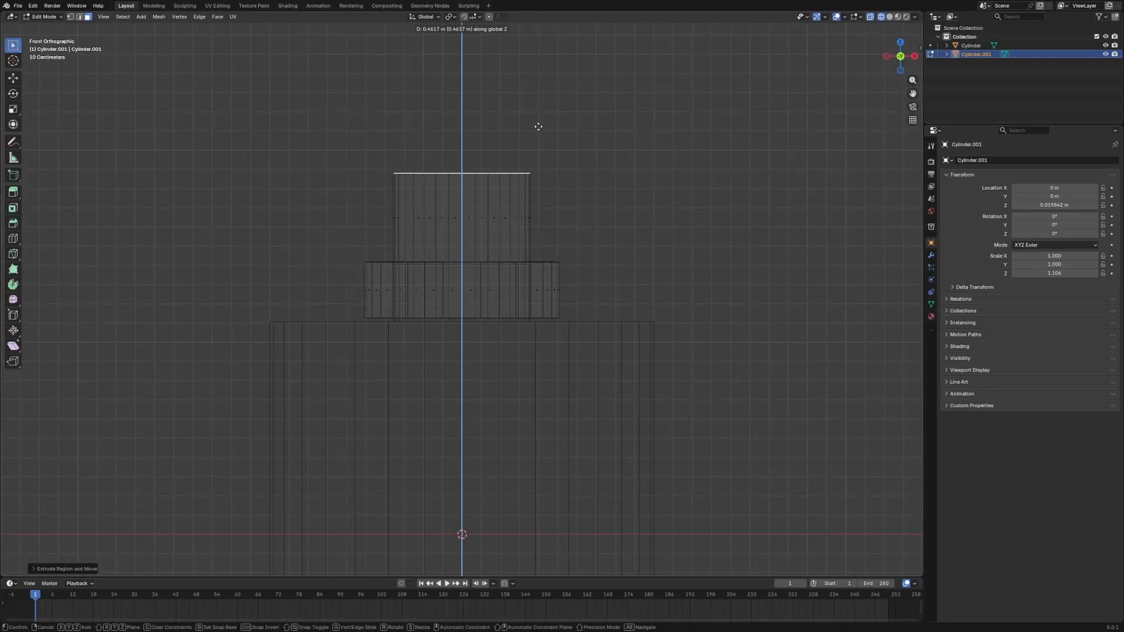
{"action": "left_click", "coordinate": [547, 108]}
{"action": "middle_click_drag", "start_coordinate": [546, 108], "coordinate": [671, 159]}
{"action": "key", "text": "KP_1"}
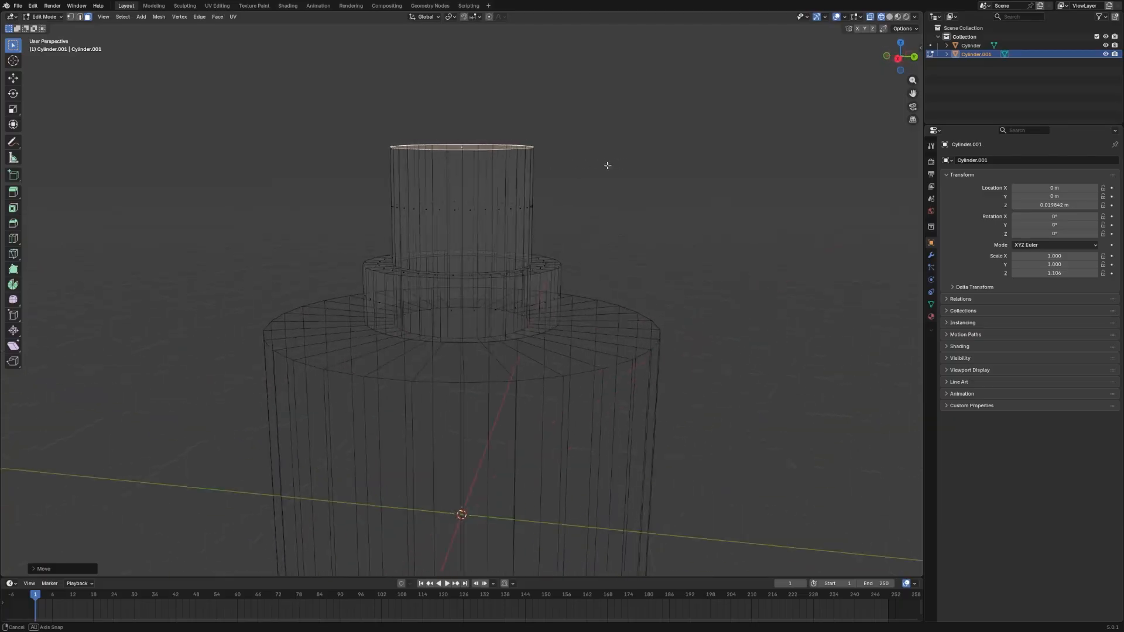
Add an edge loop on the collar's top ring just outside the upper cap section, and turn off see-through display.
{"action": "key", "text": "KP_7"}
{"action": "key", "text": "ctrl+r"}
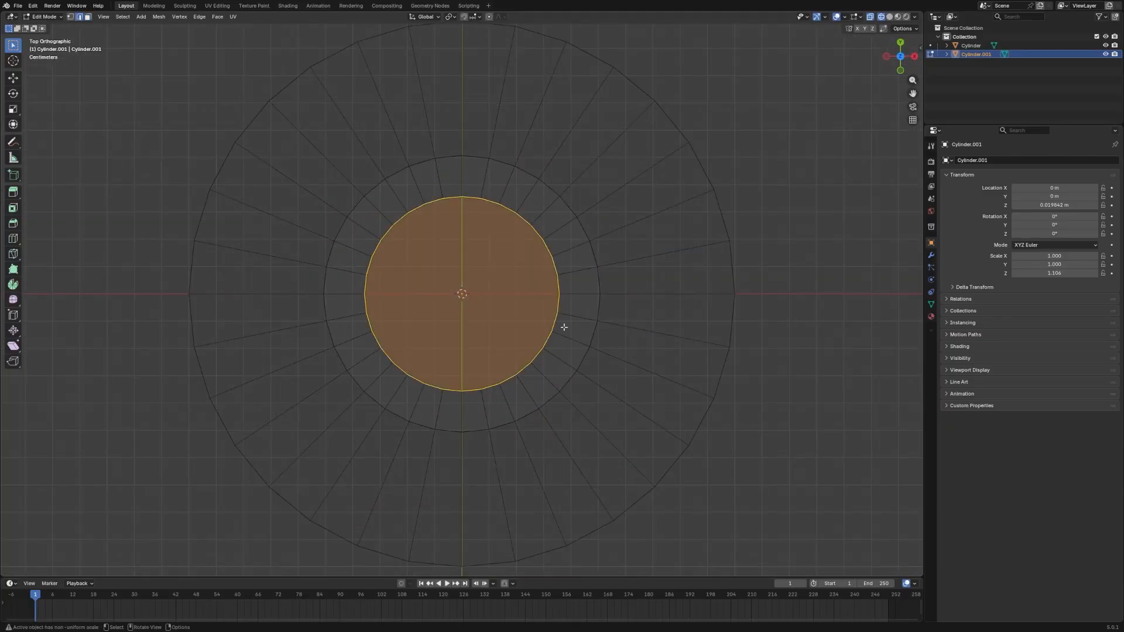
{"action": "left_click", "coordinate": [576, 316]}
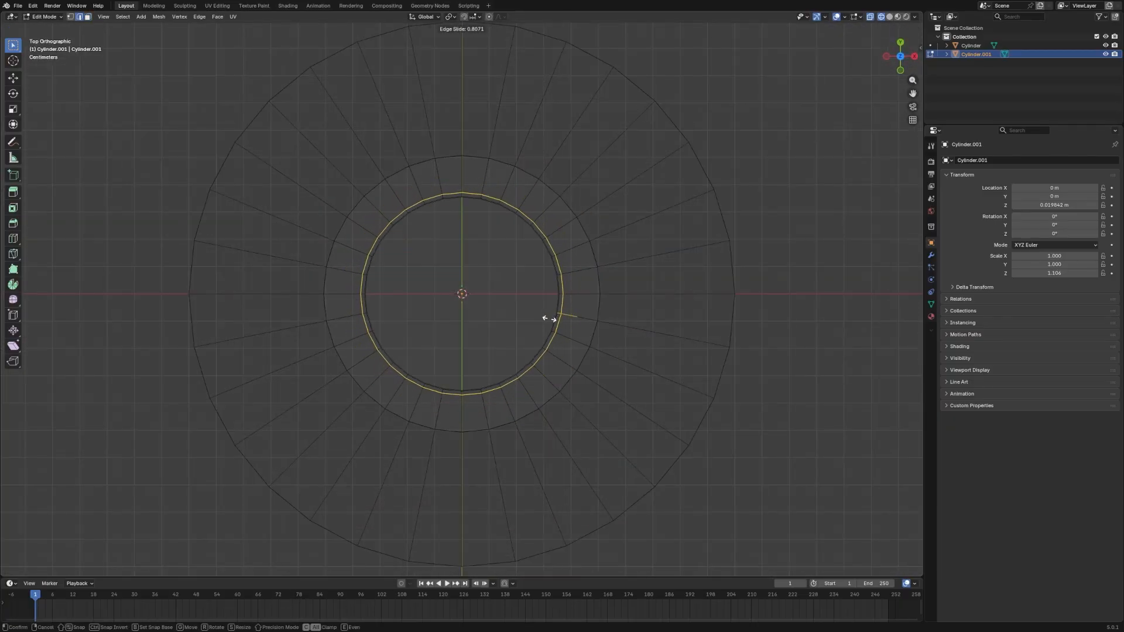
{"action": "left_click", "coordinate": [546, 320]}
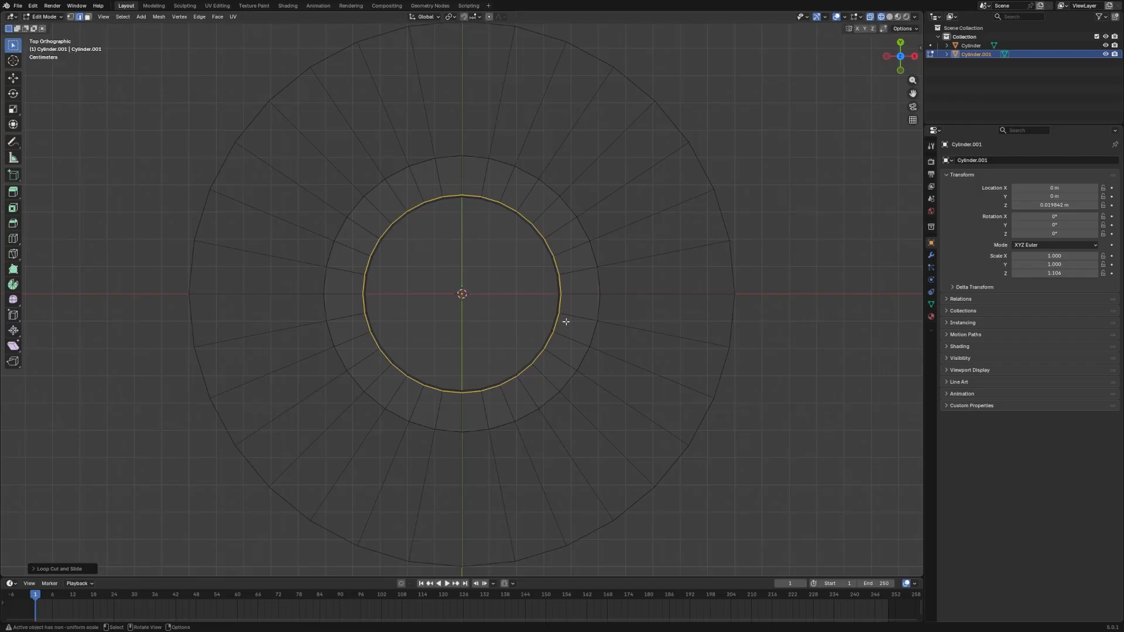
{"action": "middle_click_drag", "start_coordinate": [564, 319], "coordinate": [575, 373]}
{"action": "left_click", "coordinate": [870, 14]}
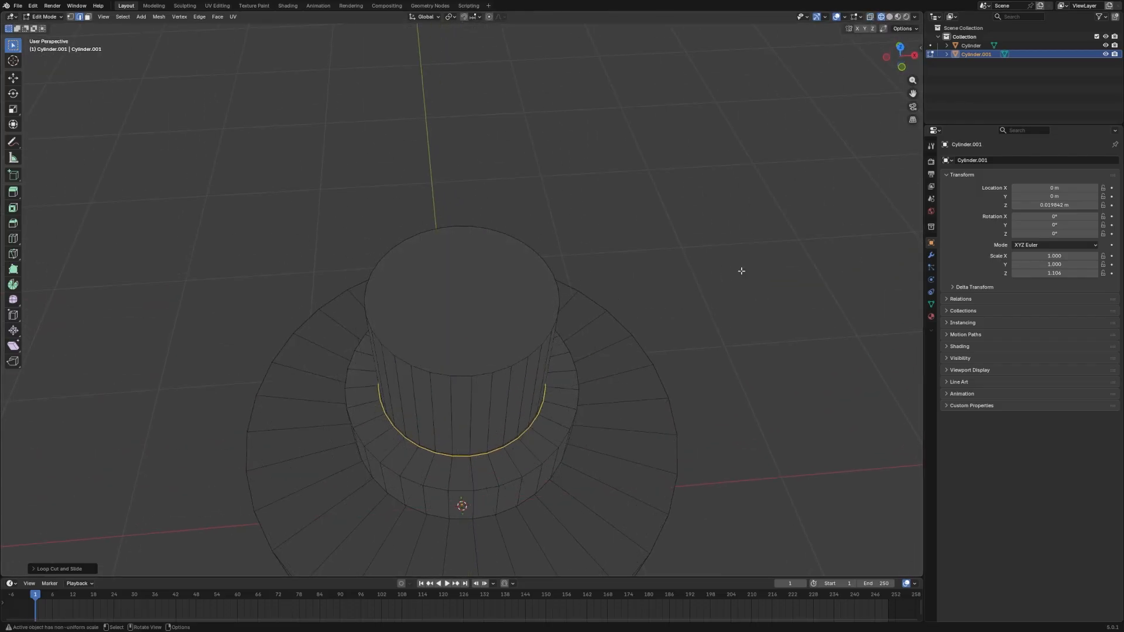
Extrude the narrow ring of faces around the upper cap section's base about 0.01 m down along Z to form a groove.
{"action": "middle_click_drag", "start_coordinate": [740, 268], "coordinate": [603, 408]}
{"action": "key", "text": "3"}
{"action": "left_click", "coordinate": [533, 461]}
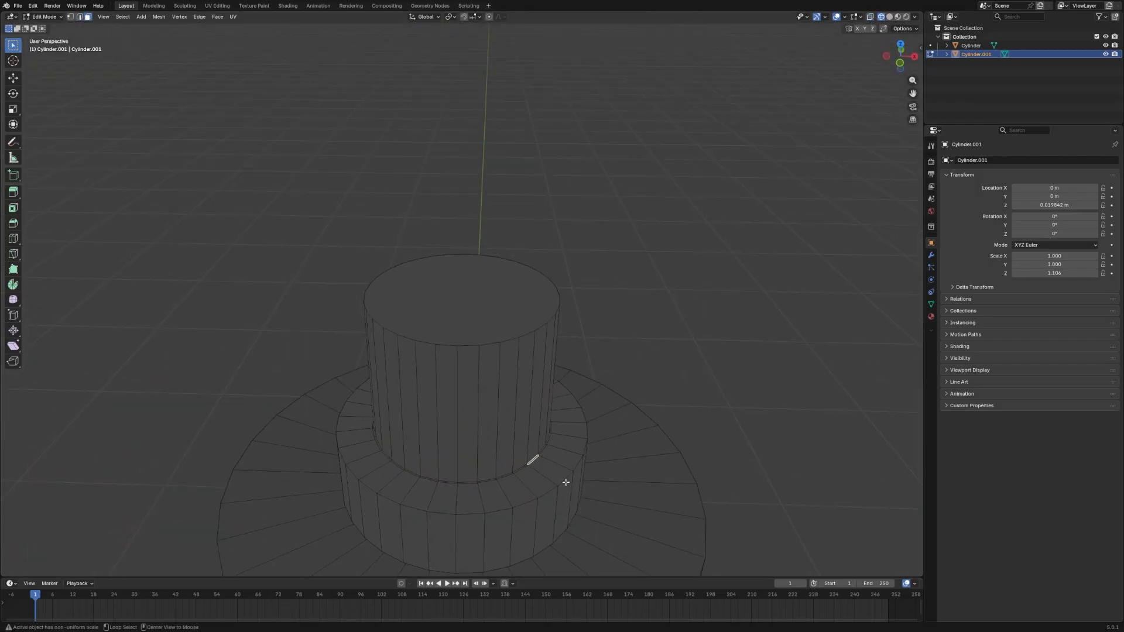
{"action": "key", "text": "KP_Decimal"}
{"action": "scroll", "coordinate": [562, 438], "scroll_direction": "down", "scroll_amount": 10}
{"action": "middle_click_drag", "start_coordinate": [441, 384], "coordinate": [463, 394]}
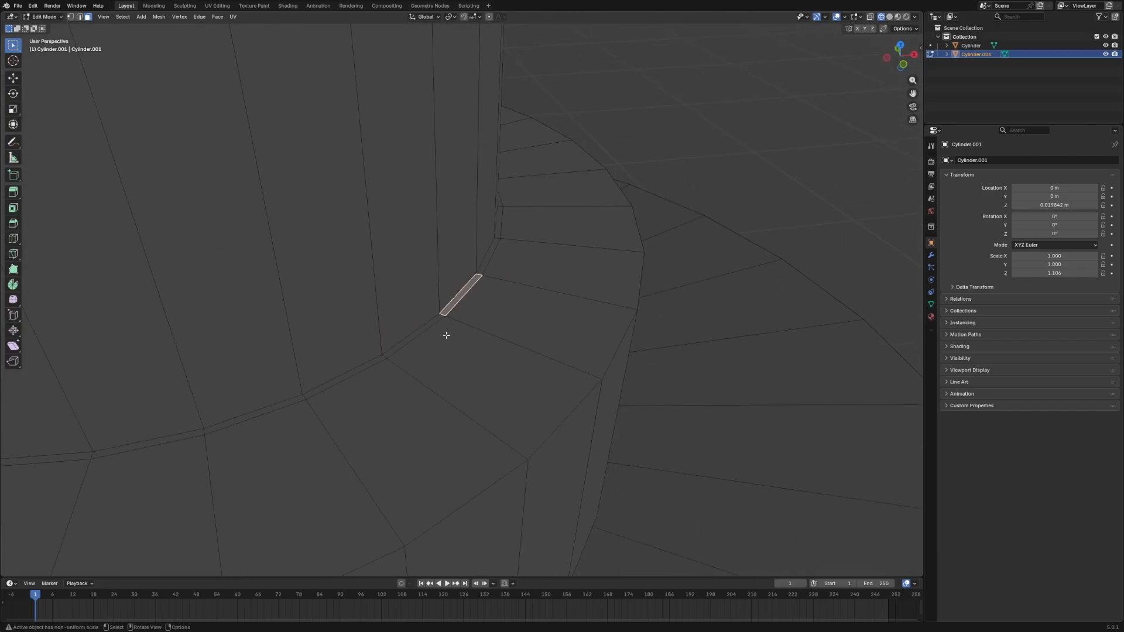
{"action": "middle_click_drag", "start_coordinate": [447, 335], "coordinate": [457, 356]}
{"action": "scroll", "coordinate": [457, 356], "scroll_direction": "up", "scroll_amount": 2}
{"action": "left_click", "coordinate": [433, 349], "text": "alt"}
{"action": "middle_click_drag", "start_coordinate": [556, 371], "coordinate": [564, 316]}
{"action": "key", "text": "e"}
{"action": "right_click", "coordinate": [565, 316]}
{"action": "key", "text": "g"}
{"action": "key", "text": "z"}
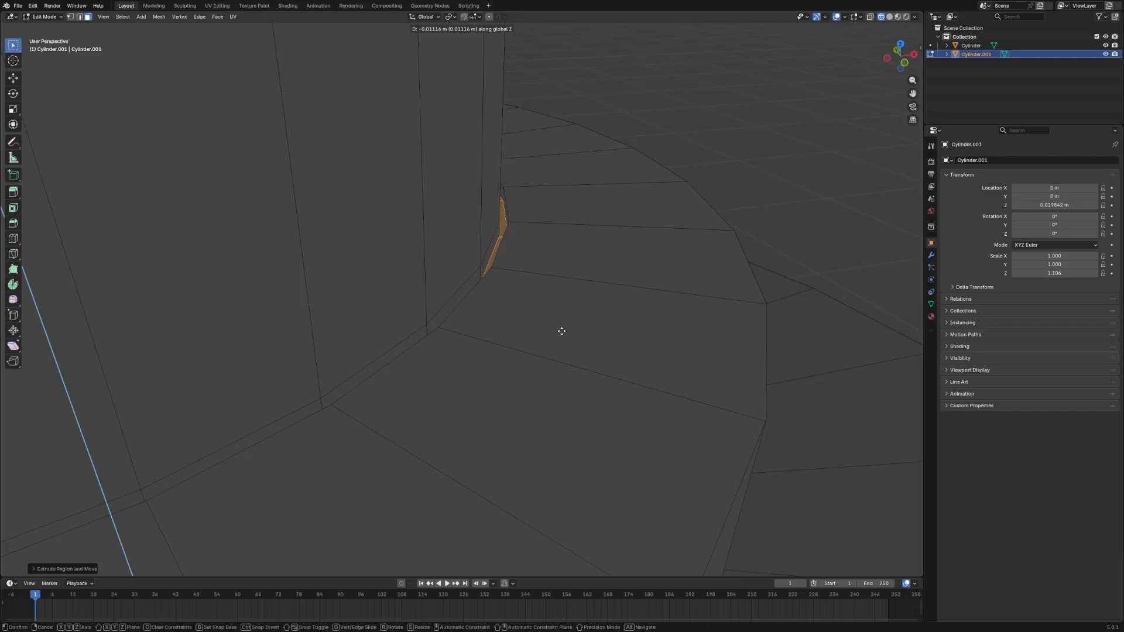
{"action": "left_click", "coordinate": [561, 335]}
{"action": "scroll", "coordinate": [562, 336], "scroll_direction": "down", "scroll_amount": 4}
{"action": "middle_click_drag", "start_coordinate": [562, 337], "coordinate": [566, 303]}
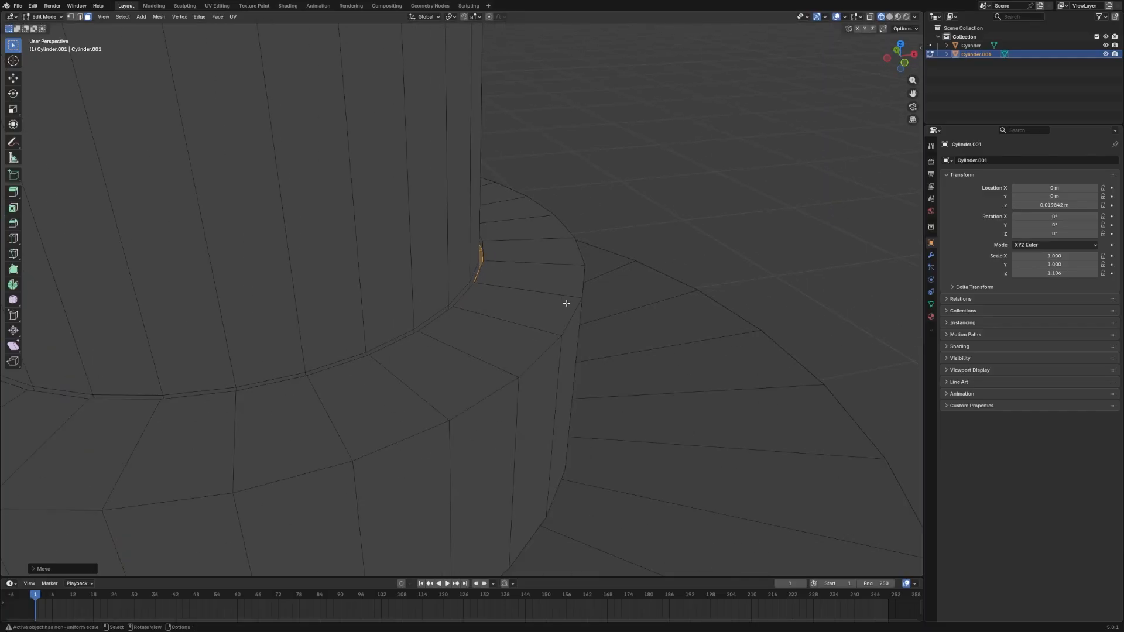
Separate the upper cap section's side and top faces from the collar as their own object.
{"action": "left_click", "coordinate": [447, 284]}
{"action": "key", "text": "ctrl+z"}
{"action": "left_click", "coordinate": [445, 282]}
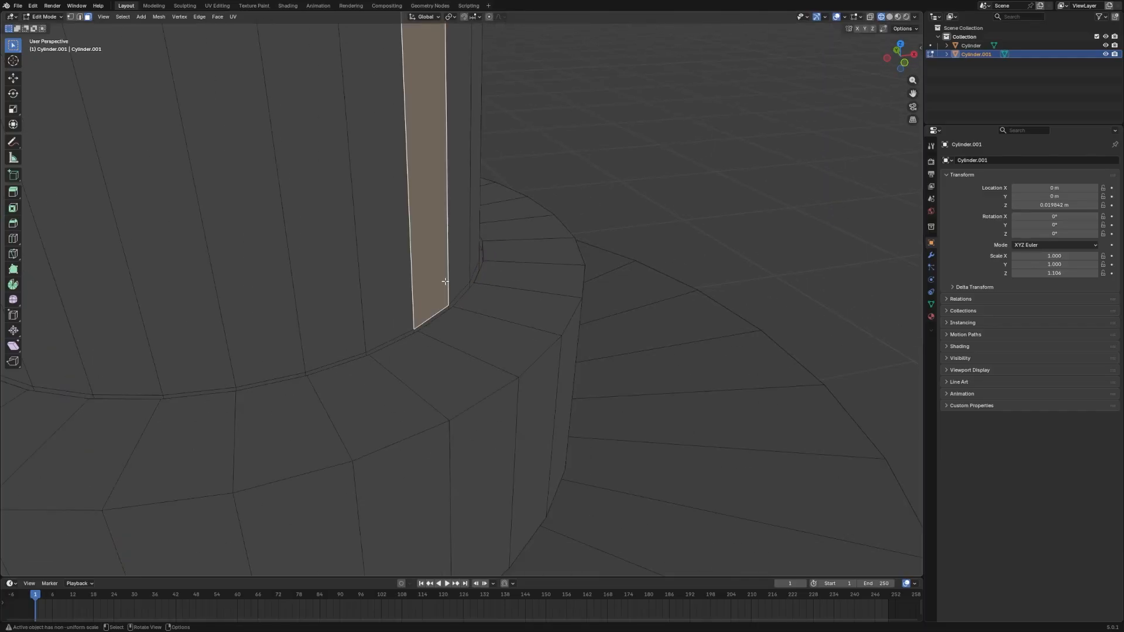
{"action": "key", "text": "alt+a"}
{"action": "left_click", "coordinate": [449, 279], "text": "alt"}
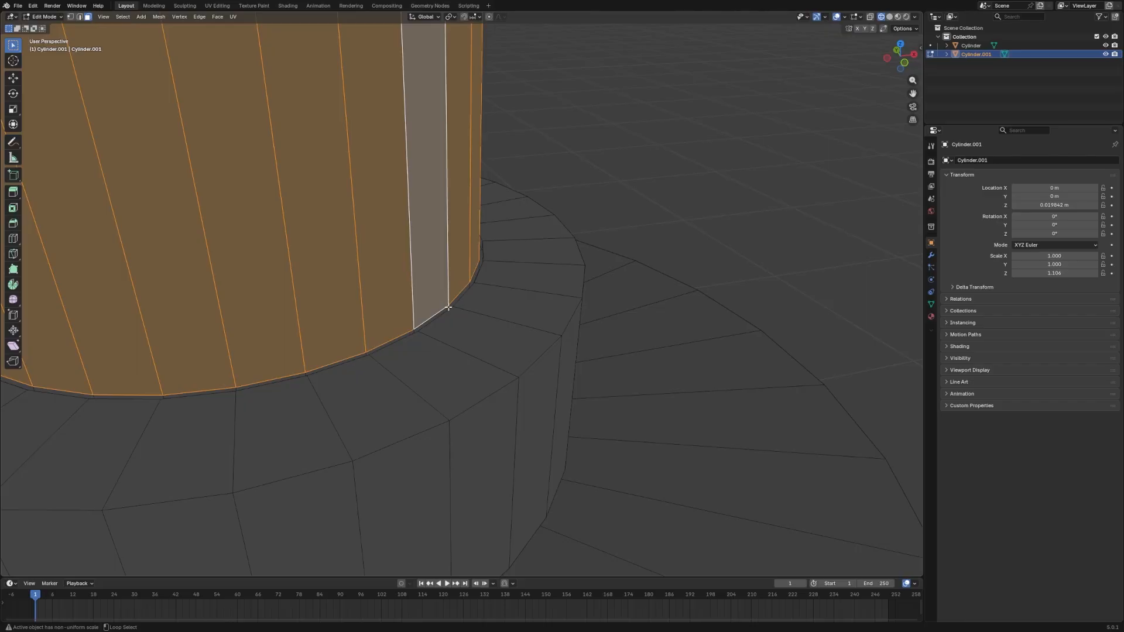
{"action": "left_click", "coordinate": [449, 307], "text": "alt+shift"}
{"action": "scroll", "coordinate": [453, 272], "scroll_direction": "down", "scroll_amount": 4}
{"action": "middle_click_drag", "start_coordinate": [432, 263], "coordinate": [480, 322]}
{"action": "scroll", "coordinate": [474, 278], "scroll_direction": "down", "scroll_amount": 3}
{"action": "left_click", "coordinate": [439, 272], "text": "shift"}
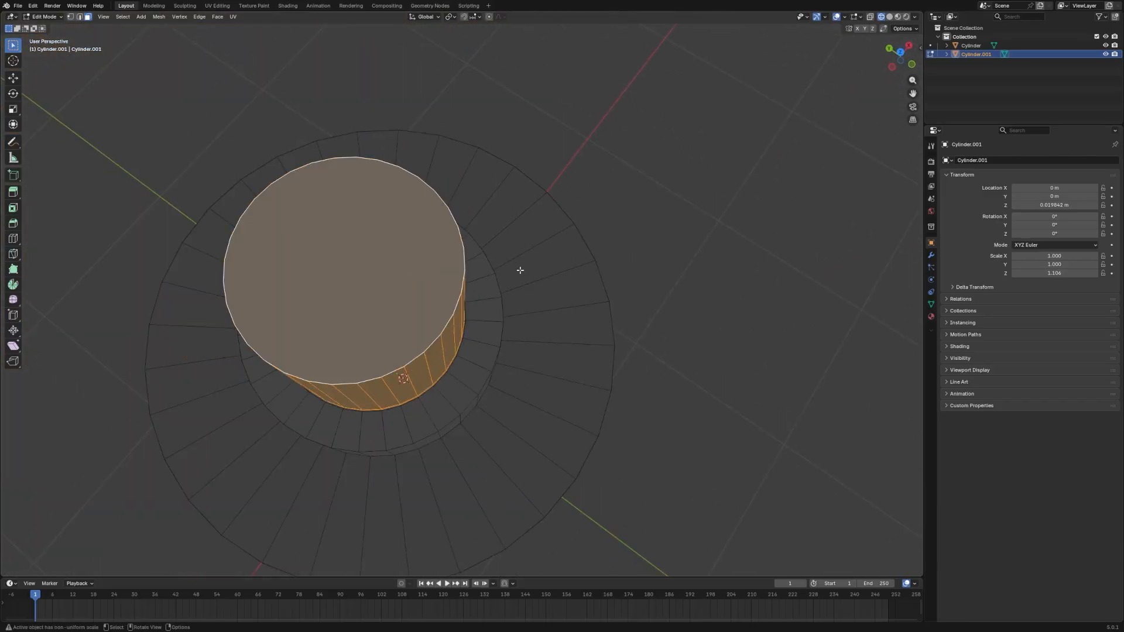
{"action": "key", "text": "p"}
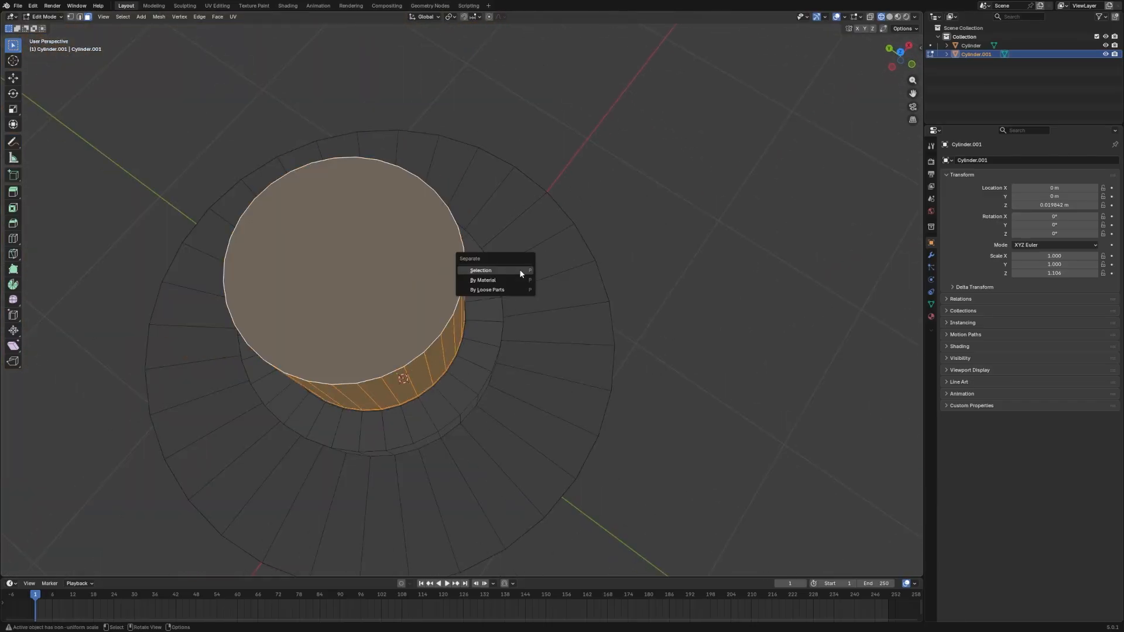
{"action": "left_click", "coordinate": [520, 271]}
{"action": "key", "text": "Tab"}
{"action": "left_click", "coordinate": [459, 296]}
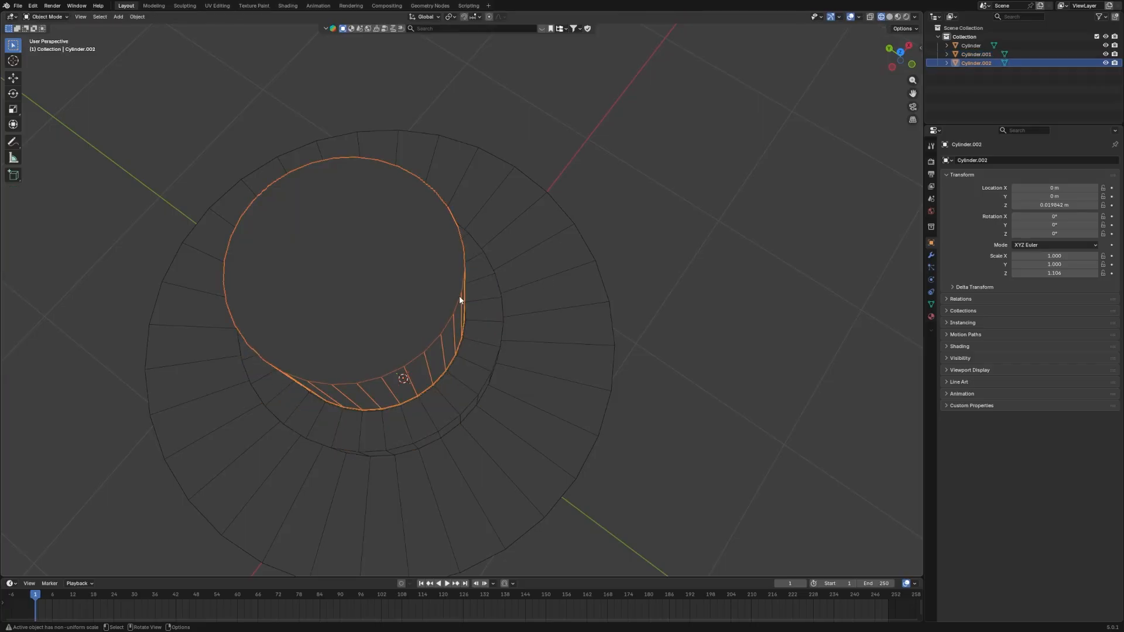
Try to lower the whole separated cap section about 0.03 m along Z in the front view.
{"action": "key", "text": "KP_1"}
{"action": "key", "text": "KP_Decimal"}
{"action": "scroll", "coordinate": [656, 286], "scroll_direction": "down", "scroll_amount": 2}
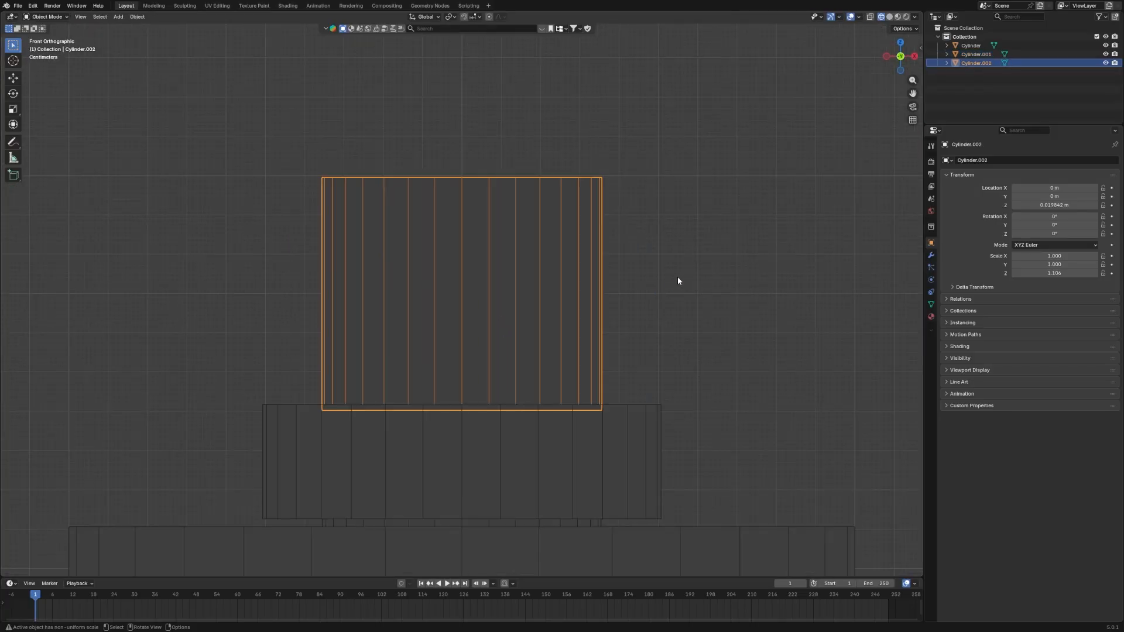
{"action": "middle_click_drag", "start_coordinate": [677, 279], "coordinate": [670, 278]}
{"action": "key", "text": "KP_1"}
{"action": "key", "text": "Tab"}
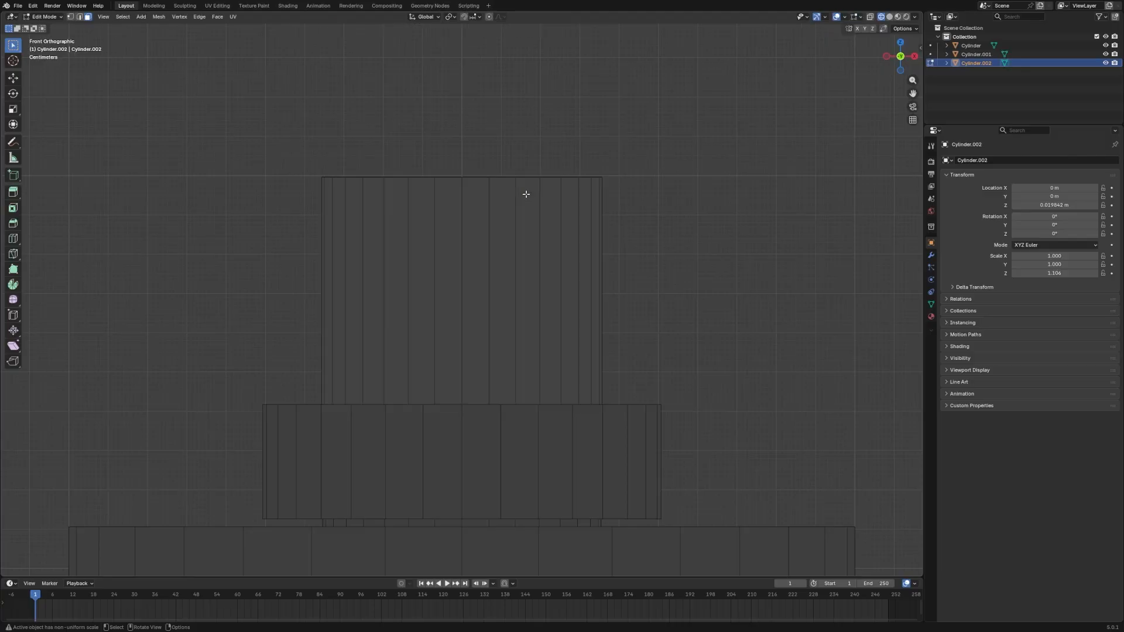
{"action": "key", "text": "a"}
{"action": "key", "text": "g"}
{"action": "key", "text": "z"}
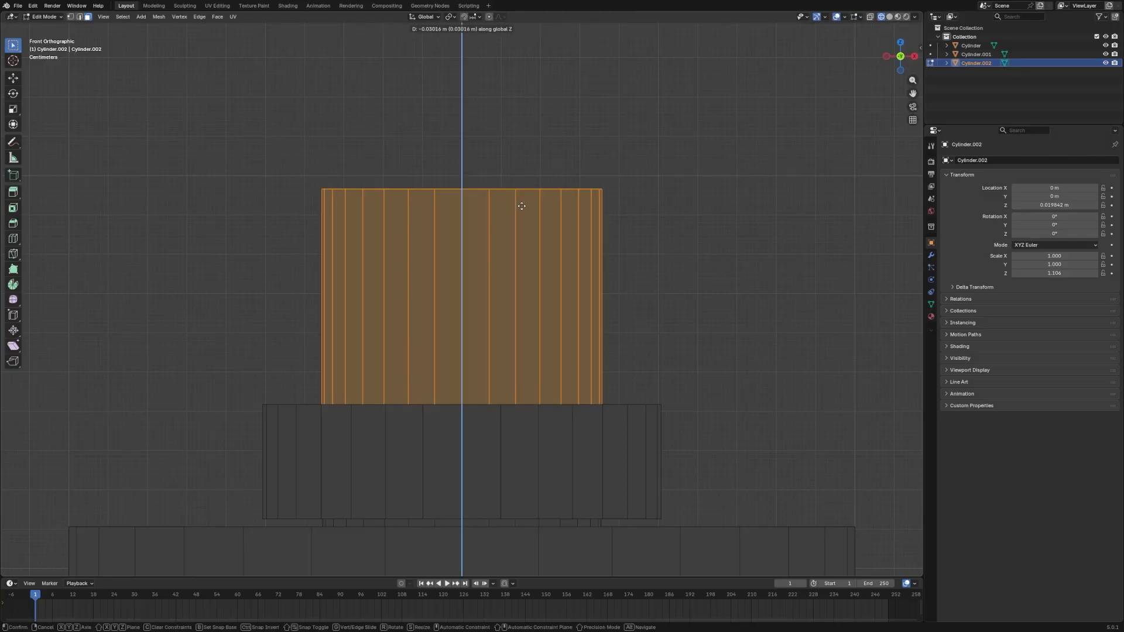
{"action": "left_click", "coordinate": [516, 204]}
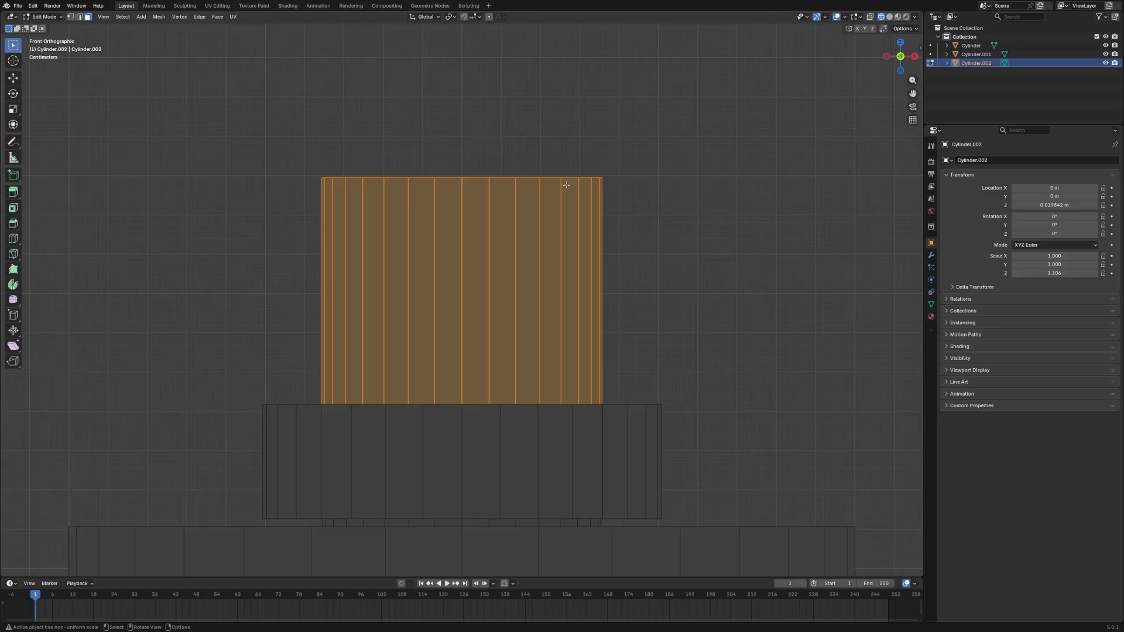
Add nine evenly spaced horizontal loop cuts around the sides of the separated upper cap section.
{"action": "middle_click_drag", "start_coordinate": [564, 183], "coordinate": [556, 220]}
{"action": "key", "text": "Tab"}
{"action": "key", "text": "KP_3"}
{"action": "key", "text": "Tab"}
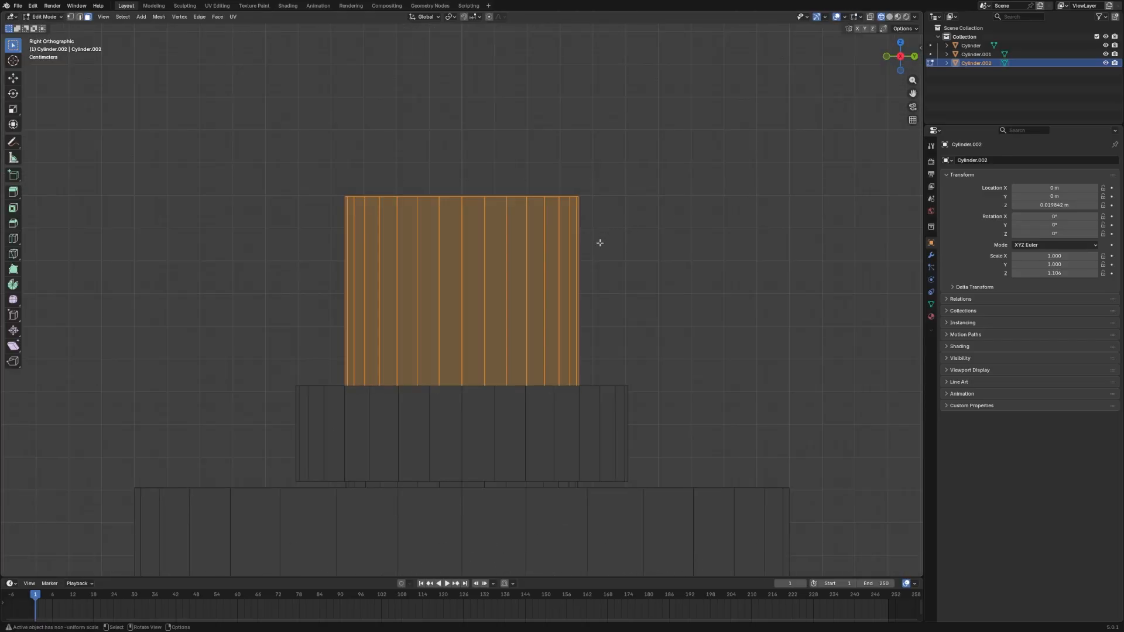
{"action": "scroll", "coordinate": [588, 237], "scroll_direction": "up", "scroll_amount": 1}
{"action": "key", "text": "2"}
{"action": "left_click", "coordinate": [519, 288]}
{"action": "key", "text": "ctrl+t"}
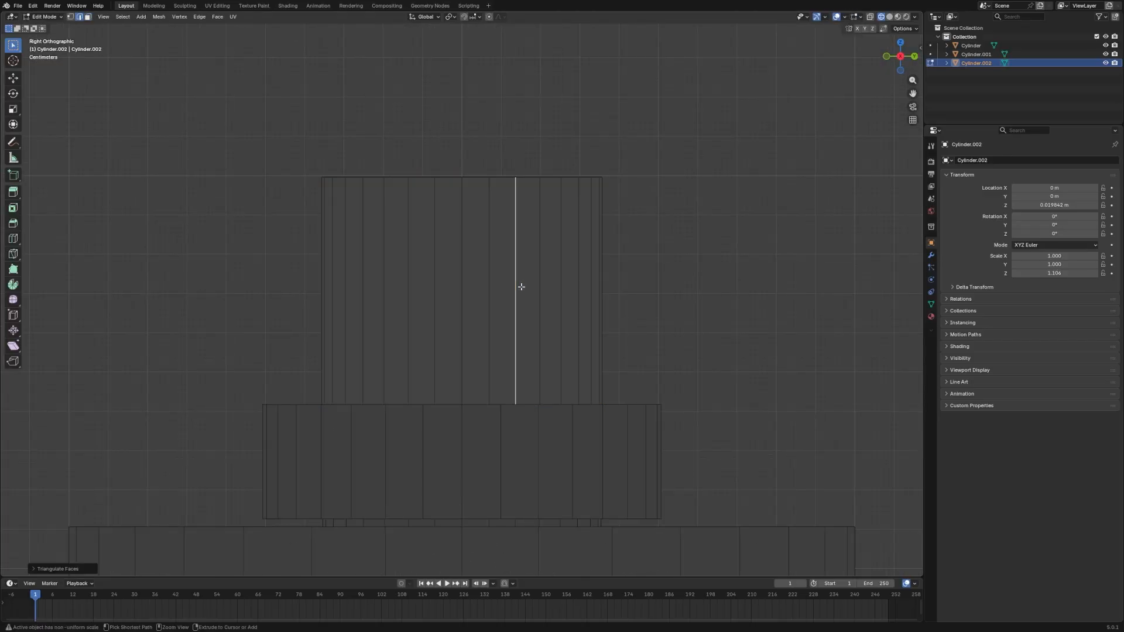
{"action": "key", "text": "ctrl+r"}
{"action": "scroll", "coordinate": [493, 281], "scroll_direction": "up", "scroll_amount": 12}
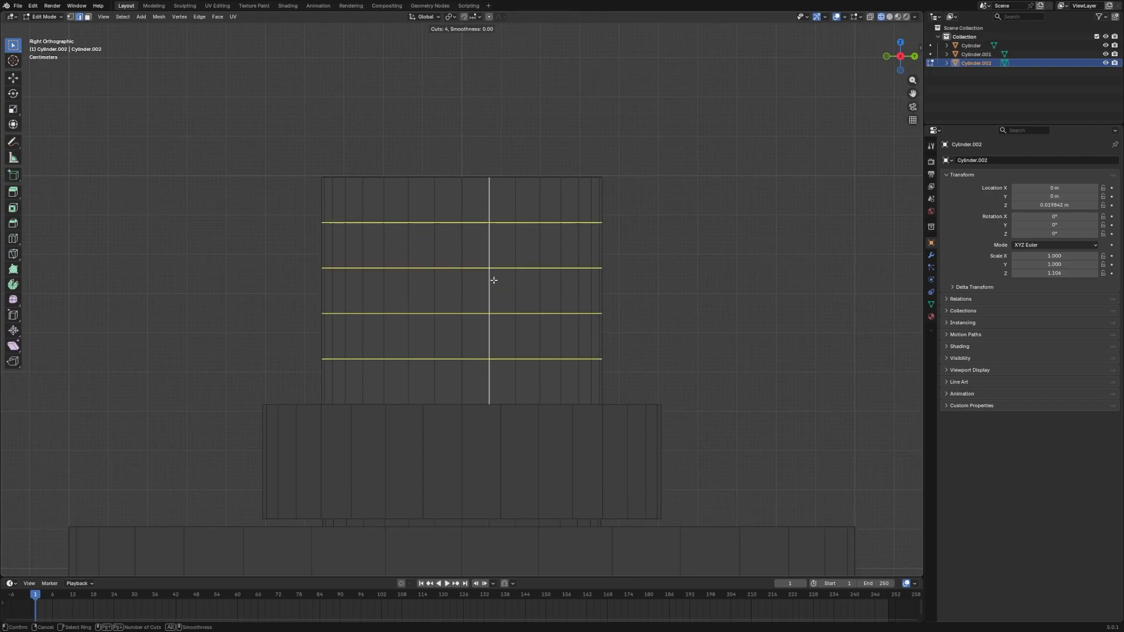
{"action": "scroll", "coordinate": [493, 280], "scroll_direction": "down", "scroll_amount": 1}
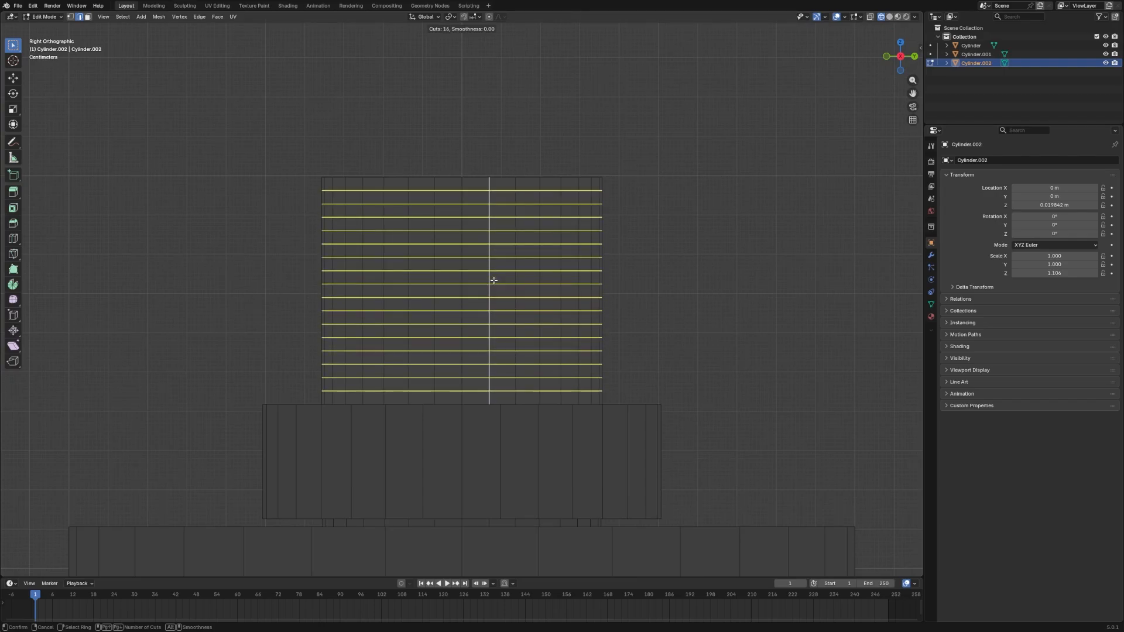
{"action": "scroll", "coordinate": [493, 281], "scroll_direction": "down", "scroll_amount": 3}
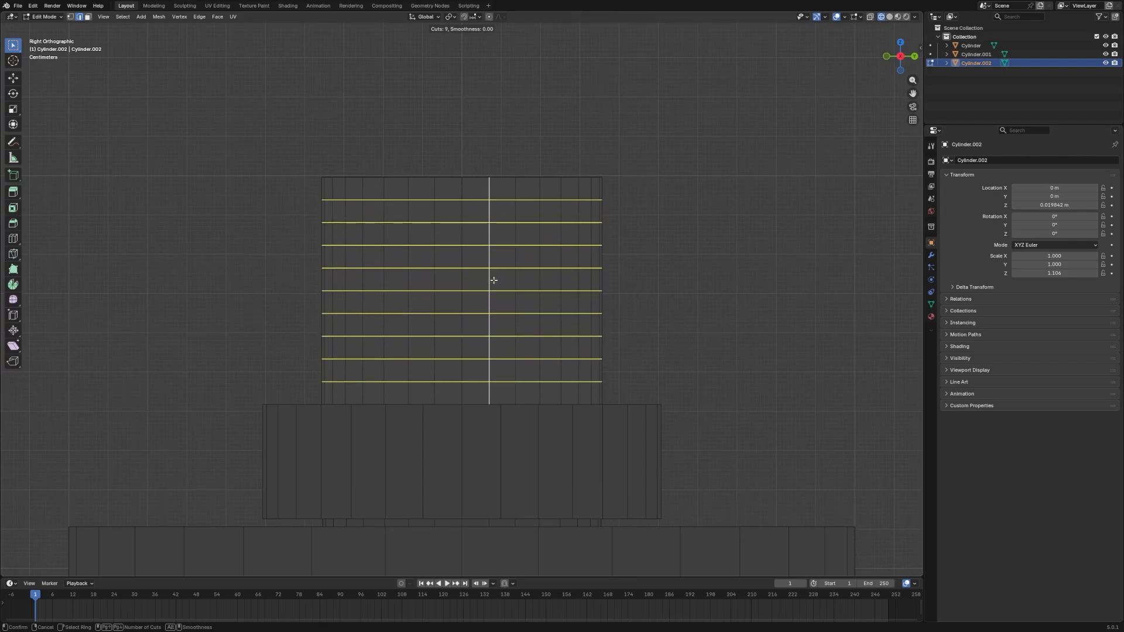
{"action": "left_click", "coordinate": [493, 280]}
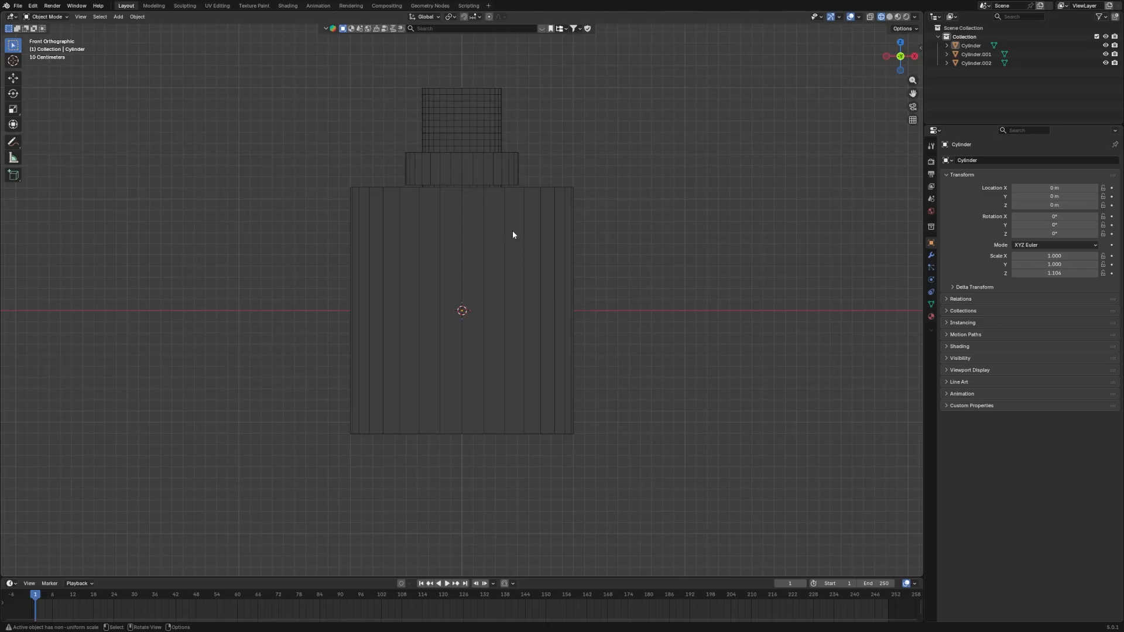
Add an edge loop on the bottle body's top face, slid to just outside the collar's outline in top view.
{"action": "left_click", "coordinate": [466, 164]}
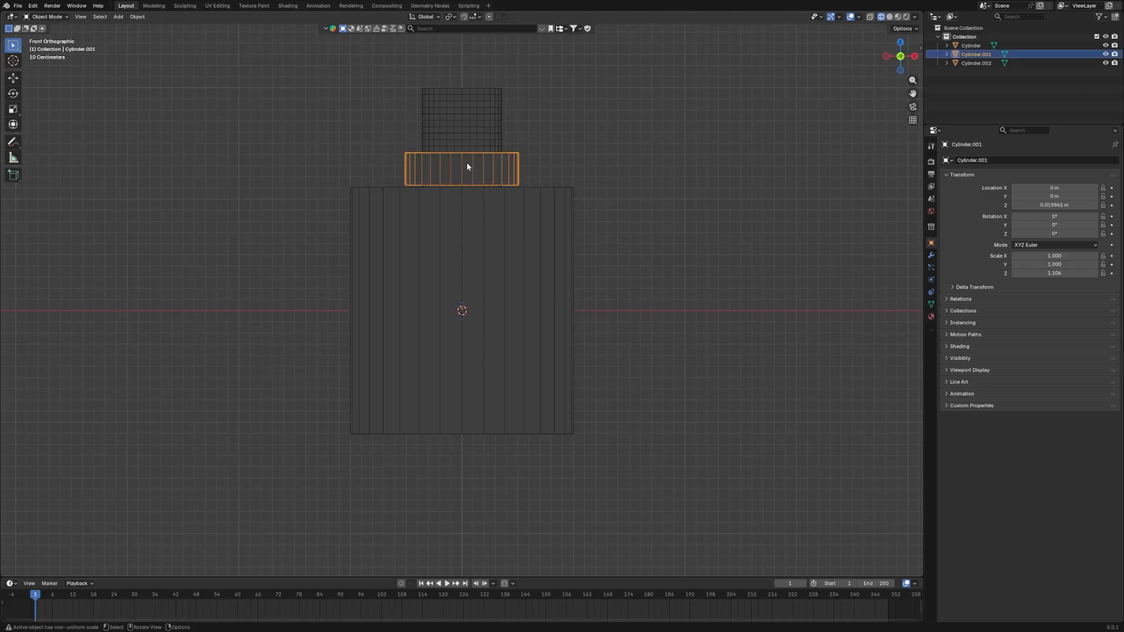
{"action": "middle_click_drag", "start_coordinate": [466, 164], "coordinate": [551, 236]}
{"action": "scroll", "coordinate": [551, 236], "scroll_direction": "down", "scroll_amount": 2}
{"action": "key", "text": "grave"}
{"action": "key", "text": "KP_Decimal"}
{"action": "key", "text": "grave"}
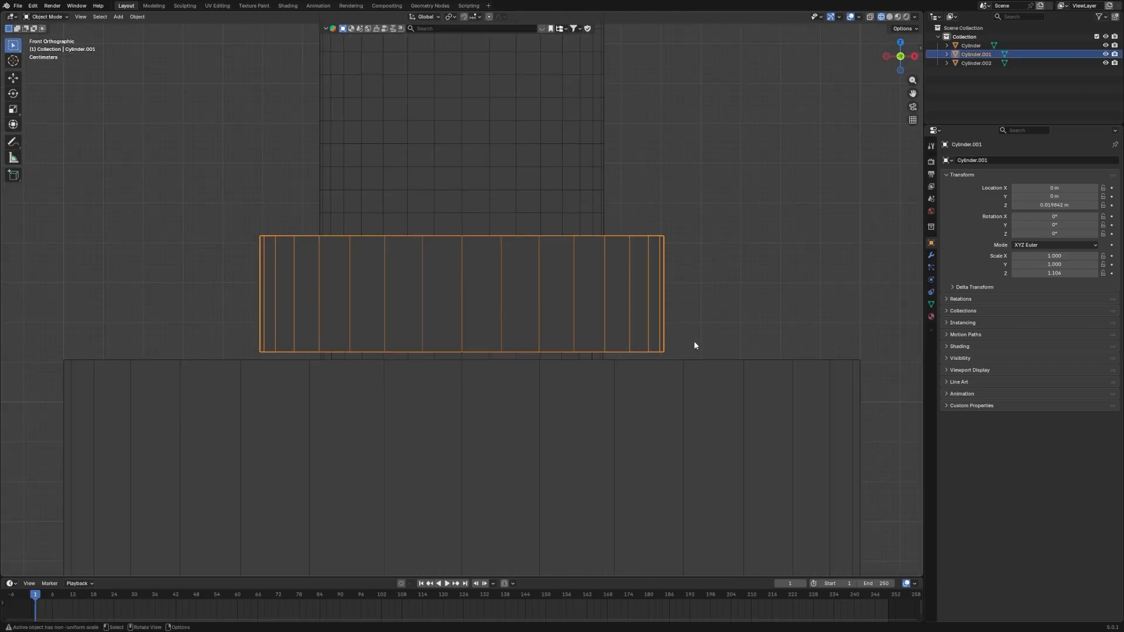
{"action": "key", "text": "grave"}
{"action": "scroll", "coordinate": [699, 283], "scroll_direction": "down", "scroll_amount": 2}
{"action": "left_click", "coordinate": [700, 284]}
{"action": "key", "text": "Tab"}
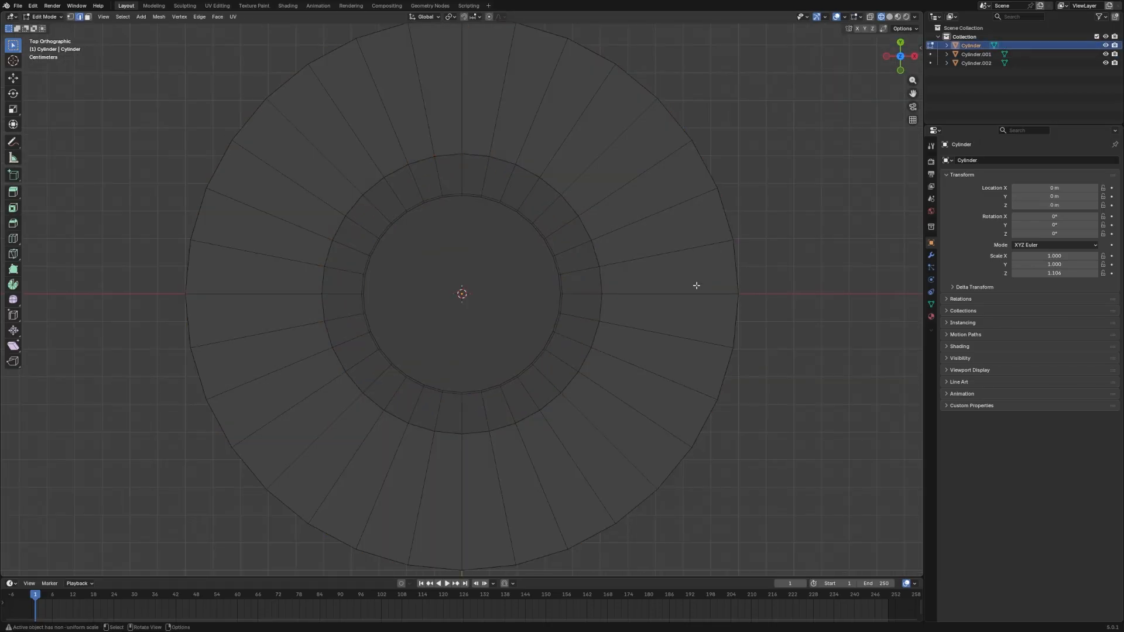
{"action": "key", "text": "ctrl+r"}
{"action": "left_click", "coordinate": [680, 251]}
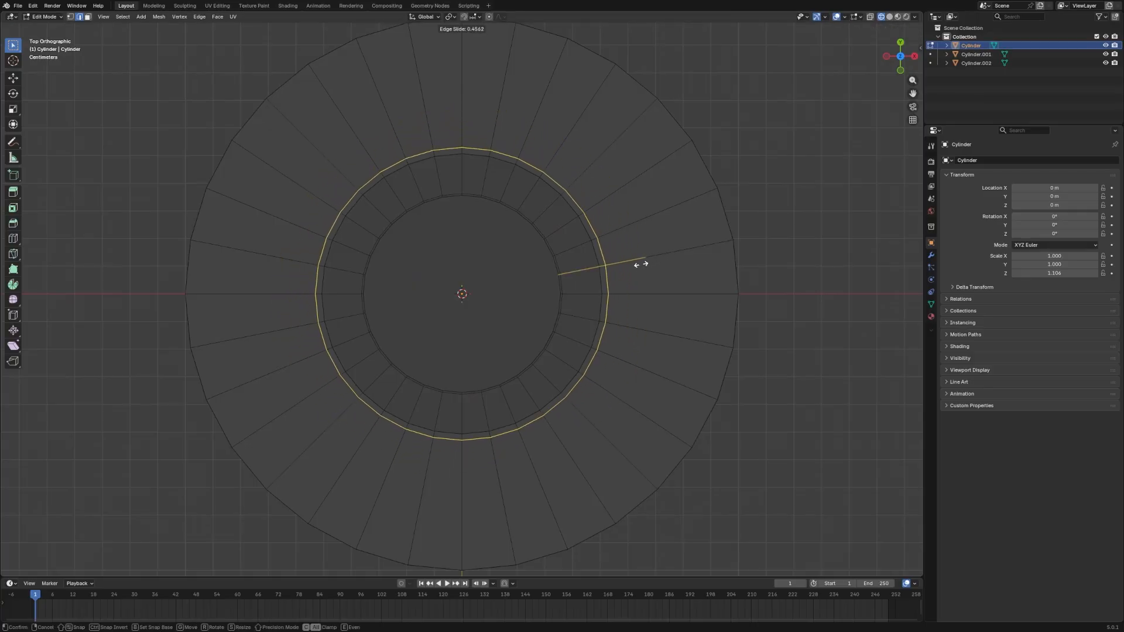
{"action": "left_click", "coordinate": [638, 266]}
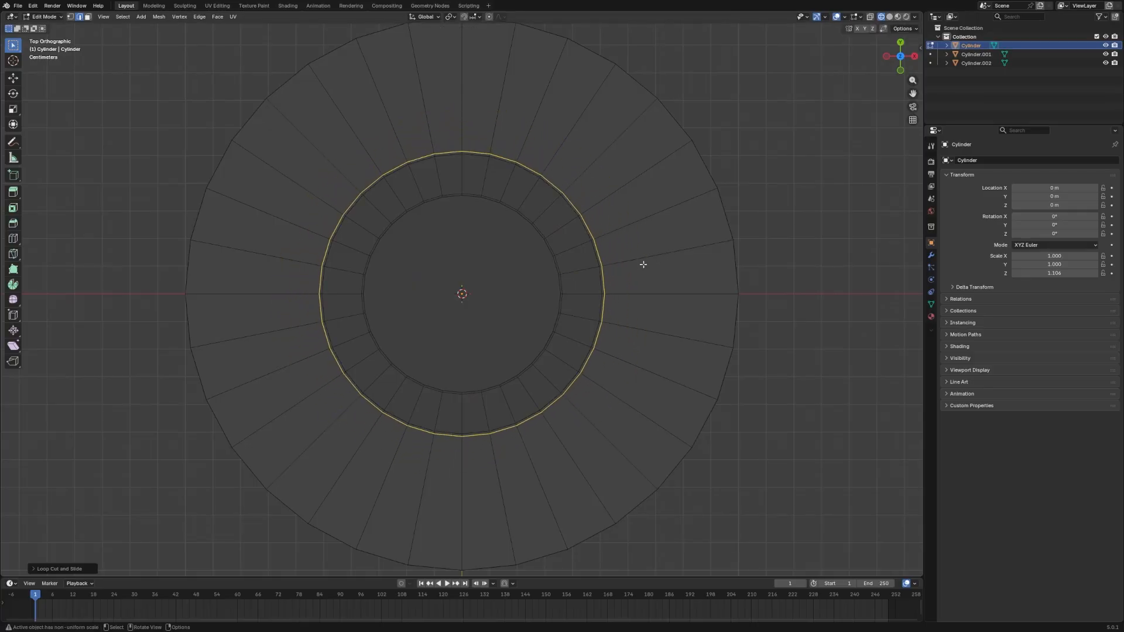
Separate the new edge loop around the collar from the bottle body as its own object.
{"action": "left_click", "coordinate": [600, 254]}
{"action": "left_click", "coordinate": [600, 254], "text": "alt"}
{"action": "key", "text": "grave"}
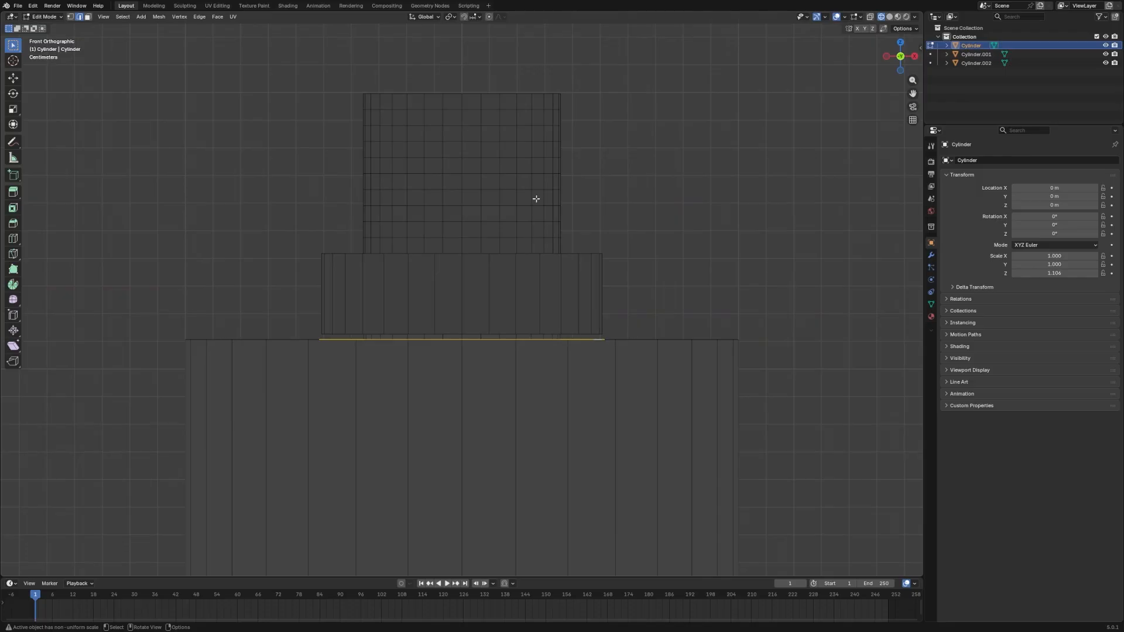
{"action": "key", "text": "p"}
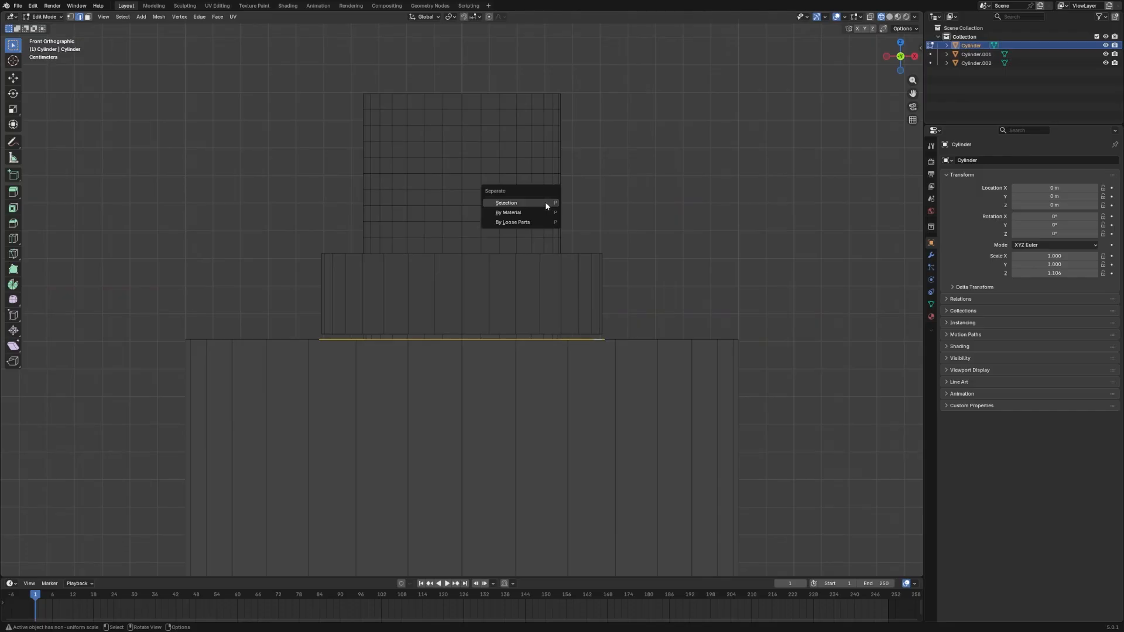
{"action": "left_click", "coordinate": [545, 209]}
{"action": "key", "text": "Tab"}
{"action": "middle_click_drag", "start_coordinate": [544, 209], "coordinate": [613, 400]}
Extrude the separated ring straight up along Z past the top of the upper cap section as the outer cap's wall.
{"action": "left_click", "coordinate": [581, 387]}
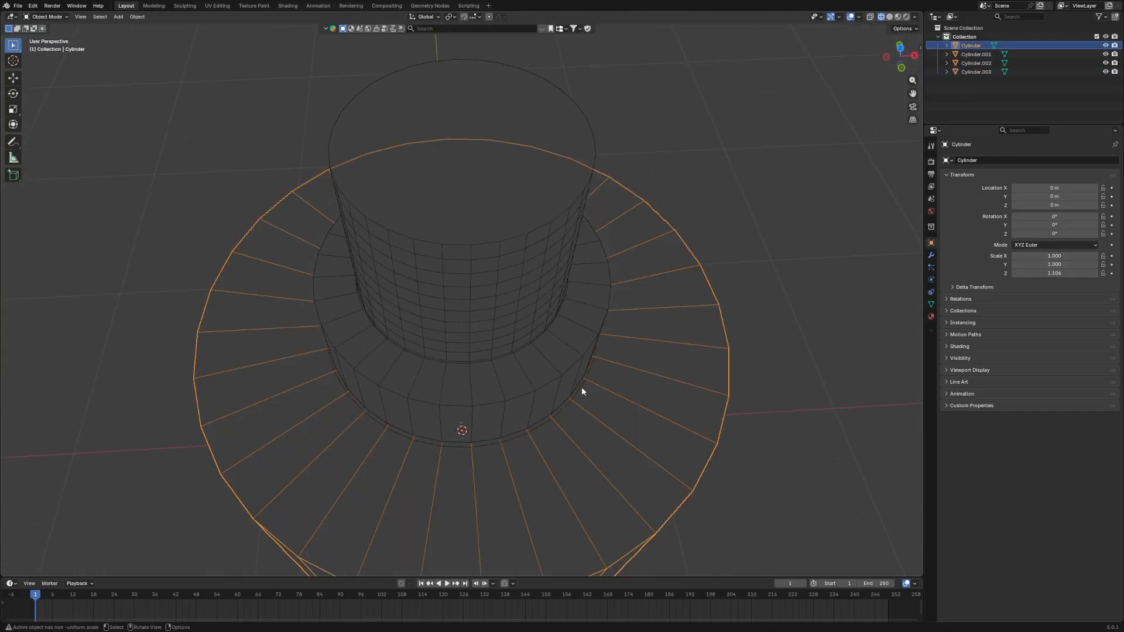
{"action": "key", "text": "Tab"}
{"action": "key", "text": "grave"}
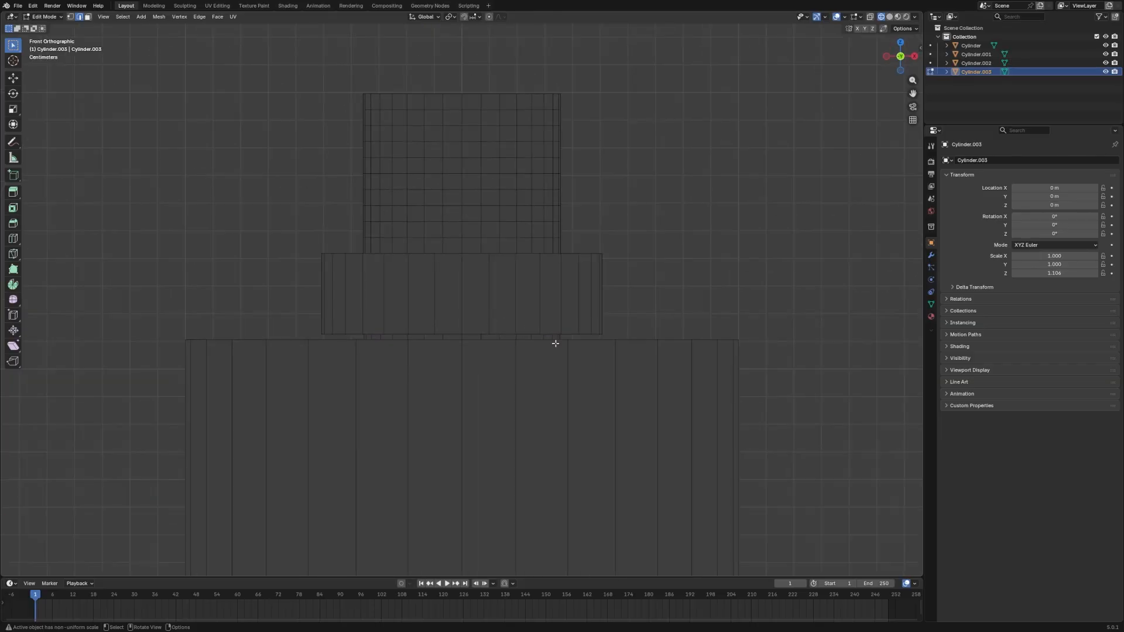
{"action": "key", "text": "e"}
{"action": "right_click", "coordinate": [555, 343]}
{"action": "key", "text": "g"}
{"action": "key", "text": "z"}
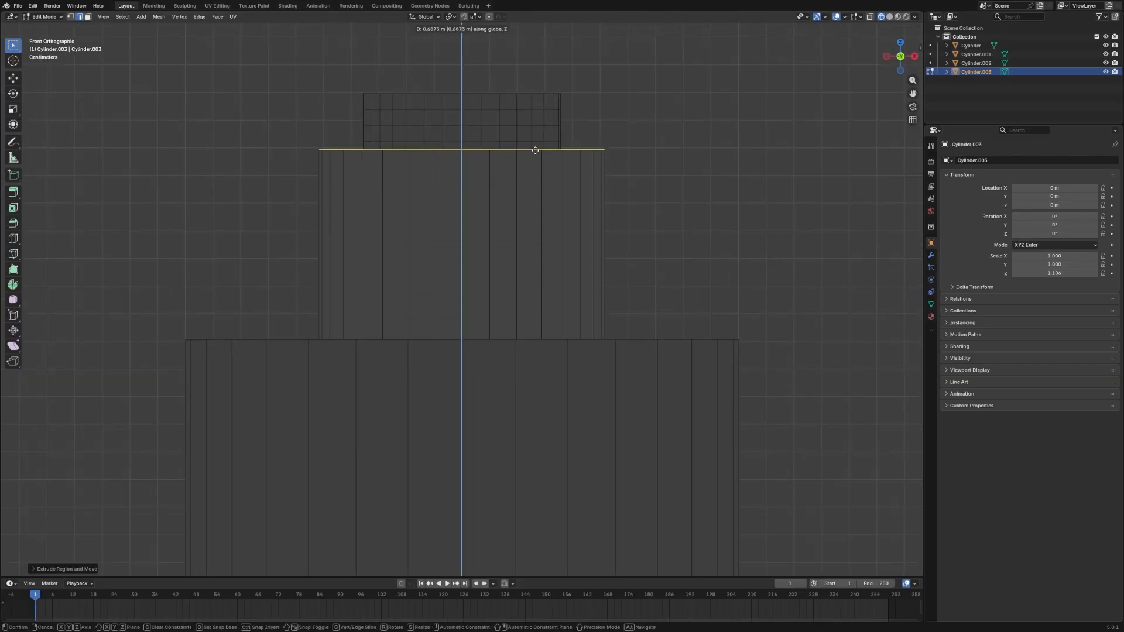
{"action": "left_click", "coordinate": [545, 67]}
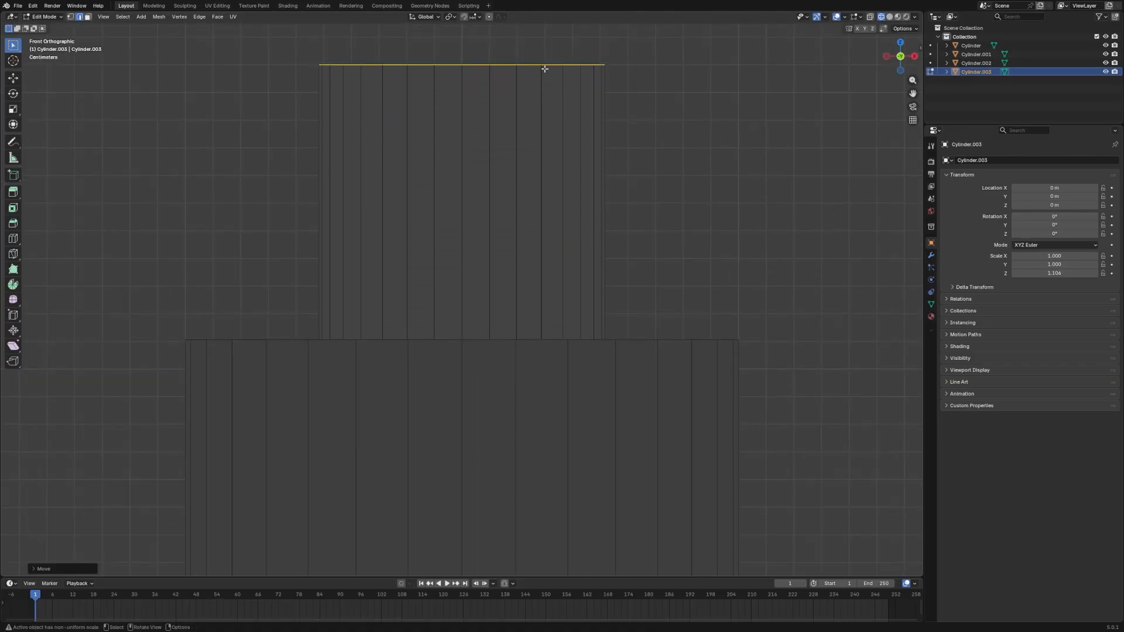
Raise the outer cap wall's lower edge loop slightly along Z so it sits just above the bottle body.
{"action": "middle_click_drag", "start_coordinate": [545, 68], "coordinate": [587, 389]}
{"action": "left_click", "coordinate": [576, 362], "text": "alt"}
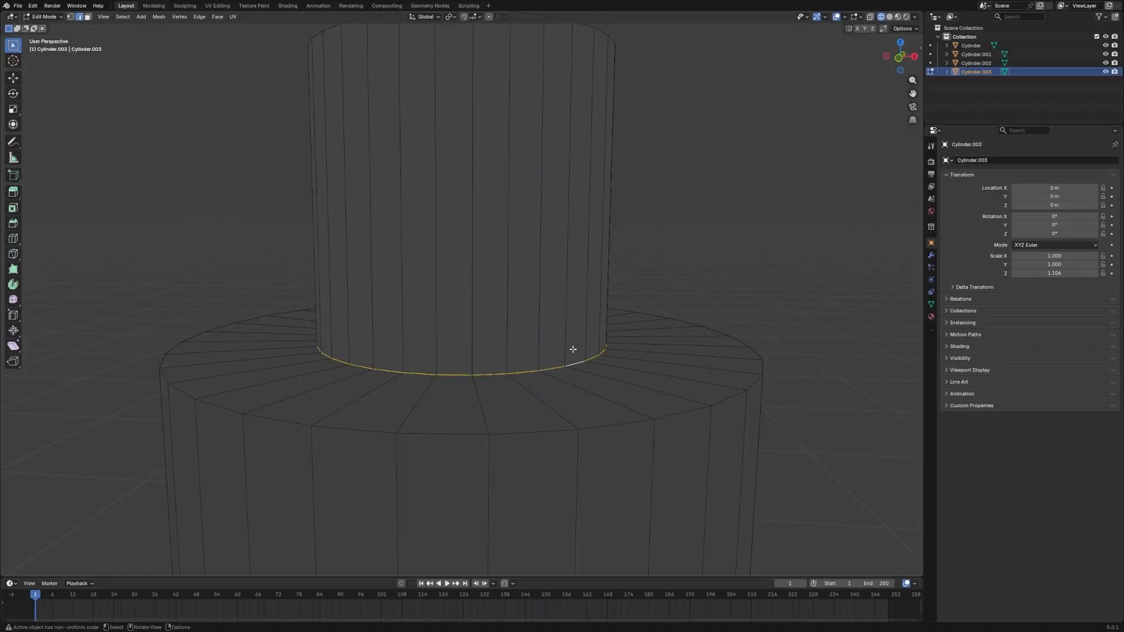
{"action": "key", "text": "KP_1"}
{"action": "scroll", "coordinate": [459, 227], "scroll_direction": "up", "scroll_amount": 3}
{"action": "key", "text": "g"}
{"action": "key", "text": "z"}
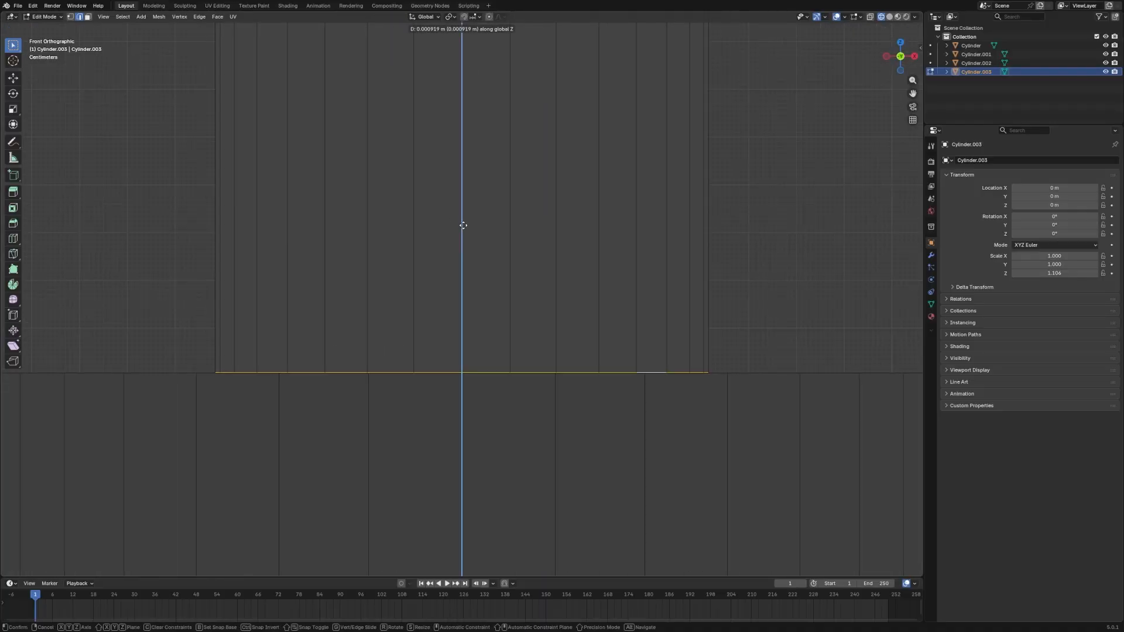
{"action": "left_click", "coordinate": [465, 223]}
{"action": "key", "text": "Tab"}
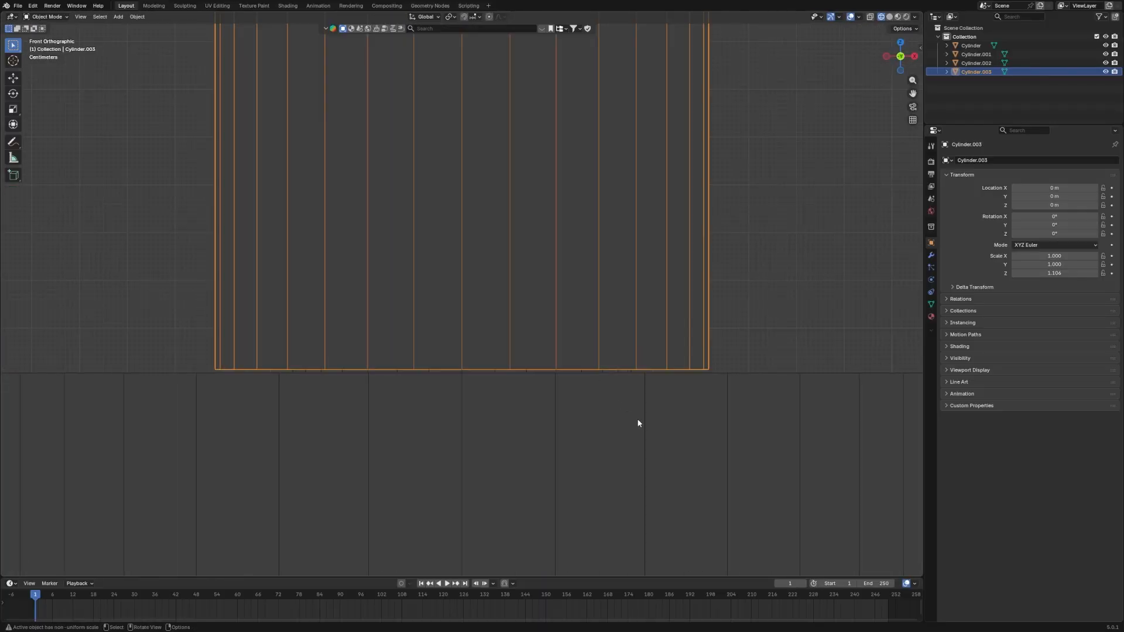
{"action": "left_click", "coordinate": [638, 421]}
{"action": "scroll", "coordinate": [661, 375], "scroll_direction": "down", "scroll_amount": 6}
{"action": "left_click_drag", "start_coordinate": [512, 257], "coordinate": [507, 251]}
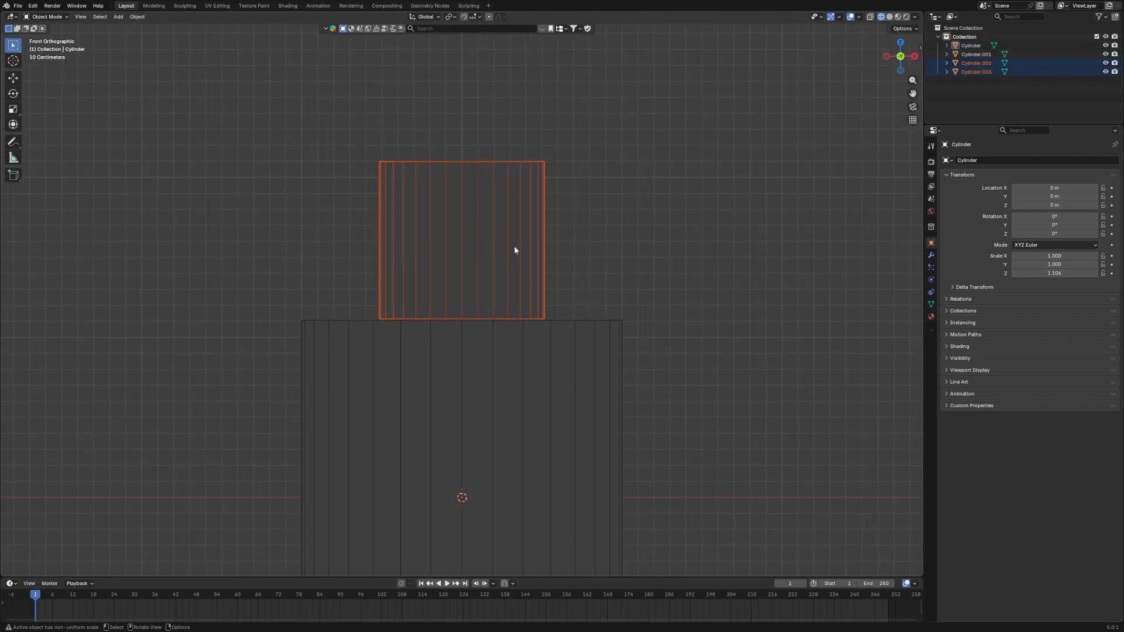
{"action": "key", "text": "h"}
{"action": "middle_click_drag", "start_coordinate": [508, 241], "coordinate": [545, 304]}
{"action": "key", "text": "alt+h"}
{"action": "left_click", "coordinate": [614, 224]}
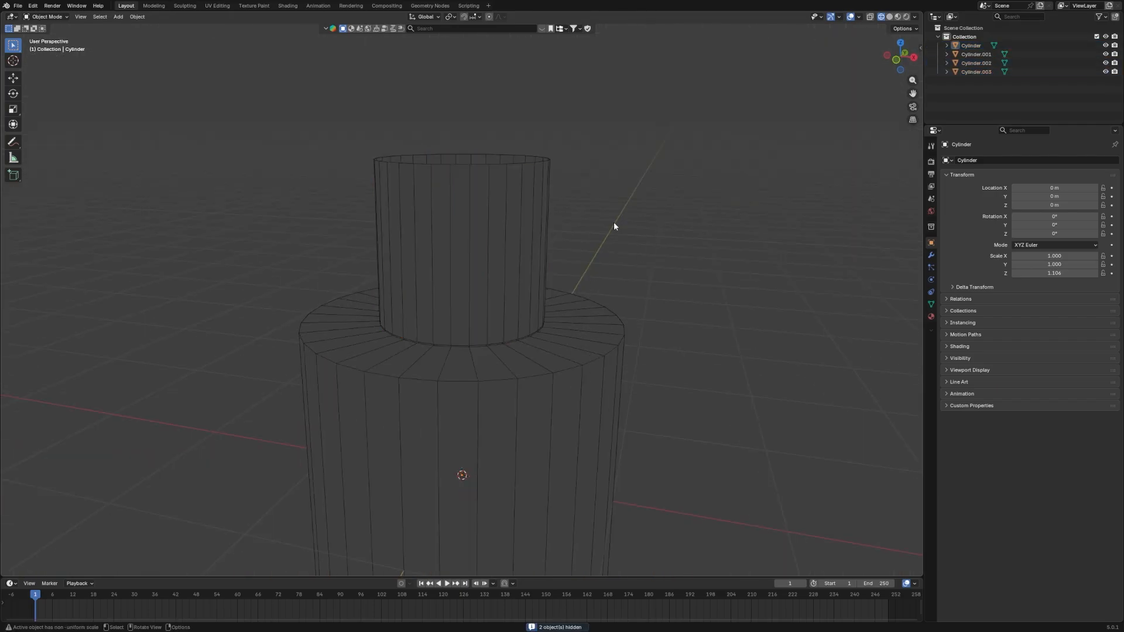
Close the outer cap's open top by extruding its rim, scaling it inward, and filling the remaining hole with a face.
{"action": "left_click", "coordinate": [542, 201]}
{"action": "middle_click_drag", "start_coordinate": [542, 200], "coordinate": [554, 233]}
{"action": "key", "text": "Tab"}
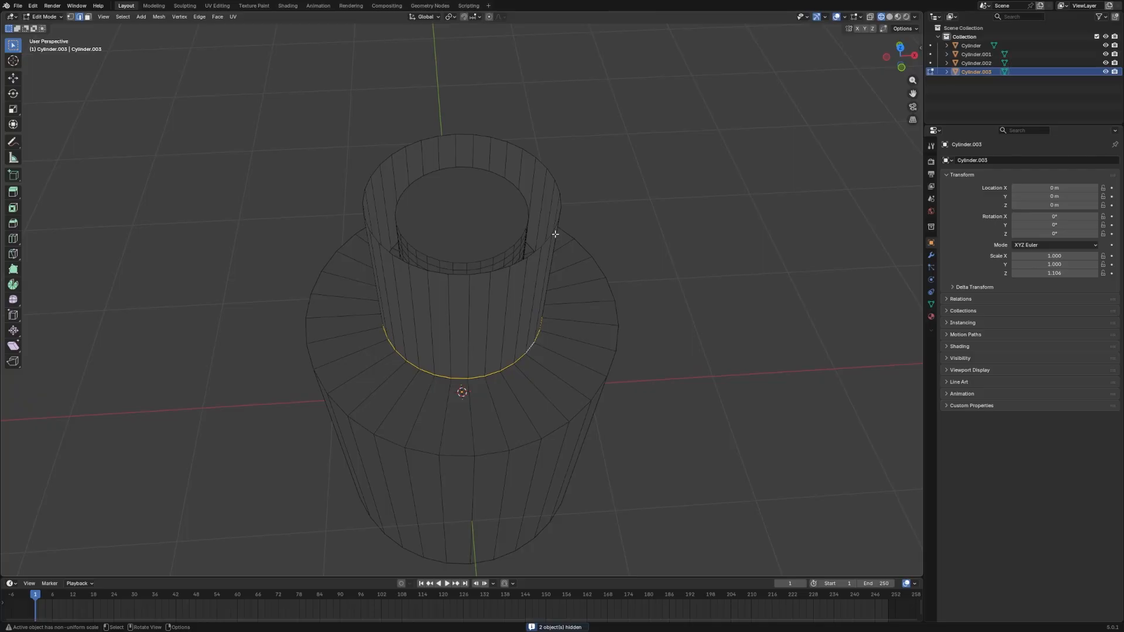
{"action": "left_click", "coordinate": [552, 233], "text": "alt"}
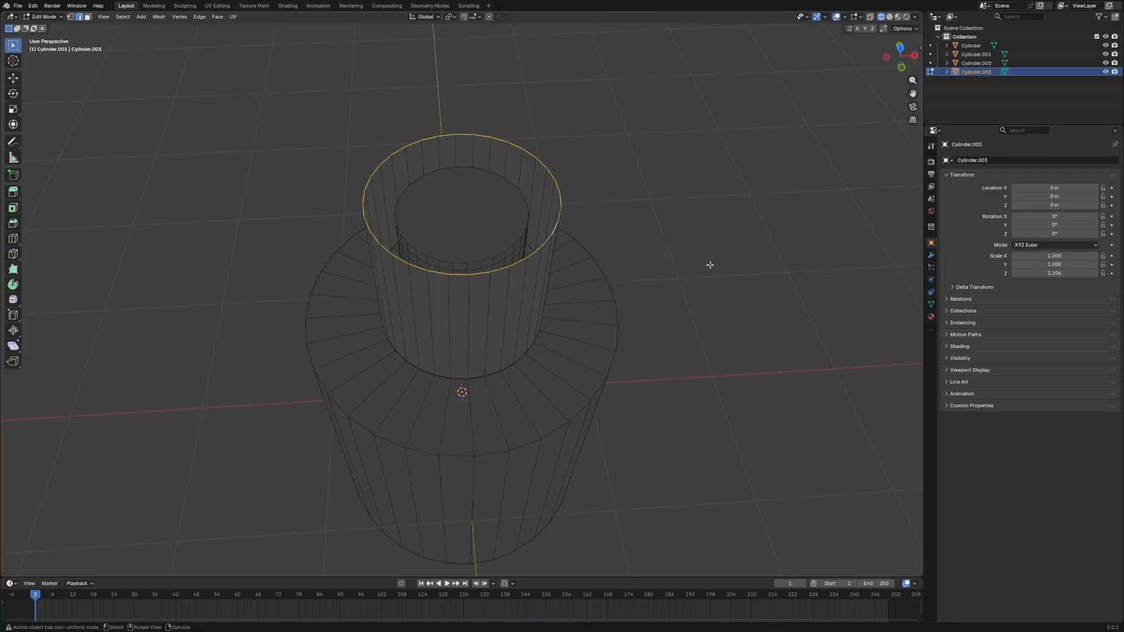
{"action": "key", "text": "e"}
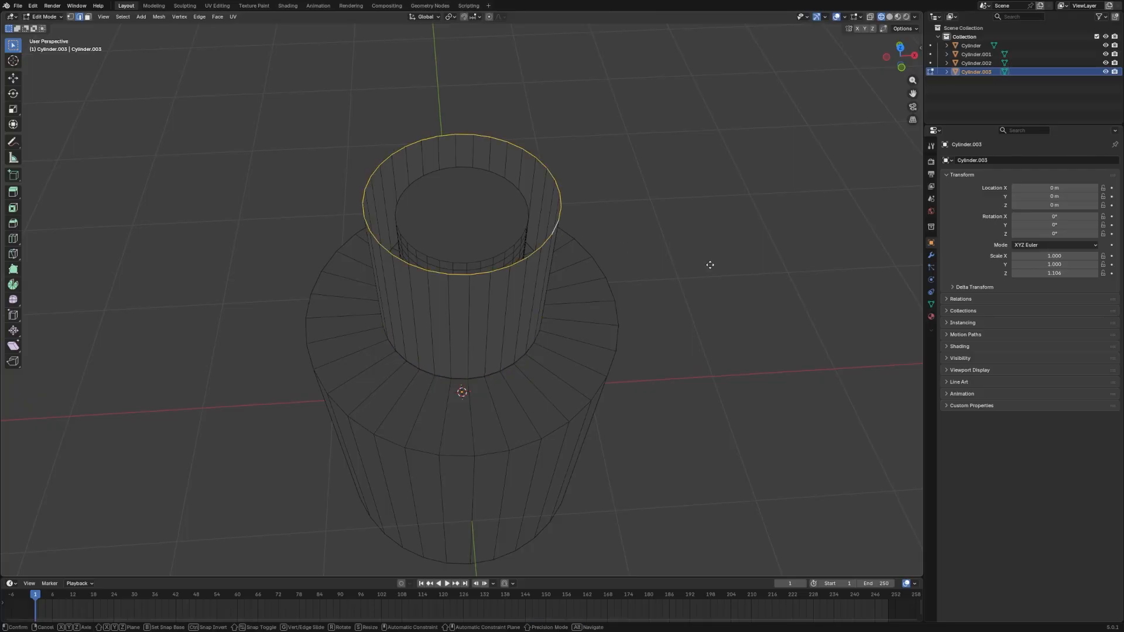
{"action": "right_click", "coordinate": [710, 265]}
{"action": "key", "text": "s"}
{"action": "left_click", "coordinate": [614, 256]}
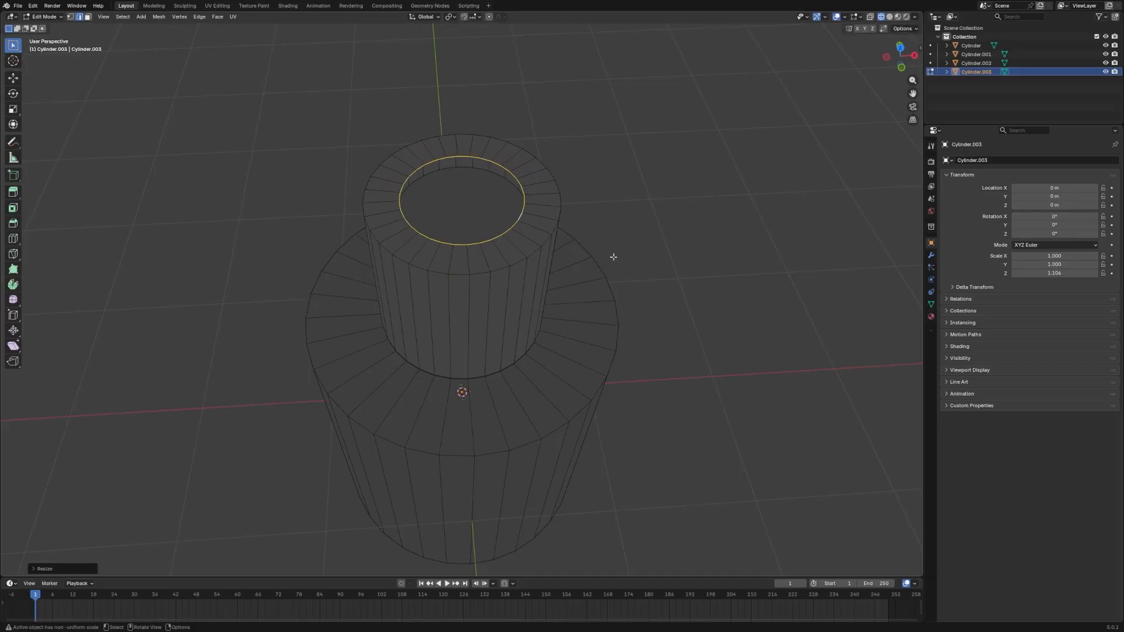
{"action": "key", "text": "f"}
{"action": "key", "text": "grave"}
{"action": "left_click", "coordinate": [549, 181]}
{"action": "key", "text": "Tab"}
Hide the outer cap, collar and upper nozzle section so only the bottle body is displayed.
{"action": "left_click", "coordinate": [661, 183]}
{"action": "left_click", "coordinate": [473, 250]}
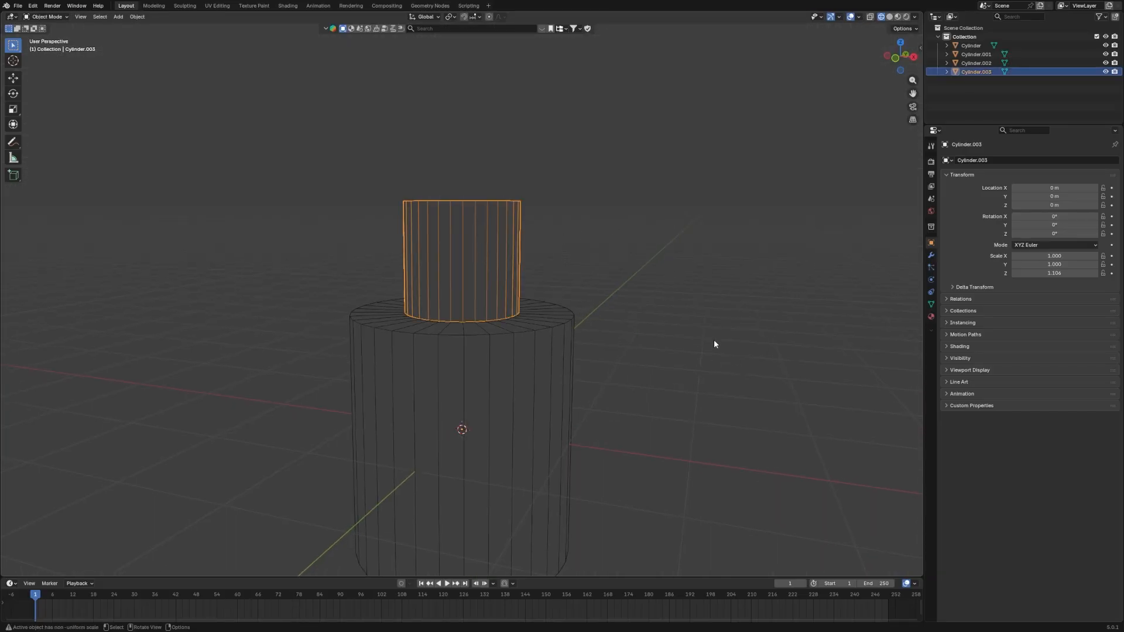
{"action": "scroll", "coordinate": [710, 338], "scroll_direction": "up", "scroll_amount": 1}
{"action": "key", "text": "h"}
{"action": "left_click", "coordinate": [531, 282]}
{"action": "key", "text": "h"}
{"action": "left_click", "coordinate": [497, 278]}
{"action": "key", "text": "h"}
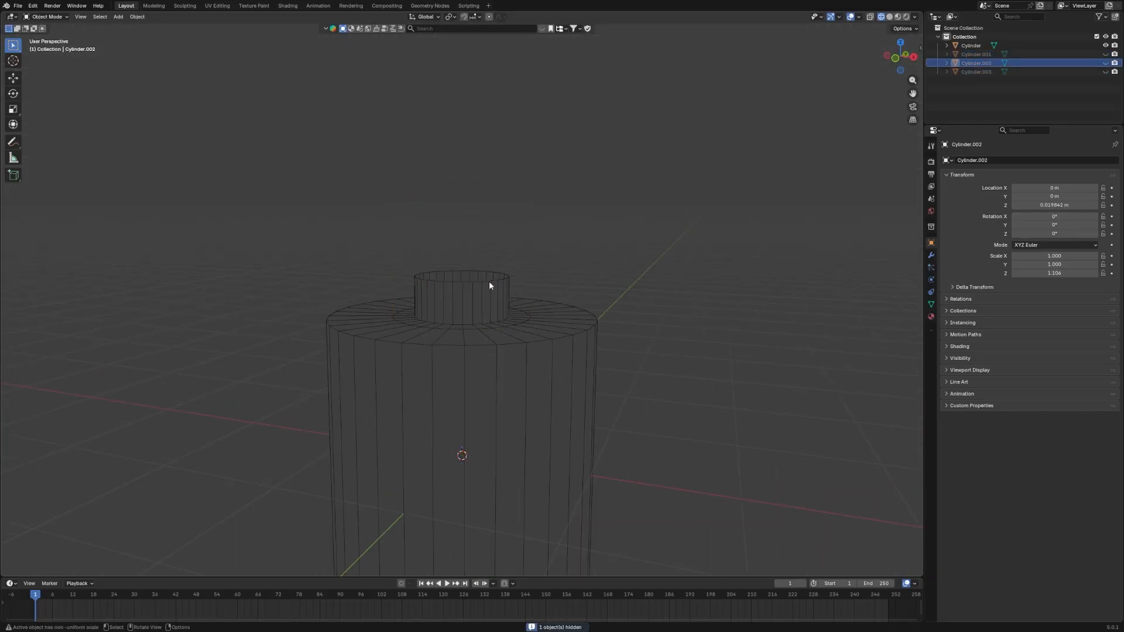
Extrude the top rim of the bottle body's neck and scale it inward to about 0.93 for wall thickness.
{"action": "left_click", "coordinate": [537, 317]}
{"action": "key", "text": "KP_1"}
{"action": "middle_click_drag", "start_coordinate": [821, 143], "coordinate": [557, 161]}
{"action": "key", "text": "Tab"}
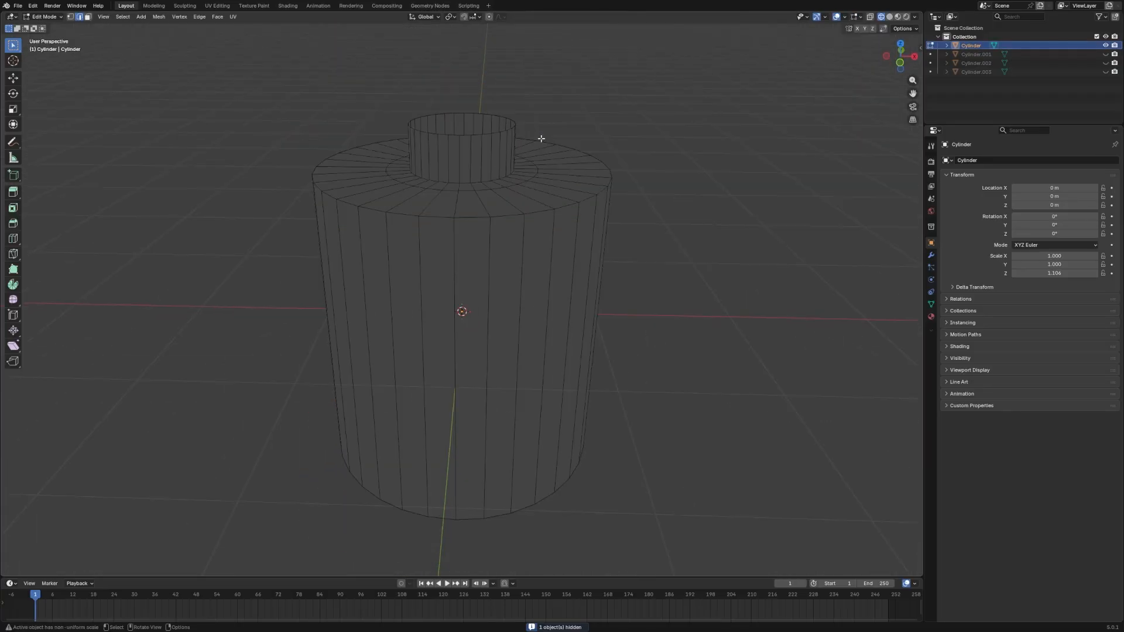
{"action": "key", "text": "grave"}
{"action": "key", "text": "grave"}
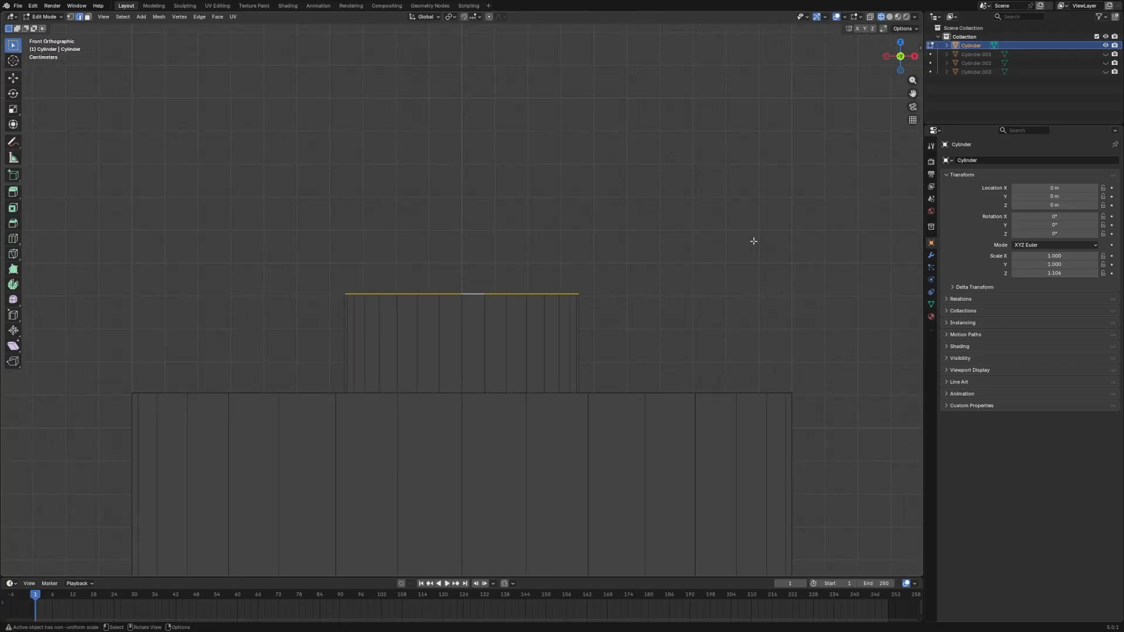
{"action": "key", "text": "KP_7"}
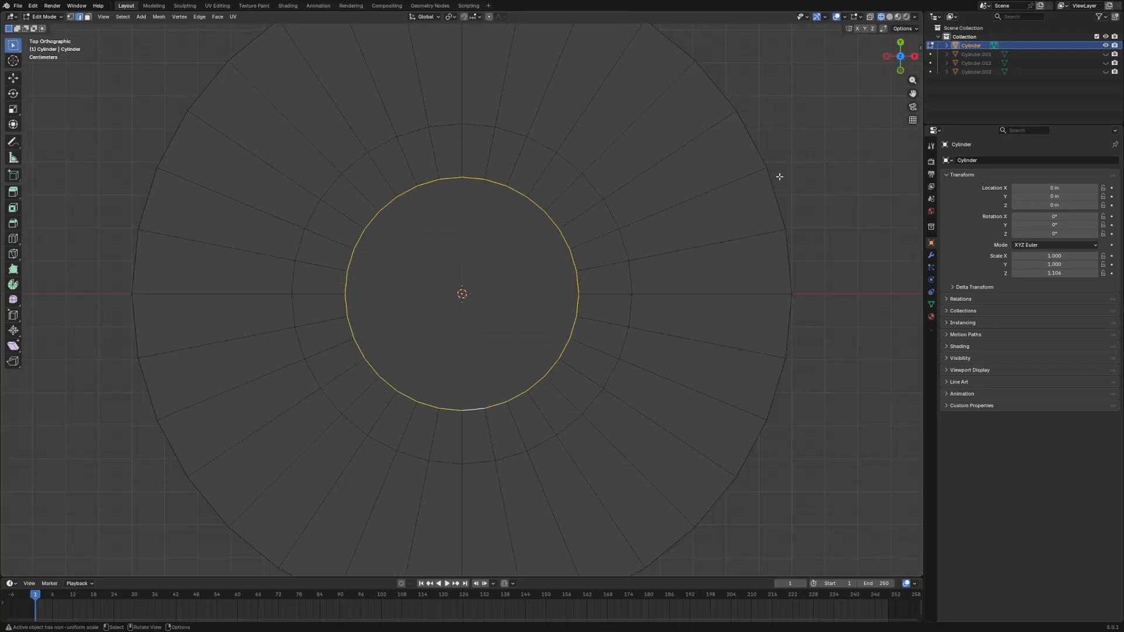
{"action": "key", "text": "e"}
{"action": "right_click", "coordinate": [779, 176]}
{"action": "key", "text": "s"}
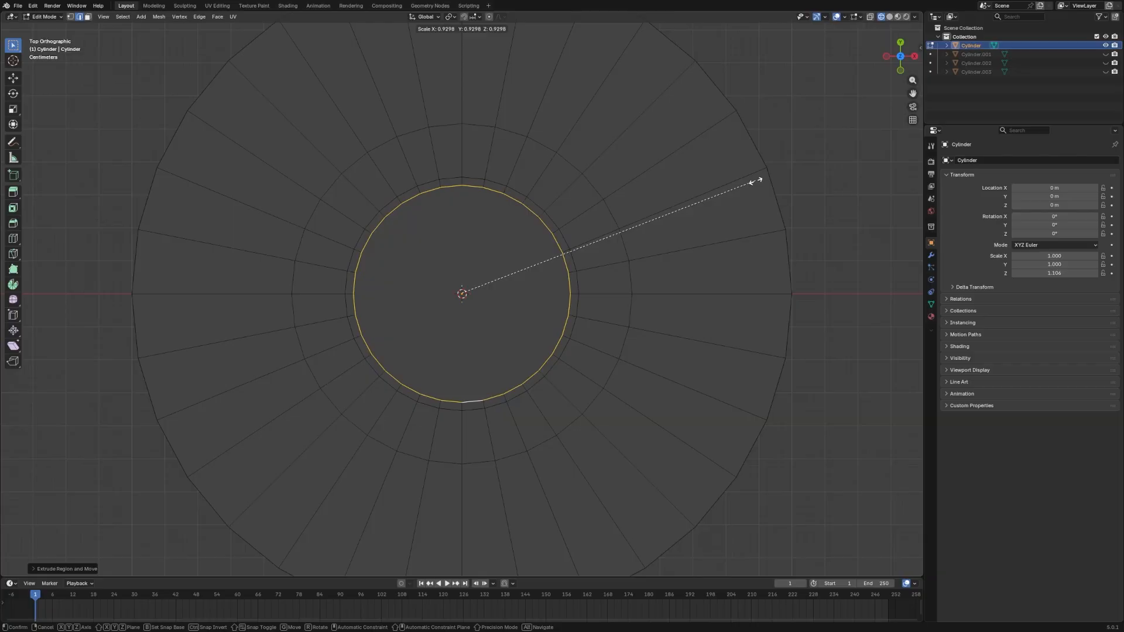
{"action": "left_click", "coordinate": [756, 180]}
Extrude the inner neck rim down along Z about 0.3 m to shoulder level, plus a short second section just below it.
{"action": "key", "text": "KP_1"}
{"action": "key", "text": "e"}
{"action": "key", "text": "z"}
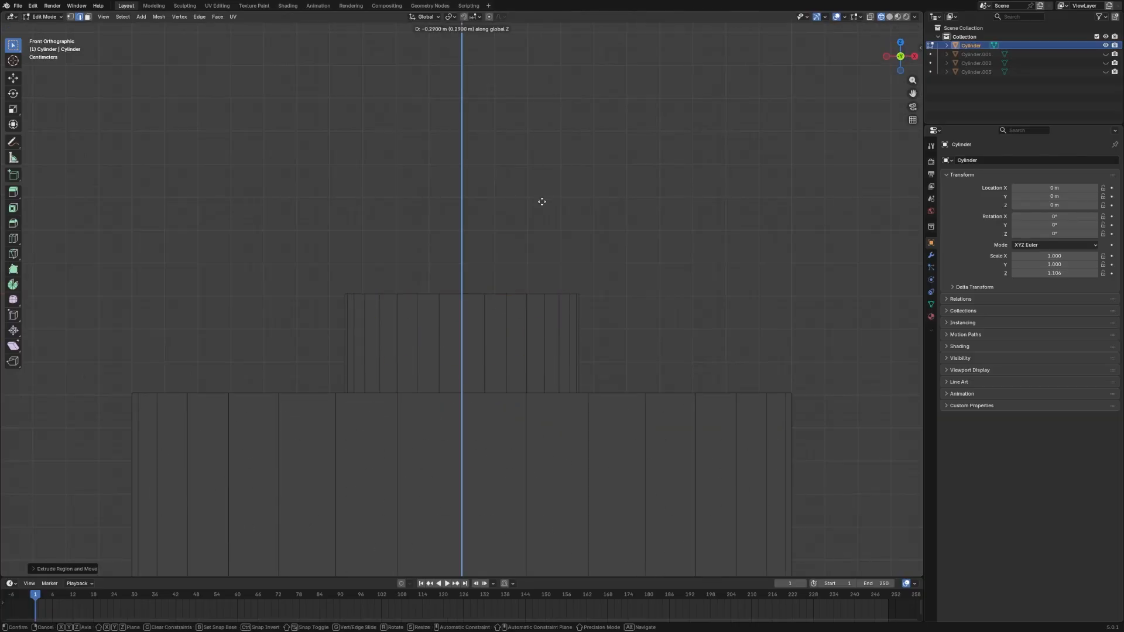
{"action": "left_click", "coordinate": [542, 201]}
{"action": "left_click", "coordinate": [870, 18]}
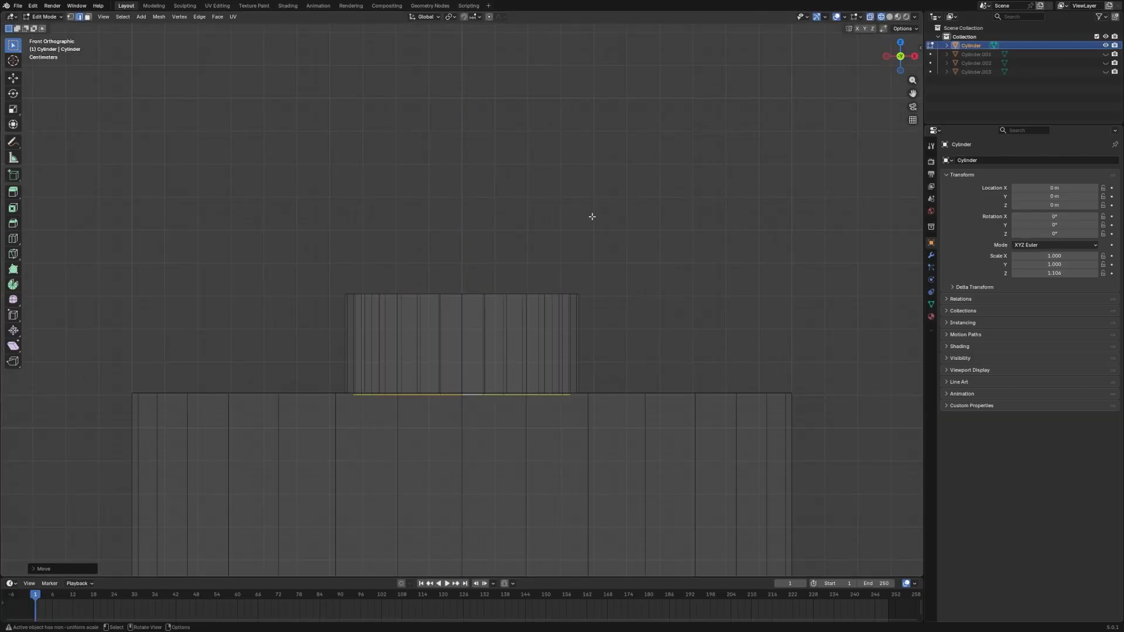
{"action": "key", "text": "e"}
{"action": "key", "text": "z"}
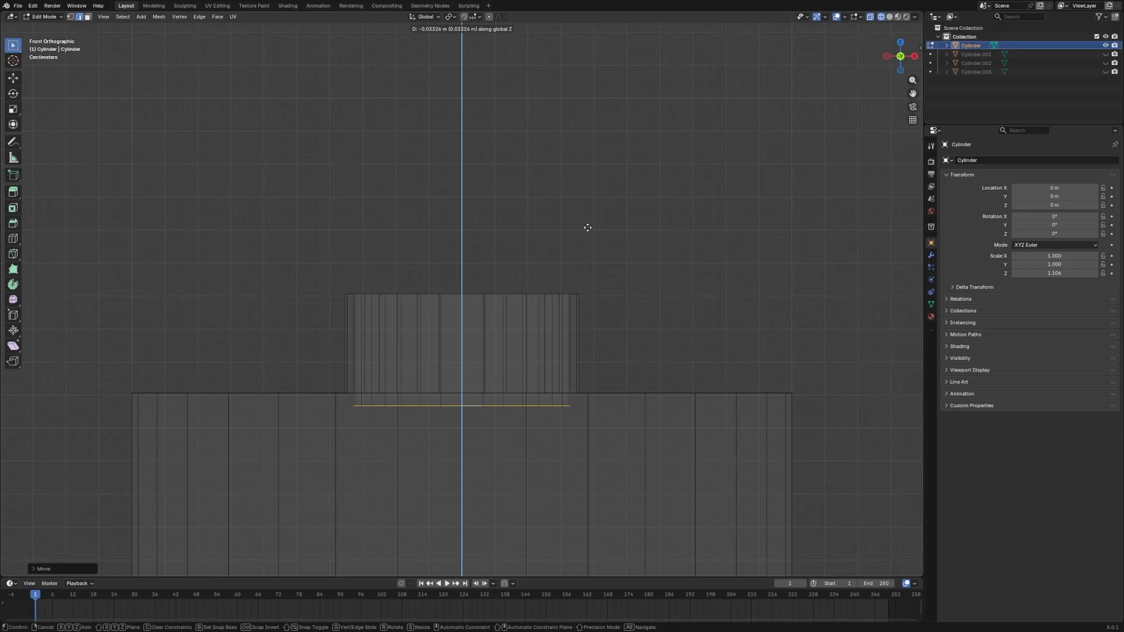
{"action": "left_click", "coordinate": [586, 229]}
Extrude the inner loop outward by scaling it about 2.95 times, ending just inside the body's outer wall.
{"action": "key", "text": "grave"}
{"action": "left_click", "coordinate": [638, 176]}
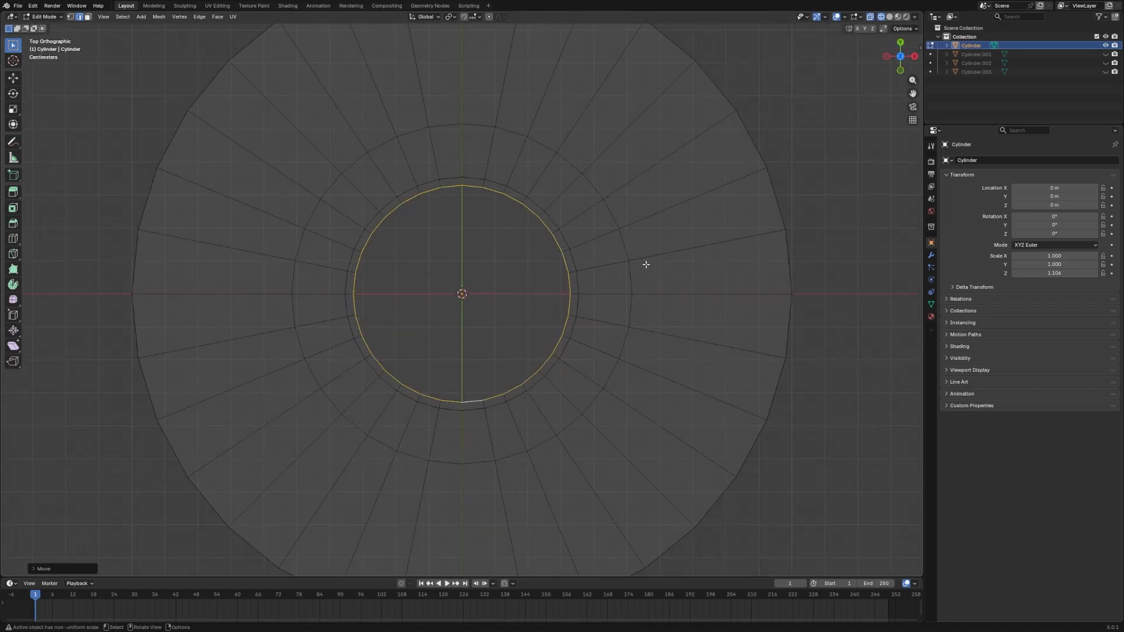
{"action": "key", "text": "s"}
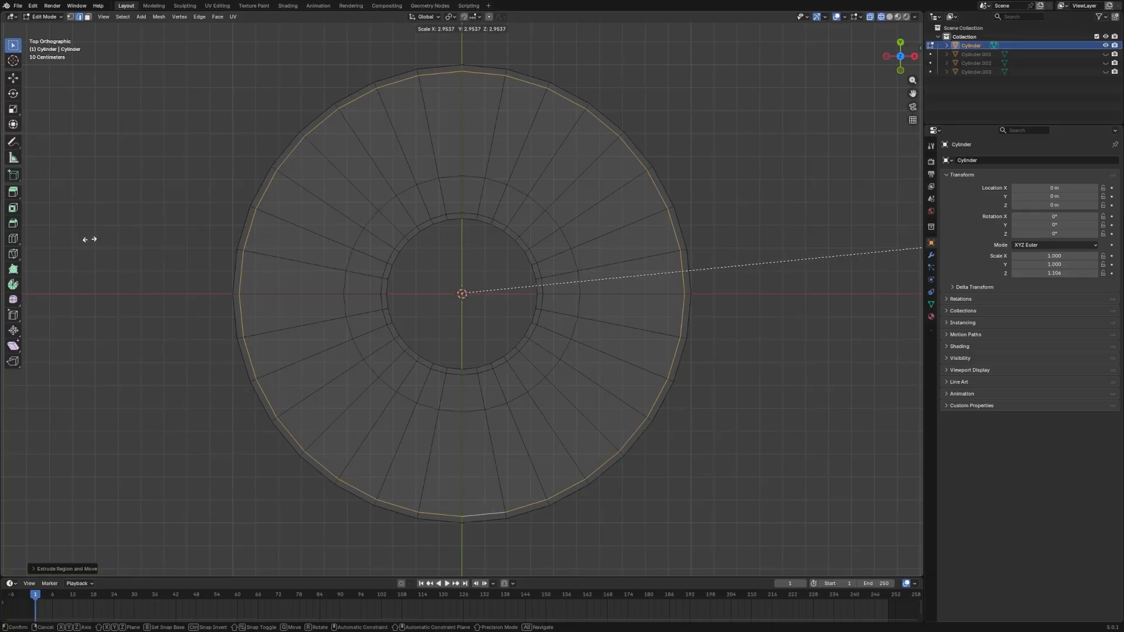
{"action": "left_click", "coordinate": [90, 240]}
Extrude the widened inner loop down along Z to just above the bottle's base as the inner wall.
{"action": "key", "text": "grave"}
{"action": "left_click", "coordinate": [348, 158]}
{"action": "scroll", "coordinate": [454, 201], "scroll_direction": "down", "scroll_amount": 6}
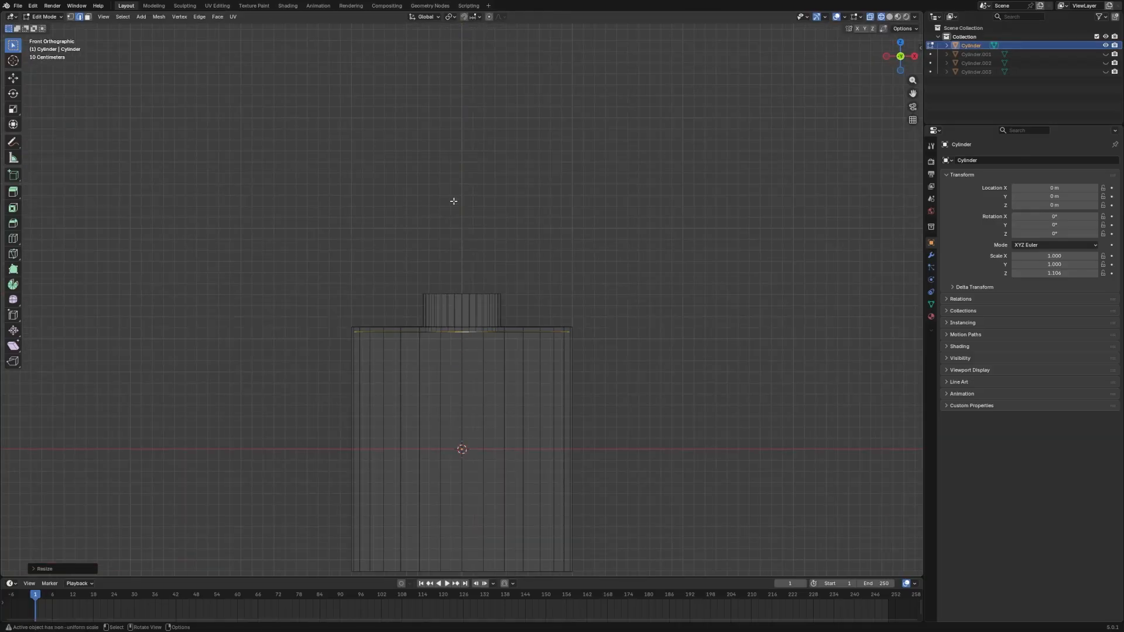
{"action": "key", "text": "e"}
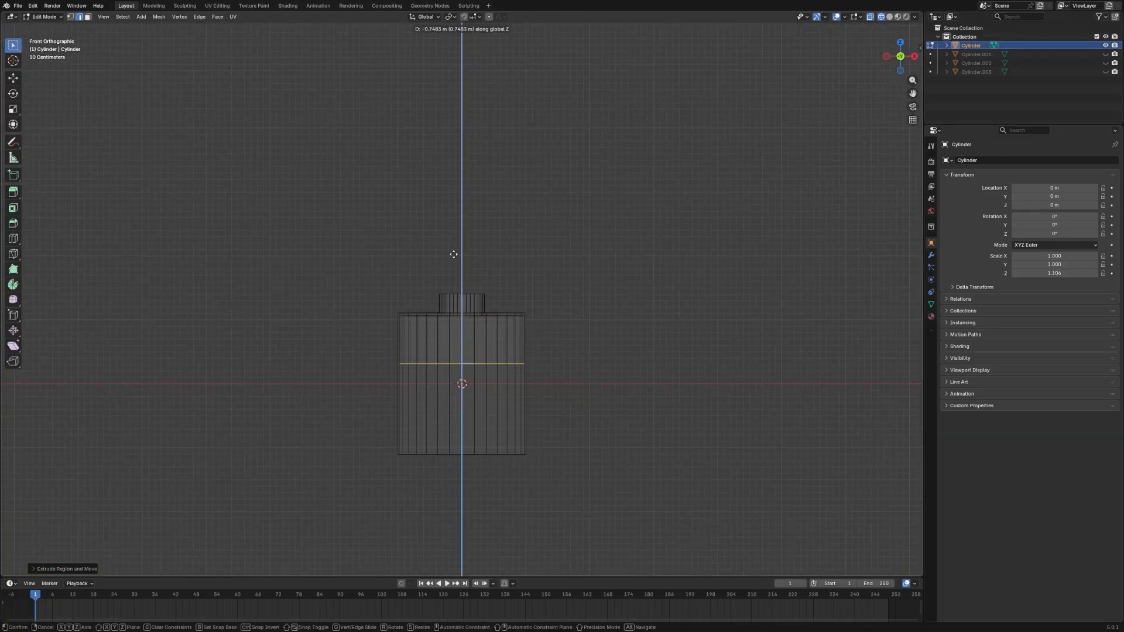
{"action": "left_click", "coordinate": [457, 321]}
Fill the inner wall's lower opening with a face and inset that floor by about 0.29 m.
{"action": "key", "text": "grave"}
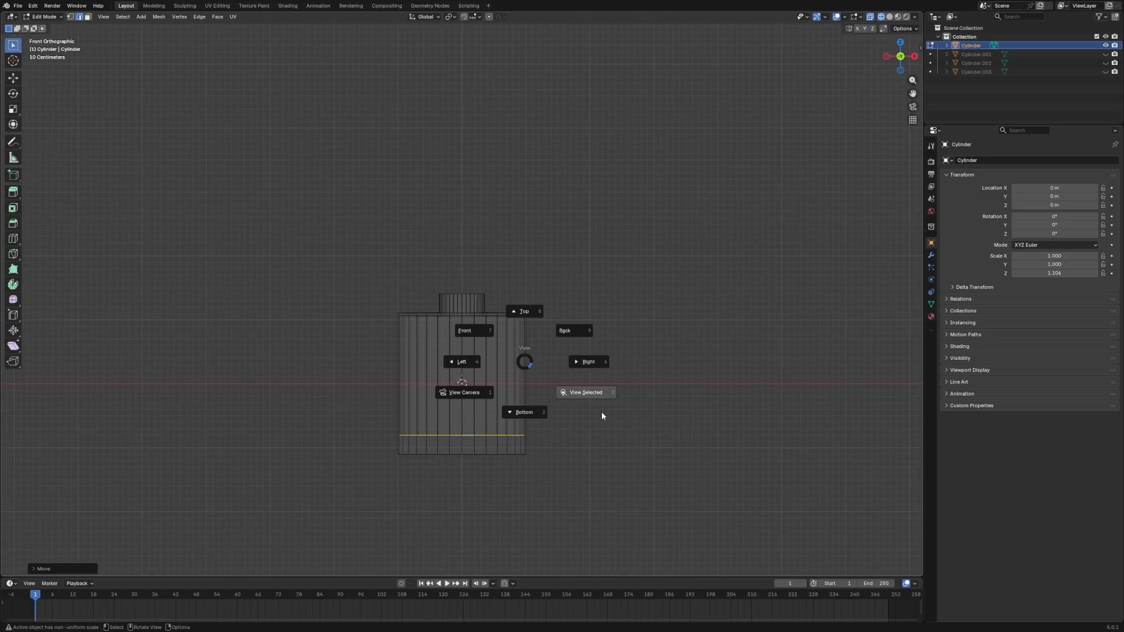
{"action": "left_click", "coordinate": [603, 414]}
{"action": "middle_click_drag", "start_coordinate": [567, 312], "coordinate": [626, 317]}
{"action": "key", "text": "f"}
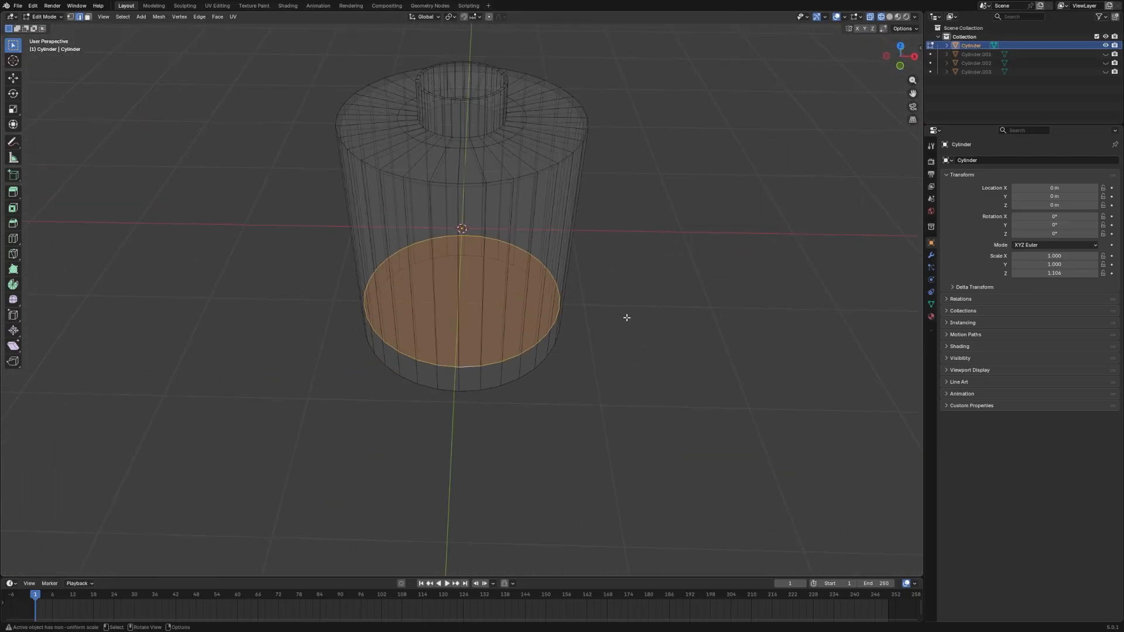
{"action": "key", "text": "i"}
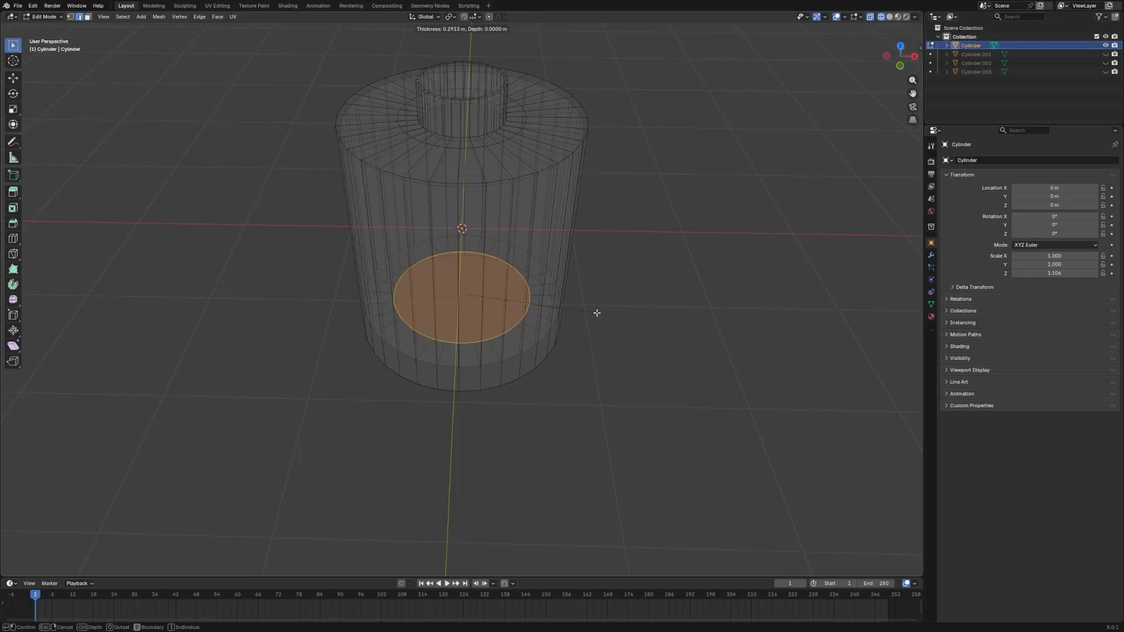
{"action": "left_click", "coordinate": [597, 312]}
Add a loop cut around the inner wall and slide it down close to the inner floor.
{"action": "middle_click_drag", "start_coordinate": [597, 312], "coordinate": [592, 258]}
{"action": "key", "text": "KP_1"}
{"action": "scroll", "coordinate": [482, 216], "scroll_direction": "up", "scroll_amount": 6}
{"action": "middle_click_drag", "start_coordinate": [482, 216], "coordinate": [404, 263]}
{"action": "scroll", "coordinate": [338, 303], "scroll_direction": "down", "scroll_amount": 1}
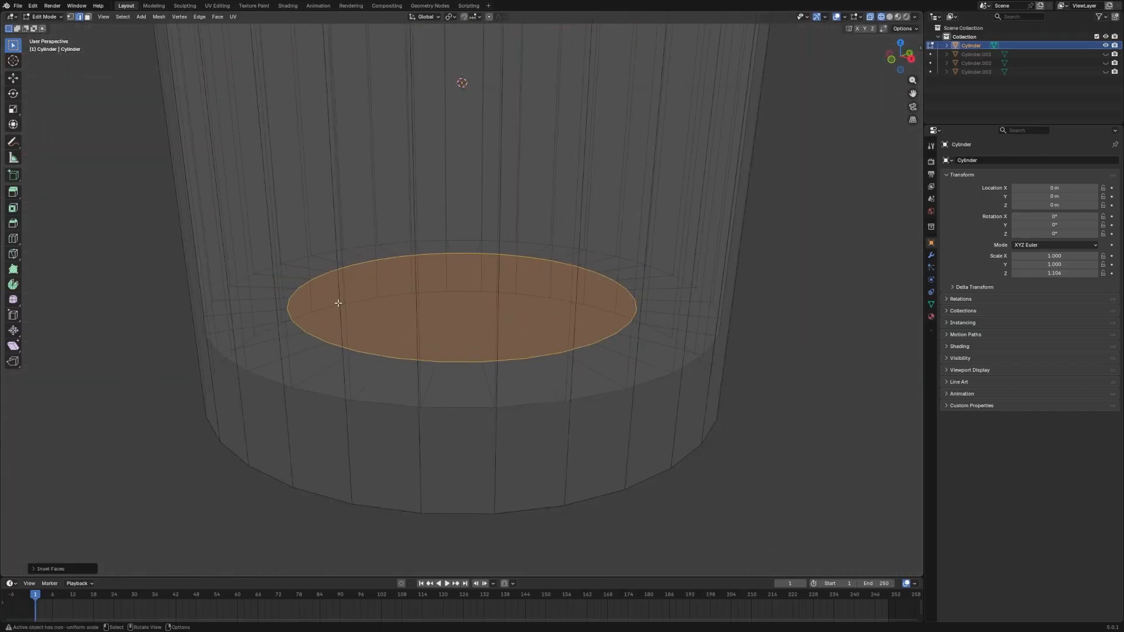
{"action": "key", "text": "ctrl+r"}
{"action": "left_click", "coordinate": [346, 289]}
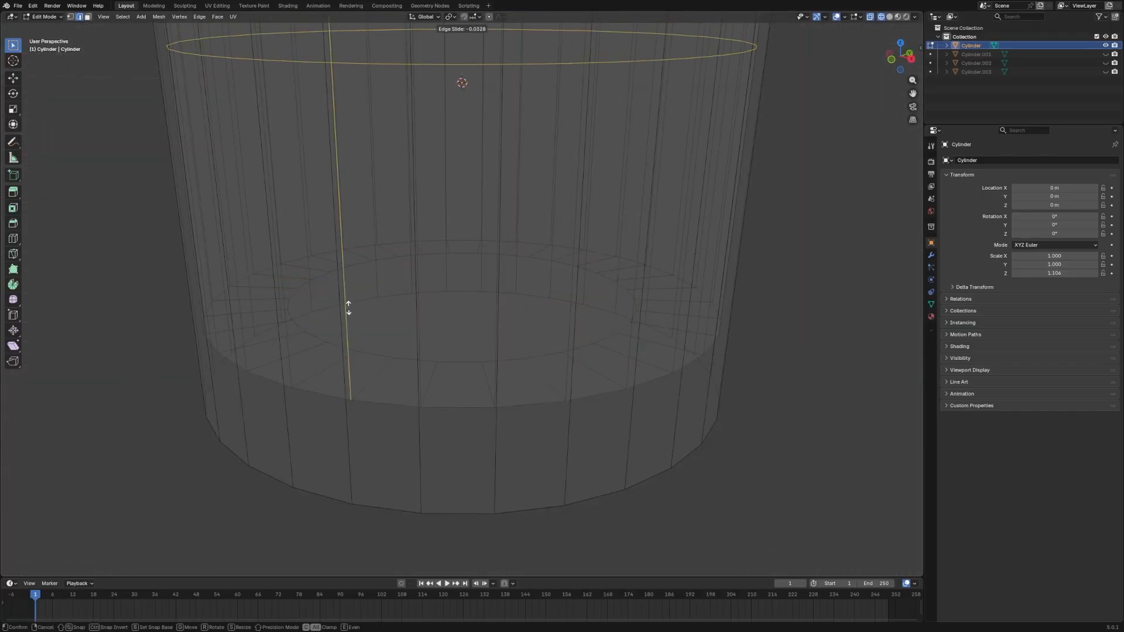
{"action": "left_click", "coordinate": [464, 185]}
Add a loop cut on the inner floor's outer ring, slid close to the inner wall.
{"action": "middle_click_drag", "start_coordinate": [465, 186], "coordinate": [378, 298]}
{"action": "left_click", "coordinate": [329, 340]}
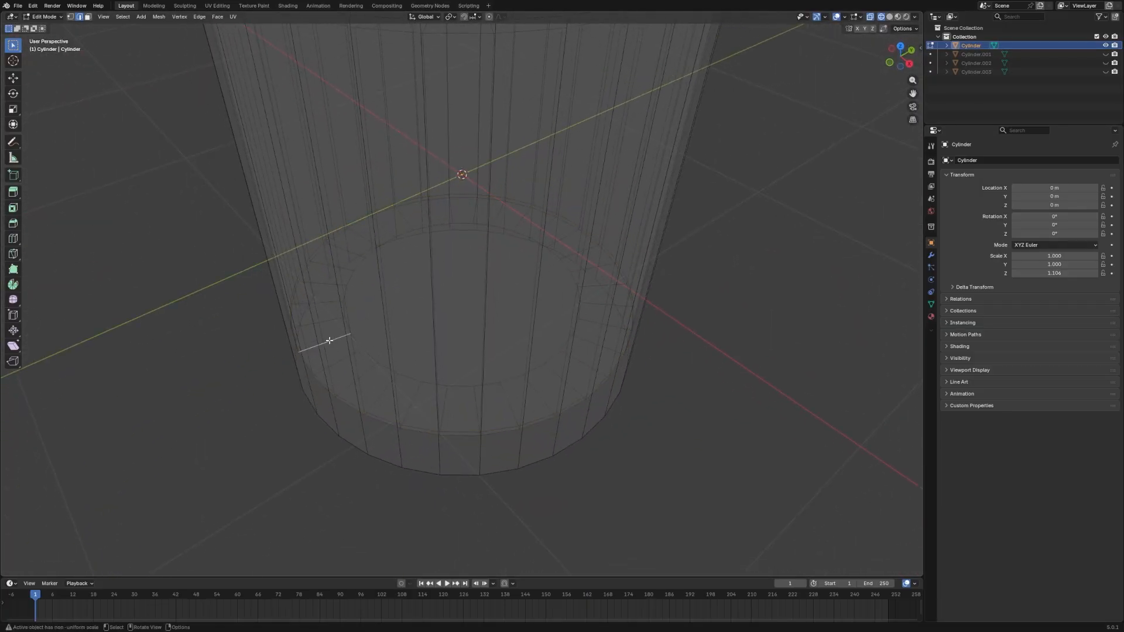
{"action": "key", "text": "ctrl+r"}
{"action": "left_click", "coordinate": [329, 340]}
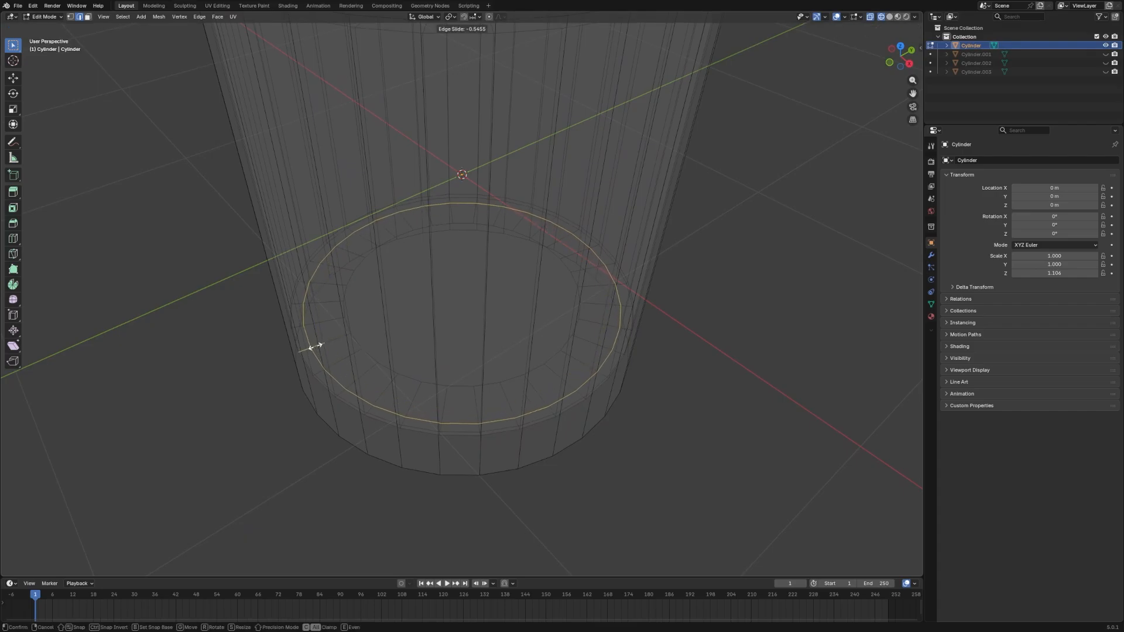
{"action": "left_click", "coordinate": [310, 349]}
{"action": "middle_click_drag", "start_coordinate": [333, 349], "coordinate": [511, 323]}
{"action": "key", "text": "Tab"}
Display the bottle body in solid shading with X-ray off, viewed from its underside in Edit Mode.
{"action": "key", "text": "grave"}
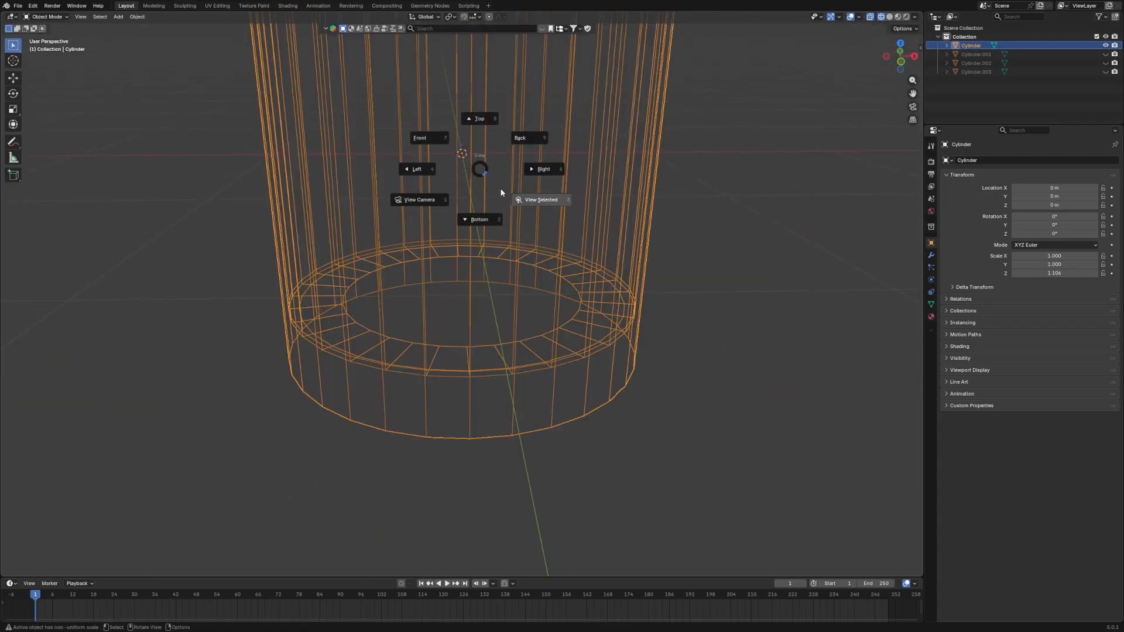
{"action": "left_click", "coordinate": [422, 111]}
{"action": "middle_click_drag", "start_coordinate": [784, 298], "coordinate": [642, 326]}
{"action": "key", "text": "Tab"}
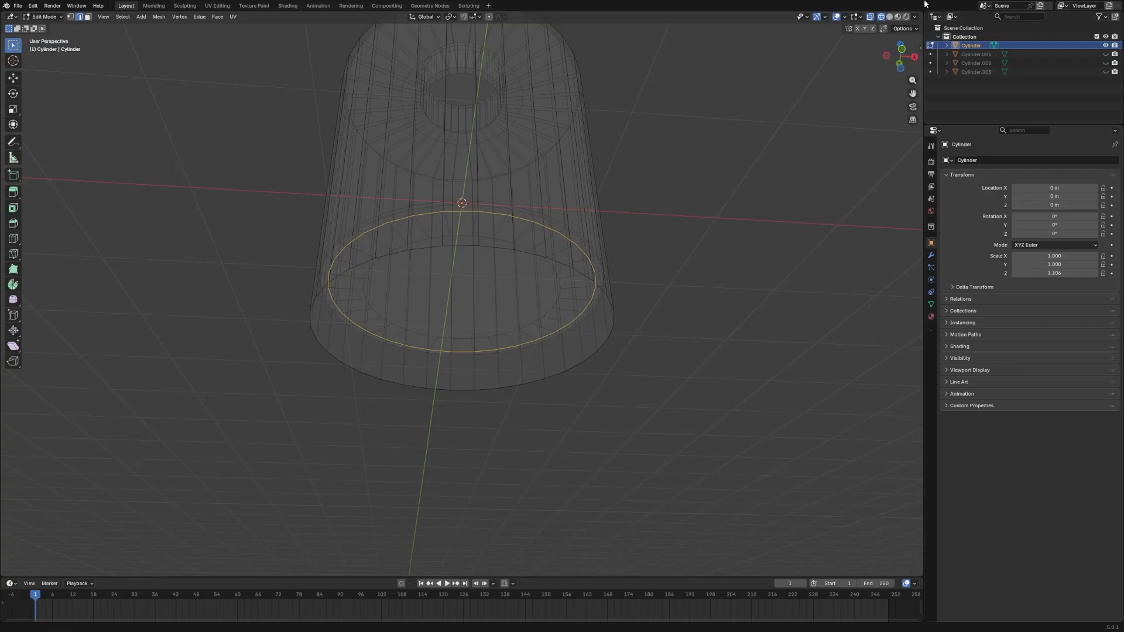
{"action": "left_click", "coordinate": [887, 17]}
{"action": "left_click", "coordinate": [876, 17]}
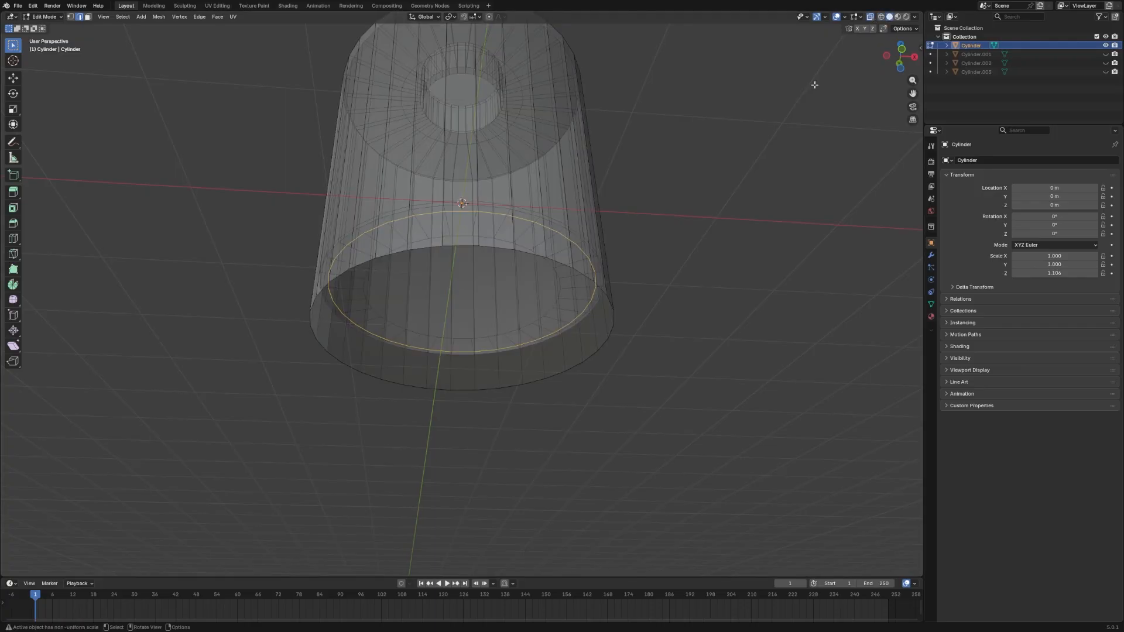
{"action": "key", "text": "grave"}
{"action": "left_click", "coordinate": [606, 190]}
{"action": "left_click", "coordinate": [871, 16]}
{"action": "middle_click_drag", "start_coordinate": [672, 241], "coordinate": [524, 309]}
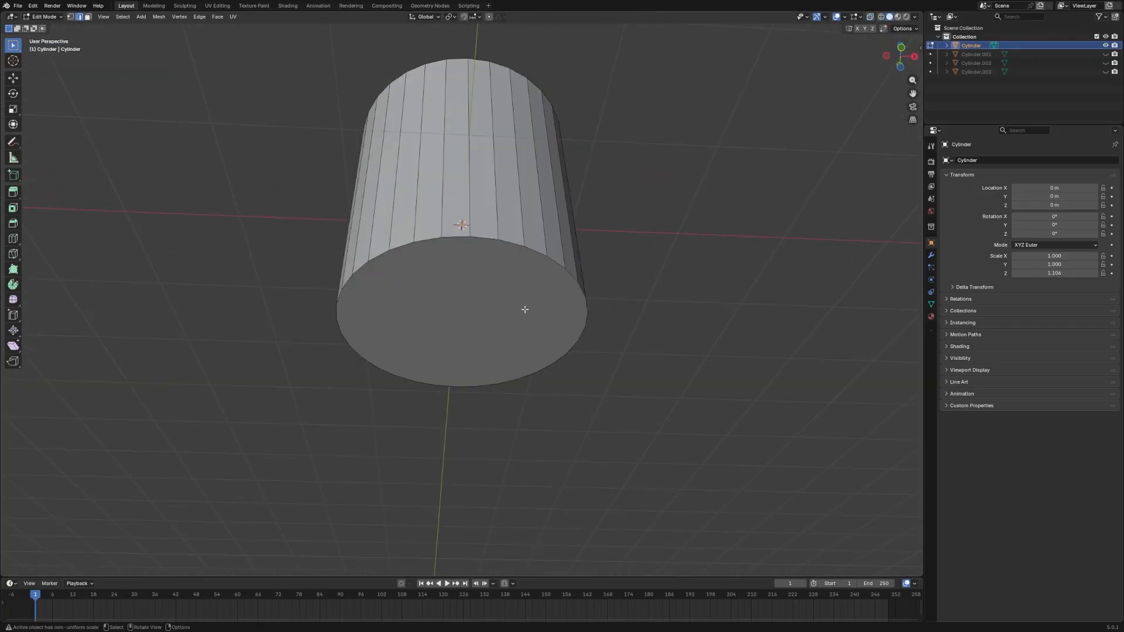
Inset the bottle body's bottom face by about 0.07 m.
{"action": "key", "text": "i"}
{"action": "left_click", "coordinate": [518, 334]}
{"action": "left_click", "coordinate": [538, 312]}
{"action": "key", "text": "i"}
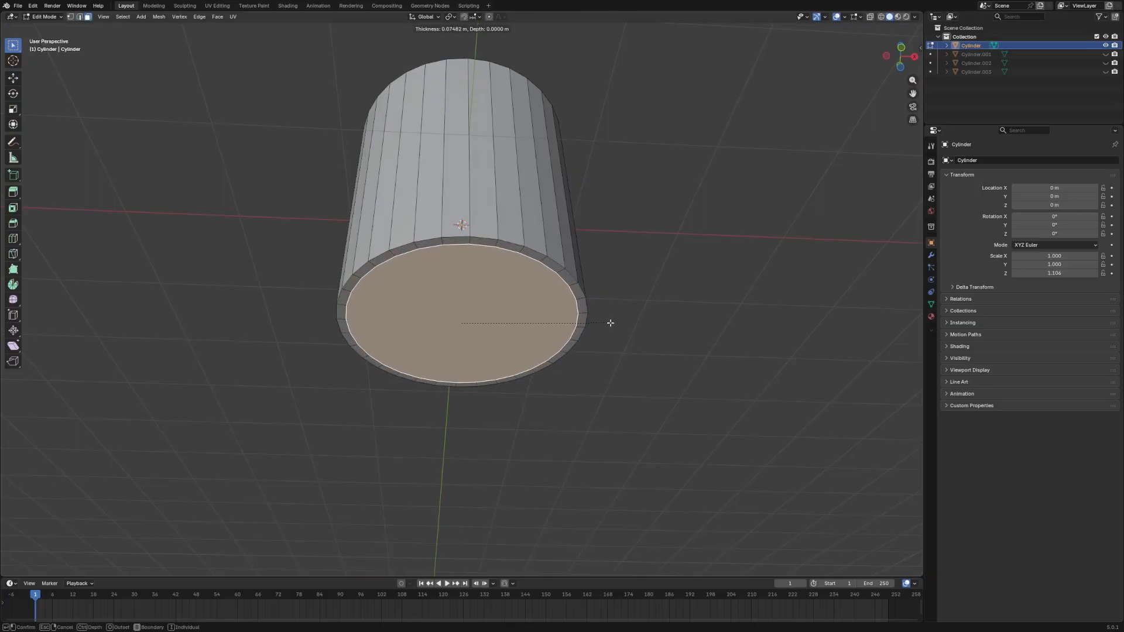
{"action": "left_click", "coordinate": [605, 321]}
Extrude the inset bottom face slightly inward to form a shallow recess, and clear the selection.
{"action": "scroll", "coordinate": [567, 318], "scroll_direction": "up", "scroll_amount": 1}
{"action": "key", "text": "e"}
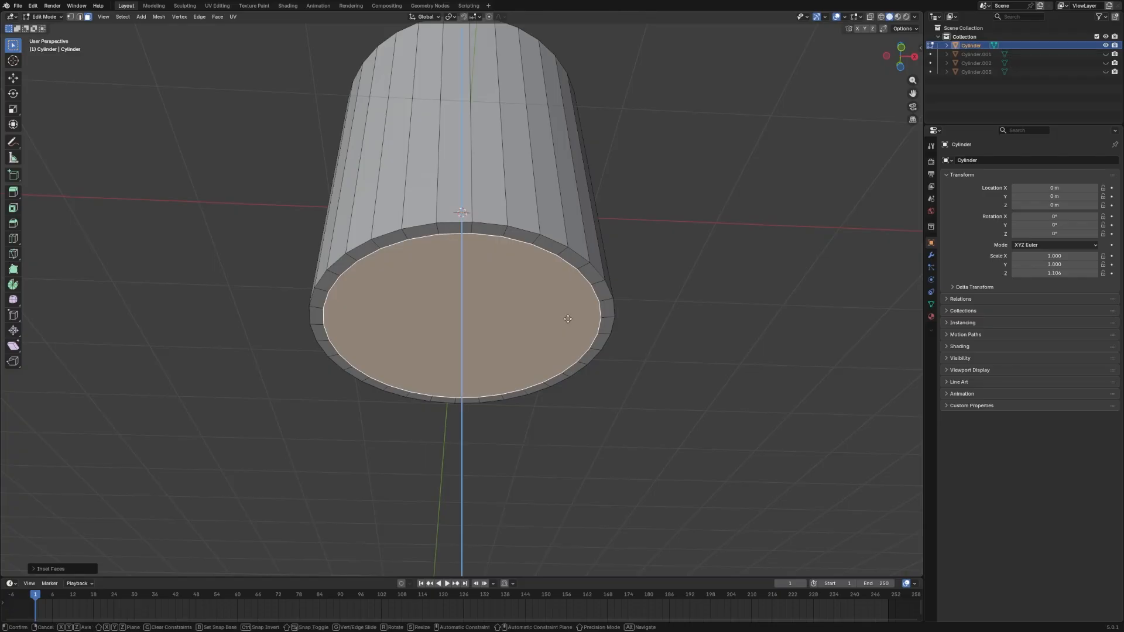
{"action": "left_click", "coordinate": [566, 312]}
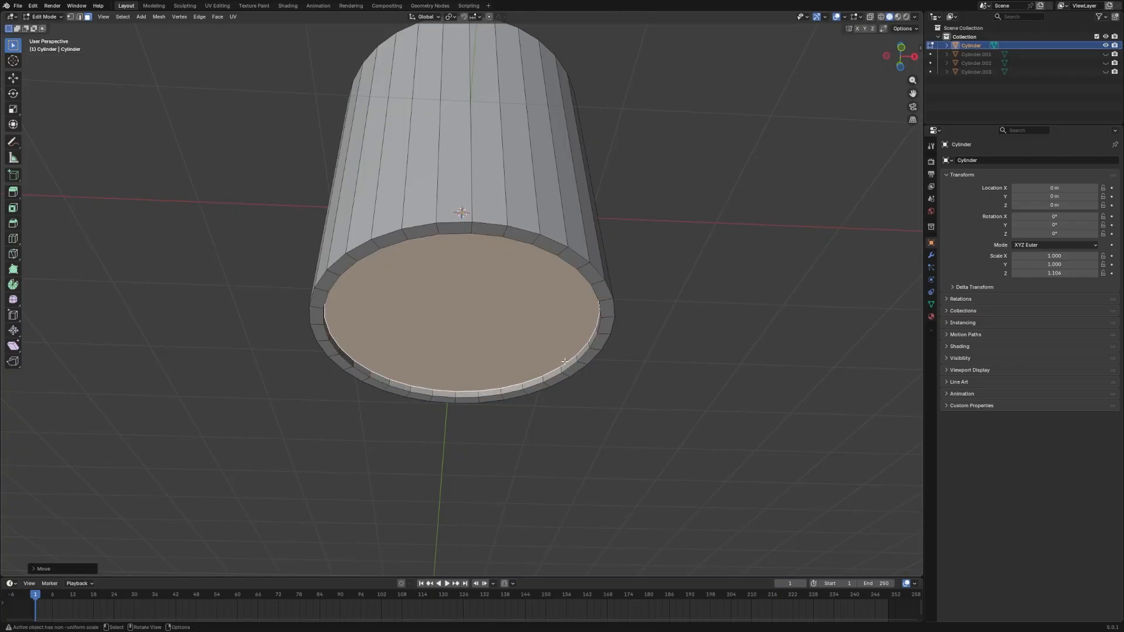
{"action": "left_click", "coordinate": [554, 377]}
{"action": "key", "text": "alt+a"}
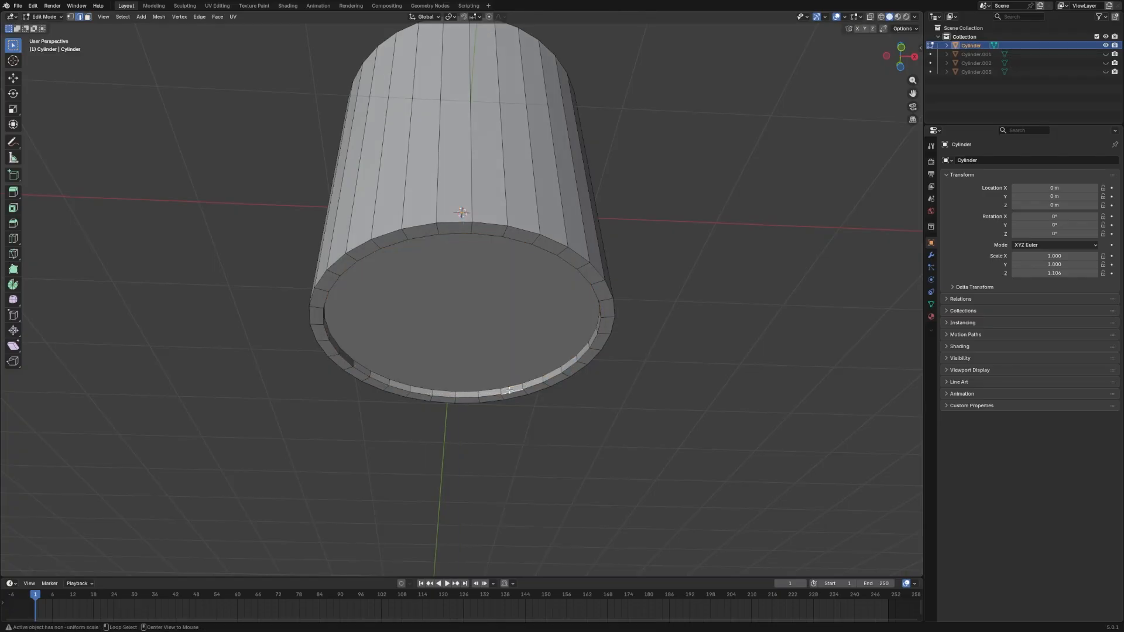
Bevel the edge loop around the bottom recess by about 0.03 m with 2 segments and return to Object Mode.
{"action": "left_click", "coordinate": [509, 391], "text": "alt"}
{"action": "key", "text": "ctrl+b"}
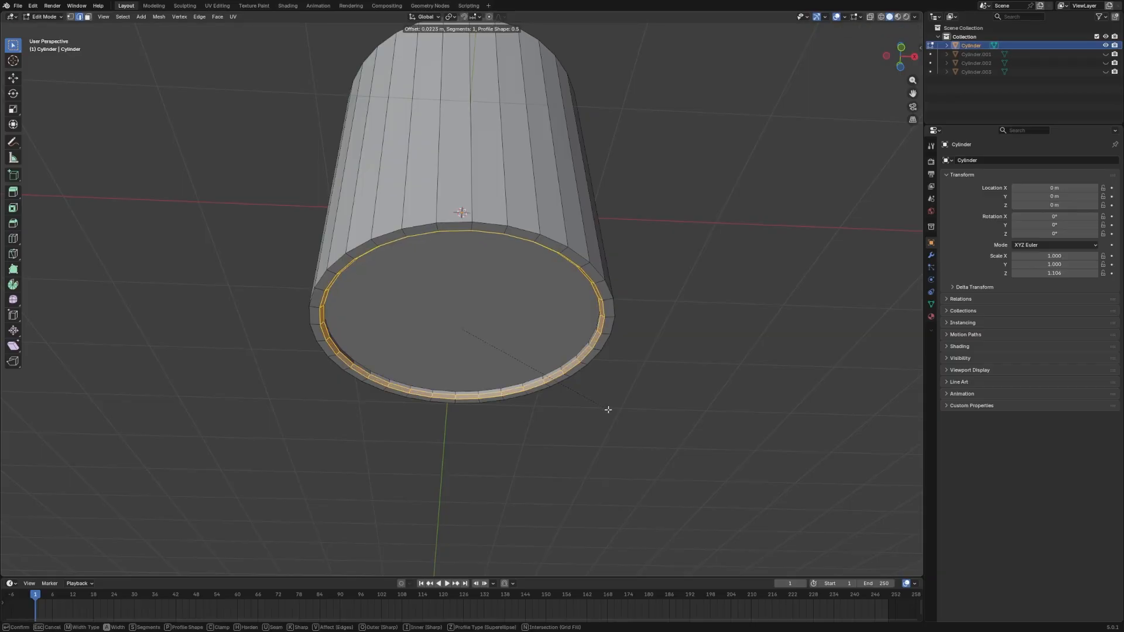
{"action": "scroll", "coordinate": [615, 412], "scroll_direction": "up", "scroll_amount": 1}
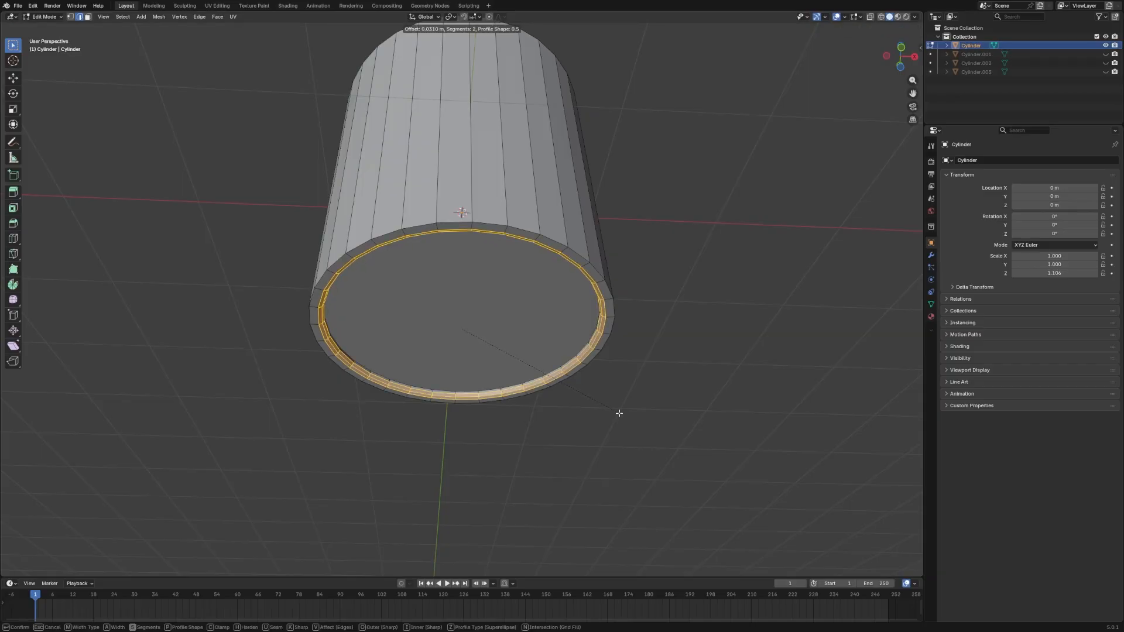
{"action": "left_click", "coordinate": [621, 415]}
{"action": "key", "text": "Tab"}
{"action": "middle_click_drag", "start_coordinate": [641, 405], "coordinate": [634, 354]}
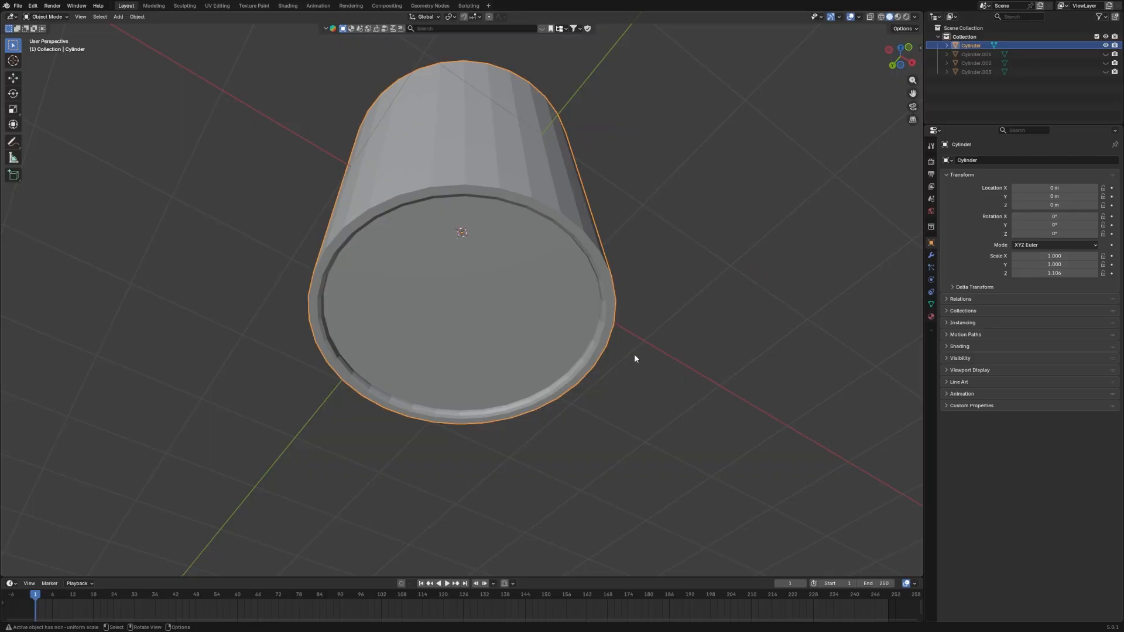
Apply Shade Auto Smooth to the bottle body.
{"action": "key", "text": "KP_1"}
{"action": "right_click", "coordinate": [564, 174]}
{"action": "left_click", "coordinate": [563, 175]}
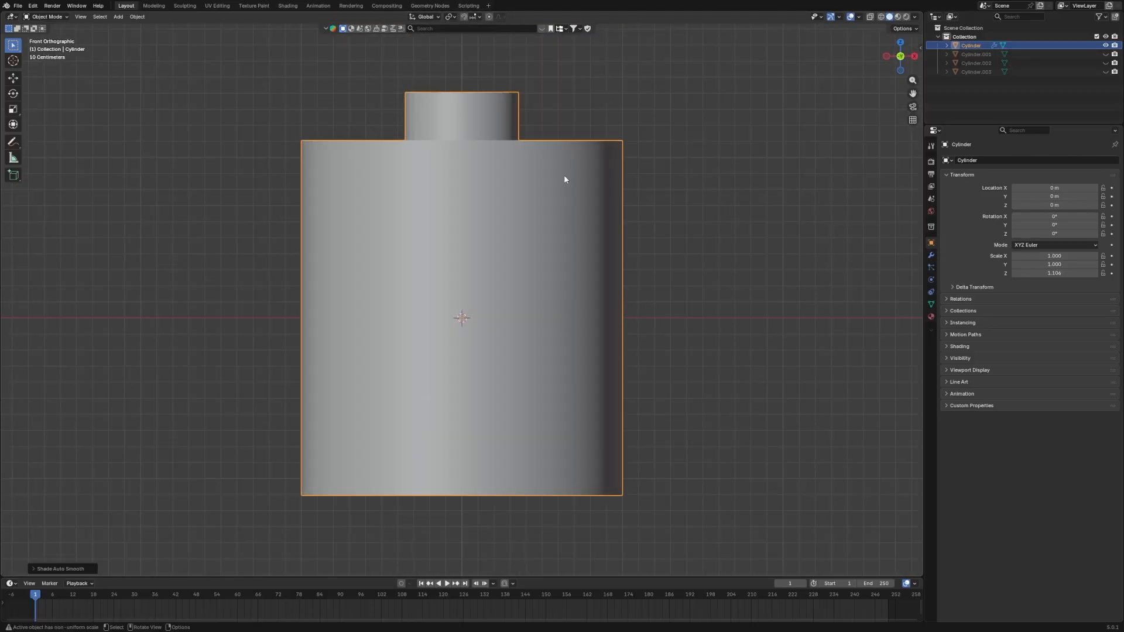
{"action": "middle_click_drag", "start_coordinate": [564, 175], "coordinate": [596, 168]}
{"action": "key", "text": "KP_1"}
Try a Bevel modifier on the bottle body and remove it.
{"action": "left_click", "coordinate": [931, 256]}
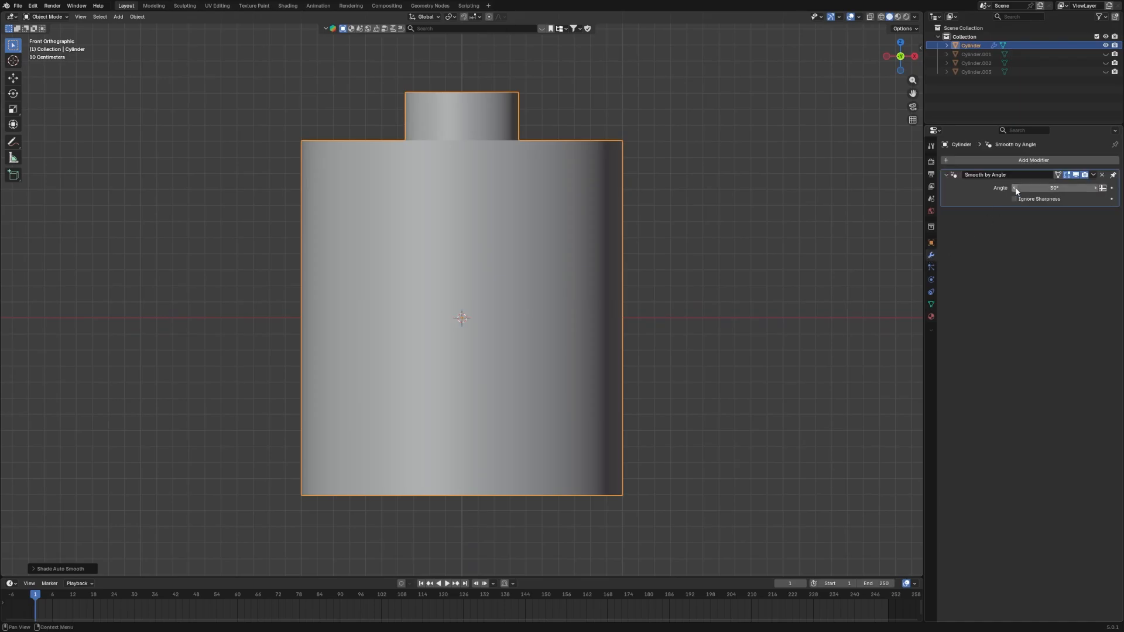
{"action": "left_click", "coordinate": [1031, 160]}
{"action": "left_click", "coordinate": [951, 177]}
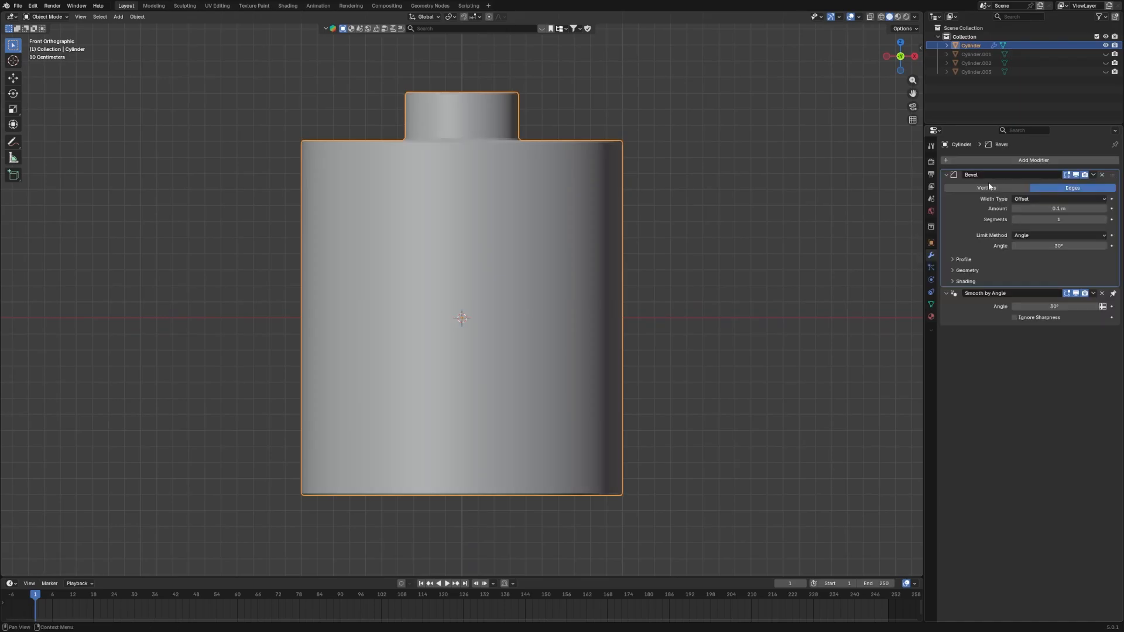
{"action": "middle_click_drag", "start_coordinate": [831, 226], "coordinate": [778, 238]}
{"action": "key", "text": "KP_1"}
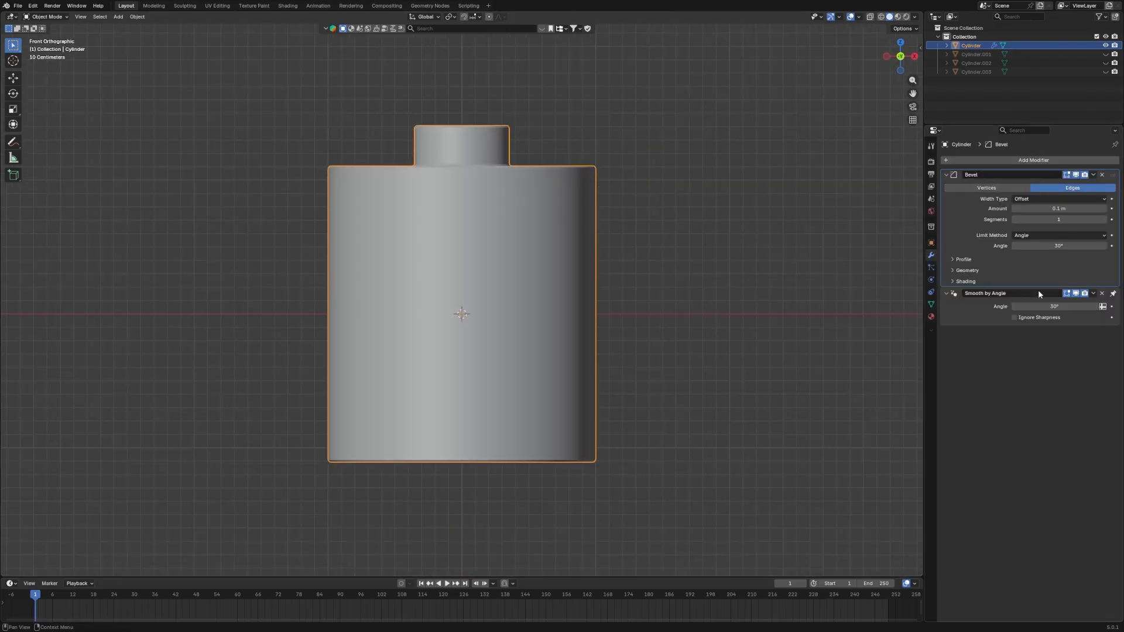
{"action": "left_click", "coordinate": [1102, 176]}
Add a Subdivision Surface modifier to the bottle body.
{"action": "left_click", "coordinate": [1098, 160]}
{"action": "left_click", "coordinate": [1098, 158]}
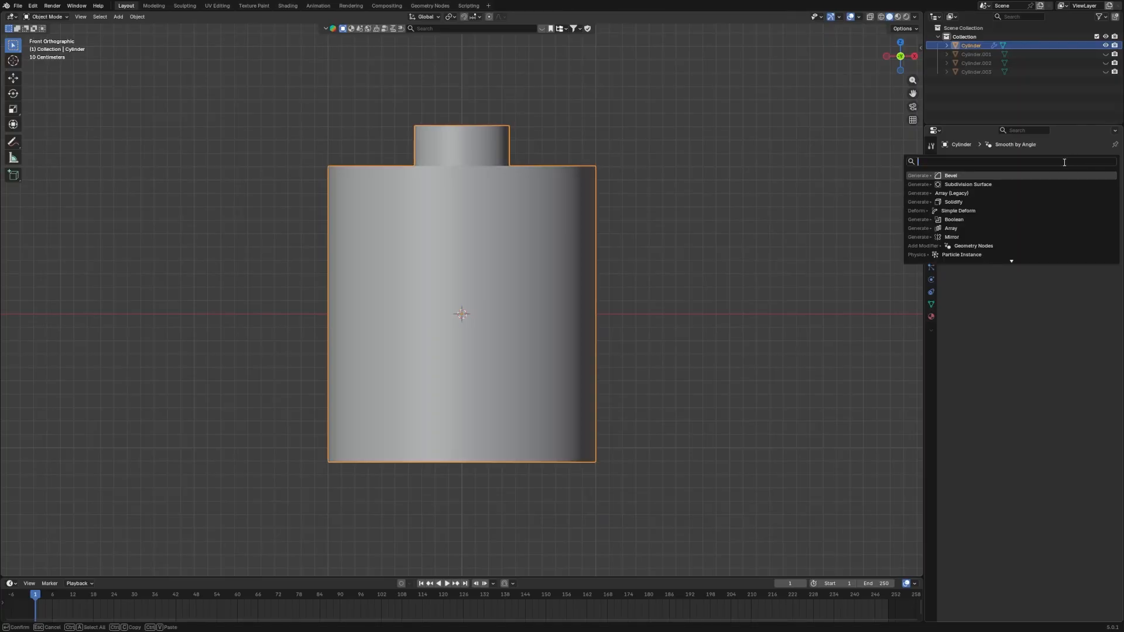
{"action": "left_click", "coordinate": [989, 184]}
Add two supporting loop cuts around the body's outer wall, one slid close to the upper edge and one close to the bottom edge.
{"action": "key", "text": "Tab"}
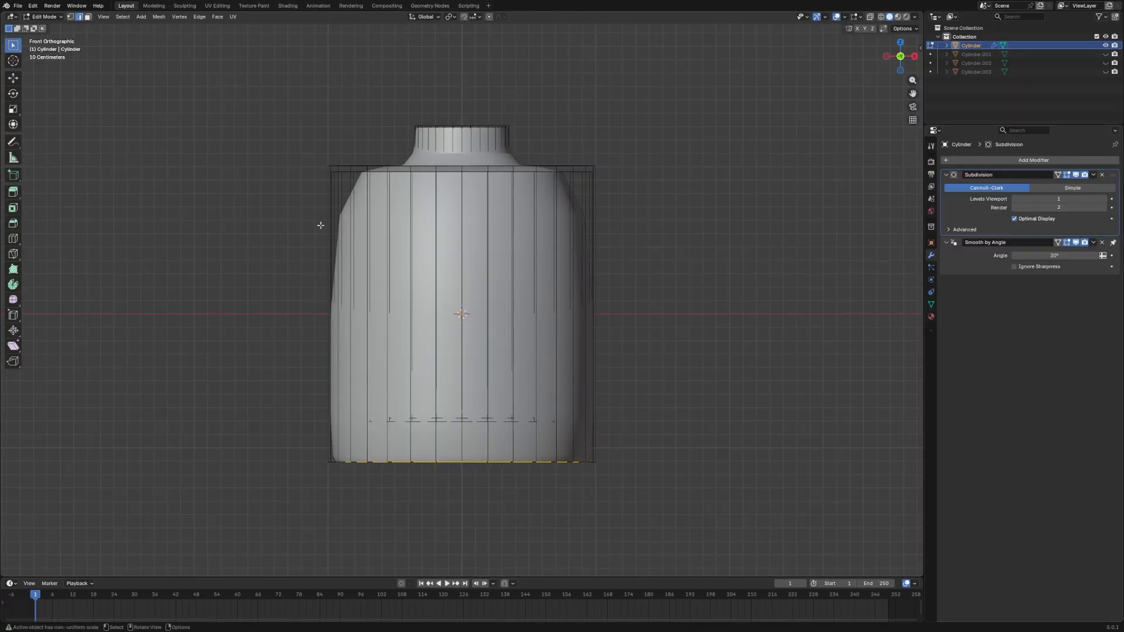
{"action": "key", "text": "ctrl+r"}
{"action": "left_click", "coordinate": [326, 189]}
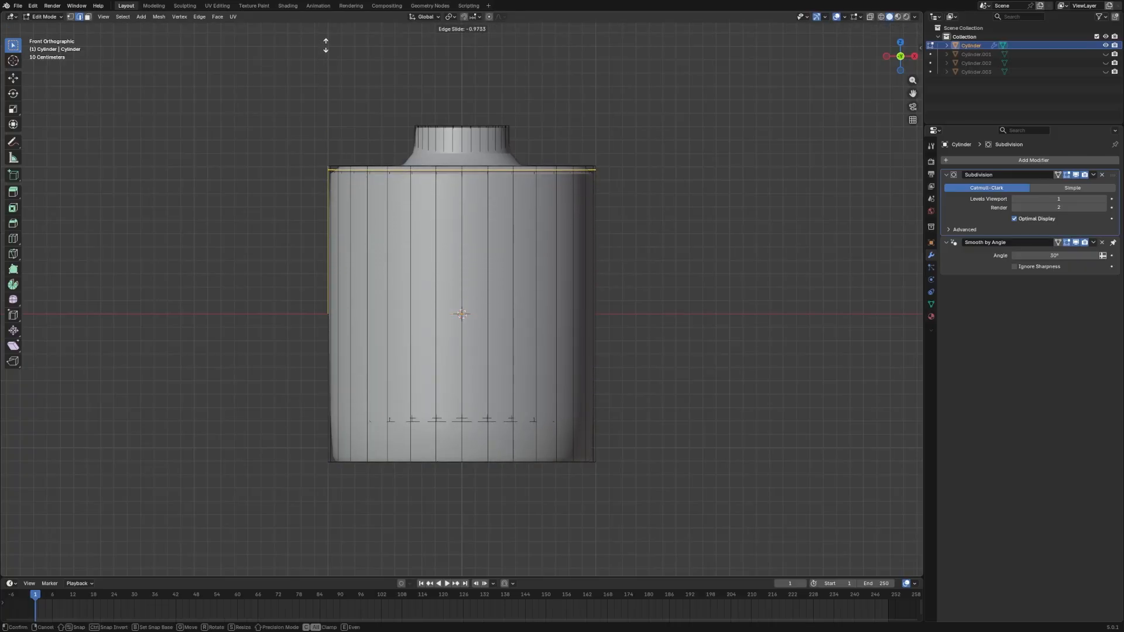
{"action": "left_click", "coordinate": [348, 104]}
{"action": "key", "text": "ctrl+r"}
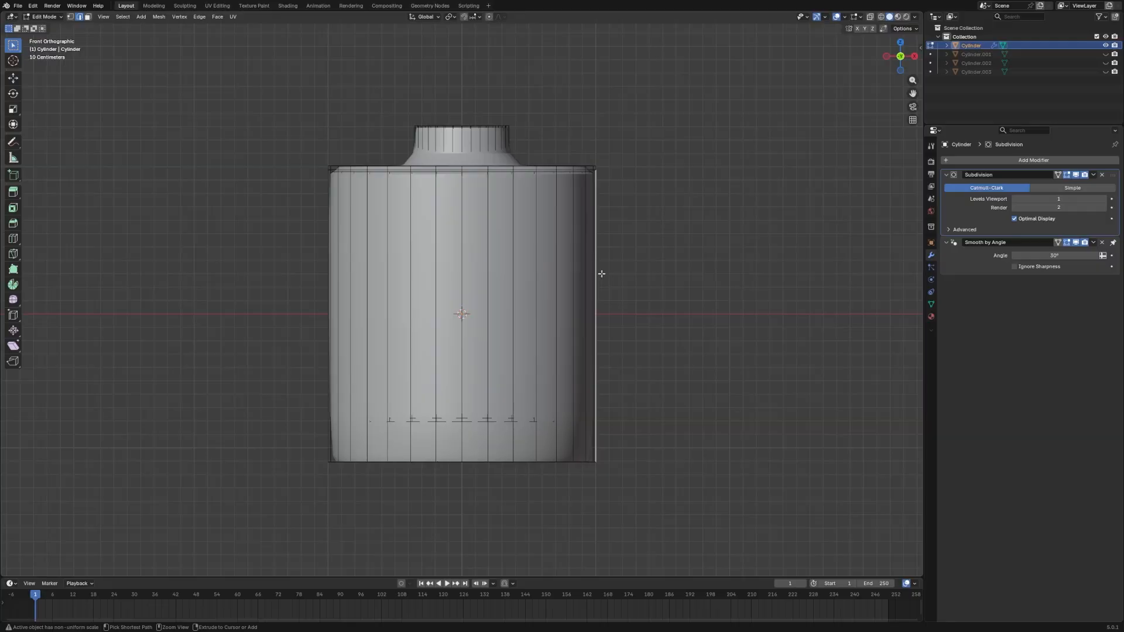
{"action": "left_click", "coordinate": [597, 273]}
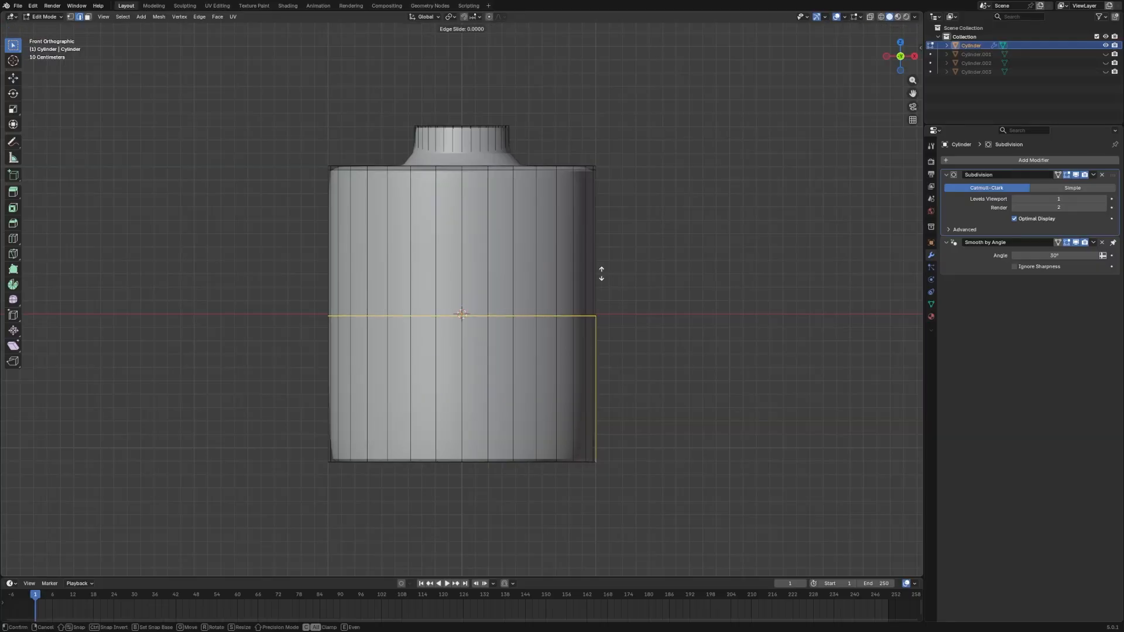
{"action": "left_click", "coordinate": [617, 410]}
Set the body's viewport subdivision level to 3 and add loop cuts near the shoulder's outer edge and around the neck.
{"action": "key", "text": "Tab"}
{"action": "key", "text": "ctrl+2"}
{"action": "key", "text": "Tab"}
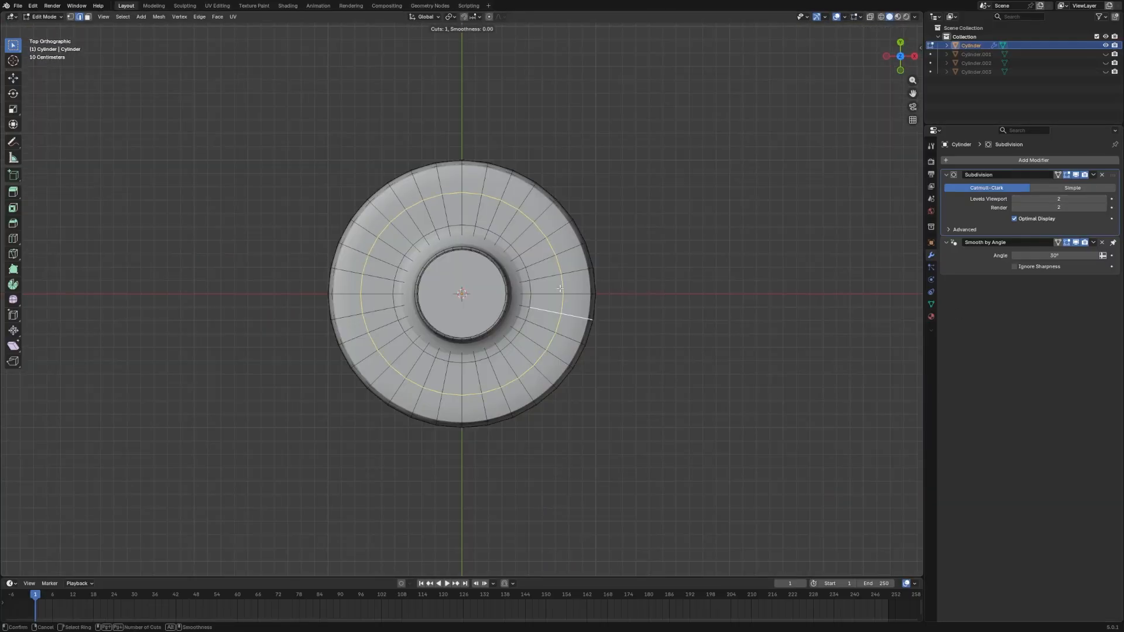
{"action": "left_click", "coordinate": [592, 316]}
{"action": "key", "text": "Tab"}
{"action": "key", "text": "ctrl+3"}
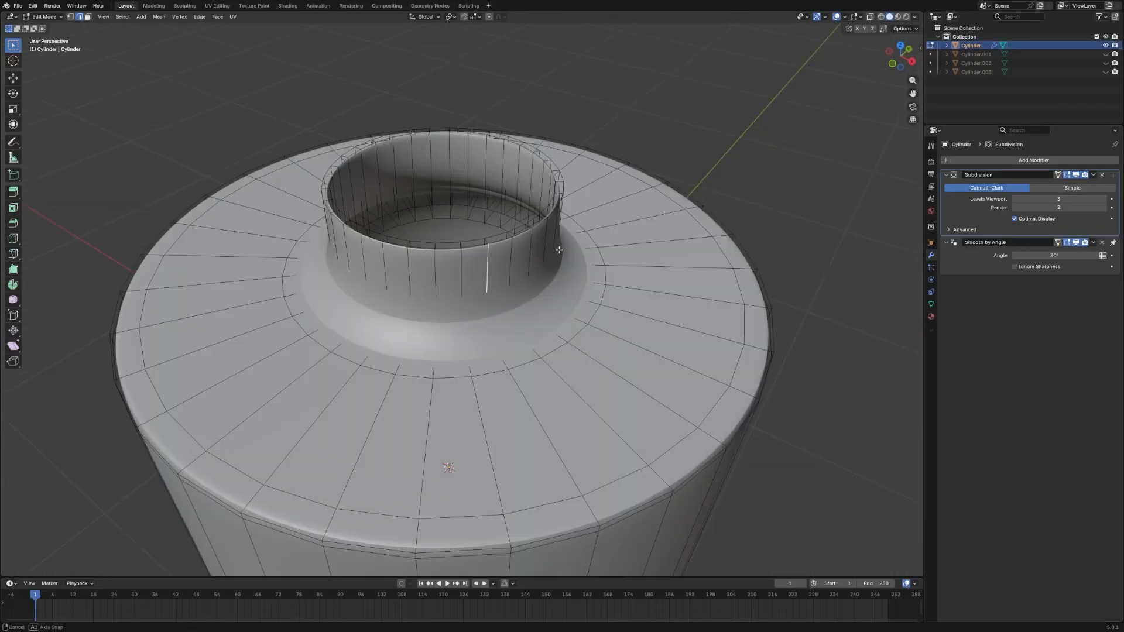
{"action": "key", "text": "ctrl+r"}
{"action": "left_click", "coordinate": [528, 201]}
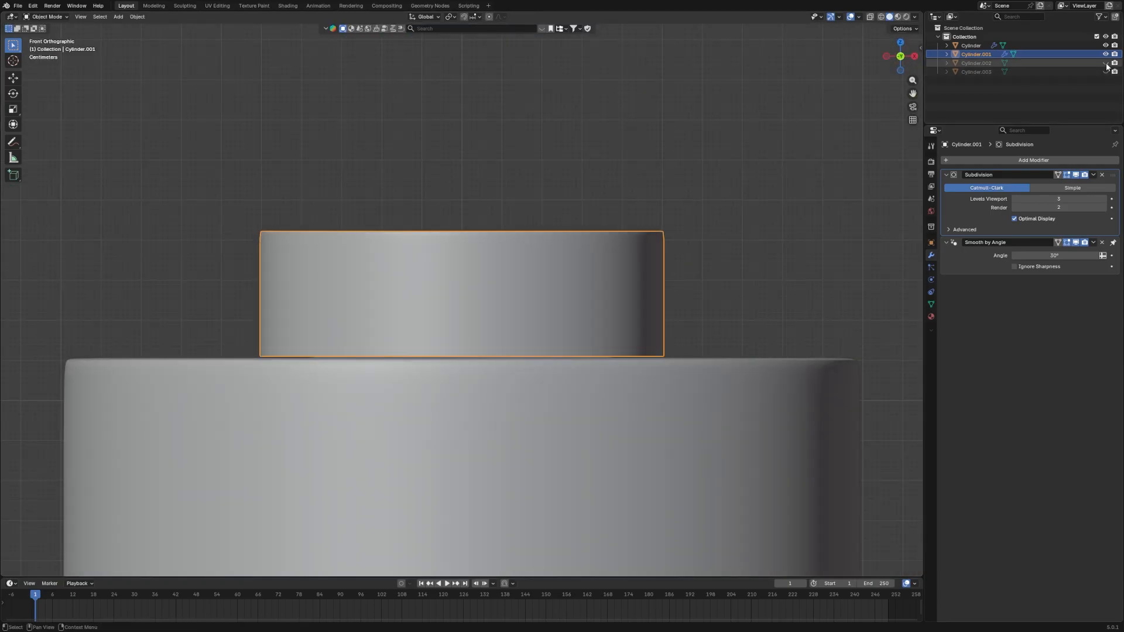
Unhide the nozzle section Cylinder.002, add a Bevel modifier to it and apply Shade Auto Smooth.
{"action": "left_click", "coordinate": [1105, 63]}
{"action": "left_click", "coordinate": [489, 170]}
{"action": "key", "text": "KP_Decimal"}
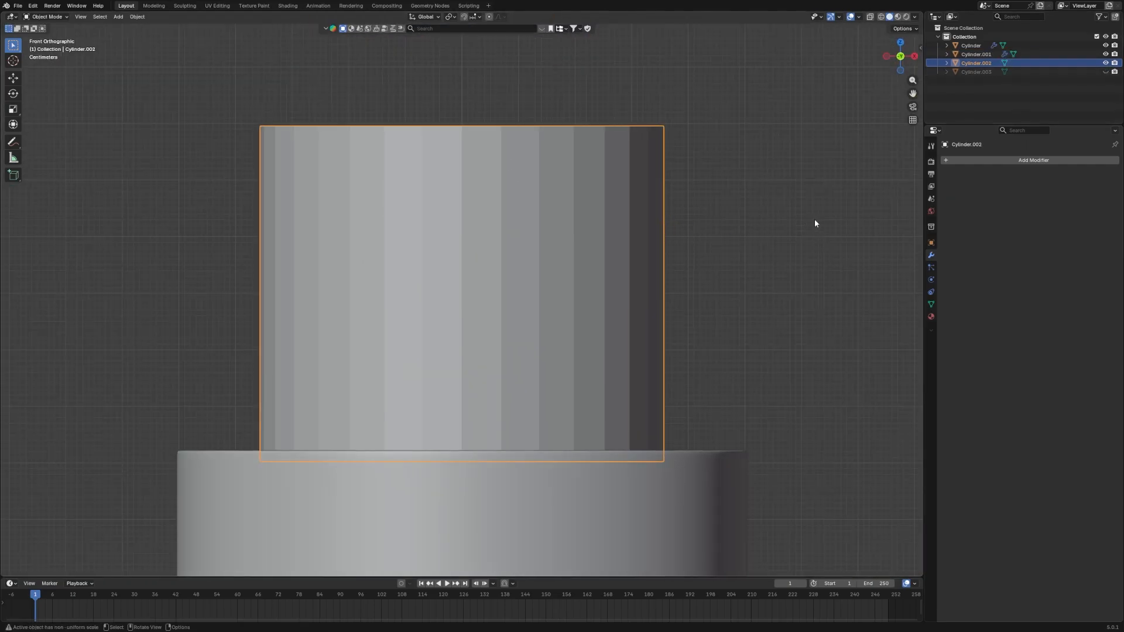
{"action": "left_click", "coordinate": [990, 162]}
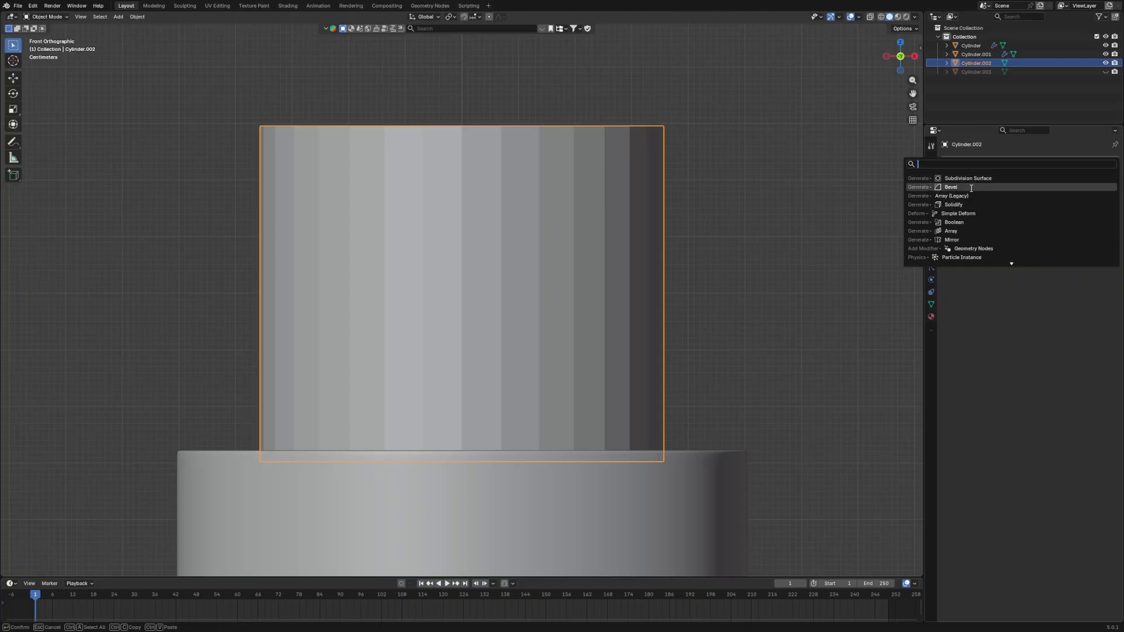
{"action": "left_click", "coordinate": [951, 186]}
{"action": "middle_click_drag", "start_coordinate": [732, 264], "coordinate": [757, 201]}
{"action": "right_click", "coordinate": [573, 226]}
{"action": "left_click", "coordinate": [574, 226]}
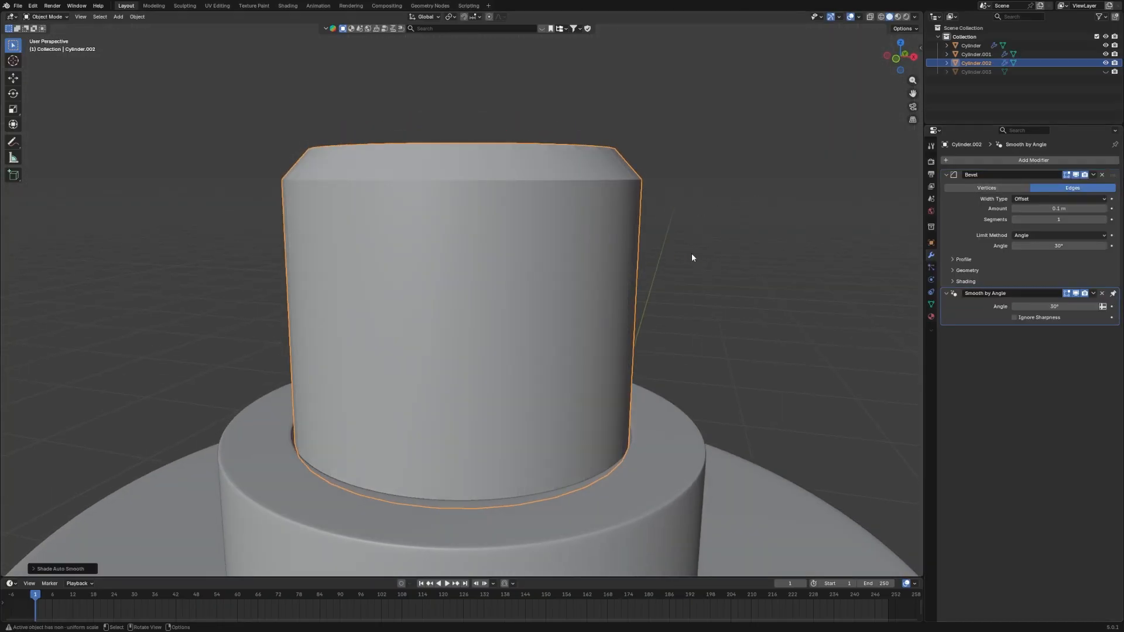
Set the nozzle's Bevel modifier to 20 segments and an amount of 0.01 m.
{"action": "left_click", "coordinate": [1070, 220]}
{"action": "type", "text": "20"}
{"action": "key", "text": "Return"}
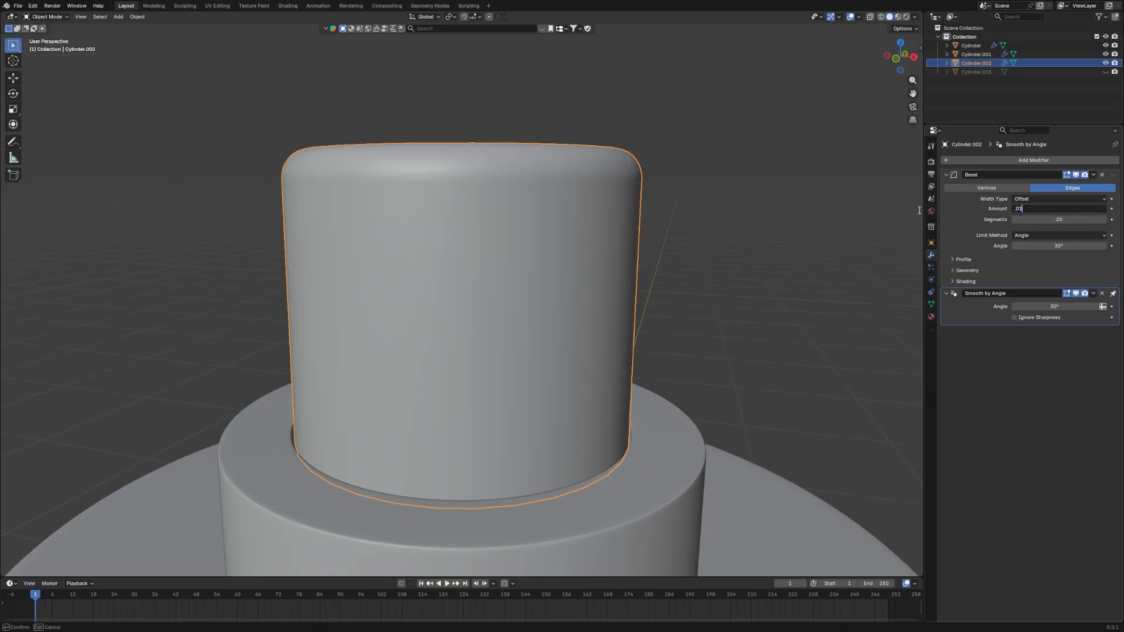
{"action": "type", "text": ".01"}
{"action": "key", "text": "Return"}
Inset the nozzle's top face to a central circle about half its diameter.
{"action": "key", "text": "KP_1"}
{"action": "key", "text": "Tab"}
{"action": "middle_click_drag", "start_coordinate": [556, 230], "coordinate": [499, 228]}
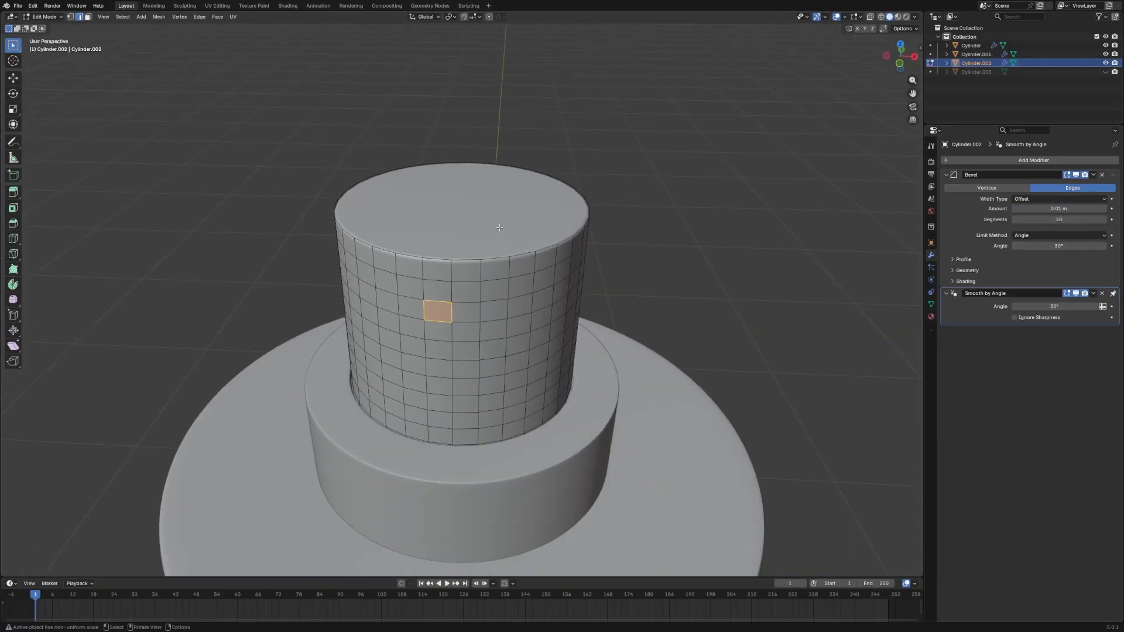
{"action": "key", "text": "i"}
{"action": "left_click", "coordinate": [533, 198]}
{"action": "key", "text": "3"}
{"action": "left_click", "coordinate": [521, 206]}
{"action": "key", "text": "i"}
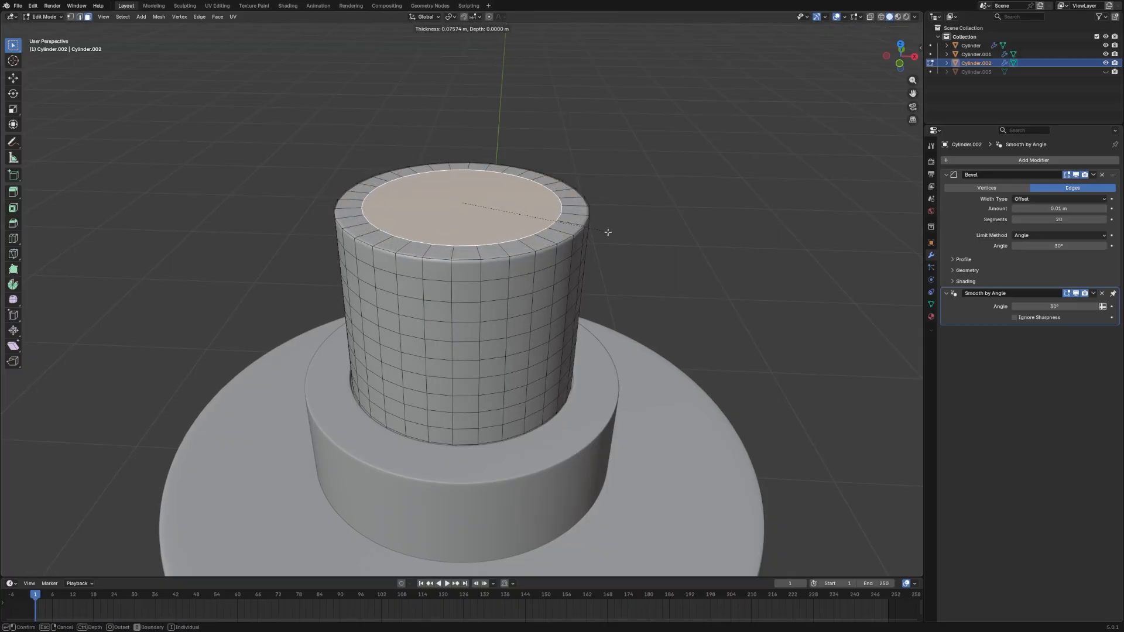
{"action": "left_click", "coordinate": [575, 230]}
Turn on proportional editing and set its influence around the nozzle's inset top face to about 0.39 m.
{"action": "key", "text": "KP_1"}
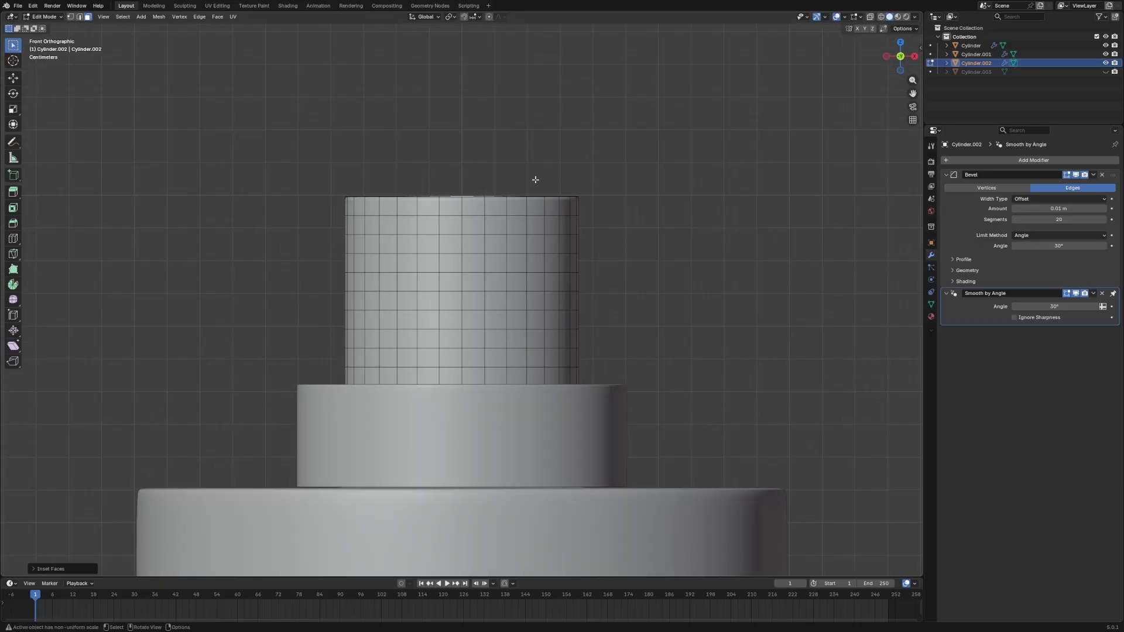
{"action": "middle_click_drag", "start_coordinate": [682, 45], "coordinate": [503, 44]}
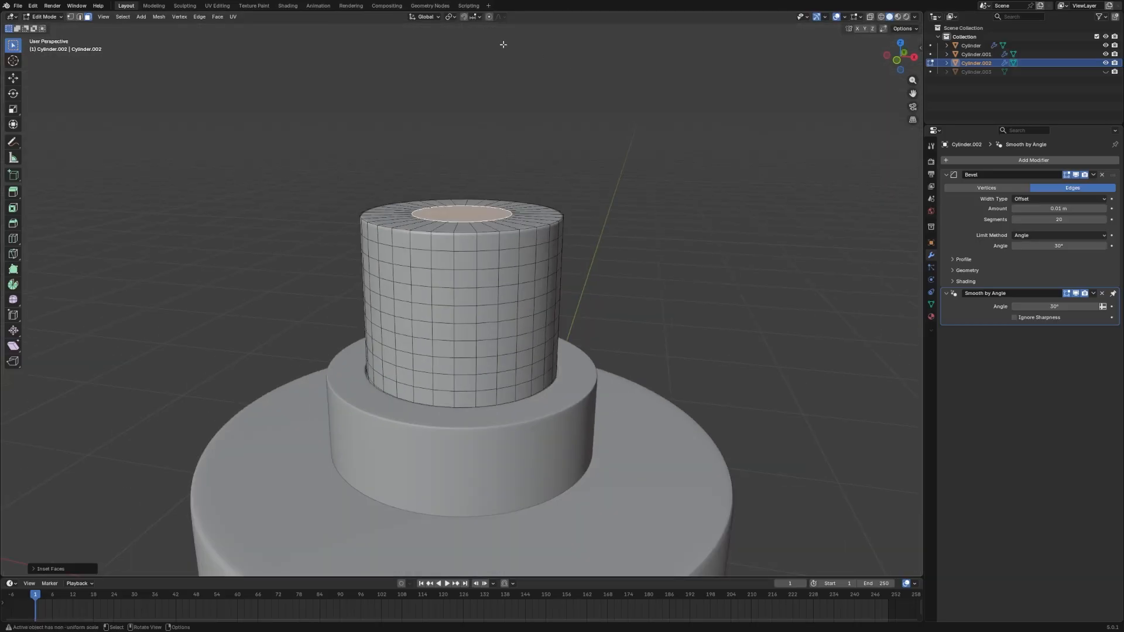
{"action": "left_click", "coordinate": [490, 18]}
{"action": "middle_click_drag", "start_coordinate": [512, 78], "coordinate": [511, 106]}
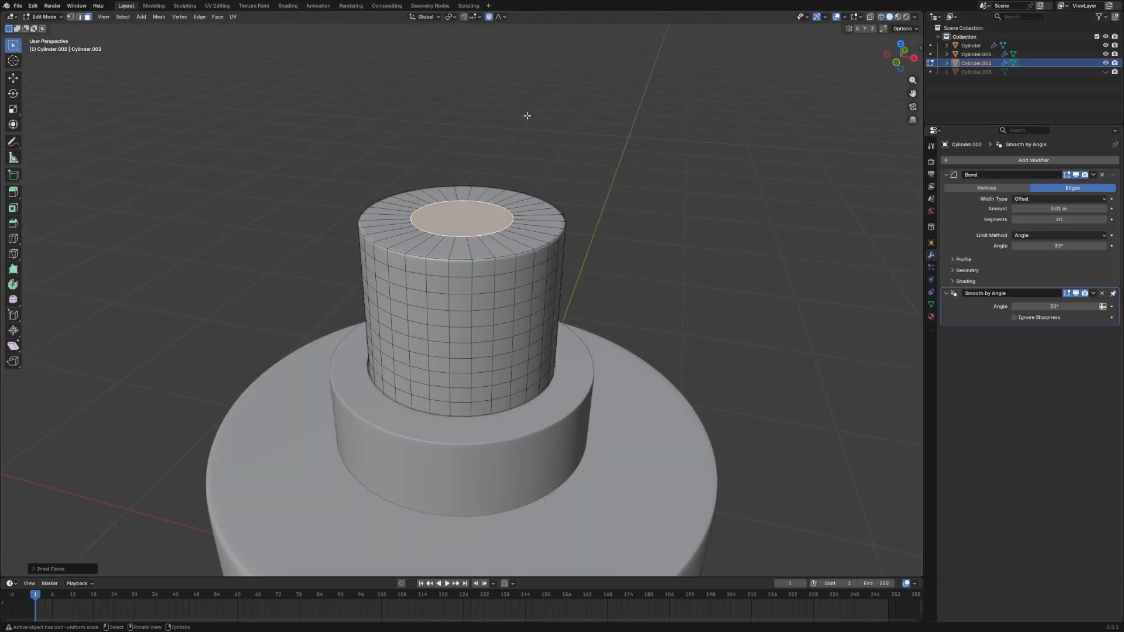
{"action": "key", "text": "s"}
{"action": "scroll", "coordinate": [527, 115], "scroll_direction": "up", "scroll_amount": 10}
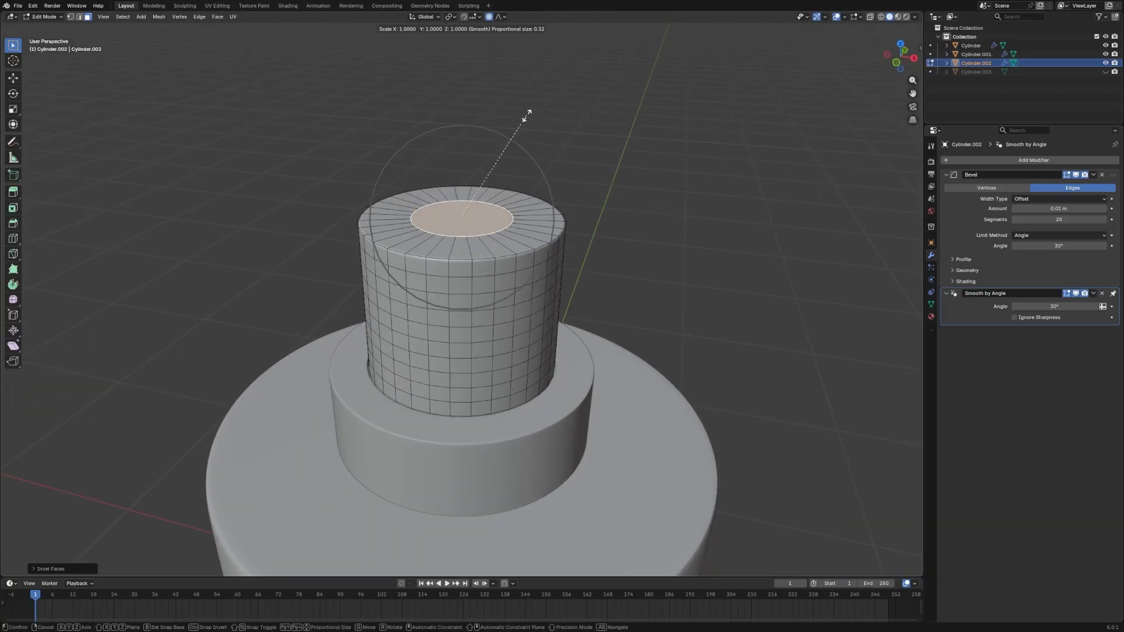
{"action": "scroll", "coordinate": [527, 115], "scroll_direction": "down", "scroll_amount": 2}
{"action": "left_click", "coordinate": [527, 115]}
Move the nozzle's inset top face slightly along Z with proportional editing and return to Object Mode.
{"action": "middle_click_drag", "start_coordinate": [543, 116], "coordinate": [554, 118]}
{"action": "scroll", "coordinate": [554, 118], "scroll_direction": "down", "scroll_amount": 1}
{"action": "key", "text": "g"}
{"action": "key", "text": "z"}
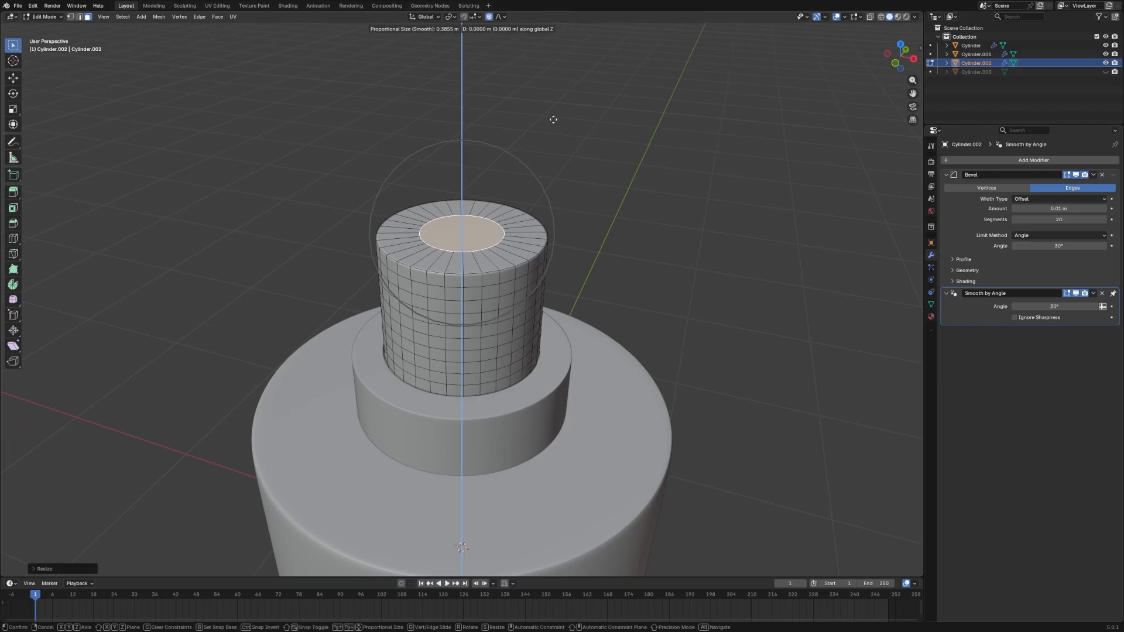
{"action": "left_click", "coordinate": [551, 117]}
{"action": "key", "text": "Tab"}
Examine the nozzle's smoothed shape and top mesh from several angles in Object Mode and Edit Mode.
{"action": "middle_click_drag", "start_coordinate": [585, 135], "coordinate": [751, 167]}
{"action": "scroll", "coordinate": [597, 134], "scroll_direction": "up", "scroll_amount": 5}
{"action": "key", "text": "grave"}
{"action": "key", "text": "grave"}
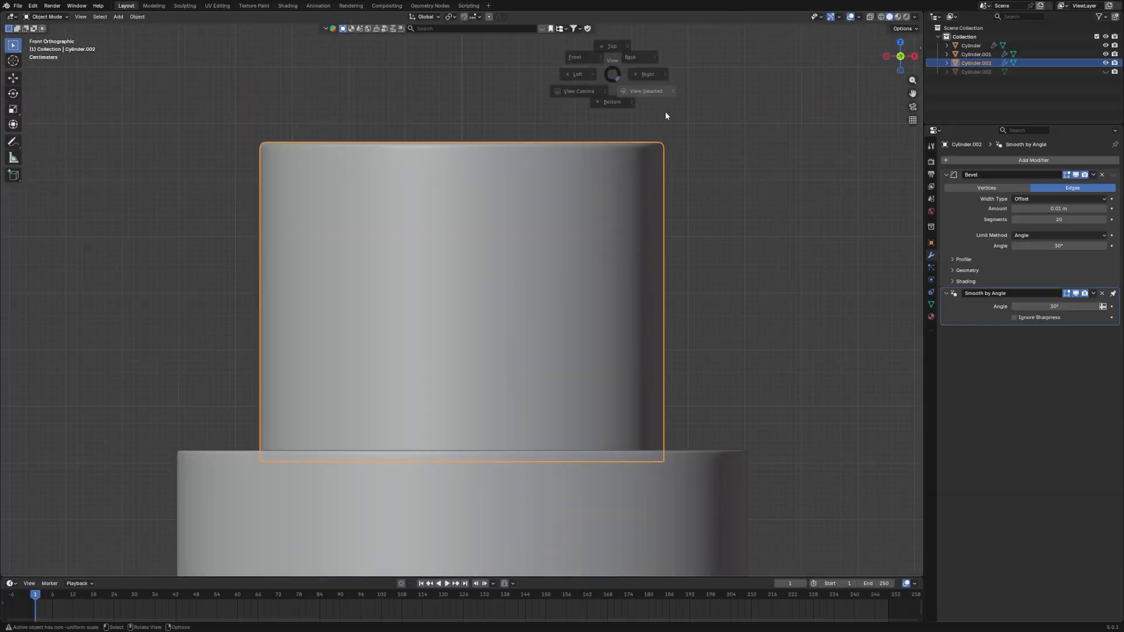
{"action": "middle_click_drag", "start_coordinate": [665, 115], "coordinate": [695, 169]}
{"action": "key", "text": "Tab"}
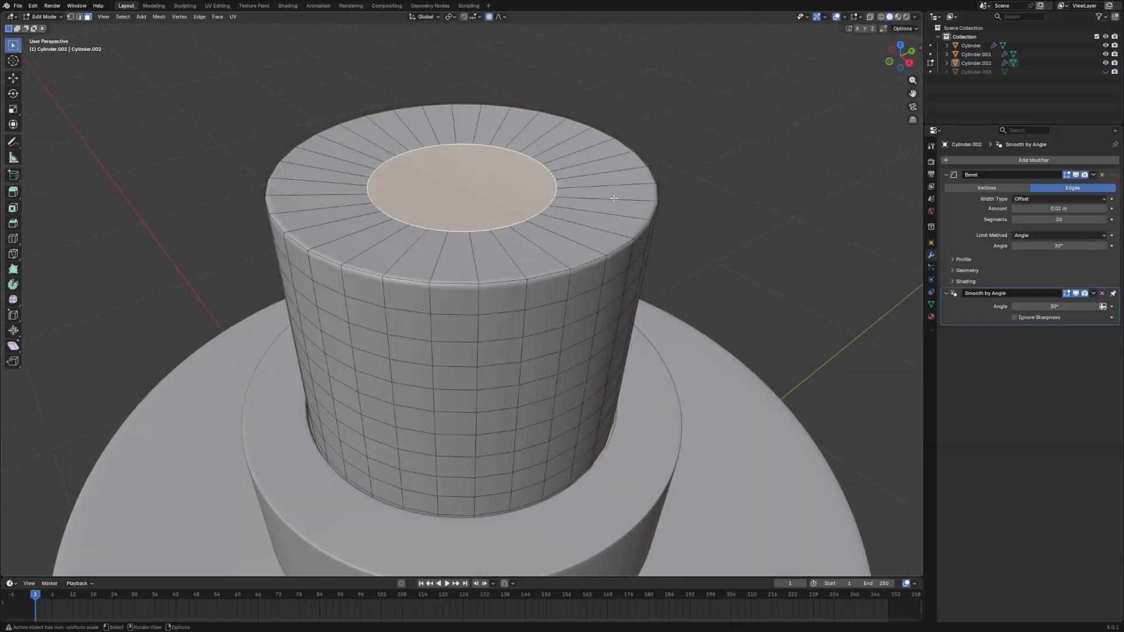
{"action": "key", "text": "grave"}
{"action": "key", "text": "grave"}
{"action": "middle_click_drag", "start_coordinate": [602, 201], "coordinate": [646, 255]}
{"action": "key", "text": "Tab"}
{"action": "key", "text": "grave"}
Unhide the outer cap Cylinder.003 and add a Subdivision Surface modifier to it.
{"action": "left_click", "coordinate": [1105, 72]}
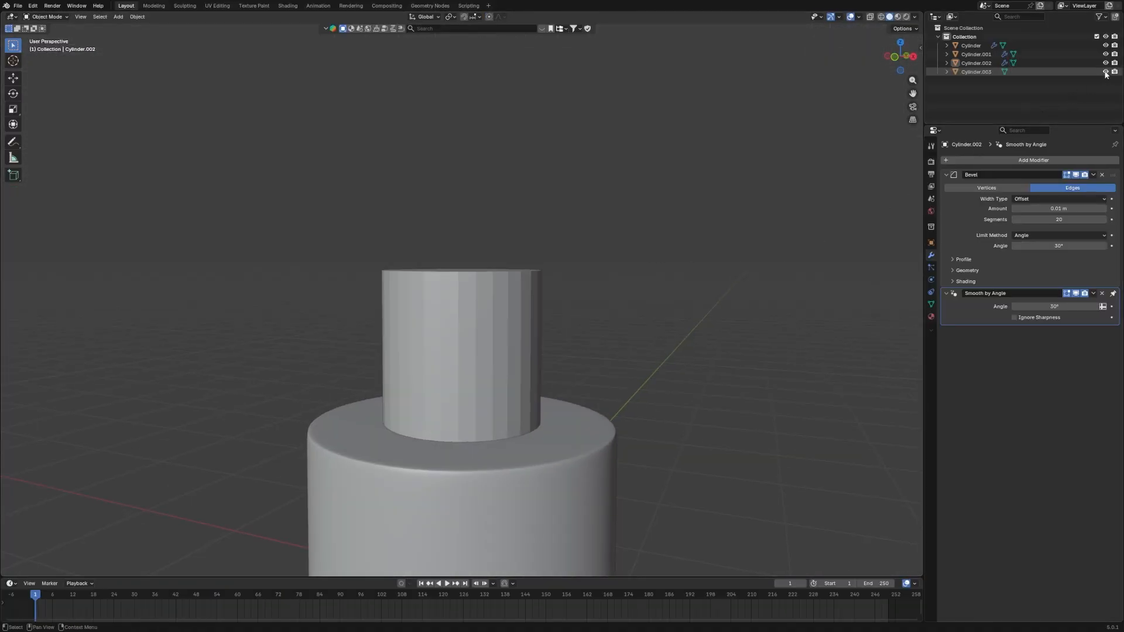
{"action": "left_click", "coordinate": [509, 360]}
{"action": "key", "text": "KP_1"}
{"action": "key", "text": "KP_Decimal"}
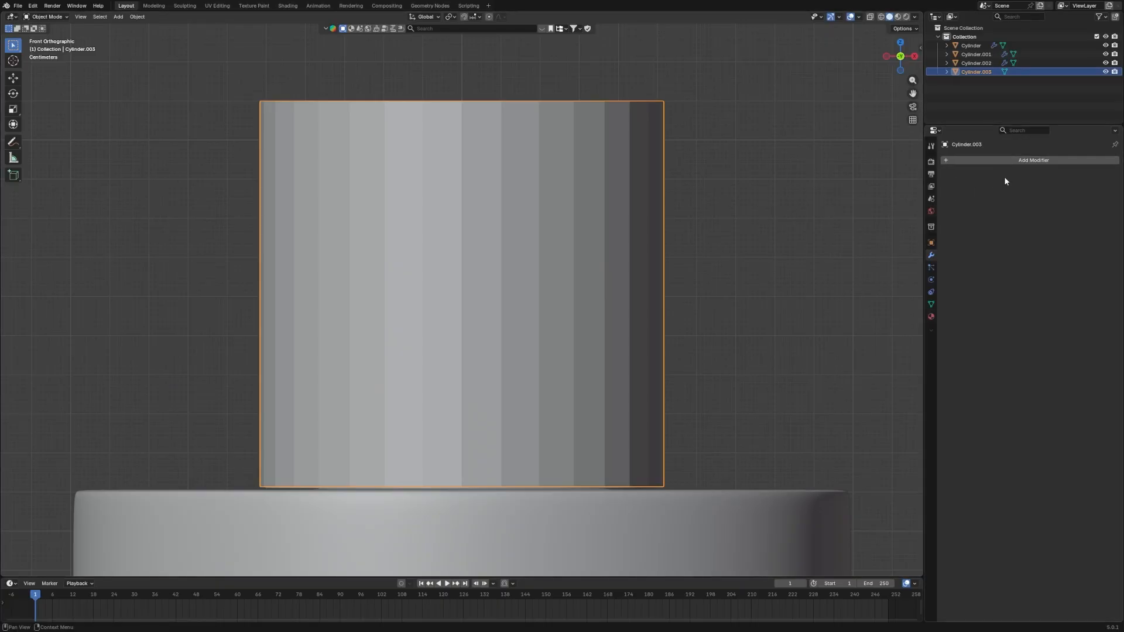
{"action": "left_click", "coordinate": [1013, 159]}
{"action": "left_click", "coordinate": [1013, 159]}
{"action": "left_click", "coordinate": [986, 185]}
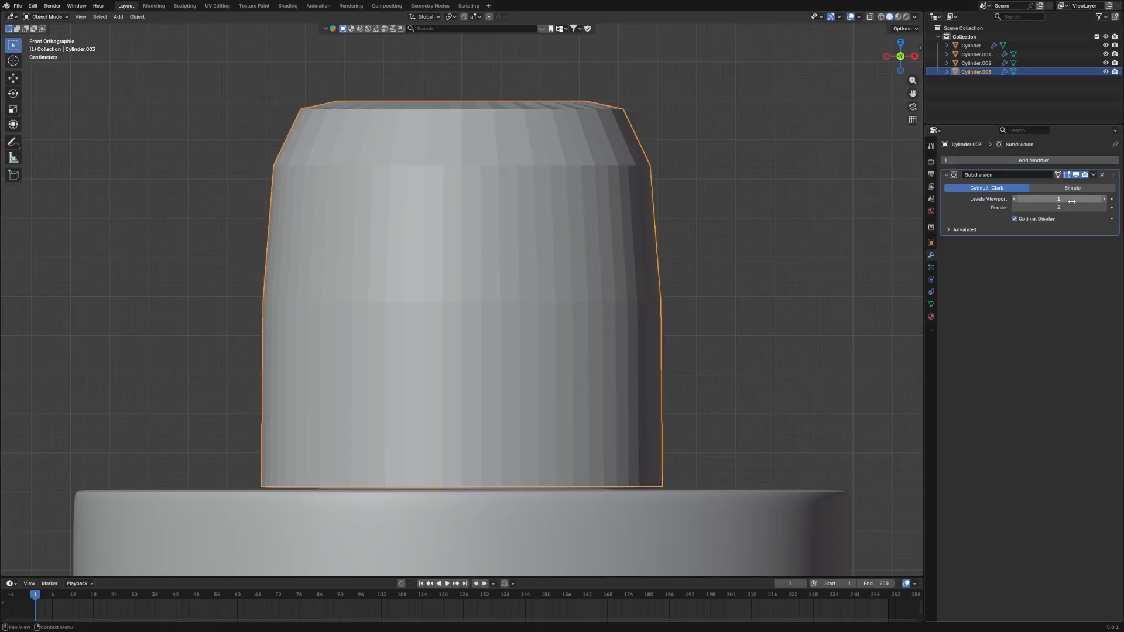
Set the outer cap's viewport subdivision level to 3 and add a horizontal loop cut right beside its top edge.
{"action": "left_click", "coordinate": [1065, 202]}
{"action": "type", "text": "3"}
{"action": "key", "text": "Return"}
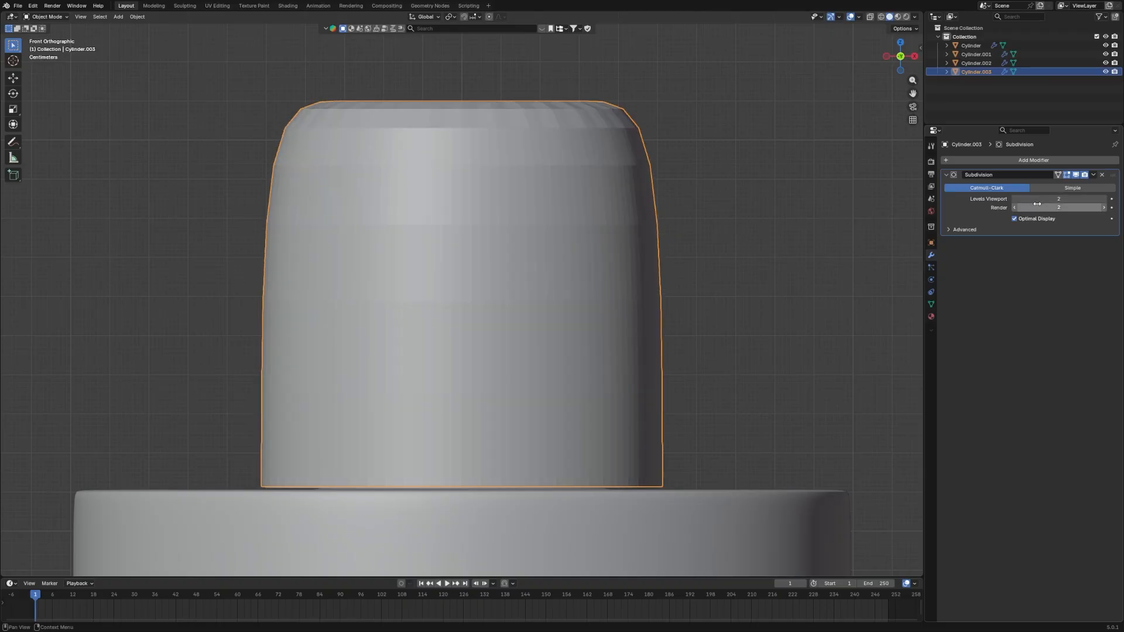
{"action": "key", "text": "Tab"}
{"action": "key", "text": "ctrl+r"}
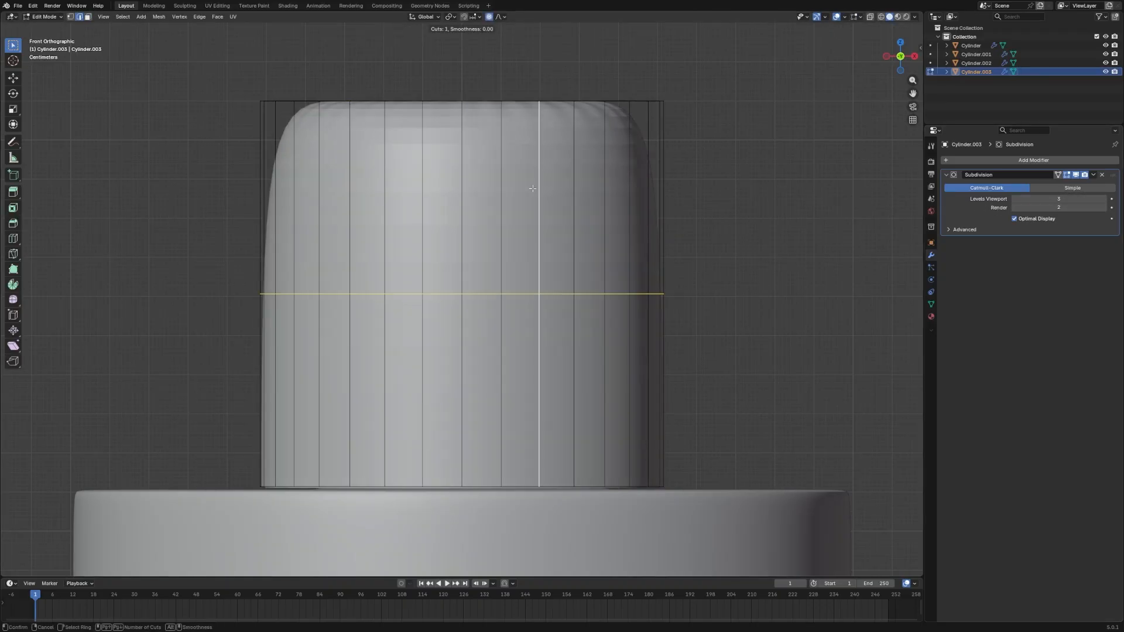
{"action": "left_click", "coordinate": [534, 193]}
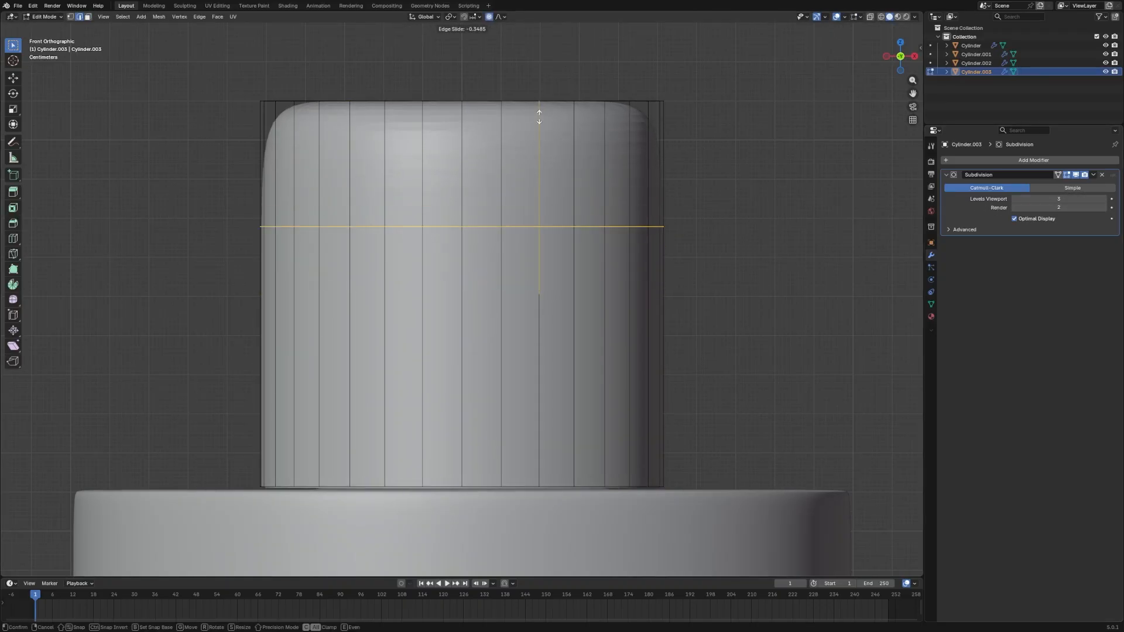
{"action": "left_click", "coordinate": [564, 562]}
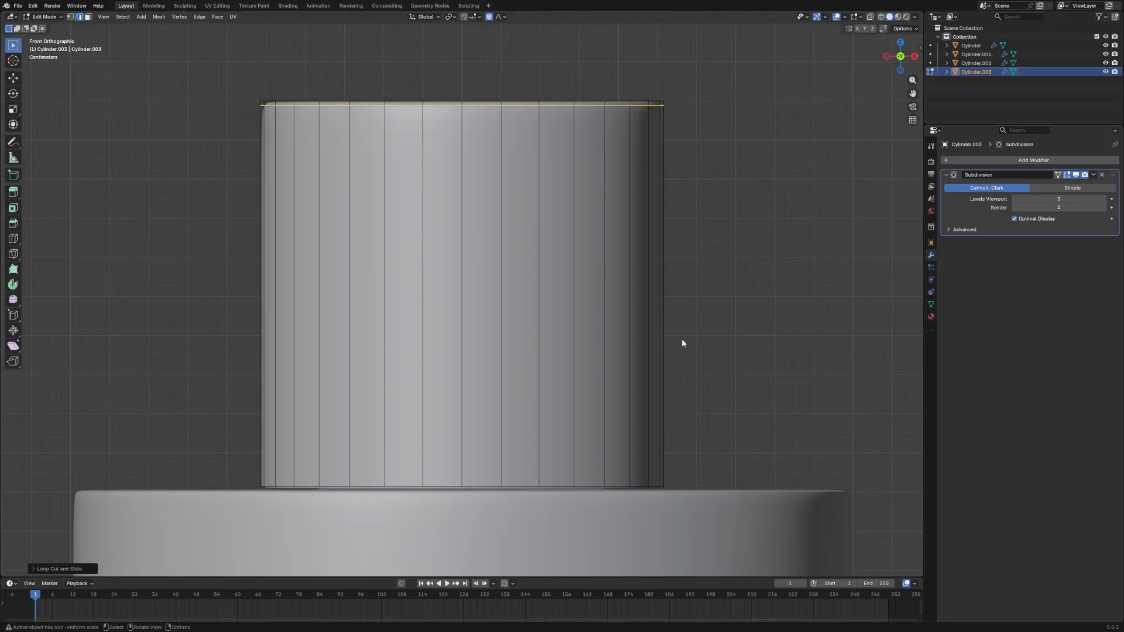
Slide an edge loop across the outer cap's top face so it sits close to the outer rim.
{"action": "middle_click_drag", "start_coordinate": [682, 343], "coordinate": [633, 284]}
{"action": "key", "text": "g"}
{"action": "key", "text": "g"}
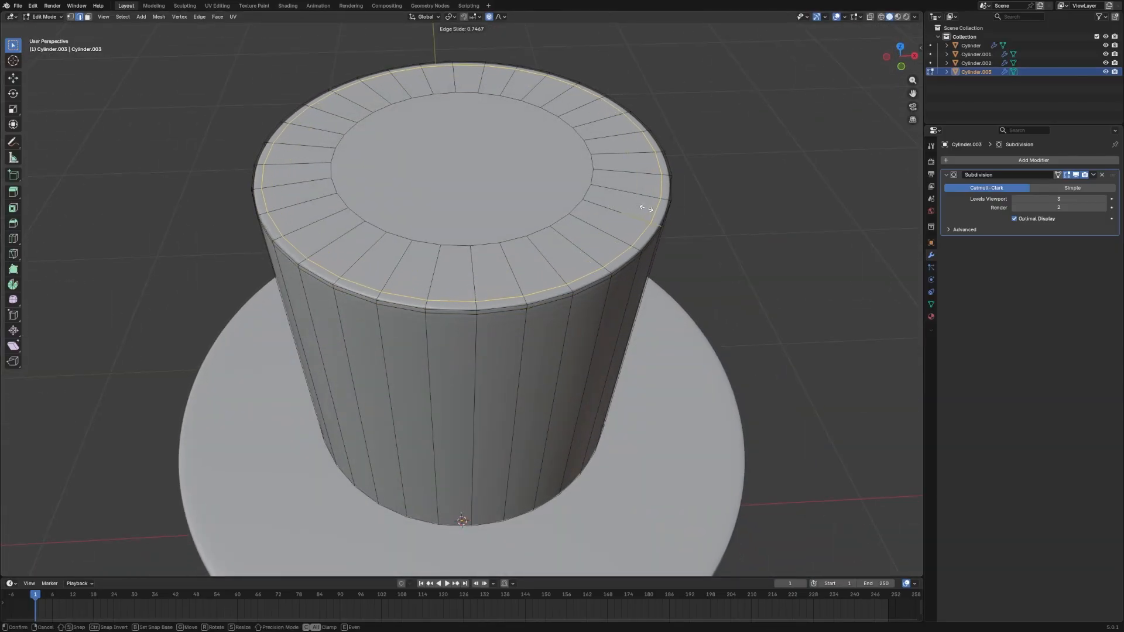
{"action": "left_click", "coordinate": [637, 198]}
Apply Shade Auto Smooth to the outer cap in Object Mode and save the file.
{"action": "key", "text": "Tab"}
{"action": "key", "text": "KP_1"}
{"action": "right_click", "coordinate": [552, 198]}
{"action": "left_click", "coordinate": [553, 198]}
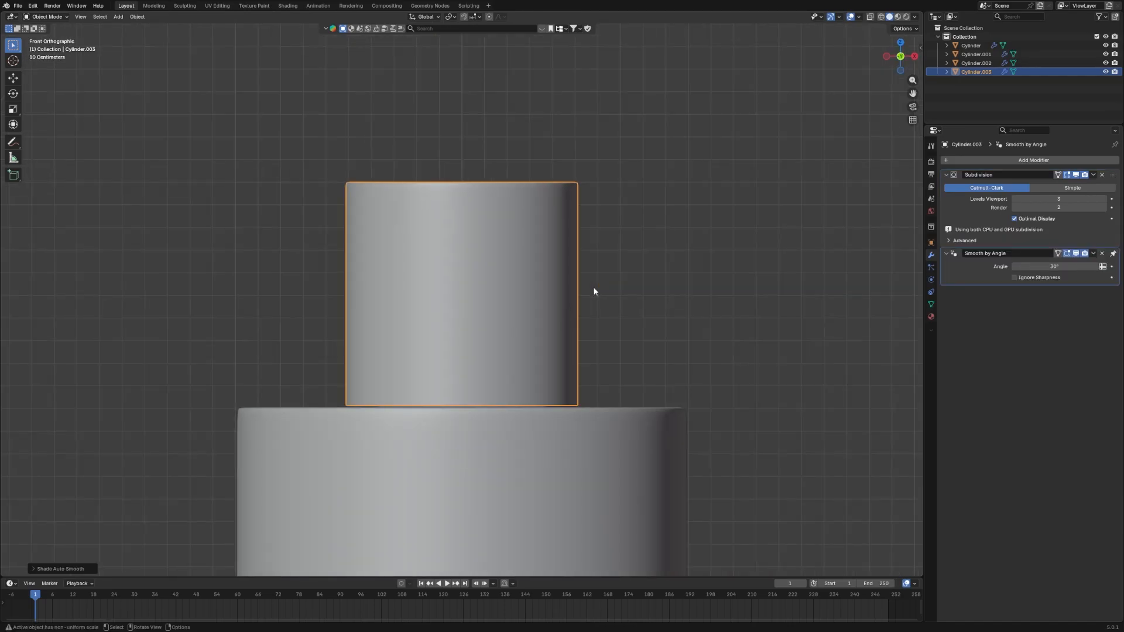
{"action": "left_click", "coordinate": [586, 427]}
{"action": "key", "text": "KP_Decimal"}
{"action": "scroll", "coordinate": [588, 401], "scroll_direction": "down", "scroll_amount": 4}
{"action": "left_click", "coordinate": [606, 376]}
{"action": "key", "text": "ctrl+s"}
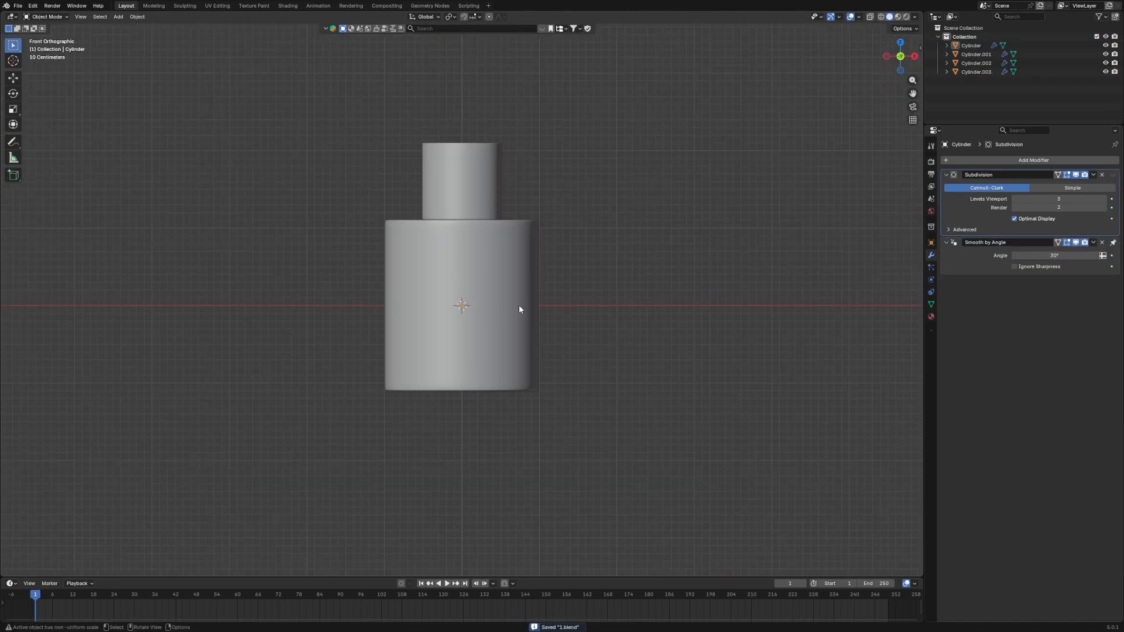
Turn on X-ray display and add a NURBS path curve at the bottle's centre.
{"action": "right_click", "coordinate": [698, 223]}
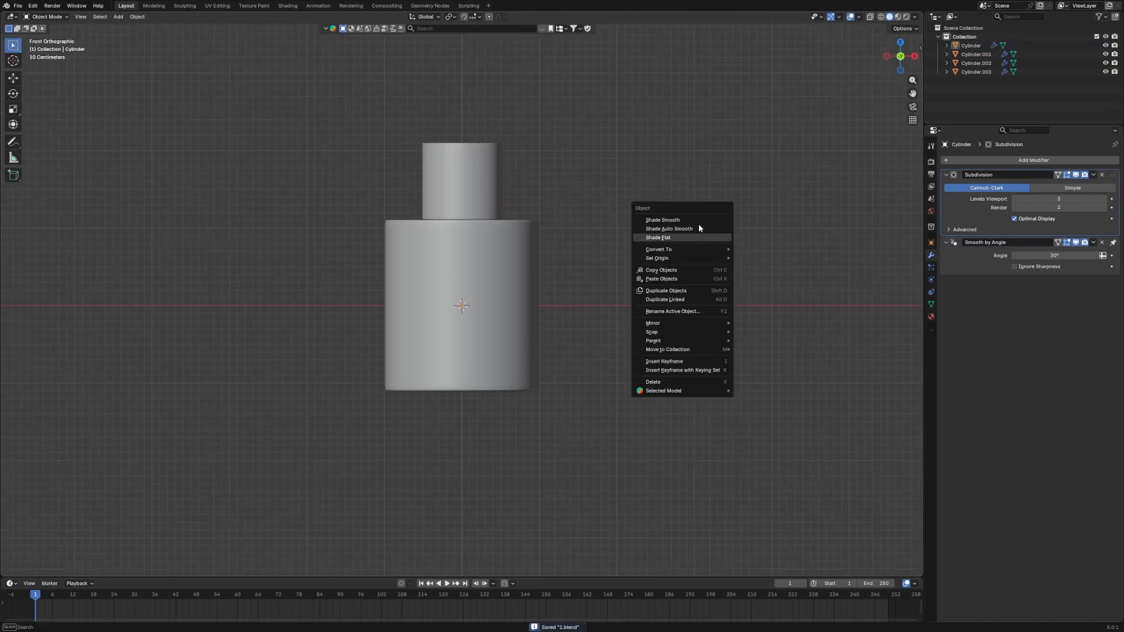
{"action": "left_click", "coordinate": [869, 17]}
{"action": "key", "text": "shift+a"}
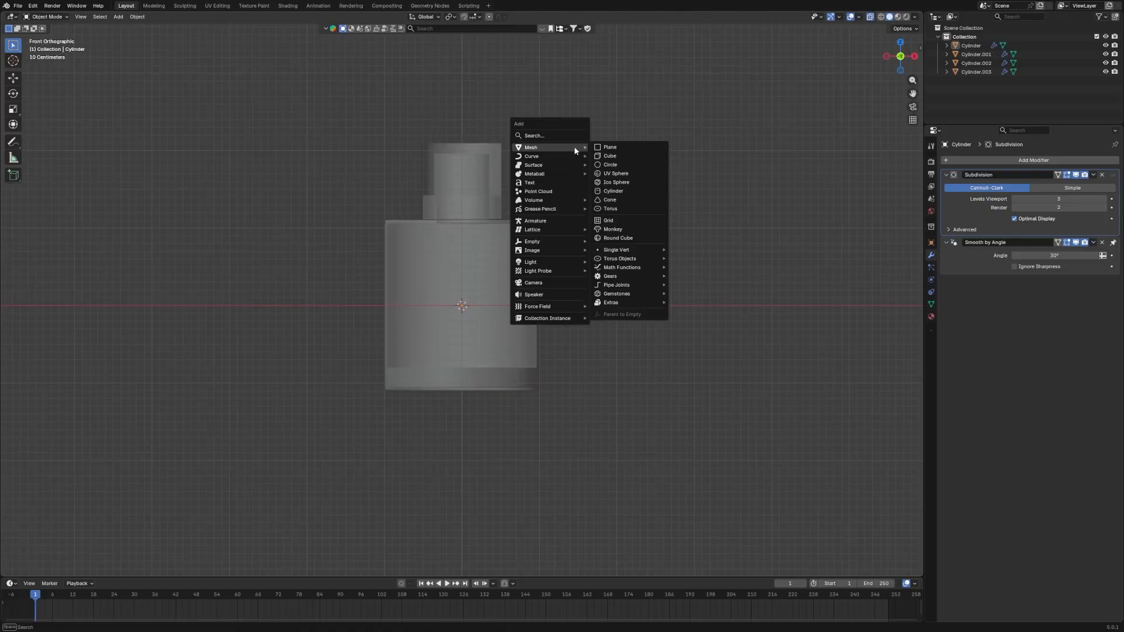
{"action": "left_click", "coordinate": [612, 192]}
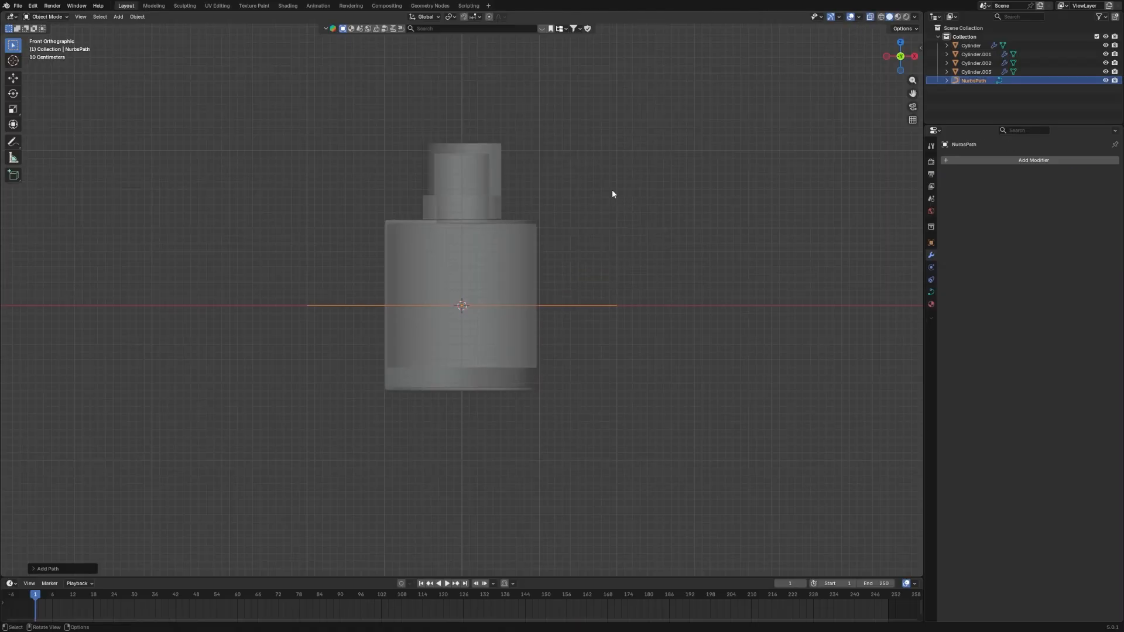
Rotate the path 90 degrees about the Y axis so it stands upright inside the bottle.
{"action": "middle_click_drag", "start_coordinate": [613, 188], "coordinate": [686, 260]}
{"action": "key", "text": "KP_1"}
{"action": "scroll", "coordinate": [687, 260], "scroll_direction": "up", "scroll_amount": 2}
{"action": "key", "text": "r"}
{"action": "key", "text": "y"}
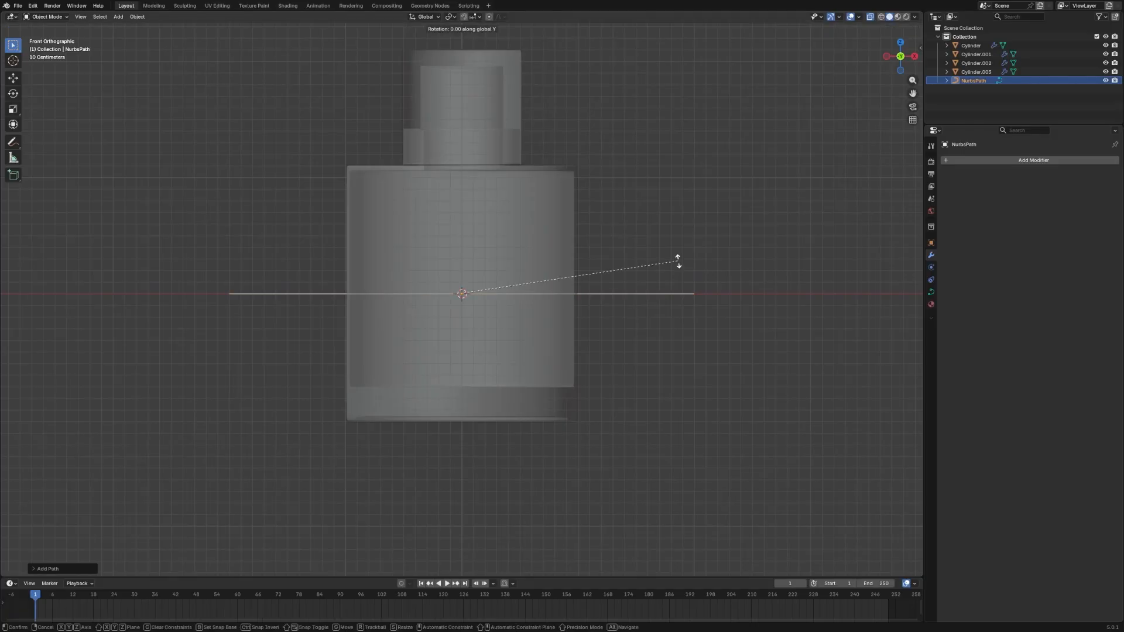
{"action": "key", "text": "9"}
{"action": "key", "text": "0"}
{"action": "key", "text": "Return"}
Scale the path down to the glass body's height and move it up along Z towards the bottle's neck.
{"action": "scroll", "coordinate": [702, 254], "scroll_direction": "down", "scroll_amount": 4}
{"action": "key", "text": "s"}
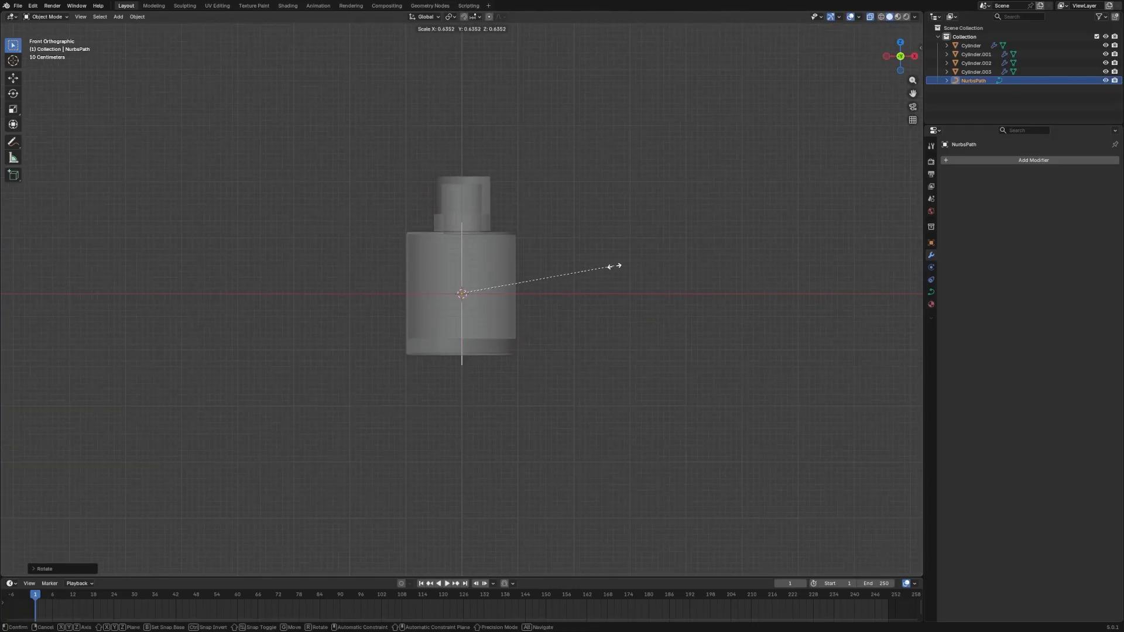
{"action": "left_click", "coordinate": [574, 269]}
{"action": "key", "text": "s"}
{"action": "key", "text": "z"}
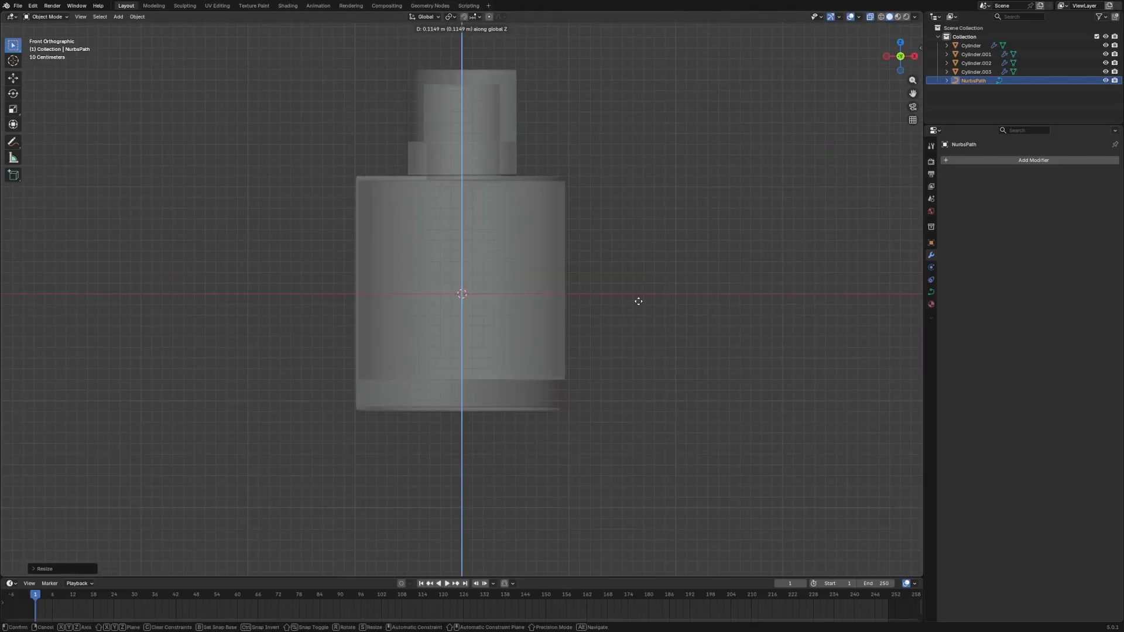
{"action": "left_click", "coordinate": [658, 298]}
{"action": "key", "text": "g"}
{"action": "key", "text": "z"}
{"action": "left_click", "coordinate": [659, 291]}
In Edit Mode, offset the path's three inner control points to alternating sides along X to form a gentle wave.
{"action": "key", "text": "Tab"}
{"action": "left_click_drag", "start_coordinate": [491, 283], "coordinate": [398, 250]}
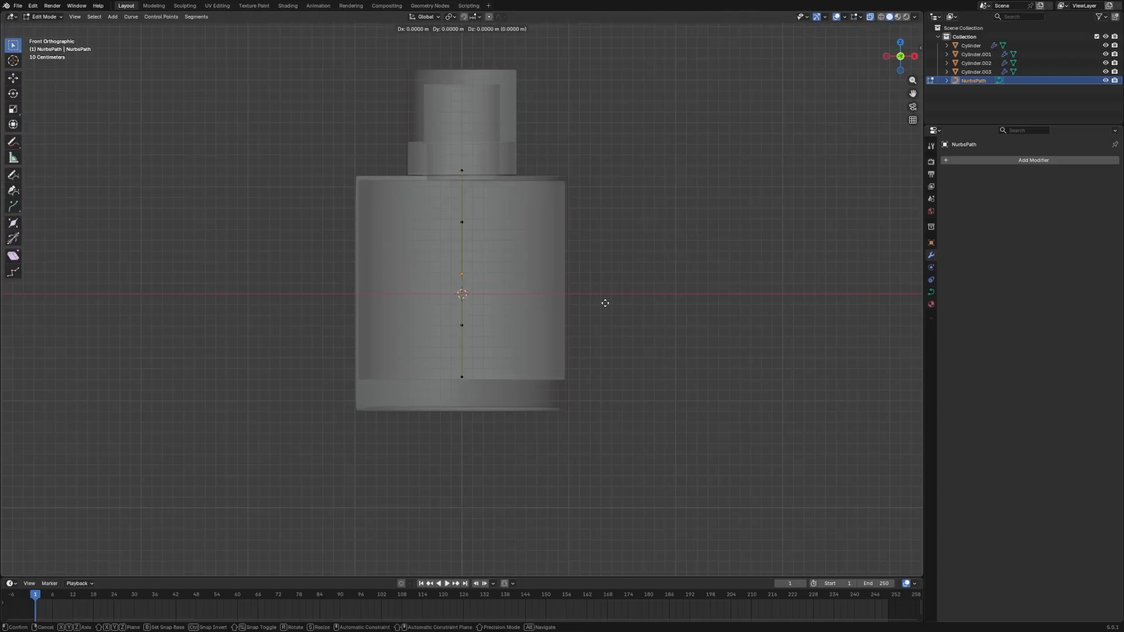
{"action": "key", "text": "g"}
{"action": "key", "text": "x"}
{"action": "left_click", "coordinate": [535, 309]}
{"action": "key", "text": "g"}
{"action": "key", "text": "x"}
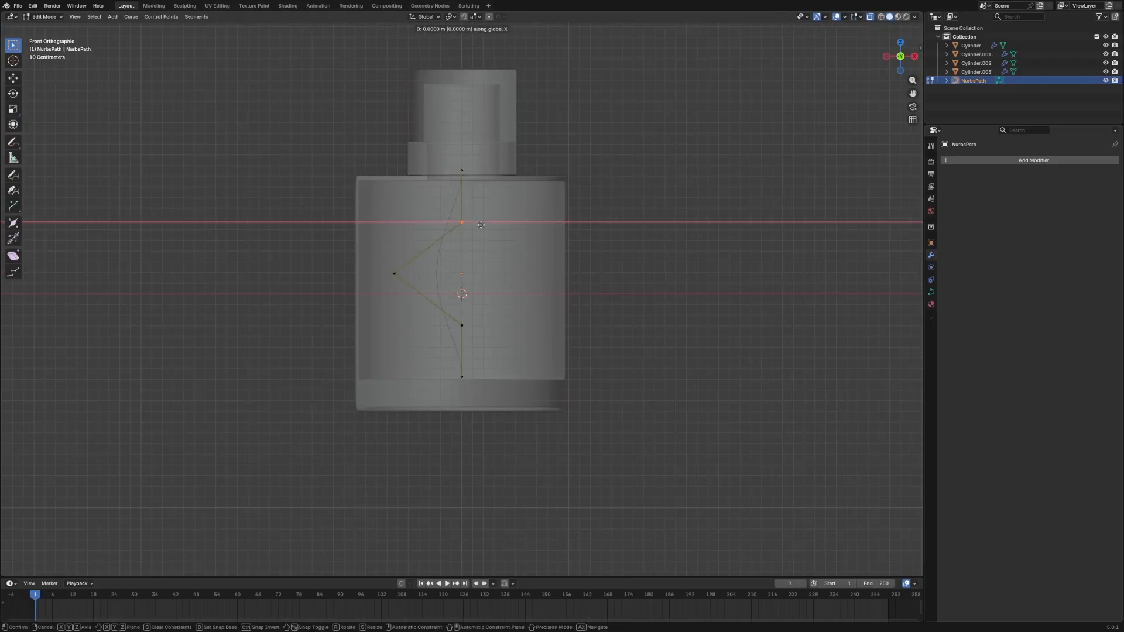
{"action": "left_click", "coordinate": [521, 229]}
{"action": "left_click", "coordinate": [462, 324]}
{"action": "key", "text": "g"}
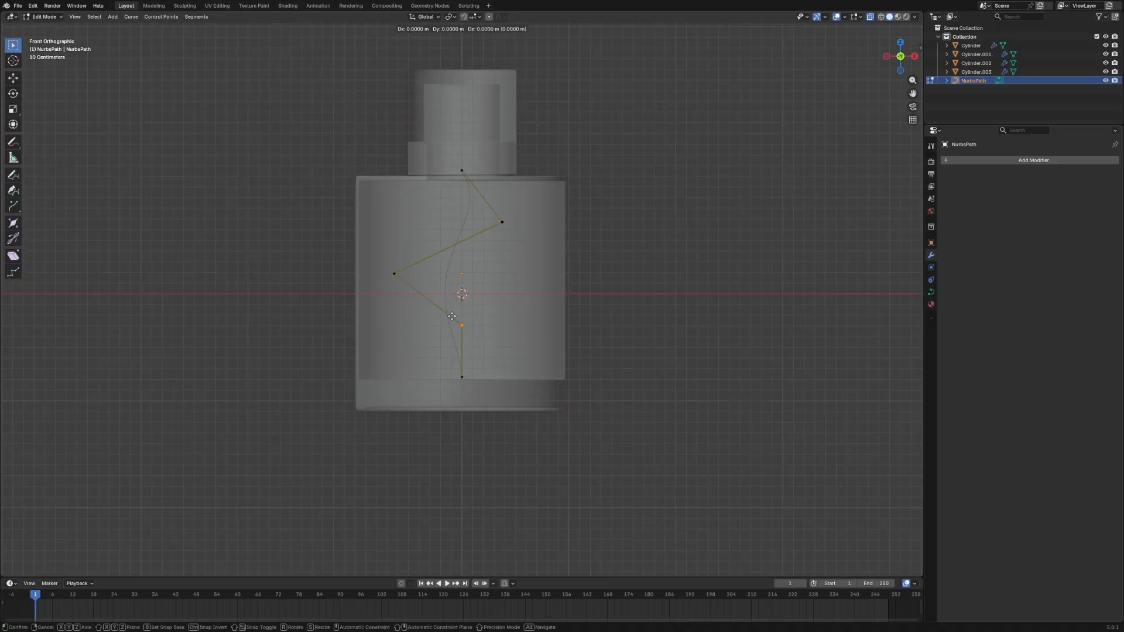
{"action": "key", "text": "x"}
{"action": "left_click", "coordinate": [476, 319]}
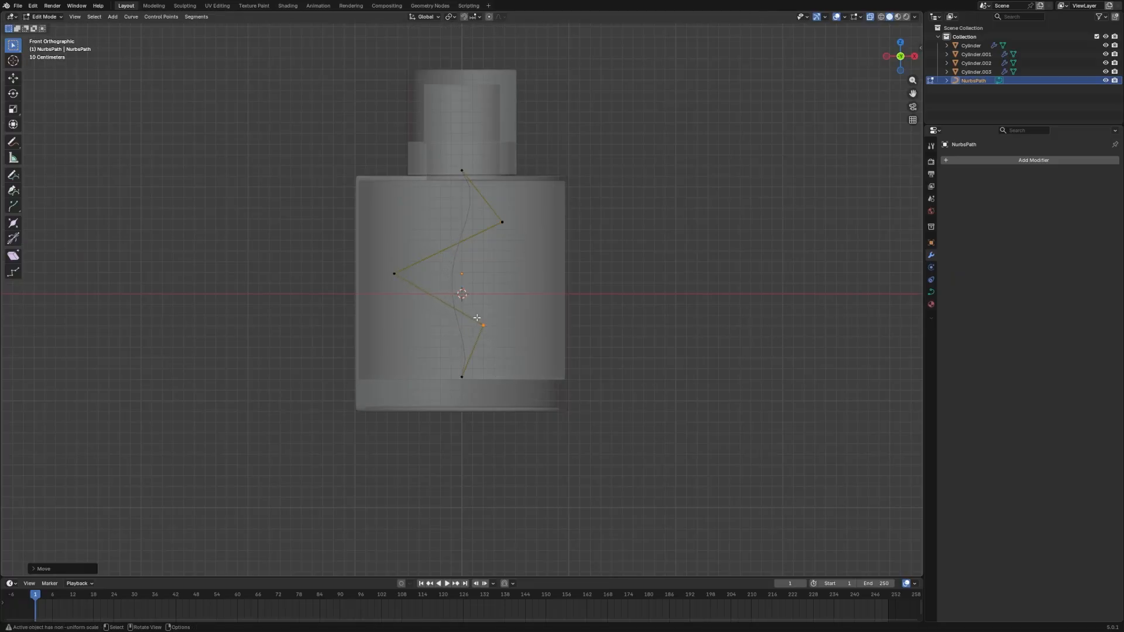
Move the path's middle control point along Y in the right view and return to Object Mode in front view.
{"action": "middle_click_drag", "start_coordinate": [477, 318], "coordinate": [597, 243]}
{"action": "key", "text": "KP_3"}
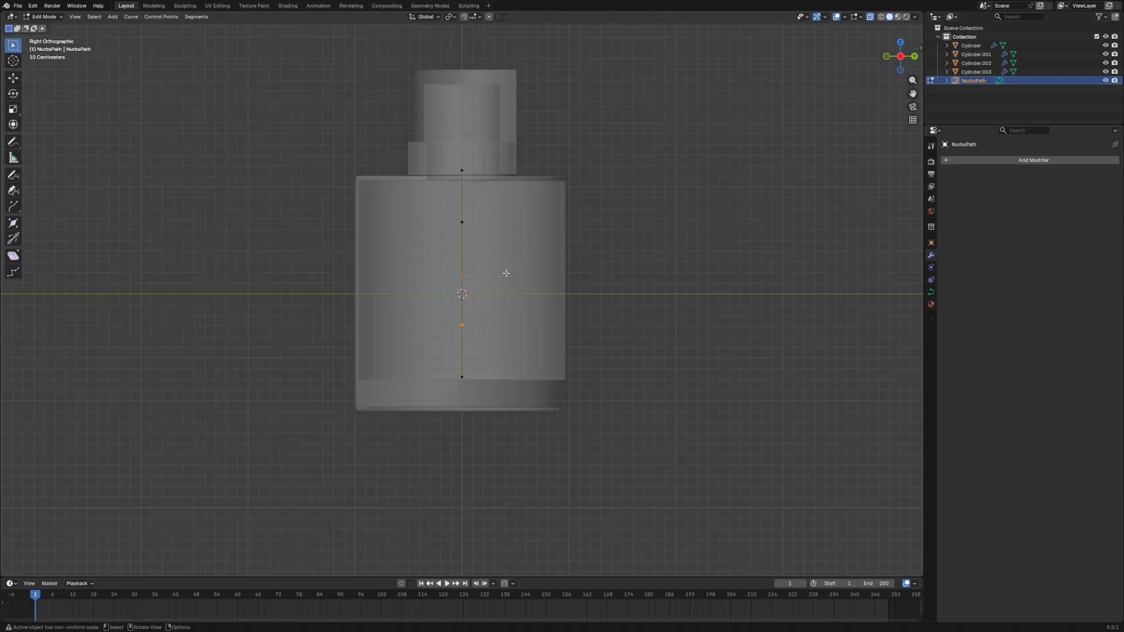
{"action": "left_click", "coordinate": [462, 273]}
{"action": "key", "text": "g"}
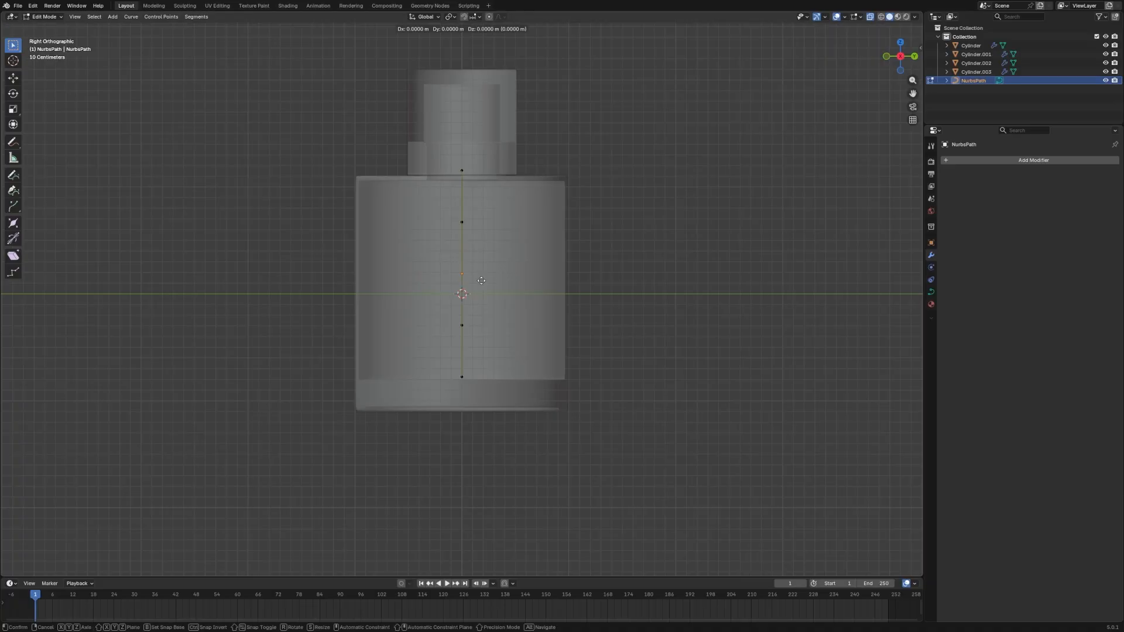
{"action": "key", "text": "y"}
{"action": "left_click", "coordinate": [511, 285]}
{"action": "key", "text": "Tab"}
{"action": "key", "text": "KP_1"}
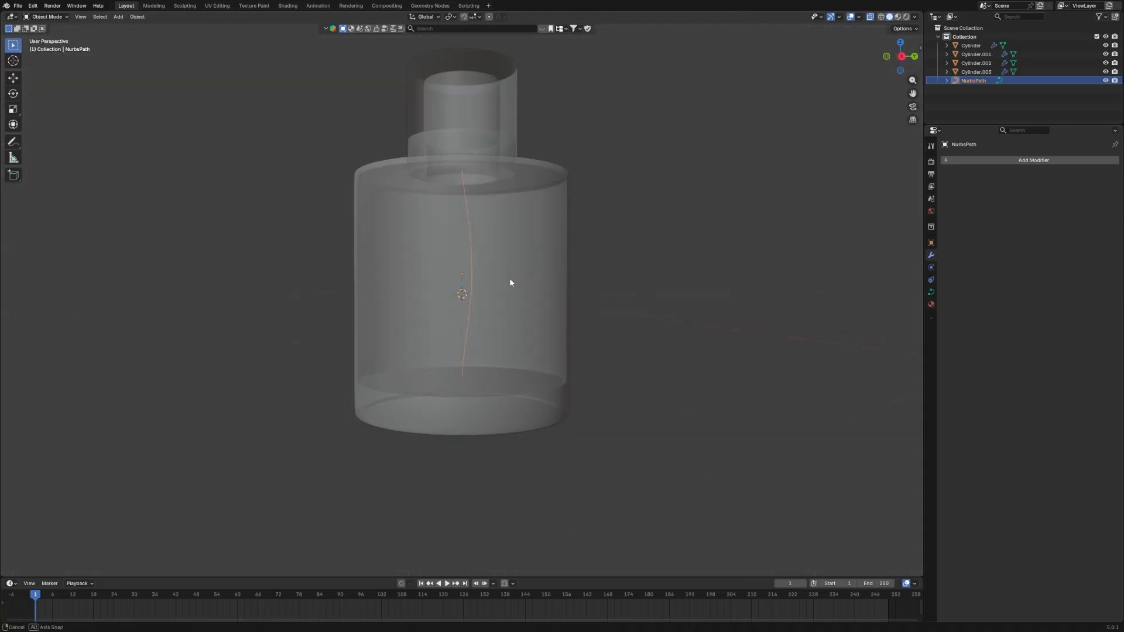
Give the path a round bevel with a depth of 0.04 m to make it a tube, and save the file.
{"action": "left_click", "coordinate": [931, 292]}
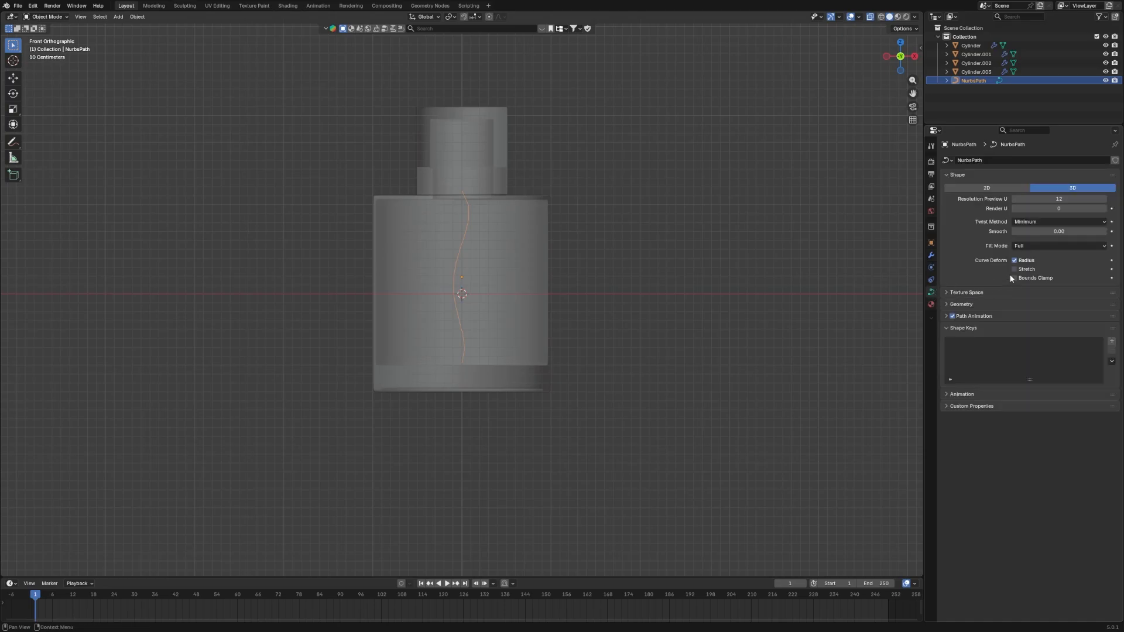
{"action": "left_click", "coordinate": [963, 304]}
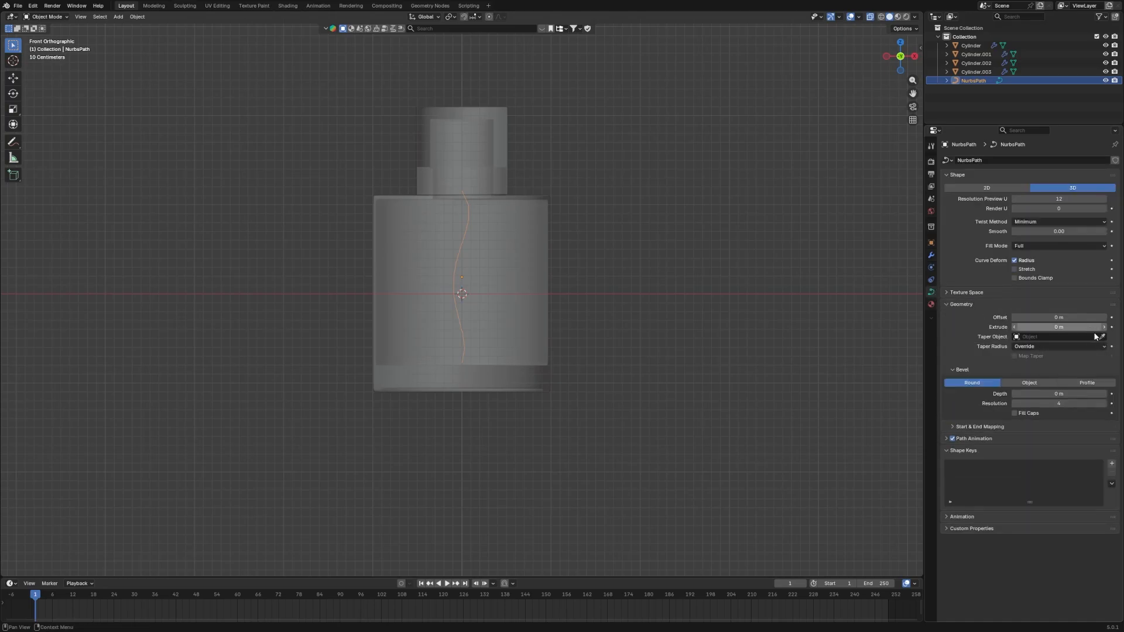
{"action": "left_click", "coordinate": [1104, 396]}
{"action": "left_click", "coordinate": [852, 363]}
{"action": "middle_click_drag", "start_coordinate": [849, 363], "coordinate": [779, 347]}
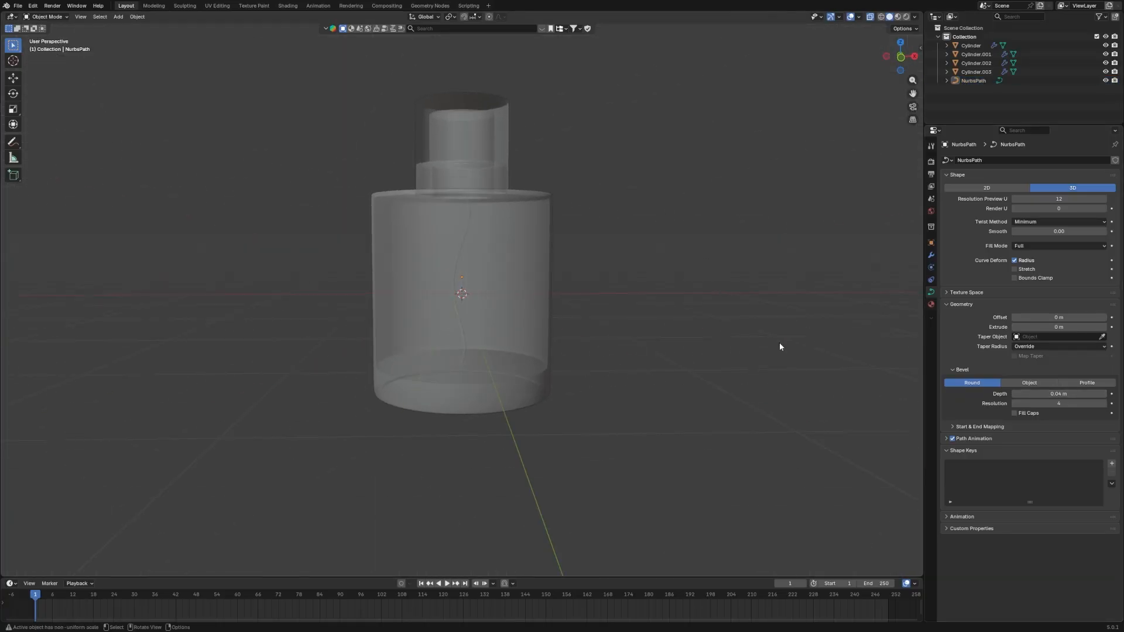
{"action": "key", "text": "KP_1"}
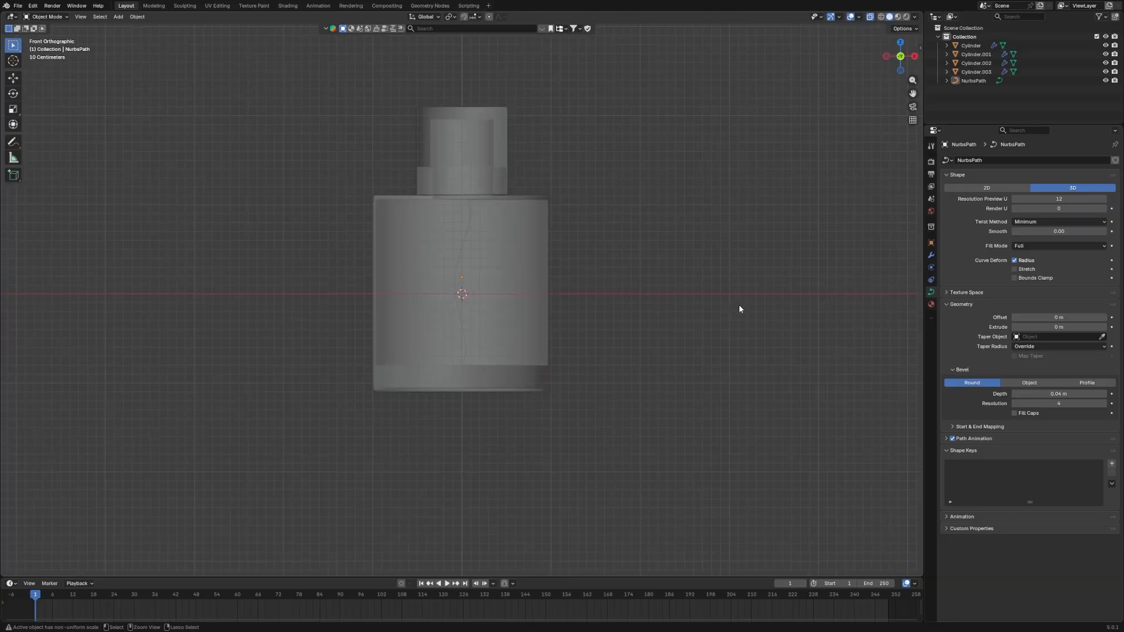
{"action": "key", "text": "ctrl+s"}
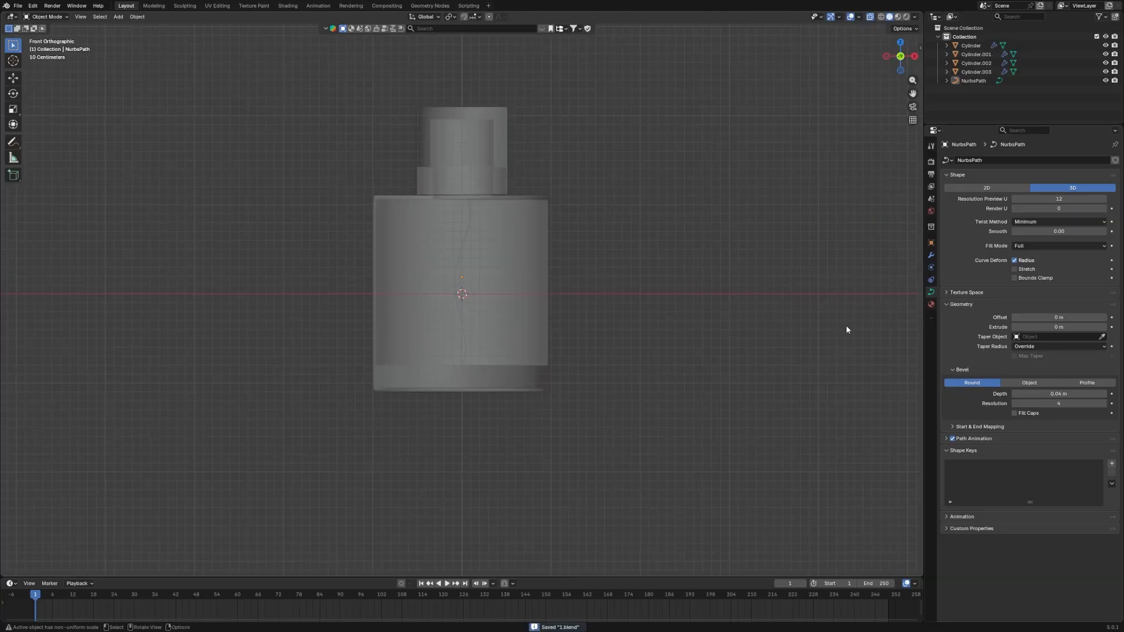
Split the 3D viewport vertically through the middle into two side-by-side views and select the glass body.
{"action": "right_click", "coordinate": [922, 305]}
{"action": "left_click", "coordinate": [914, 307]}
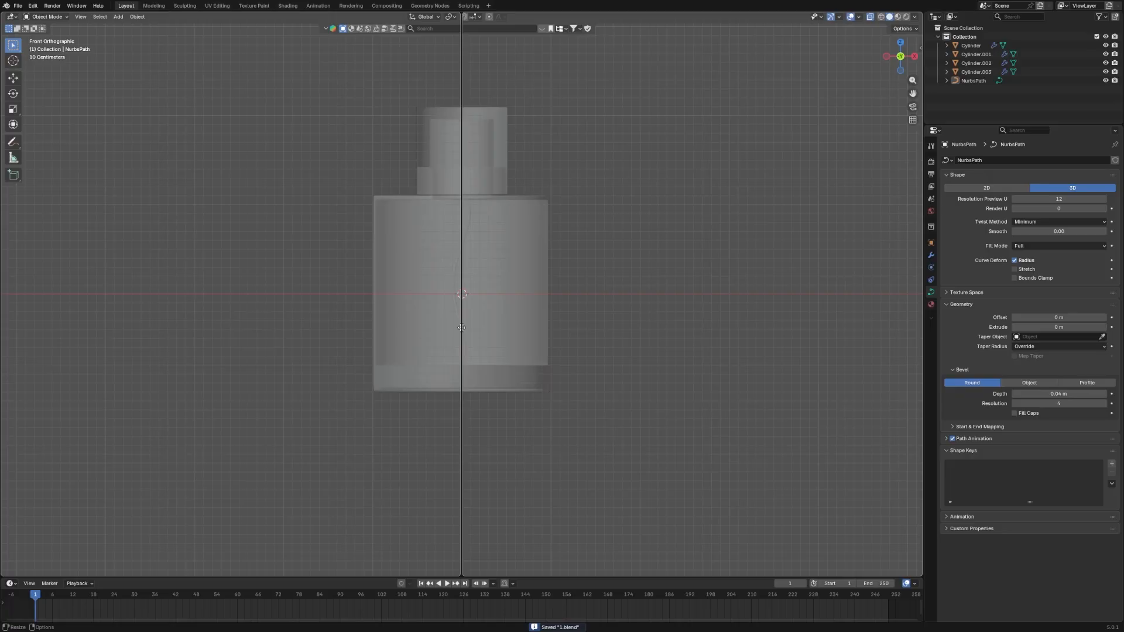
{"action": "left_click", "coordinate": [463, 327]}
{"action": "left_click", "coordinate": [684, 318]}
{"action": "scroll", "coordinate": [612, 352], "scroll_direction": "up", "scroll_amount": 2}
{"action": "left_click", "coordinate": [602, 352]}
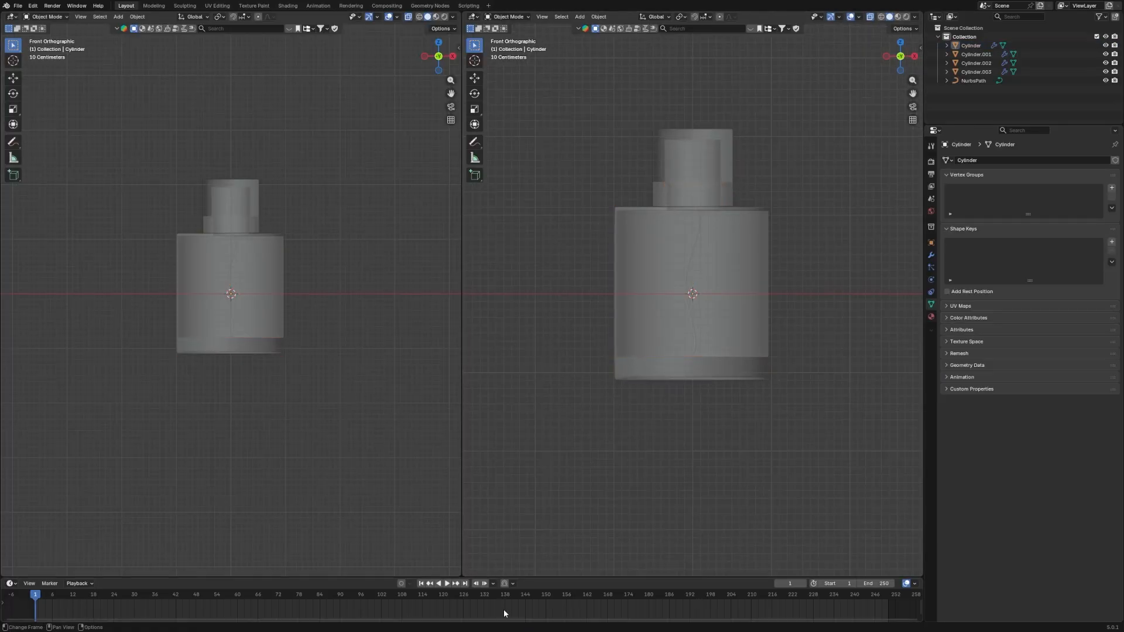
Enlarge the timeline area to about half the window height and change it to the Shader Editor.
{"action": "left_click_drag", "start_coordinate": [506, 578], "coordinate": [526, 330]}
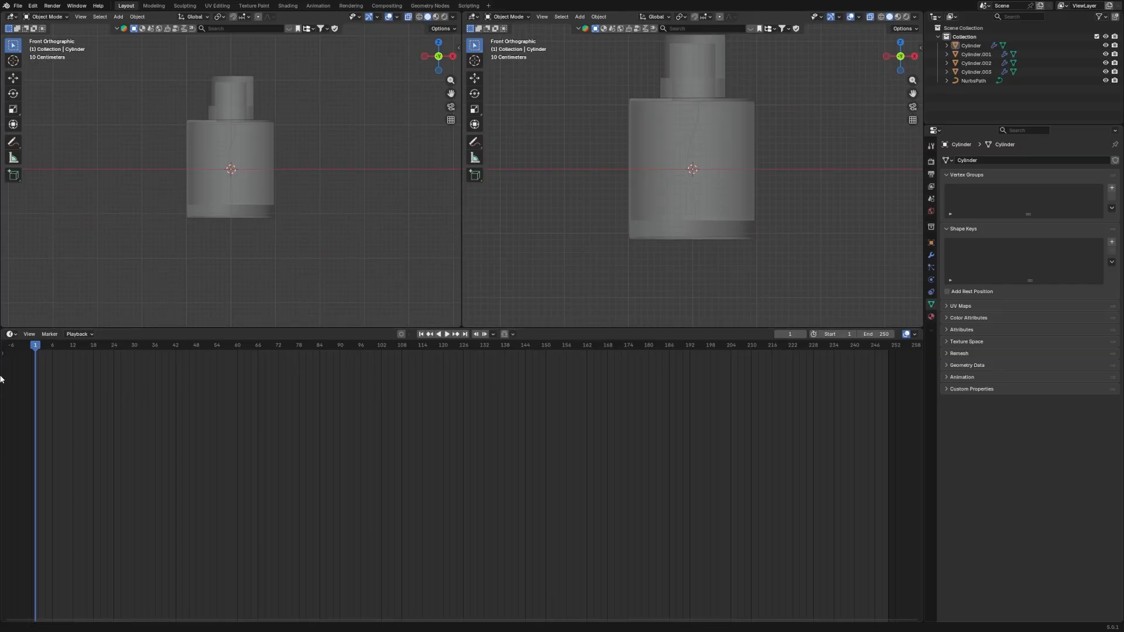
{"action": "left_click", "coordinate": [10, 334]}
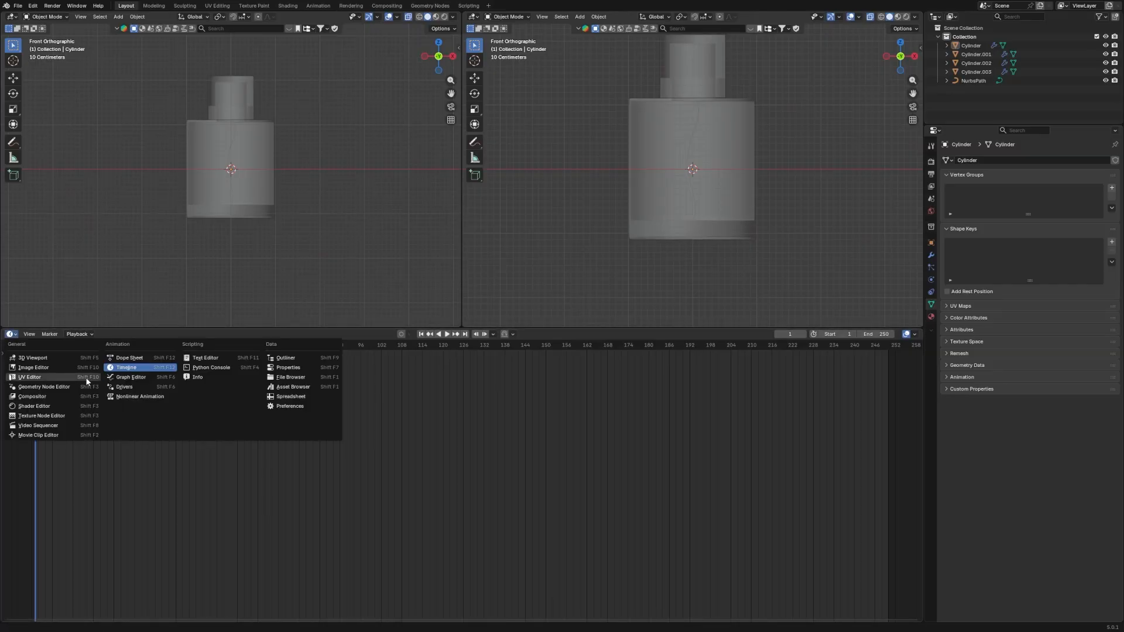
{"action": "left_click", "coordinate": [67, 408]}
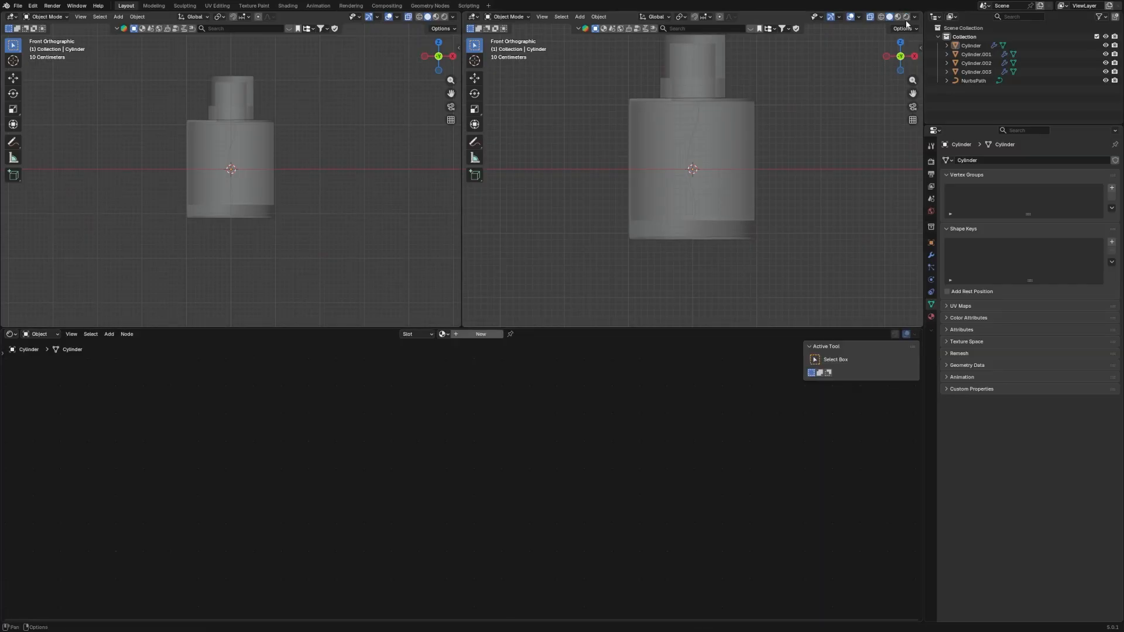
Set the render engine to Cycles with GPU Compute as the device.
{"action": "left_click", "coordinate": [931, 162]}
{"action": "left_click", "coordinate": [1038, 163]}
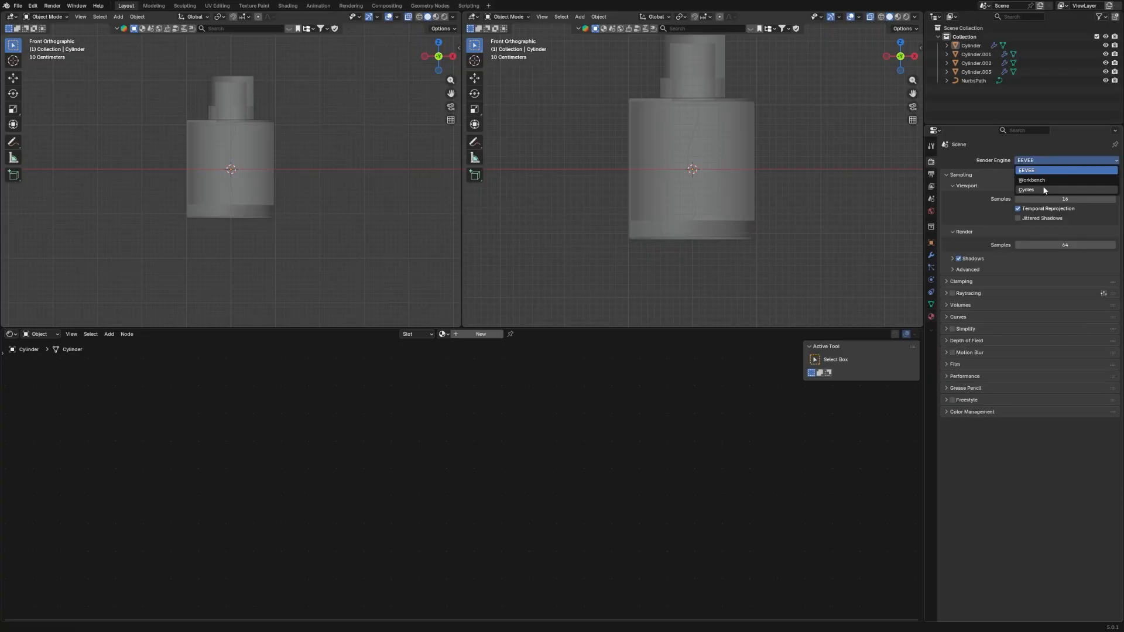
{"action": "left_click", "coordinate": [1042, 185]}
{"action": "left_click", "coordinate": [1056, 171]}
{"action": "left_click", "coordinate": [1064, 186]}
{"action": "scroll", "coordinate": [1065, 193], "scroll_direction": "down", "scroll_amount": 1}
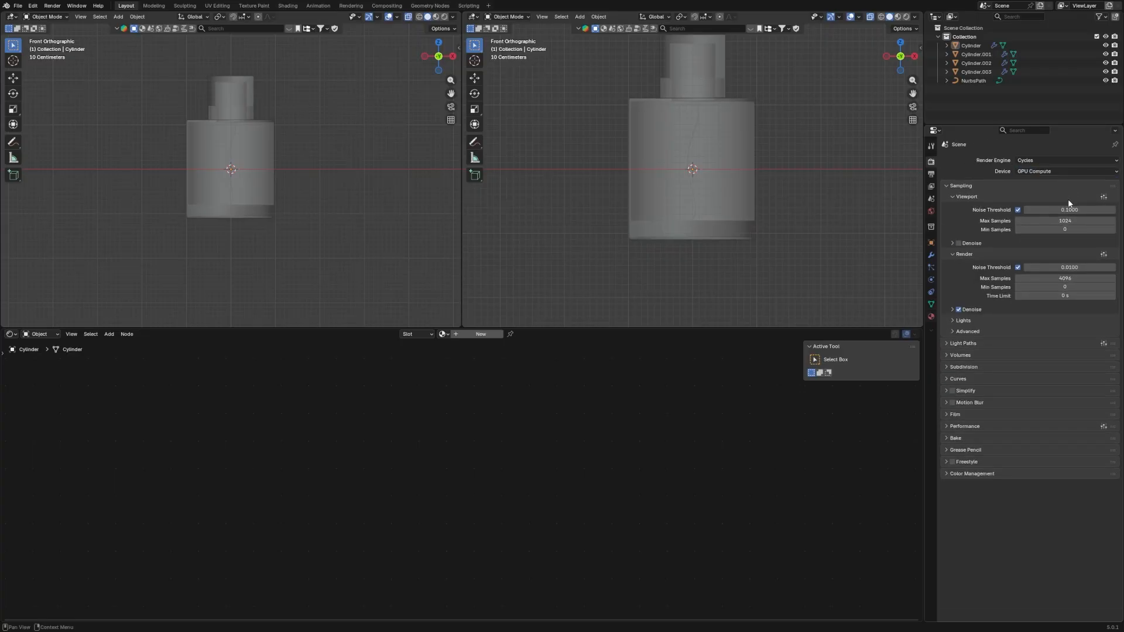
Set the maximum samples to 10 for the viewport and 120 for the render.
{"action": "left_click_drag", "start_coordinate": [1064, 221], "coordinate": [1065, 220]}
{"action": "type", "text": "10"}
{"action": "key", "text": "Return"}
{"action": "left_click", "coordinate": [1071, 277]}
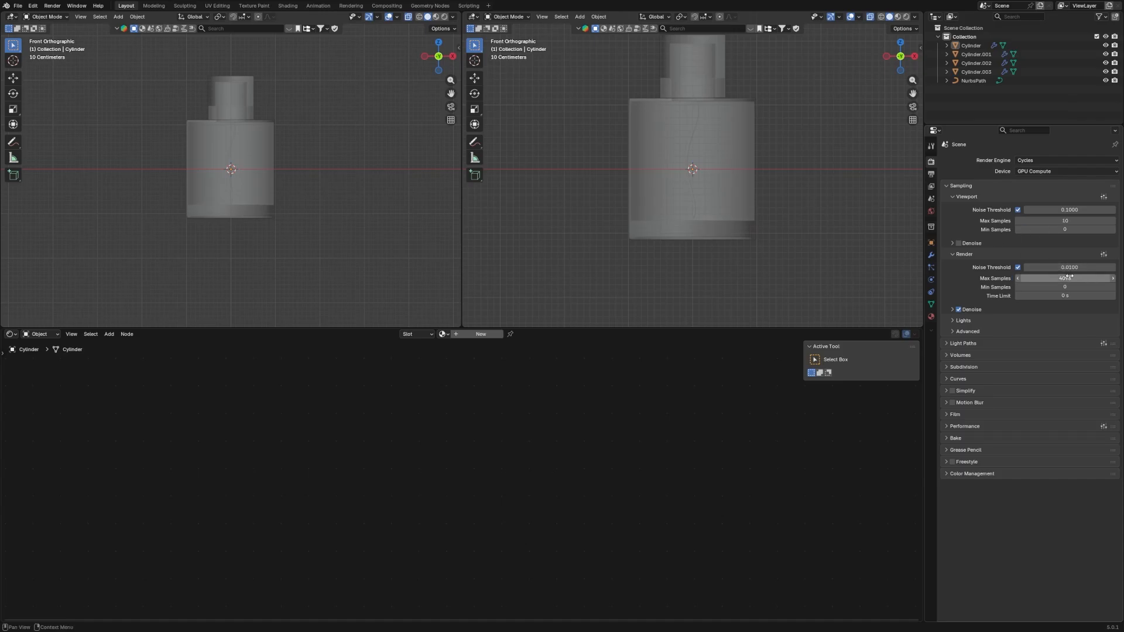
{"action": "type", "text": "120"}
{"action": "key", "text": "Return"}
Frame the whole bottle in one viewport, deselect everything, and switch the other viewport to top view.
{"action": "scroll", "coordinate": [731, 287], "scroll_direction": "down", "scroll_amount": 3}
{"action": "key", "text": "a"}
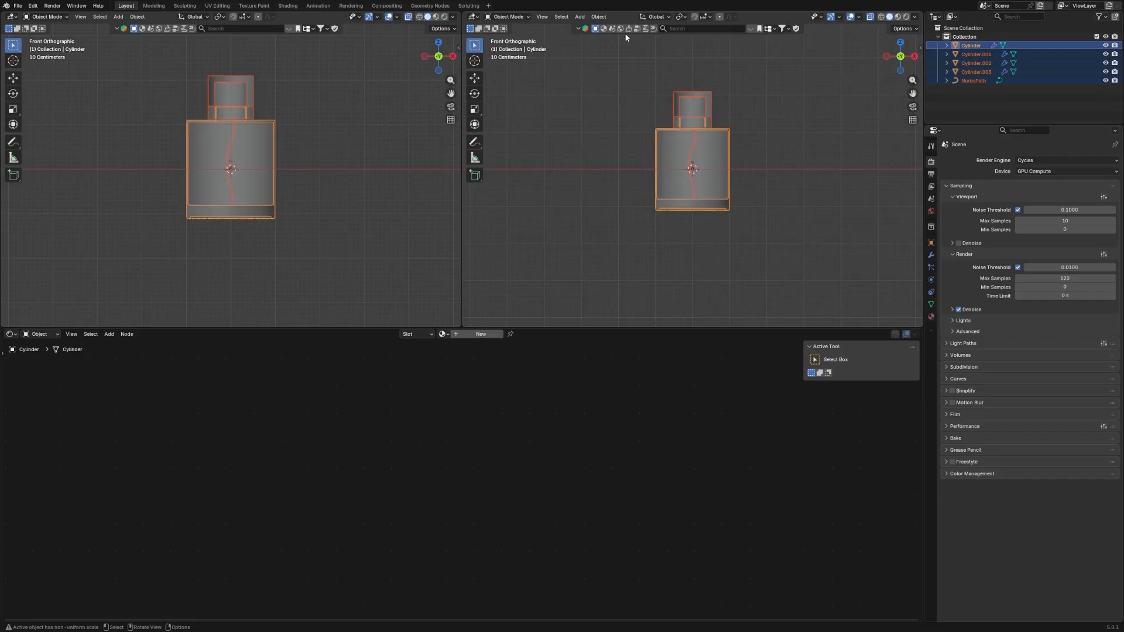
{"action": "key", "text": "KP_Decimal"}
{"action": "key", "text": "alt+a"}
{"action": "key", "text": "grave"}
{"action": "left_click", "coordinate": [363, 111]}
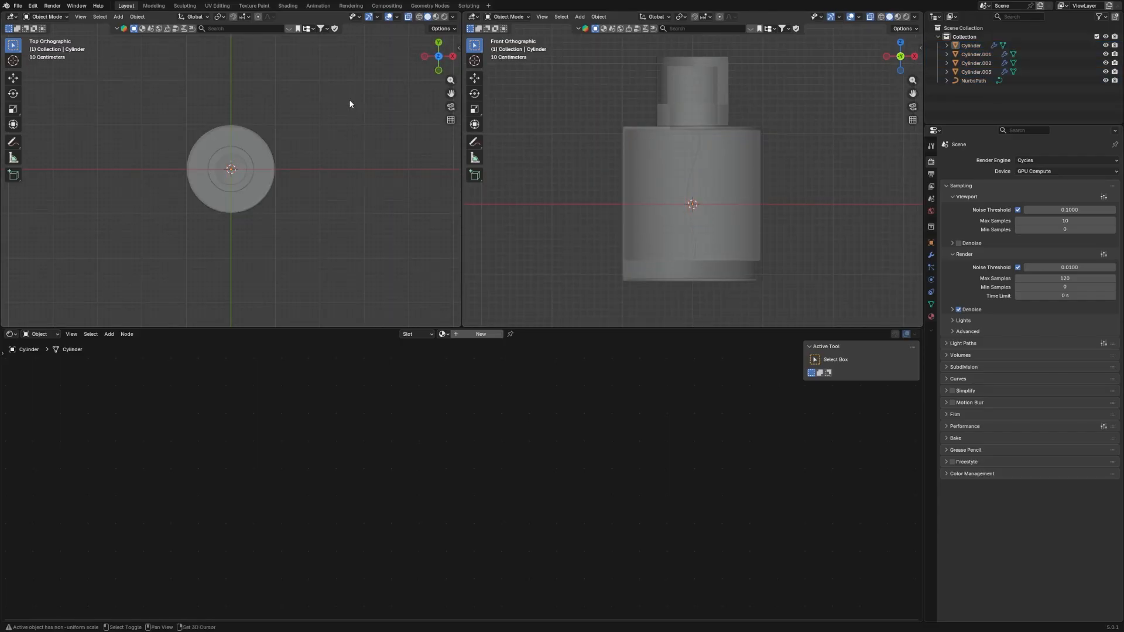
{"action": "key", "text": "shift+a"}
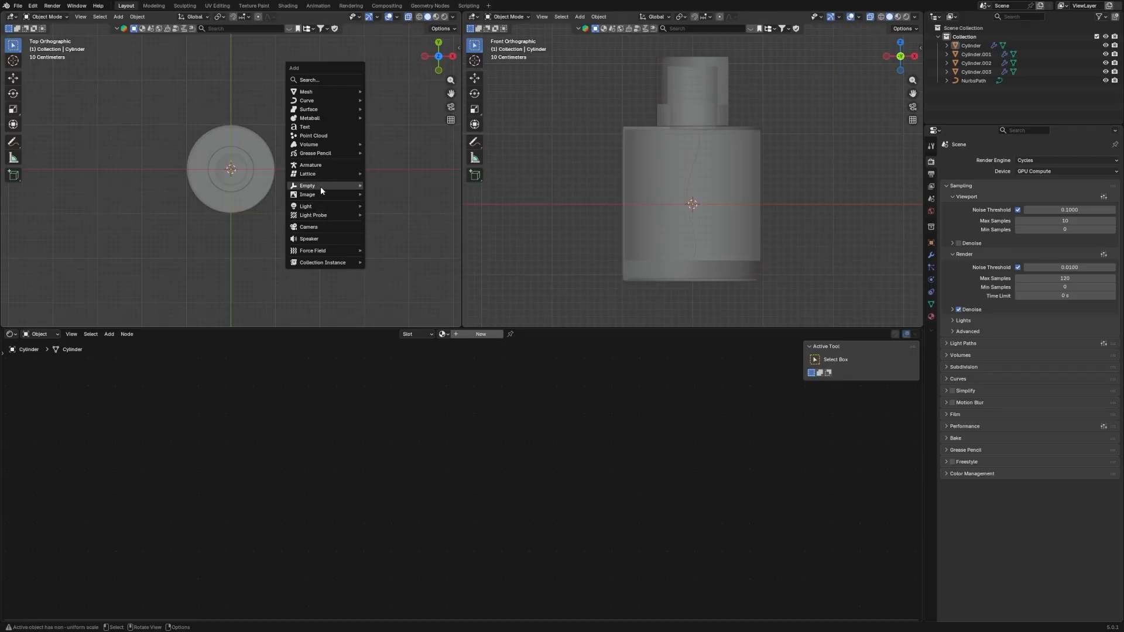
{"action": "mouse_move", "coordinate": [321, 185]}
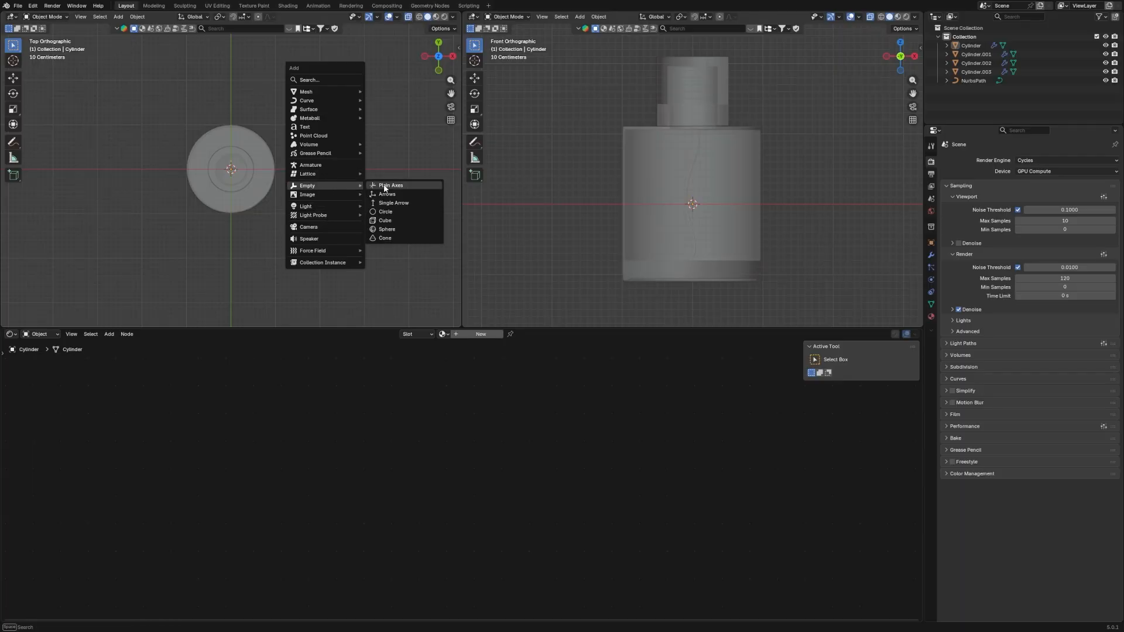
{"action": "left_click", "coordinate": [391, 223]}
{"action": "key", "text": "grave"}
{"action": "scroll", "coordinate": [276, 99], "scroll_direction": "up", "scroll_amount": 2}
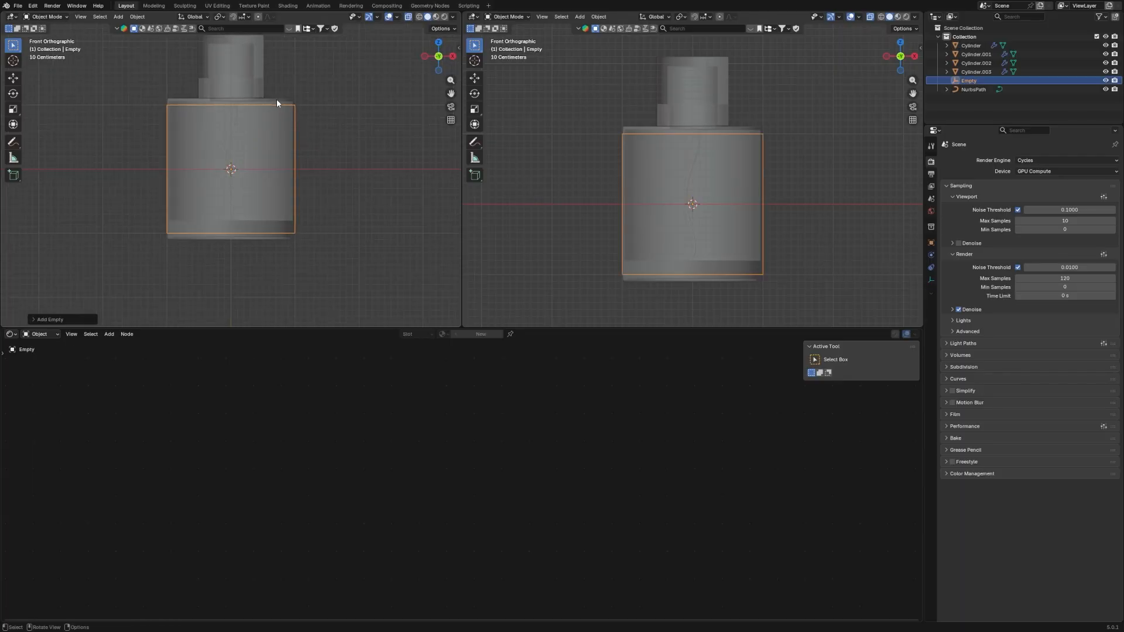
{"action": "scroll", "coordinate": [276, 100], "scroll_direction": "down", "scroll_amount": 2}
{"action": "key", "text": "g"}
{"action": "key", "text": "z"}
{"action": "left_click", "coordinate": [285, 83]}
{"action": "key", "text": "Delete"}
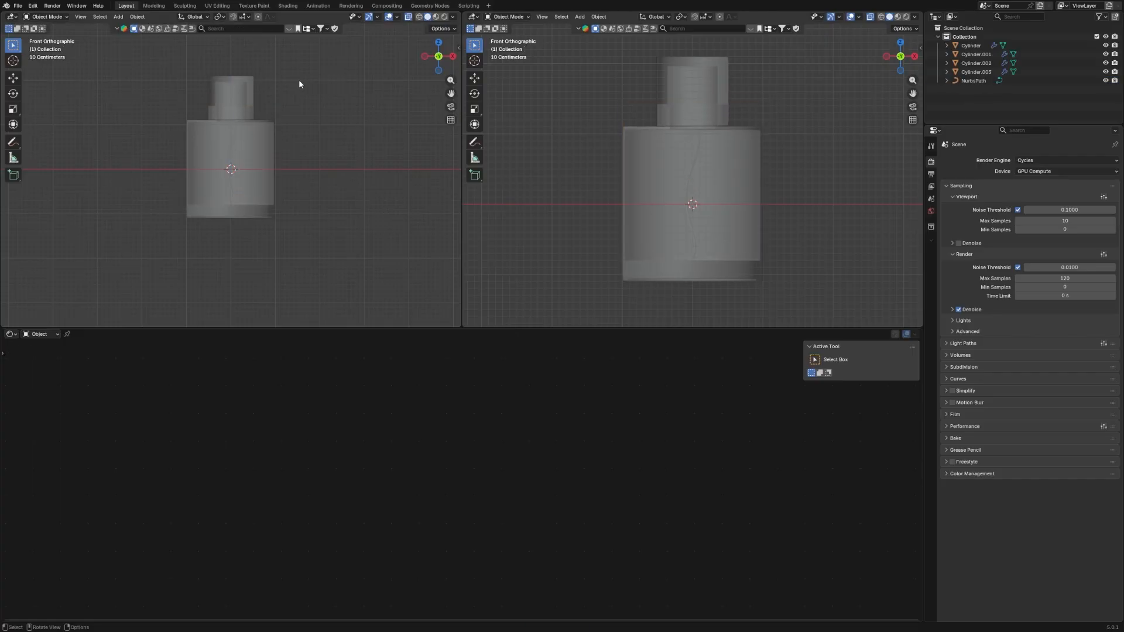
Add a Plain Axes empty and move it down along Z about 1.1 m to the bottle's base.
{"action": "key", "text": "shift+a"}
{"action": "key", "text": "shift+a"}
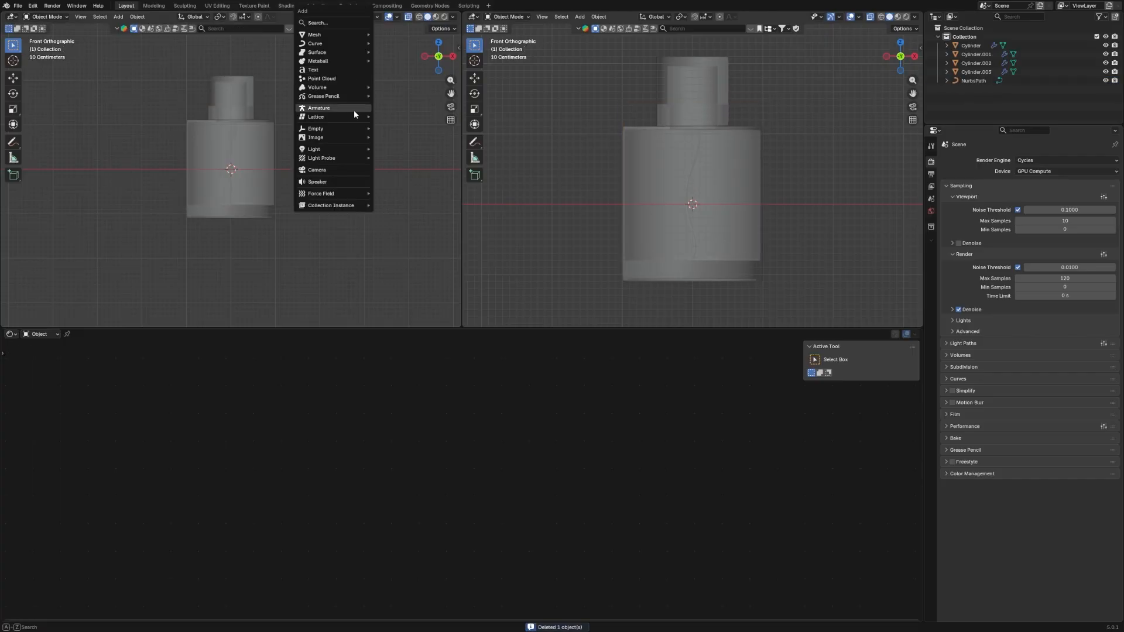
{"action": "mouse_move", "coordinate": [348, 128]}
{"action": "left_click", "coordinate": [384, 130]}
{"action": "key", "text": "g"}
{"action": "key", "text": "z"}
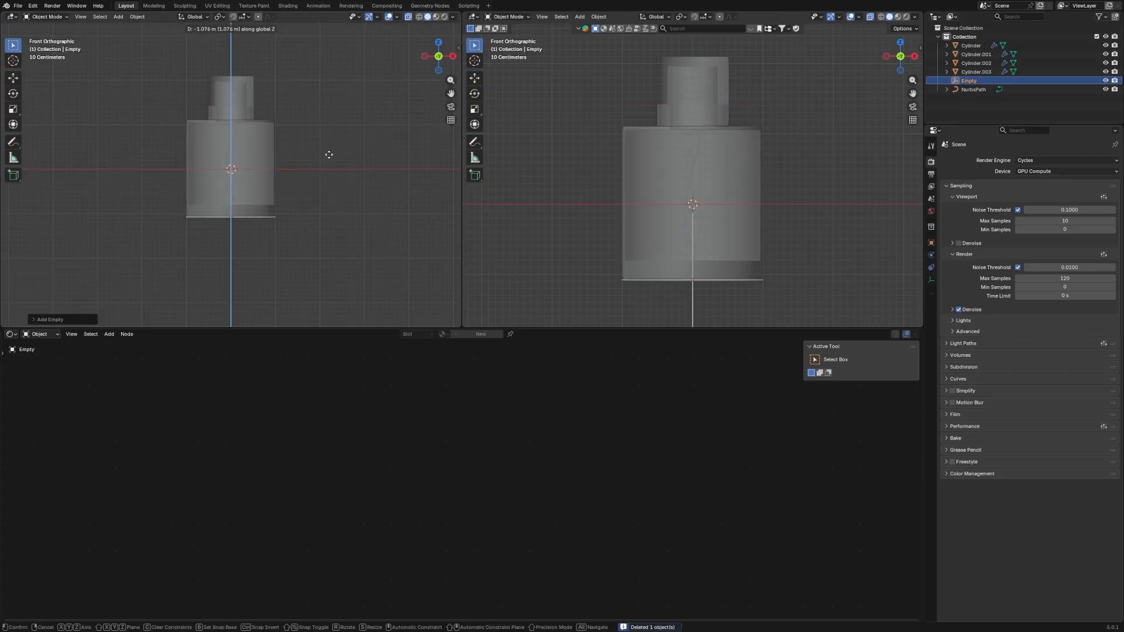
{"action": "left_click", "coordinate": [331, 157]}
Check the empty's alignment with the bottle's underside and scale it up to about 1.2 times its size.
{"action": "key", "text": "grave"}
{"action": "scroll", "coordinate": [388, 215], "scroll_direction": "up", "scroll_amount": 4}
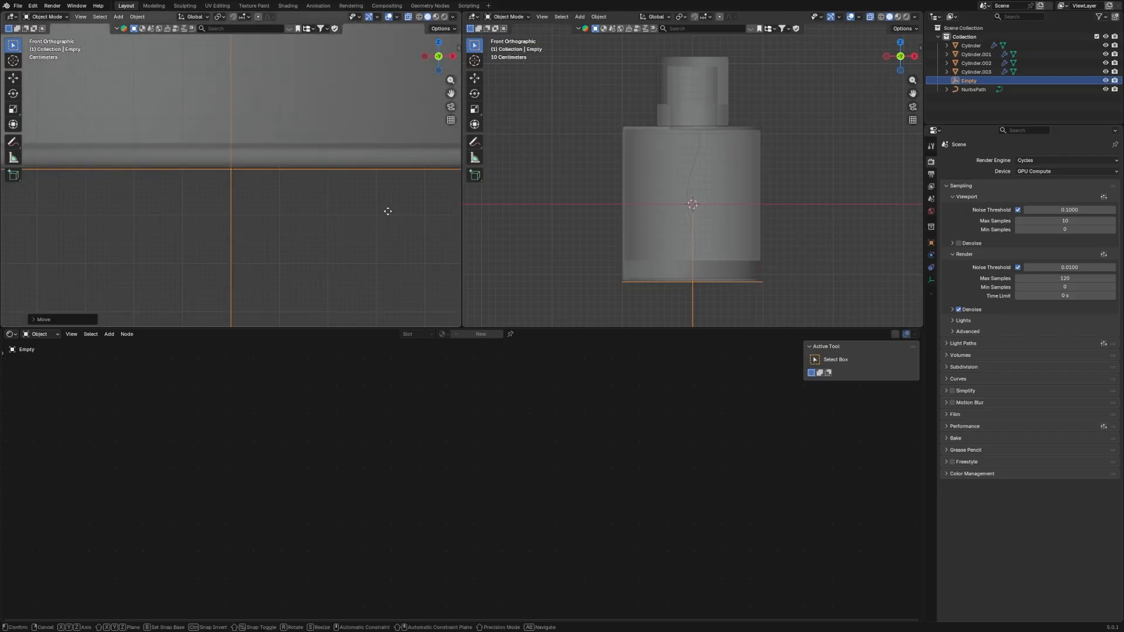
{"action": "key", "text": "s"}
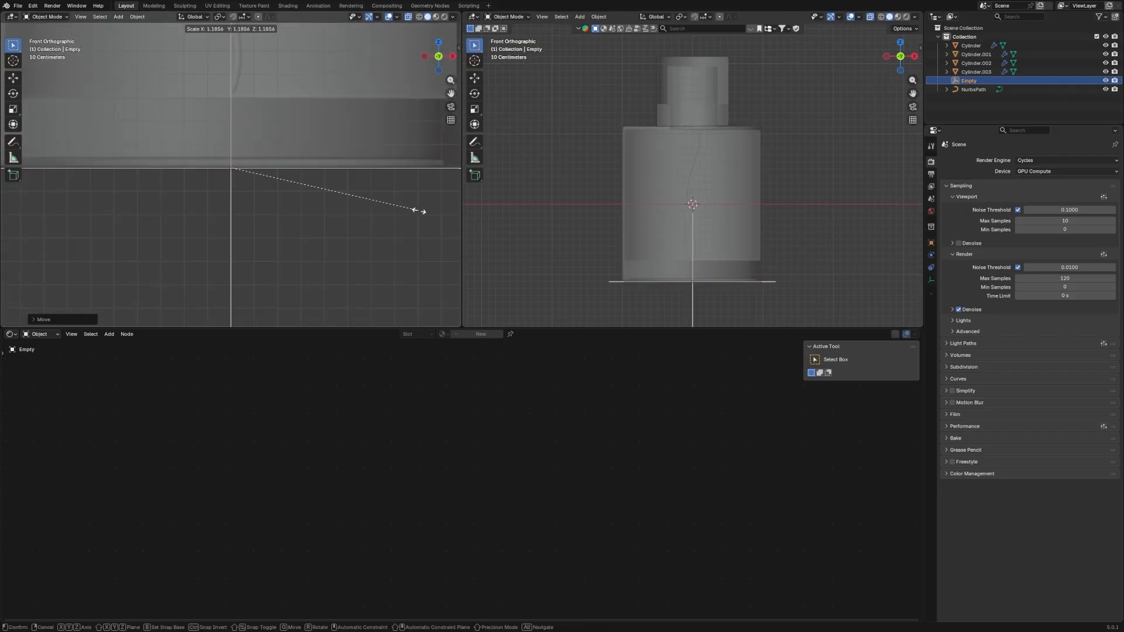
{"action": "left_click", "coordinate": [419, 211]}
Parent all the bottle parts to the empty at the base with the Object option.
{"action": "scroll", "coordinate": [414, 222], "scroll_direction": "down", "scroll_amount": 5}
{"action": "key", "text": "a"}
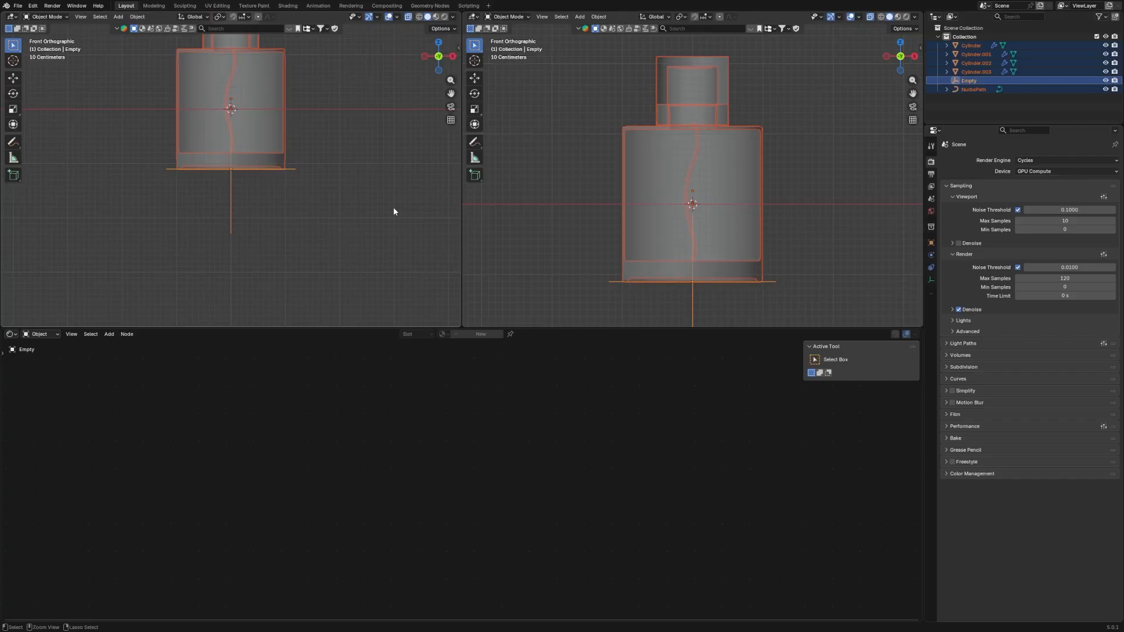
{"action": "key", "text": "ctrl+p"}
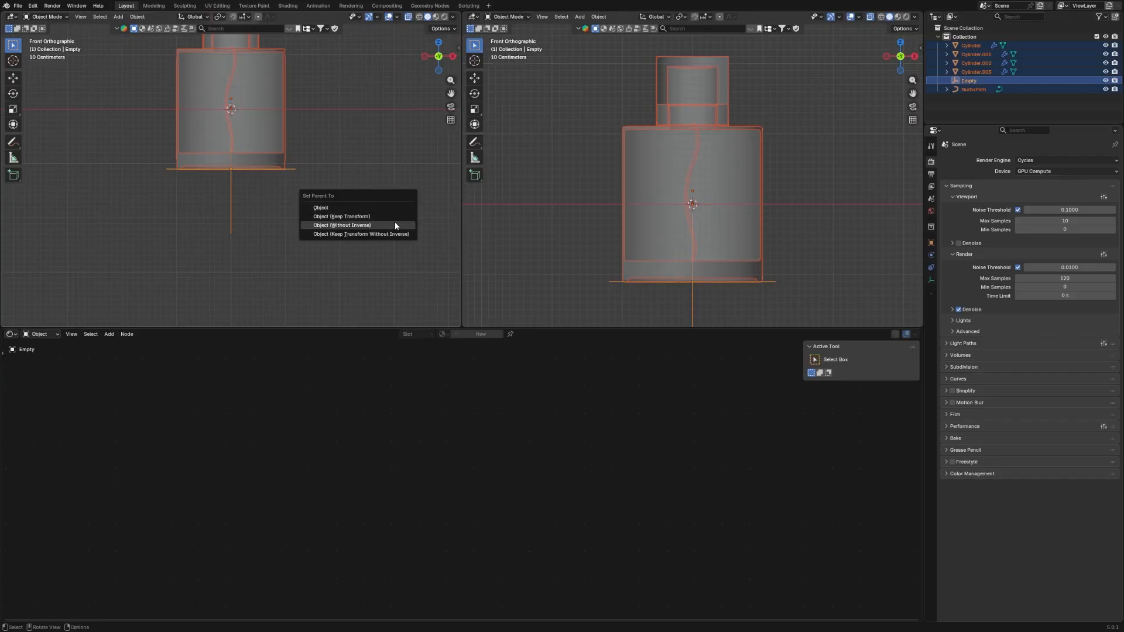
{"action": "left_click", "coordinate": [396, 225]}
{"action": "left_click", "coordinate": [392, 207]}
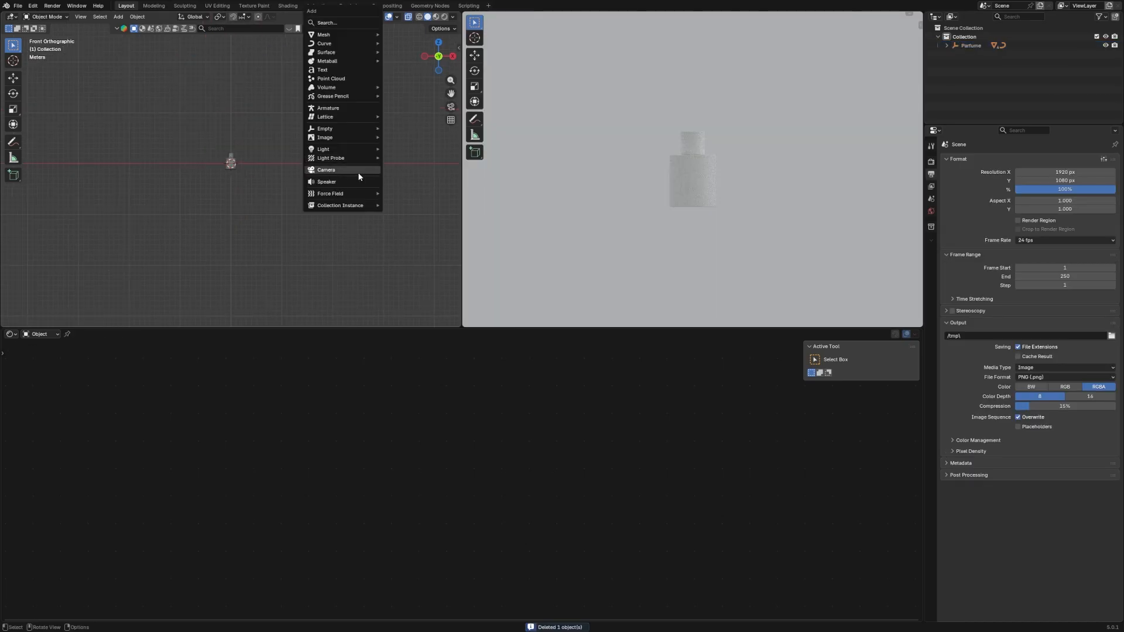
Add a camera, move it along the negative Y axis in front of the bottle, and enlarge its display size.
{"action": "left_click", "coordinate": [358, 171]}
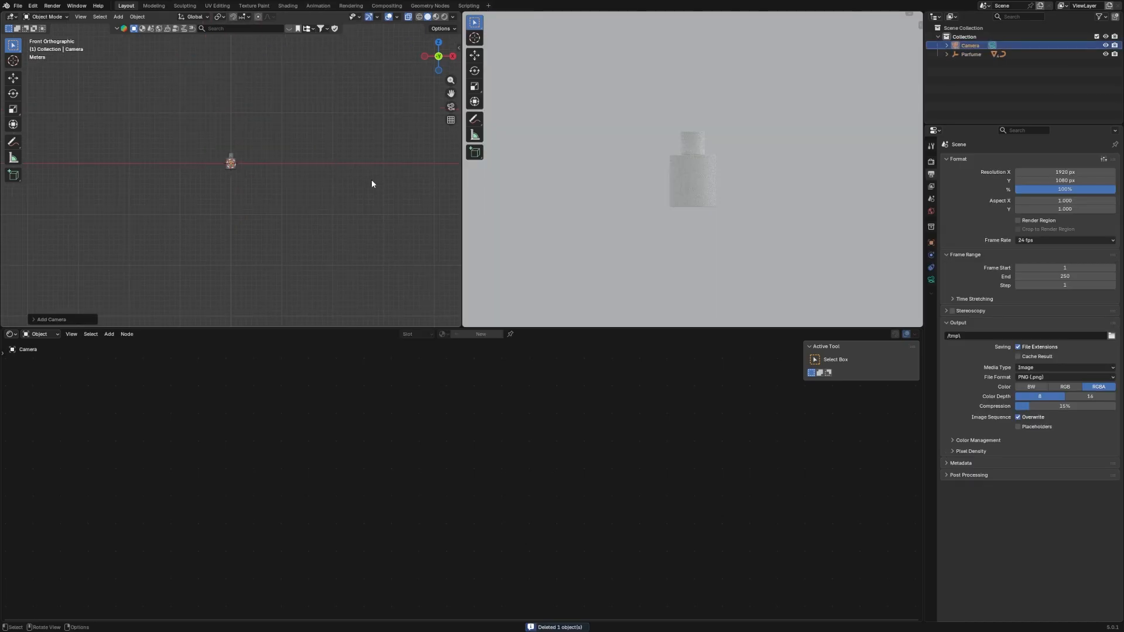
{"action": "middle_click_drag", "start_coordinate": [371, 179], "coordinate": [343, 202]}
{"action": "key", "text": "g"}
{"action": "key", "text": "y"}
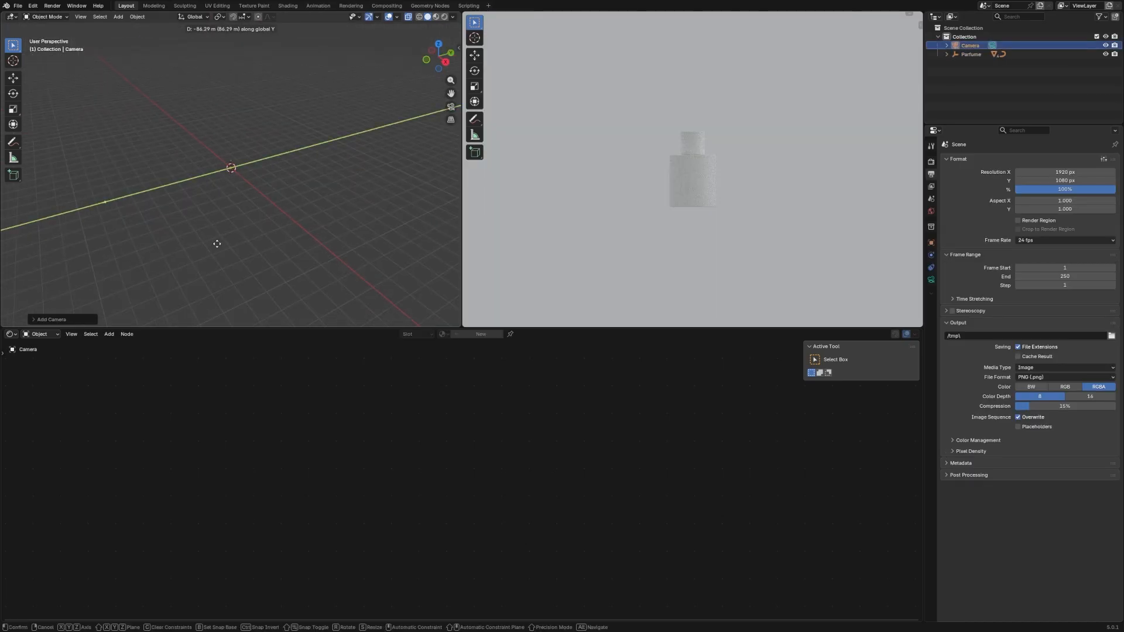
{"action": "key", "text": "s"}
{"action": "left_click", "coordinate": [534, 243]}
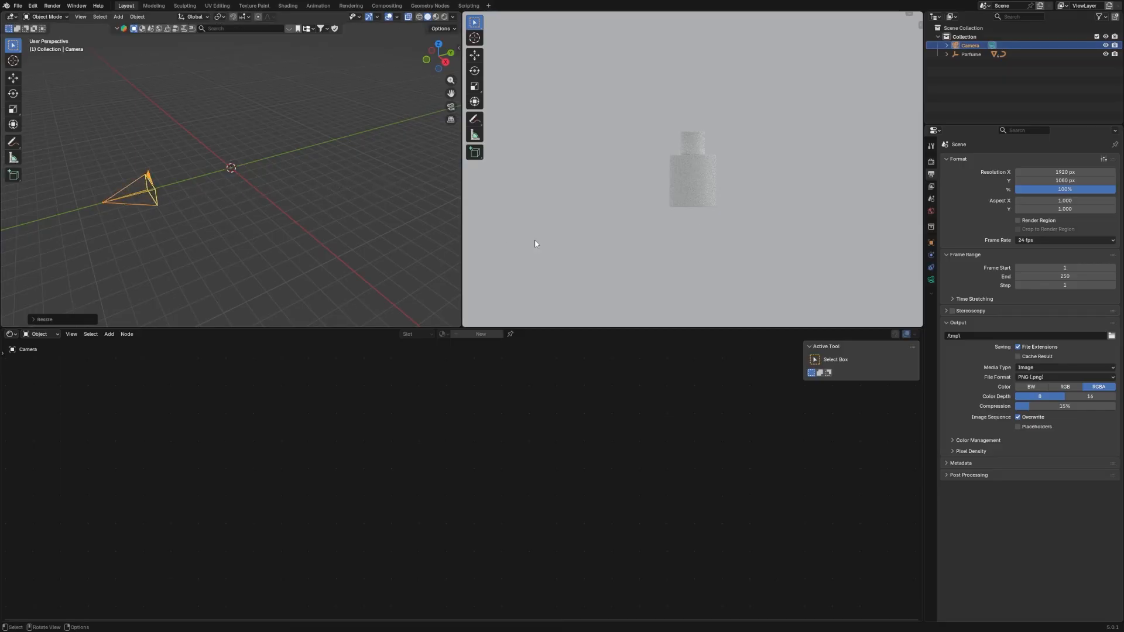
{"action": "key", "text": "g"}
{"action": "key", "text": "y"}
{"action": "left_click", "coordinate": [392, 223]}
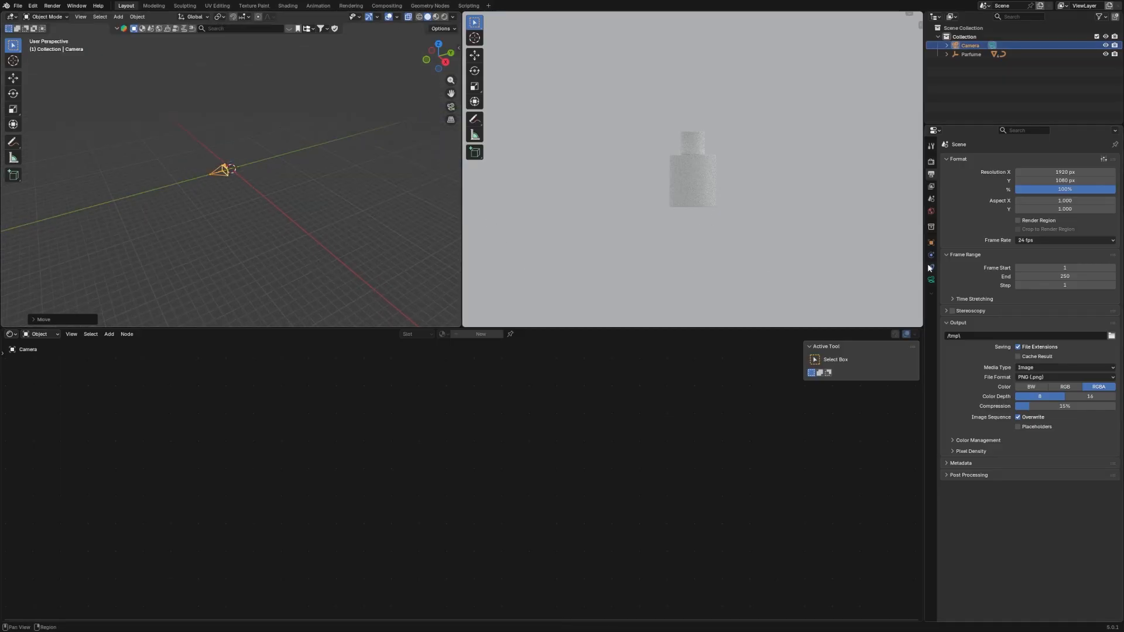
Set the camera's lens type to Orthographic and look through the camera in the rendered viewport.
{"action": "left_click", "coordinate": [930, 279]}
{"action": "left_click", "coordinate": [1053, 188]}
{"action": "left_click", "coordinate": [1052, 206]}
{"action": "key", "text": "KP_0"}
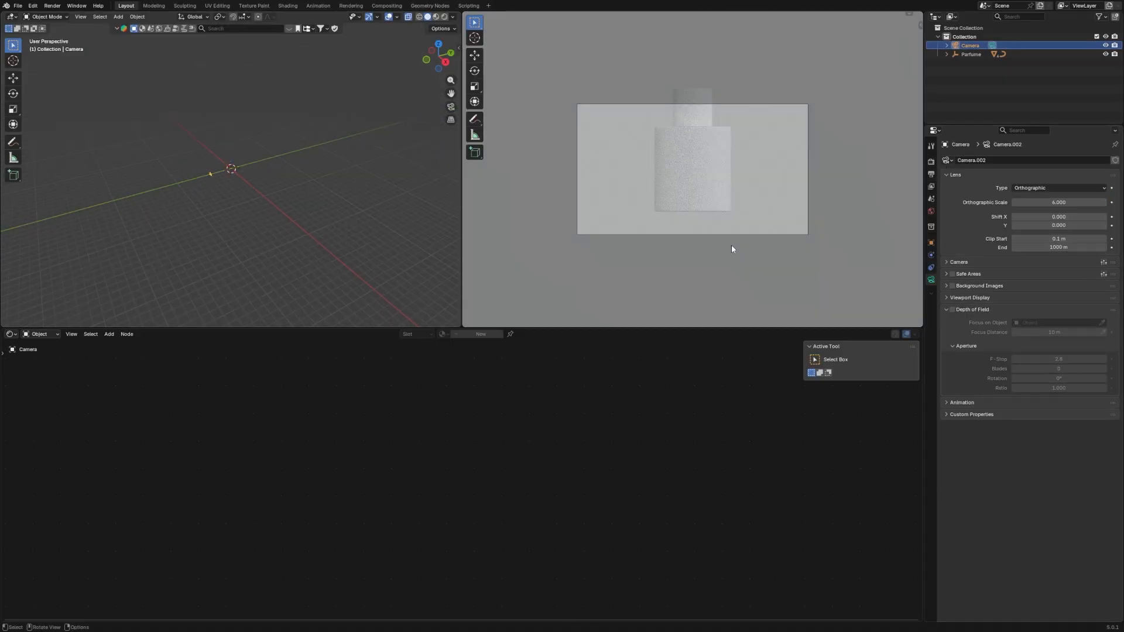
Change the camera's lens type to Perspective with a focal length of 120 mm.
{"action": "left_click", "coordinate": [1054, 188]}
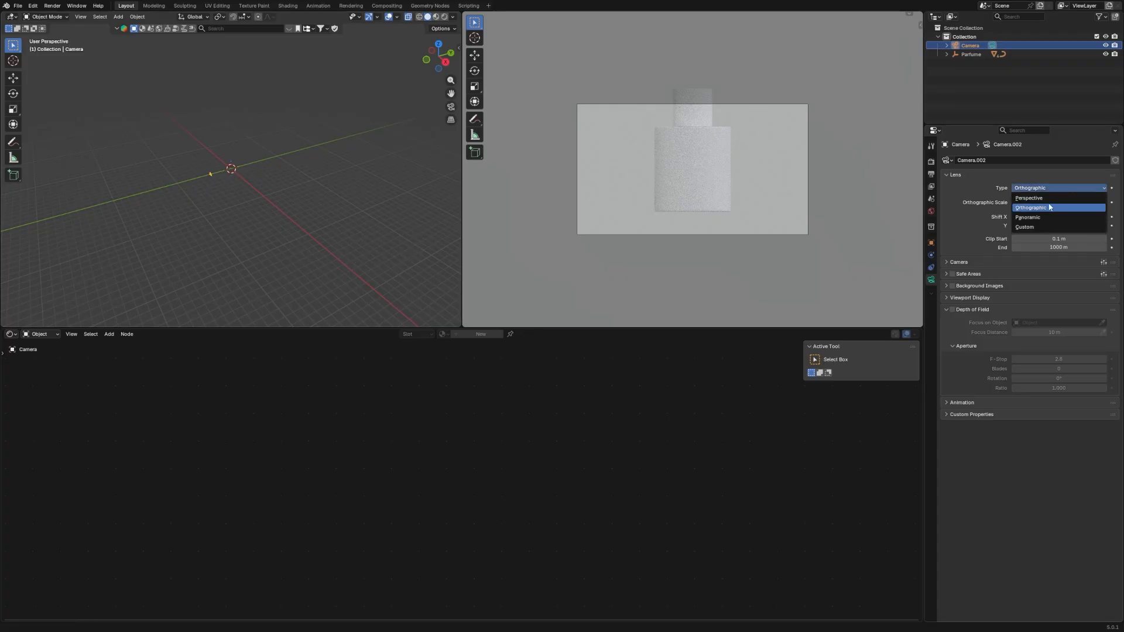
{"action": "left_click", "coordinate": [1058, 199]}
{"action": "left_click", "coordinate": [1059, 202]}
{"action": "type", "text": "12"}
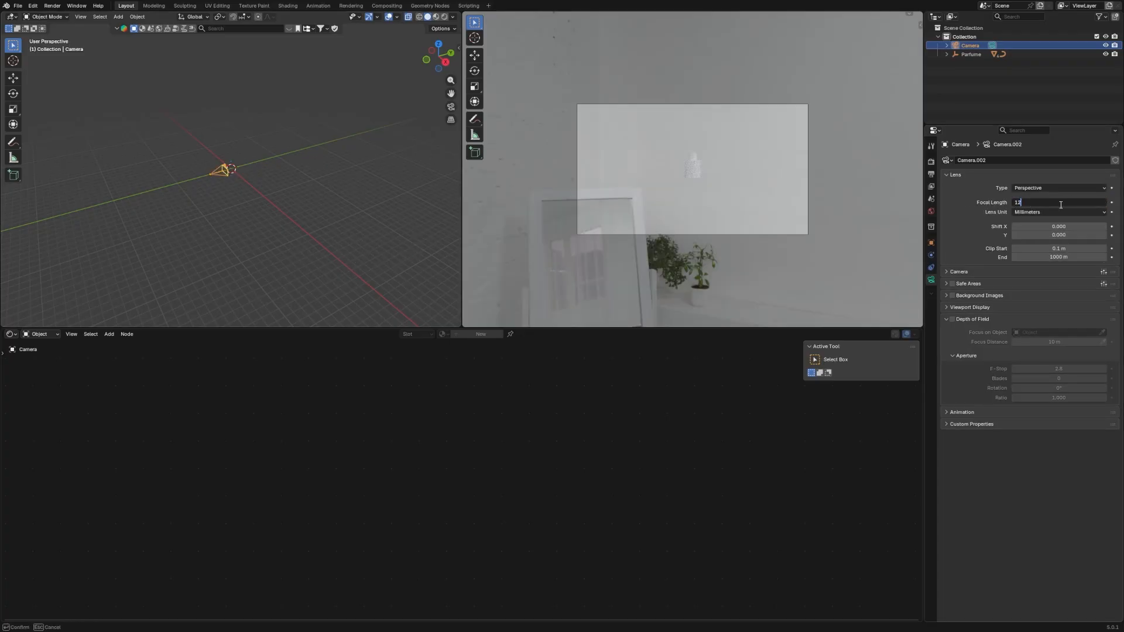
{"action": "type", "text": "9"}
{"action": "key", "text": "Return"}
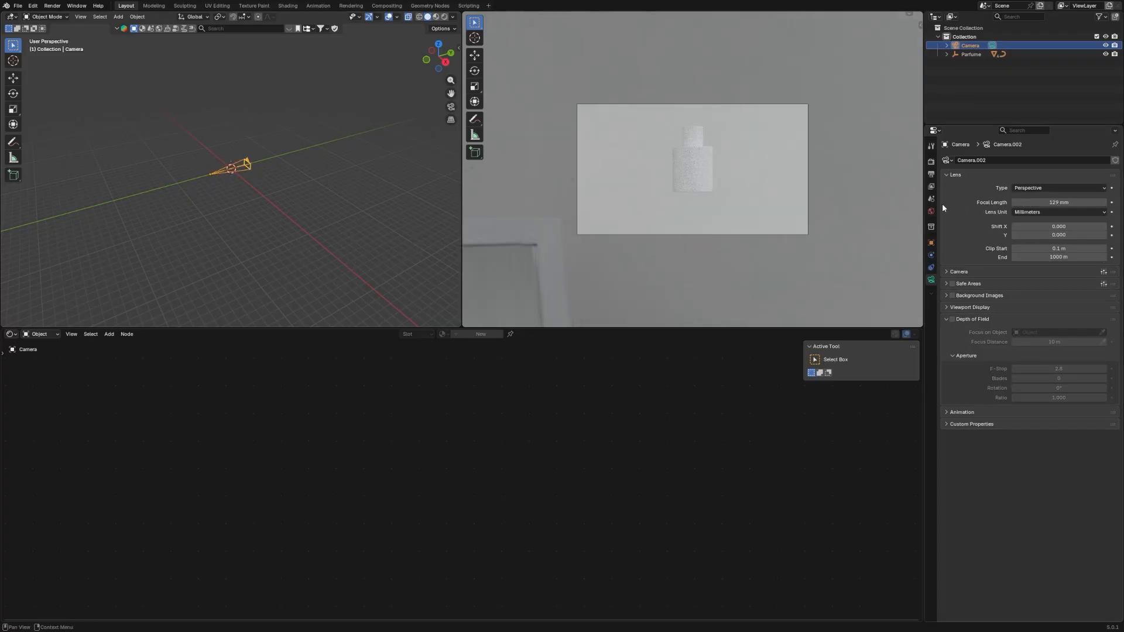
{"action": "left_click", "coordinate": [1056, 205]}
{"action": "key", "text": "Return"}
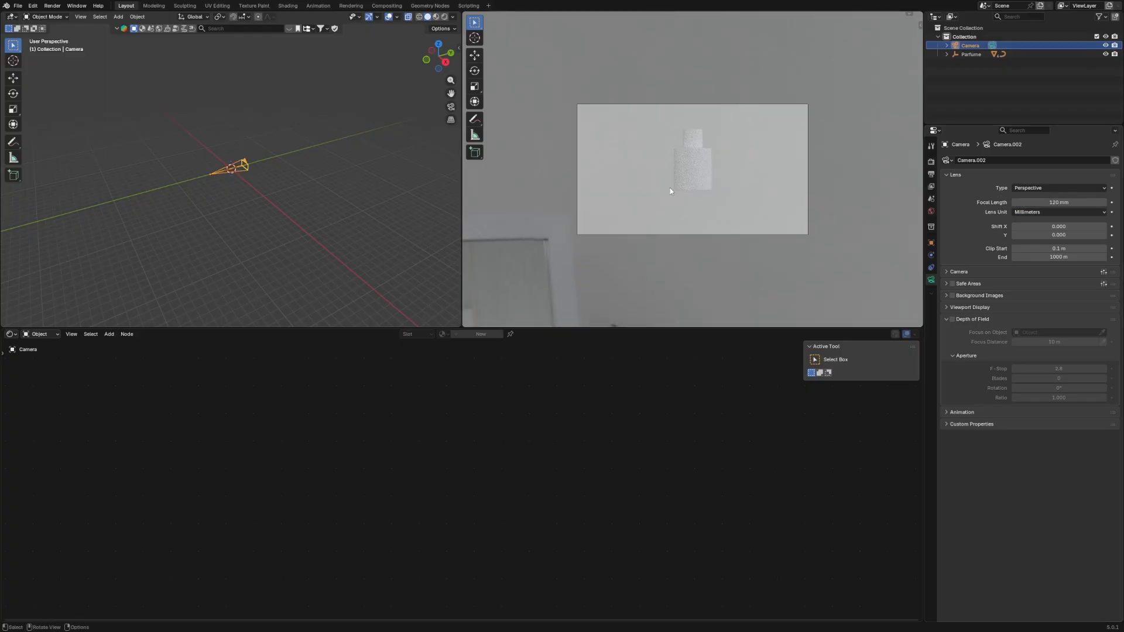
In front view, move the camera slightly up along the Z axis to reframe the bottle.
{"action": "key", "text": "KP_1"}
{"action": "scroll", "coordinate": [326, 146], "scroll_direction": "up", "scroll_amount": 8}
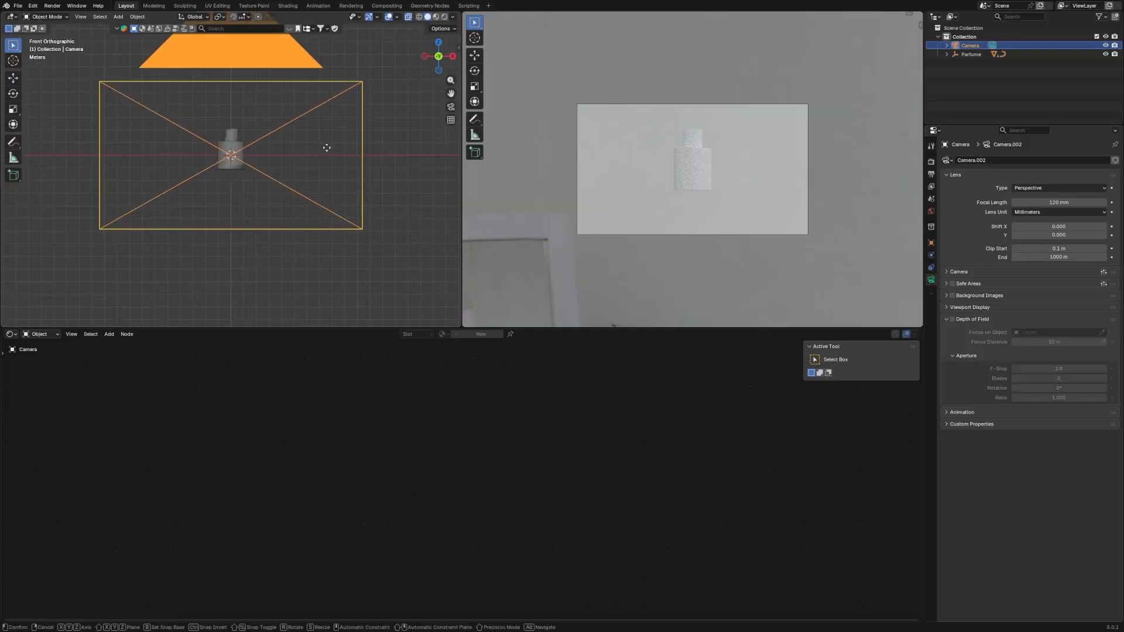
{"action": "key", "text": "g"}
{"action": "key", "text": "z"}
{"action": "left_click", "coordinate": [328, 141]}
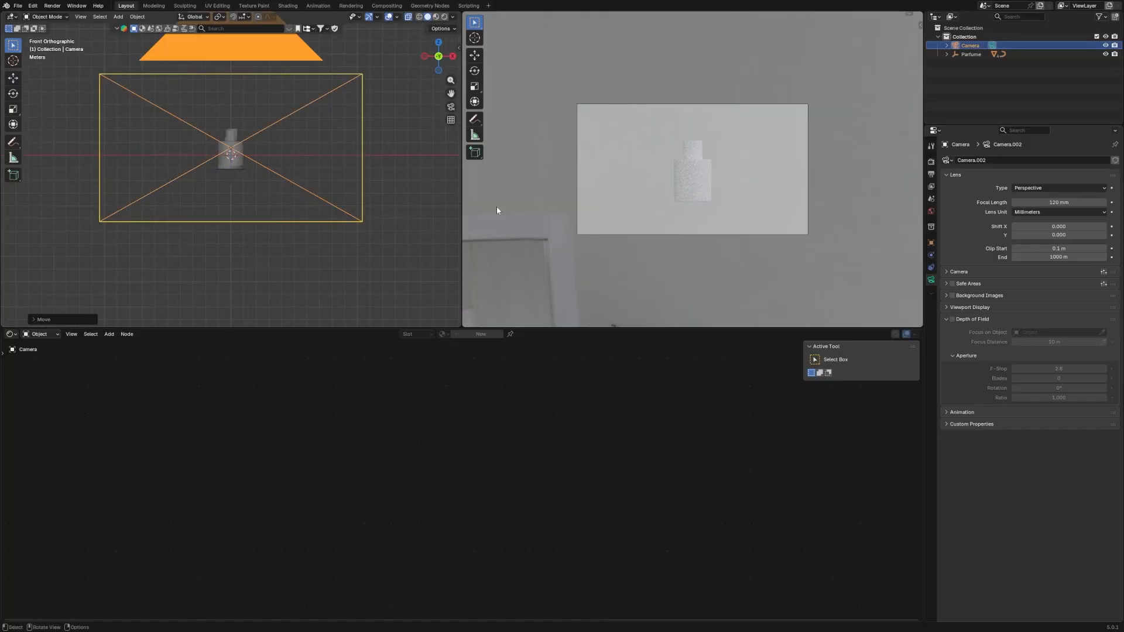
Turn on the Transparent film option in the render settings and deselect the camera.
{"action": "left_click", "coordinate": [931, 161]}
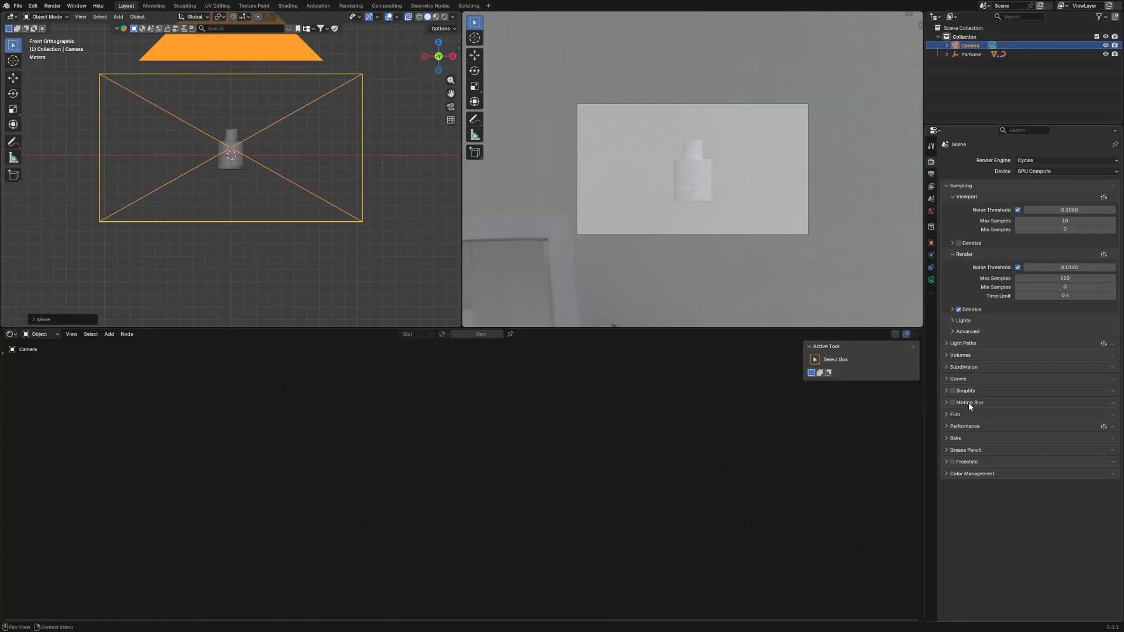
{"action": "left_click", "coordinate": [957, 415]}
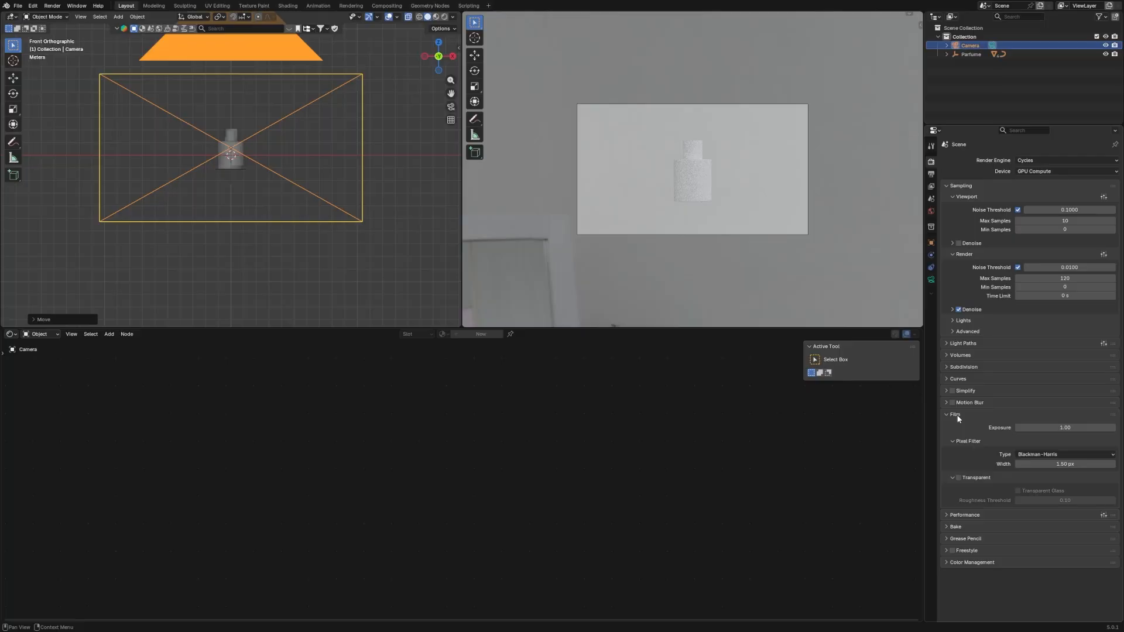
{"action": "left_click", "coordinate": [965, 479]}
{"action": "left_click", "coordinate": [785, 258]}
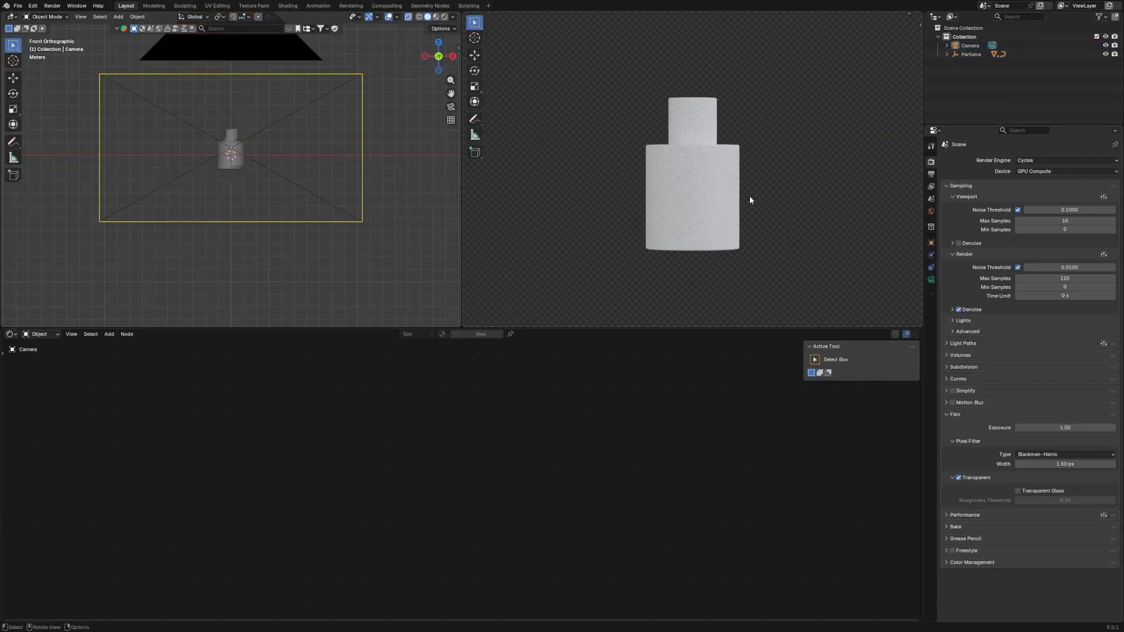
Select the bottle's glass body, frame it in front view, and give it a new material.
{"action": "left_click", "coordinate": [684, 273]}
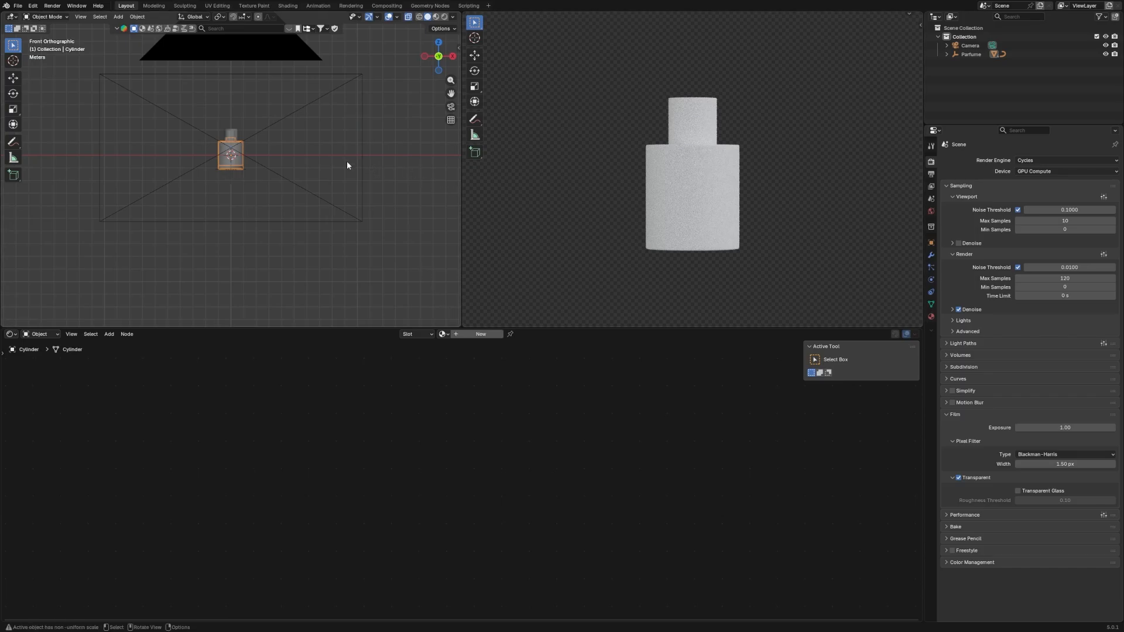
{"action": "middle_click_drag", "start_coordinate": [347, 160], "coordinate": [375, 220]}
{"action": "key", "text": "KP_1"}
{"action": "key", "text": "KP_Decimal"}
{"action": "scroll", "coordinate": [326, 151], "scroll_direction": "down", "scroll_amount": 5}
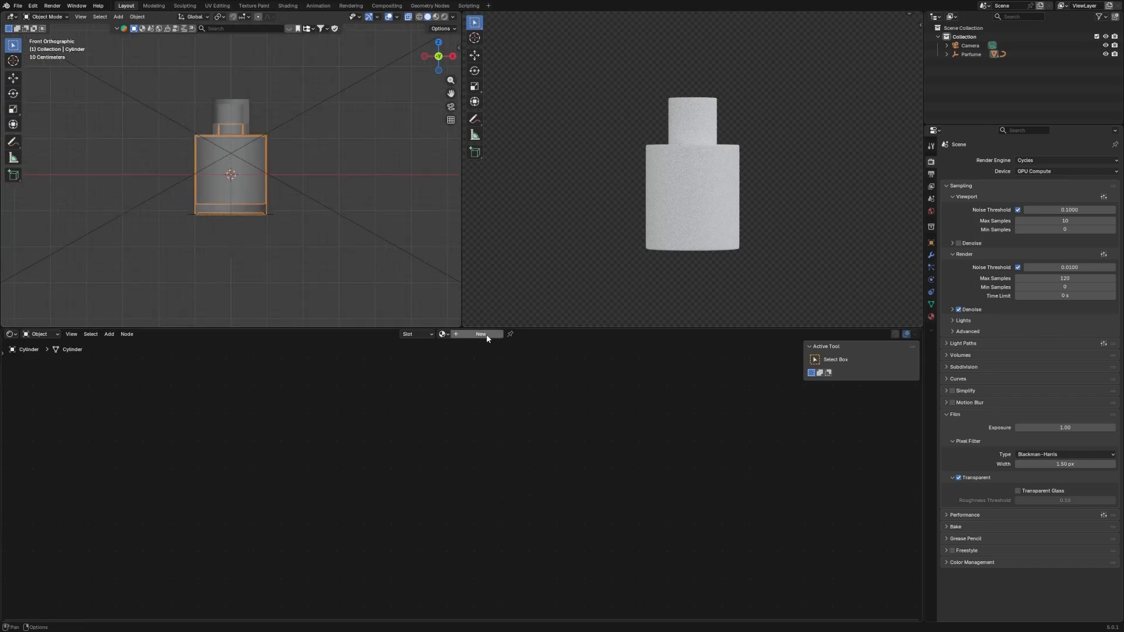
{"action": "left_click", "coordinate": [487, 335]}
Replace the material's Principled BSDF with a Glass BSDF node connected to the Material Output's Surface.
{"action": "middle_click_drag", "start_coordinate": [550, 469], "coordinate": [657, 501]}
{"action": "scroll", "coordinate": [620, 482], "scroll_direction": "up", "scroll_amount": 5}
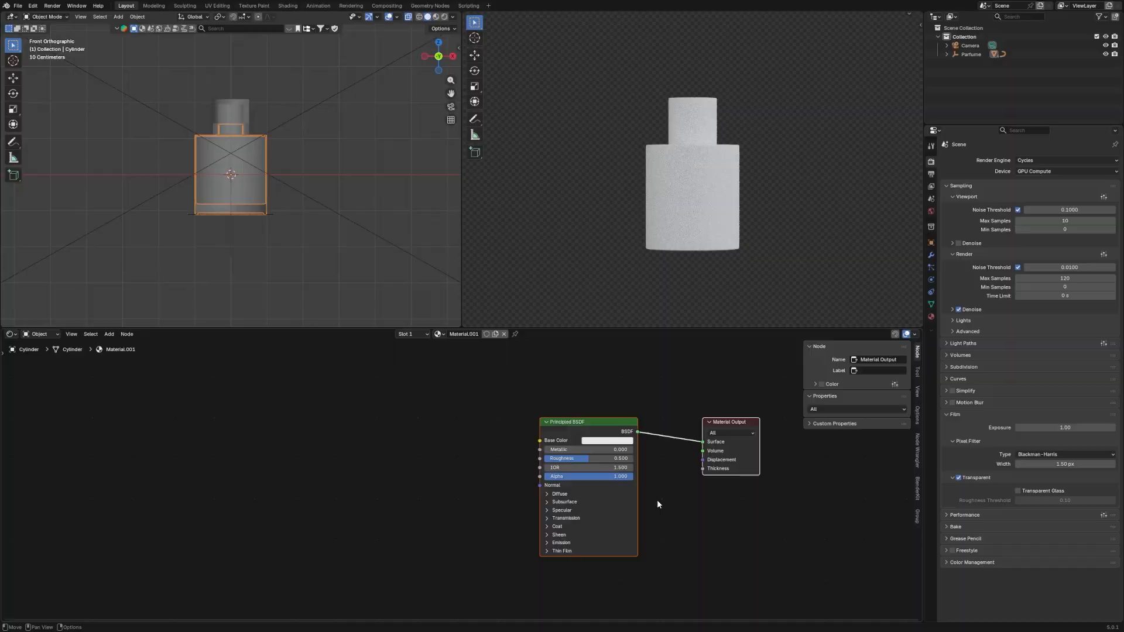
{"action": "left_click", "coordinate": [586, 422]}
{"action": "key", "text": "x"}
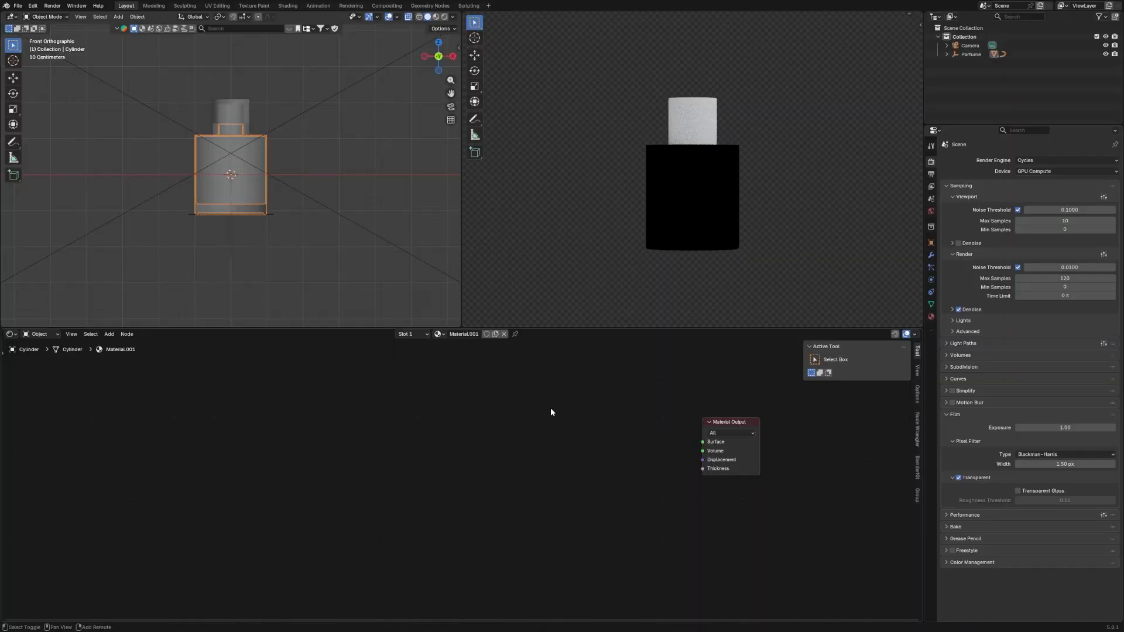
{"action": "key", "text": "shift+a"}
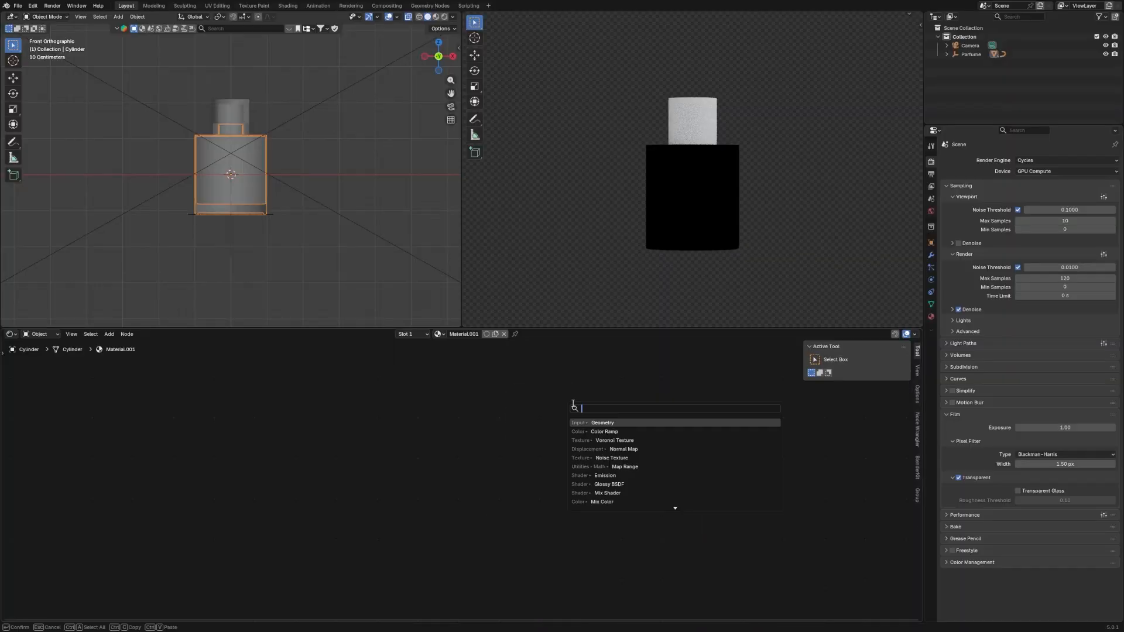
{"action": "type", "text": "gl"}
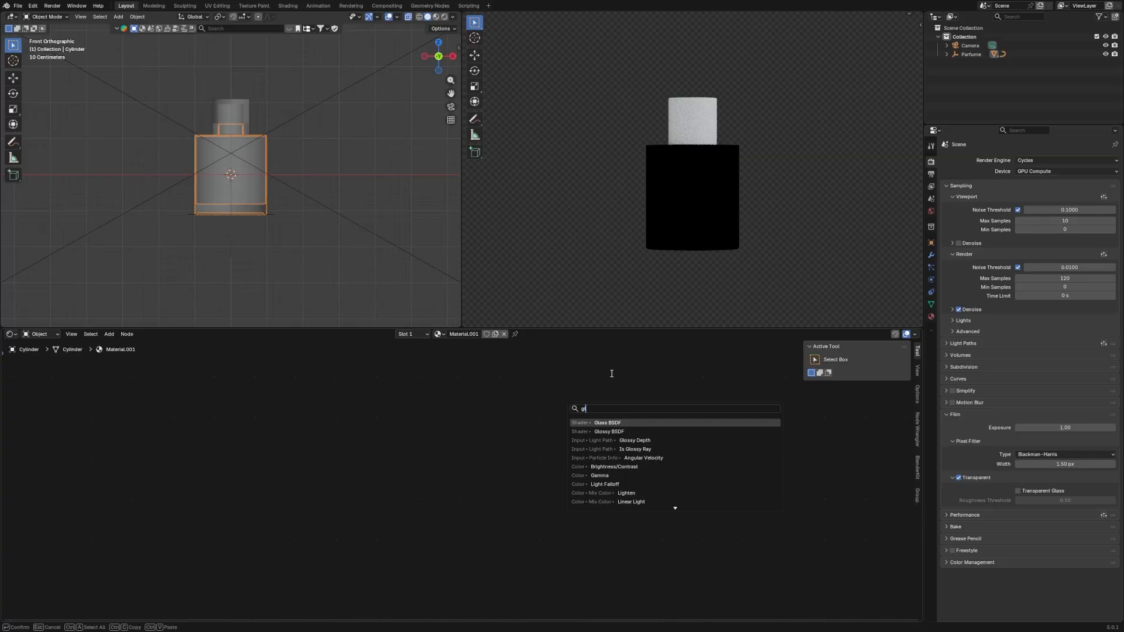
{"action": "key", "text": "BackSpace"}
{"action": "key", "text": "BackSpace"}
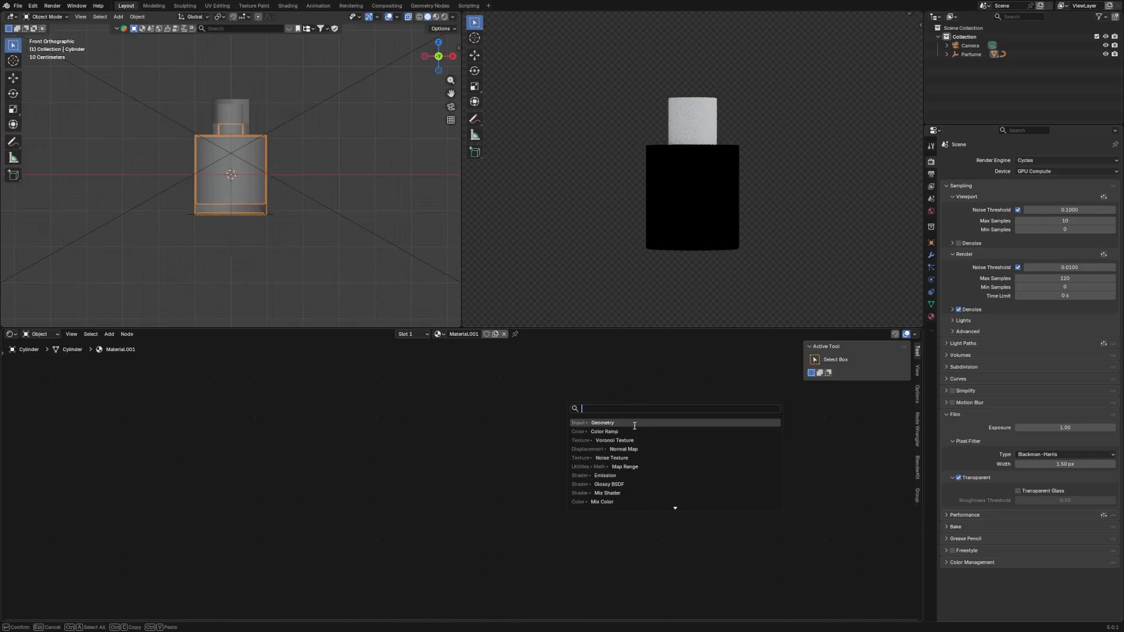
{"action": "type", "text": "gl"}
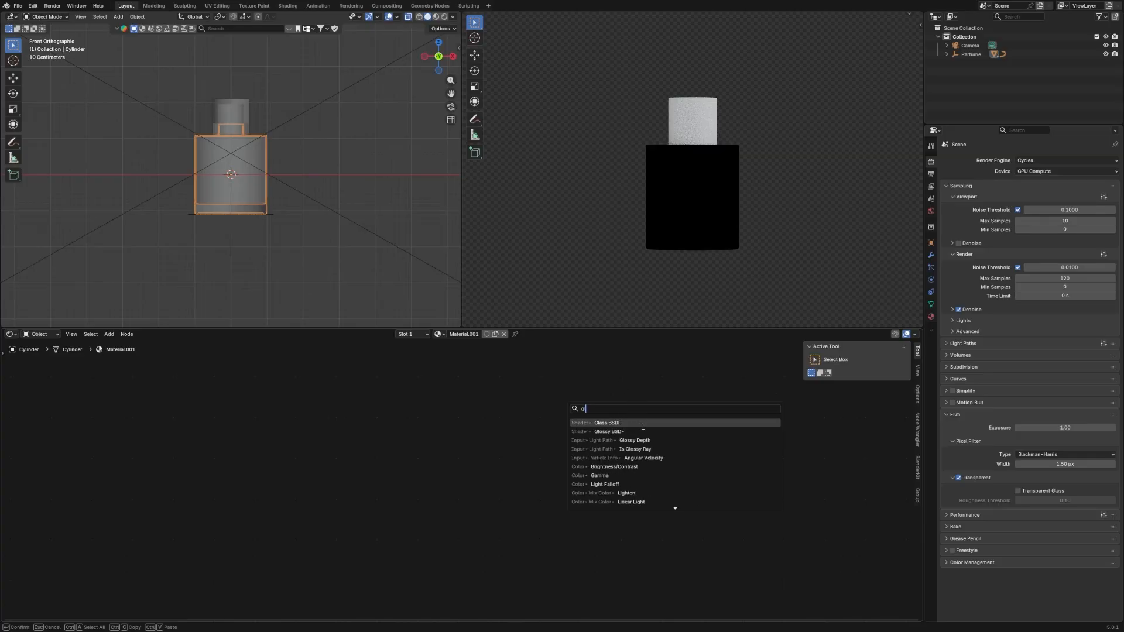
{"action": "left_click", "coordinate": [642, 423]}
{"action": "left_click", "coordinate": [542, 448]}
{"action": "left_click_drag", "start_coordinate": [511, 439], "coordinate": [695, 443]}
Reselect the bottle's glass body and set its Glass BSDF roughness to 0.2.
{"action": "left_click", "coordinate": [776, 269]}
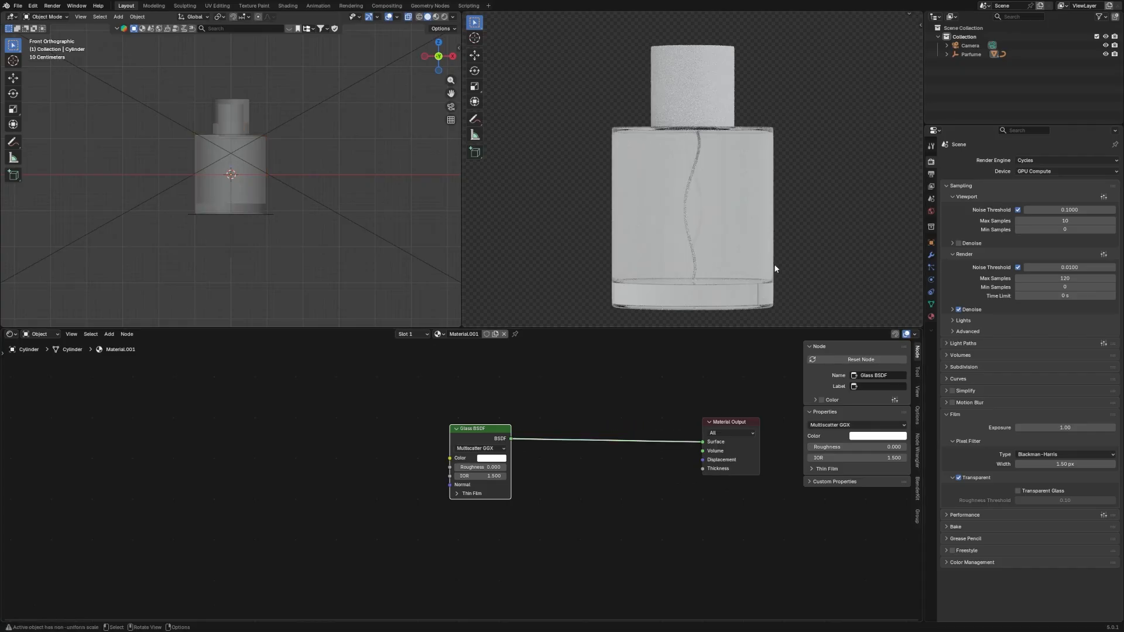
{"action": "left_click", "coordinate": [760, 296]}
{"action": "middle_click_drag", "start_coordinate": [504, 479], "coordinate": [552, 474]}
{"action": "scroll", "coordinate": [553, 474], "scroll_direction": "up", "scroll_amount": 3}
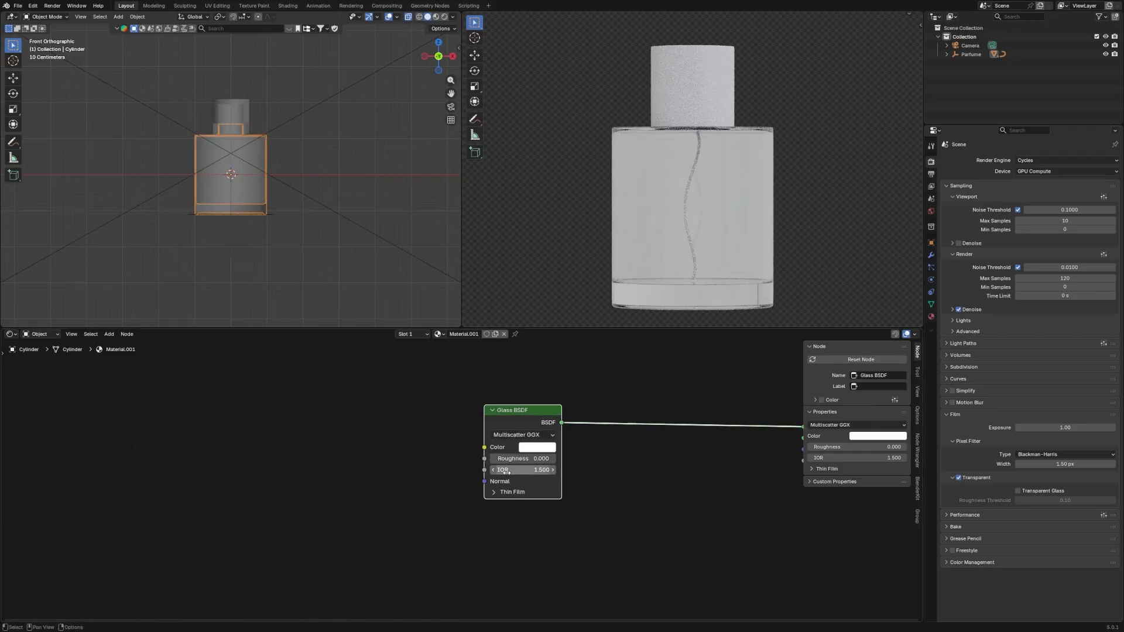
{"action": "left_click_drag", "start_coordinate": [507, 459], "coordinate": [577, 473]}
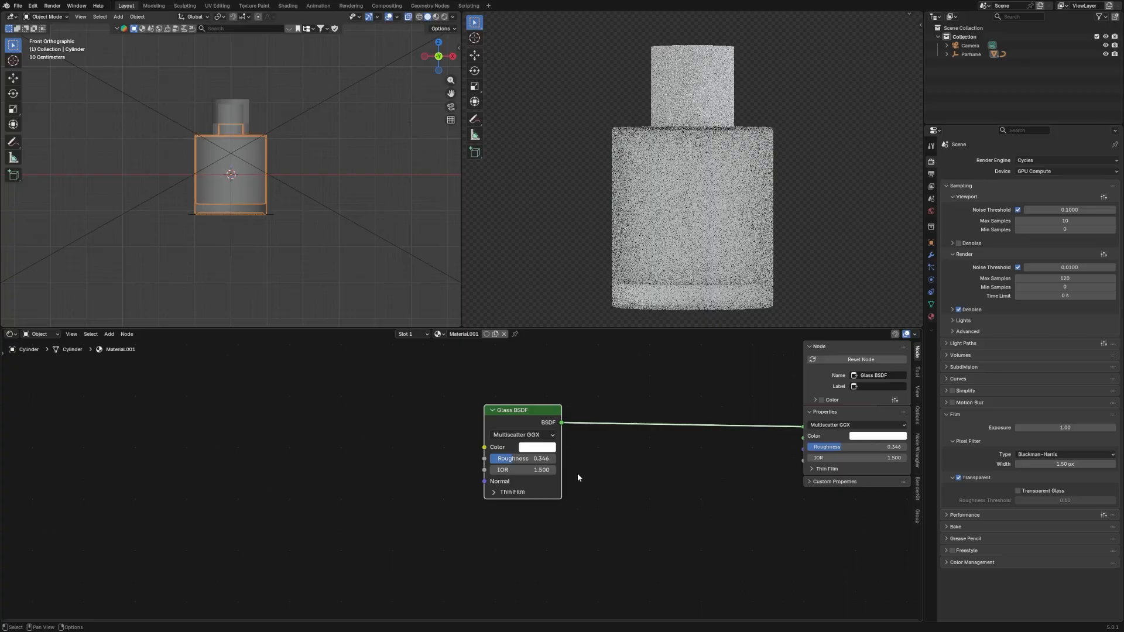
{"action": "double_click", "coordinate": [519, 458]}
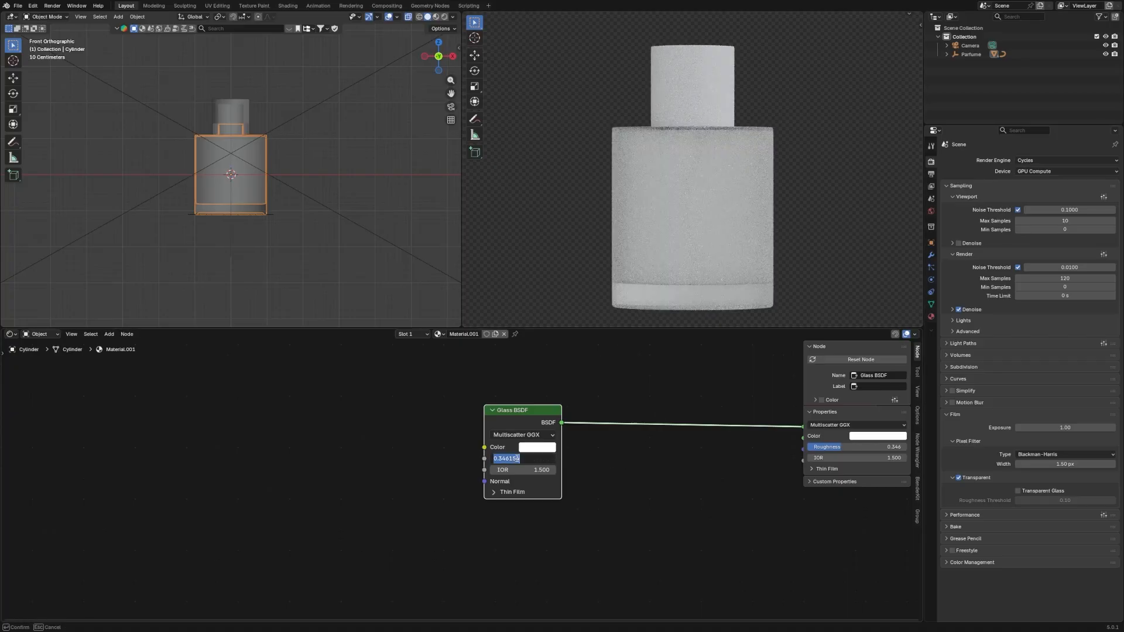
{"action": "key", "text": "BackSpace"}
{"action": "key", "text": "Return"}
Reduce the Glass BSDF's roughness to about 0.146, and try a different IOR before undoing that change.
{"action": "scroll", "coordinate": [670, 260], "scroll_direction": "up", "scroll_amount": 1}
{"action": "right_click", "coordinate": [669, 256]}
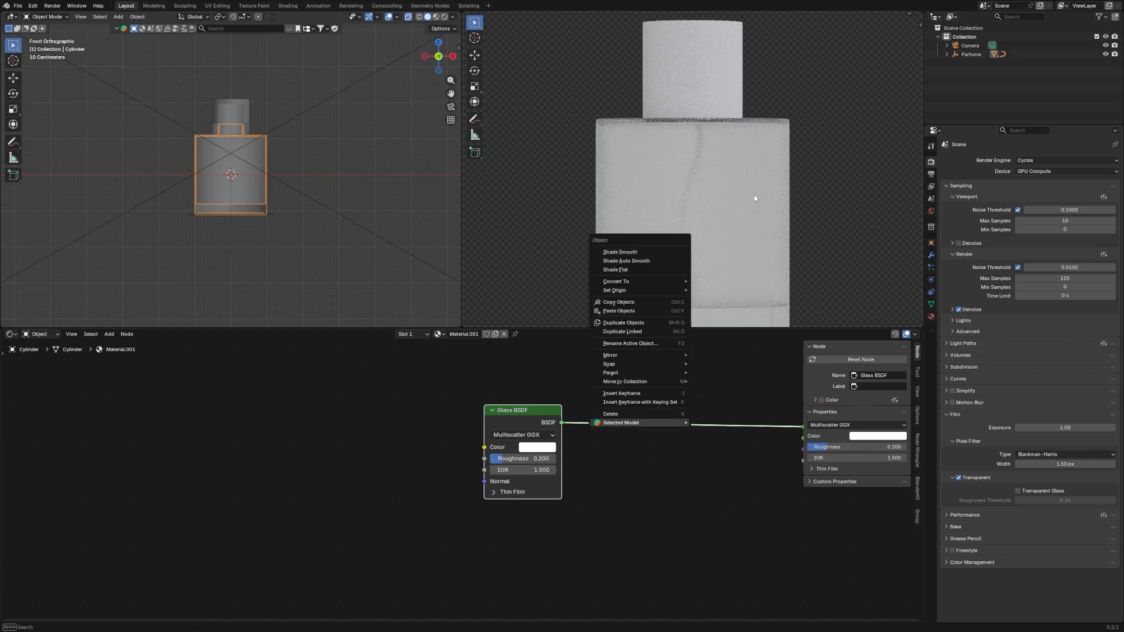
{"action": "key", "text": "Escape"}
{"action": "scroll", "coordinate": [596, 145], "scroll_direction": "up", "scroll_amount": 4}
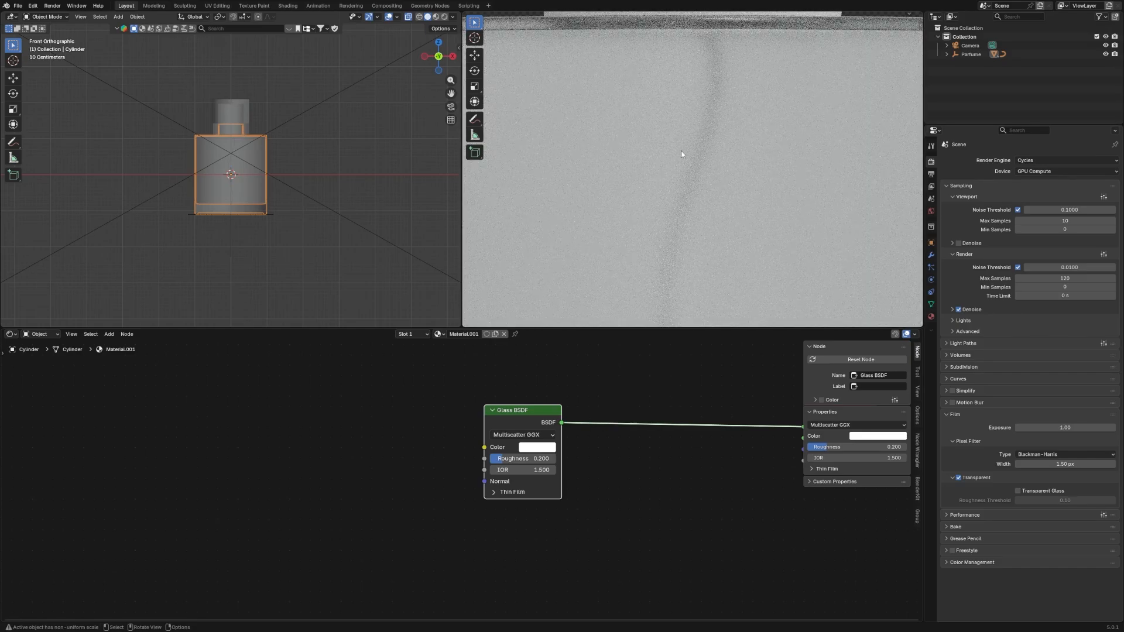
{"action": "scroll", "coordinate": [681, 153], "scroll_direction": "down", "scroll_amount": 2}
{"action": "left_click_drag", "start_coordinate": [535, 459], "coordinate": [505, 459]}
{"action": "scroll", "coordinate": [781, 163], "scroll_direction": "down", "scroll_amount": 5}
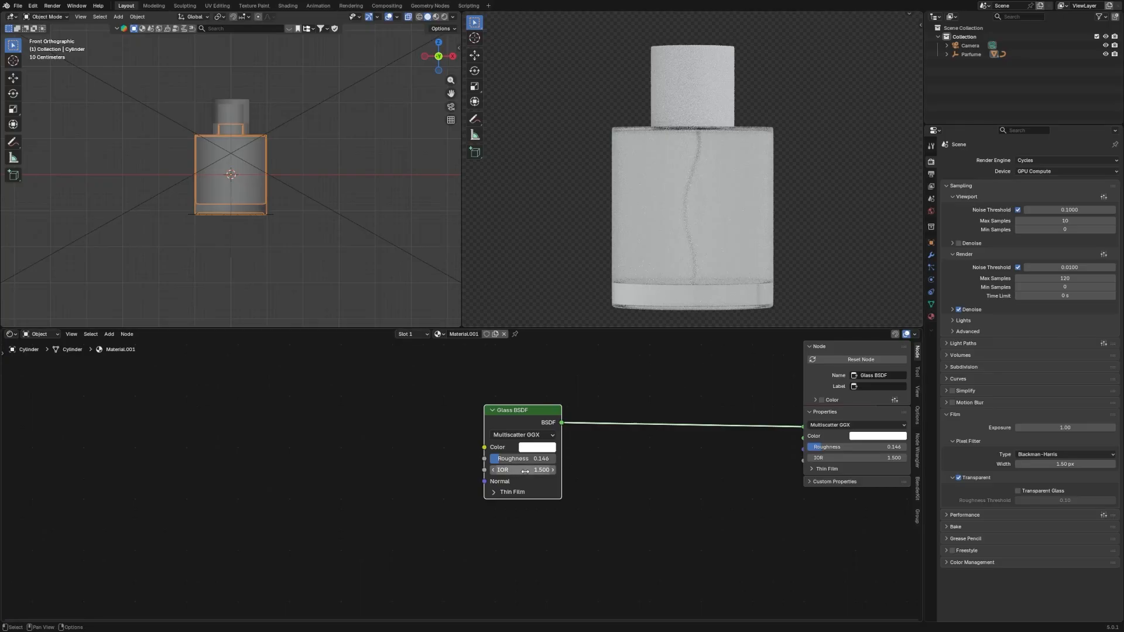
{"action": "left_click_drag", "start_coordinate": [525, 472], "coordinate": [604, 469]}
{"action": "key", "text": "ctrl+z"}
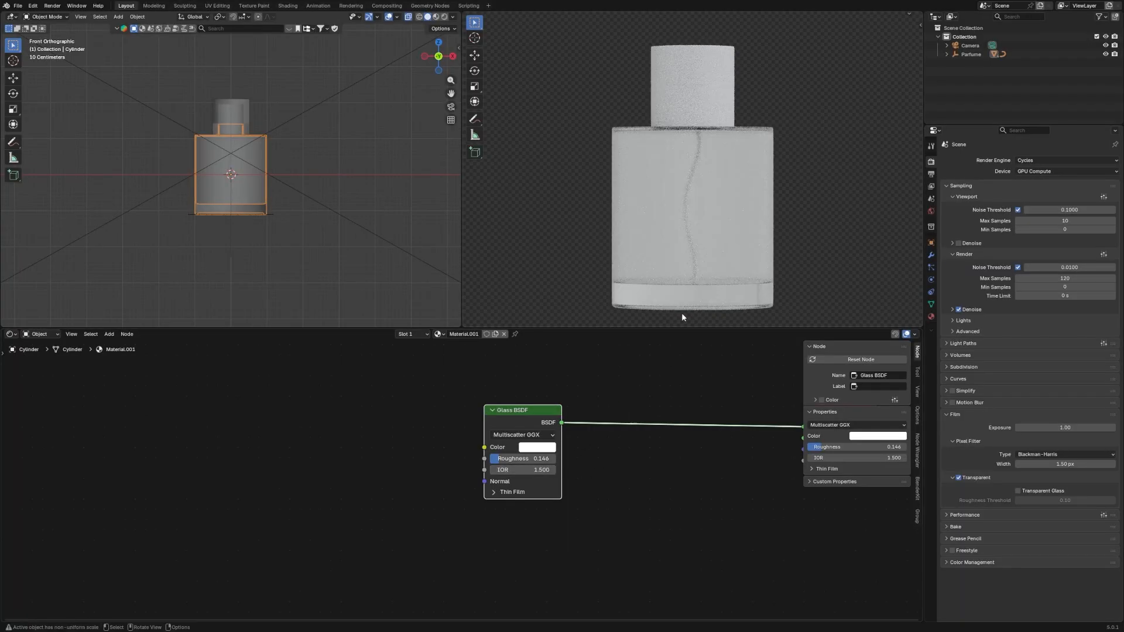
Move the Glass BSDF node close beside the Material Output node.
{"action": "scroll", "coordinate": [604, 456], "scroll_direction": "down", "scroll_amount": 1}
{"action": "scroll", "coordinate": [604, 453], "scroll_direction": "down", "scroll_amount": 1}
{"action": "middle_click_drag", "start_coordinate": [603, 452], "coordinate": [461, 456]}
{"action": "left_click", "coordinate": [549, 418]}
{"action": "scroll", "coordinate": [554, 412], "scroll_direction": "down", "scroll_amount": 1}
{"action": "scroll", "coordinate": [576, 405], "scroll_direction": "up", "scroll_amount": 1}
{"action": "left_click_drag", "start_coordinate": [411, 472], "coordinate": [554, 464]}
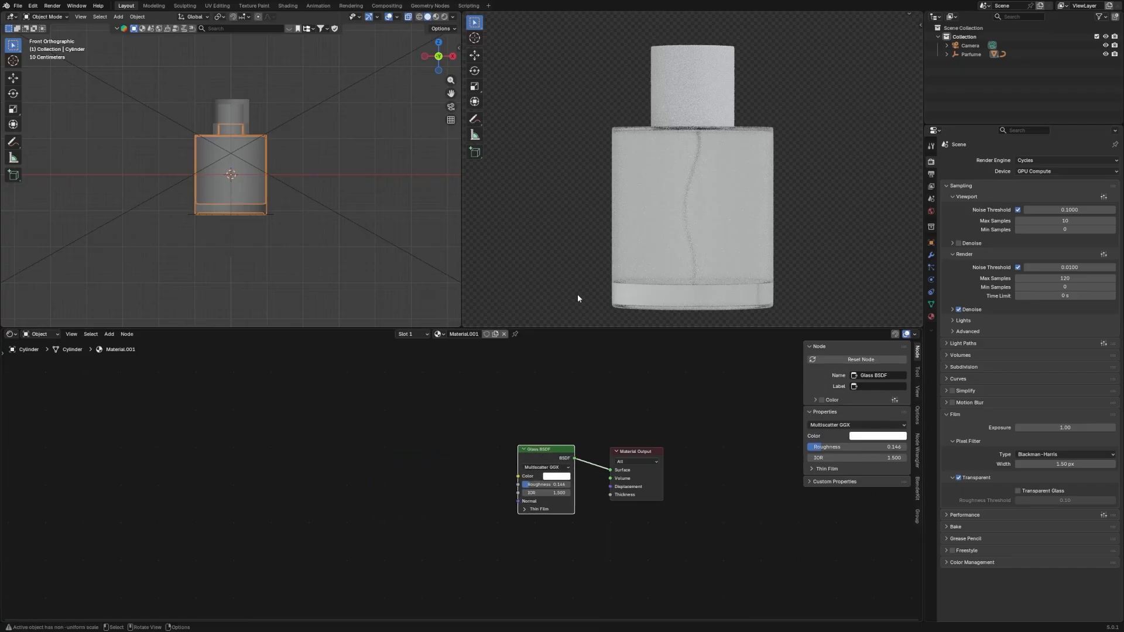
Select the bottle's outer cap, frame it in the viewport, and give it a new material.
{"action": "left_click", "coordinate": [574, 232]}
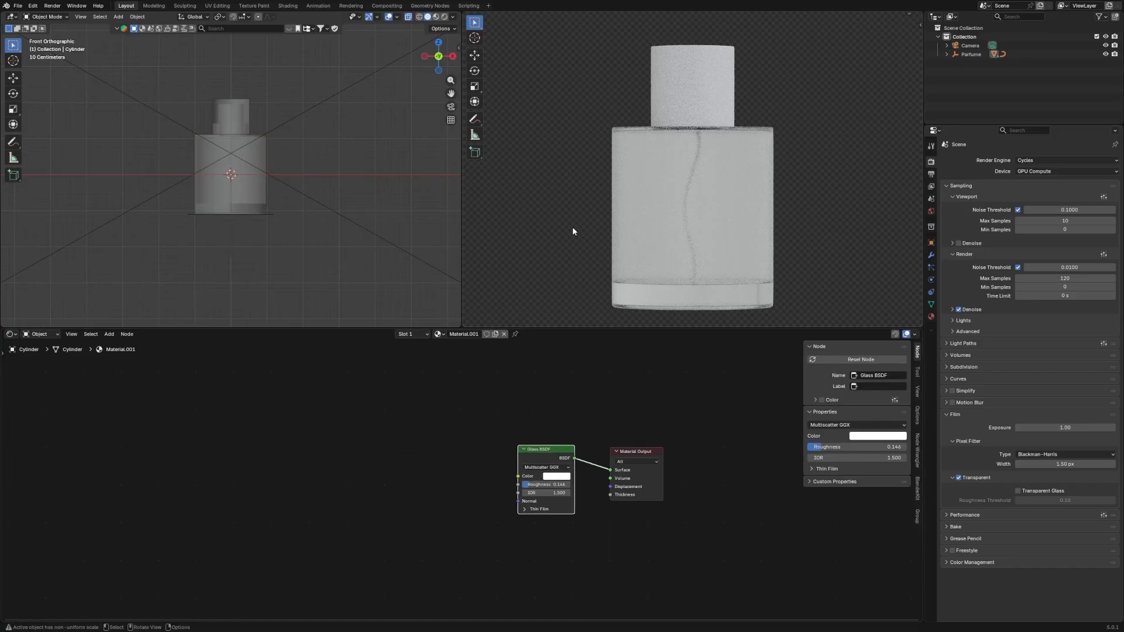
{"action": "left_click", "coordinate": [685, 98]}
{"action": "scroll", "coordinate": [269, 157], "scroll_direction": "down", "scroll_amount": 4}
{"action": "key", "text": "KP_Decimal"}
{"action": "middle_click_drag", "start_coordinate": [261, 130], "coordinate": [266, 157]}
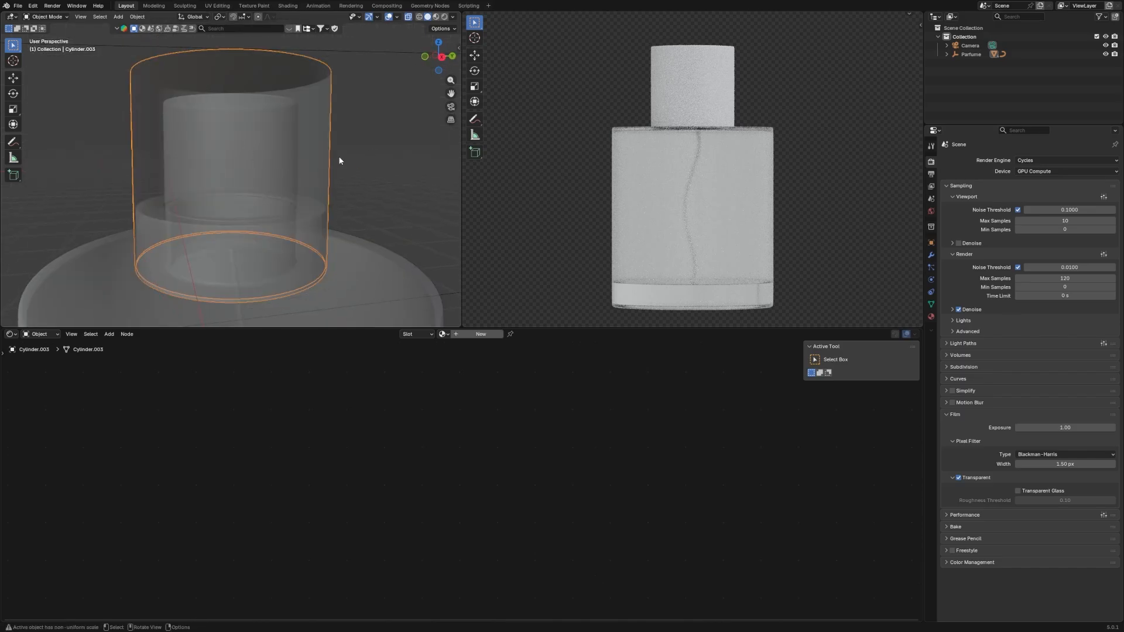
{"action": "left_click", "coordinate": [463, 335]}
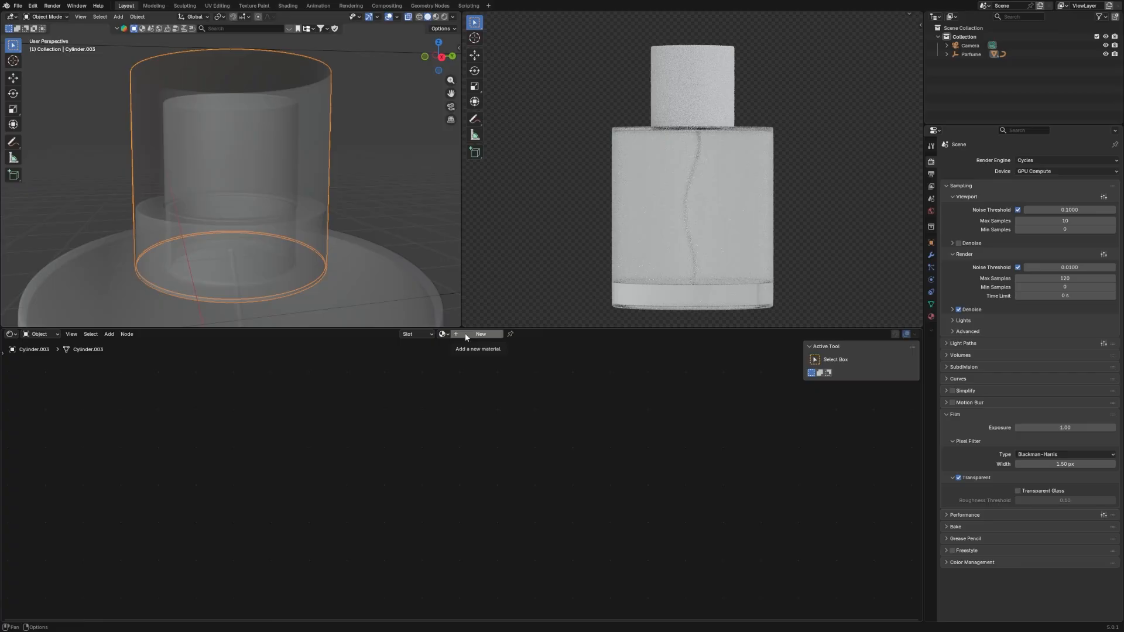
Set Anisotropic to 1.0 in the Specular settings of the cap material's Principled BSDF.
{"action": "middle_click_drag", "start_coordinate": [494, 478], "coordinate": [558, 475]}
{"action": "left_click", "coordinate": [391, 459]}
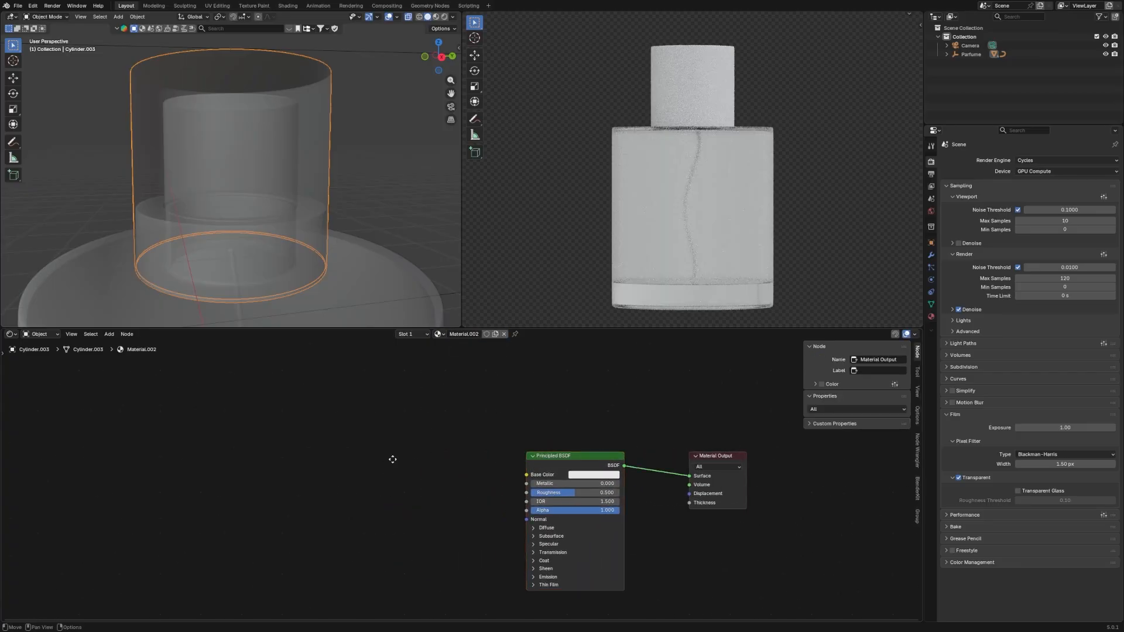
{"action": "middle_click_drag", "start_coordinate": [392, 459], "coordinate": [520, 435]}
{"action": "key", "text": "shift+a"}
{"action": "key", "text": "Escape"}
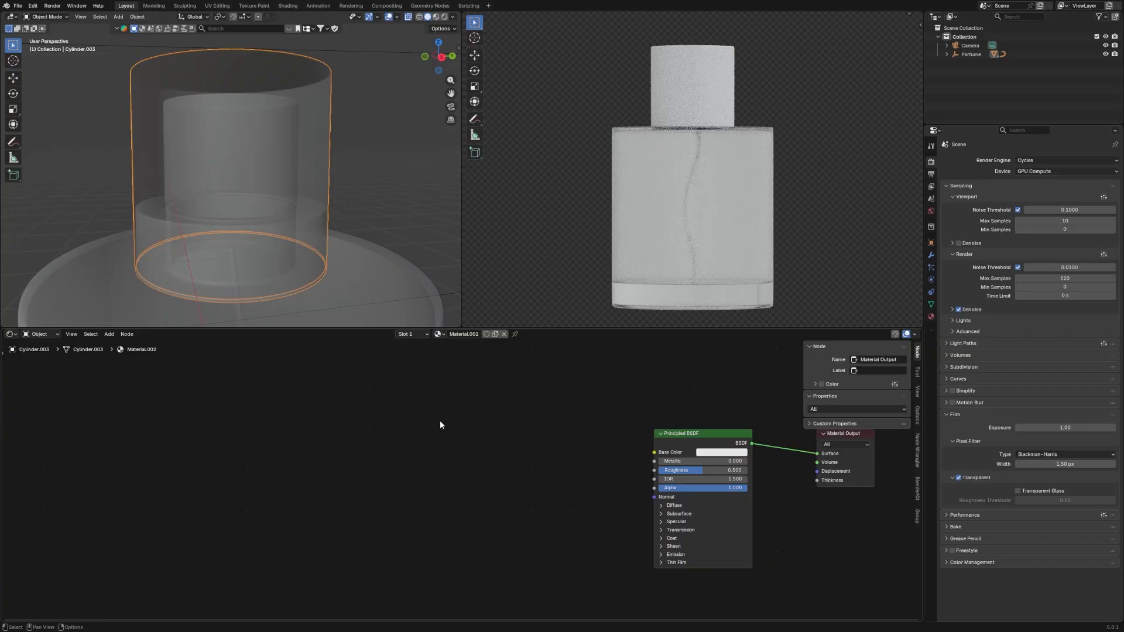
{"action": "middle_click_drag", "start_coordinate": [440, 421], "coordinate": [477, 401]}
{"action": "middle_click_drag", "start_coordinate": [539, 426], "coordinate": [468, 444]}
{"action": "scroll", "coordinate": [574, 514], "scroll_direction": "up", "scroll_amount": 2}
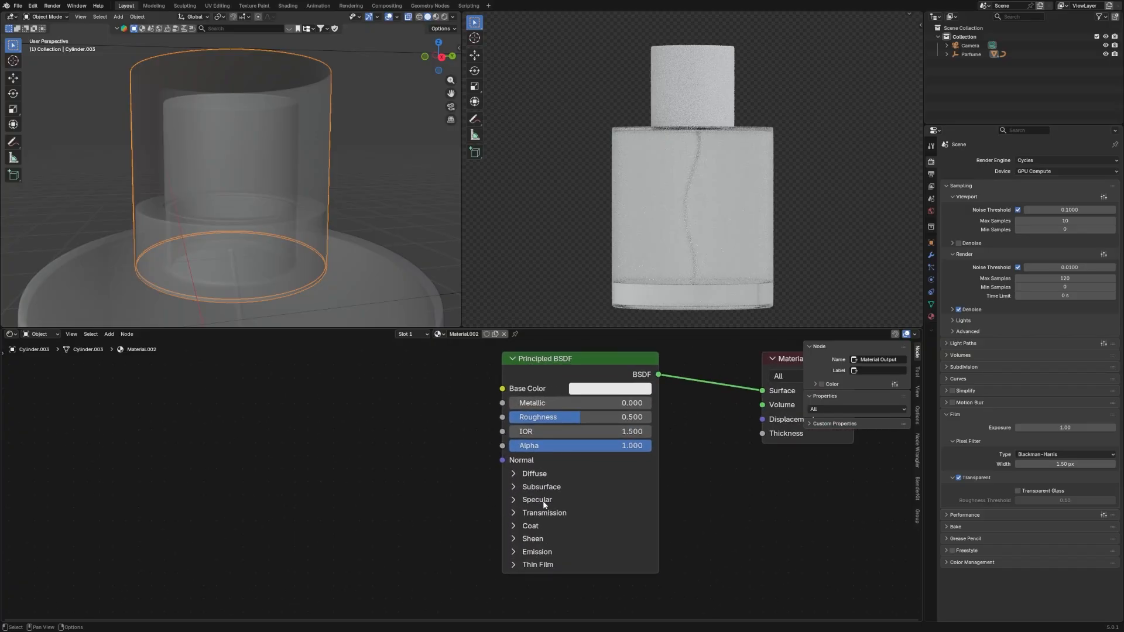
{"action": "left_click", "coordinate": [536, 500]}
{"action": "left_click_drag", "start_coordinate": [546, 501], "coordinate": [655, 502]}
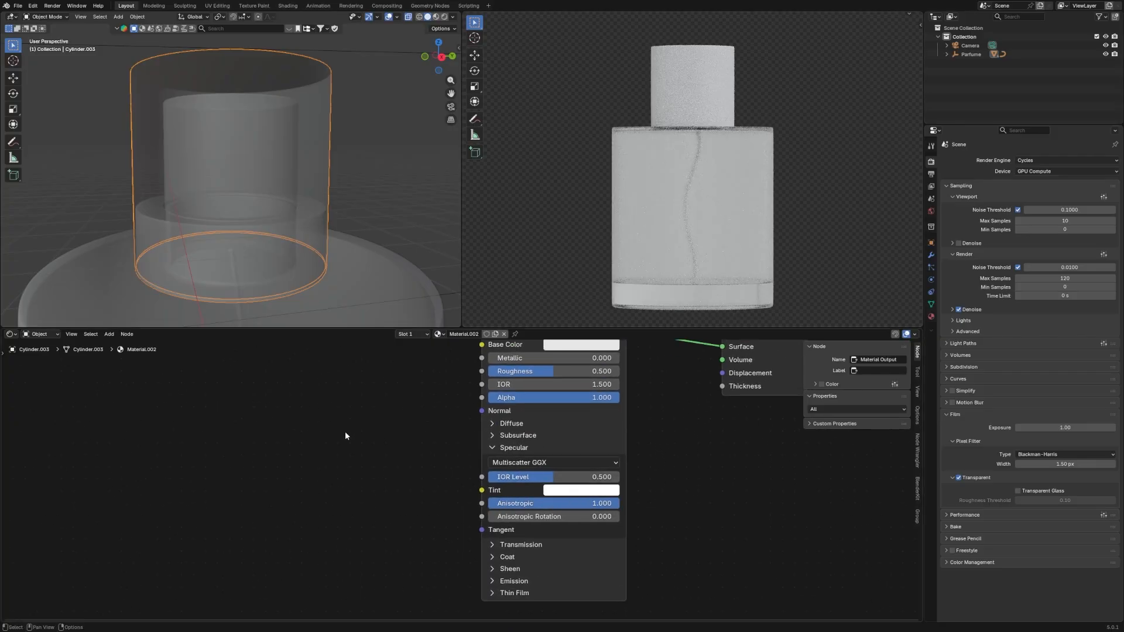
Add a Color Ramp node ahead of the Principled BSDF in the cap material.
{"action": "scroll", "coordinate": [489, 414], "scroll_direction": "down", "scroll_amount": 2}
{"action": "key", "text": "shift+a"}
{"action": "type", "text": "ra"}
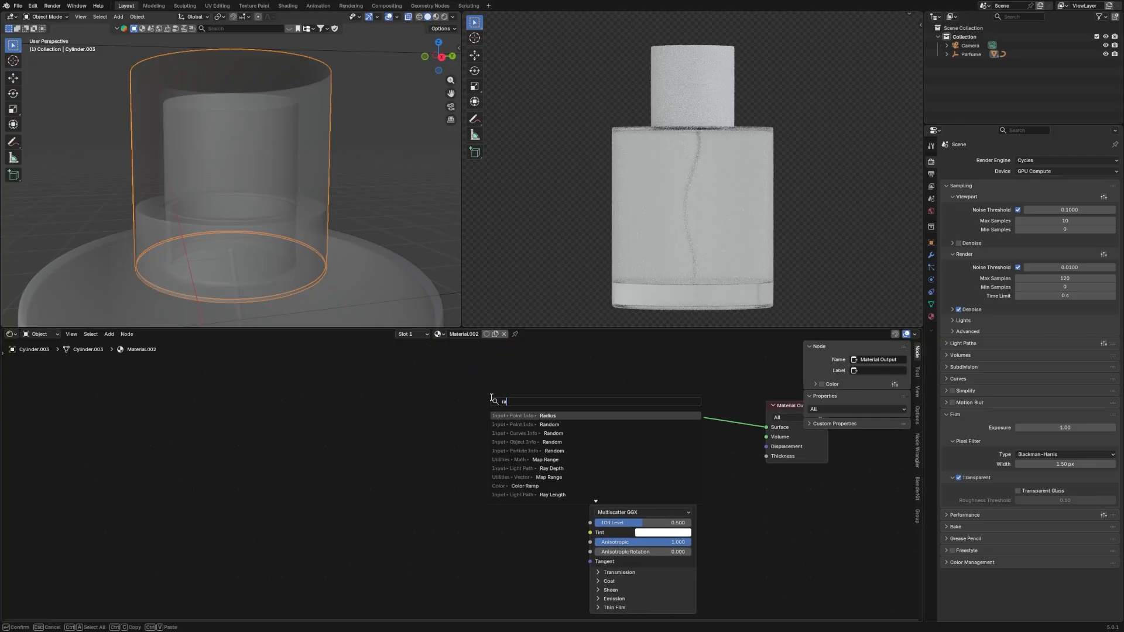
{"action": "type", "text": "mp"}
{"action": "key", "text": "Return"}
{"action": "left_click", "coordinate": [358, 475]}
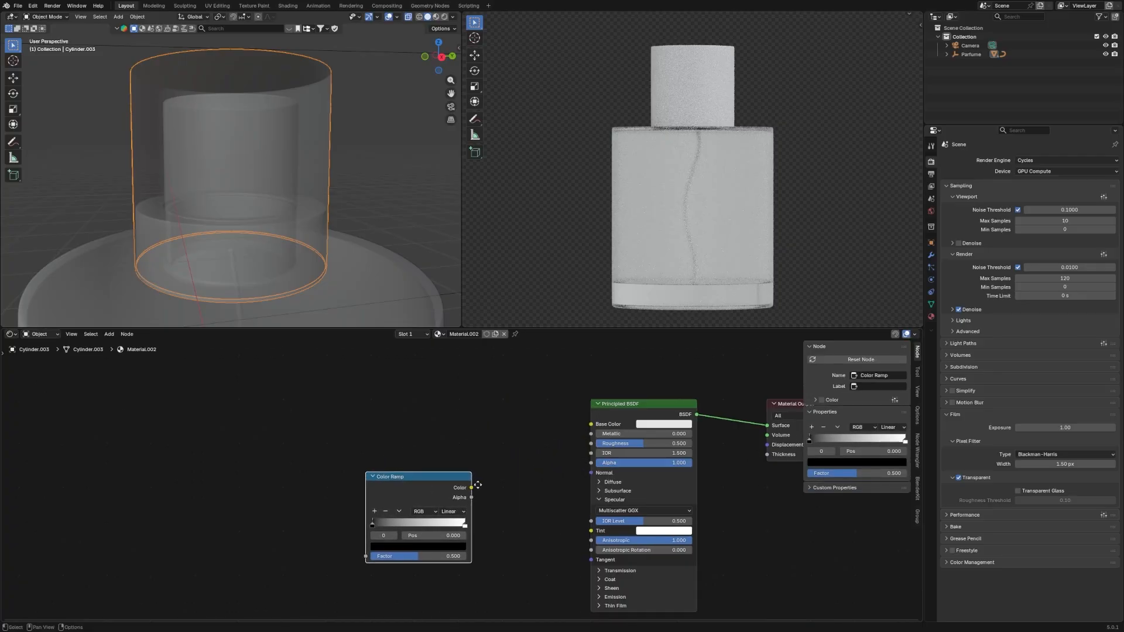
Connect the Color Ramp's Color output to the Principled BSDF's Base Color and place the ramp beside it.
{"action": "middle_click_drag", "start_coordinate": [476, 485], "coordinate": [481, 443]}
{"action": "left_click_drag", "start_coordinate": [437, 459], "coordinate": [429, 491]}
{"action": "left_click_drag", "start_coordinate": [601, 386], "coordinate": [601, 386]}
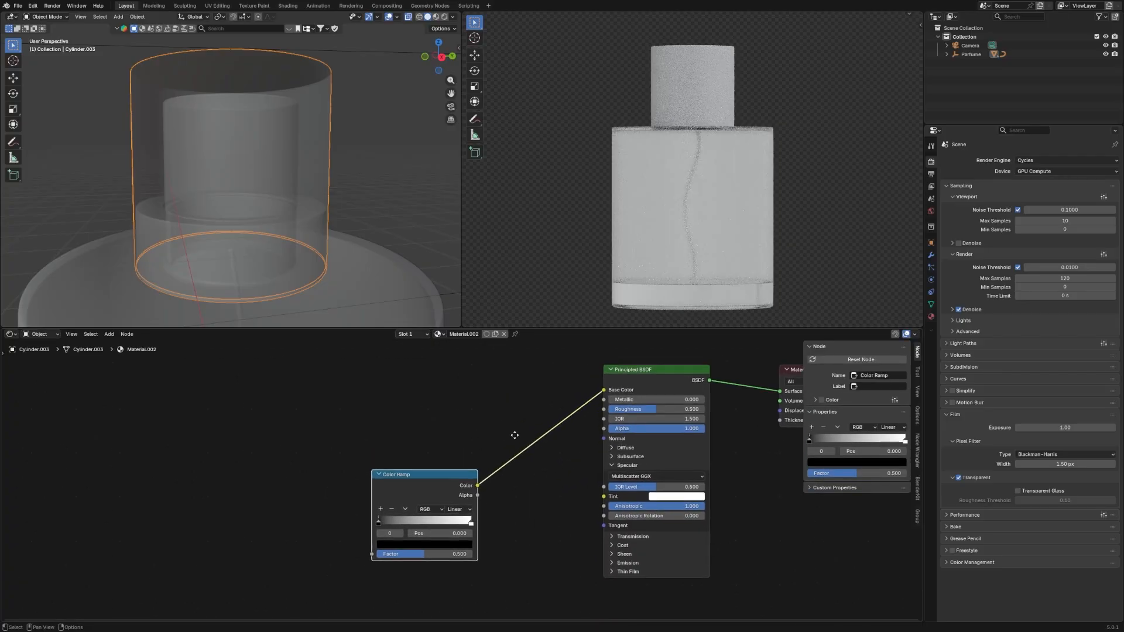
{"action": "middle_click_drag", "start_coordinate": [515, 432], "coordinate": [575, 446]}
{"action": "left_click_drag", "start_coordinate": [486, 485], "coordinate": [570, 373]}
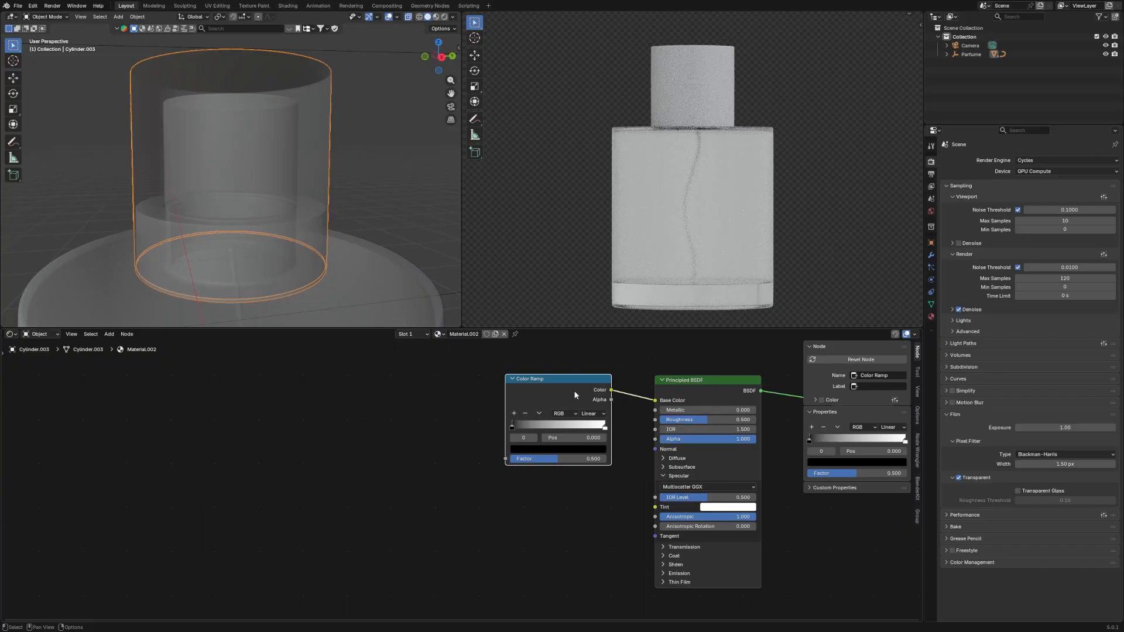
Add a Linear Light color mix node ahead of the Color Ramp.
{"action": "scroll", "coordinate": [538, 399], "scroll_direction": "down", "scroll_amount": 1}
{"action": "middle_click_drag", "start_coordinate": [471, 395], "coordinate": [494, 394]}
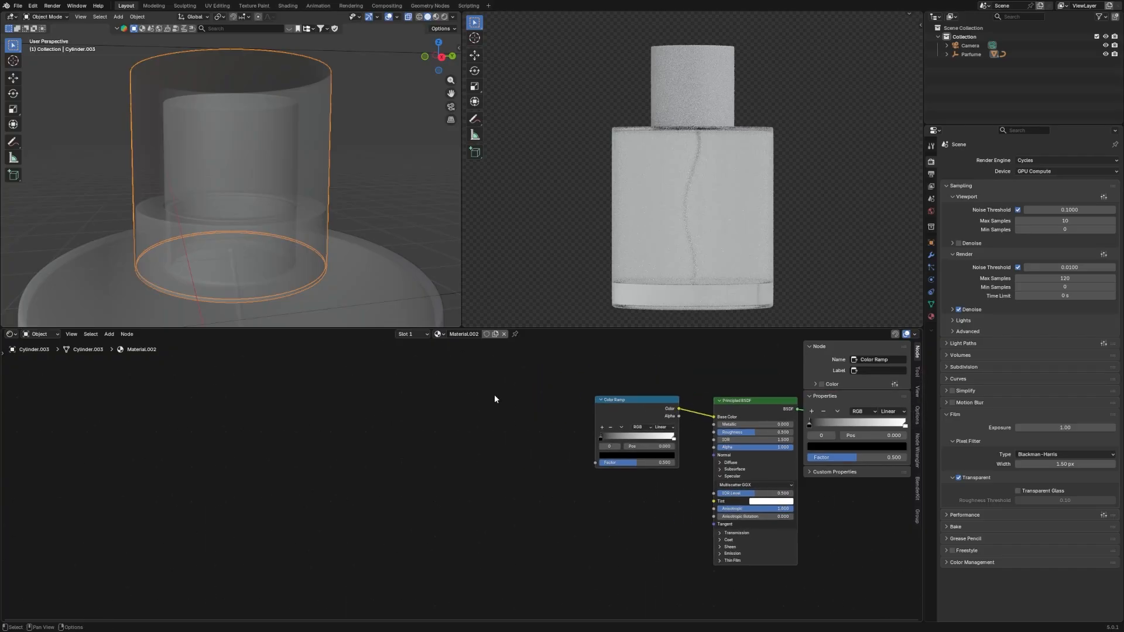
{"action": "key", "text": "shift+a"}
{"action": "type", "text": "linear"}
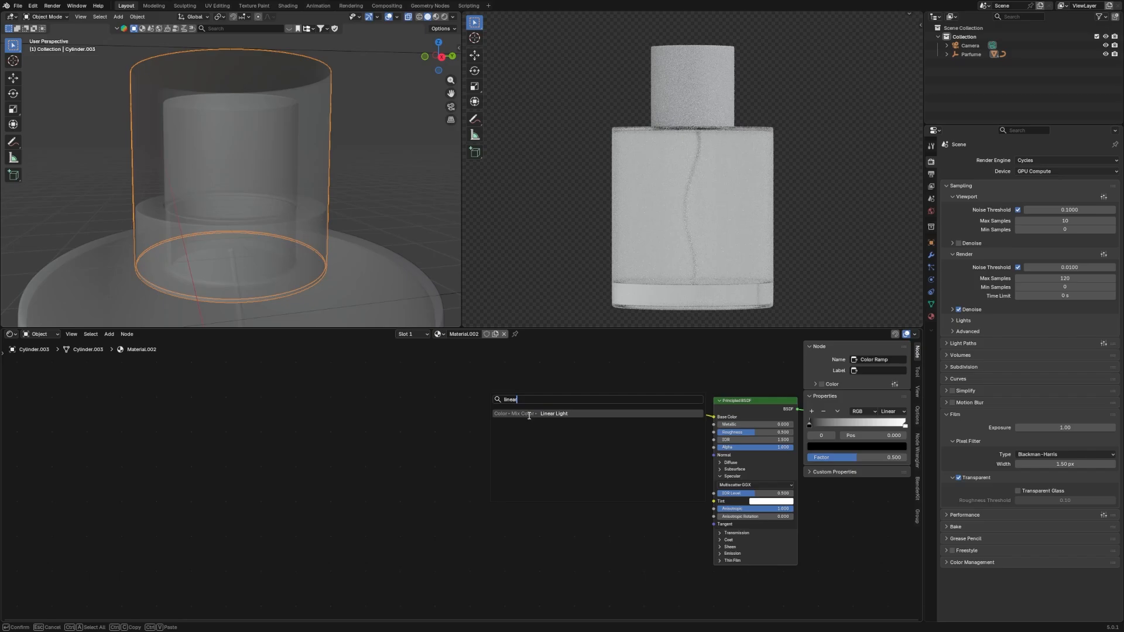
{"action": "left_click", "coordinate": [529, 414]}
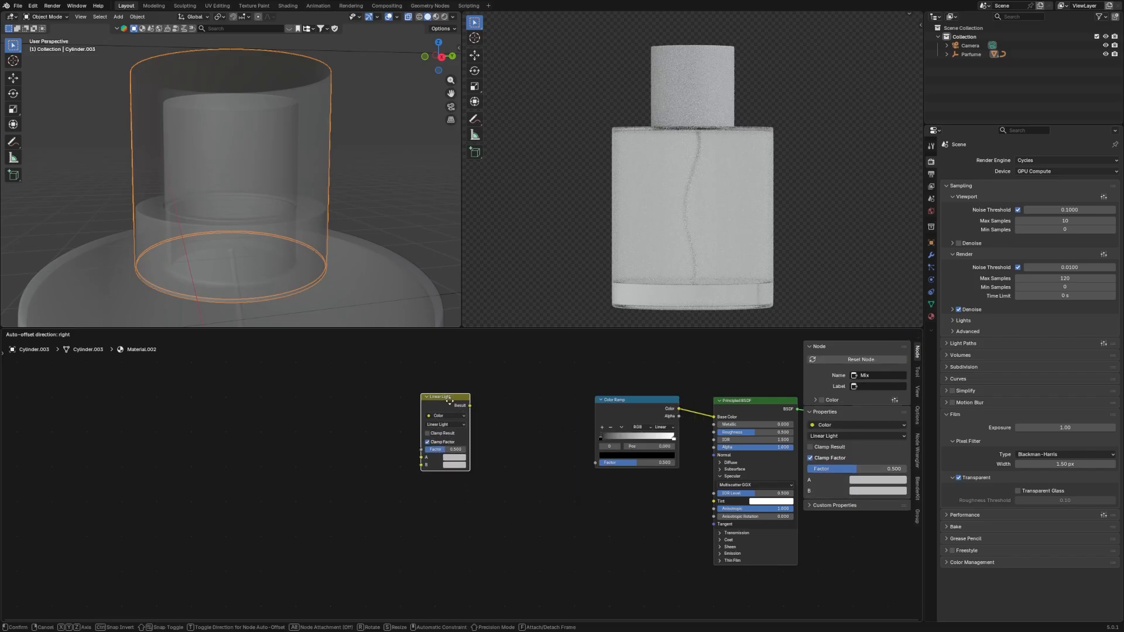
{"action": "left_click", "coordinate": [445, 398]}
Add a Noise Texture node between the Linear Light mix and the Color Ramp.
{"action": "key", "text": "shift+a"}
{"action": "type", "text": "noi"}
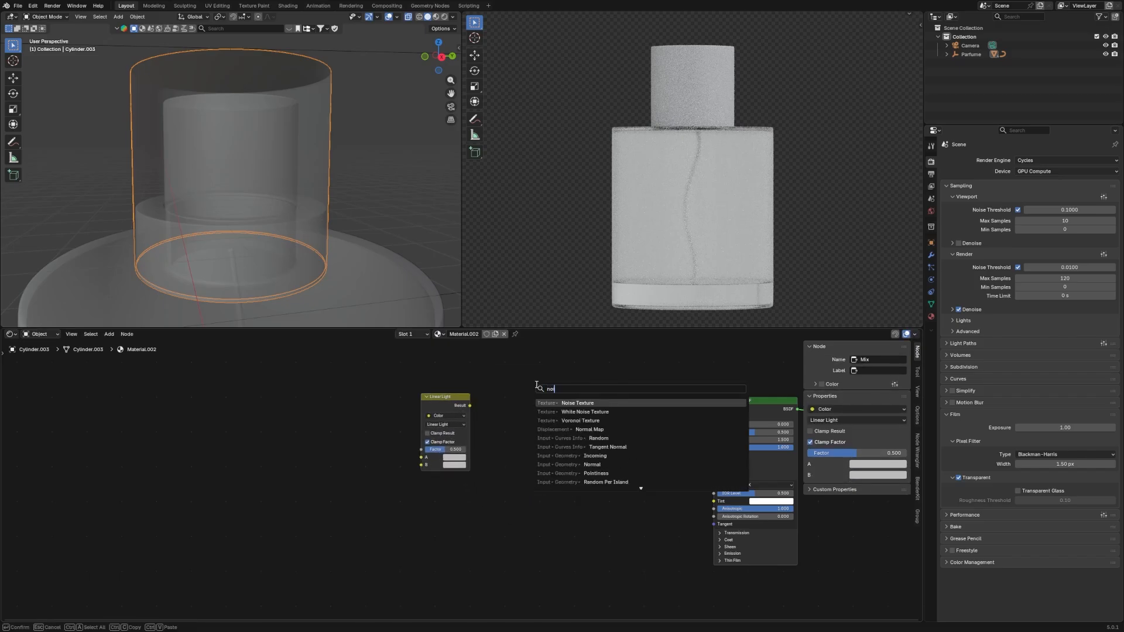
{"action": "left_click", "coordinate": [574, 402]}
{"action": "left_click", "coordinate": [494, 395]}
Connect the Linear Light's Result to the Noise Texture's Vector and arrange the two nodes side by side.
{"action": "left_click_drag", "start_coordinate": [470, 406], "coordinate": [488, 445]}
{"action": "middle_click_drag", "start_coordinate": [459, 431], "coordinate": [490, 431]}
{"action": "mouse_move", "coordinate": [470, 411]}
{"action": "left_mouse_down"}
{"action": "mouse_move", "coordinate": [455, 453]}
{"action": "mouse_move", "coordinate": [468, 424]}
{"action": "left_mouse_up"}
{"action": "middle_click_drag", "start_coordinate": [435, 420], "coordinate": [463, 414]}
{"action": "left_click_drag", "start_coordinate": [490, 417], "coordinate": [446, 425]}
{"action": "middle_click_drag", "start_coordinate": [493, 386], "coordinate": [528, 387]}
{"action": "left_click_drag", "start_coordinate": [490, 425], "coordinate": [547, 398]}
Add a Gradient Texture node before the Linear Light mix and connect its Factor output to input A.
{"action": "key", "text": "shift+a"}
{"action": "left_click", "coordinate": [478, 381]}
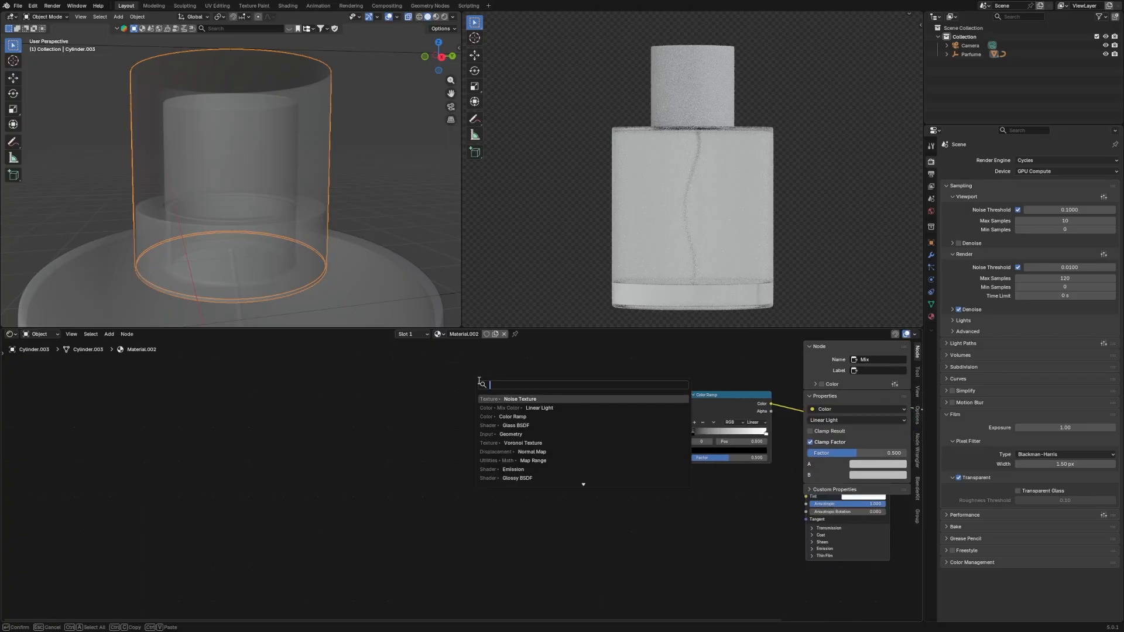
{"action": "type", "text": "grad"}
{"action": "key", "text": "Return"}
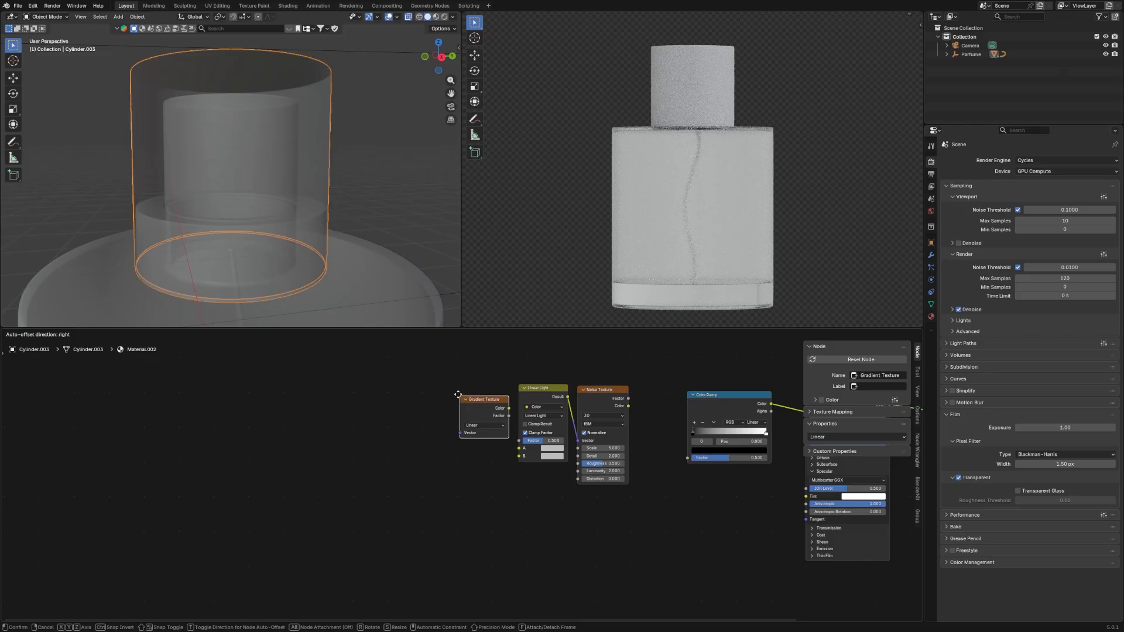
{"action": "left_click", "coordinate": [438, 387]}
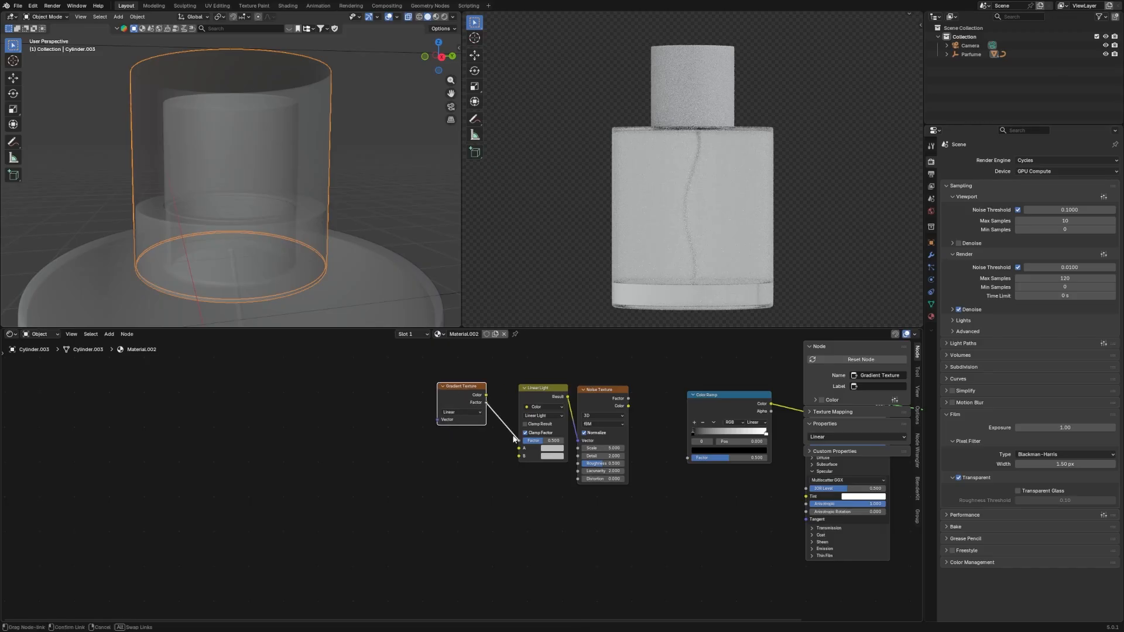
Add a Texture Coordinate and Mapping setup, delete its Image Texture, and feed the Mapping into the Gradient Texture's Vector.
{"action": "left_click", "coordinate": [528, 401]}
{"action": "key", "text": "ctrl+t"}
{"action": "left_click_drag", "start_coordinate": [443, 414], "coordinate": [380, 449]}
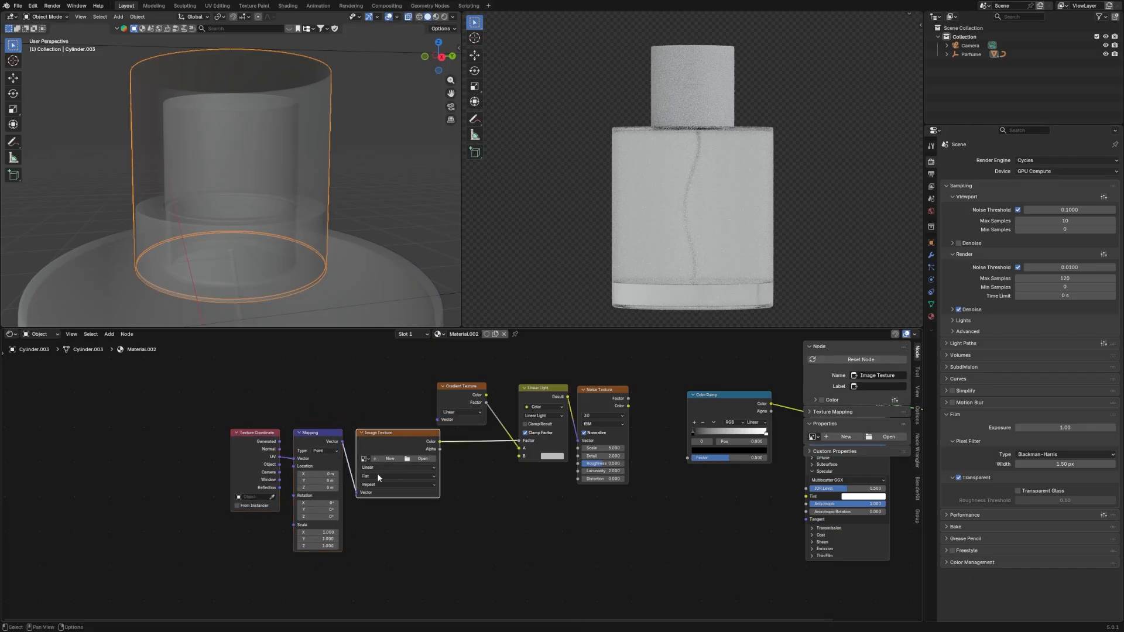
{"action": "key", "text": "x"}
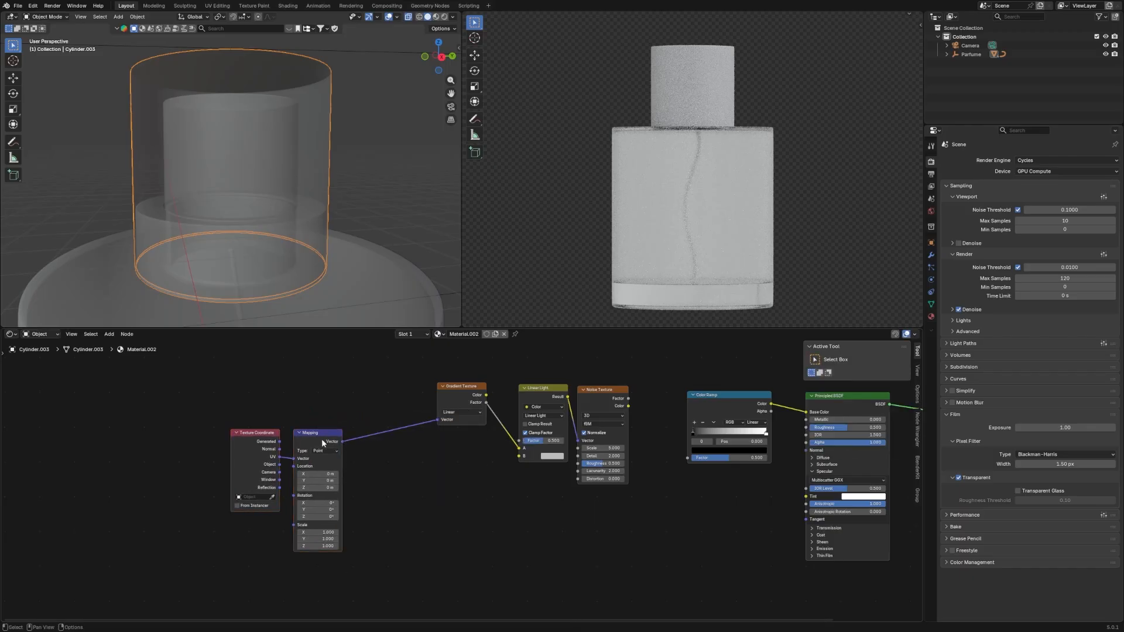
{"action": "left_click_drag", "start_coordinate": [322, 438], "coordinate": [342, 390]}
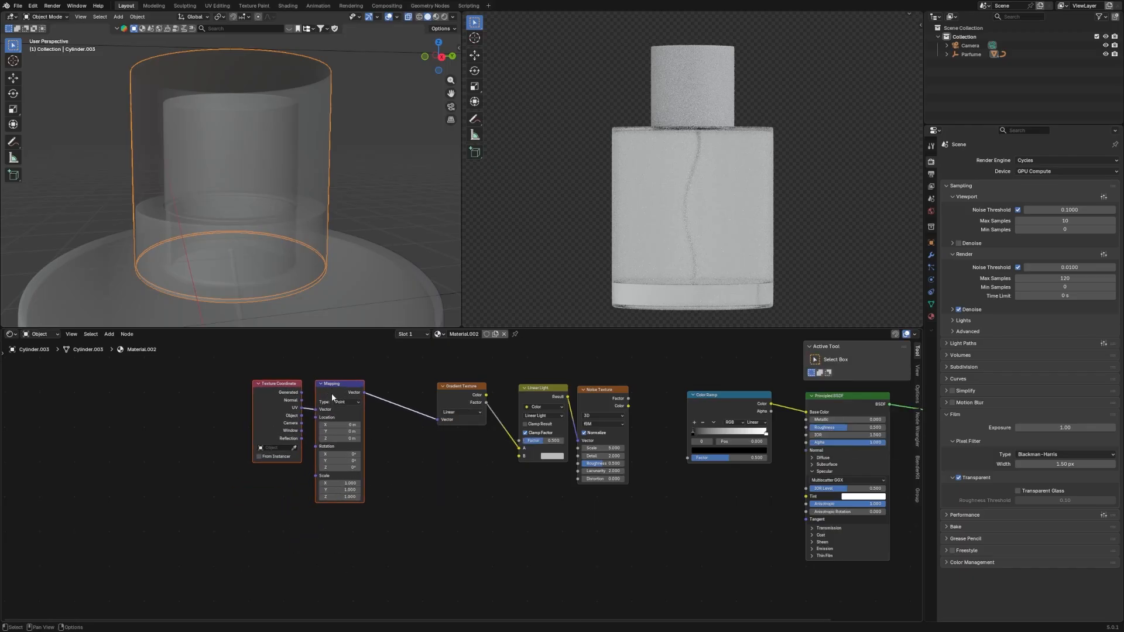
Set the Mapping scale to 0.1 on all axes and insert a duplicate Mapping node before the Gradient Texture.
{"action": "scroll", "coordinate": [455, 526], "scroll_direction": "up", "scroll_amount": 1}
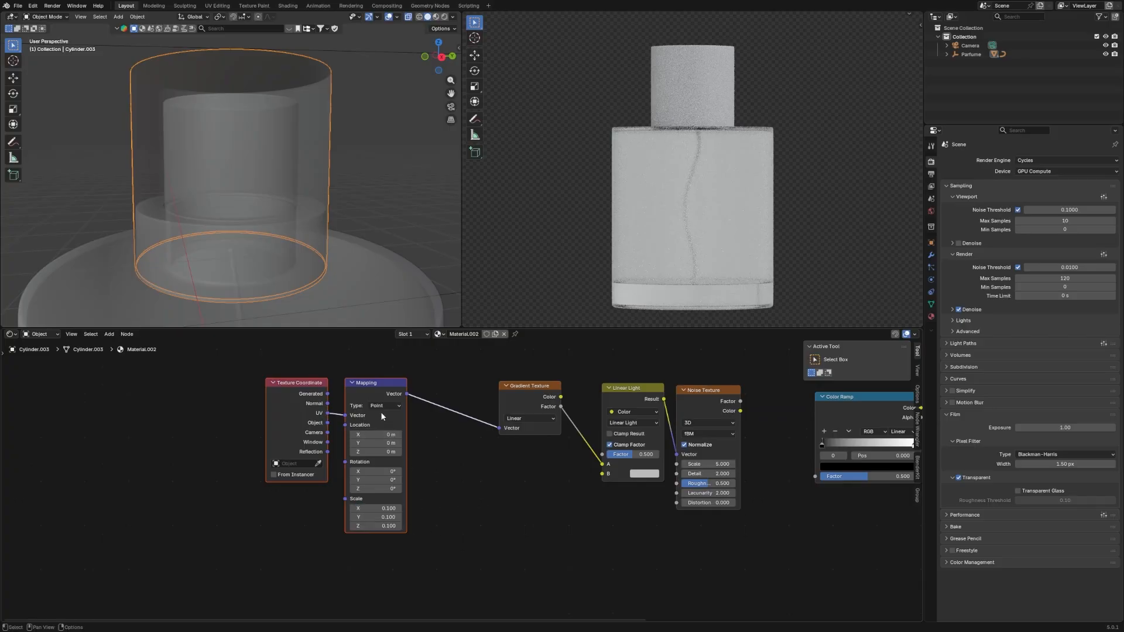
{"action": "left_click", "coordinate": [374, 384]}
{"action": "key", "text": "shift+d"}
{"action": "left_click", "coordinate": [454, 382]}
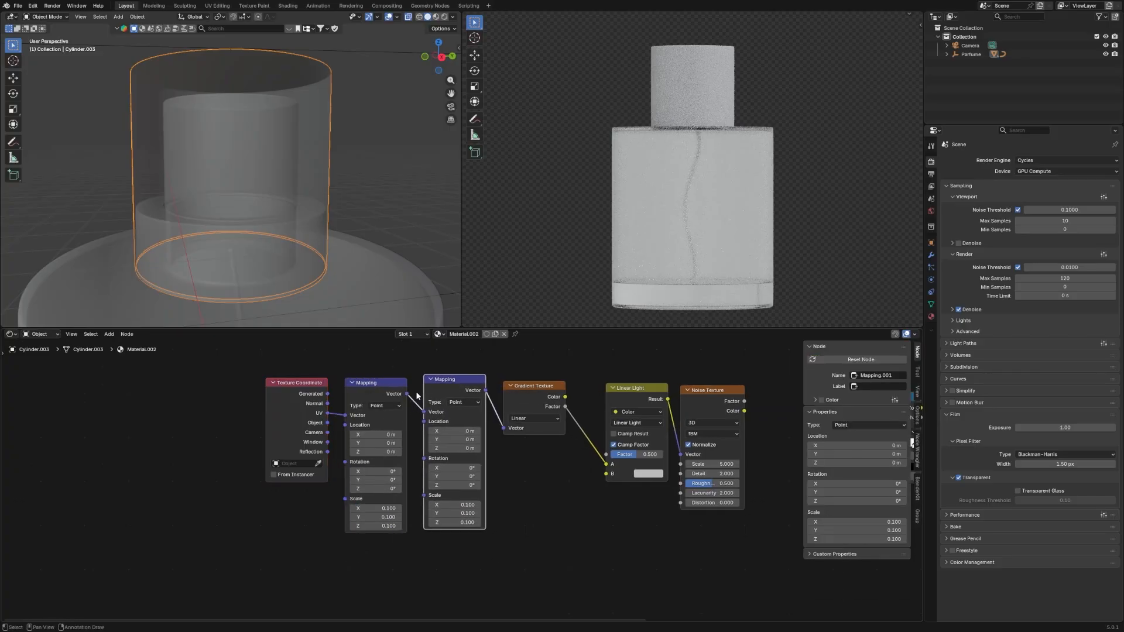
Connect the Object coordinates to the first Mapping's Vector and the second Mapping's output to the Linear Light's B input.
{"action": "left_click_drag", "start_coordinate": [326, 423], "coordinate": [345, 418]}
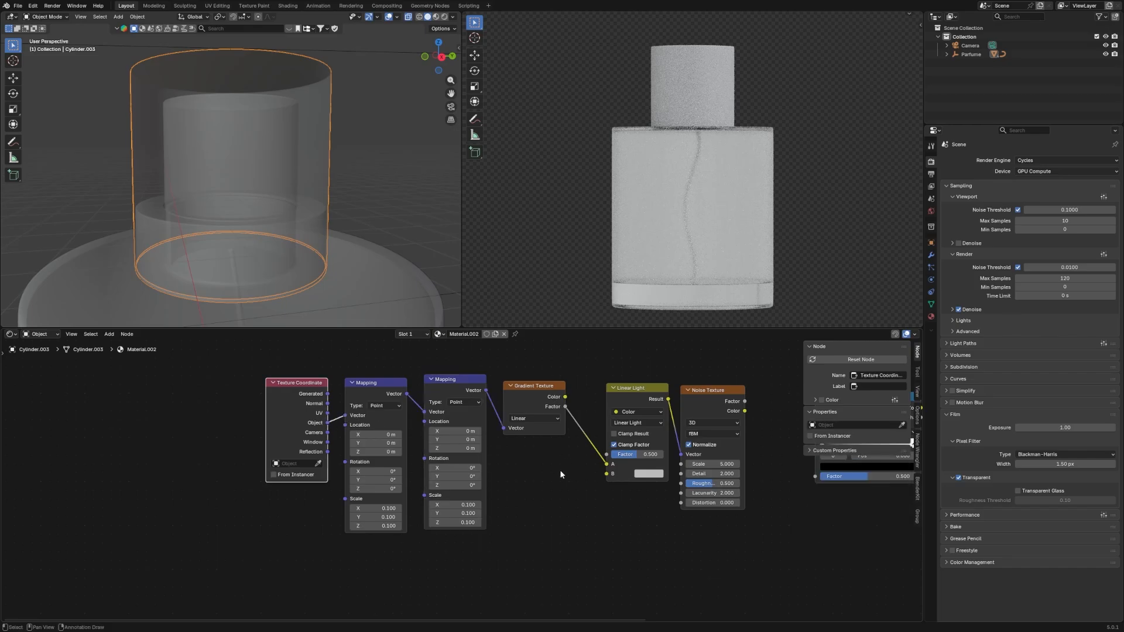
{"action": "left_click_drag", "start_coordinate": [485, 391], "coordinate": [606, 473]}
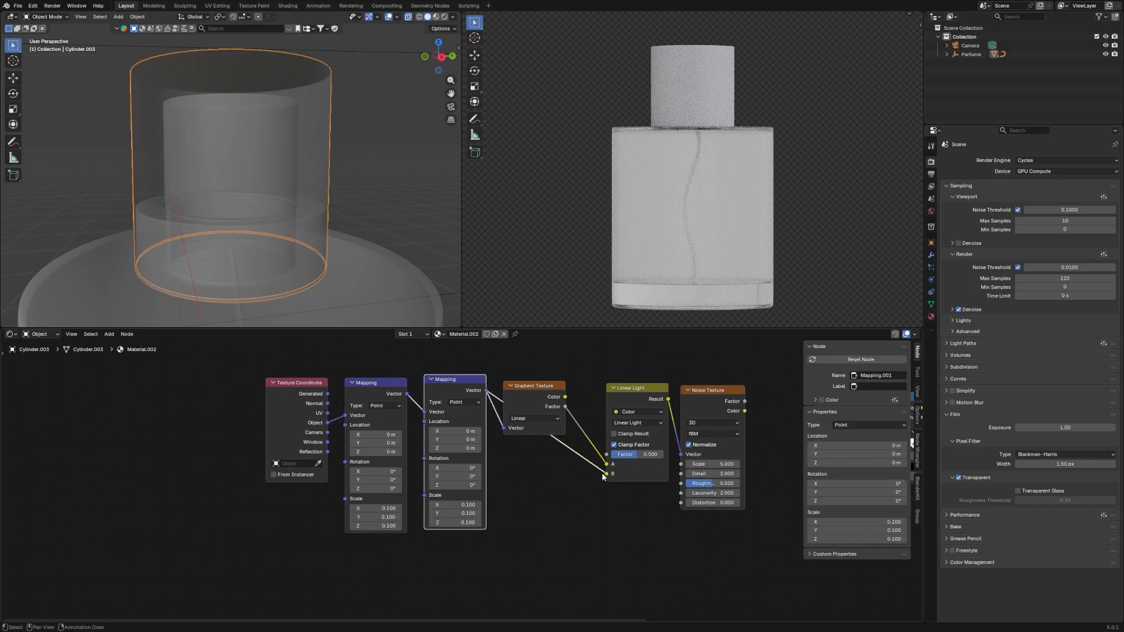
Connect the Noise Texture's Factor output to the Principled BSDF's Roughness input.
{"action": "scroll", "coordinate": [602, 473], "scroll_direction": "down", "scroll_amount": 2}
{"action": "left_click", "coordinate": [530, 432]}
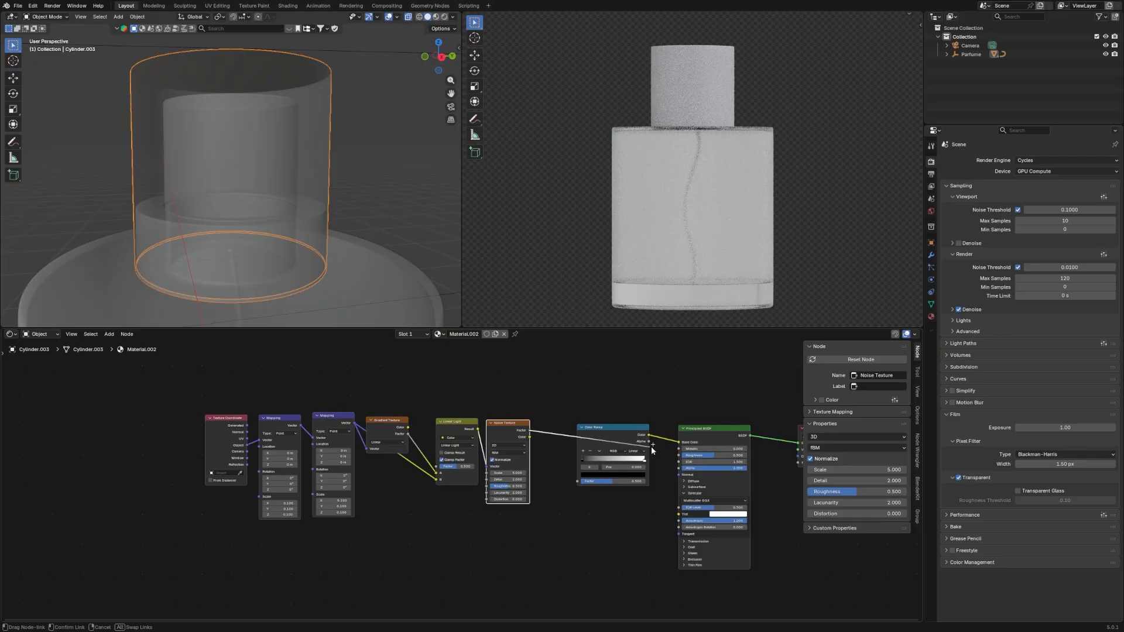
{"action": "left_click_drag", "start_coordinate": [679, 460], "coordinate": [679, 456]}
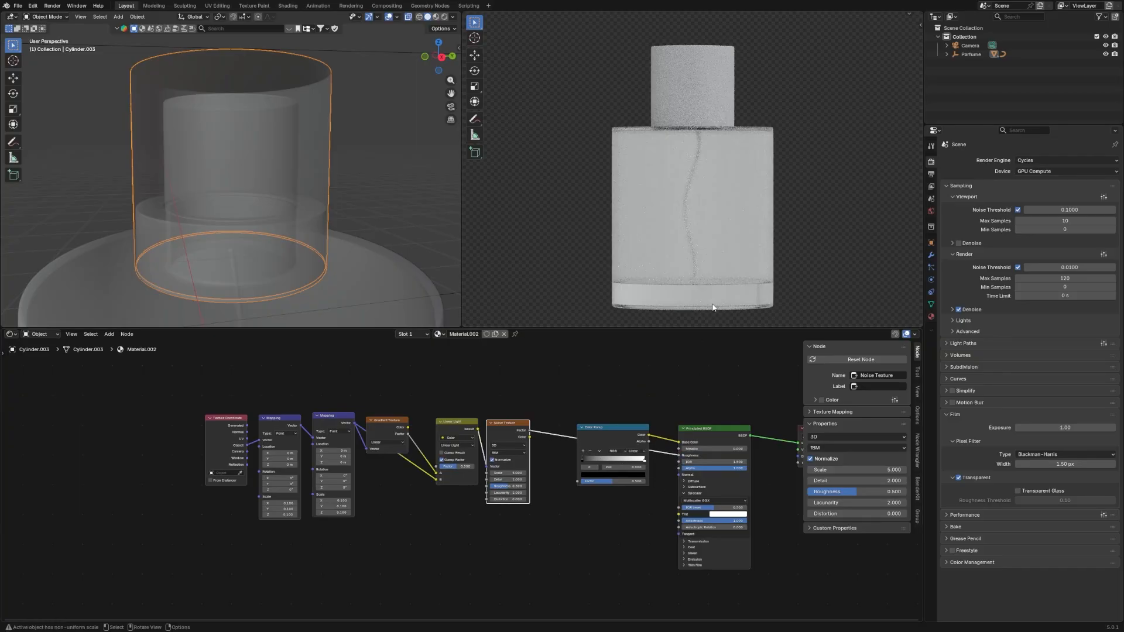
Set the colour of the Color Ramp's stop at position 1.000 to a dark blue-grey, checking the cap from the top view.
{"action": "scroll", "coordinate": [830, 146], "scroll_direction": "up", "scroll_amount": 3}
{"action": "middle_click_drag", "start_coordinate": [830, 147], "coordinate": [749, 176]}
{"action": "key", "text": "grave"}
{"action": "left_click", "coordinate": [749, 142]}
{"action": "scroll", "coordinate": [734, 408], "scroll_direction": "up", "scroll_amount": 3}
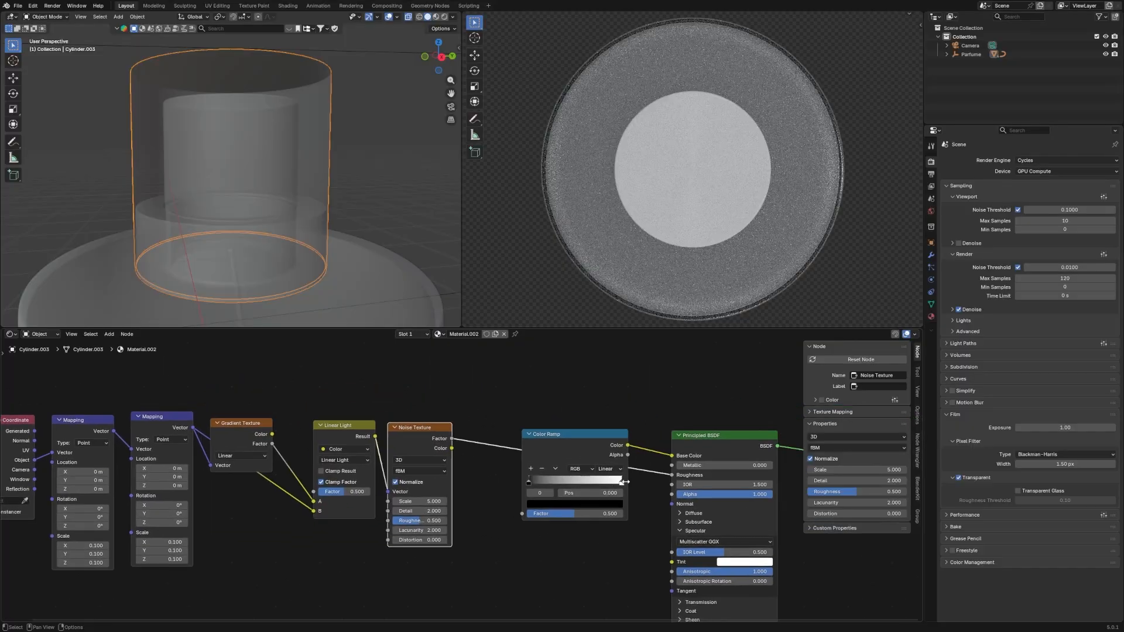
{"action": "left_click", "coordinate": [622, 482]}
{"action": "left_click", "coordinate": [576, 503]}
{"action": "left_click_drag", "start_coordinate": [594, 403], "coordinate": [575, 375]}
{"action": "left_click", "coordinate": [620, 504]}
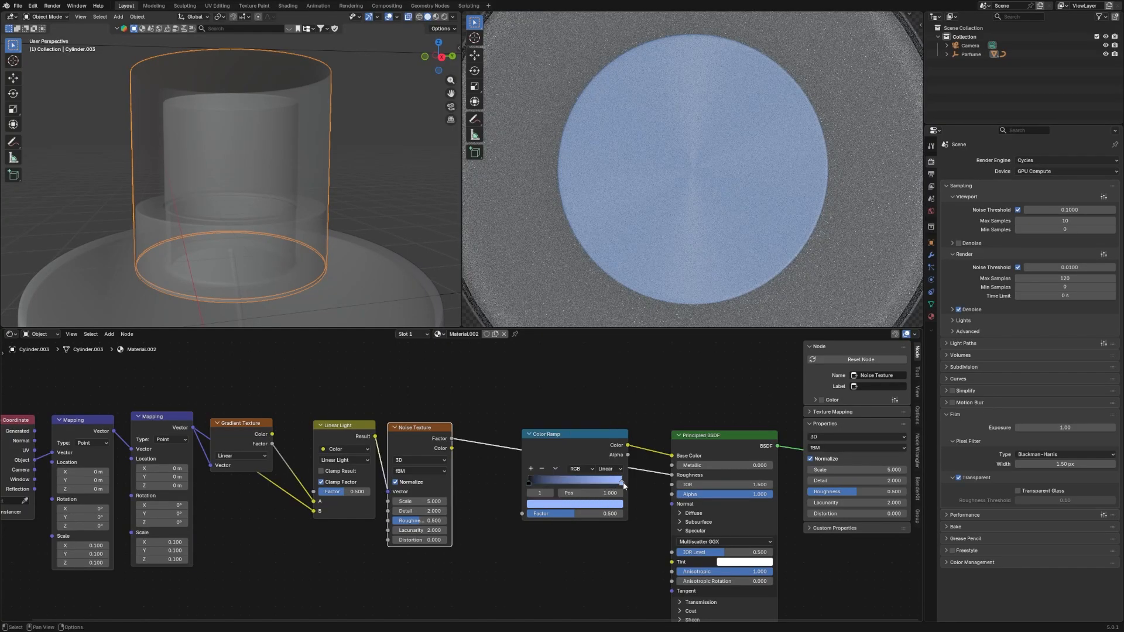
{"action": "left_click", "coordinate": [620, 504]}
{"action": "left_click_drag", "start_coordinate": [604, 387], "coordinate": [568, 382]}
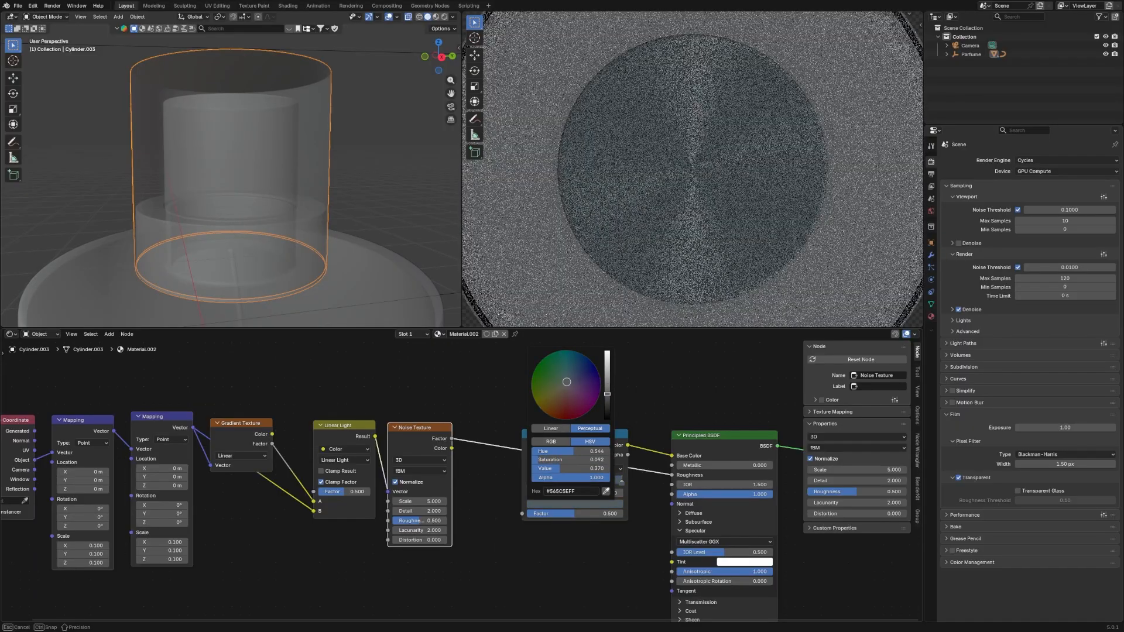
Move the Color Ramp above the Principled BSDF's level and shift the texture node chain further away from the shader.
{"action": "key", "text": "KP_1"}
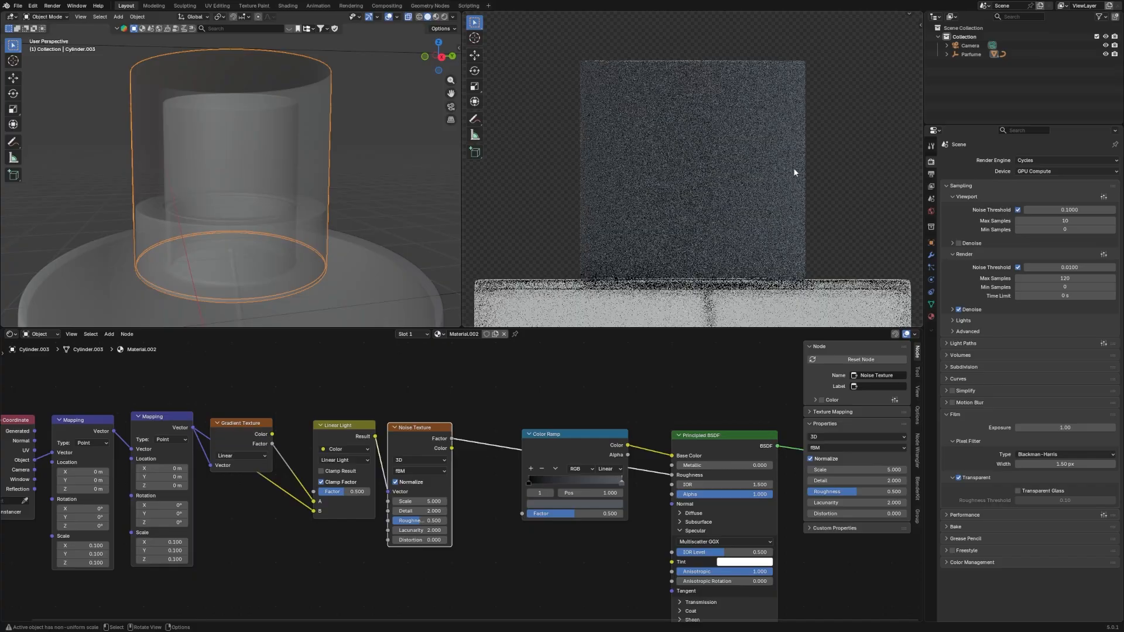
{"action": "mouse_move", "coordinate": [805, 171]}
{"action": "middle_mouse_down"}
{"action": "mouse_move", "coordinate": [757, 177]}
{"action": "mouse_move", "coordinate": [792, 170]}
{"action": "middle_mouse_up"}
{"action": "key", "text": "KP_1"}
{"action": "scroll", "coordinate": [793, 170], "scroll_direction": "down", "scroll_amount": 2}
{"action": "scroll", "coordinate": [754, 383], "scroll_direction": "down", "scroll_amount": 3}
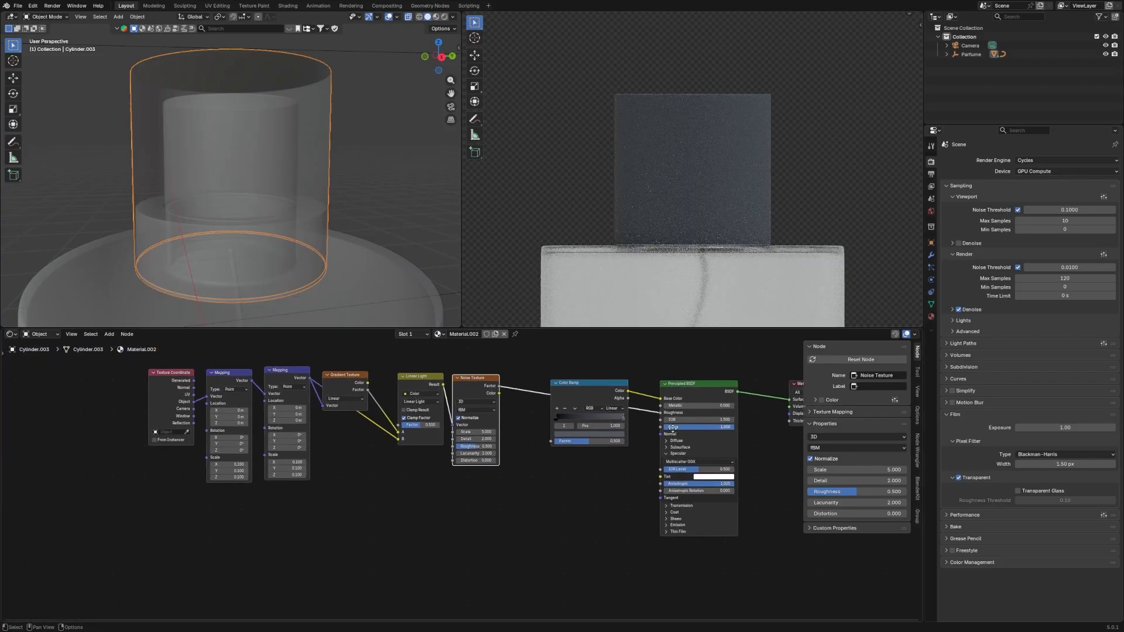
{"action": "left_click", "coordinate": [584, 389]}
{"action": "left_click_drag", "start_coordinate": [584, 388], "coordinate": [588, 325]}
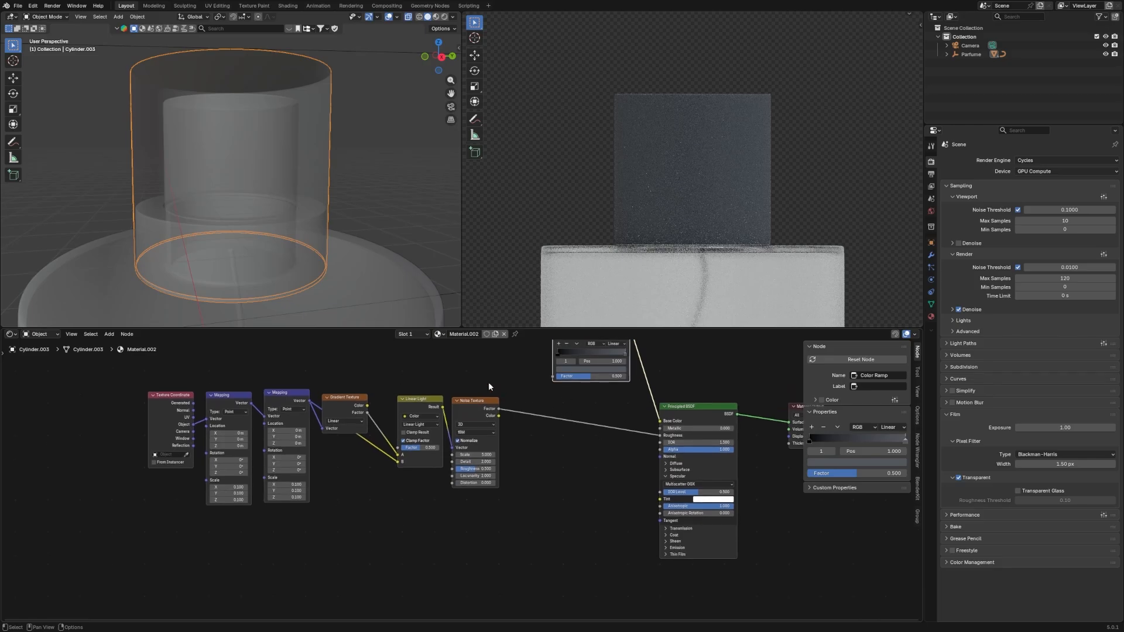
{"action": "left_click_drag", "start_coordinate": [532, 461], "coordinate": [93, 477]}
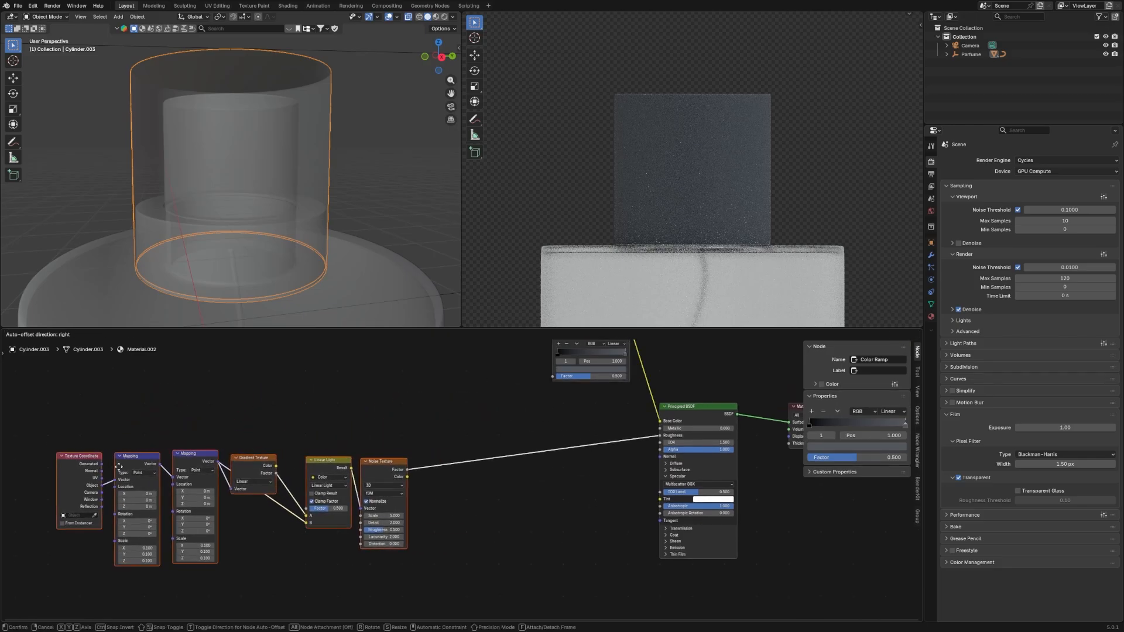
{"action": "left_click", "coordinate": [431, 445]}
Insert a new Color Ramp on the link between the Noise Texture's Factor and the Principled BSDF's Roughness.
{"action": "middle_click_drag", "start_coordinate": [432, 444], "coordinate": [434, 377]}
{"action": "scroll", "coordinate": [450, 375], "scroll_direction": "down", "scroll_amount": 2}
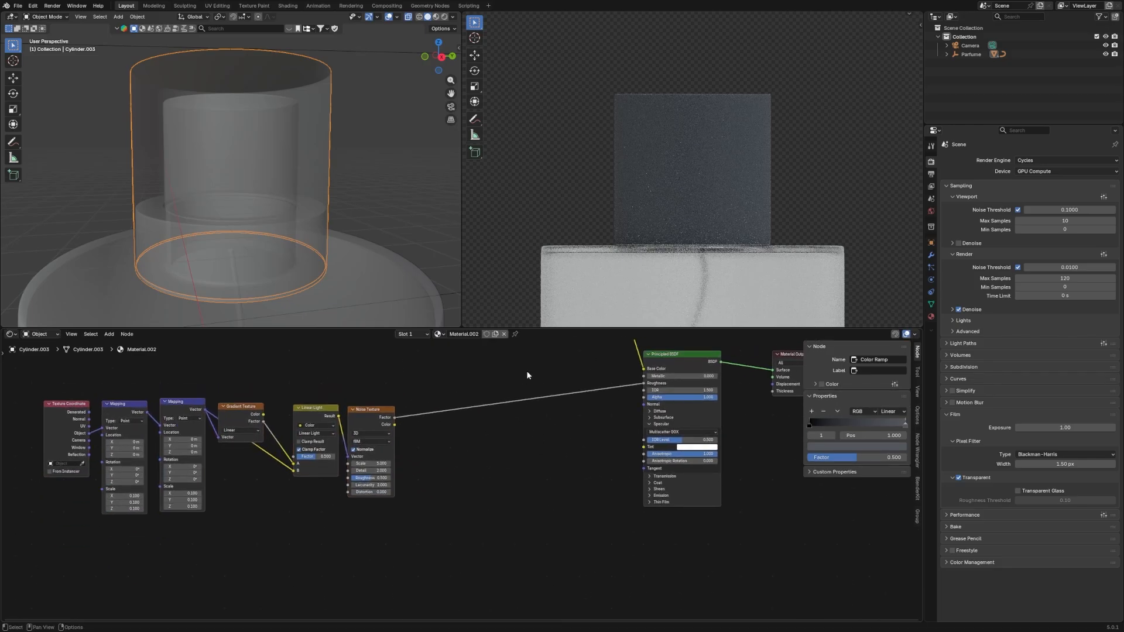
{"action": "middle_click_drag", "start_coordinate": [527, 376], "coordinate": [515, 412]}
{"action": "scroll", "coordinate": [537, 409], "scroll_direction": "up", "scroll_amount": 2, "text": "shift"}
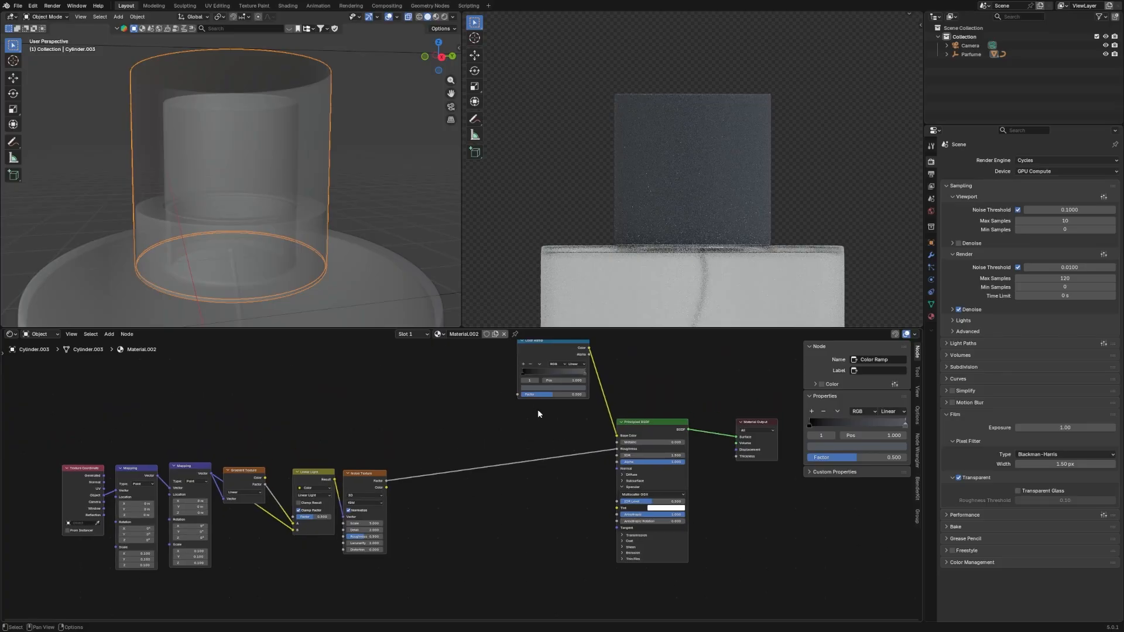
{"action": "key", "text": "shift+a"}
{"action": "type", "text": "color ramp"}
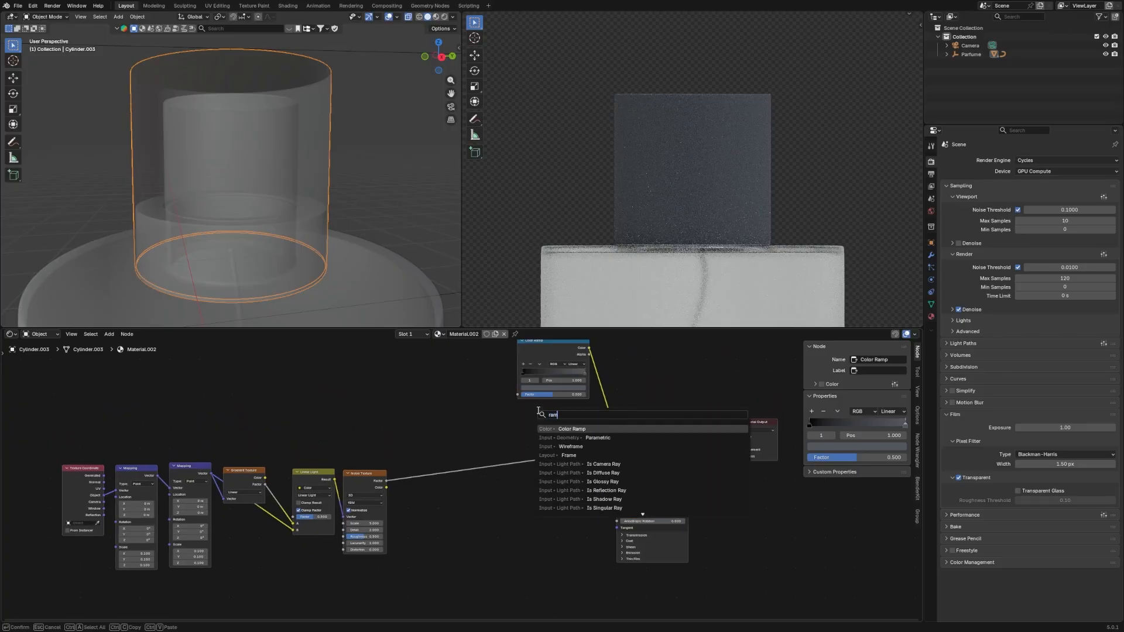
{"action": "key", "text": "Return"}
{"action": "scroll", "coordinate": [538, 425], "scroll_direction": "up", "scroll_amount": 3}
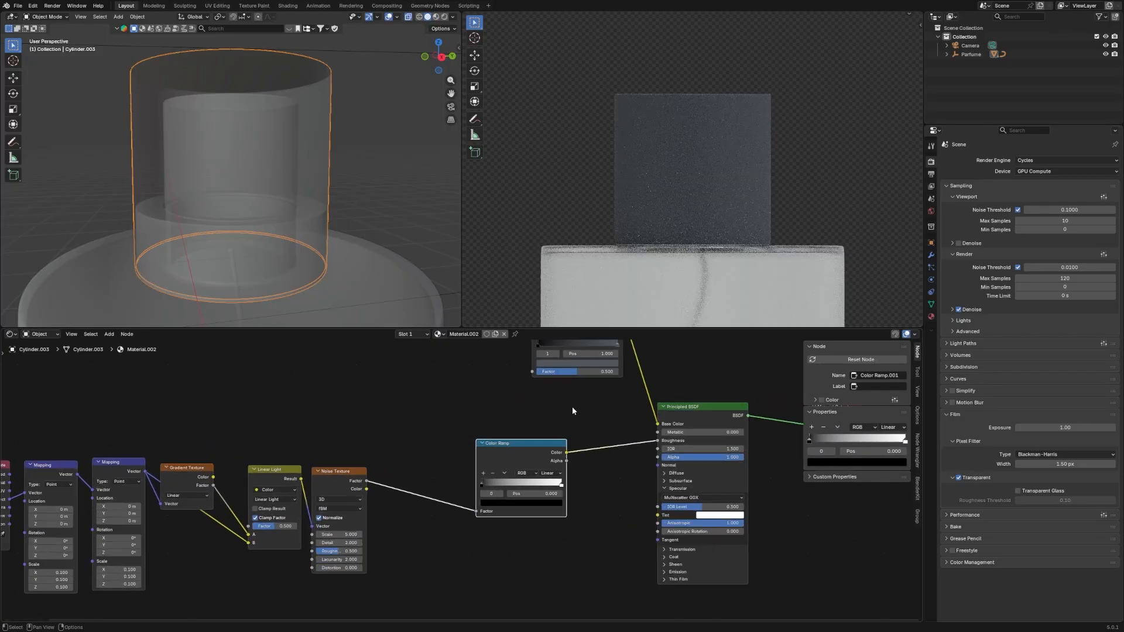
Duplicate the roughness Color Ramp and place the copy directly below it.
{"action": "left_click", "coordinate": [549, 412]}
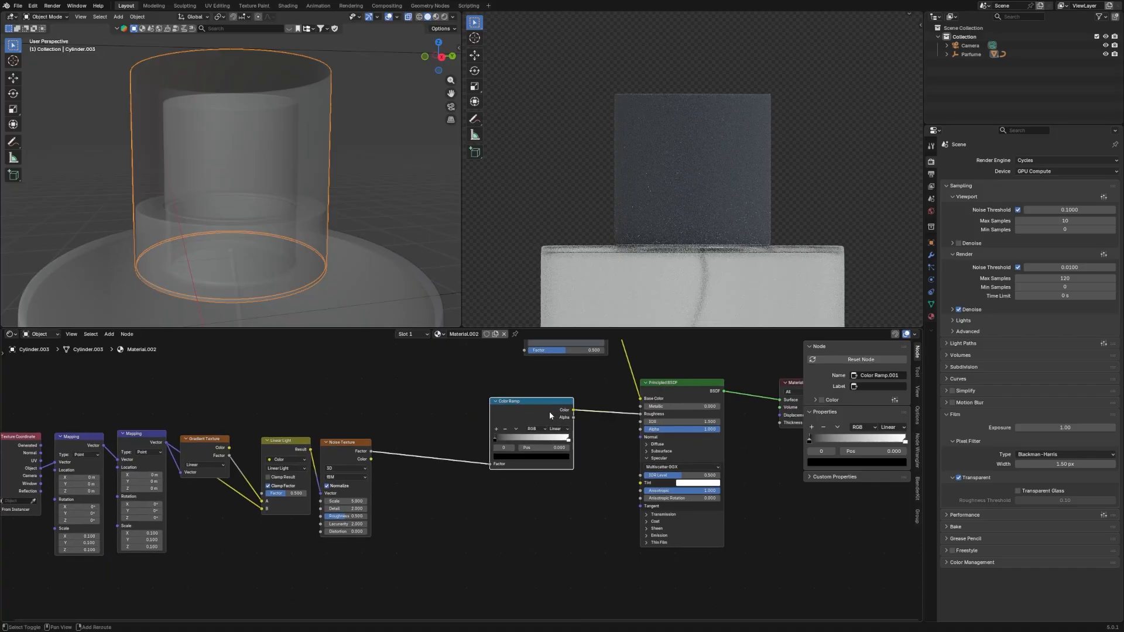
{"action": "key", "text": "shift+d"}
{"action": "left_click", "coordinate": [549, 492]}
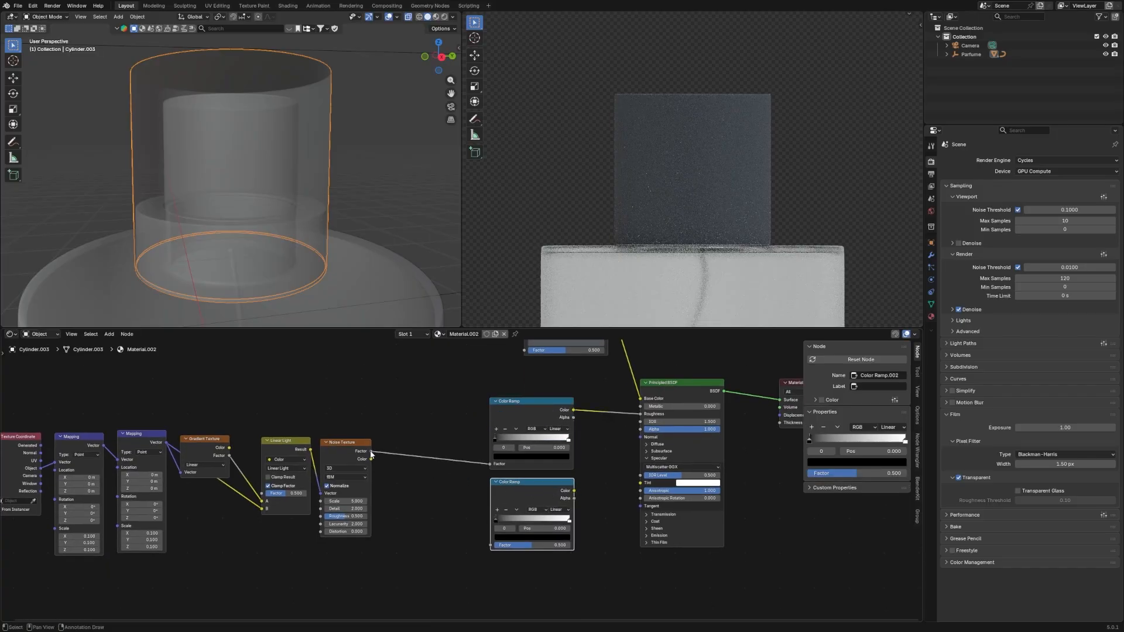
Link the Noise Texture's Factor to the lower Color Ramp, and that ramp's Color to the Principled BSDF's Normal.
{"action": "left_click_drag", "start_coordinate": [371, 453], "coordinate": [487, 546]}
{"action": "key", "text": "g"}
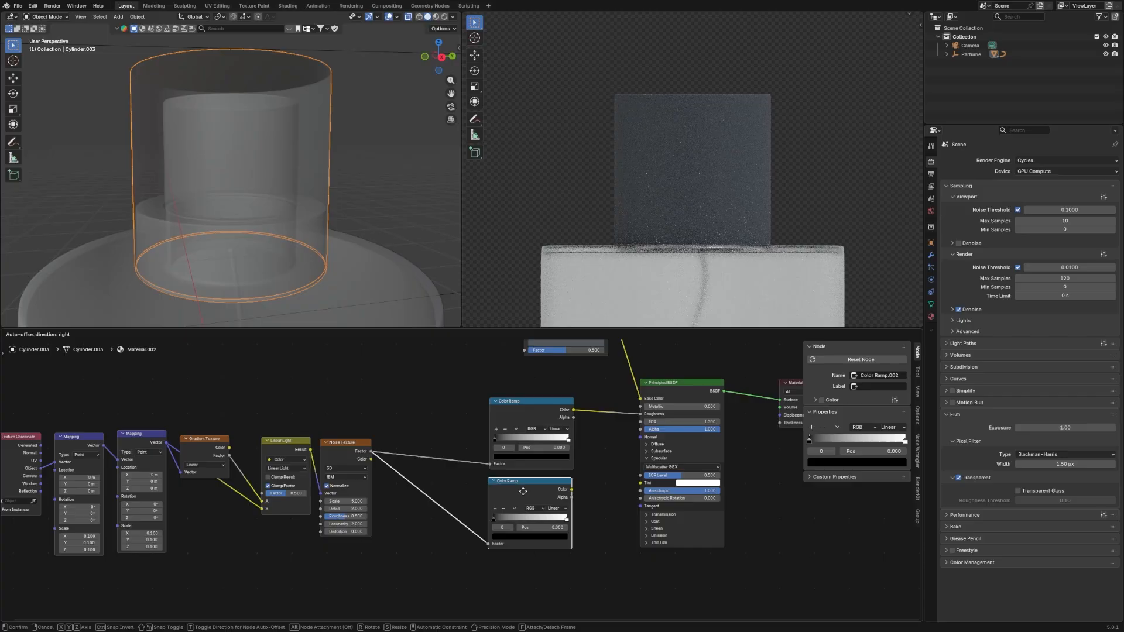
{"action": "left_click", "coordinate": [524, 491]}
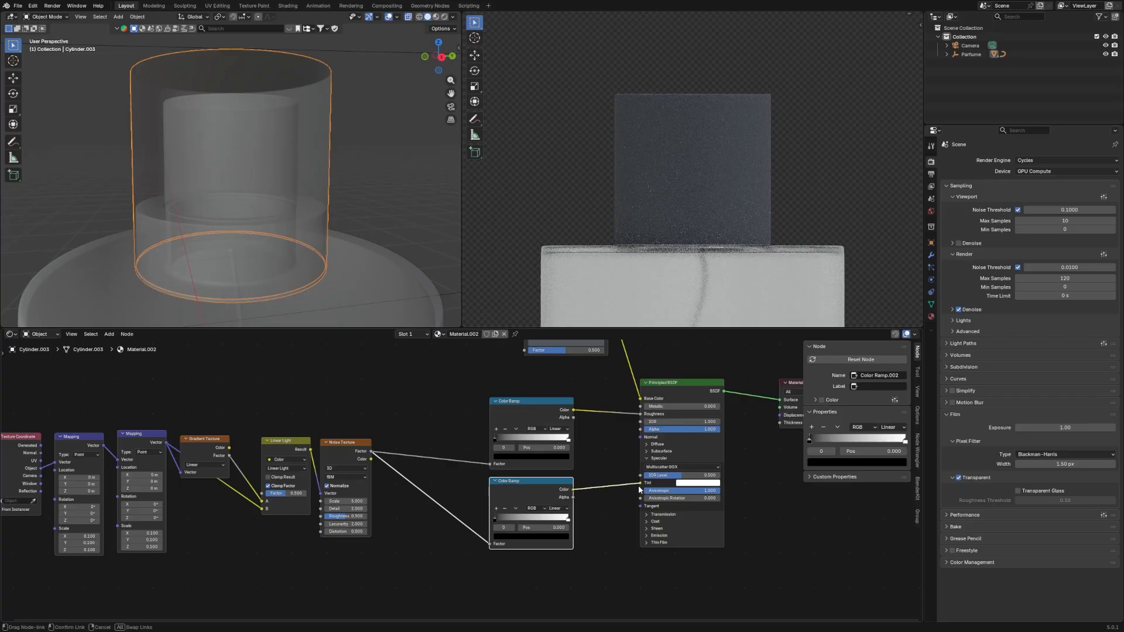
{"action": "left_click_drag", "start_coordinate": [641, 506], "coordinate": [647, 441]}
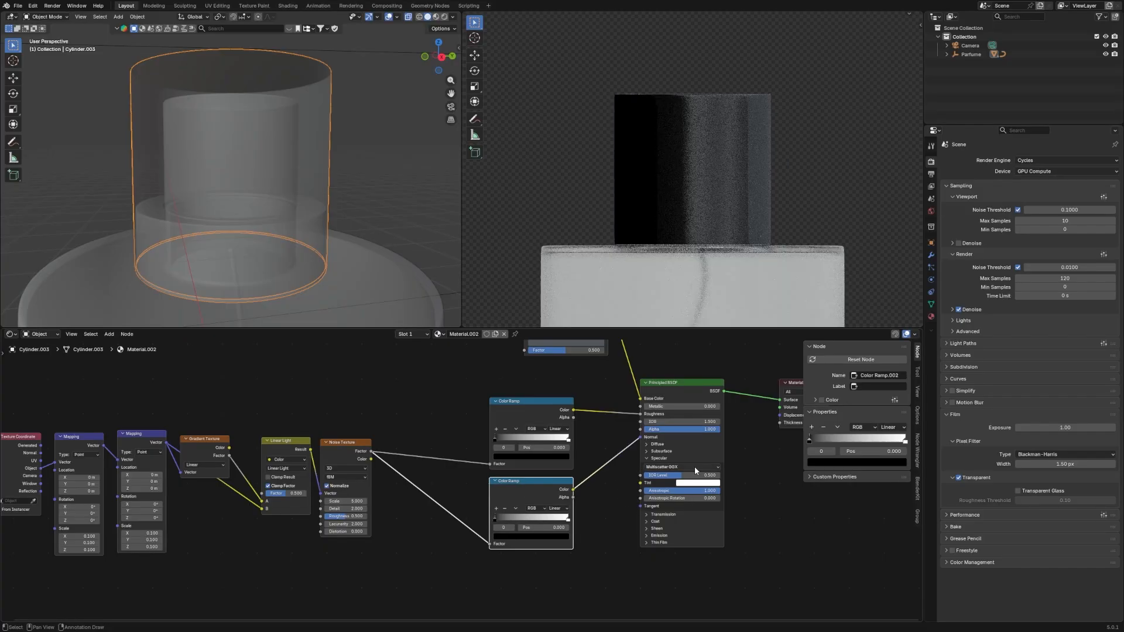
Insert a Bump node between the lower Color Ramp and the Normal input, with the ramp's Color feeding Height.
{"action": "left_click", "coordinate": [606, 432]}
{"action": "key", "text": "shift+a"}
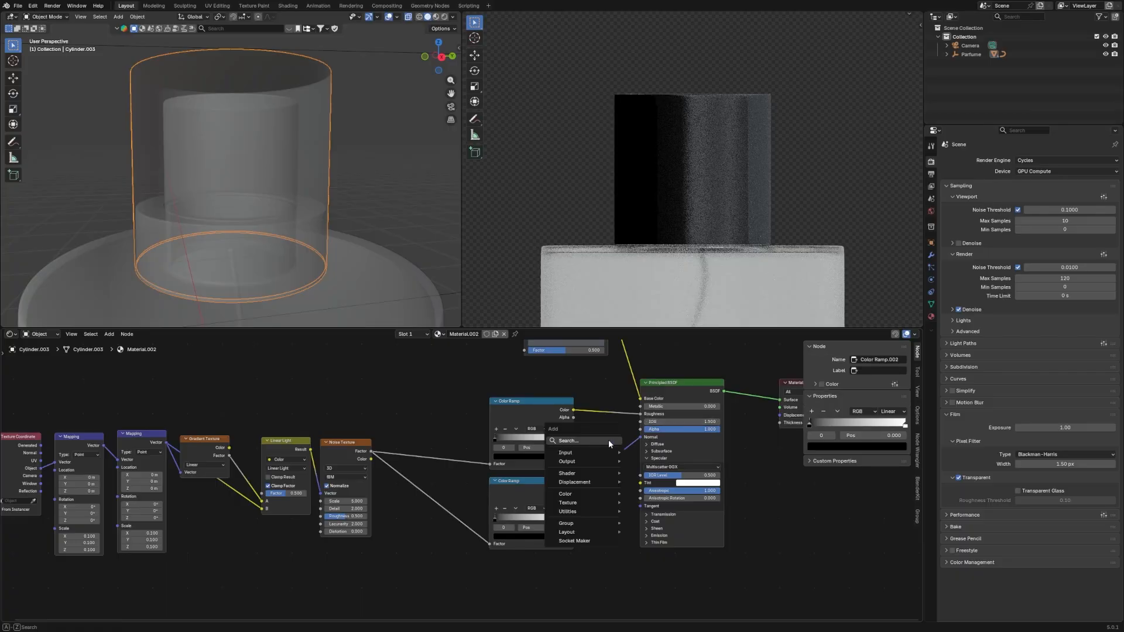
{"action": "left_click", "coordinate": [610, 443]}
{"action": "type", "text": "bum"}
{"action": "key", "text": "Return"}
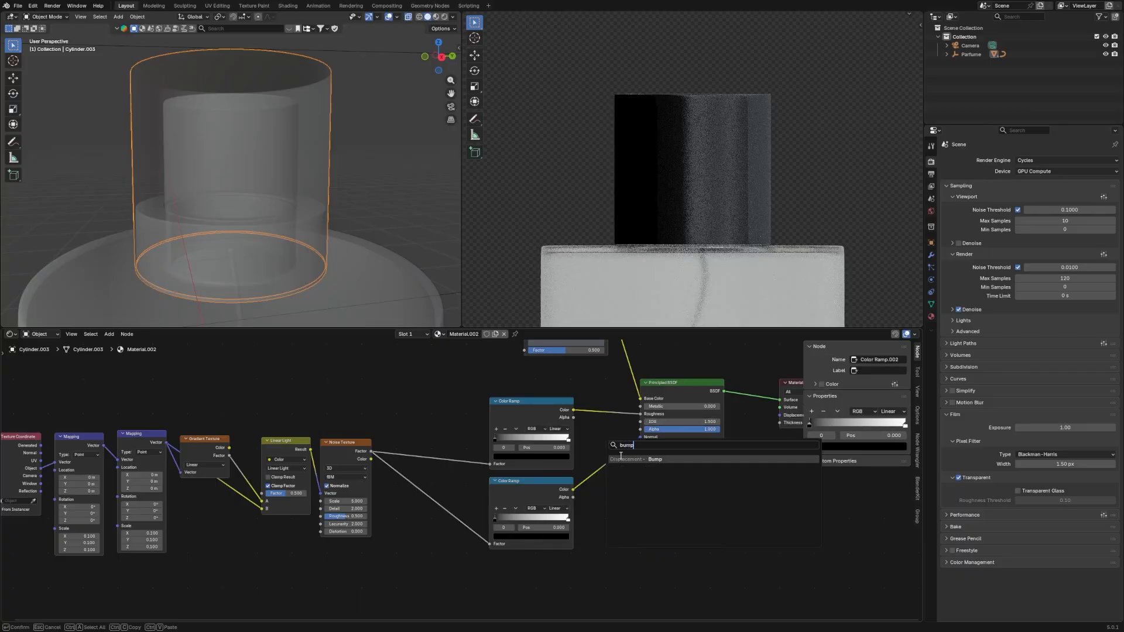
{"action": "left_click", "coordinate": [612, 462]}
{"action": "scroll", "coordinate": [609, 499], "scroll_direction": "up", "scroll_amount": 2}
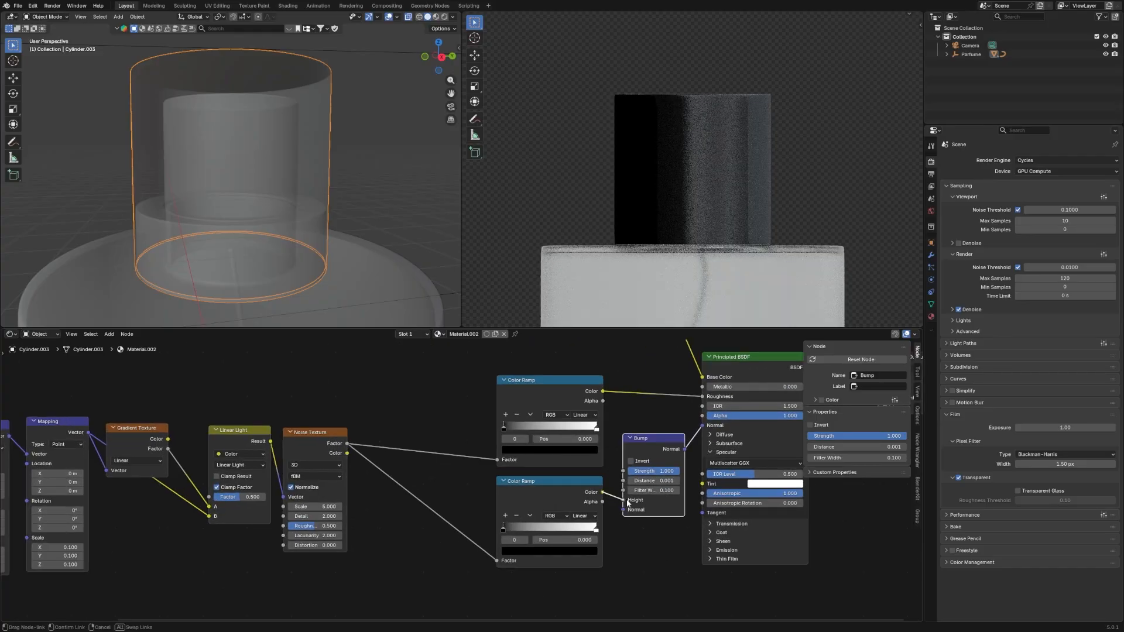
{"action": "left_click_drag", "start_coordinate": [628, 503], "coordinate": [624, 500]}
Narrow the bump Color Ramp's gradient, moving the black stop to about the middle and the white stop to 0.836.
{"action": "scroll", "coordinate": [738, 208], "scroll_direction": "up", "scroll_amount": 5}
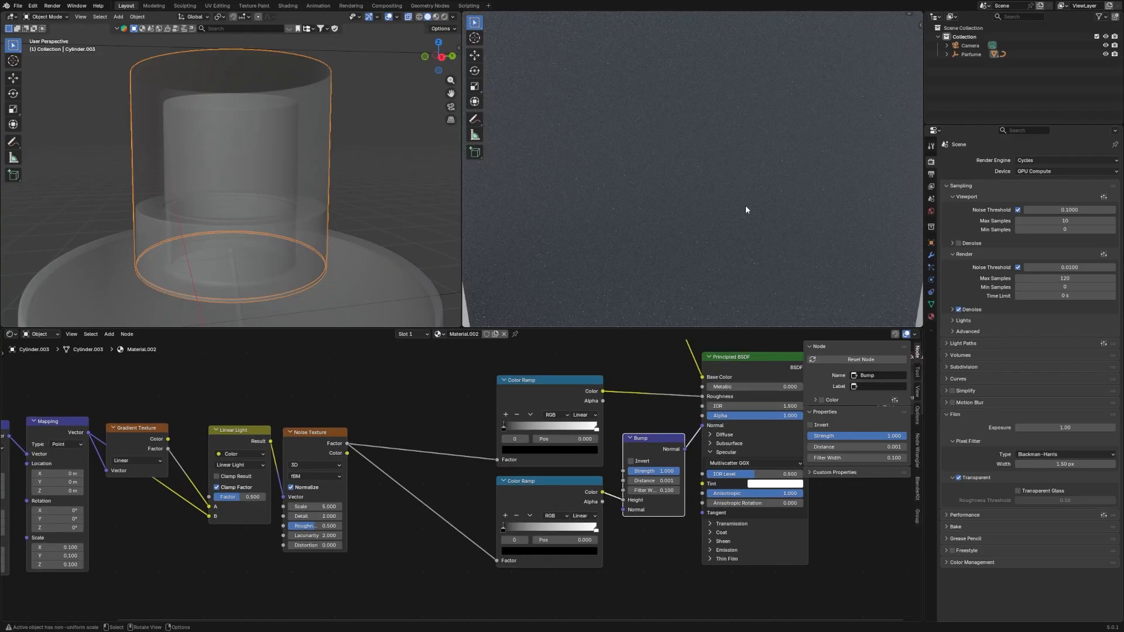
{"action": "scroll", "coordinate": [746, 206], "scroll_direction": "down", "scroll_amount": 6}
{"action": "scroll", "coordinate": [743, 193], "scroll_direction": "up", "scroll_amount": 3}
{"action": "middle_click_drag", "start_coordinate": [768, 183], "coordinate": [778, 205]}
{"action": "scroll", "coordinate": [744, 170], "scroll_direction": "down", "scroll_amount": 3}
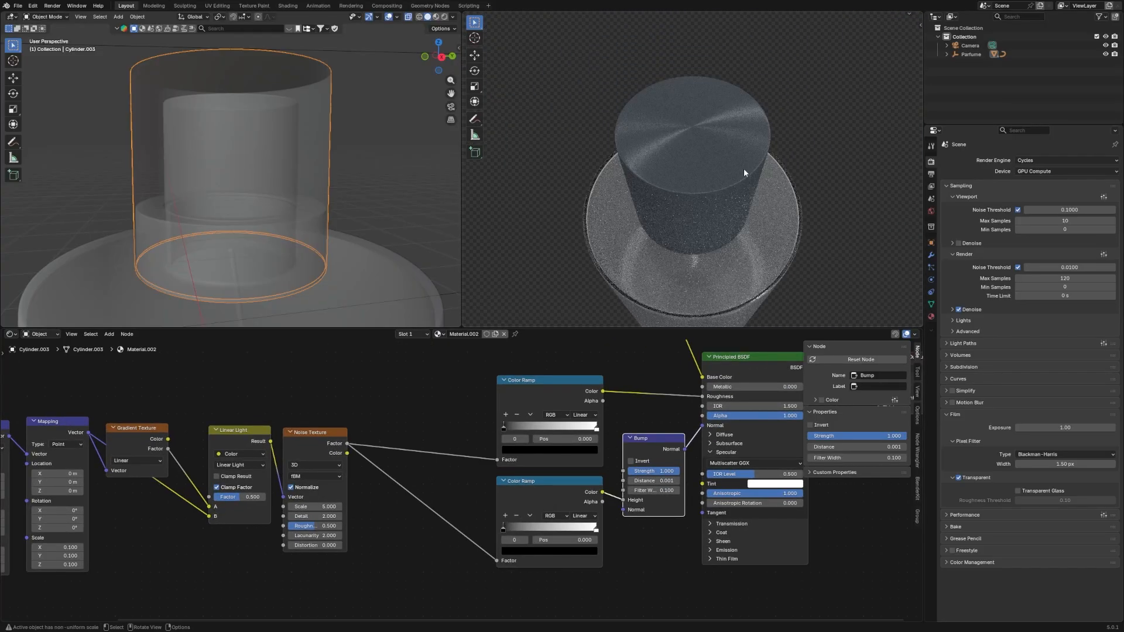
{"action": "middle_click_drag", "start_coordinate": [556, 532], "coordinate": [512, 540]}
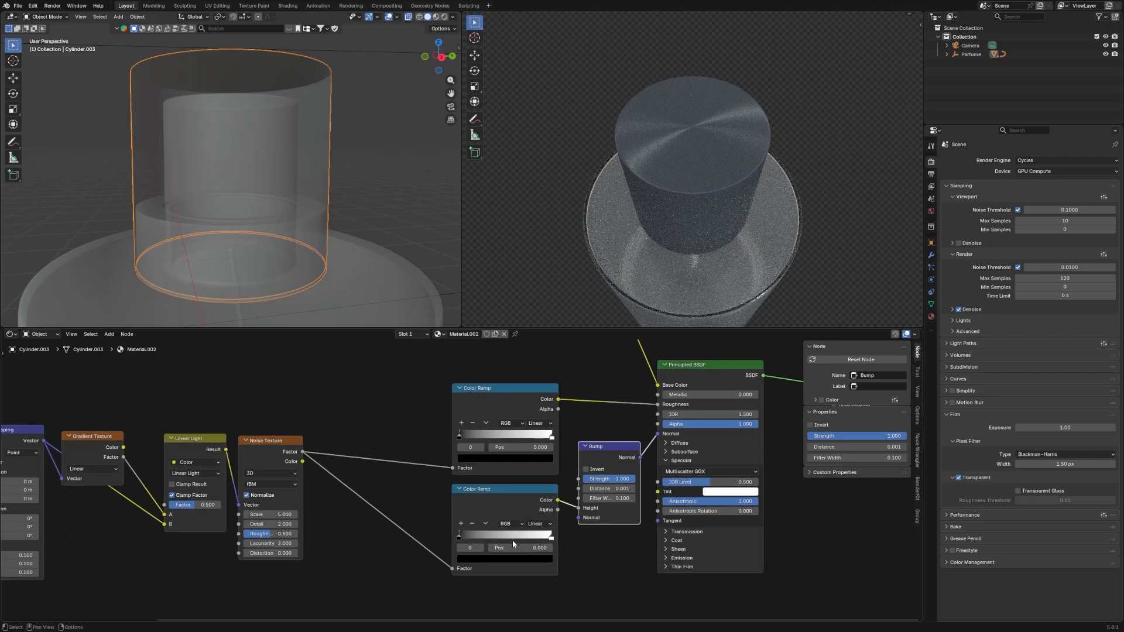
{"action": "left_click_drag", "start_coordinate": [459, 538], "coordinate": [537, 536]}
Narrow the roughness Color Ramp's gradient, moving the black stop to about 0.3 and the white stop to 0.545.
{"action": "scroll", "coordinate": [510, 468], "scroll_direction": "up", "scroll_amount": 1}
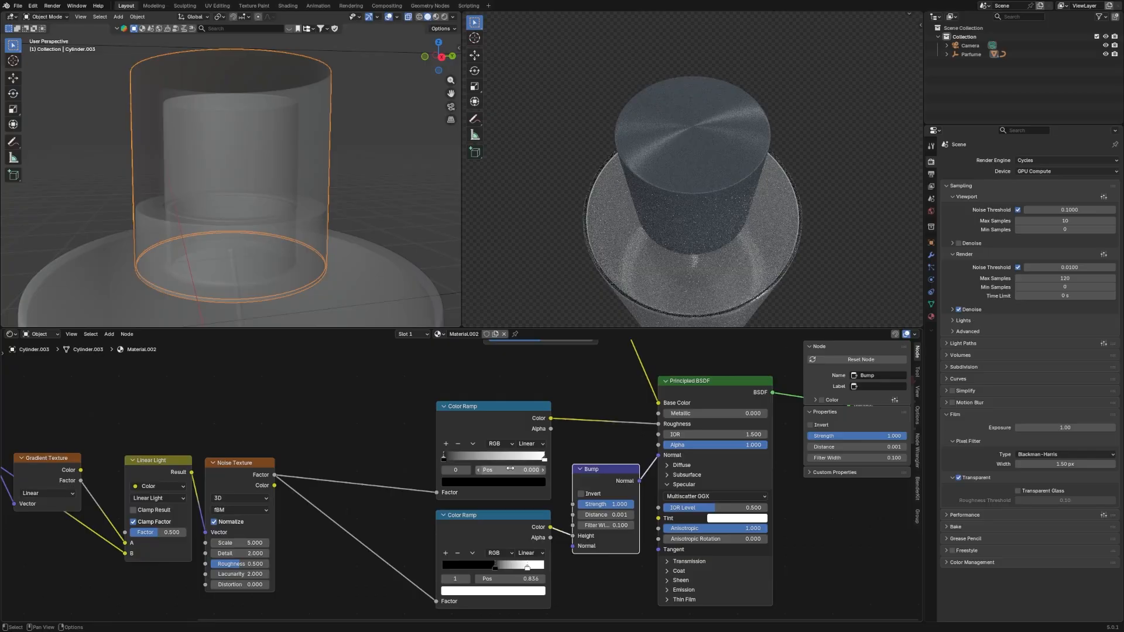
{"action": "left_click_drag", "start_coordinate": [444, 455], "coordinate": [511, 458]}
{"action": "key", "text": "KP_1"}
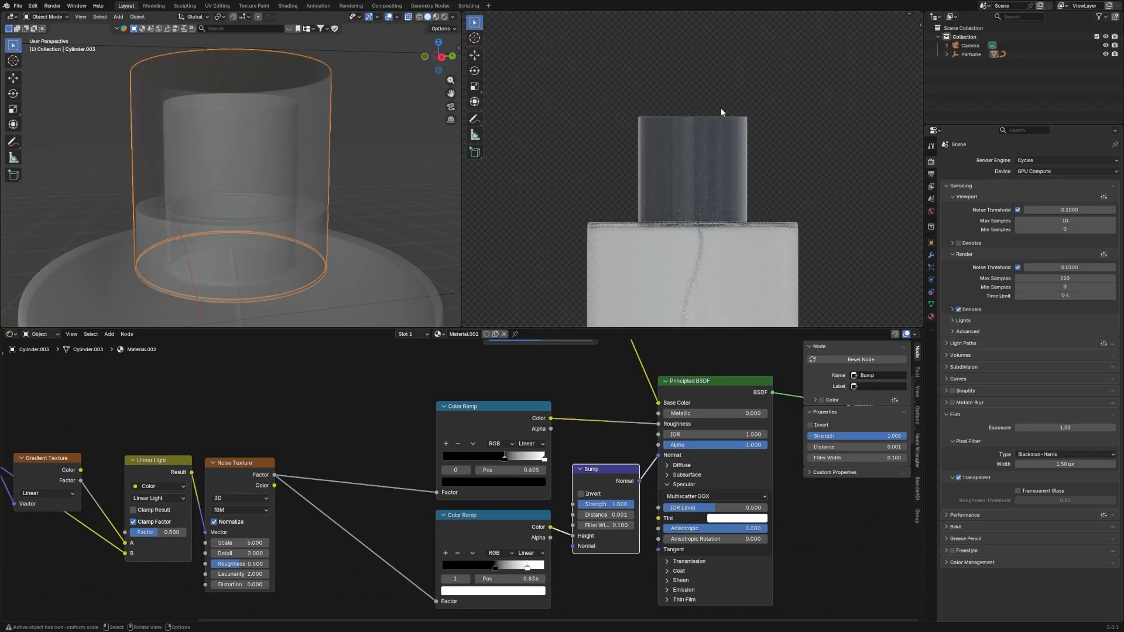
{"action": "middle_click_drag", "start_coordinate": [725, 173], "coordinate": [708, 207]}
{"action": "mouse_move", "coordinate": [508, 465]}
{"action": "left_mouse_down"}
{"action": "mouse_move", "coordinate": [490, 457]}
{"action": "mouse_move", "coordinate": [515, 461]}
{"action": "left_mouse_up"}
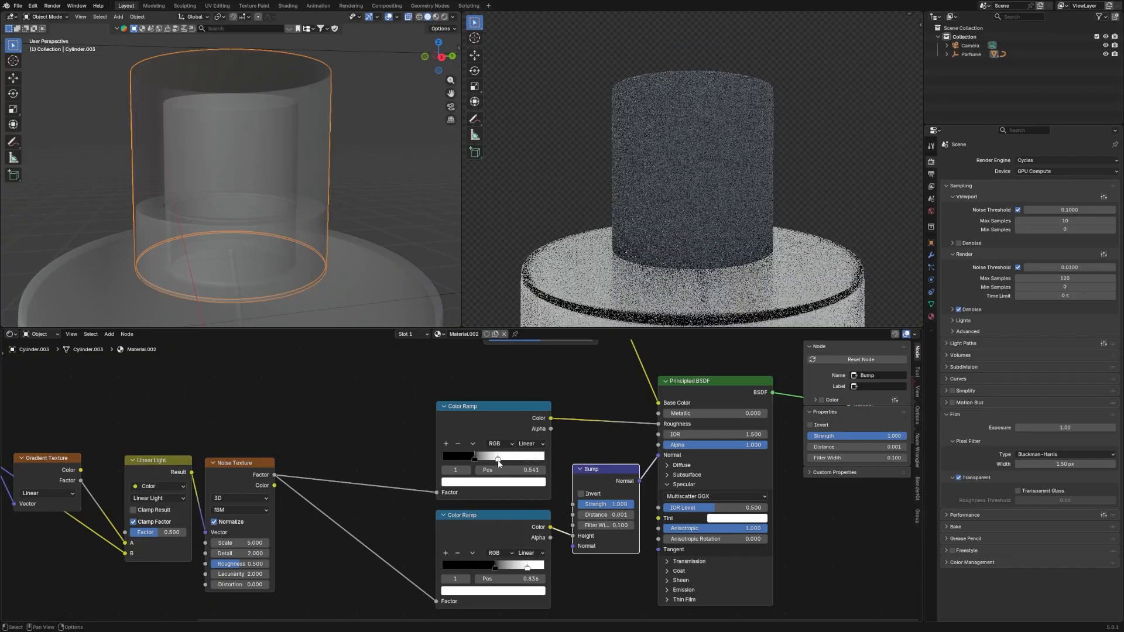
Set the Principled BSDF's Metallic to 0.436, drive the base colour ramp with the noise Factor, and align that ramp above the others.
{"action": "scroll", "coordinate": [580, 435], "scroll_direction": "down", "scroll_amount": 2}
{"action": "left_click_drag", "start_coordinate": [615, 443], "coordinate": [635, 444]}
{"action": "scroll", "coordinate": [474, 404], "scroll_direction": "down", "scroll_amount": 3}
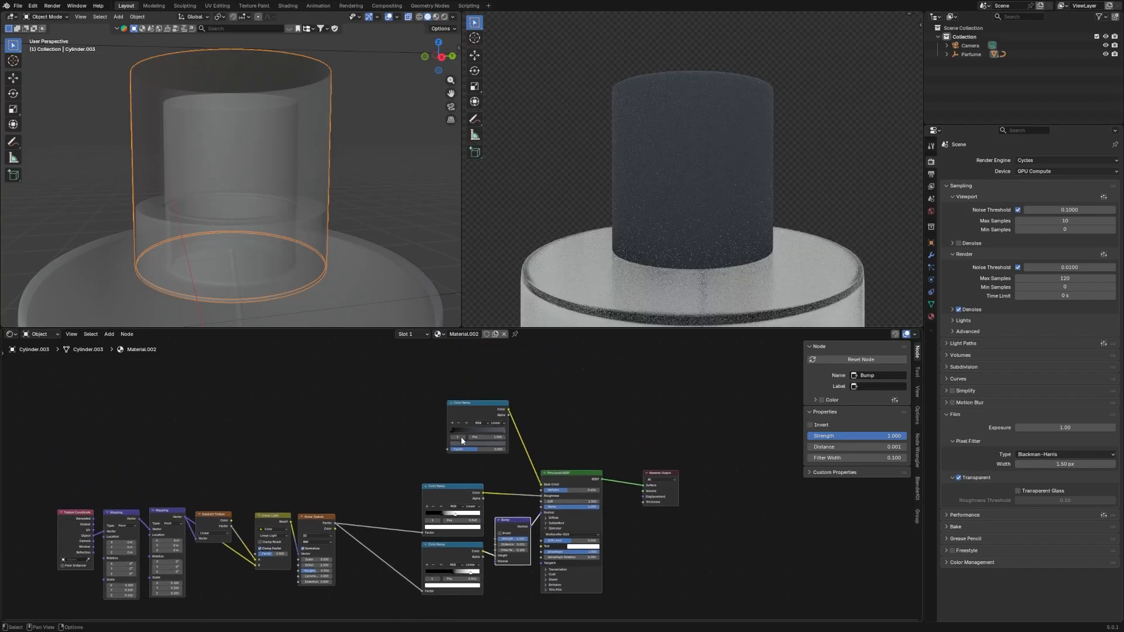
{"action": "left_click", "coordinate": [338, 520]}
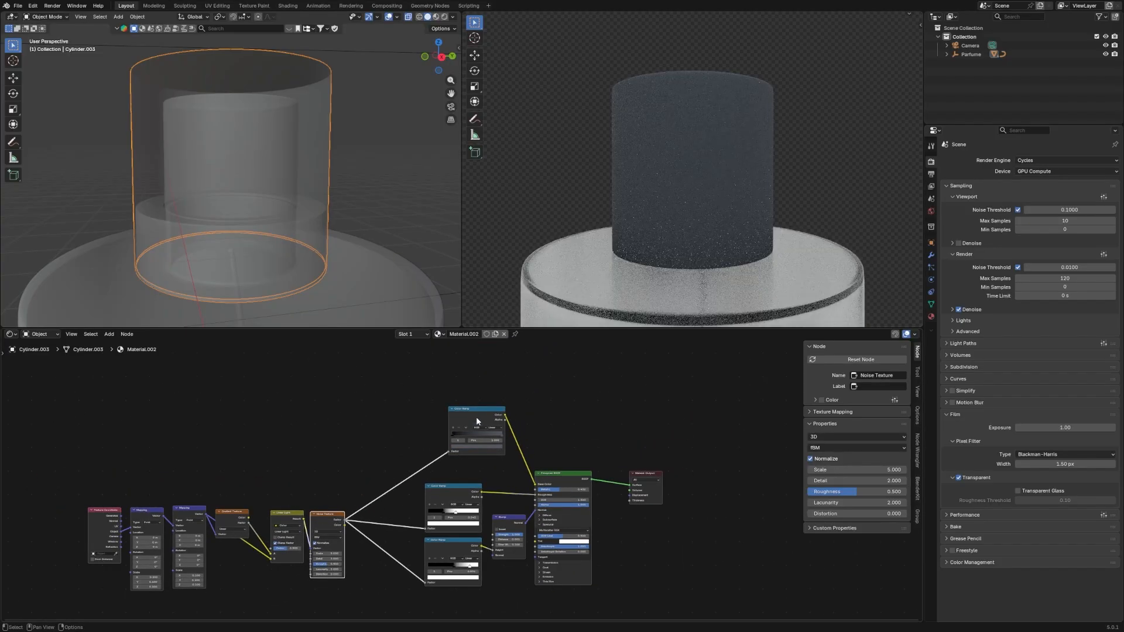
{"action": "left_click_drag", "start_coordinate": [476, 416], "coordinate": [453, 440]}
Lower the Linear Light node's Factor to 0.183.
{"action": "key", "text": "KP_7"}
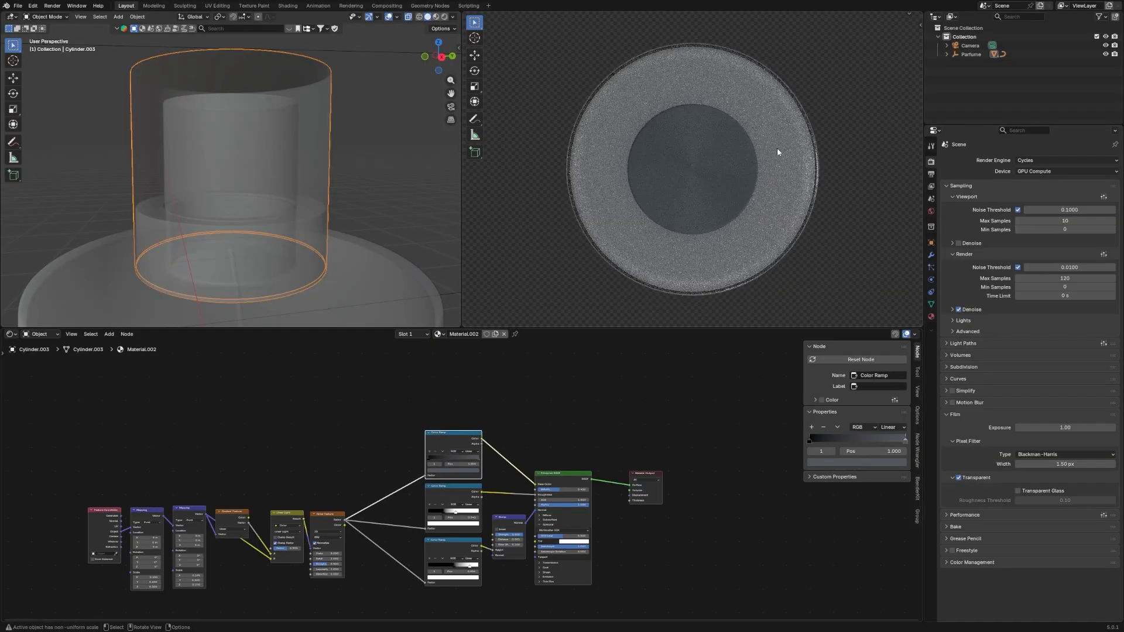
{"action": "scroll", "coordinate": [791, 167], "scroll_direction": "up", "scroll_amount": 5}
{"action": "scroll", "coordinate": [680, 505], "scroll_direction": "up", "scroll_amount": 4}
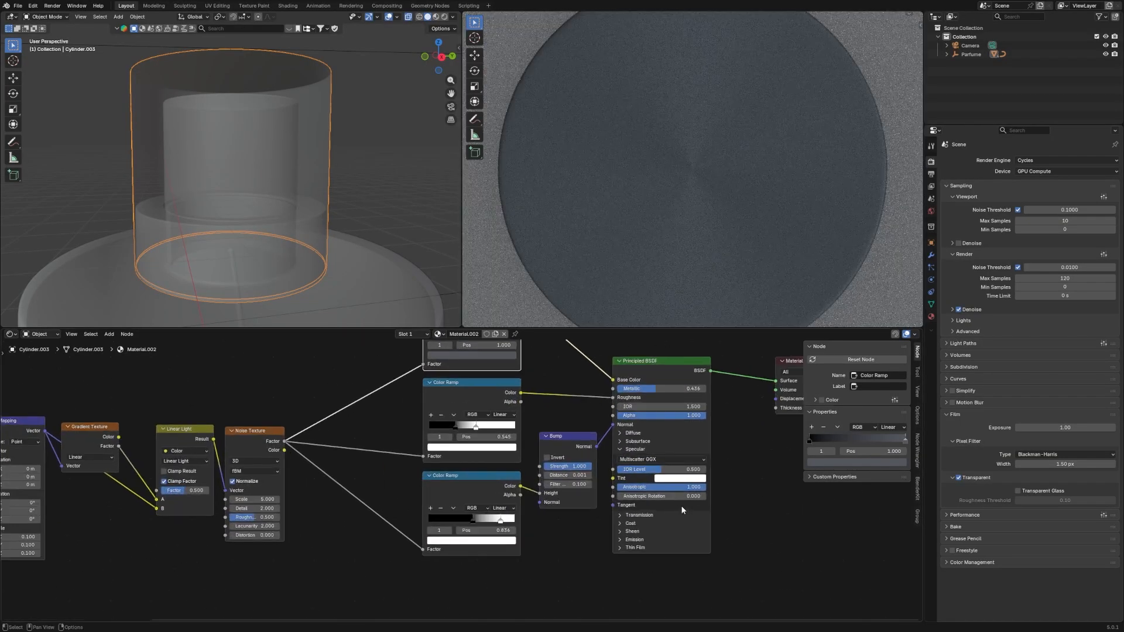
{"action": "scroll", "coordinate": [690, 514], "scroll_direction": "up", "scroll_amount": 1}
{"action": "middle_click_drag", "start_coordinate": [466, 502], "coordinate": [491, 498]}
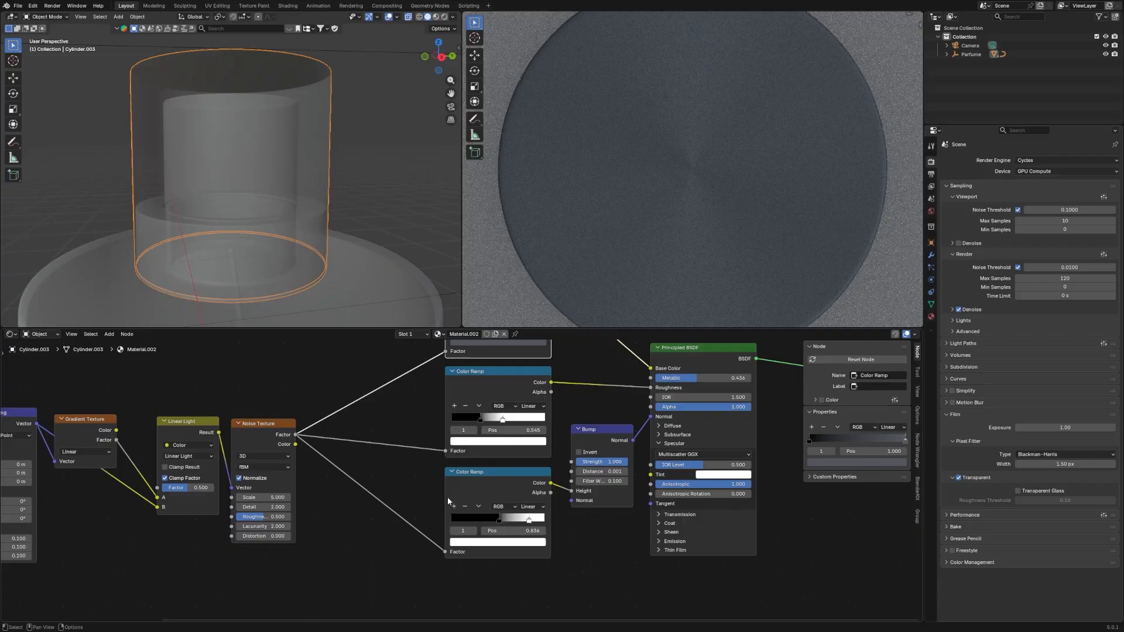
{"action": "middle_click_drag", "start_coordinate": [365, 509], "coordinate": [483, 502]}
{"action": "scroll", "coordinate": [461, 498], "scroll_direction": "up", "scroll_amount": 3}
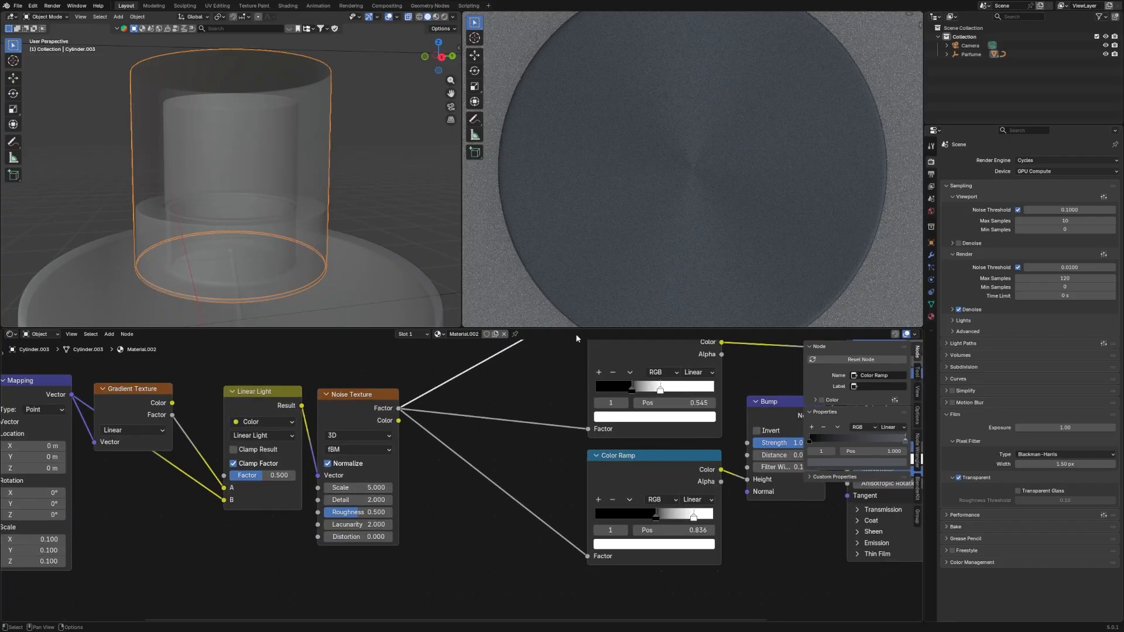
{"action": "scroll", "coordinate": [733, 179], "scroll_direction": "down", "scroll_amount": 1}
{"action": "scroll", "coordinate": [503, 477], "scroll_direction": "down", "scroll_amount": 1}
{"action": "middle_click_drag", "start_coordinate": [284, 477], "coordinate": [396, 492]}
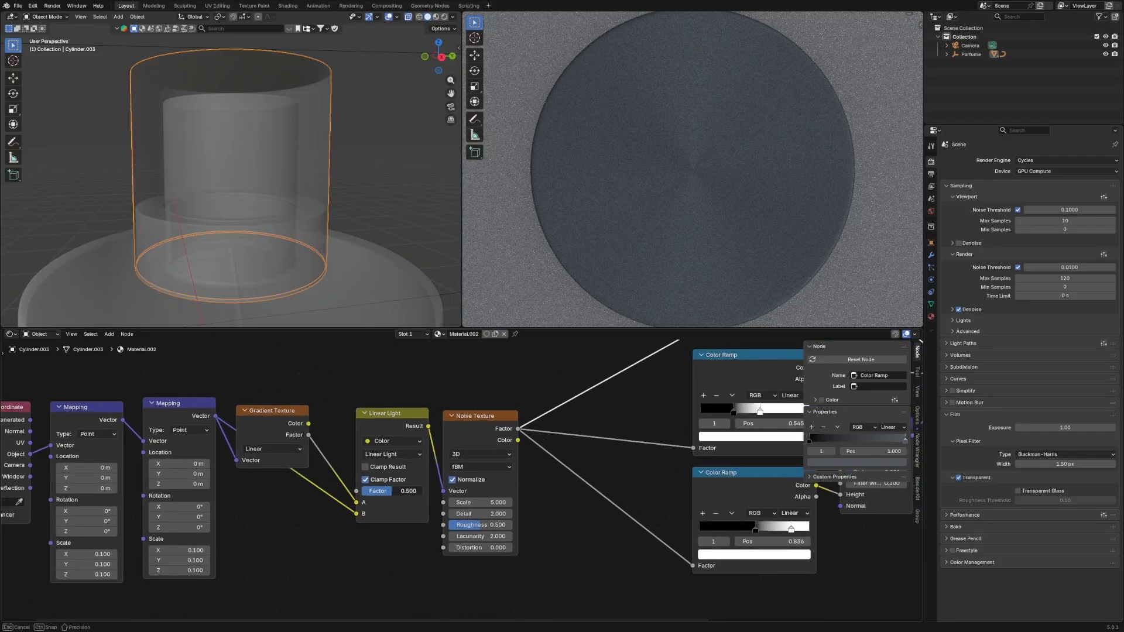
{"action": "left_click_drag", "start_coordinate": [391, 491], "coordinate": [352, 490]}
Check the cap's brushed pattern from the side and top, and reduce the Linear Light Factor to 0.050.
{"action": "scroll", "coordinate": [688, 213], "scroll_direction": "down", "scroll_amount": 2}
{"action": "middle_click_drag", "start_coordinate": [688, 213], "coordinate": [695, 47], "text": "alt"}
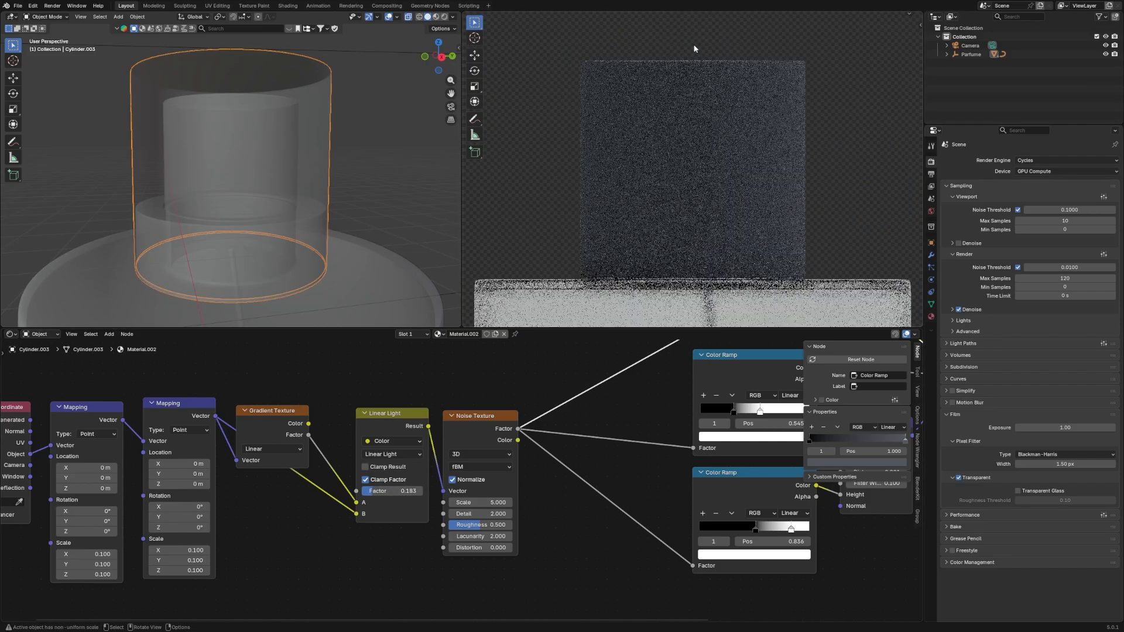
{"action": "middle_click_drag", "start_coordinate": [830, 118], "coordinate": [741, 185]}
{"action": "scroll", "coordinate": [758, 140], "scroll_direction": "down", "scroll_amount": 4}
{"action": "scroll", "coordinate": [738, 164], "scroll_direction": "up", "scroll_amount": 3}
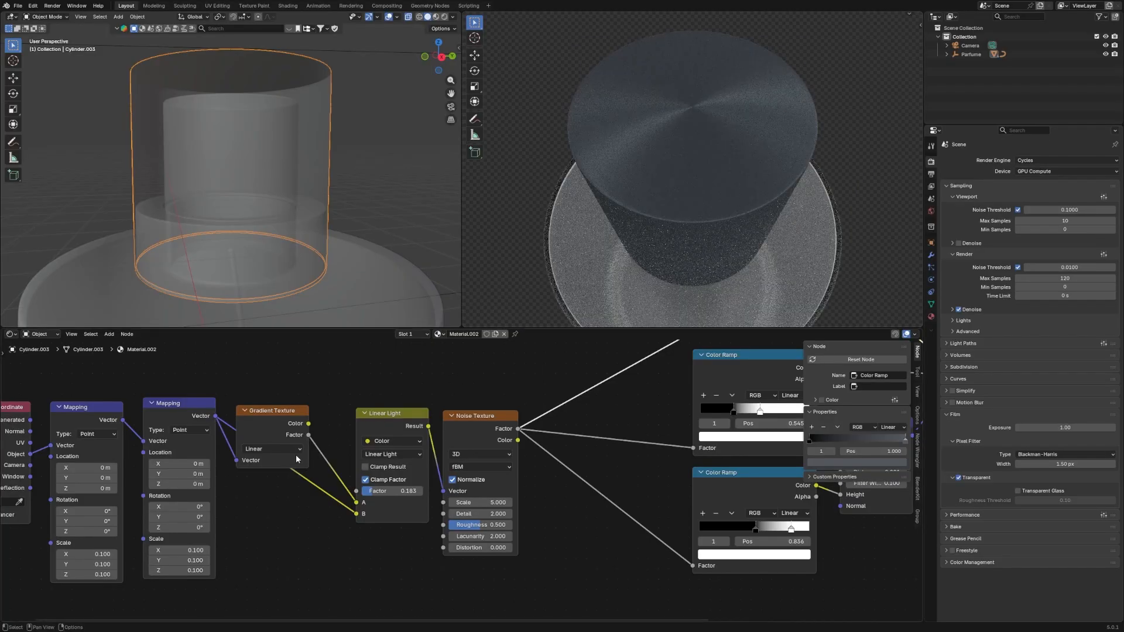
{"action": "left_click_drag", "start_coordinate": [373, 490], "coordinate": [365, 494]}
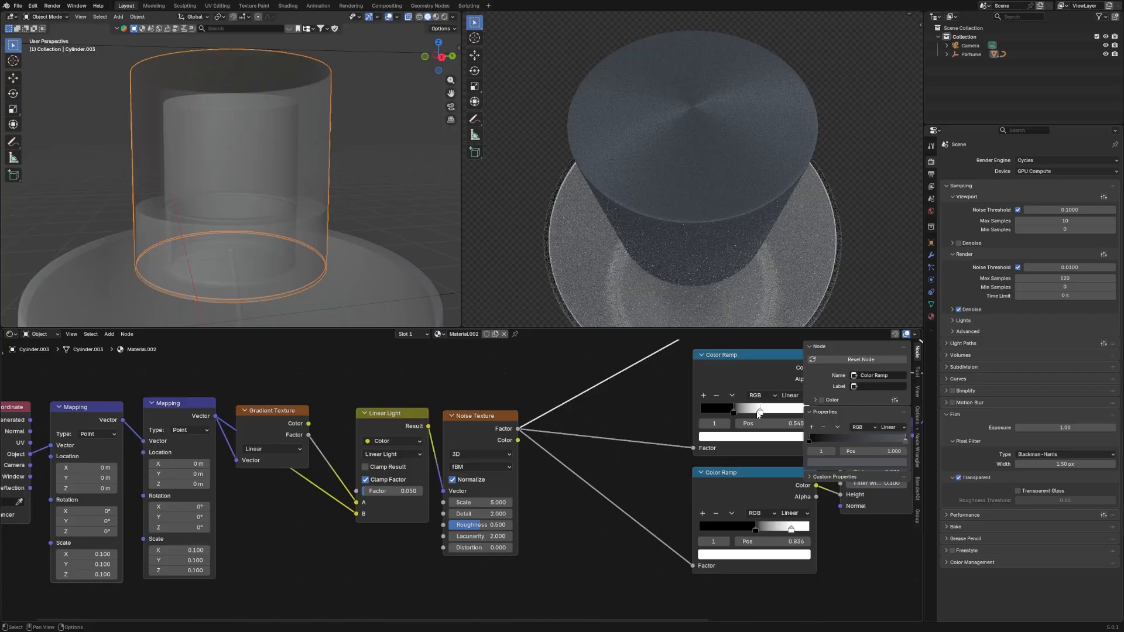
Widen the roughness Color Ramp's gradient, setting the black stop to 0.191 and moving the white stop closer to the end.
{"action": "scroll", "coordinate": [748, 417], "scroll_direction": "down", "scroll_amount": 2}
{"action": "middle_click_drag", "start_coordinate": [709, 412], "coordinate": [470, 460]}
{"action": "mouse_move", "coordinate": [498, 462]}
{"action": "left_mouse_down"}
{"action": "mouse_move", "coordinate": [530, 463]}
{"action": "mouse_move", "coordinate": [485, 462]}
{"action": "left_mouse_up"}
Examine the cap material and the whole bottle in the rendered view from the front and from above.
{"action": "left_click", "coordinate": [863, 205]}
{"action": "scroll", "coordinate": [866, 201], "scroll_direction": "down", "scroll_amount": 1}
{"action": "key", "text": "grave"}
{"action": "middle_click_drag", "start_coordinate": [865, 202], "coordinate": [710, 187]}
{"action": "left_click", "coordinate": [743, 83]}
{"action": "left_click", "coordinate": [710, 186]}
{"action": "scroll", "coordinate": [761, 178], "scroll_direction": "down", "scroll_amount": 1}
{"action": "middle_click_drag", "start_coordinate": [779, 176], "coordinate": [810, 130]}
{"action": "scroll", "coordinate": [834, 128], "scroll_direction": "down", "scroll_amount": 2}
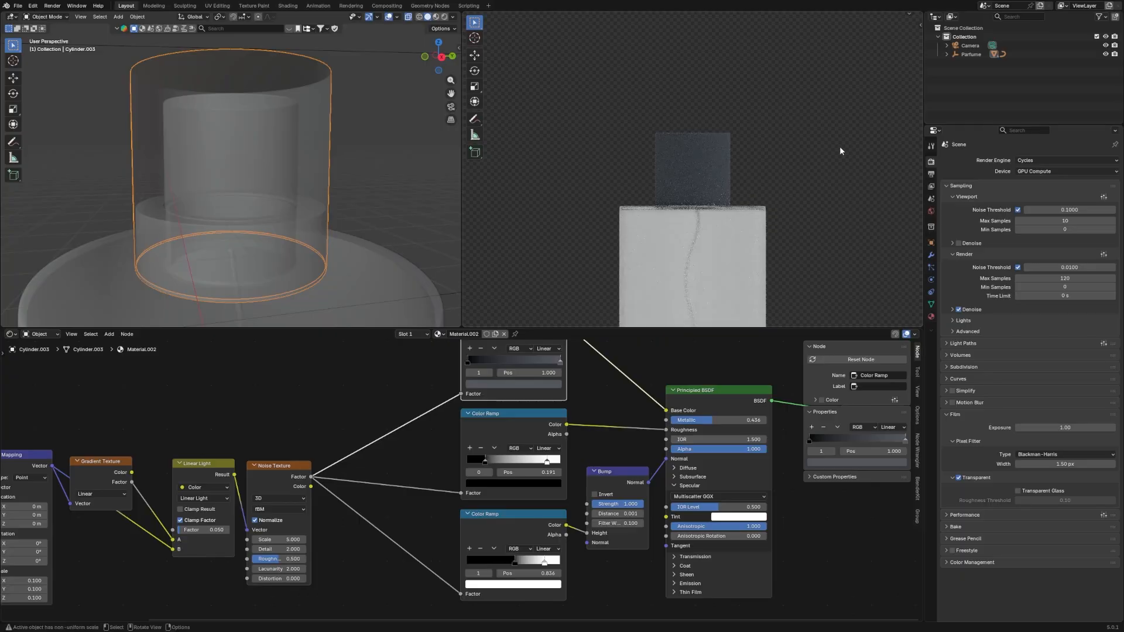
{"action": "scroll", "coordinate": [795, 209], "scroll_direction": "down", "scroll_amount": 5}
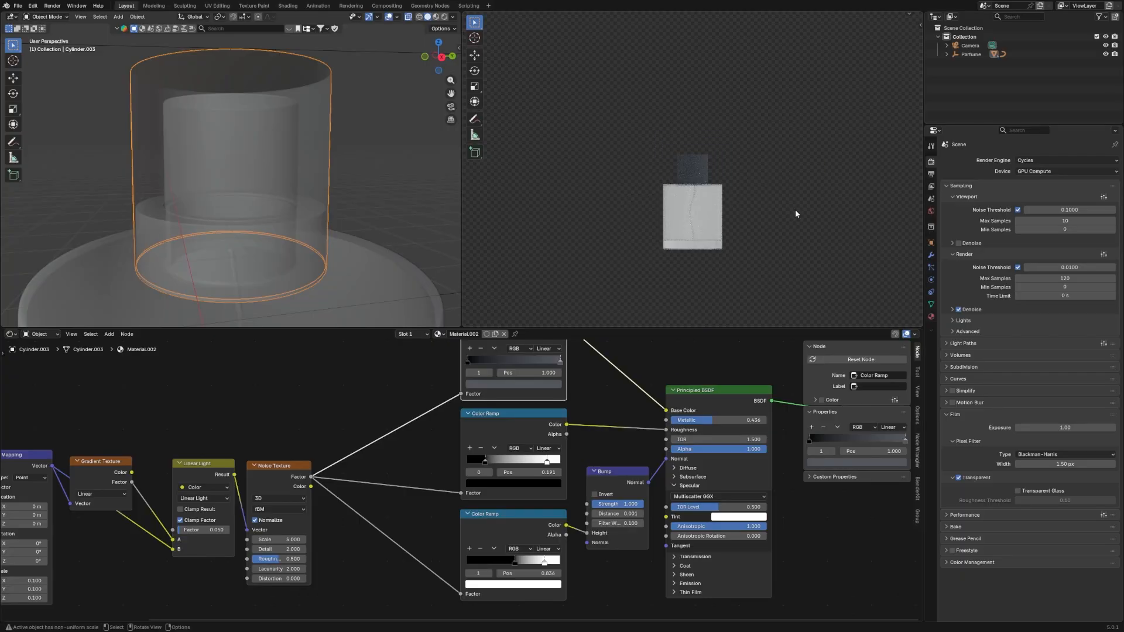
{"action": "scroll", "coordinate": [796, 213], "scroll_direction": "up", "scroll_amount": 5}
{"action": "scroll", "coordinate": [692, 254], "scroll_direction": "down", "scroll_amount": 3}
{"action": "middle_click_drag", "start_coordinate": [732, 209], "coordinate": [728, 240]}
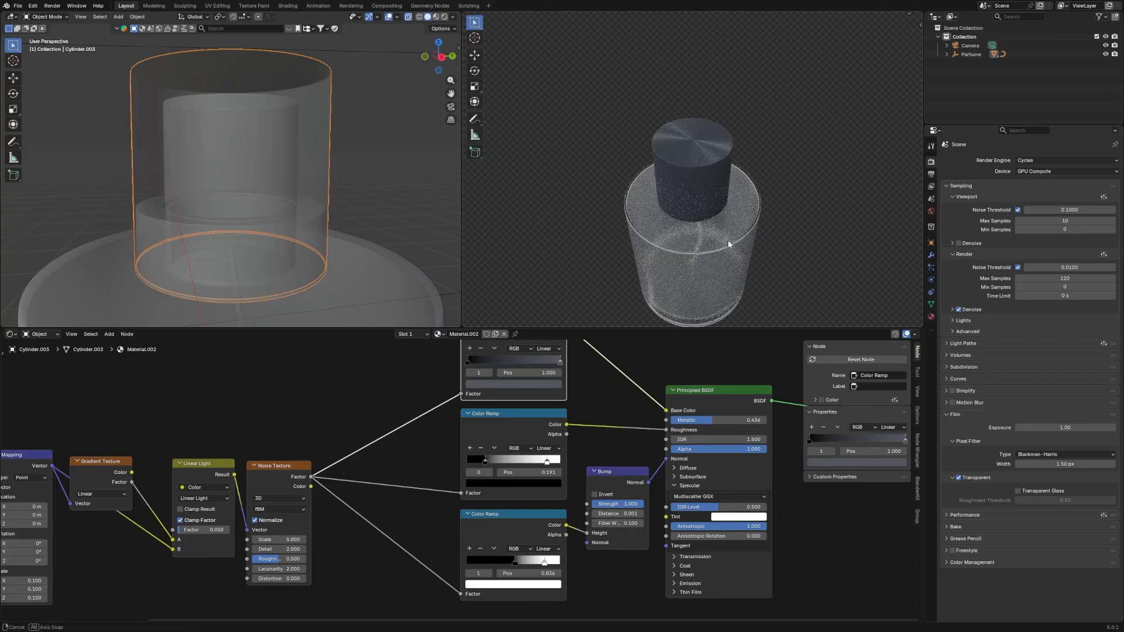
Hide the outer cap and assign Material.002 to the inner sprayer cylinder beneath it.
{"action": "key", "text": "h"}
{"action": "left_click", "coordinate": [708, 175]}
{"action": "key", "text": "KP_1"}
{"action": "key", "text": "grave"}
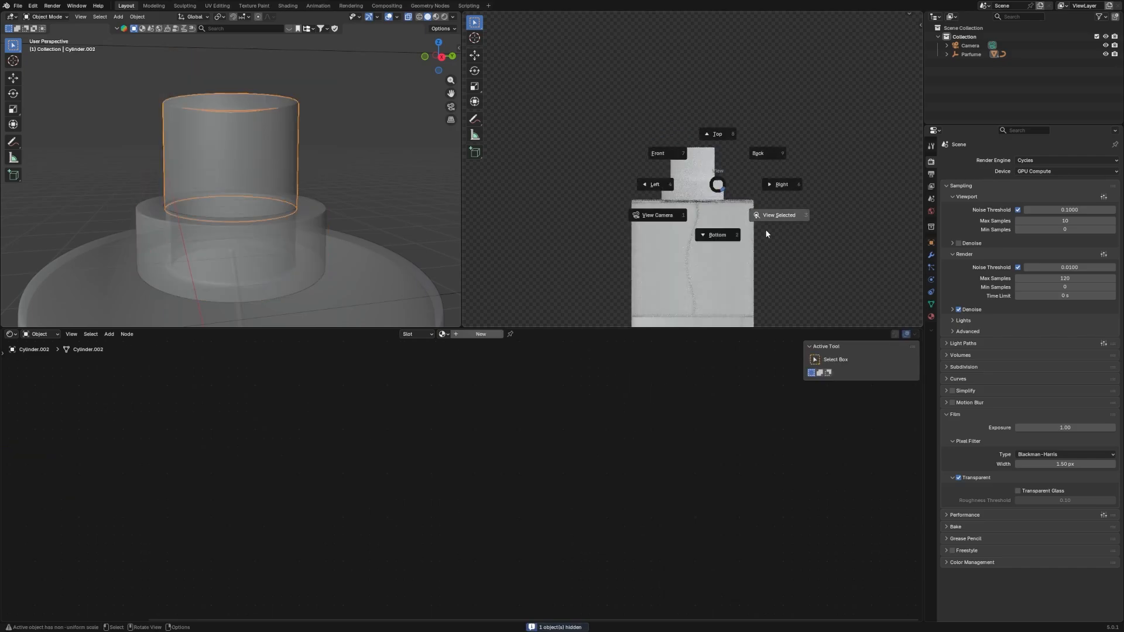
{"action": "left_click", "coordinate": [766, 228]}
{"action": "left_click", "coordinate": [443, 334]}
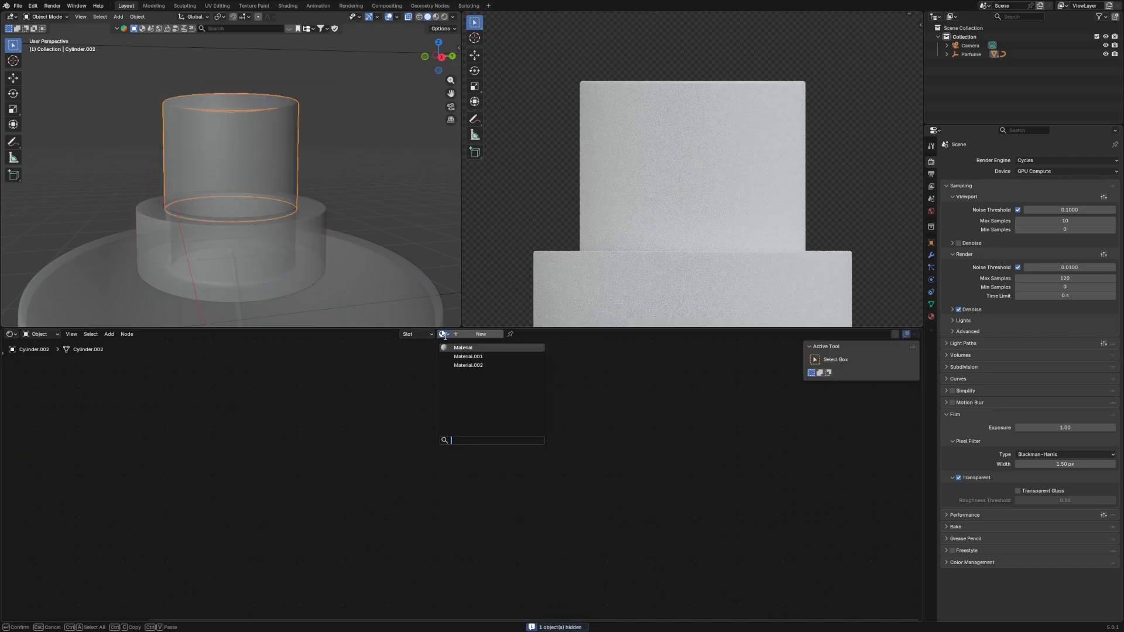
{"action": "left_click", "coordinate": [450, 365]}
Assign Material.002 to the wider collar cylinder below the sprayer.
{"action": "left_click", "coordinate": [655, 321]}
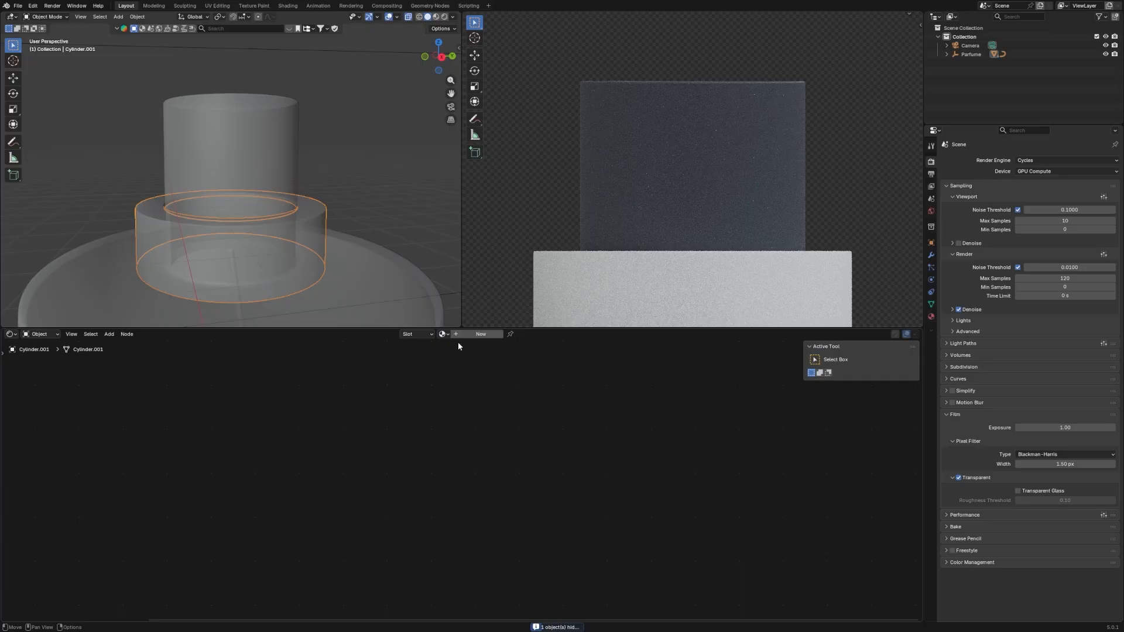
{"action": "left_click", "coordinate": [444, 334]}
{"action": "left_click", "coordinate": [468, 365]}
Unhide the outer cap, Cylinder.003, in the Perfume hierarchy and select it.
{"action": "middle_click_drag", "start_coordinate": [884, 188], "coordinate": [789, 158]}
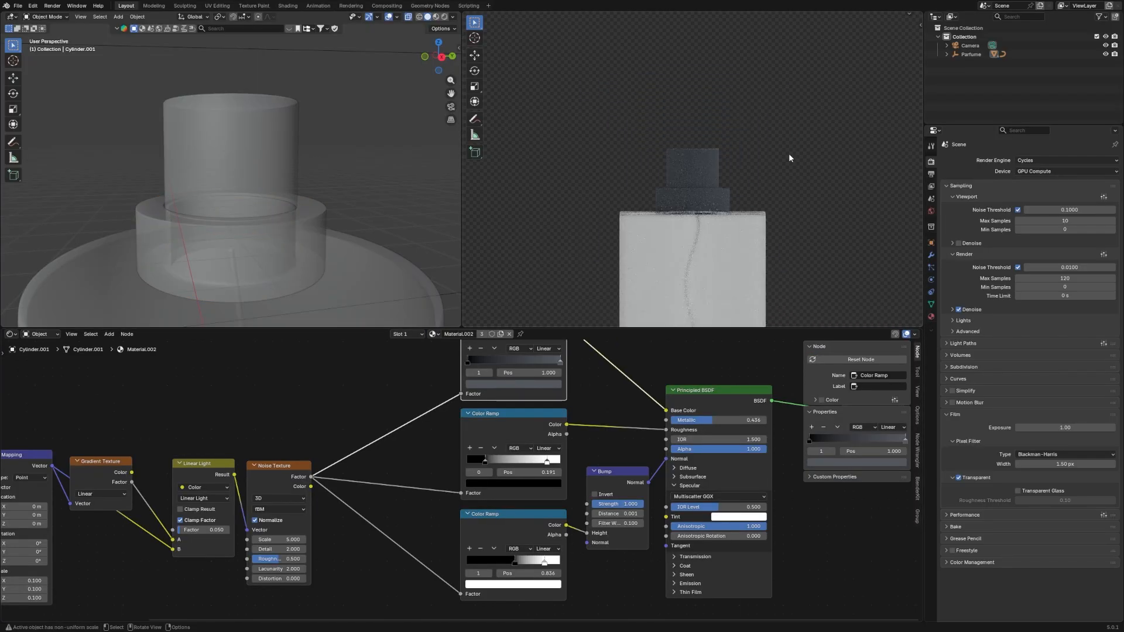
{"action": "left_click", "coordinate": [946, 54]}
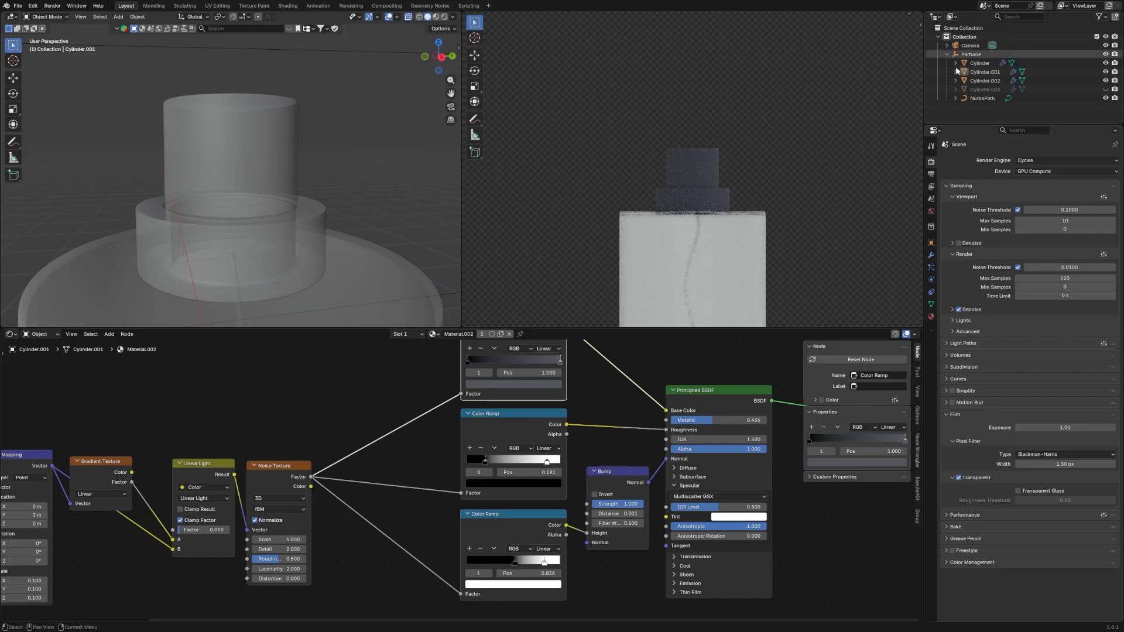
{"action": "left_click", "coordinate": [1106, 90]}
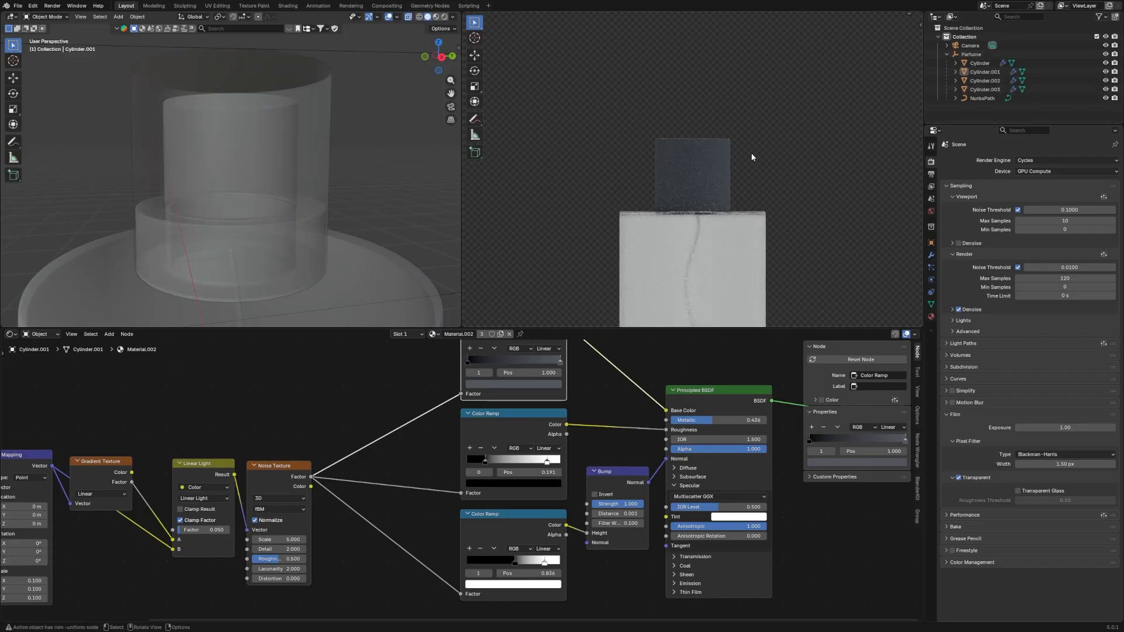
{"action": "left_click", "coordinate": [706, 163]}
{"action": "scroll", "coordinate": [714, 166], "scroll_direction": "down", "scroll_amount": 4}
{"action": "key", "text": "Home"}
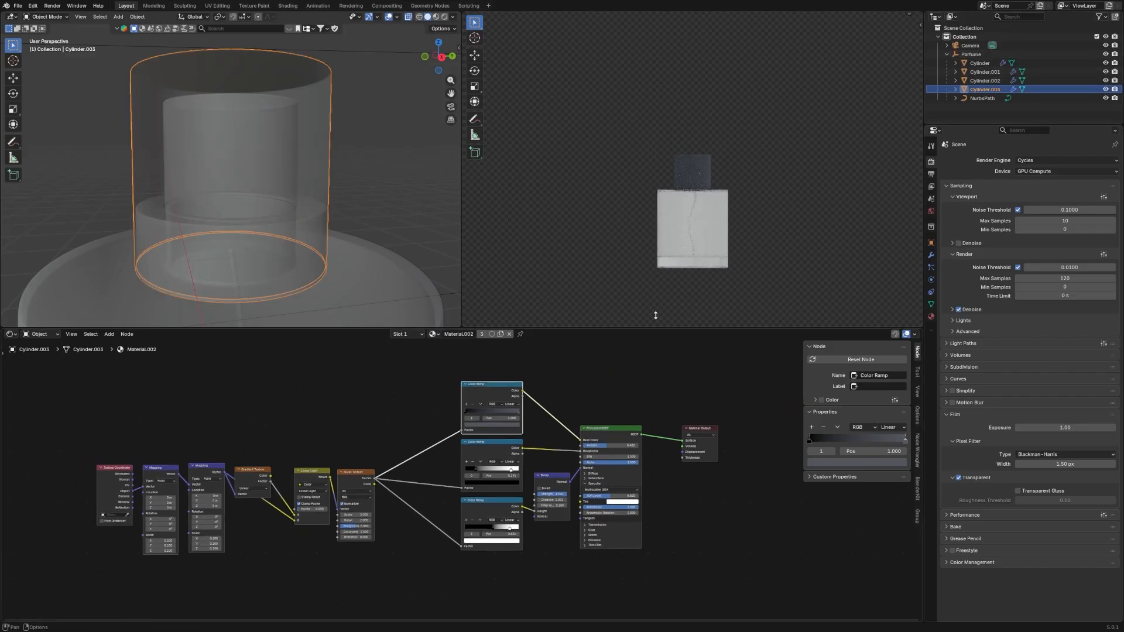
Select the glass bottle body, frame it in the modelling viewport and enter Edit Mode.
{"action": "left_click", "coordinate": [376, 204]}
{"action": "scroll", "coordinate": [328, 196], "scroll_direction": "down", "scroll_amount": 7}
{"action": "key", "text": "KP_1"}
{"action": "left_click", "coordinate": [268, 228]}
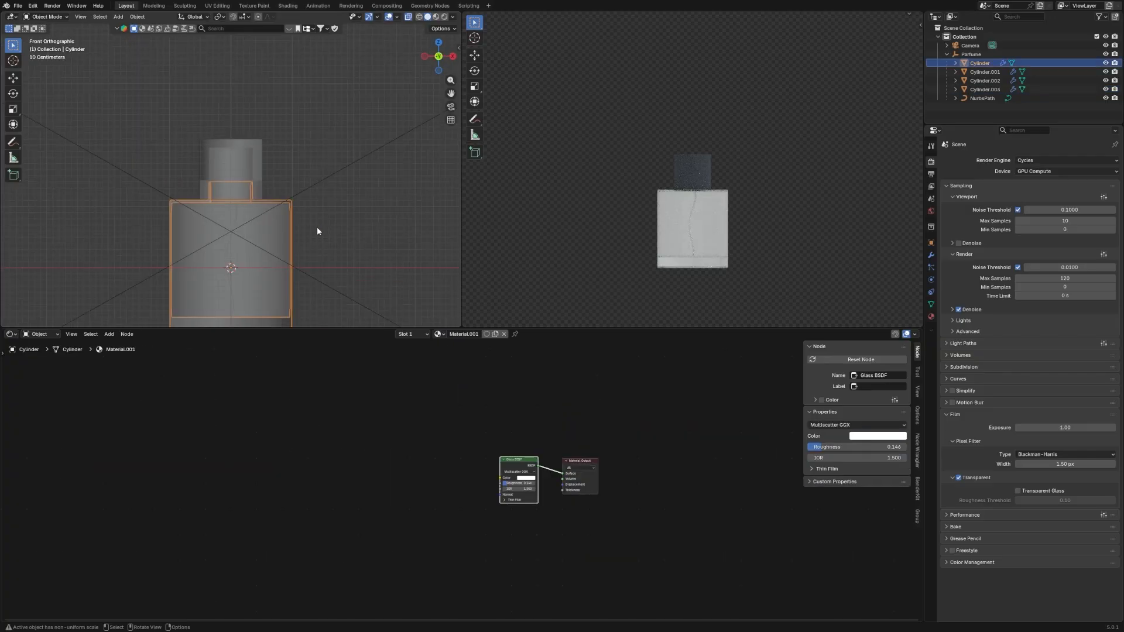
{"action": "key", "text": "KP_Decimal"}
{"action": "middle_click_drag", "start_coordinate": [317, 227], "coordinate": [339, 201]}
{"action": "scroll", "coordinate": [280, 189], "scroll_direction": "up", "scroll_amount": 5}
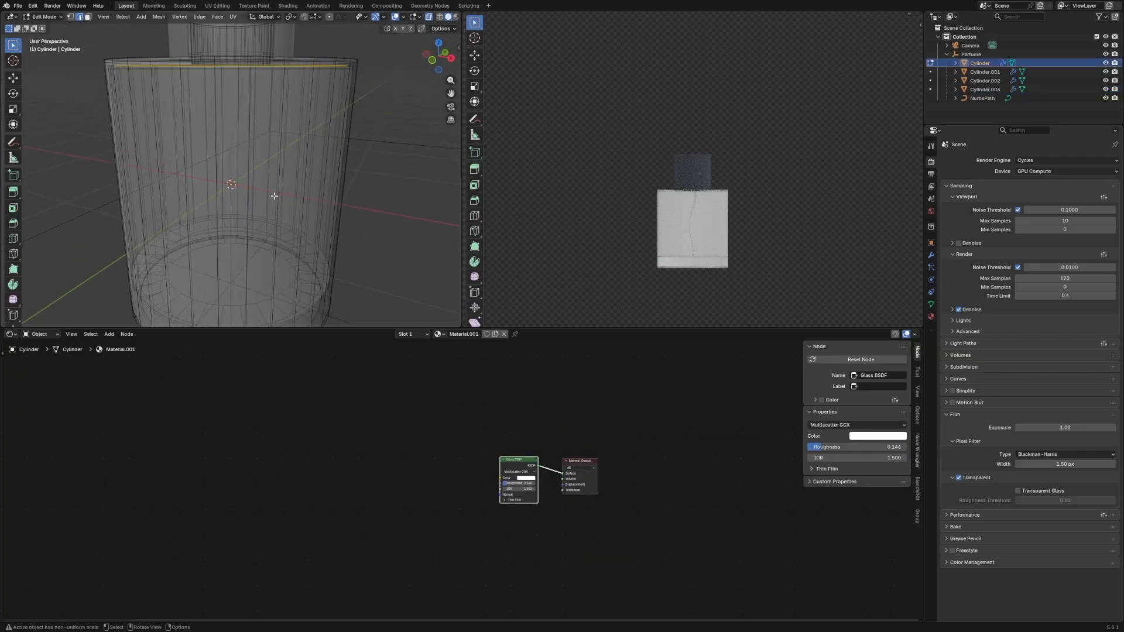
Switch to face selection, try selecting the glass body's inner faces, and clear the selection.
{"action": "key", "text": "3"}
{"action": "middle_click_drag", "start_coordinate": [274, 196], "coordinate": [207, 222]}
{"action": "scroll", "coordinate": [275, 141], "scroll_direction": "up", "scroll_amount": 3}
{"action": "mouse_move", "coordinate": [272, 140]}
{"action": "middle_mouse_down"}
{"action": "mouse_move", "coordinate": [263, 201]}
{"action": "mouse_move", "coordinate": [262, 138]}
{"action": "middle_mouse_up"}
{"action": "scroll", "coordinate": [264, 201], "scroll_direction": "up", "scroll_amount": 4}
{"action": "left_click", "coordinate": [264, 268], "text": "alt"}
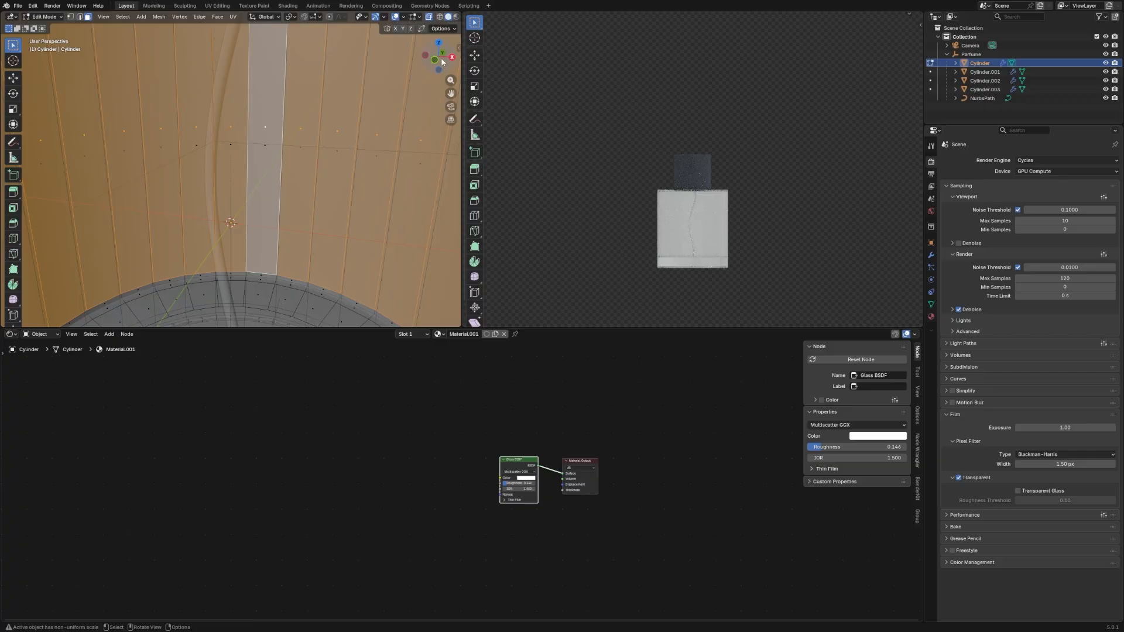
{"action": "key", "text": "alt+a"}
{"action": "left_click", "coordinate": [272, 282]}
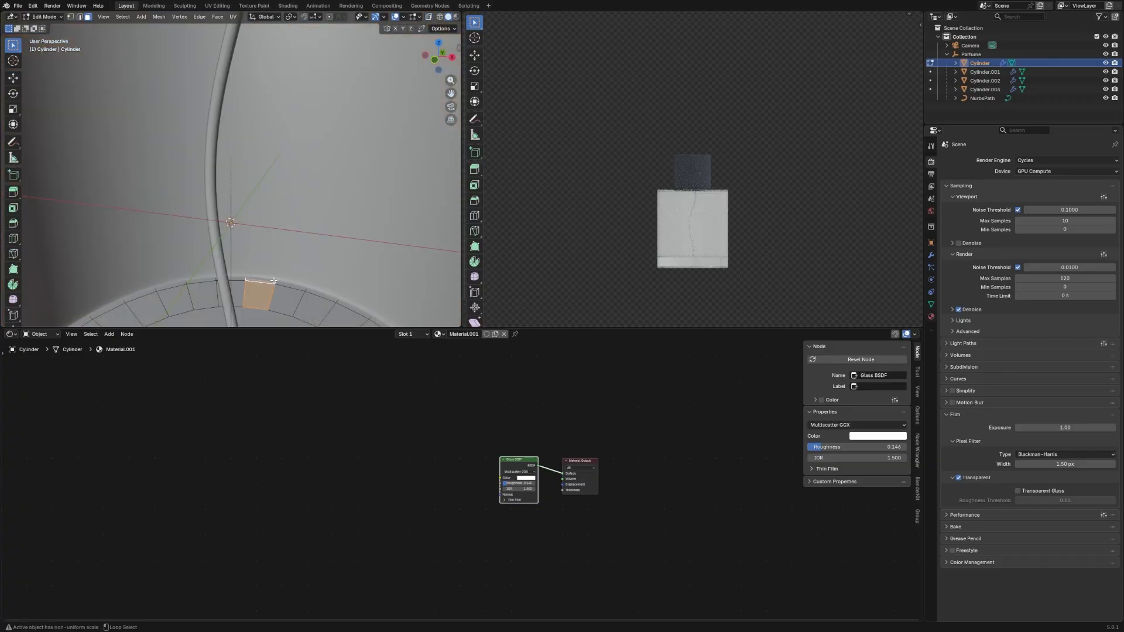
{"action": "left_click", "coordinate": [274, 282]}
{"action": "key", "text": "alt+a"}
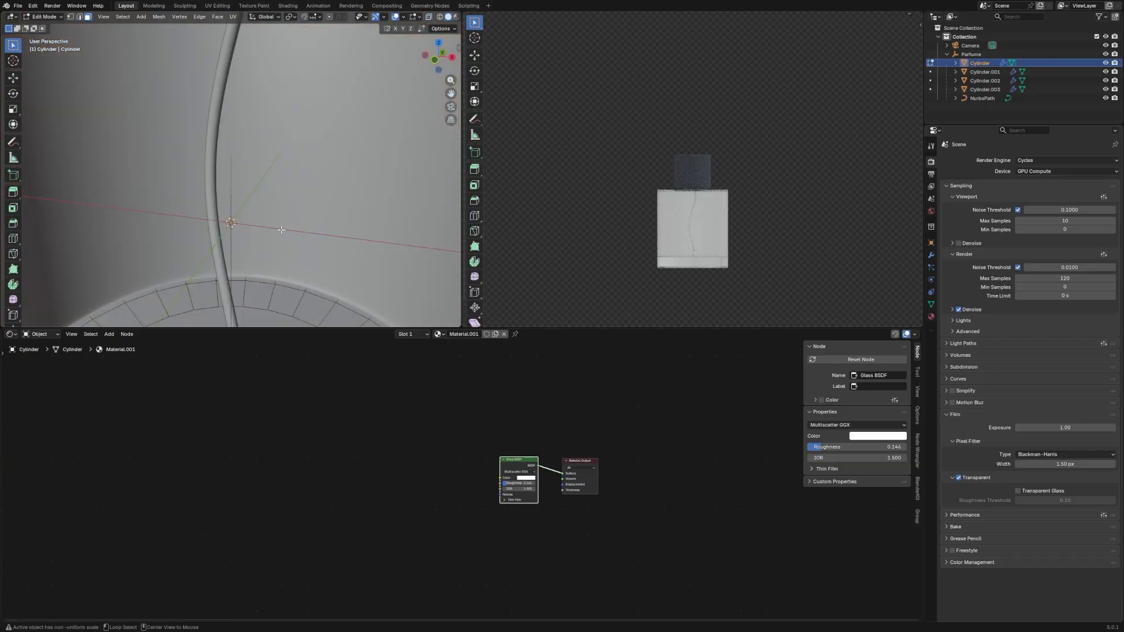
Select the face loop around the bottle's inner floor and extend the selection across the adjoining inner faces.
{"action": "left_click", "coordinate": [277, 281], "text": "alt"}
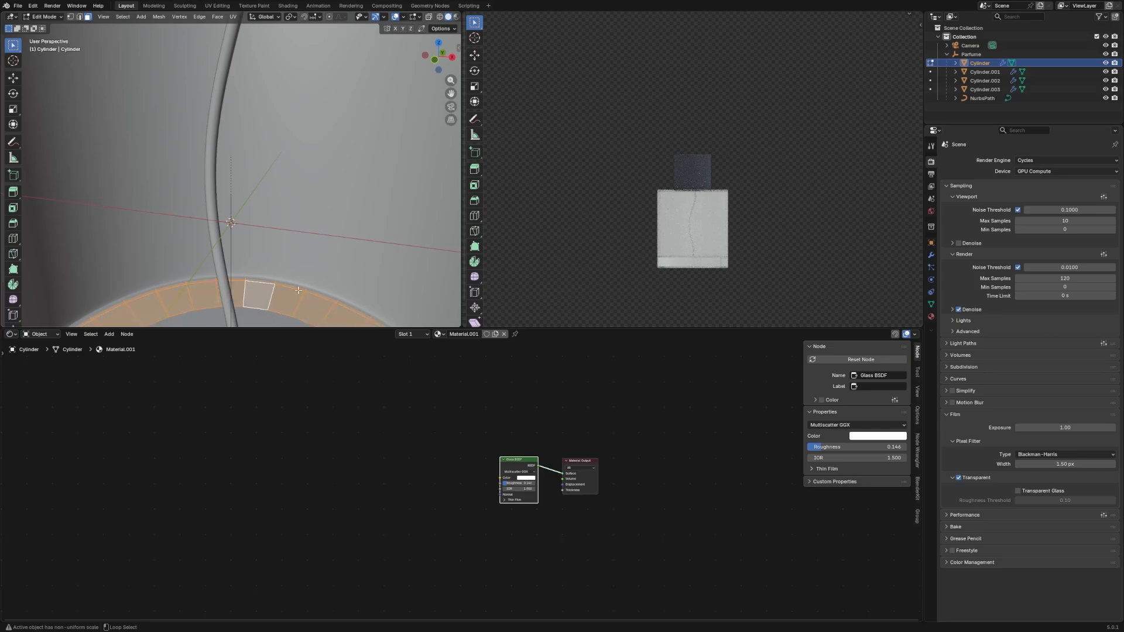
{"action": "scroll", "coordinate": [328, 235], "scroll_direction": "down", "scroll_amount": 5}
{"action": "scroll", "coordinate": [297, 243], "scroll_direction": "up", "scroll_amount": 6}
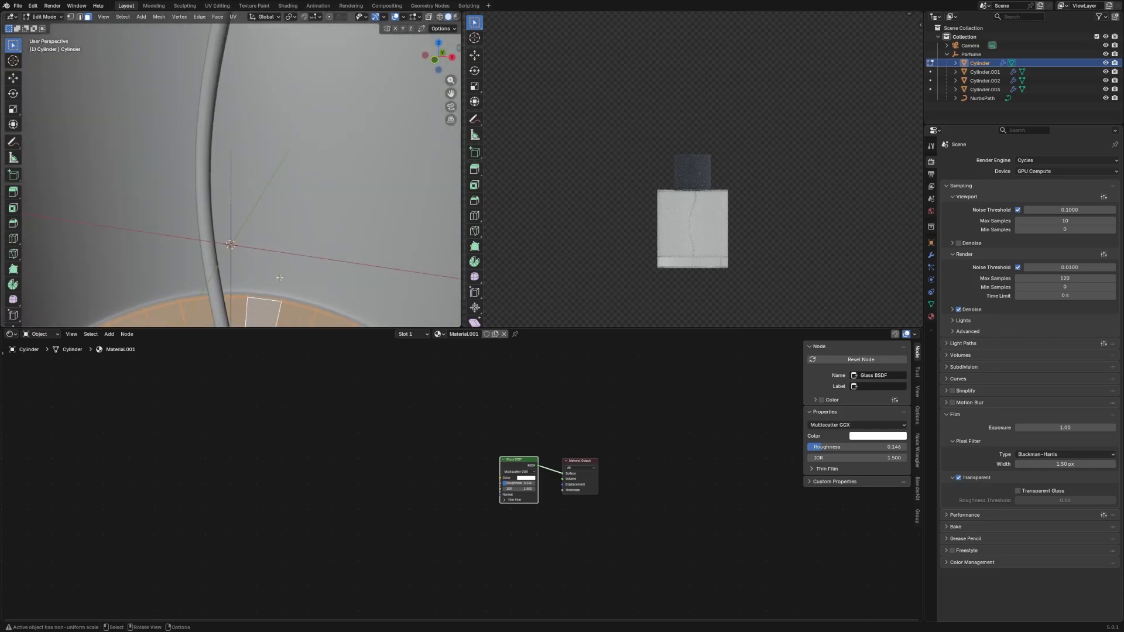
{"action": "middle_click_drag", "start_coordinate": [244, 307], "coordinate": [240, 318]}
{"action": "left_click", "coordinate": [260, 321], "text": "alt+shift"}
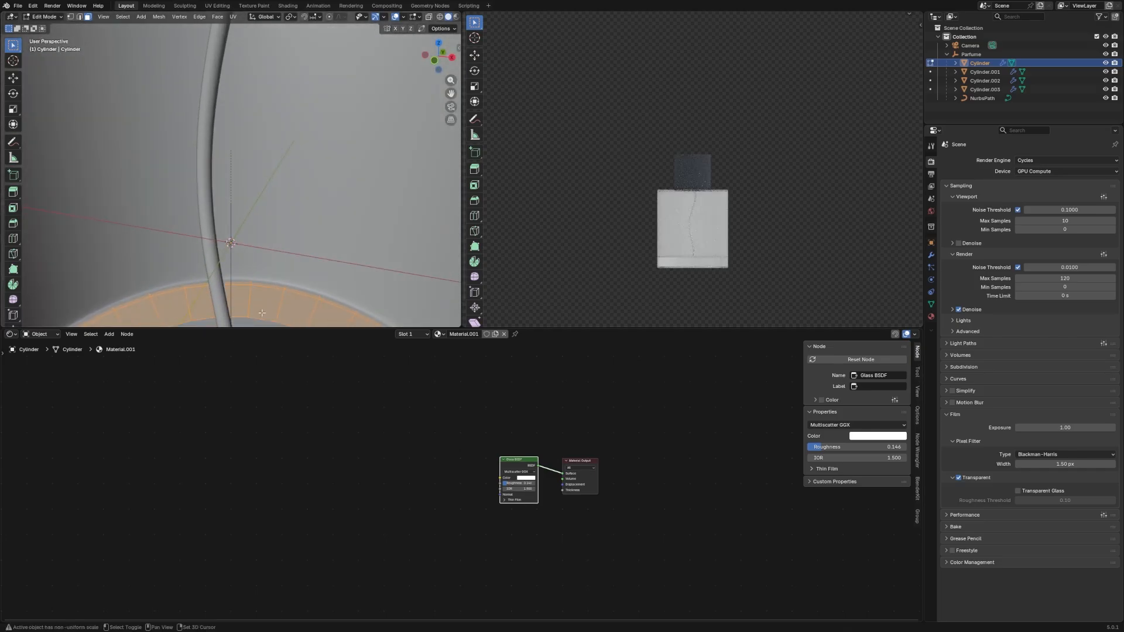
Duplicate the selected inner faces in place, separate the copy into its own object and select that object.
{"action": "scroll", "coordinate": [304, 218], "scroll_direction": "down", "scroll_amount": 5}
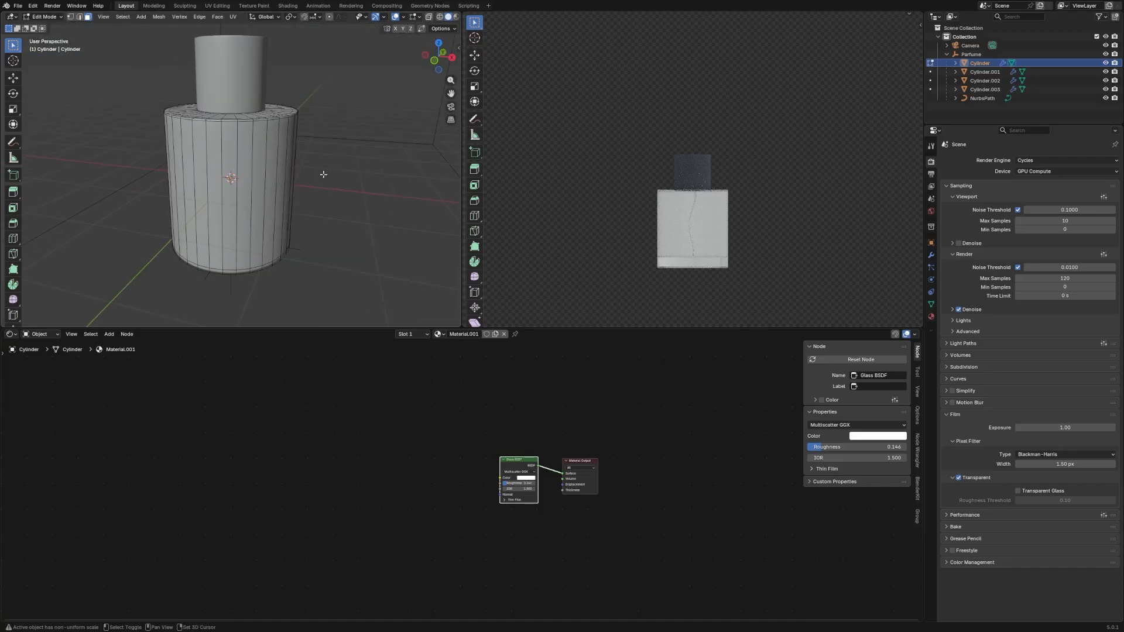
{"action": "key", "text": "shift+d"}
{"action": "right_click", "coordinate": [324, 175]}
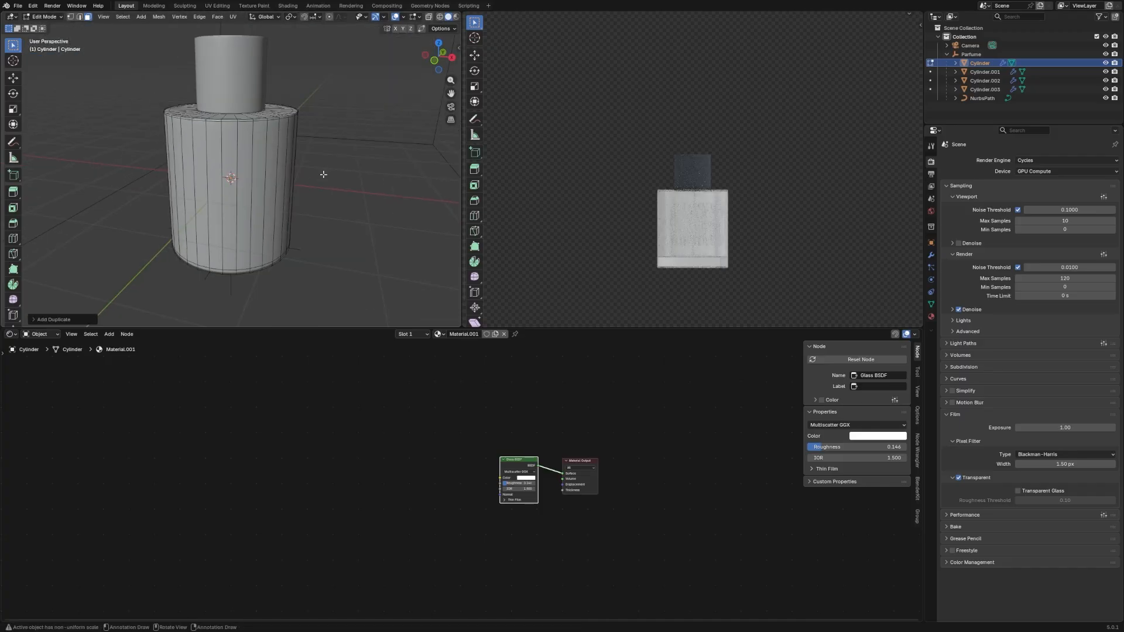
{"action": "key", "text": "p"}
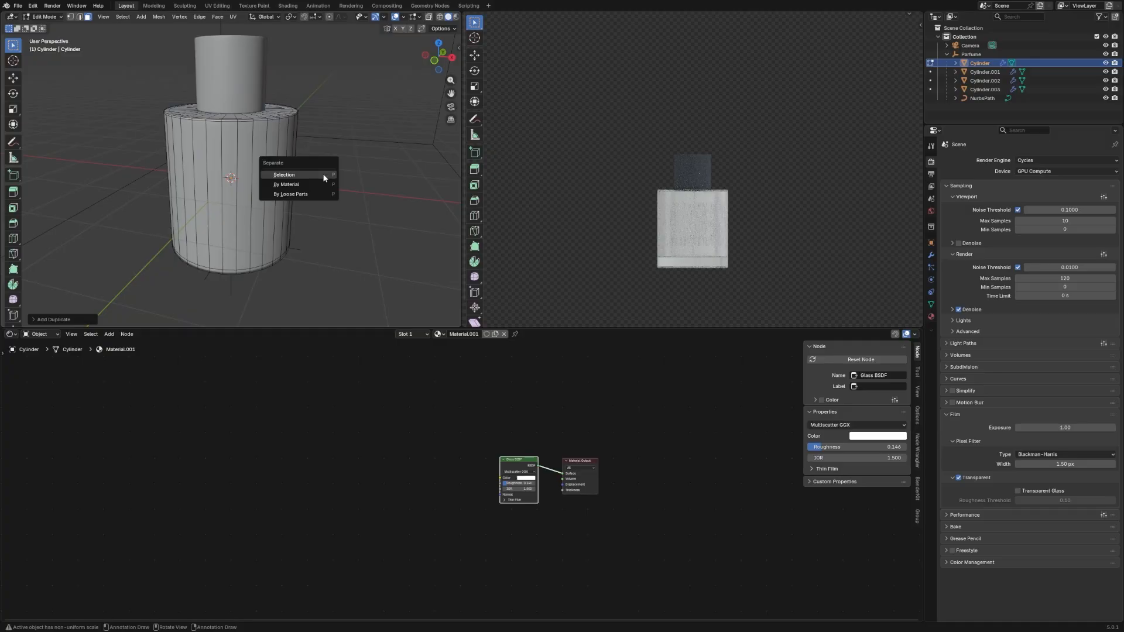
{"action": "left_click", "coordinate": [323, 174]}
{"action": "key", "text": "Tab"}
{"action": "left_click", "coordinate": [284, 172]}
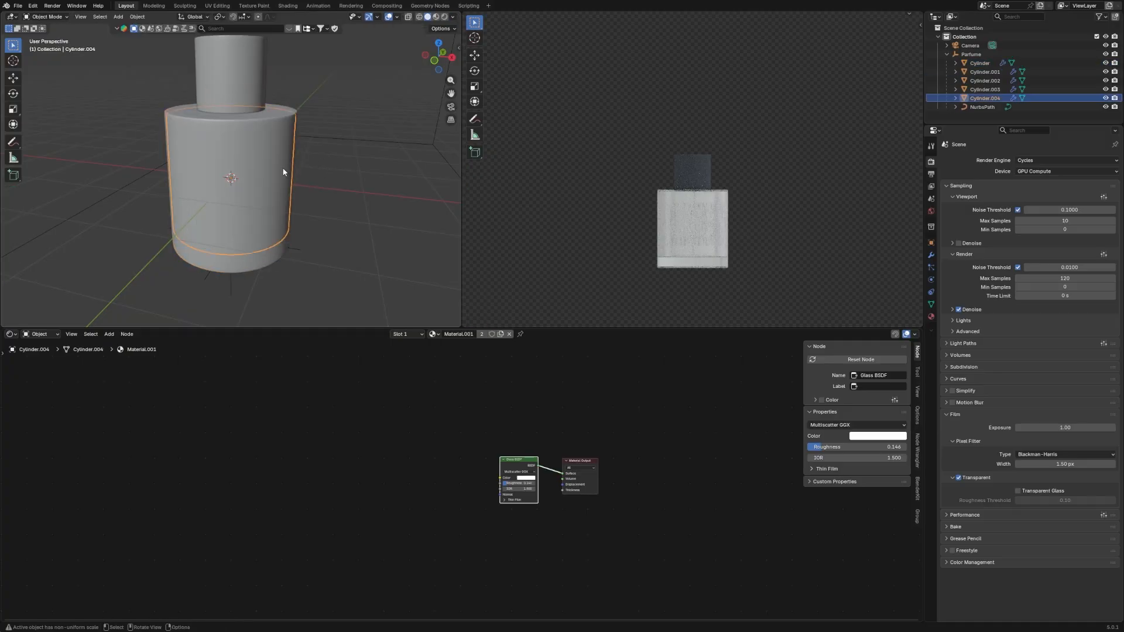
Frame the separated inner object from the front, give it its own copy of the glass material and tint it salmon #FFA993FF.
{"action": "key", "text": "KP_1"}
{"action": "key", "text": "KP_Decimal"}
{"action": "key", "text": "KP_Decimal"}
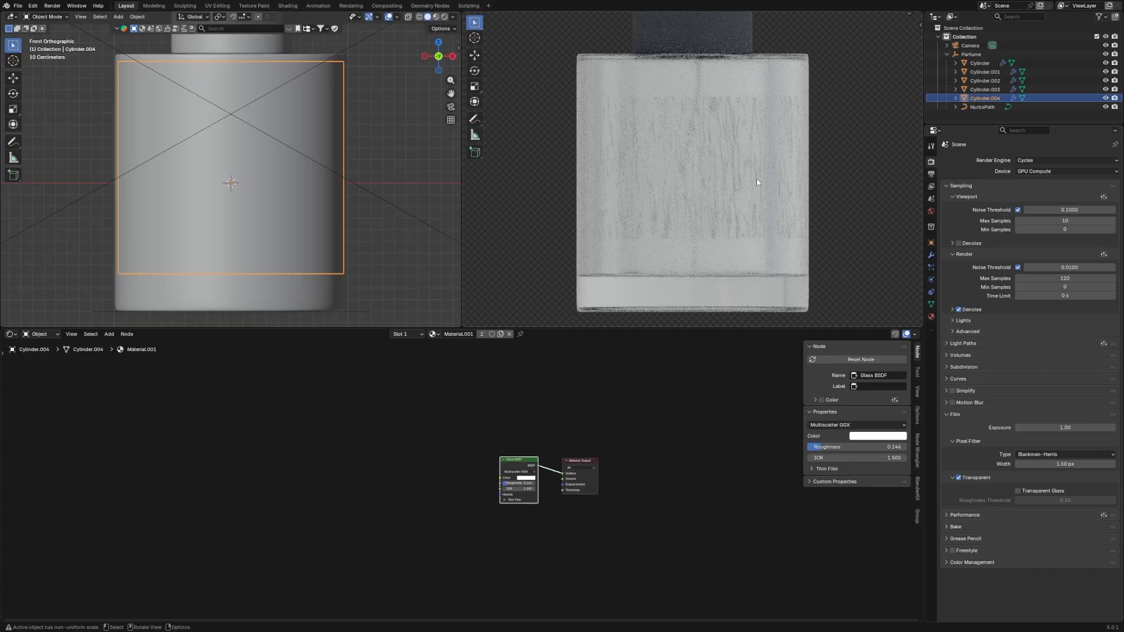
{"action": "key", "text": "Tab"}
{"action": "key", "text": "s"}
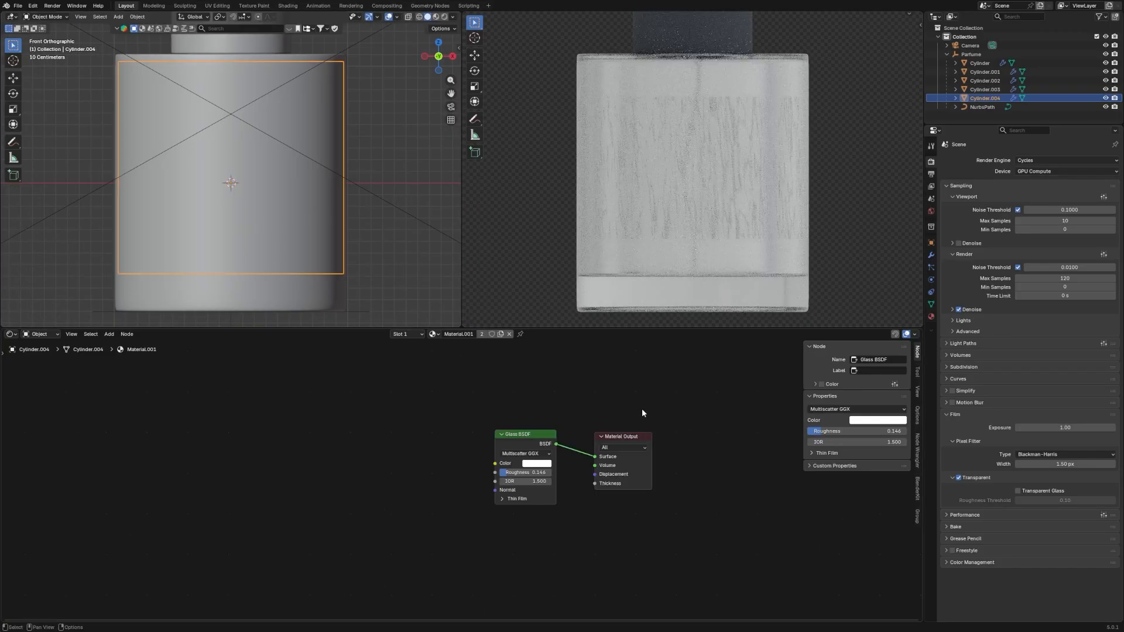
{"action": "left_click", "coordinate": [500, 333]}
{"action": "left_click", "coordinate": [536, 463]}
{"action": "left_click_drag", "start_coordinate": [551, 422], "coordinate": [567, 422]}
{"action": "left_click_drag", "start_coordinate": [555, 367], "coordinate": [561, 372]}
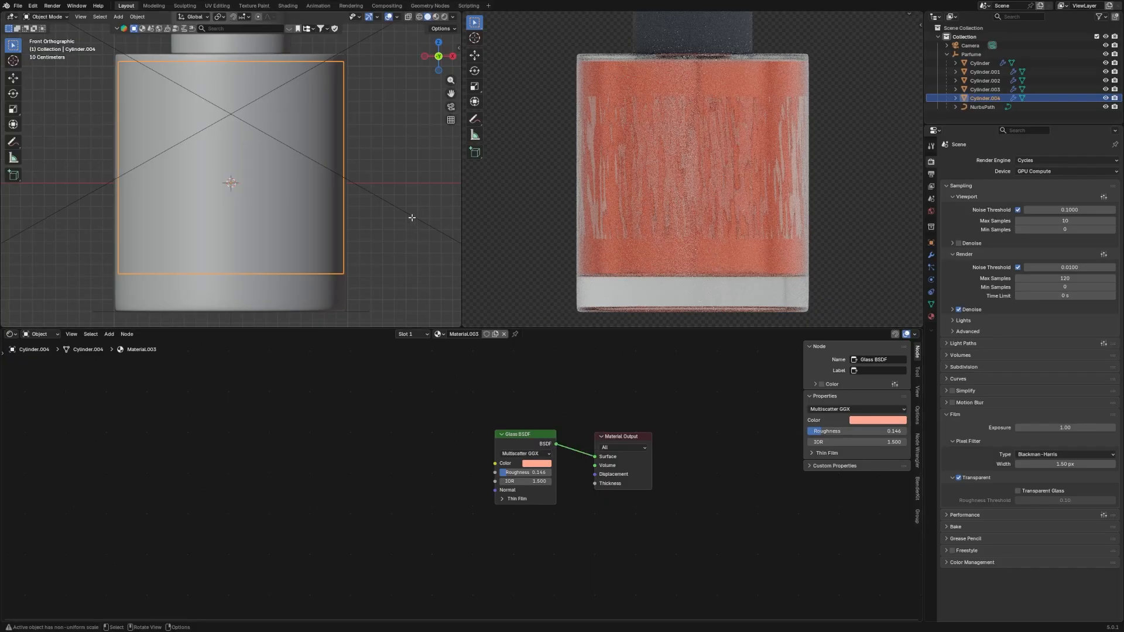
Scale the inner object's mesh down to about 0.995 so it sits just inside the glass, and check the rendered bottle.
{"action": "key", "text": "Tab"}
{"action": "key", "text": "s"}
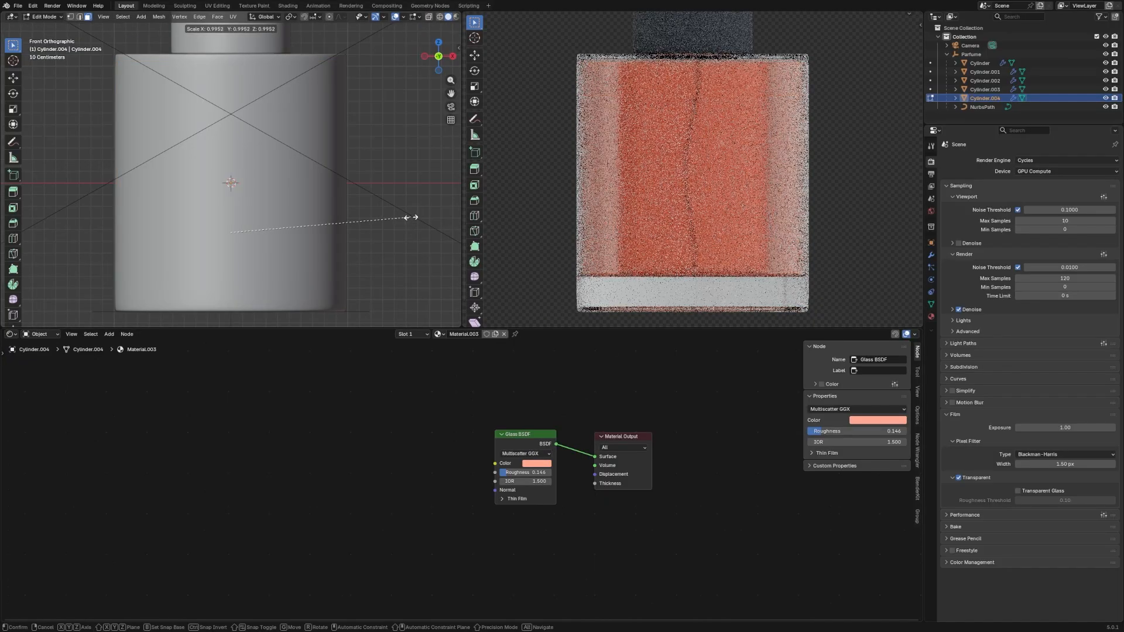
{"action": "left_click", "coordinate": [410, 217]}
{"action": "key", "text": "Tab"}
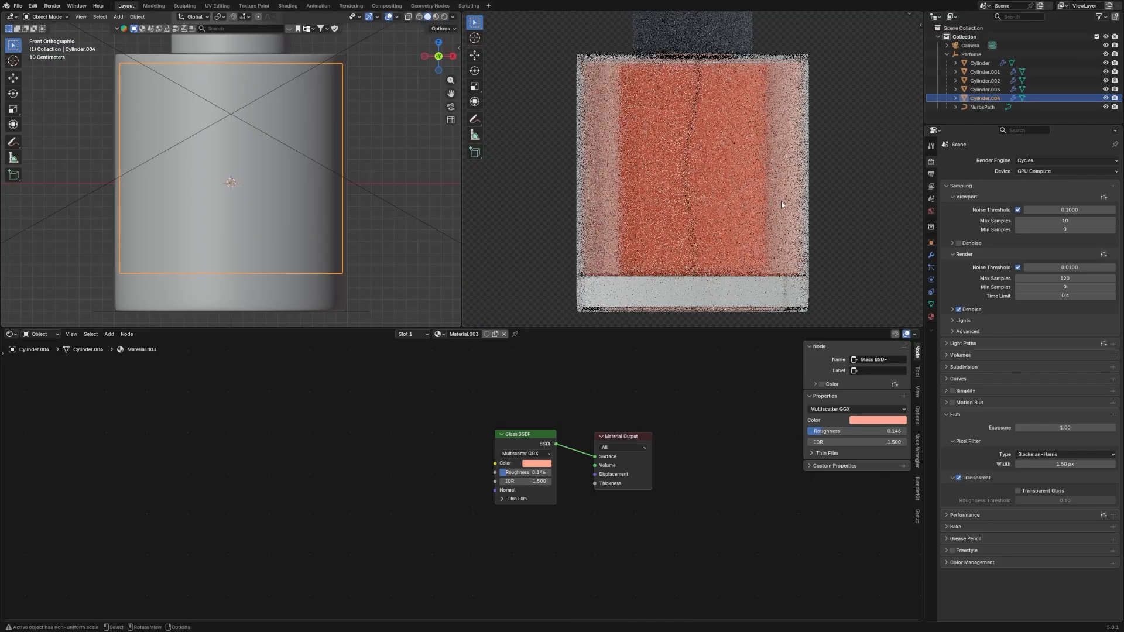
{"action": "middle_click_drag", "start_coordinate": [848, 240], "coordinate": [830, 213]}
{"action": "key", "text": "KP_1"}
{"action": "scroll", "coordinate": [798, 192], "scroll_direction": "down", "scroll_amount": 1}
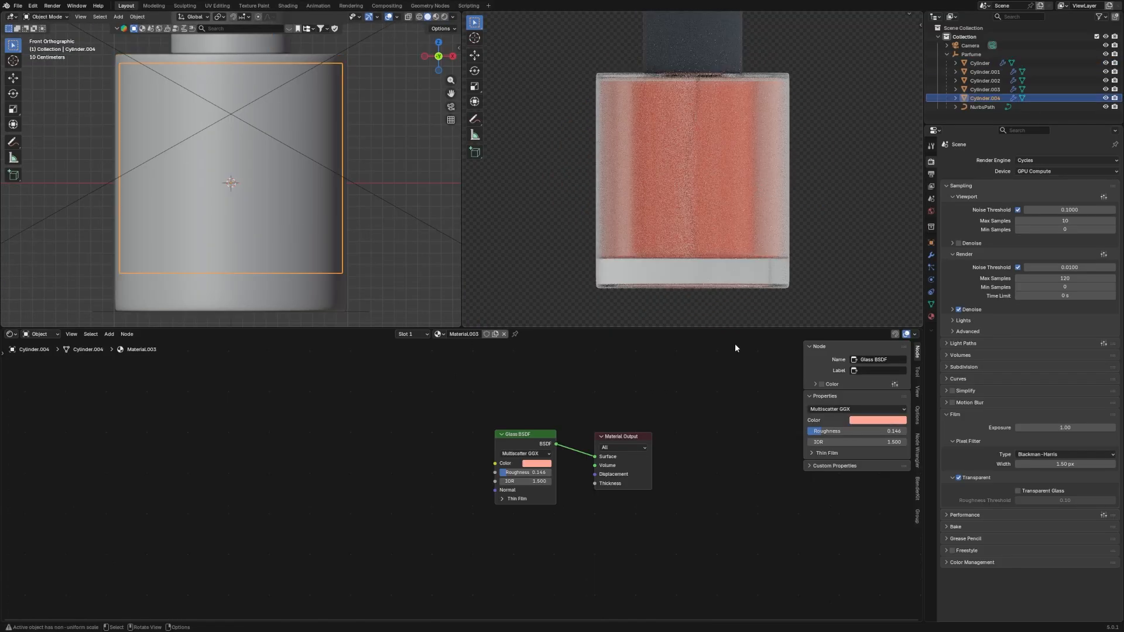
Deepen the inner object's Glass BSDF colour to orange #FF713DFF.
{"action": "scroll", "coordinate": [558, 462], "scroll_direction": "up", "scroll_amount": 2}
{"action": "left_click", "coordinate": [558, 460]}
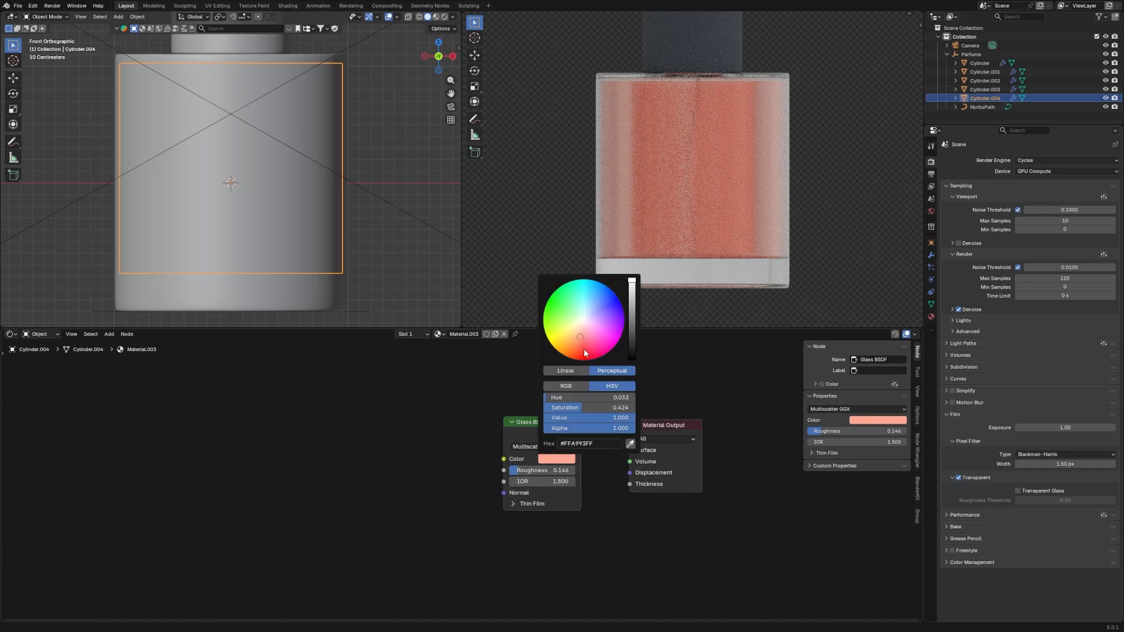
{"action": "left_click_drag", "start_coordinate": [584, 349], "coordinate": [573, 350]}
{"action": "scroll", "coordinate": [753, 227], "scroll_direction": "down", "scroll_amount": 2}
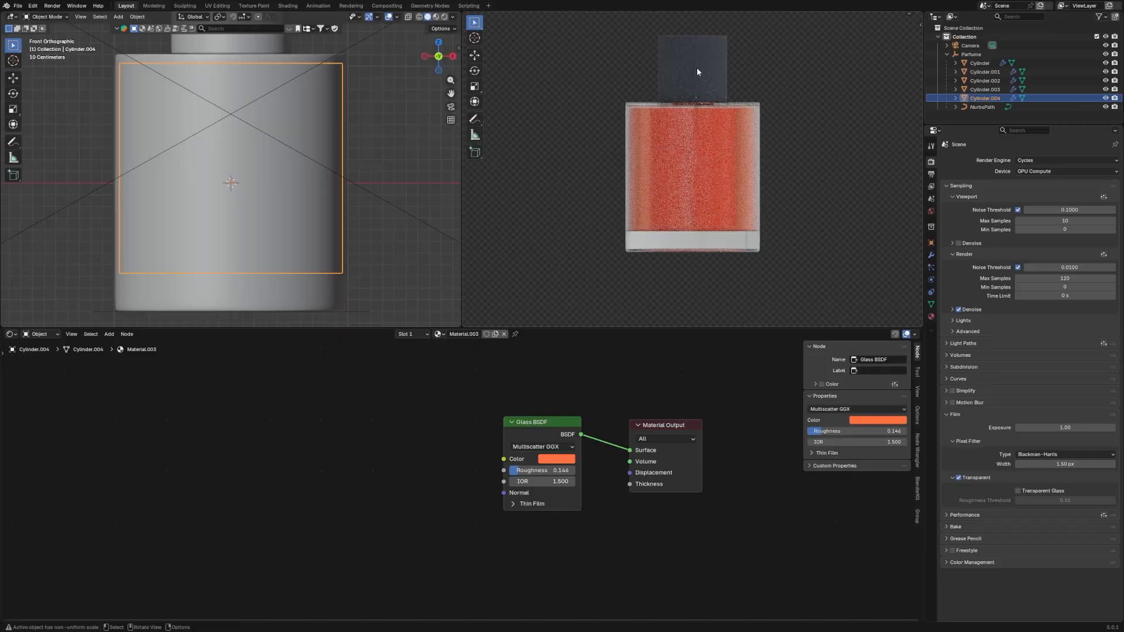
Copy the hex code of the inner object's orange glass colour.
{"action": "left_click", "coordinate": [697, 72]}
{"action": "scroll", "coordinate": [770, 146], "scroll_direction": "up", "scroll_amount": 5}
{"action": "left_click", "coordinate": [672, 308]}
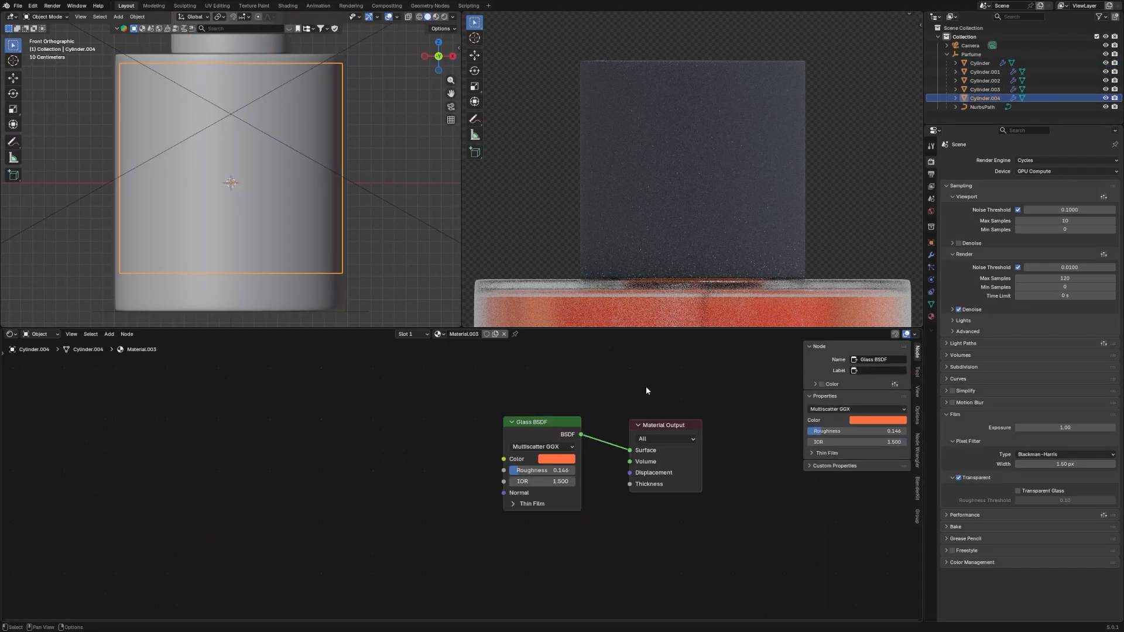
{"action": "left_click", "coordinate": [572, 461]}
{"action": "left_click", "coordinate": [581, 443]}
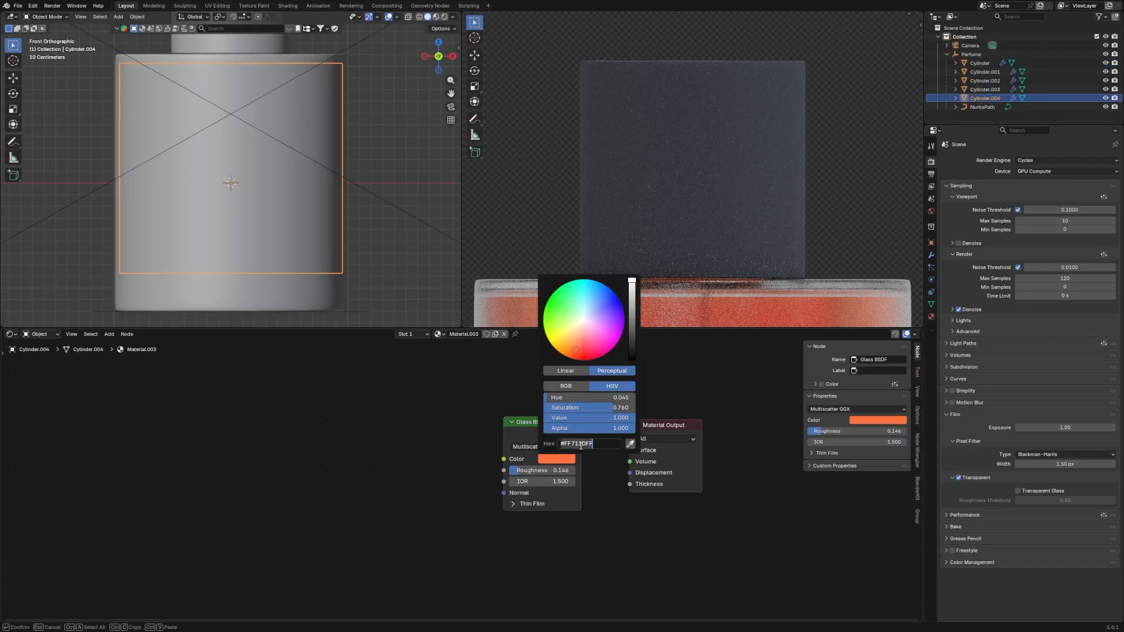
{"action": "key", "text": "Return"}
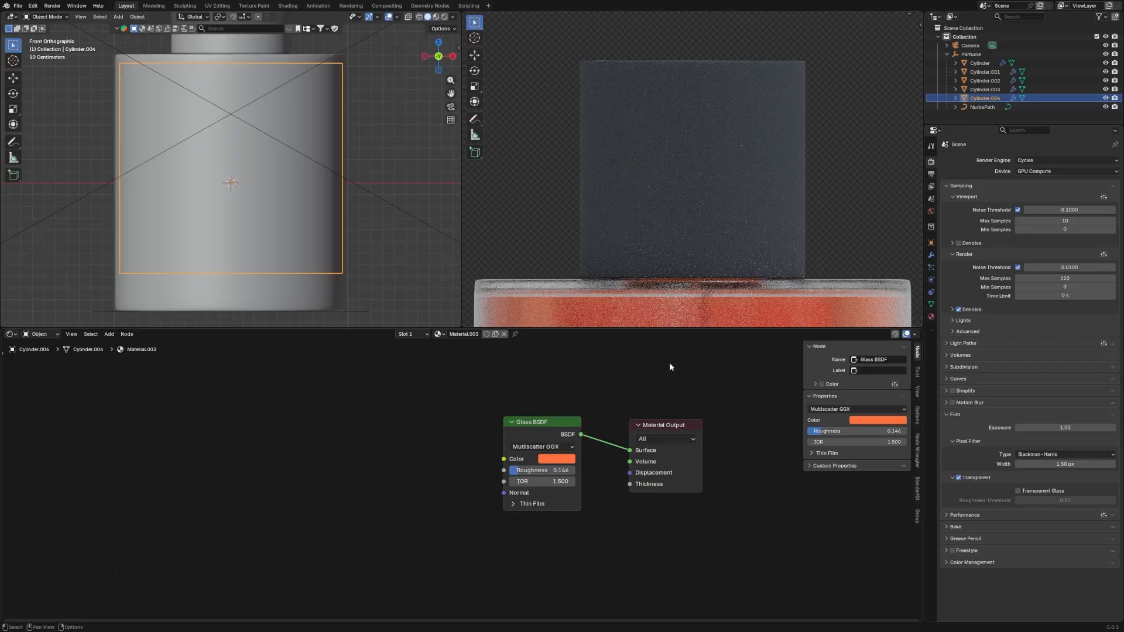
Set the light end stop of the Color Ramp feeding the cap material's base colour to orange #FF713DFF.
{"action": "left_click", "coordinate": [689, 195]}
{"action": "key", "text": "Home"}
{"action": "scroll", "coordinate": [632, 467], "scroll_direction": "up", "scroll_amount": 5}
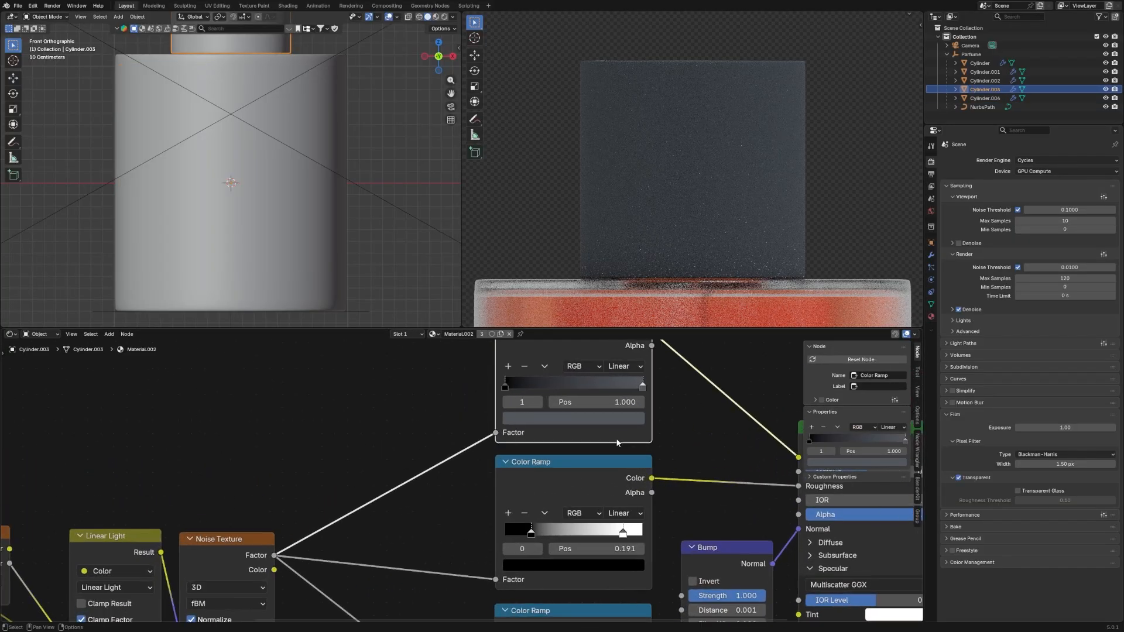
{"action": "left_click", "coordinate": [619, 473]}
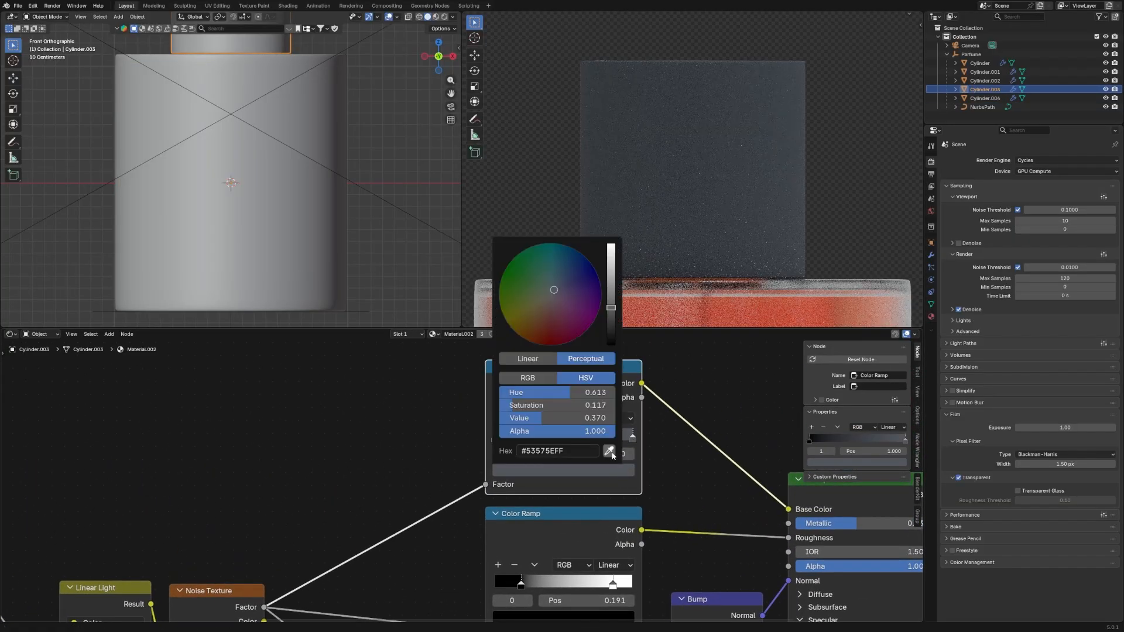
{"action": "left_click", "coordinate": [536, 383]}
{"action": "left_click", "coordinate": [556, 450]}
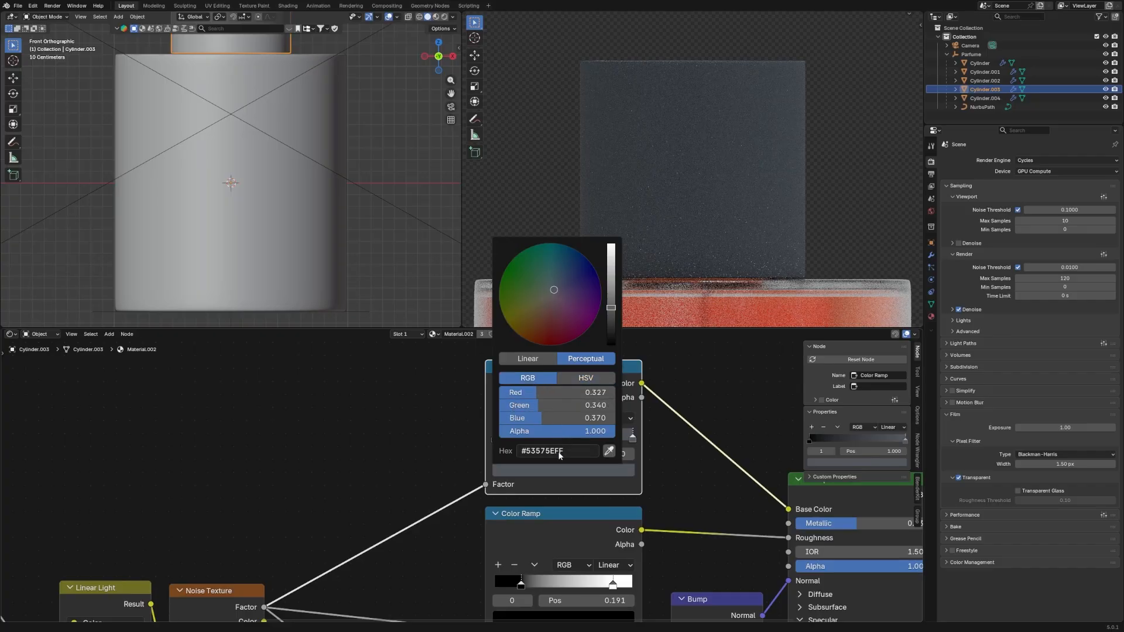
{"action": "type", "text": "#FF713BFF"}
{"action": "key", "text": "Return"}
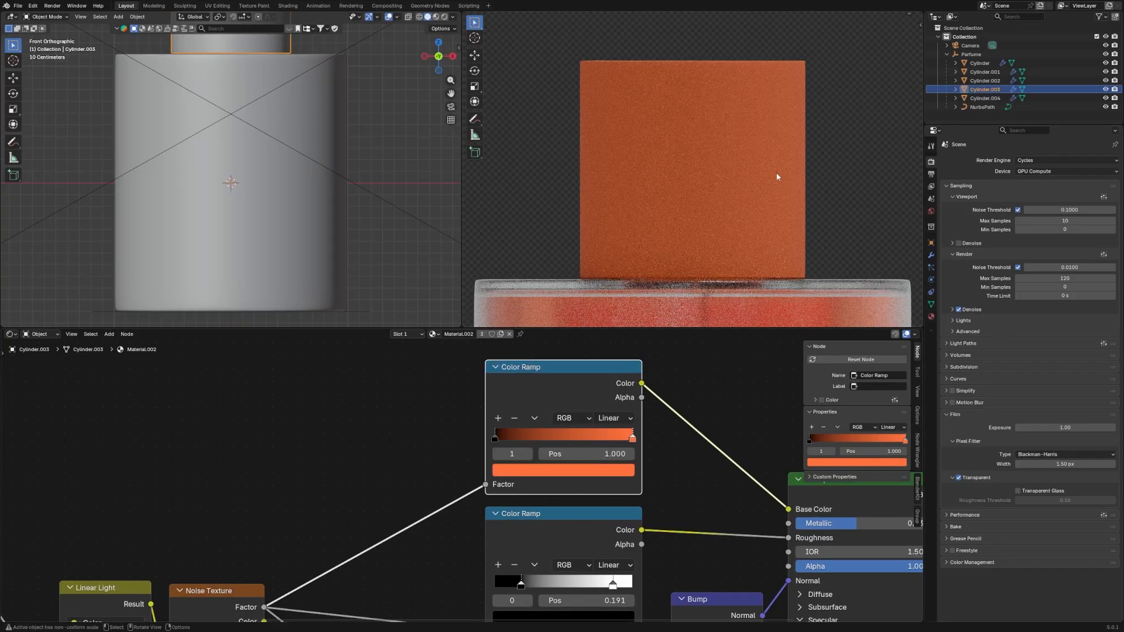
Hide the outer cap and open the glass bottle body in Edit Mode.
{"action": "scroll", "coordinate": [777, 176], "scroll_direction": "down", "scroll_amount": 9}
{"action": "key", "text": "h"}
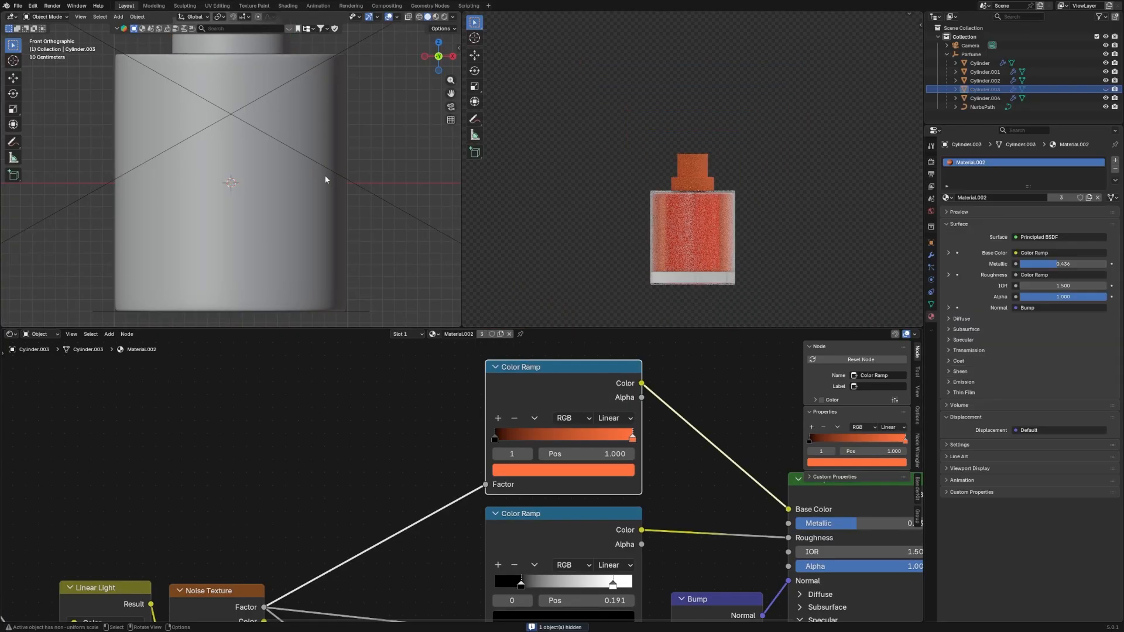
{"action": "left_click", "coordinate": [319, 179]}
{"action": "key", "text": "Tab"}
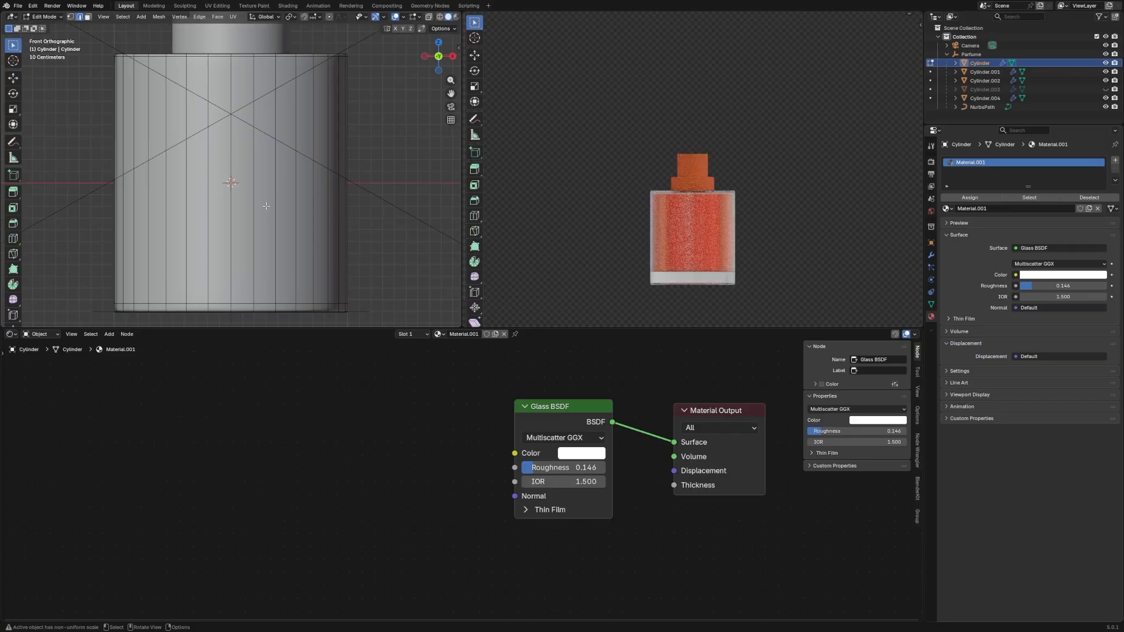
{"action": "key", "text": "ctrl+r"}
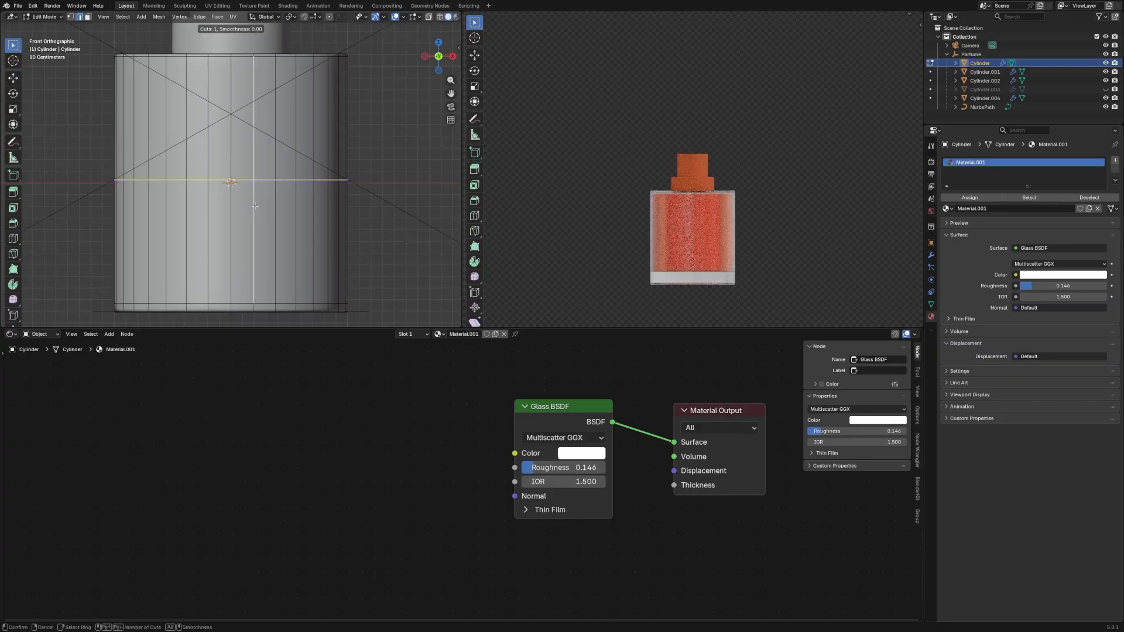
{"action": "left_click", "coordinate": [255, 206]}
{"action": "right_click", "coordinate": [255, 206]}
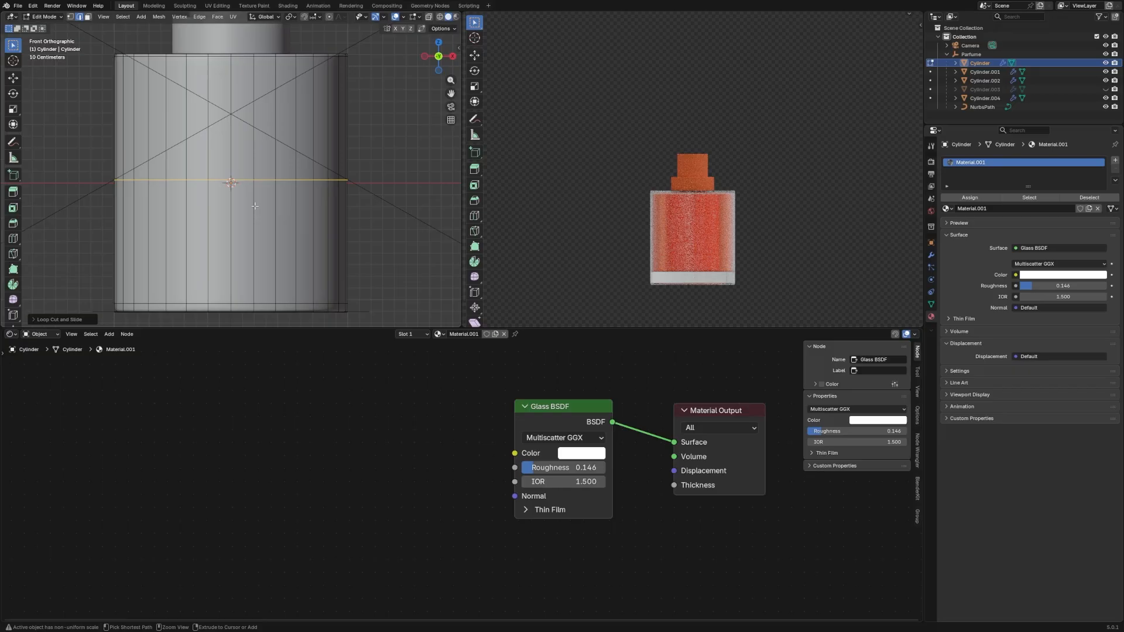
{"action": "key", "text": "a"}
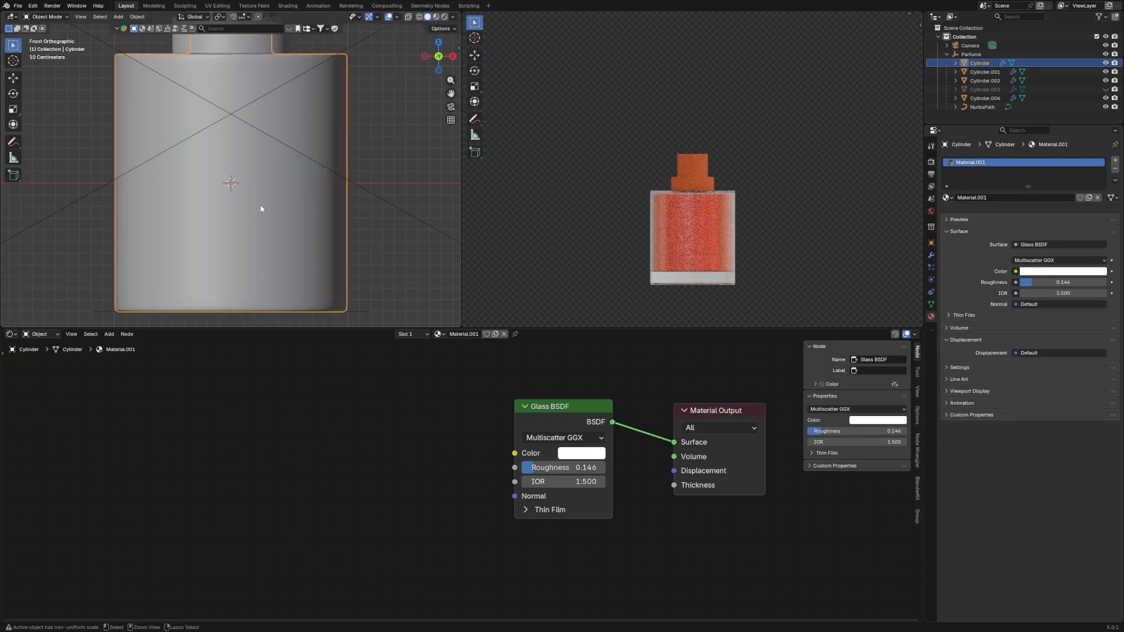
Duplicate the glass body's outer wall face loop in place and separate it into its own object.
{"action": "left_click", "coordinate": [260, 205], "text": "alt"}
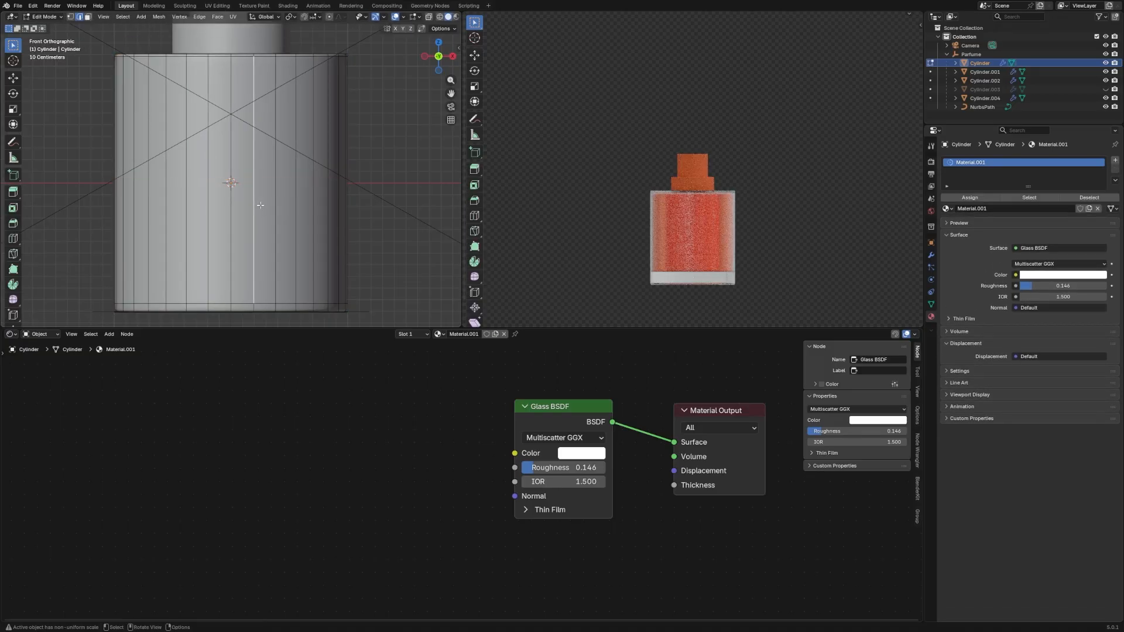
{"action": "key", "text": "3"}
{"action": "left_click", "coordinate": [250, 198], "text": "alt"}
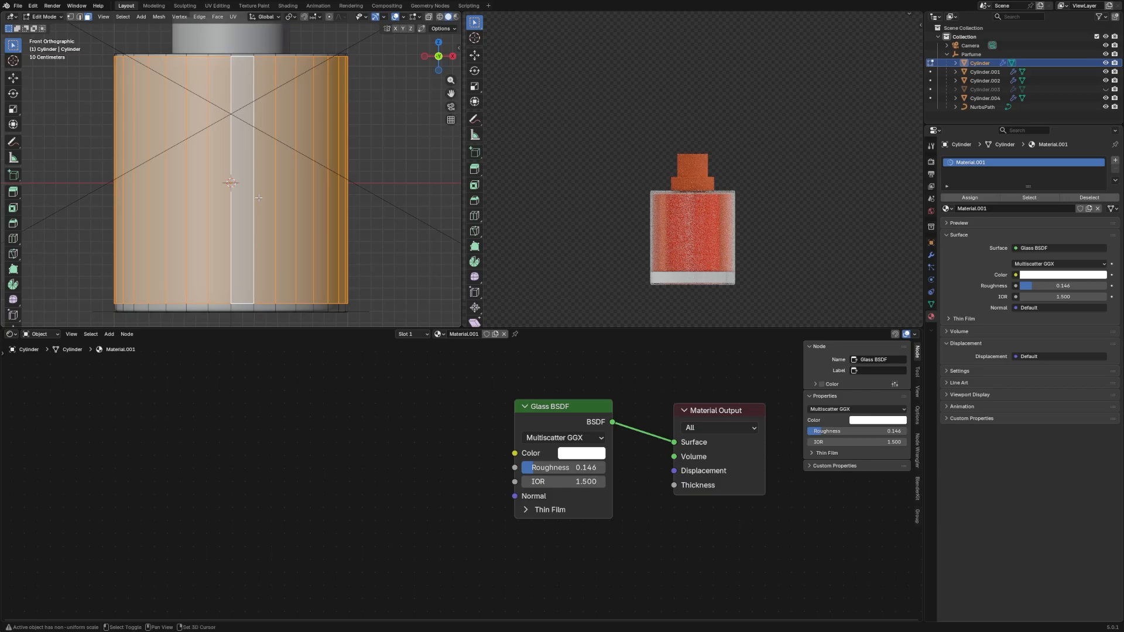
{"action": "key", "text": "shift+d"}
{"action": "right_click", "coordinate": [258, 199]}
{"action": "key", "text": "p"}
{"action": "left_click", "coordinate": [259, 199]}
{"action": "key", "text": "Tab"}
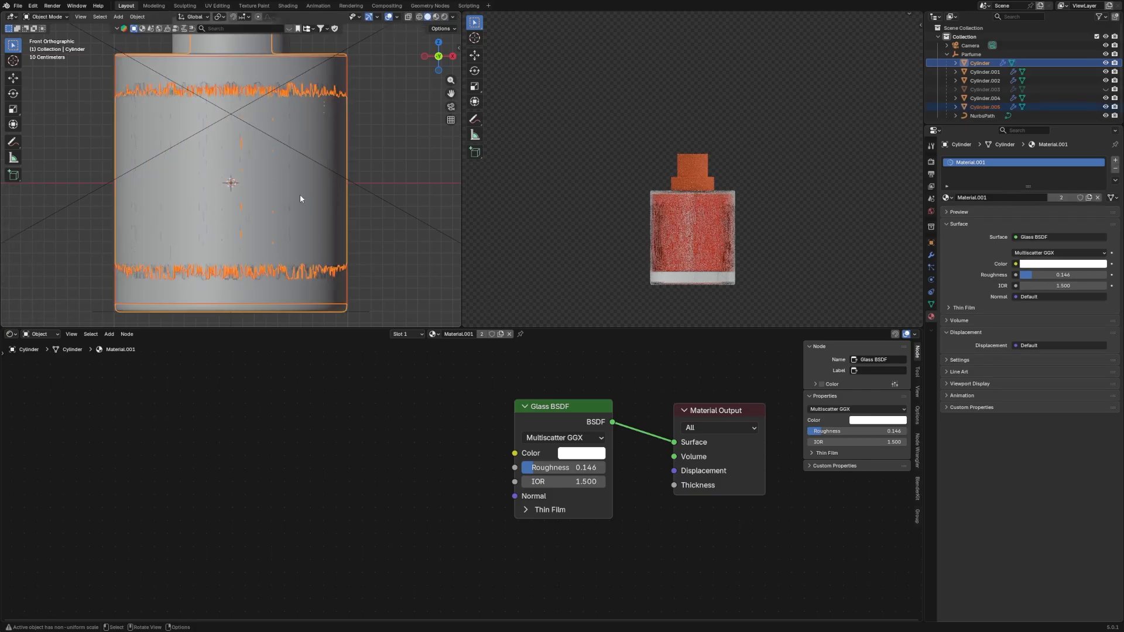
Select all faces of the separated outer-wall shell in Edit Mode and shorten the shell along the Z axis.
{"action": "left_click", "coordinate": [304, 200]}
{"action": "key", "text": "Tab"}
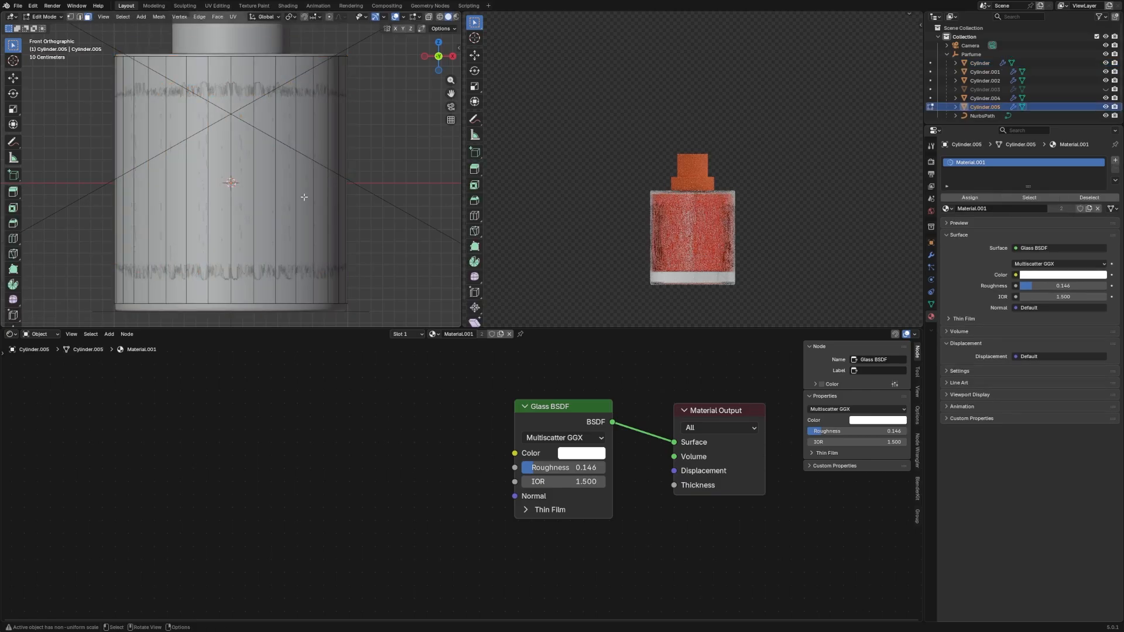
{"action": "key", "text": "a"}
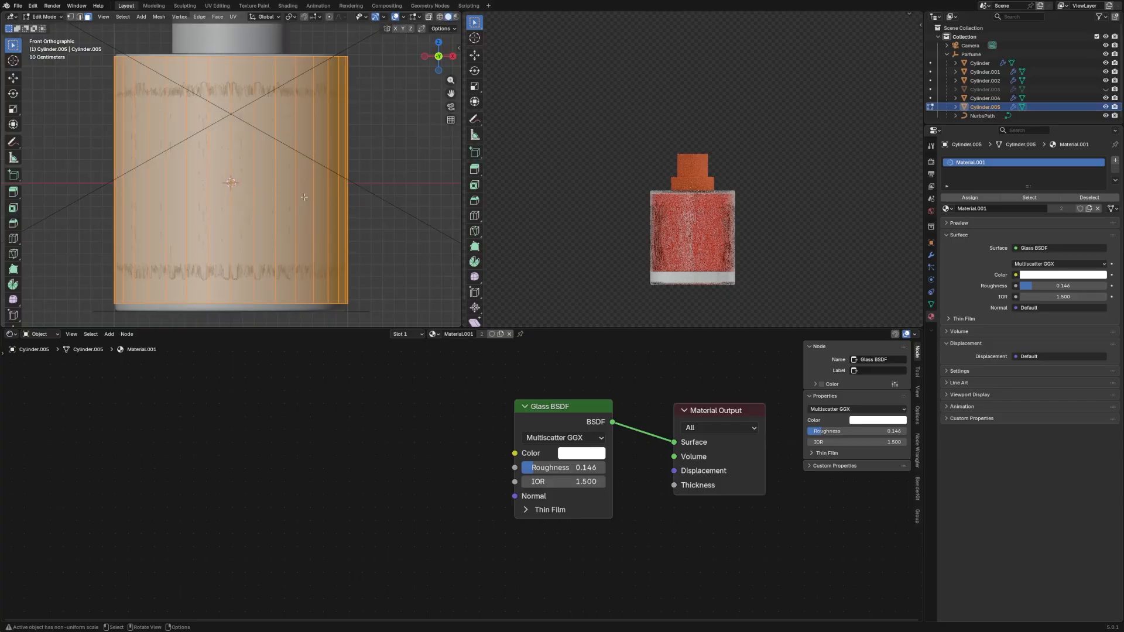
{"action": "key", "text": "z"}
{"action": "left_click", "coordinate": [286, 202]}
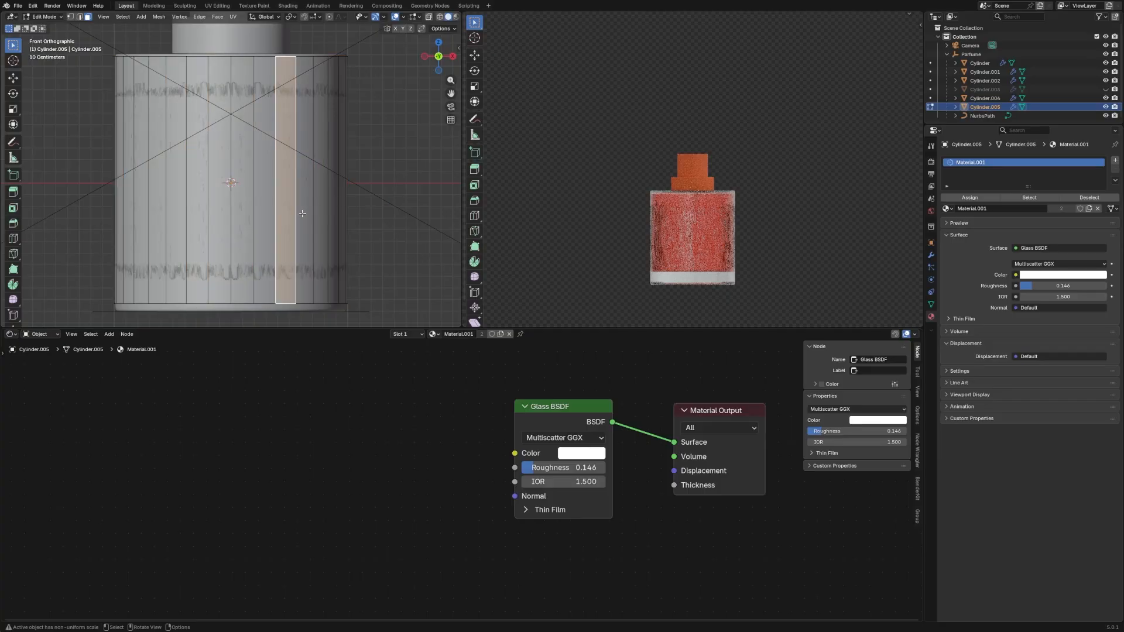
{"action": "left_click", "coordinate": [303, 213]}
{"action": "key", "text": "ctrl+i"}
{"action": "key", "text": "s"}
{"action": "key", "text": "z"}
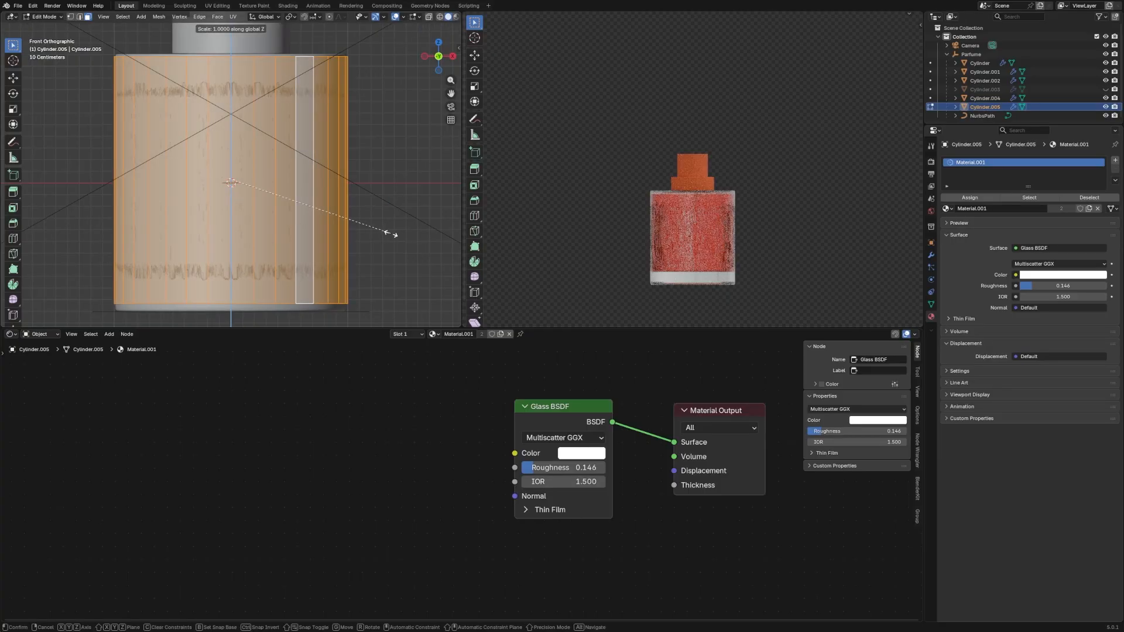
{"action": "left_click", "coordinate": [345, 210]}
{"action": "scroll", "coordinate": [351, 210], "scroll_direction": "up", "scroll_amount": 2}
{"action": "middle_click_drag", "start_coordinate": [365, 209], "coordinate": [354, 234]}
{"action": "scroll", "coordinate": [386, 235], "scroll_direction": "down", "scroll_amount": 1}
{"action": "key", "text": "KP_1"}
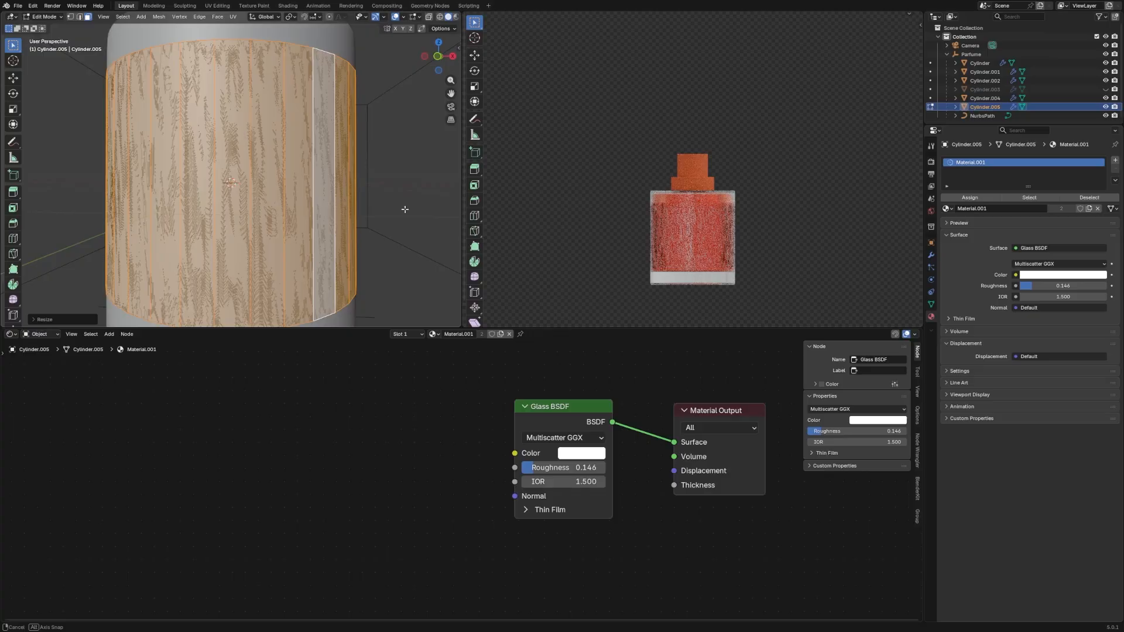
Turn on X-ray display and fine-tune the shell's height along the Z axis.
{"action": "left_click", "coordinate": [429, 17]}
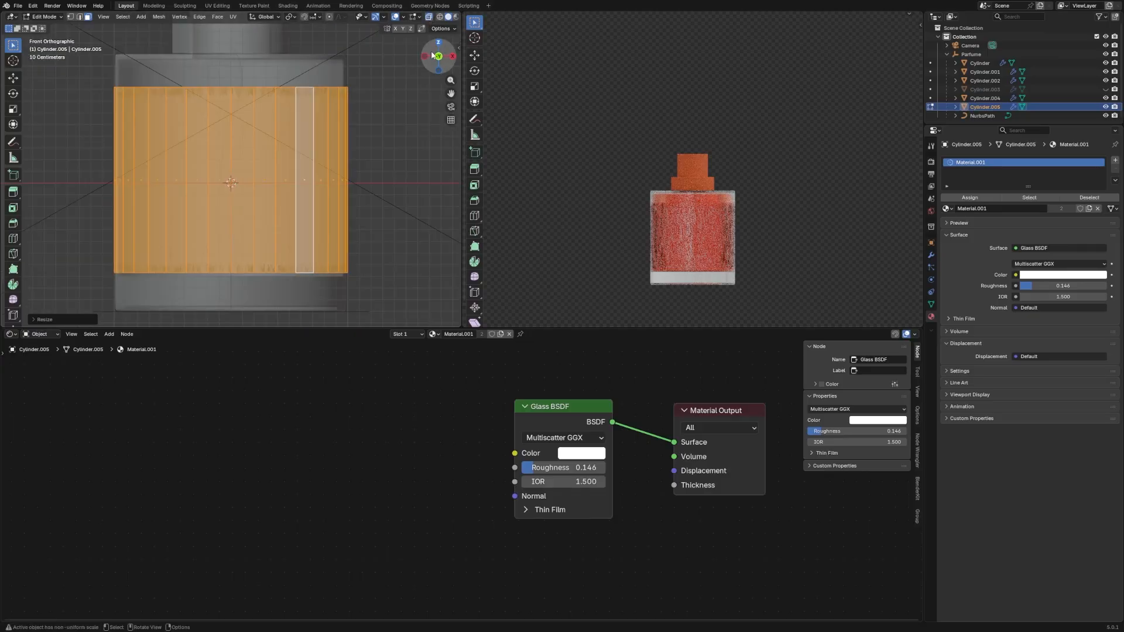
{"action": "key", "text": "s"}
{"action": "key", "text": "z"}
{"action": "left_click", "coordinate": [410, 116]}
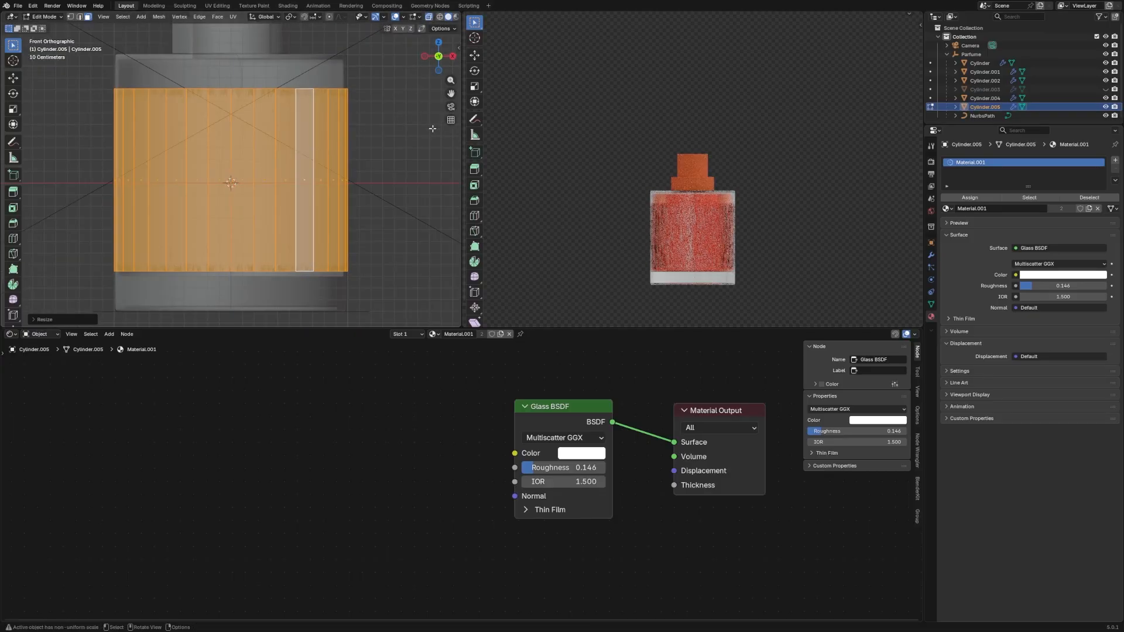
Delete the back and side faces of the shell from the side view, keeping only a curved panel at the bottle's front.
{"action": "key", "text": "KP_3"}
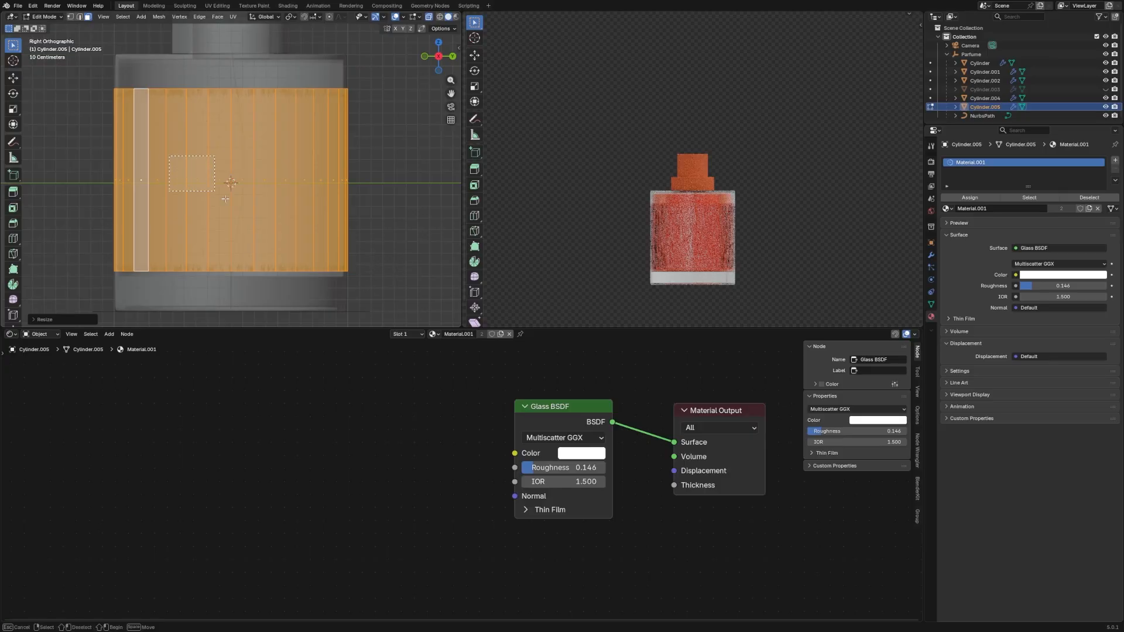
{"action": "left_click_drag", "start_coordinate": [167, 155], "coordinate": [411, 279]}
{"action": "key", "text": "x"}
{"action": "left_click", "coordinate": [384, 240]}
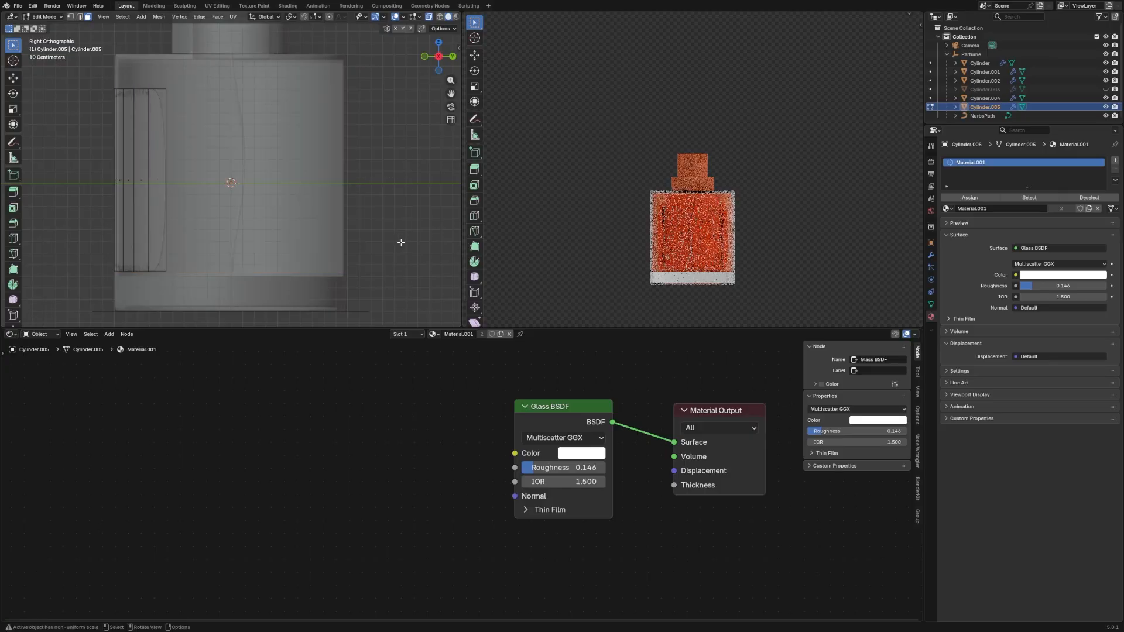
{"action": "key", "text": "KP_1"}
{"action": "key", "text": "Tab"}
{"action": "scroll", "coordinate": [356, 161], "scroll_direction": "up", "scroll_amount": 2}
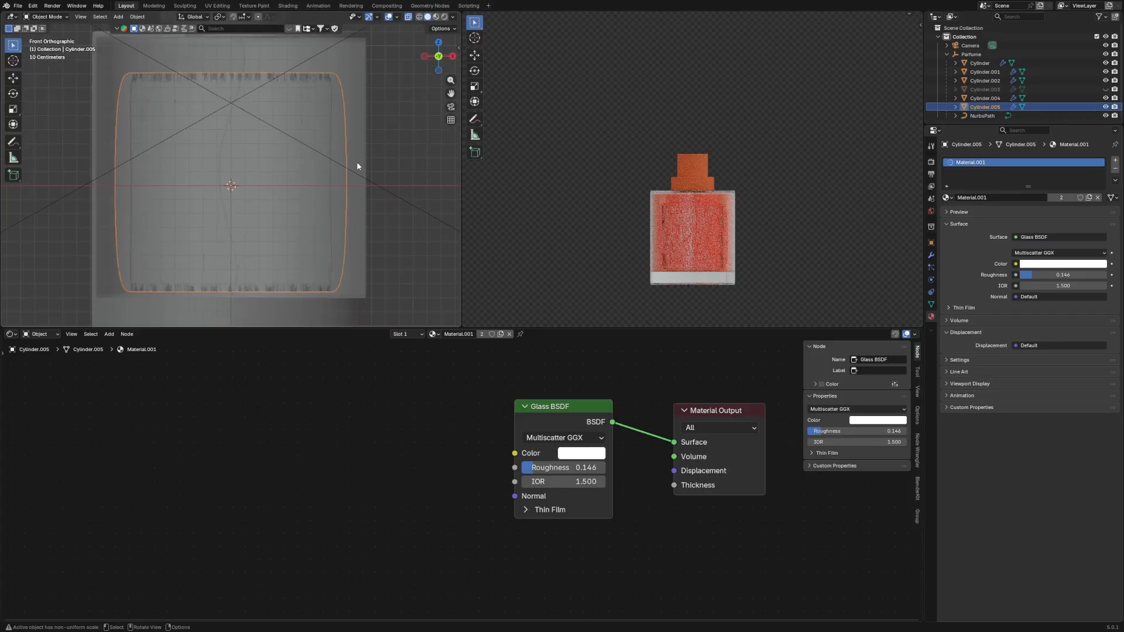
Unlink the glass material from the curved front panel and check its mesh from the side.
{"action": "left_click", "coordinate": [508, 334]}
{"action": "middle_click_drag", "start_coordinate": [345, 135], "coordinate": [321, 151]}
{"action": "key", "text": "Tab"}
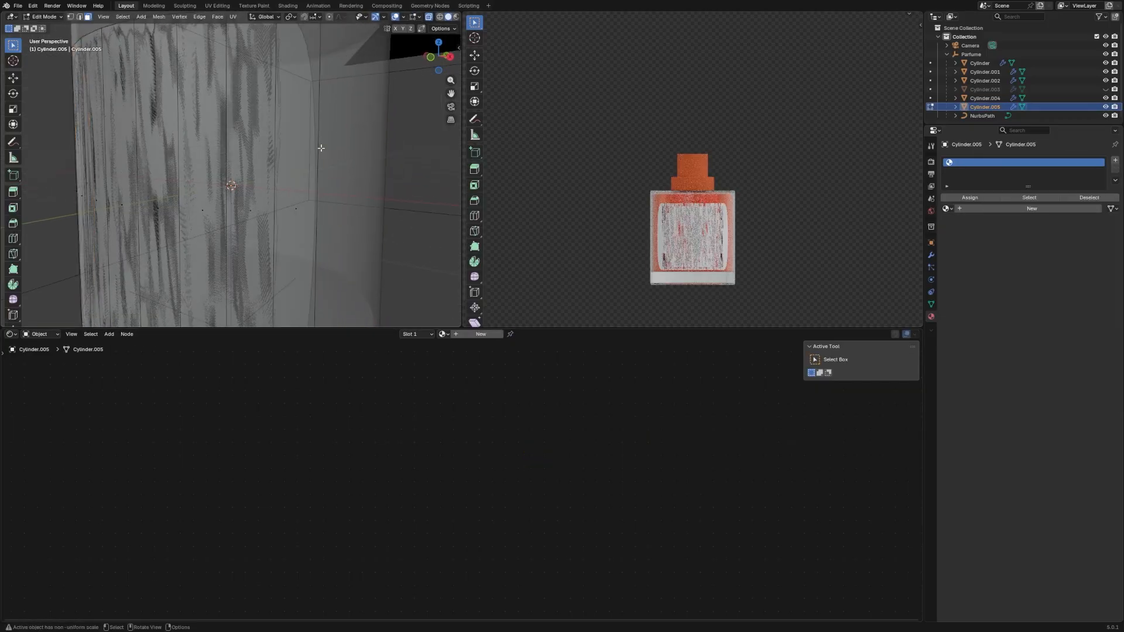
{"action": "key", "text": "a"}
{"action": "key", "text": "grave"}
{"action": "left_click", "coordinate": [344, 153]}
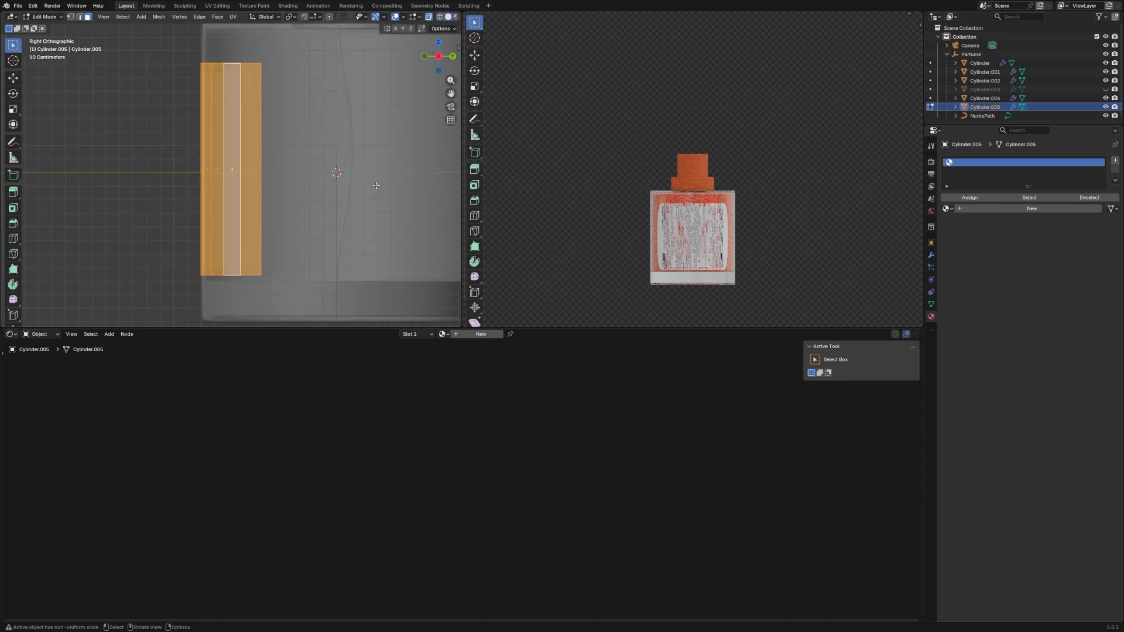
{"action": "key", "text": "Tab"}
Remove the front panel's Subdivision modifier and add a Solidify modifier.
{"action": "left_click", "coordinate": [931, 255]}
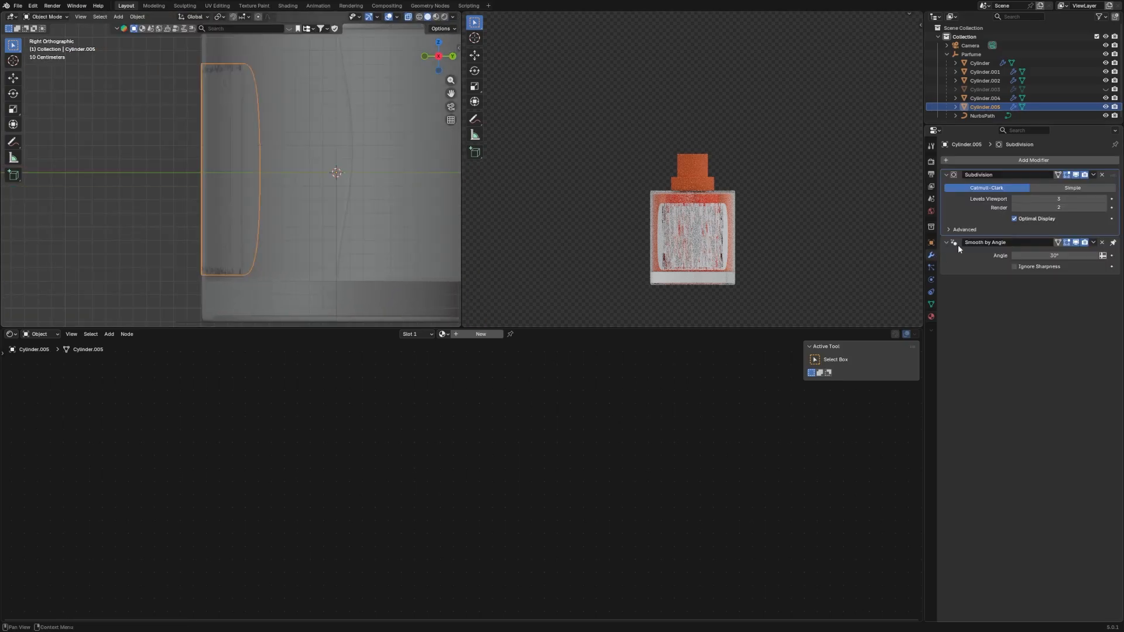
{"action": "left_click", "coordinate": [1103, 175]}
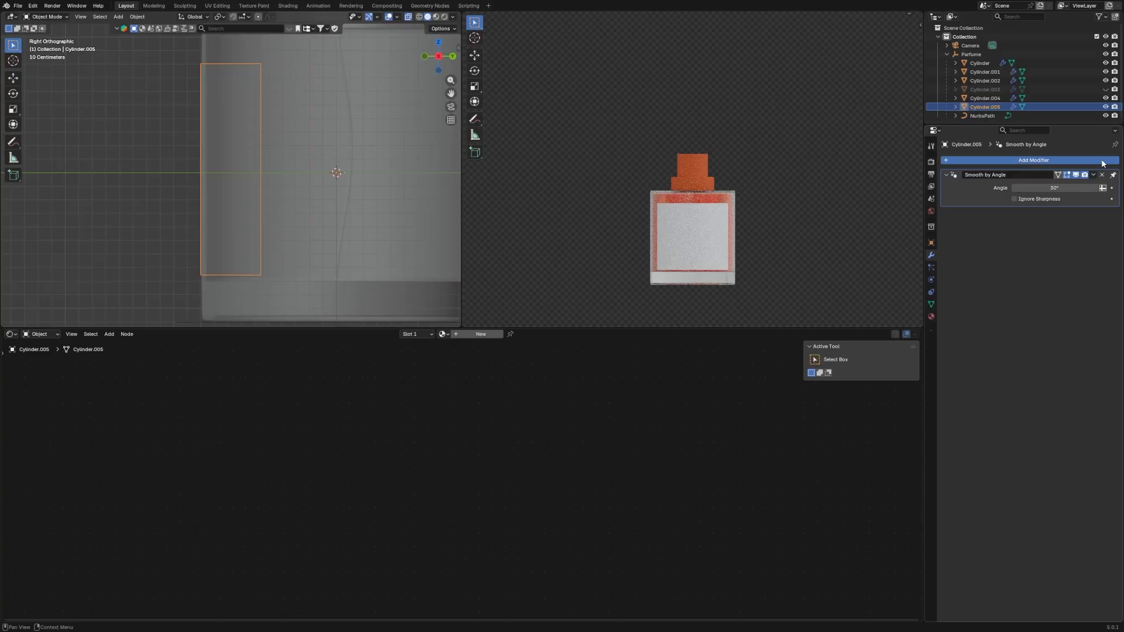
{"action": "key", "text": "shift+a"}
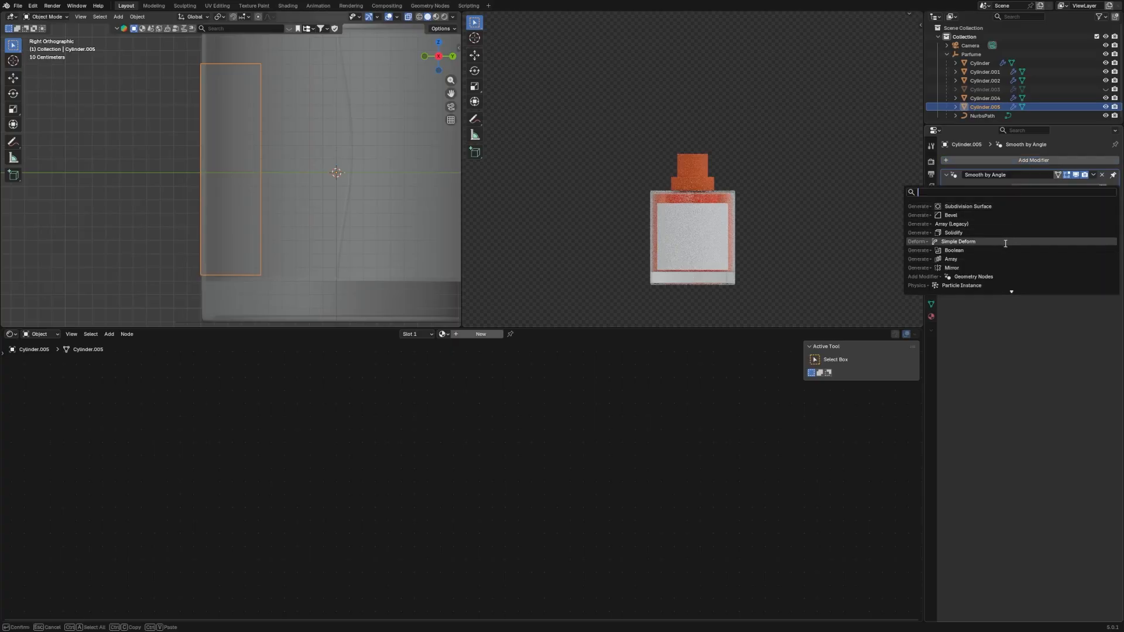
{"action": "type", "text": "s"}
{"action": "left_click", "coordinate": [996, 215]}
Add a Subdivision Surface modifier after the Solidify modifier on the front panel.
{"action": "key", "text": "KP_7"}
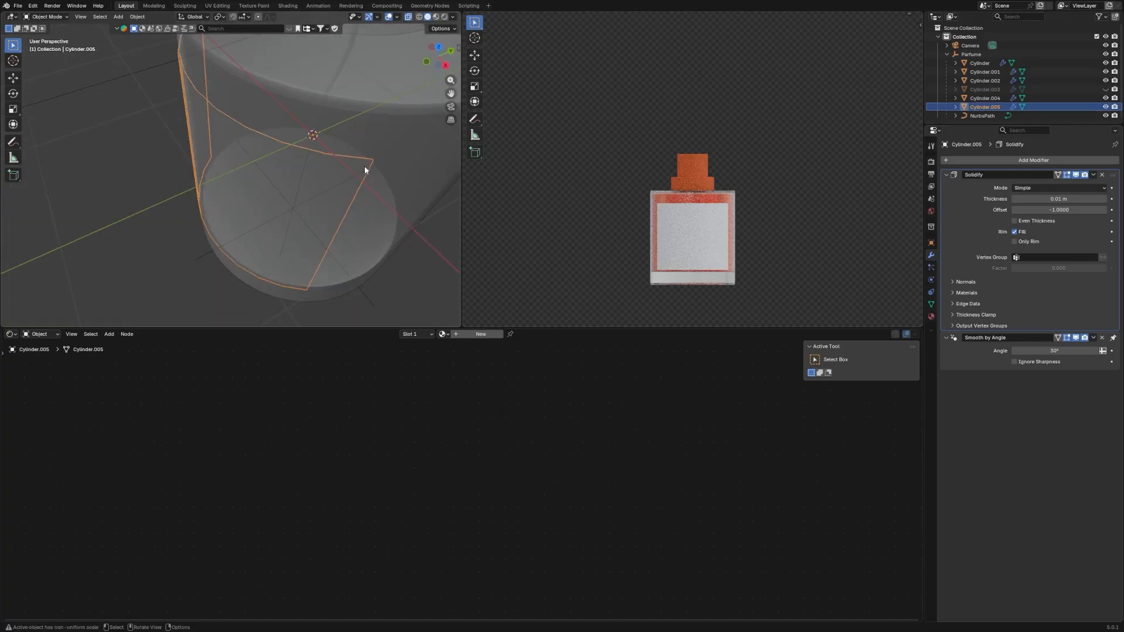
{"action": "scroll", "coordinate": [392, 176], "scroll_direction": "up", "scroll_amount": 4}
{"action": "left_click", "coordinate": [373, 232]}
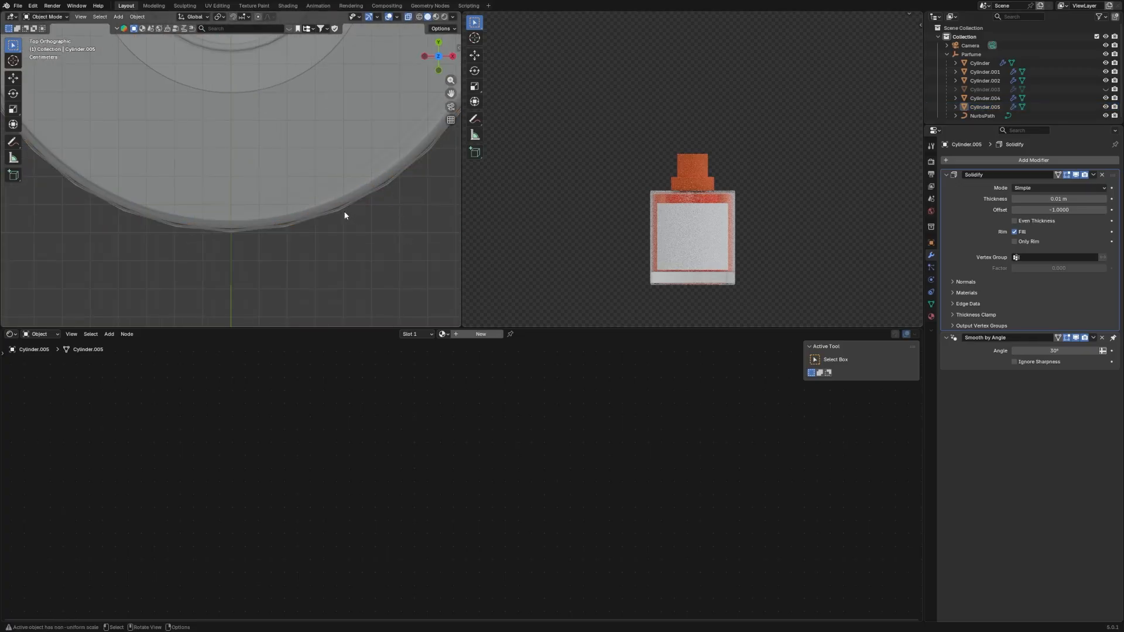
{"action": "left_click", "coordinate": [348, 219]}
{"action": "left_click", "coordinate": [1005, 160]}
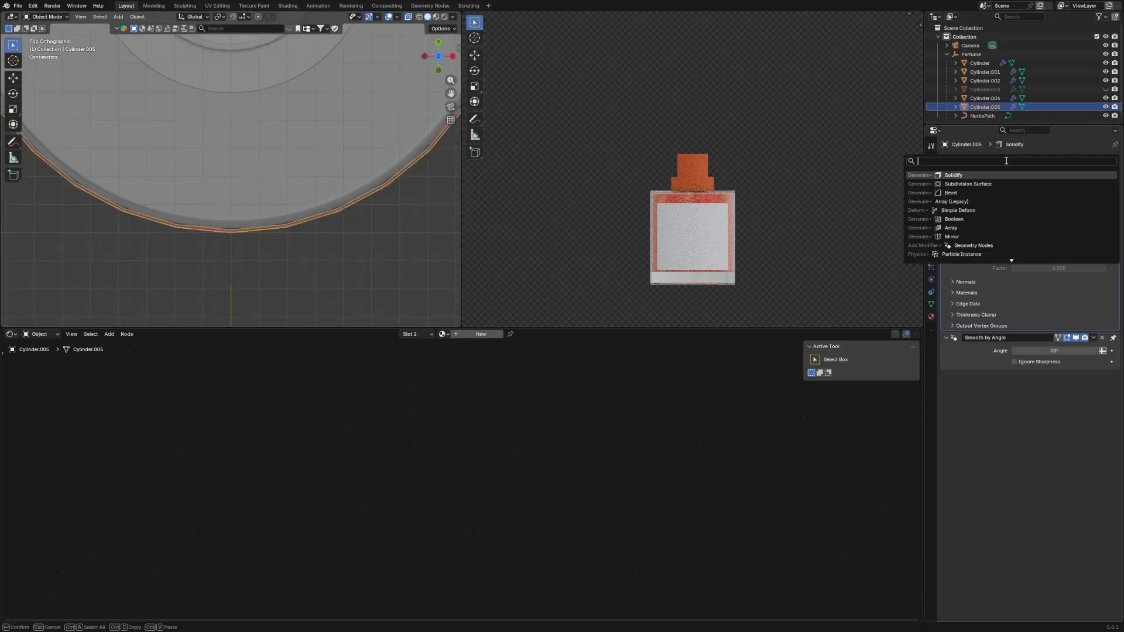
{"action": "left_click", "coordinate": [991, 184]}
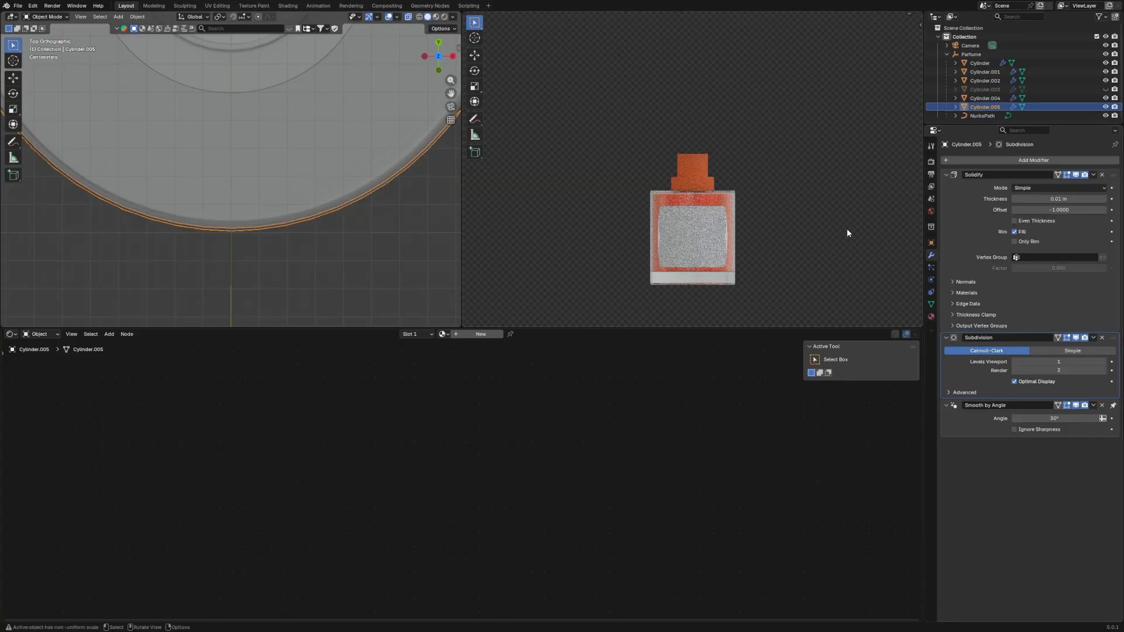
Add one horizontal loop cut close to the front panel's upper edge and another close to its lower edge.
{"action": "key", "text": "KP_1"}
{"action": "scroll", "coordinate": [237, 83], "scroll_direction": "down", "scroll_amount": 4}
{"action": "key", "text": "Tab"}
{"action": "key", "text": "2"}
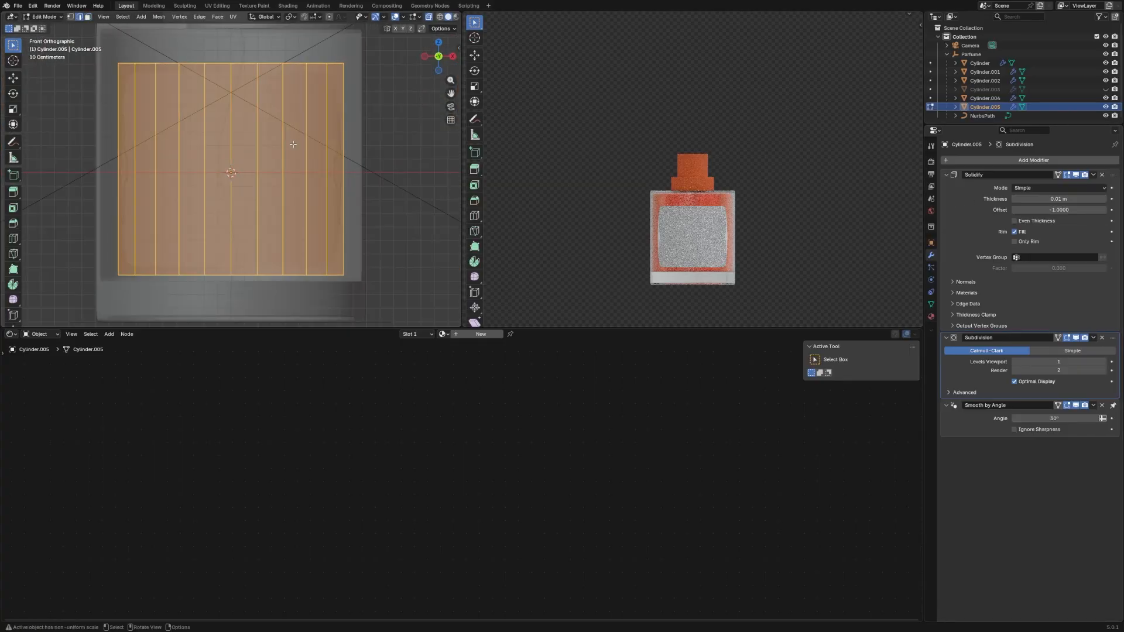
{"action": "left_click", "coordinate": [291, 127]}
{"action": "key", "text": "ctrl+r"}
{"action": "left_click", "coordinate": [291, 126]}
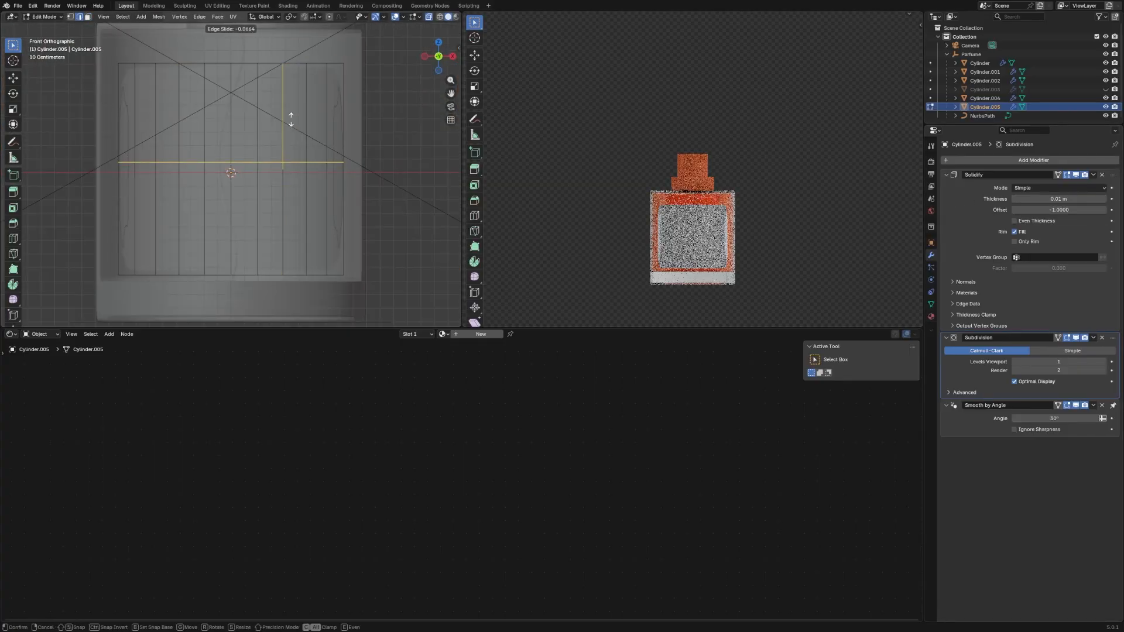
{"action": "left_click", "coordinate": [310, 29]}
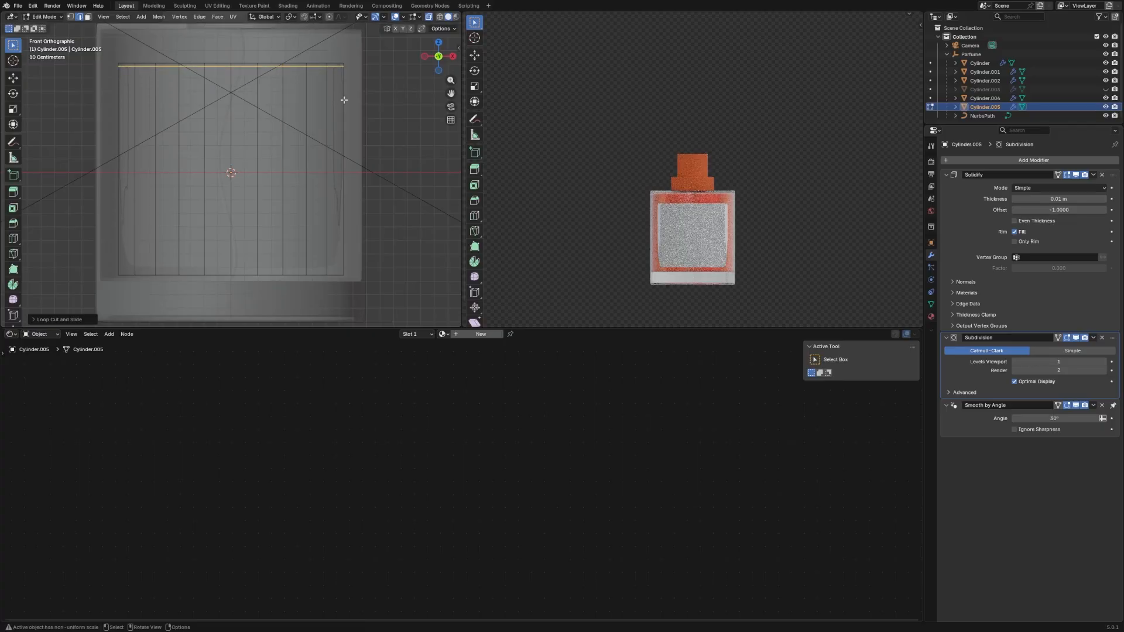
{"action": "key", "text": "ctrl+r"}
{"action": "left_click", "coordinate": [329, 120]}
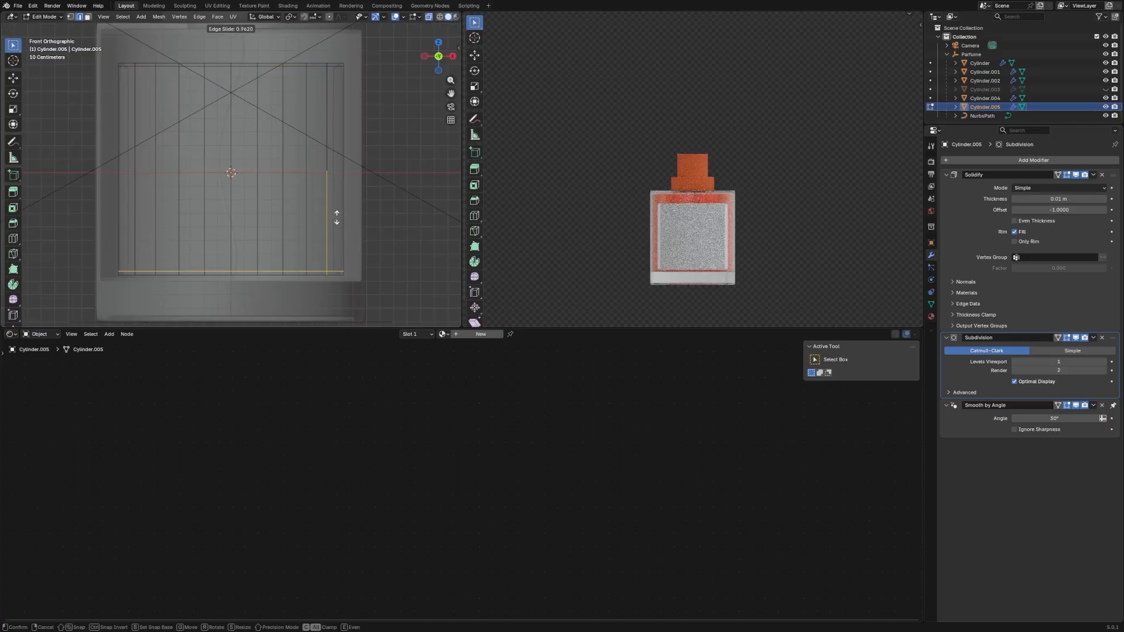
{"action": "left_click", "coordinate": [337, 219]}
{"action": "key", "text": "Tab"}
{"action": "middle_click_drag", "start_coordinate": [337, 219], "coordinate": [341, 103]}
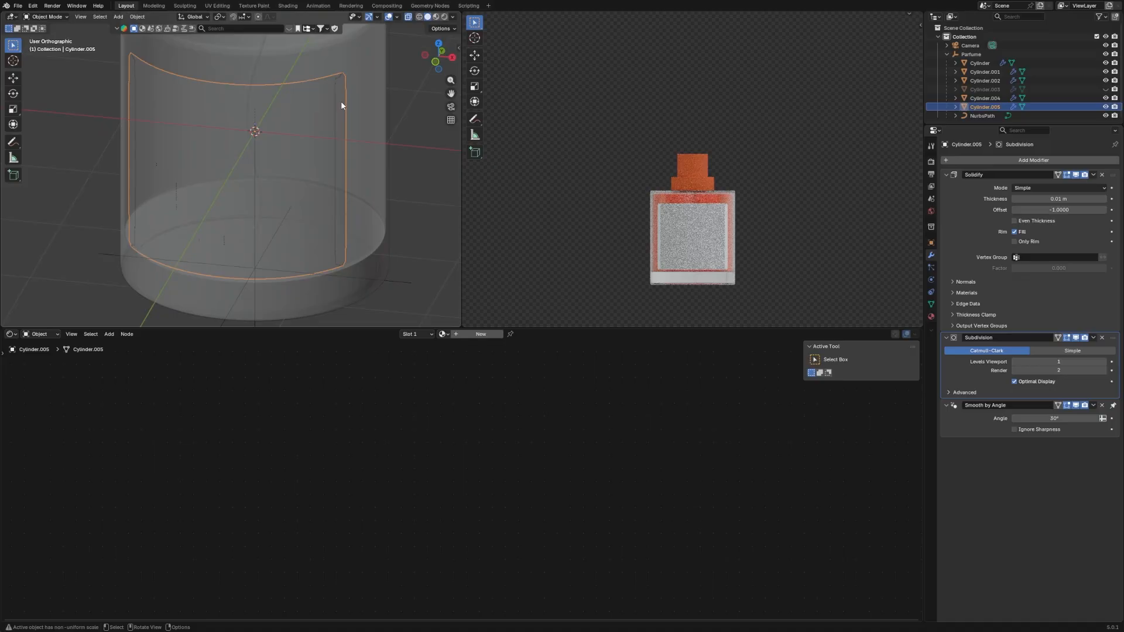
Set the front panel's Solidify offset to 1 and save the file.
{"action": "key", "text": "KP_7"}
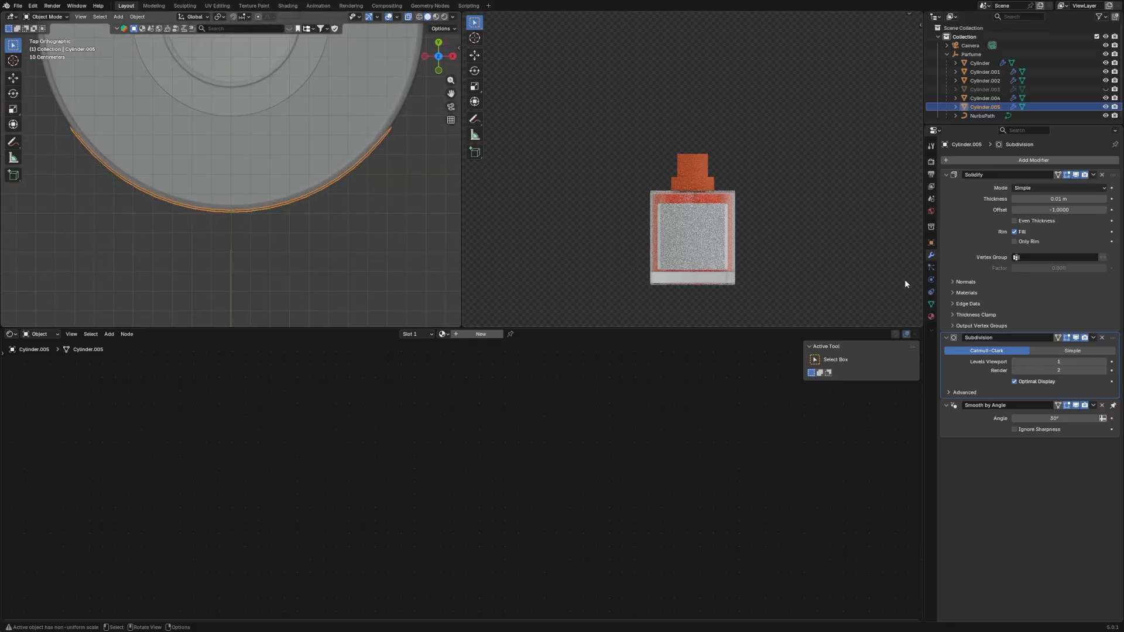
{"action": "double_click", "coordinate": [1063, 211]}
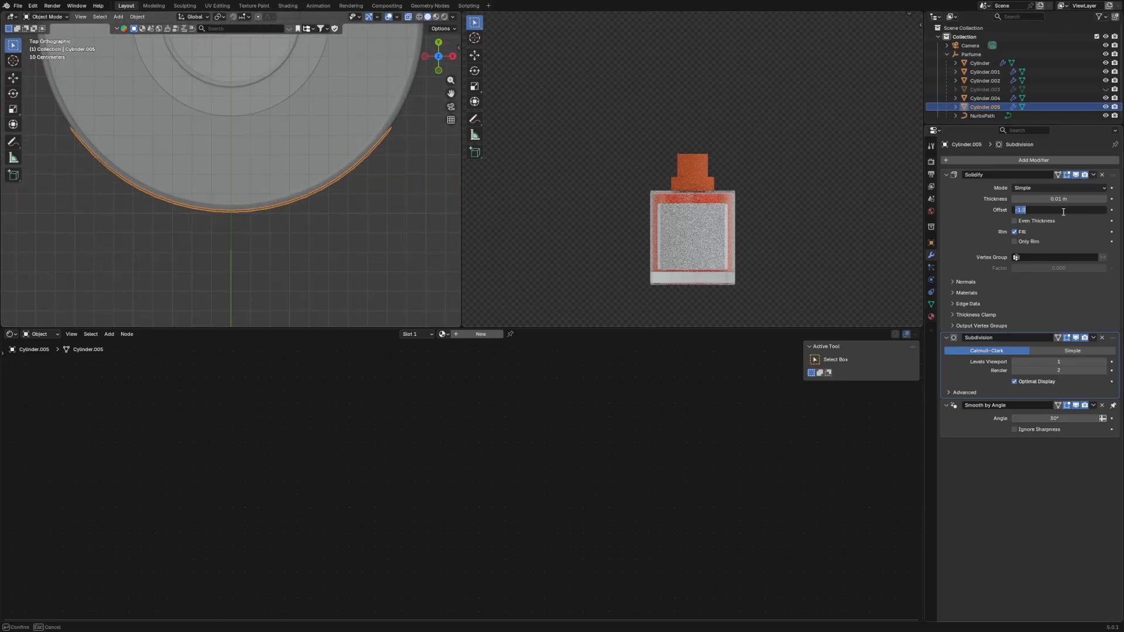
{"action": "key", "text": "Return"}
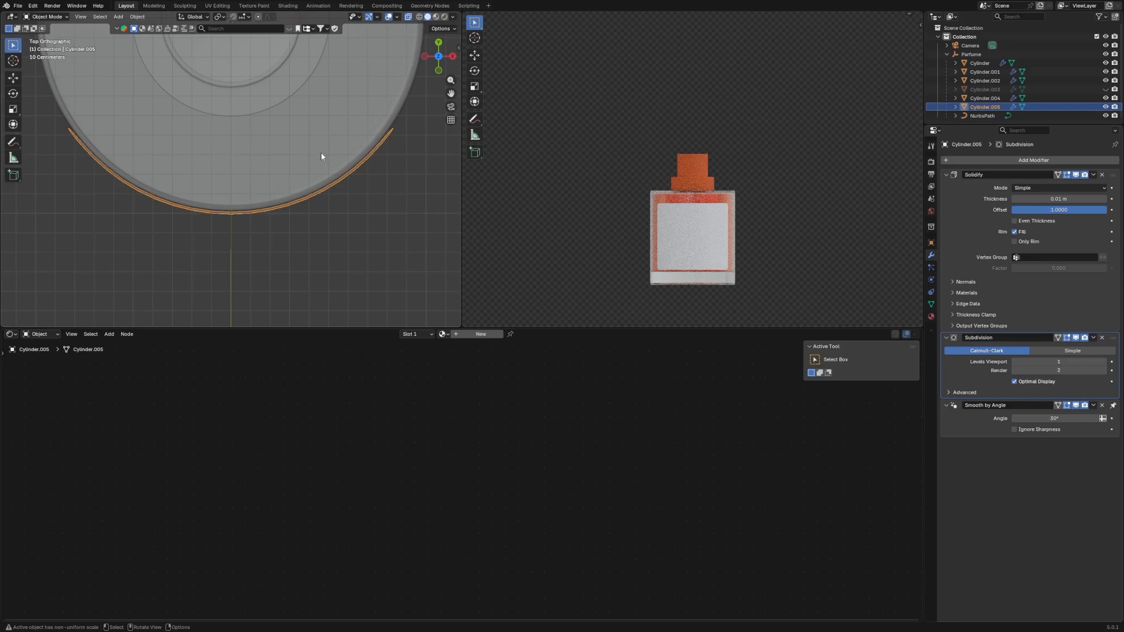
{"action": "scroll", "coordinate": [306, 214], "scroll_direction": "up", "scroll_amount": 1}
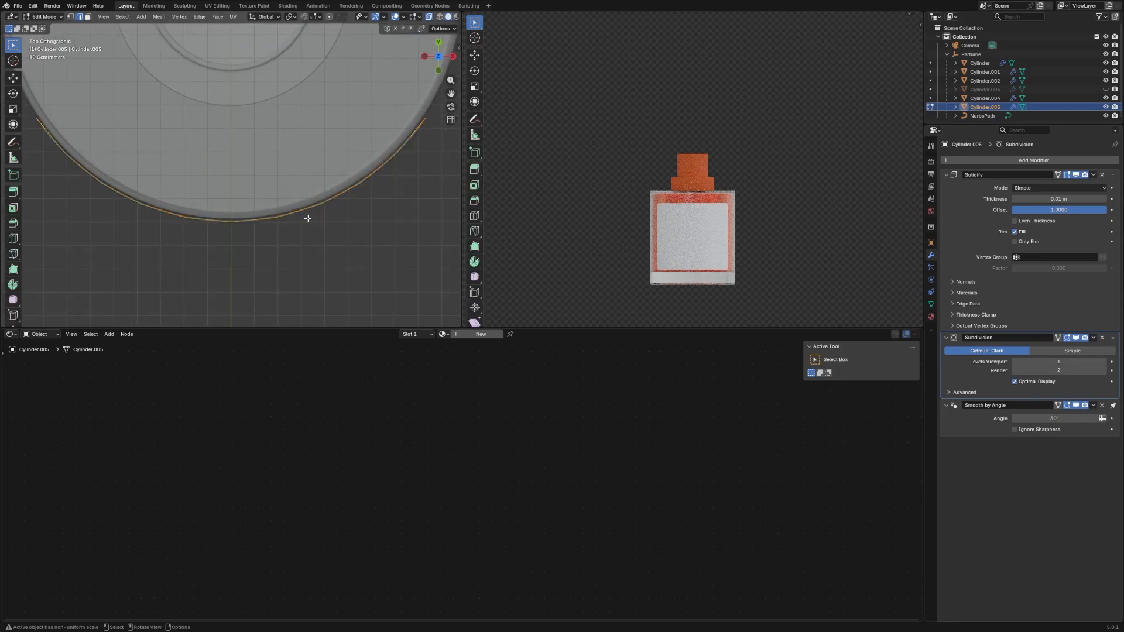
{"action": "left_click", "coordinate": [980, 226]}
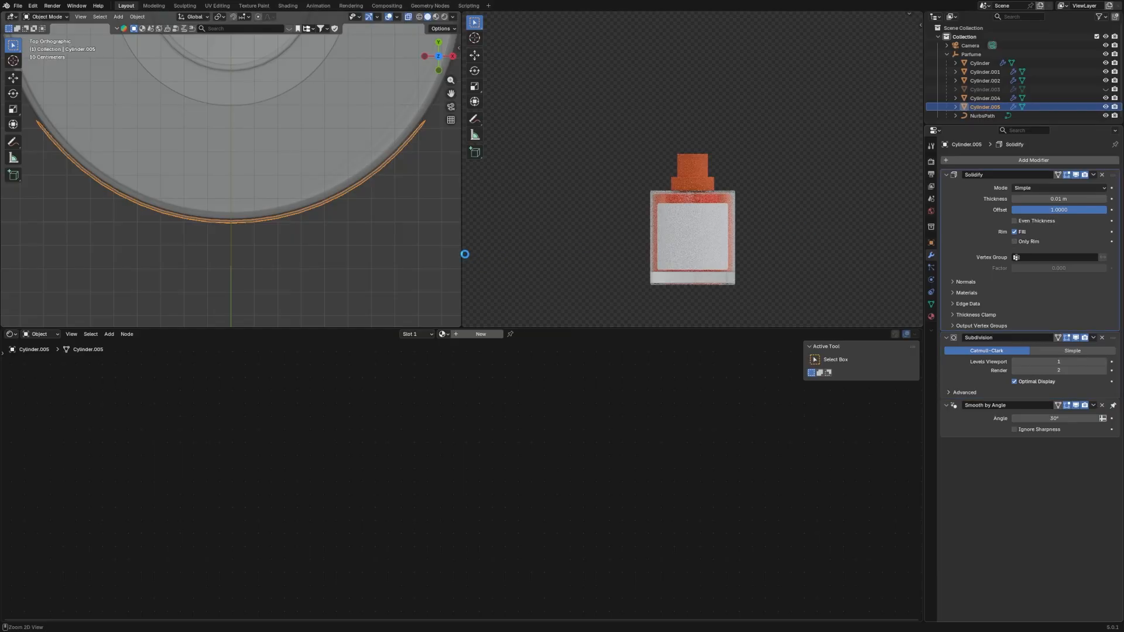
{"action": "key", "text": "ctrl+s"}
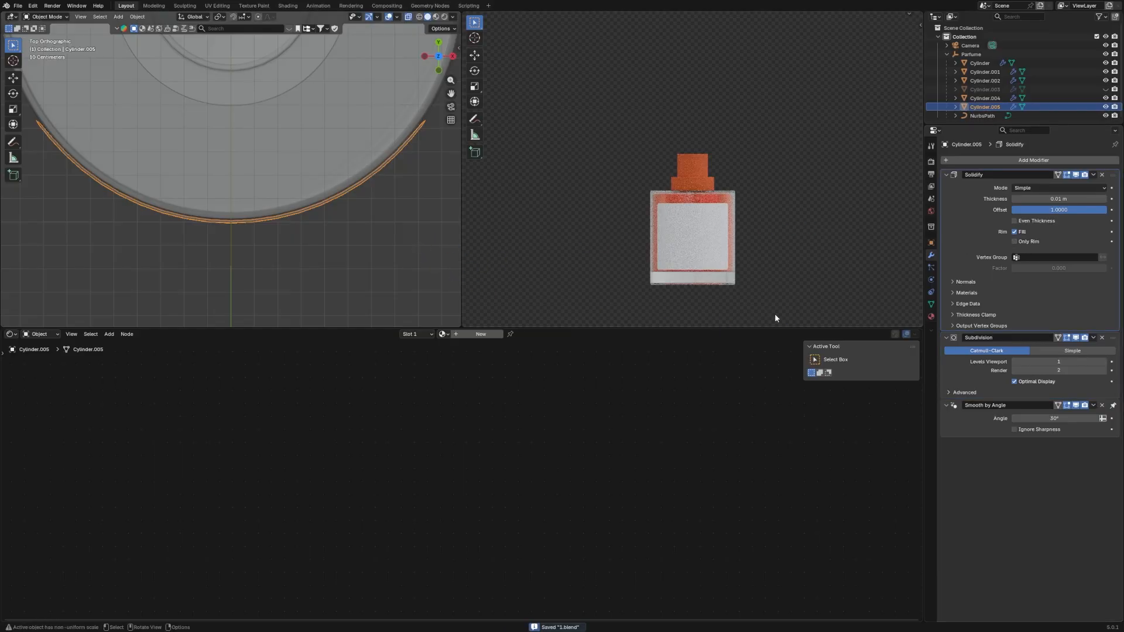
Apply the Solidify modifier on the front panel.
{"action": "scroll", "coordinate": [486, 262], "scroll_direction": "up", "scroll_amount": 1}
{"action": "scroll", "coordinate": [342, 247], "scroll_direction": "up", "scroll_amount": 1}
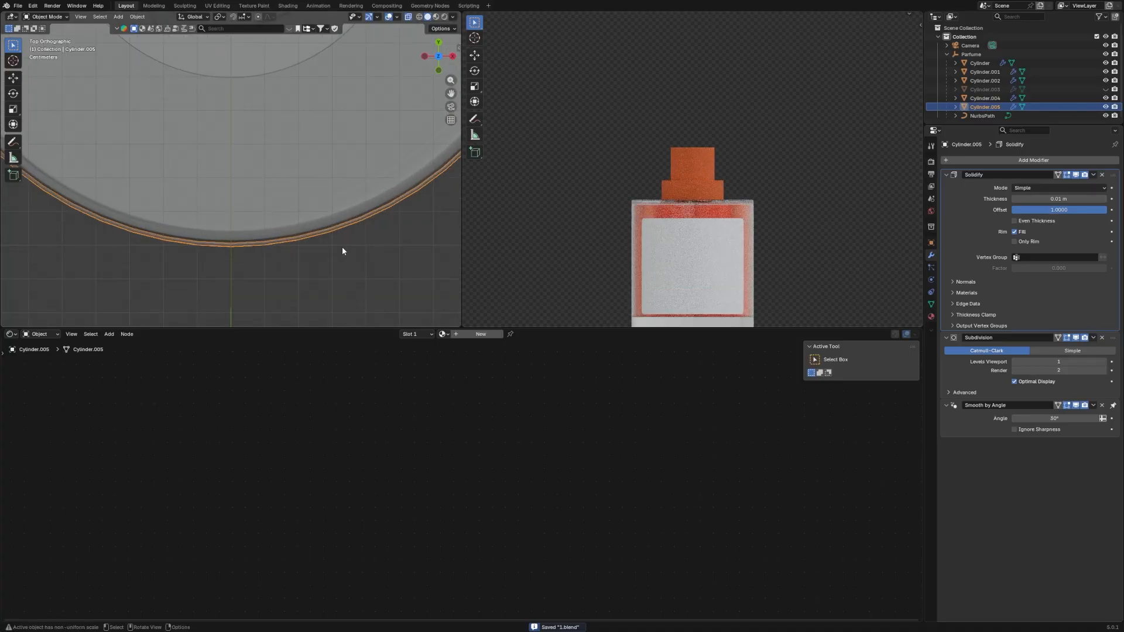
{"action": "key", "text": "Tab"}
{"action": "key", "text": "Tab"}
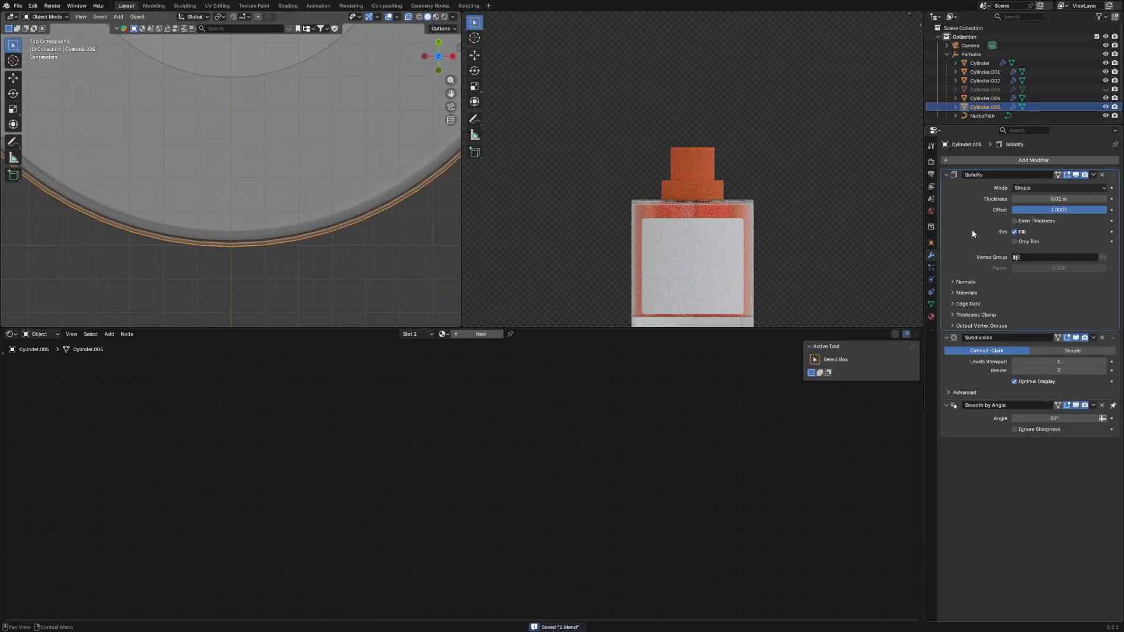
{"action": "key", "text": "ctrl+a"}
Add two evenly spaced loop cuts through the thickness of the front panel's mesh.
{"action": "key", "text": "Tab"}
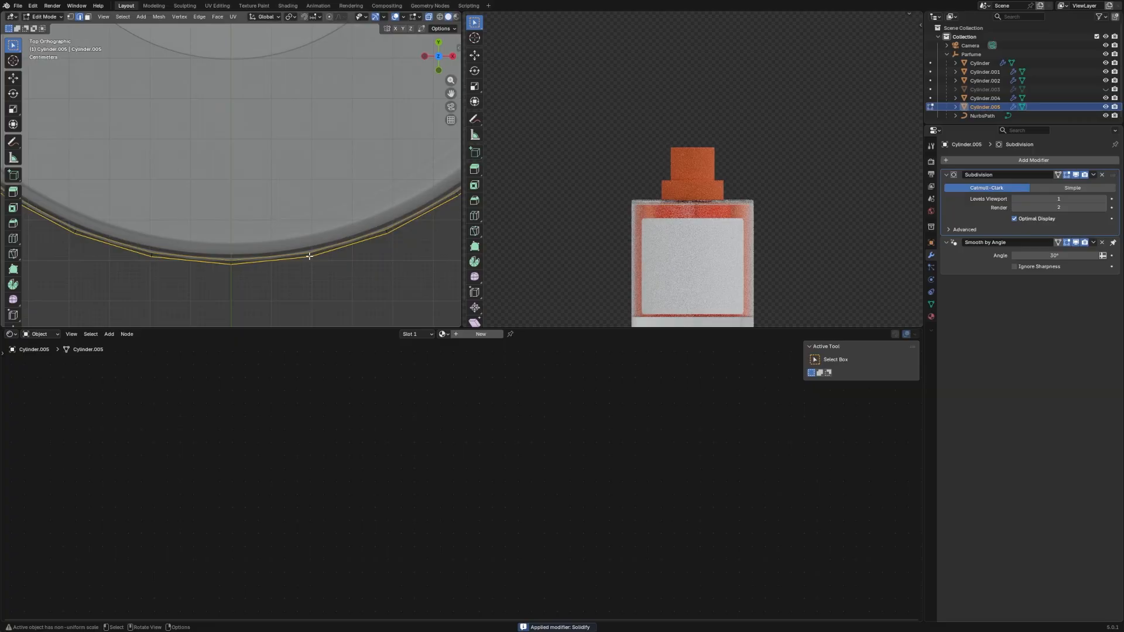
{"action": "left_click", "coordinate": [309, 255]}
{"action": "key", "text": "grave"}
{"action": "left_click", "coordinate": [322, 271]}
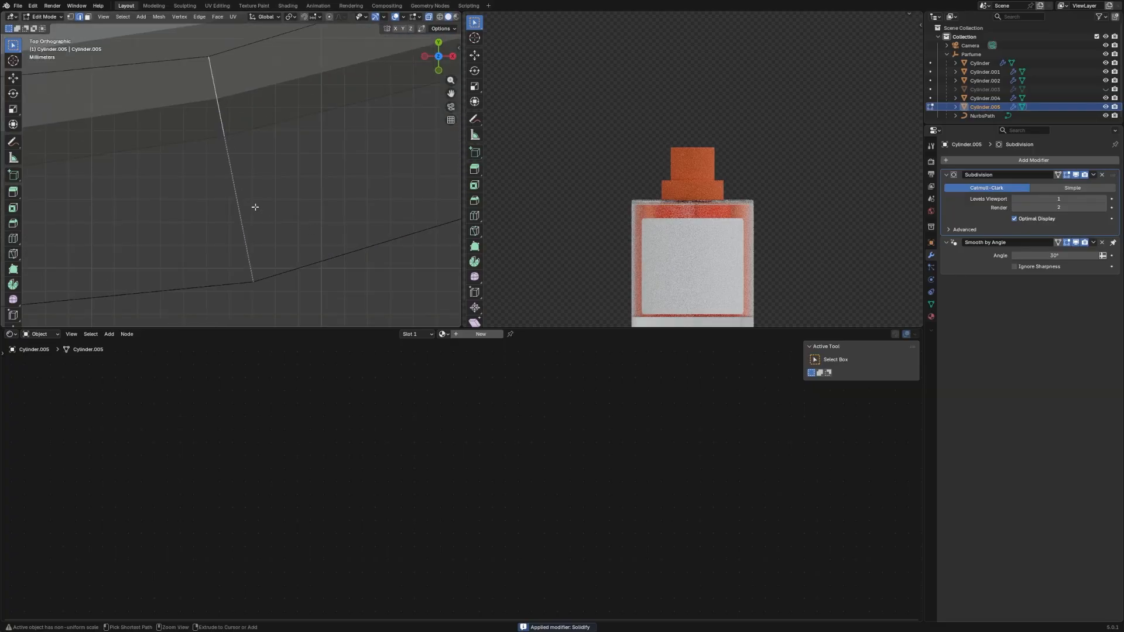
{"action": "key", "text": "ctrl+r"}
{"action": "scroll", "coordinate": [255, 206], "scroll_direction": "up", "scroll_amount": 1}
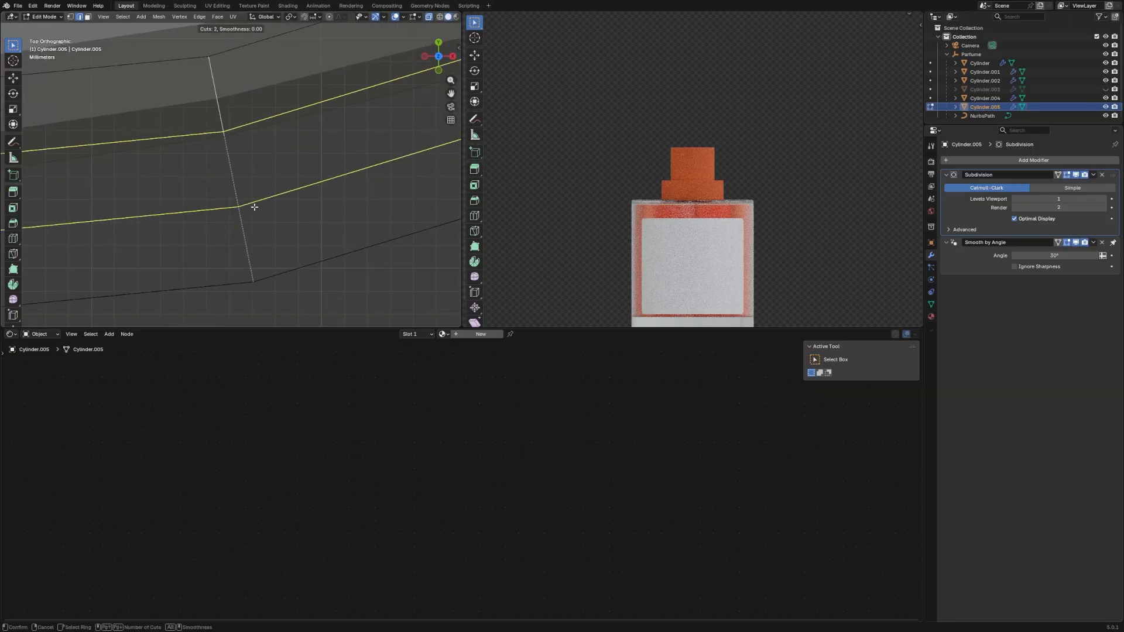
{"action": "left_click", "coordinate": [254, 206]}
{"action": "scroll", "coordinate": [267, 210], "scroll_direction": "down", "scroll_amount": 12}
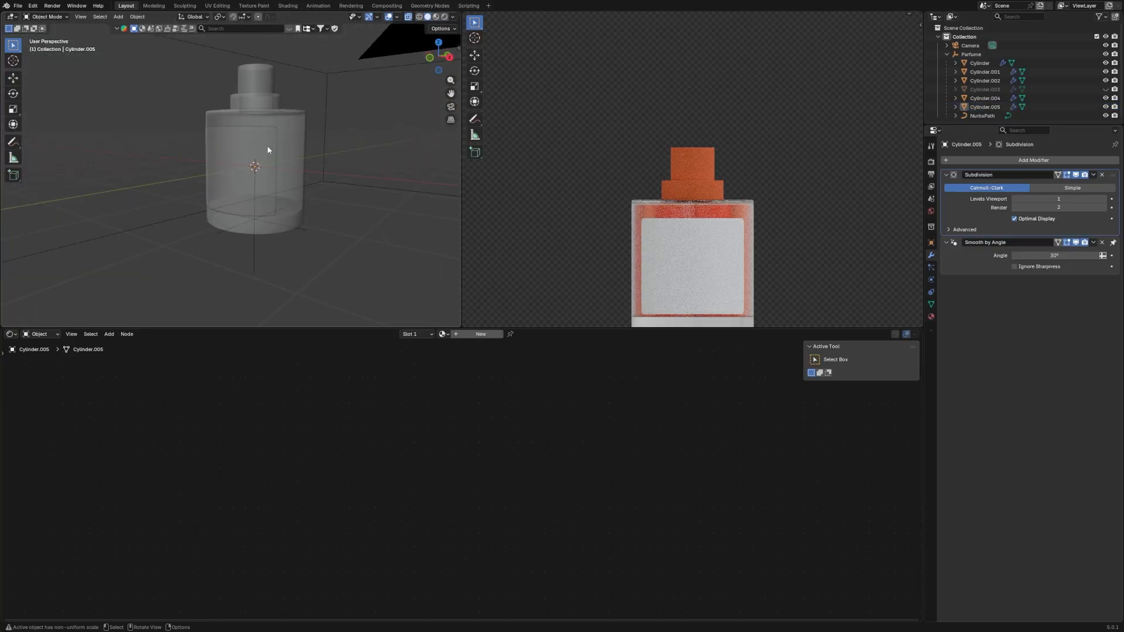
Add one vertical loop cut close to each side edge of the front panel, then return to Object Mode.
{"action": "left_click", "coordinate": [267, 150]}
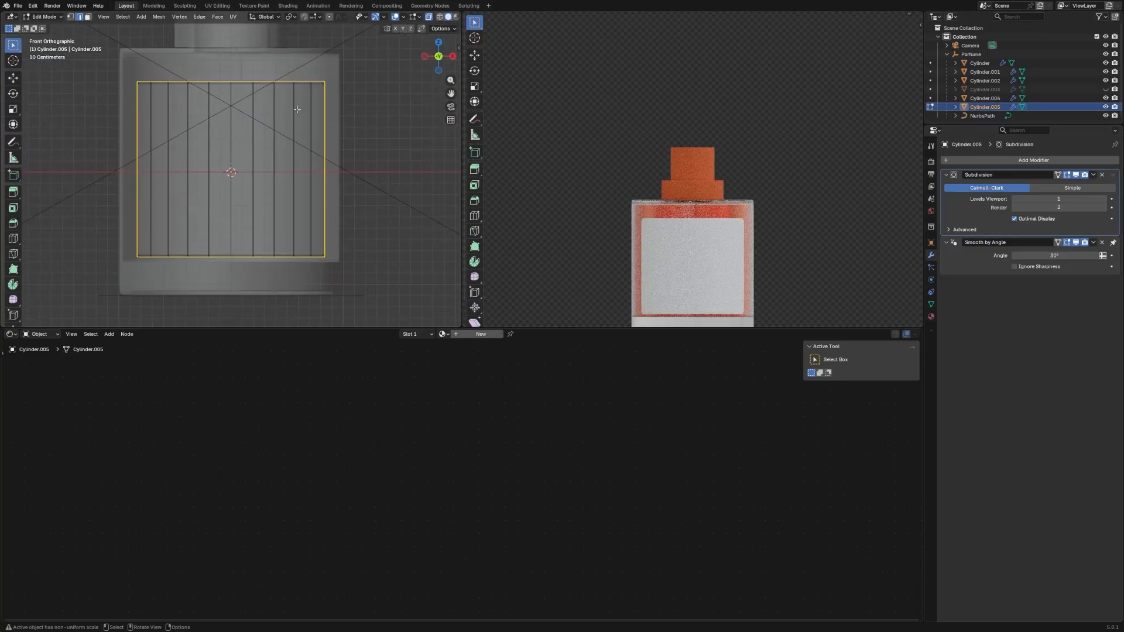
{"action": "left_click", "coordinate": [316, 86]}
{"action": "key", "text": "ctrl+r"}
{"action": "left_click", "coordinate": [317, 85]}
{"action": "left_click", "coordinate": [323, 85]}
{"action": "key", "text": "ctrl+r"}
{"action": "left_click", "coordinate": [144, 85]}
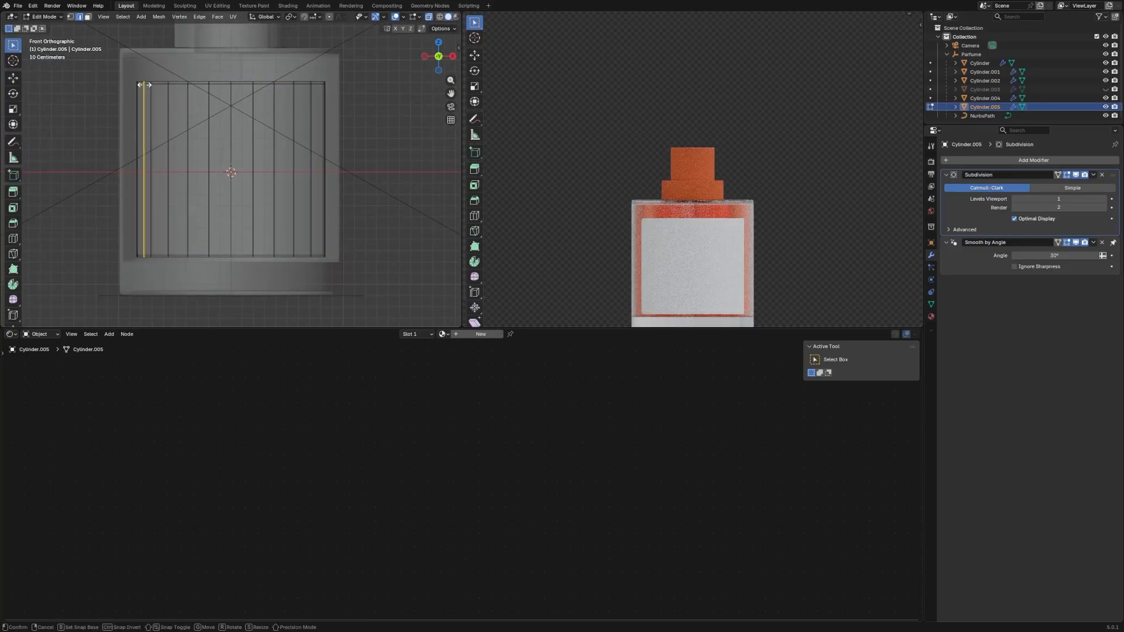
{"action": "left_click", "coordinate": [144, 85]}
{"action": "key", "text": "Tab"}
{"action": "middle_click_drag", "start_coordinate": [409, 263], "coordinate": [324, 152]}
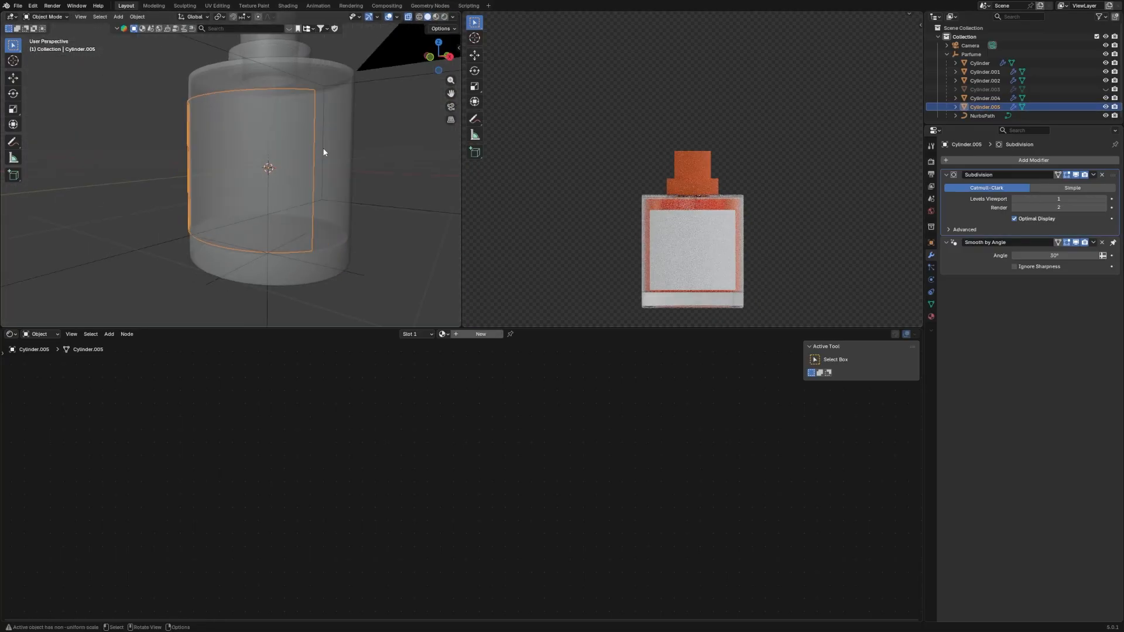
Move the front panel up along the Z axis by about 0.07 m.
{"action": "key", "text": "KP_1"}
{"action": "key", "text": "g"}
{"action": "key", "text": "z"}
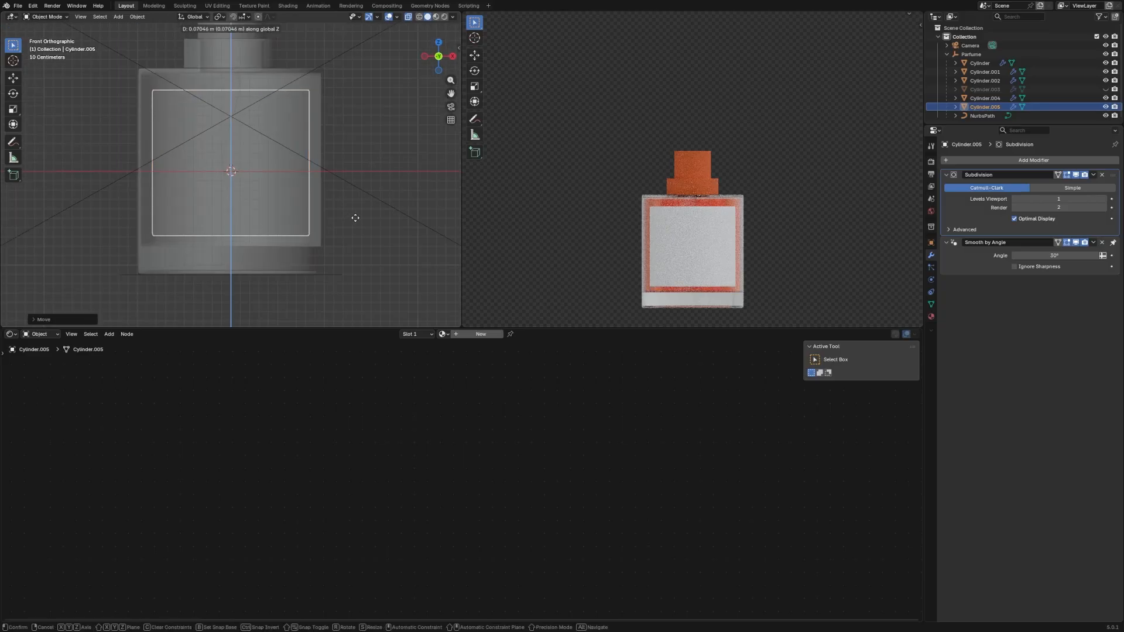
{"action": "left_click", "coordinate": [355, 218]}
{"action": "middle_click_drag", "start_coordinate": [355, 217], "coordinate": [309, 175]}
{"action": "key", "text": "KP_7"}
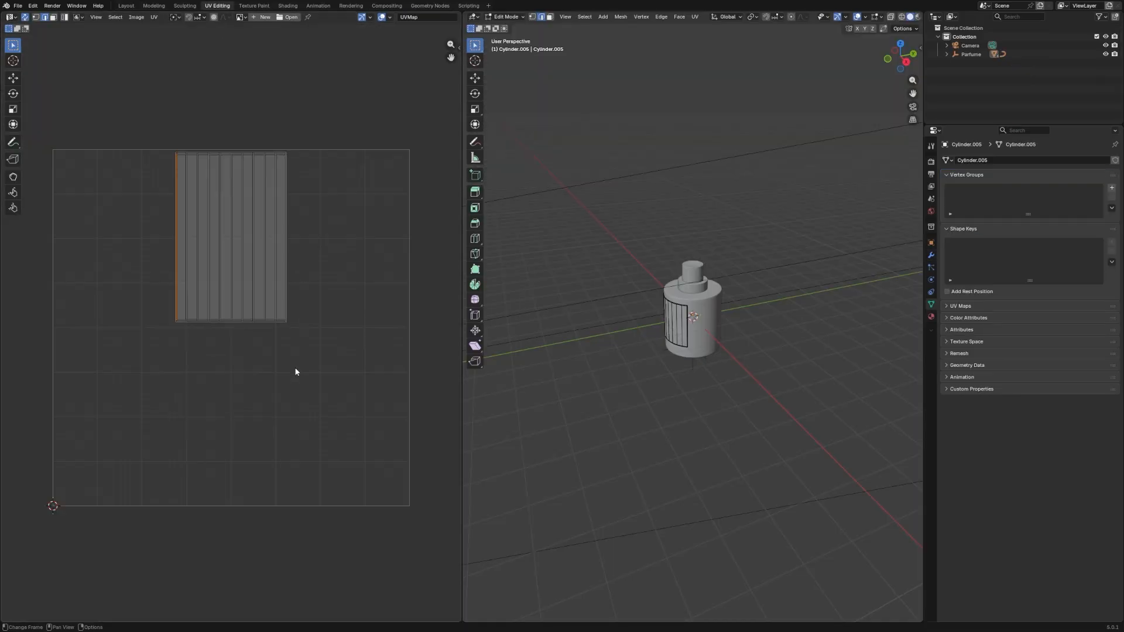
Export the front panel's UV layout as a 1024 × 1024 PNG image named layout.
{"action": "key", "text": "KP_1"}
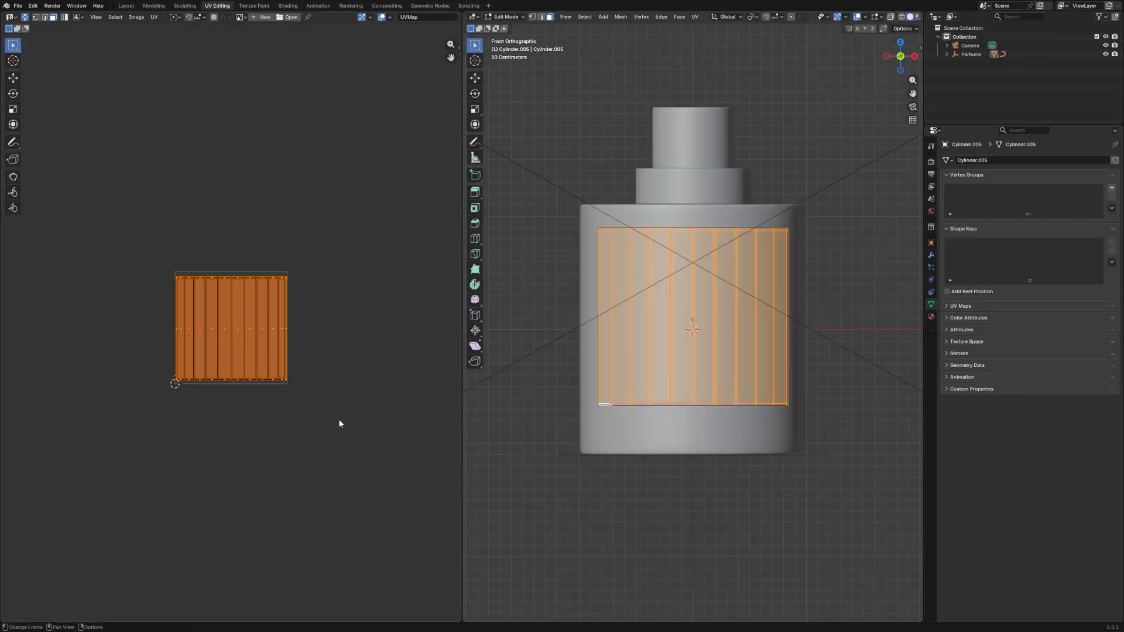
{"action": "left_click", "coordinate": [152, 17]}
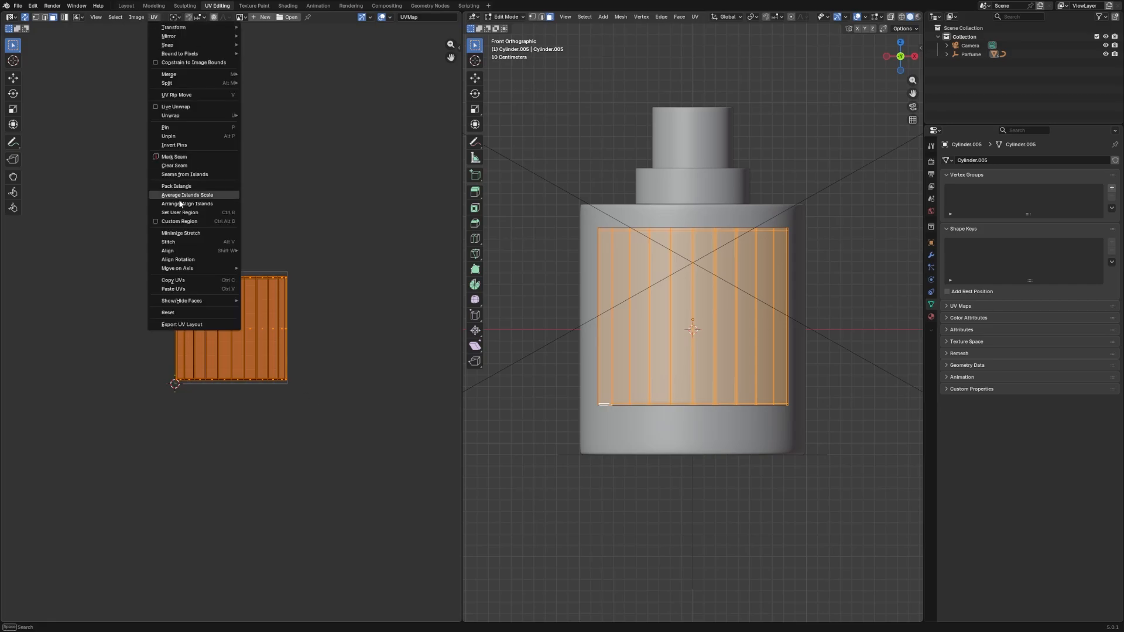
{"action": "left_click", "coordinate": [171, 325]}
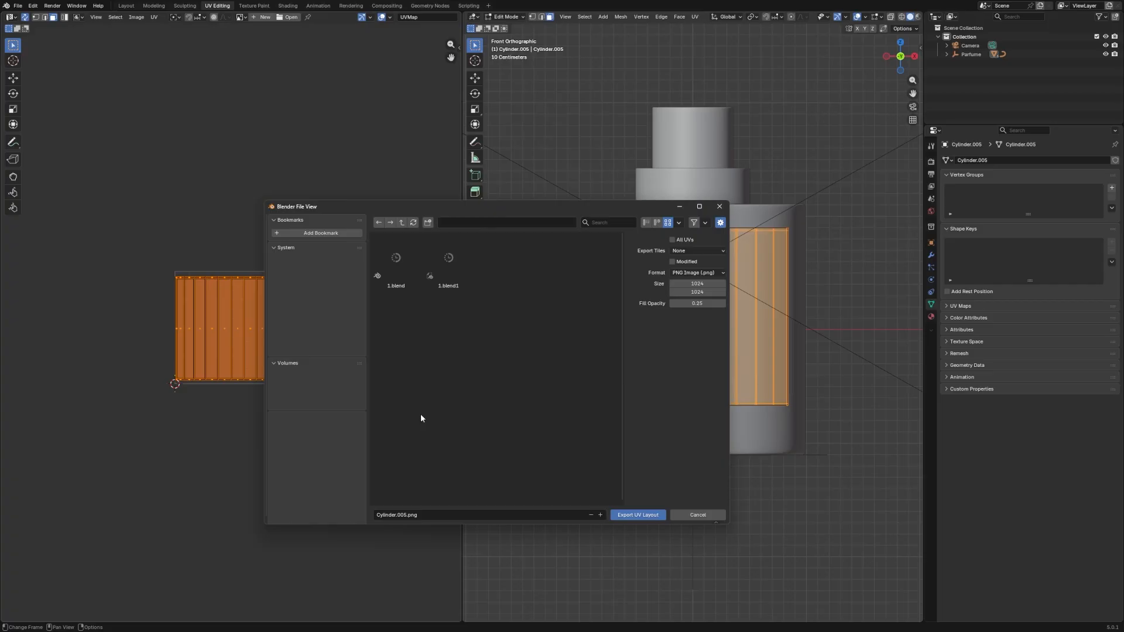
{"action": "left_click", "coordinate": [389, 515]}
{"action": "left_click", "coordinate": [397, 515]}
{"action": "key", "text": "BackSpace"}
{"action": "key", "text": "shift+Home"}
{"action": "key", "text": "BackSpace"}
{"action": "left_click", "coordinate": [635, 517]}
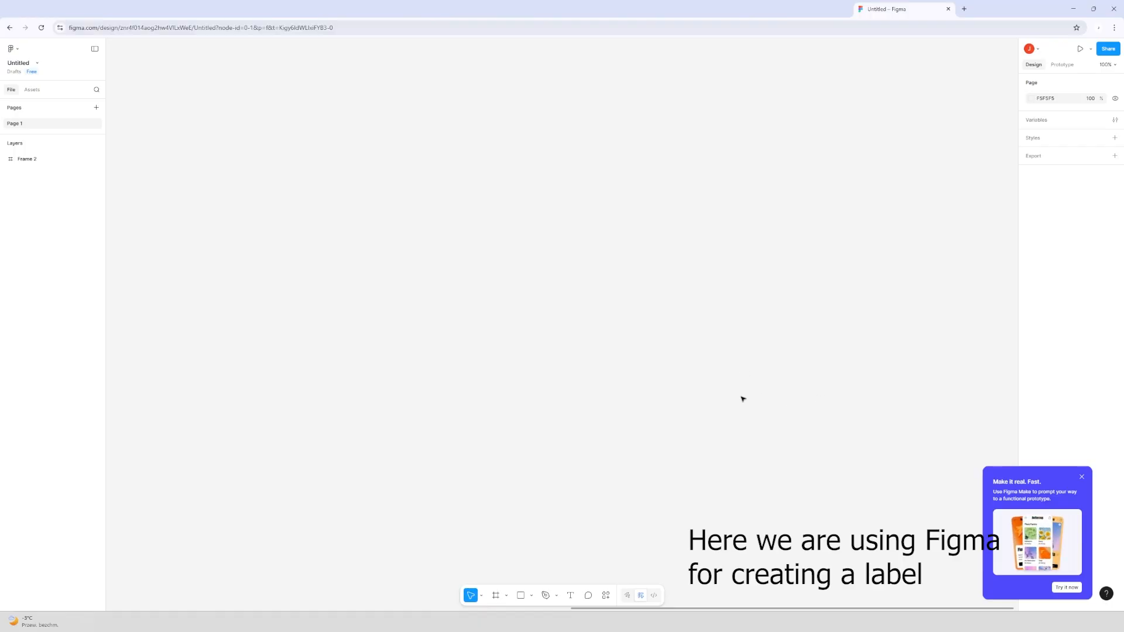
Switch to Figma, draw a square frame about 492 × 492, and place the exported UV layout image in it.
{"action": "key", "text": "f"}
{"action": "left_click", "coordinate": [559, 218]}
{"action": "middle_click_drag", "start_coordinate": [558, 218], "coordinate": [546, 378]}
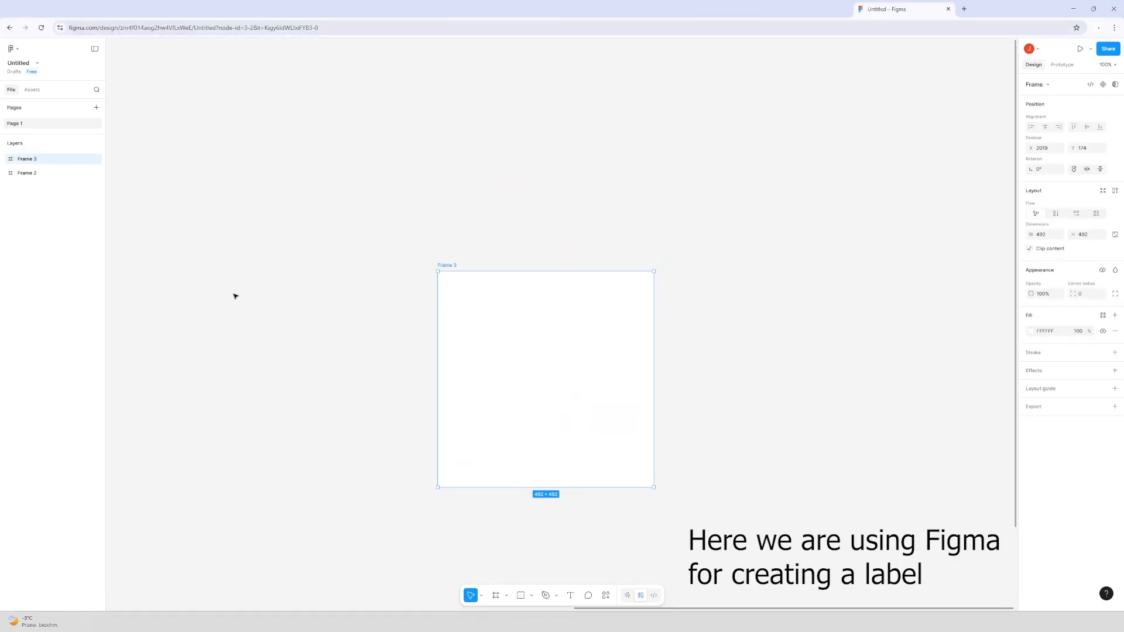
{"action": "left_click", "coordinate": [55, 173]}
{"action": "key", "text": "ctrl+v"}
{"action": "scroll", "coordinate": [702, 454], "scroll_direction": "down", "scroll_amount": 4}
{"action": "left_click", "coordinate": [942, 409]}
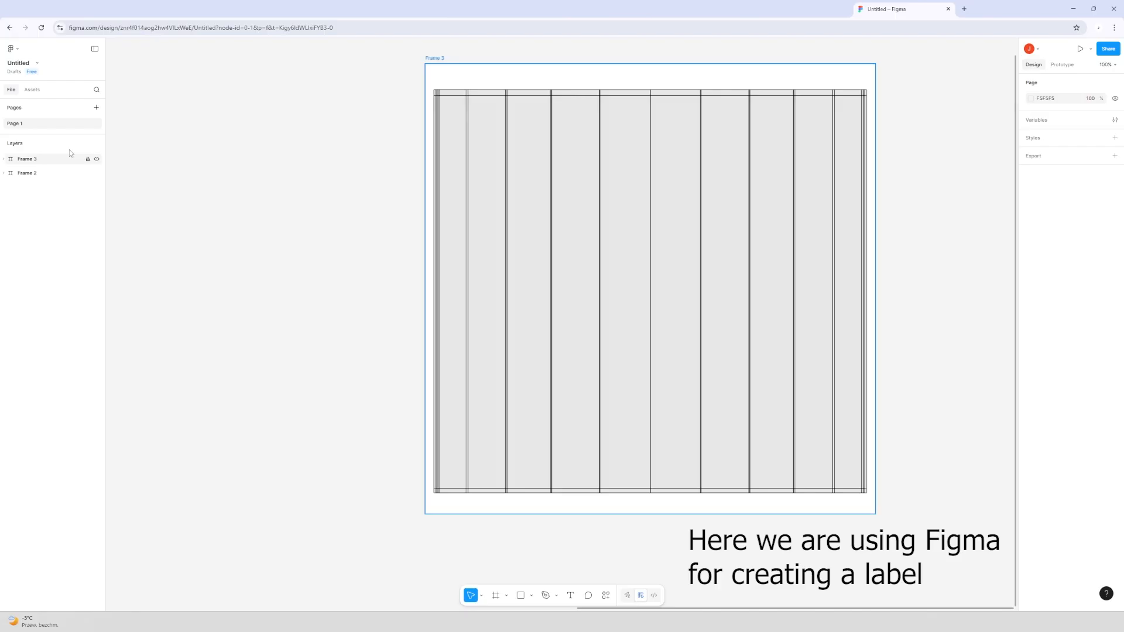
Lock the UV layout image layer inside Frame 3 while leaving the frame itself unlocked.
{"action": "left_click", "coordinate": [87, 159]}
{"action": "left_click", "coordinate": [5, 158]}
{"action": "left_click", "coordinate": [88, 159]}
{"action": "left_click", "coordinate": [88, 173]}
{"action": "middle_click_drag", "start_coordinate": [567, 244], "coordinate": [438, 192]}
Add the text "Hommex", enlarge it, and place it inside the label frame.
{"action": "left_click", "coordinate": [570, 595]}
{"action": "left_click", "coordinate": [872, 241]}
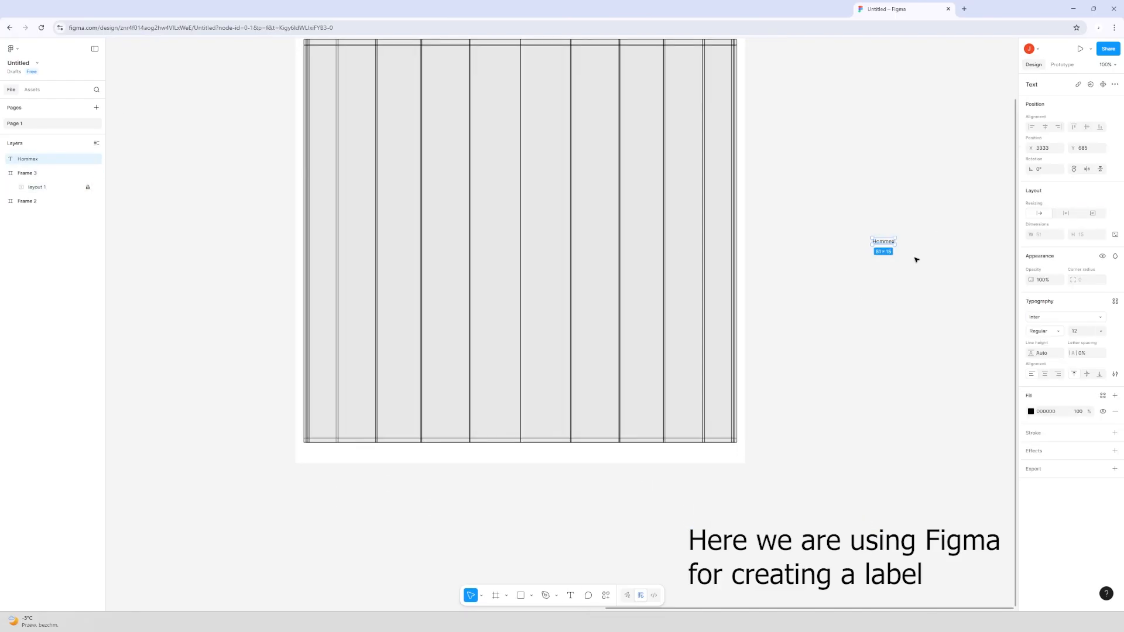
{"action": "left_click", "coordinate": [1101, 332]}
{"action": "left_click", "coordinate": [1084, 493]}
{"action": "left_click_drag", "start_coordinate": [949, 272], "coordinate": [532, 335]}
Set the "Hommex" text to the Italiana font at size 150 in the upper part of the label.
{"action": "left_click", "coordinate": [1101, 318]}
{"action": "scroll", "coordinate": [943, 462], "scroll_direction": "down", "scroll_amount": 1}
{"action": "left_click", "coordinate": [943, 439]}
{"action": "scroll", "coordinate": [858, 297], "scroll_direction": "up", "scroll_amount": 1}
{"action": "left_click", "coordinate": [1081, 331]}
{"action": "type", "text": "150"}
{"action": "left_click", "coordinate": [832, 252]}
{"action": "left_click", "coordinate": [812, 341]}
Replace the lower copy of the brand text with "Orange Forest".
{"action": "scroll", "coordinate": [812, 341], "scroll_direction": "down", "scroll_amount": 1}
{"action": "double_click", "coordinate": [533, 334]}
{"action": "key", "text": "BackSpace"}
{"action": "type", "text": "Orange F"}
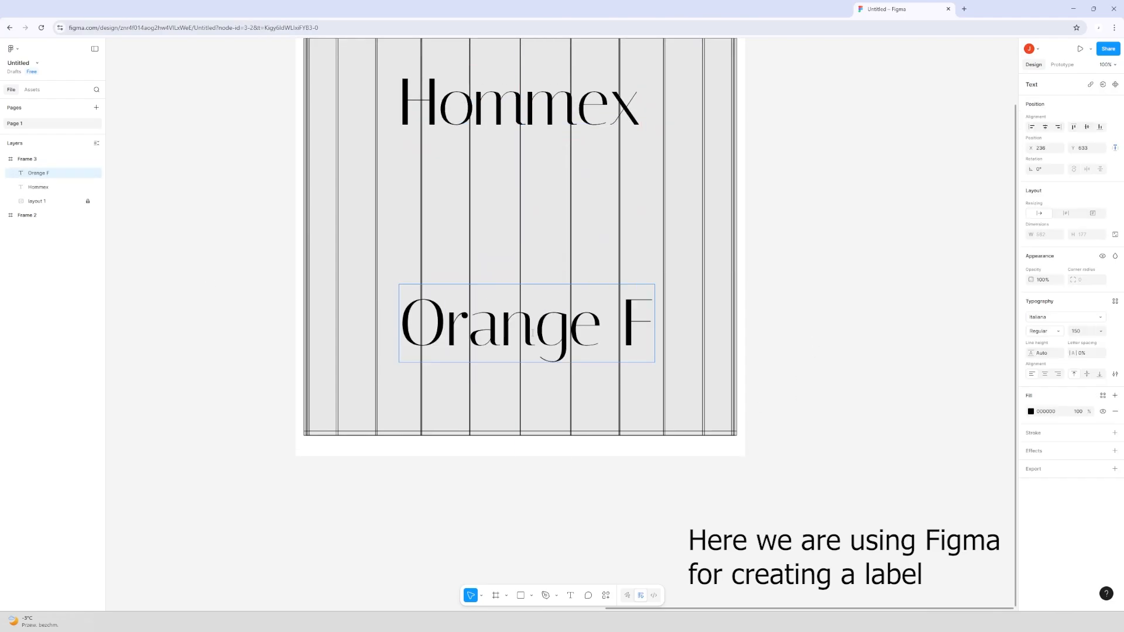
{"action": "type", "text": "orest"}
{"action": "key", "text": "Escape"}
{"action": "left_click_drag", "start_coordinate": [747, 358], "coordinate": [823, 348]}
Reduce "Orange Forest" to font size 48 and center it in the lower part of the label.
{"action": "left_click_drag", "start_coordinate": [609, 332], "coordinate": [514, 336]}
{"action": "left_click", "coordinate": [1101, 332]}
{"action": "left_click", "coordinate": [1087, 488]}
{"action": "left_click_drag", "start_coordinate": [728, 341], "coordinate": [473, 342]}
{"action": "left_click_drag", "start_coordinate": [393, 355], "coordinate": [525, 404]}
{"action": "left_click", "coordinate": [1100, 331]}
{"action": "left_click", "coordinate": [1083, 316]}
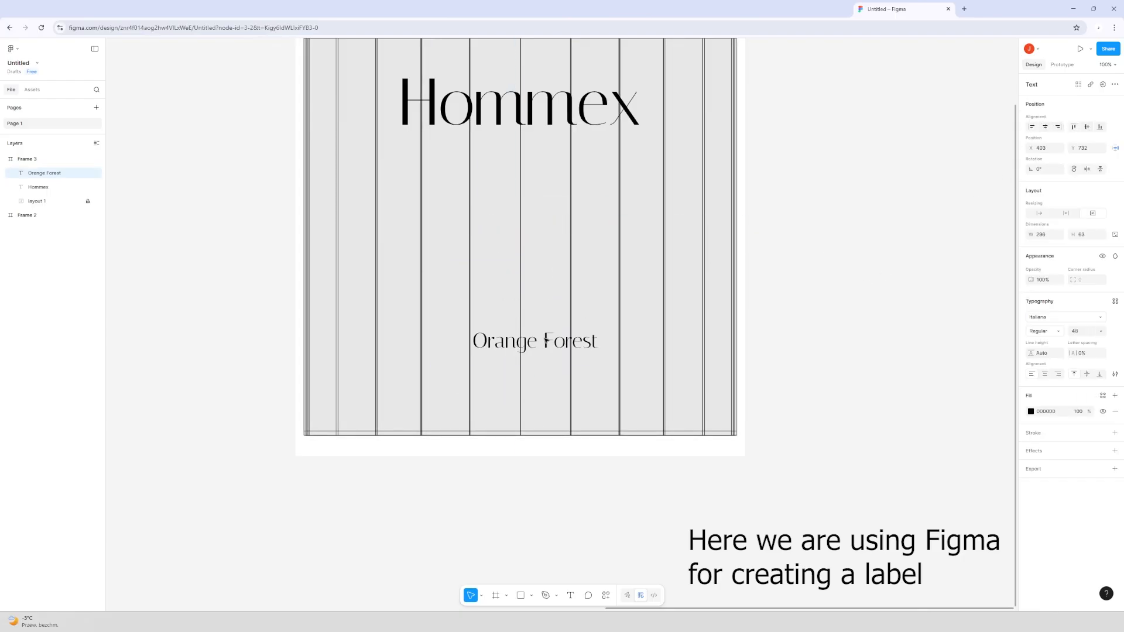
{"action": "left_click_drag", "start_coordinate": [546, 340], "coordinate": [529, 340]}
{"action": "left_click", "coordinate": [875, 348]}
{"action": "scroll", "coordinate": [875, 349], "scroll_direction": "up", "scroll_amount": 1}
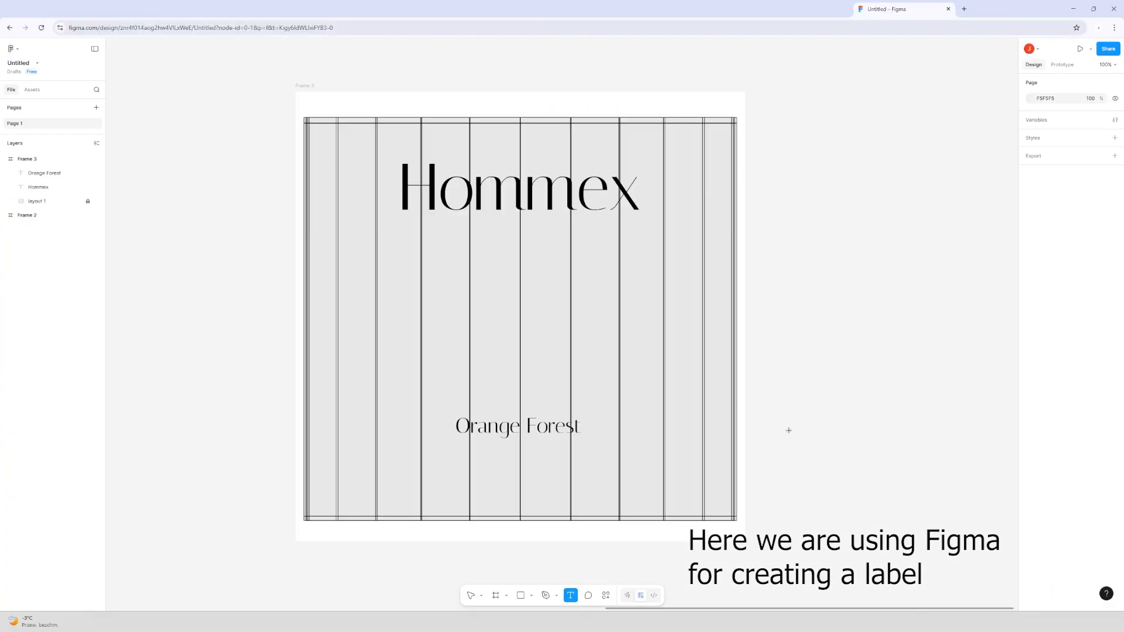
Add the text "eau de parfum", place it centered just under "Orange Forest", and set its font size to 24.
{"action": "left_click", "coordinate": [811, 426]}
{"action": "type", "text": "eau de parfum"}
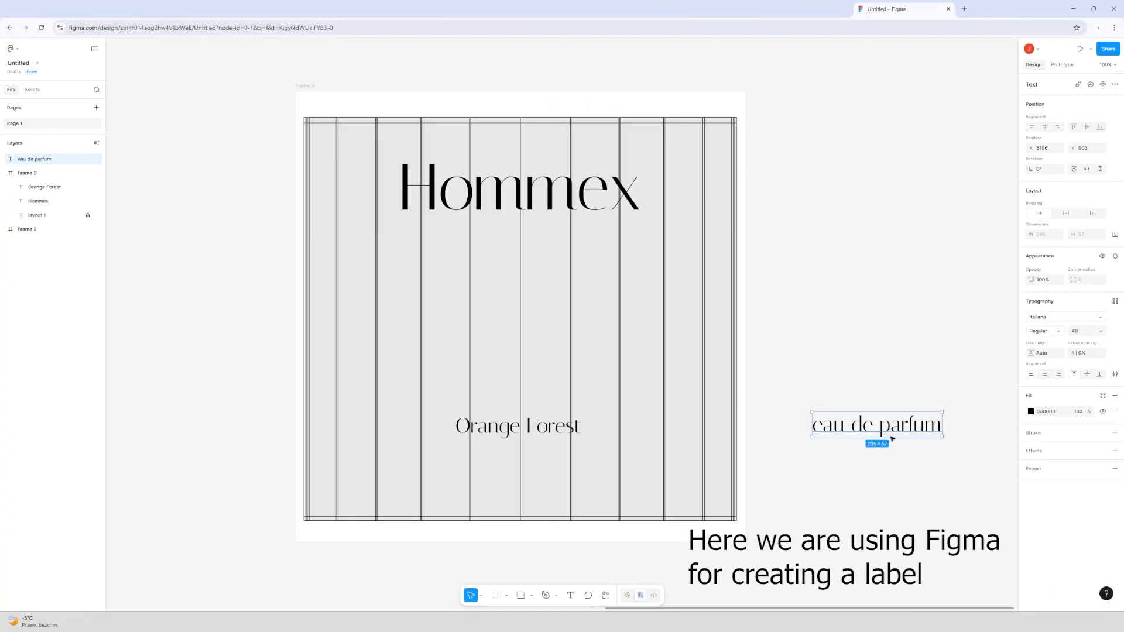
{"action": "left_click_drag", "start_coordinate": [891, 432], "coordinate": [522, 448]}
{"action": "left_click", "coordinate": [1100, 332]}
{"action": "left_click", "coordinate": [1092, 292]}
{"action": "left_click", "coordinate": [833, 429]}
{"action": "scroll", "coordinate": [833, 429], "scroll_direction": "up", "scroll_amount": 1}
{"action": "scroll", "coordinate": [833, 430], "scroll_direction": "down", "scroll_amount": 5}
Add a small "50ml" text in the Inter font and center it below "eau de parfum".
{"action": "key", "text": "t"}
{"action": "left_click", "coordinate": [534, 502]}
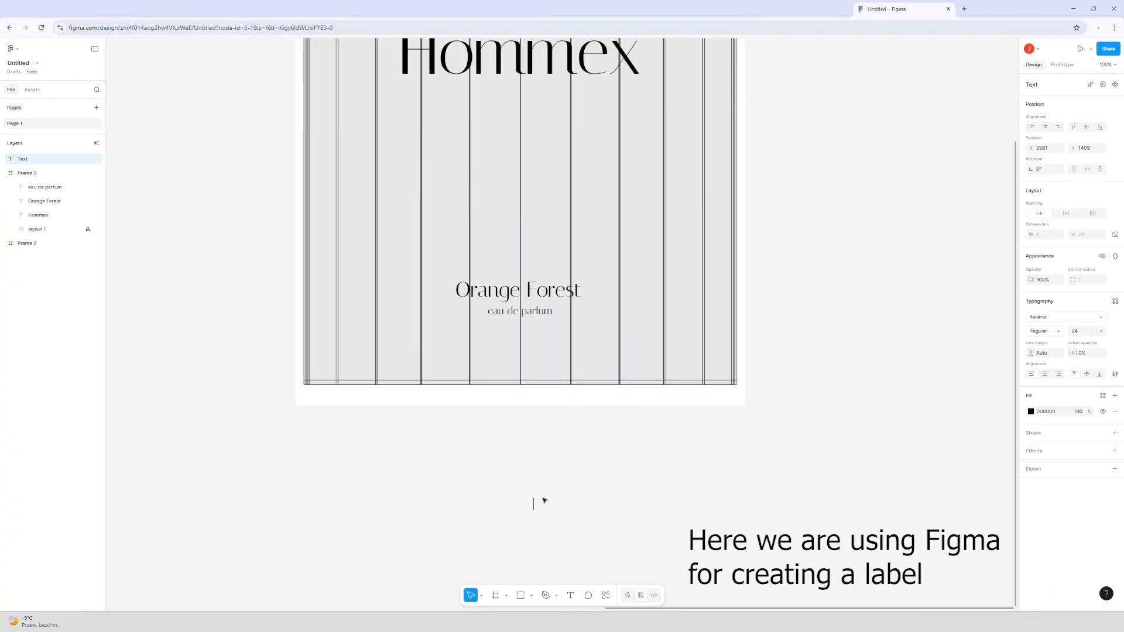
{"action": "left_click", "coordinate": [1064, 317]}
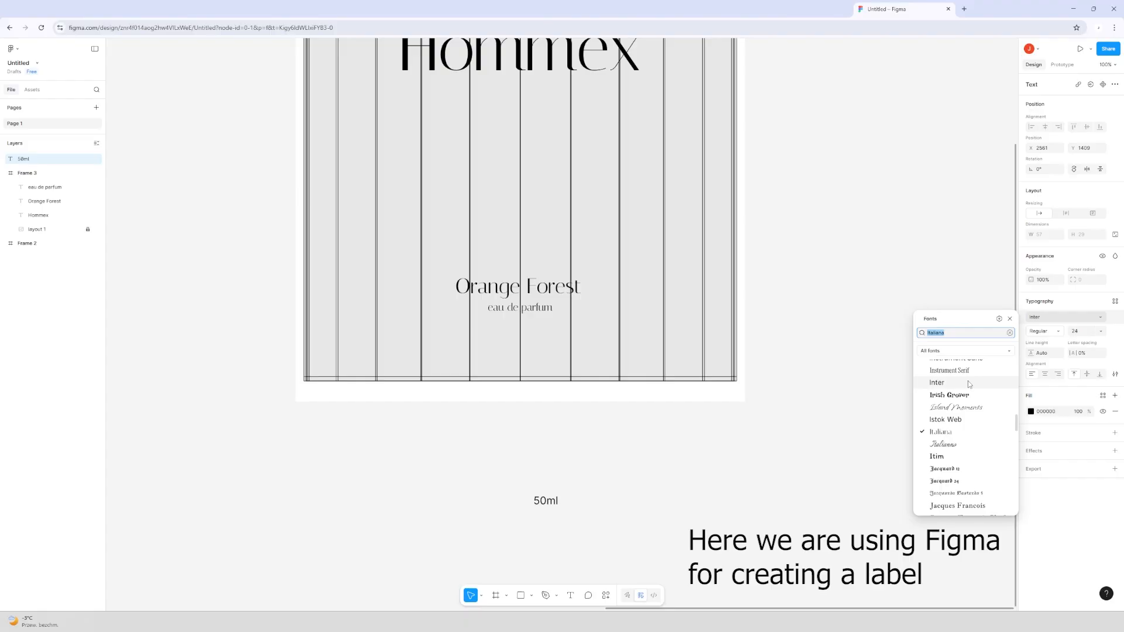
{"action": "left_click", "coordinate": [960, 374]}
{"action": "left_click", "coordinate": [1100, 331]}
{"action": "left_click", "coordinate": [1091, 257]}
{"action": "key", "text": "Escape"}
{"action": "left_click_drag", "start_coordinate": [544, 504], "coordinate": [519, 349]}
{"action": "scroll", "coordinate": [482, 355], "scroll_direction": "up", "scroll_amount": 6}
{"action": "left_click", "coordinate": [481, 356]}
{"action": "scroll", "coordinate": [482, 356], "scroll_direction": "up", "scroll_amount": 4}
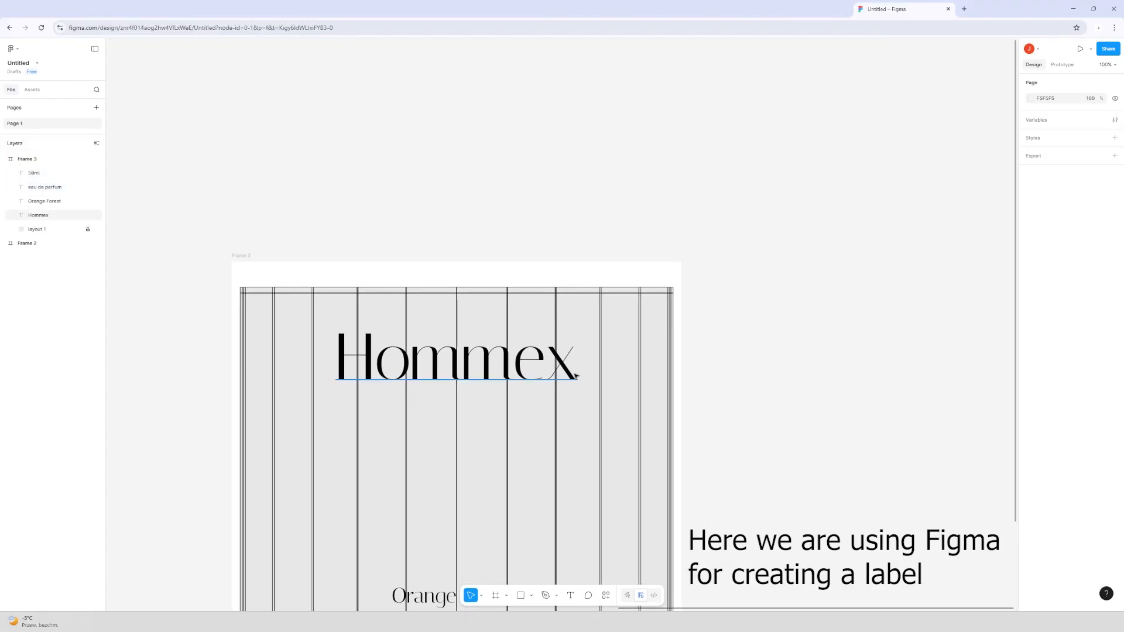
Hide the UV layout image layer and export Frame 3 as a JPG image.
{"action": "scroll", "coordinate": [748, 284], "scroll_direction": "down", "scroll_amount": 5}
{"action": "scroll", "coordinate": [855, 314], "scroll_direction": "right", "scroll_amount": 2}
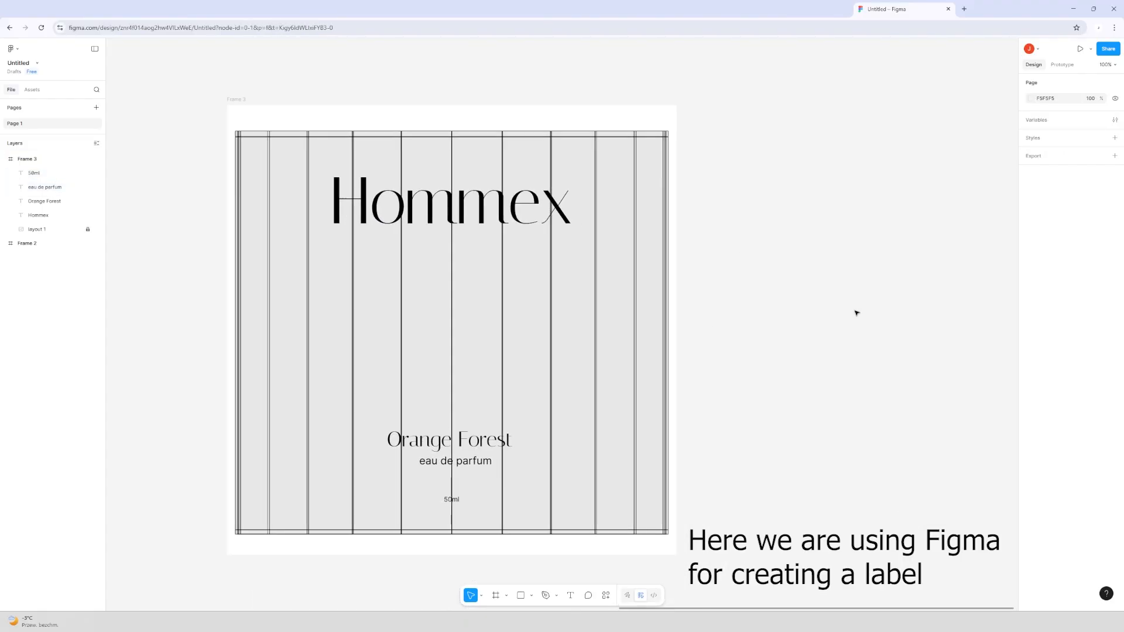
{"action": "left_click", "coordinate": [96, 229]}
{"action": "left_click", "coordinate": [27, 159]}
{"action": "key", "text": "ctrl+shift+e"}
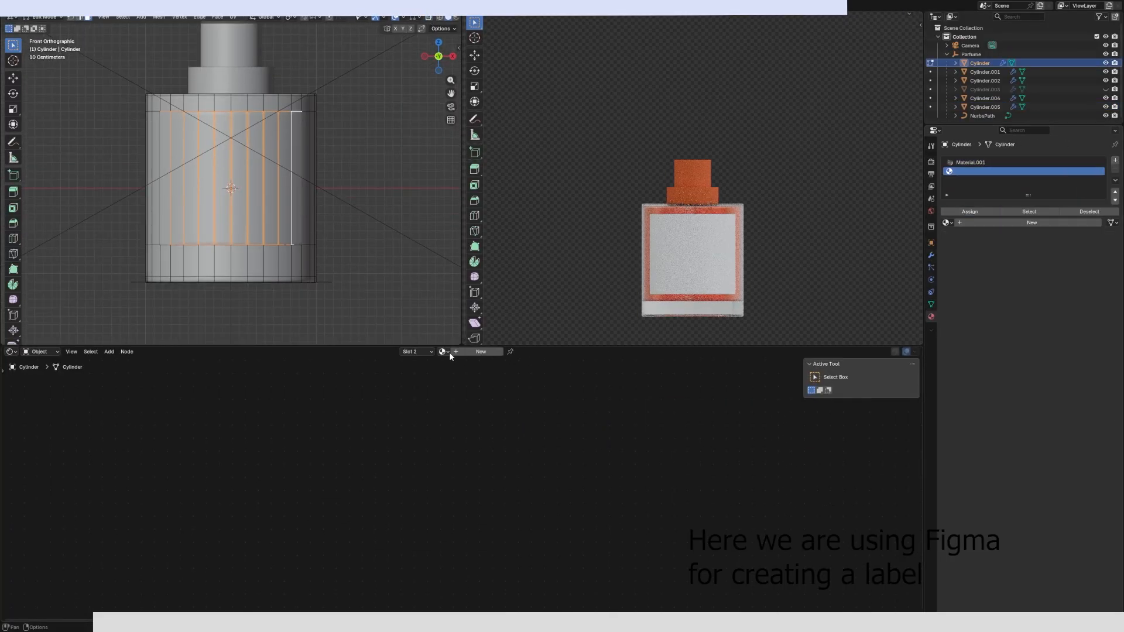
{"action": "type", "text": "bsd"}
{"action": "left_click", "coordinate": [544, 481]}
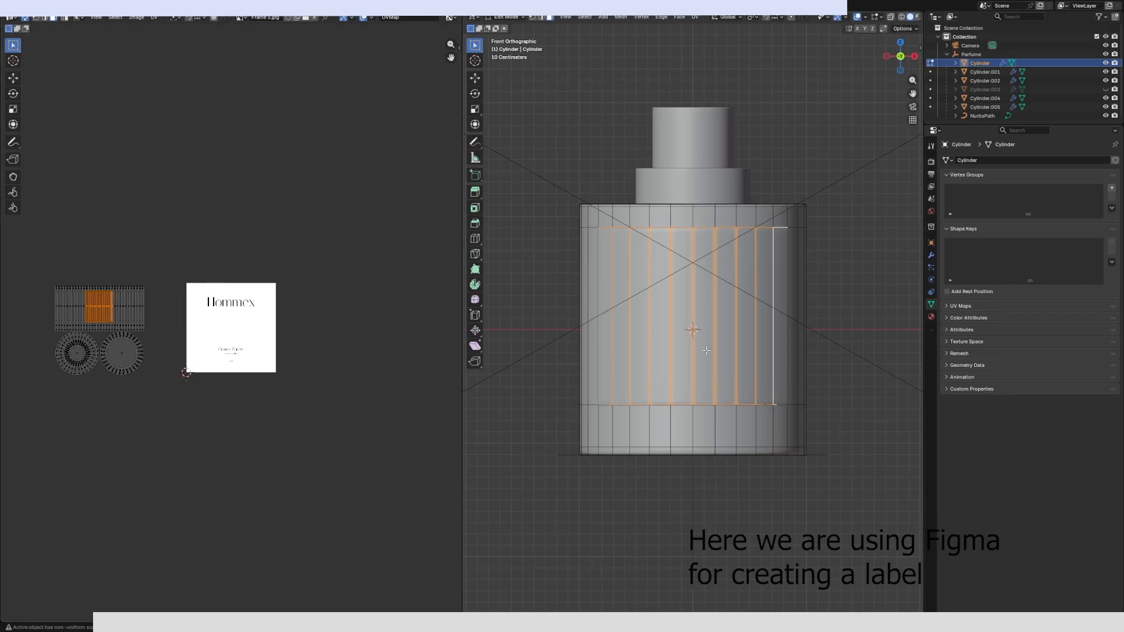
{"action": "key", "text": "a"}
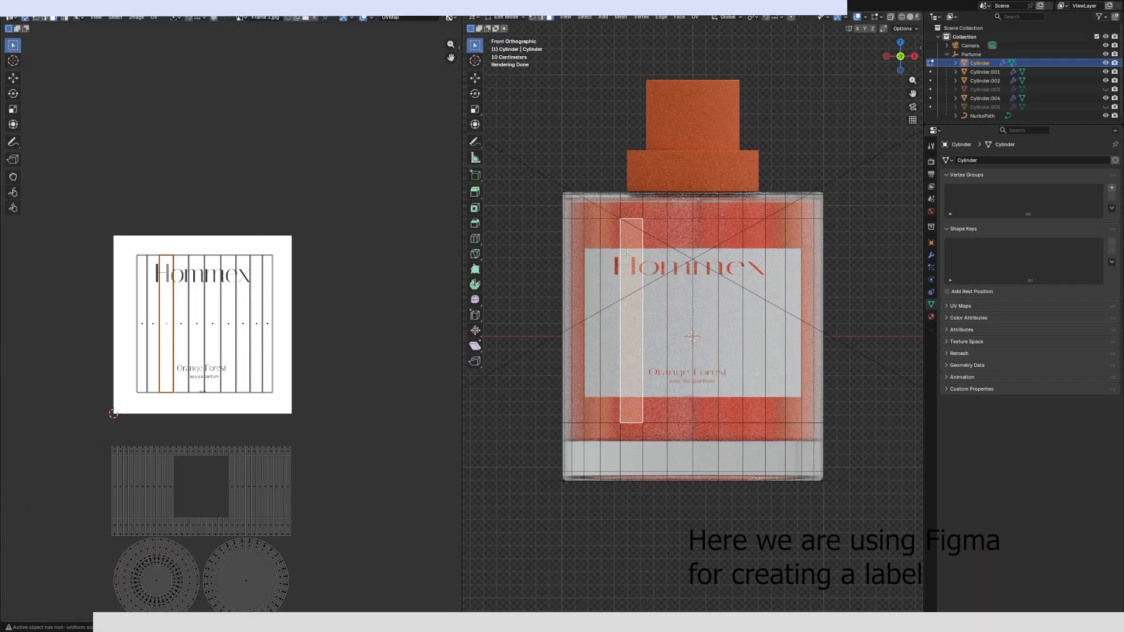
{"action": "left_click", "coordinate": [627, 253]}
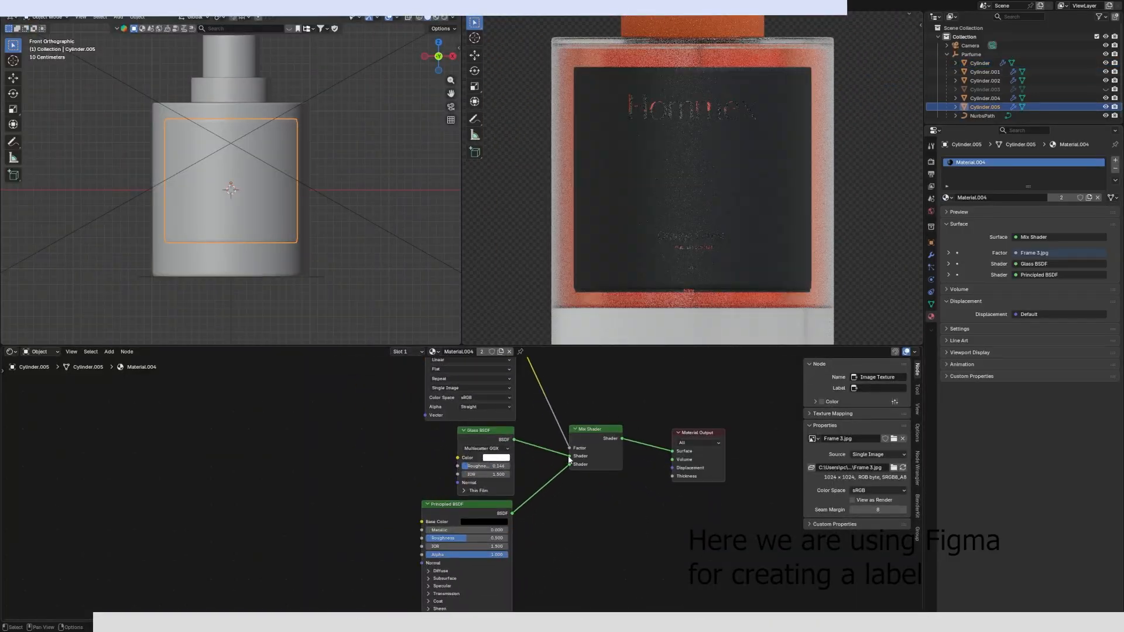
{"action": "left_click_drag", "start_coordinate": [569, 464], "coordinate": [568, 464]}
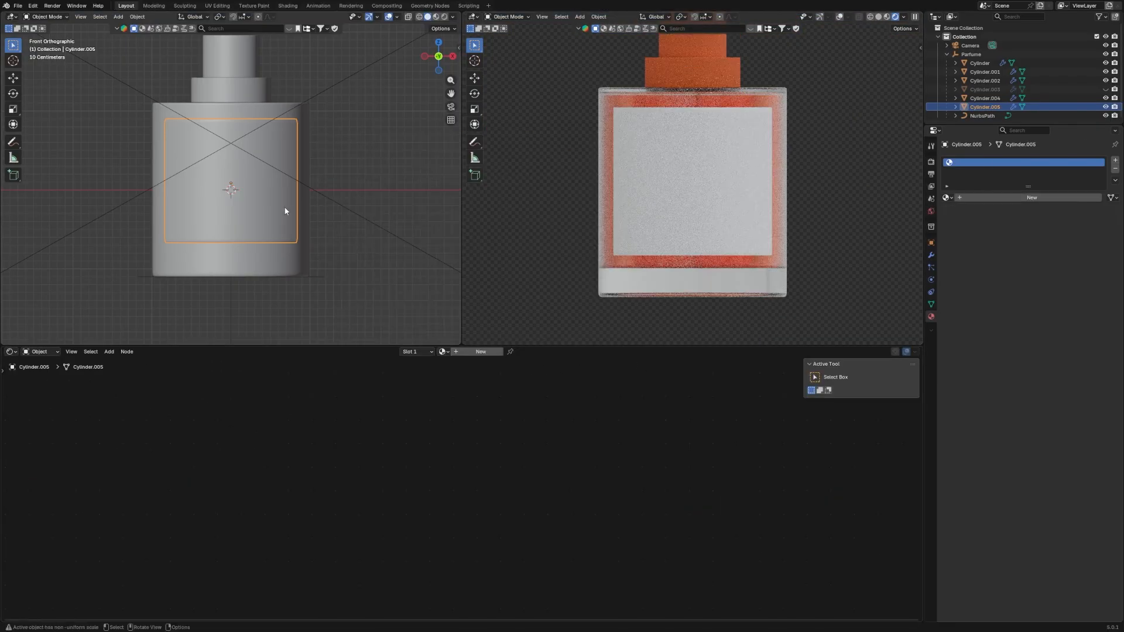
Create a new material named "label" on the front panel and move its Material Output node away from the Principled BSDF.
{"action": "scroll", "coordinate": [297, 220], "scroll_direction": "up", "scroll_amount": 3}
{"action": "middle_click_drag", "start_coordinate": [375, 281], "coordinate": [317, 253]}
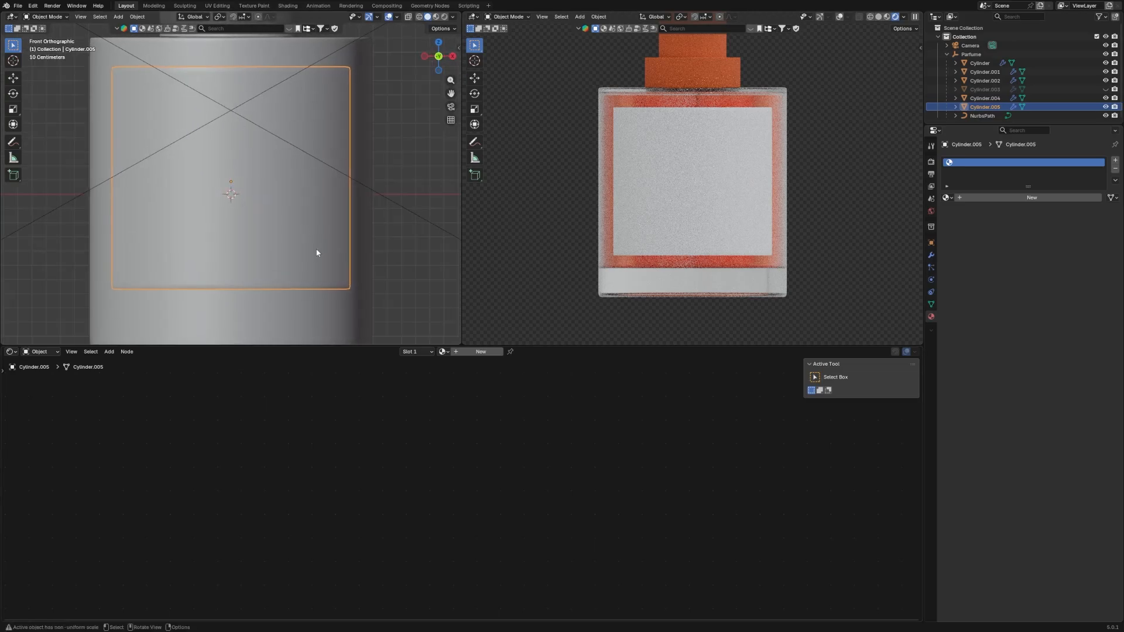
{"action": "left_click", "coordinate": [481, 351]}
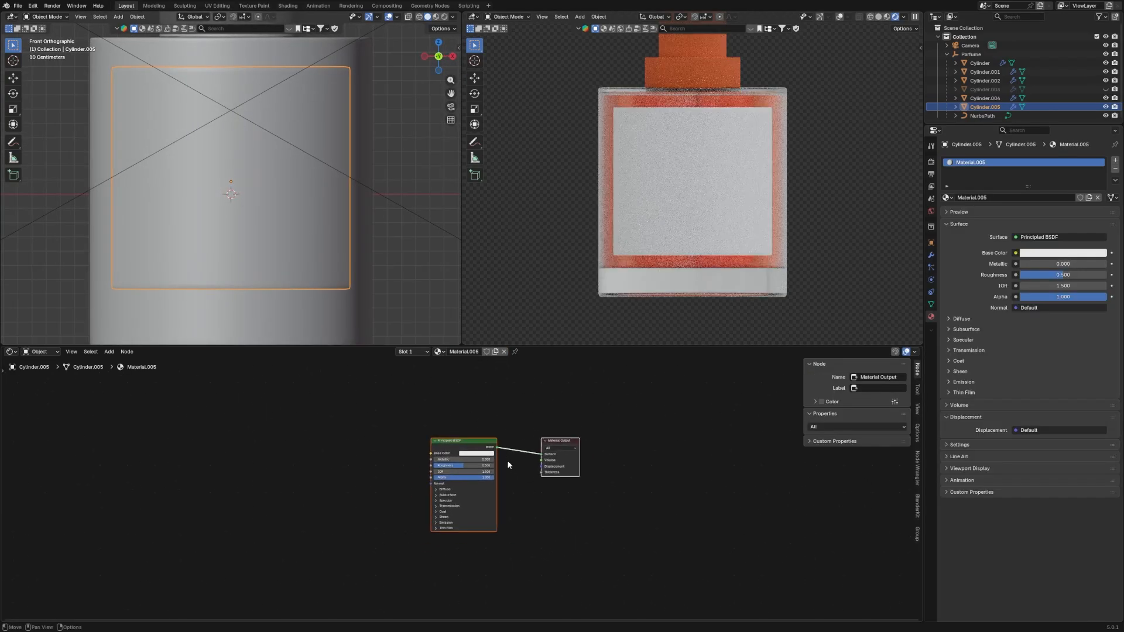
{"action": "scroll", "coordinate": [507, 419], "scroll_direction": "up", "scroll_amount": 2}
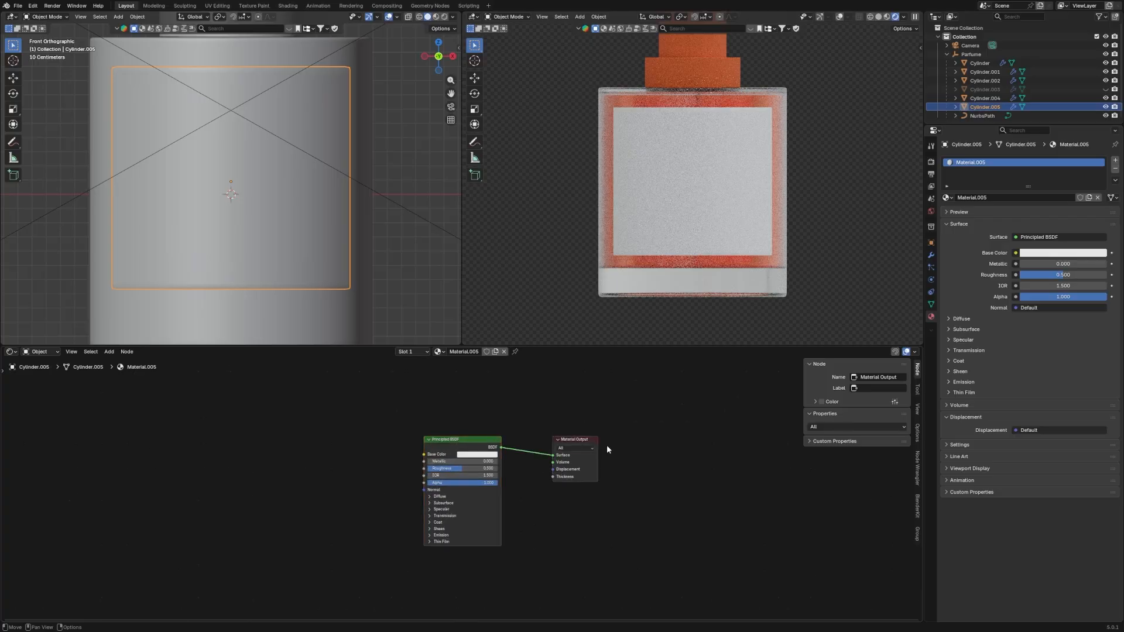
{"action": "left_click", "coordinate": [582, 440]}
{"action": "left_click_drag", "start_coordinate": [582, 441], "coordinate": [658, 440]}
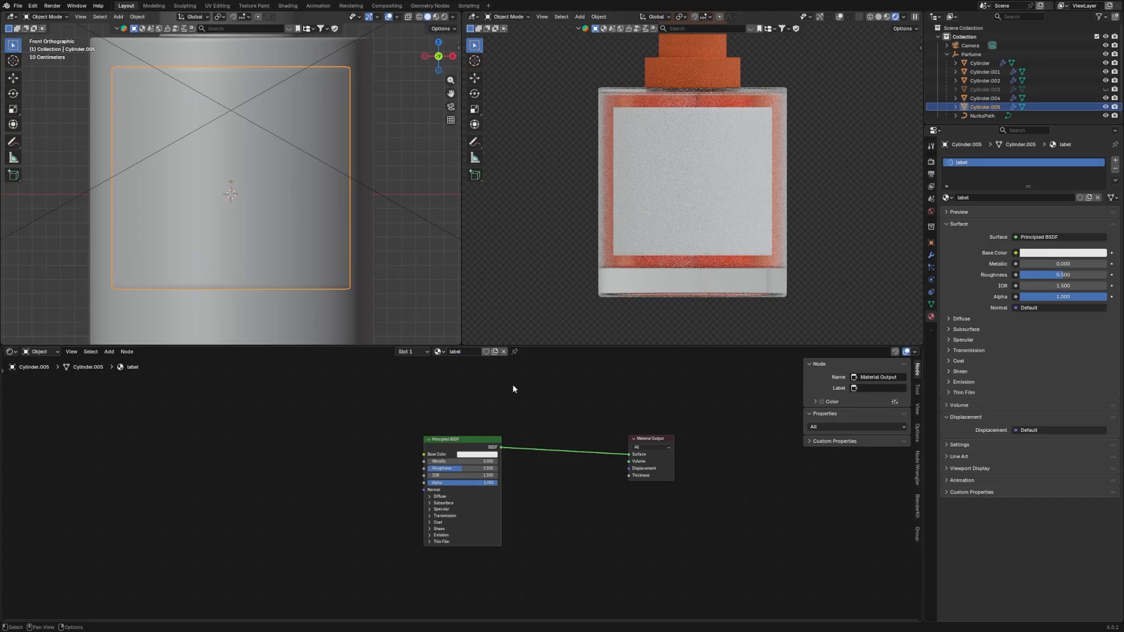
Insert a Mix Shader before the Material Output, duplicate the Principled BSDF below it, and connect the copy to the second shader input.
{"action": "scroll", "coordinate": [563, 427], "scroll_direction": "up", "scroll_amount": 1}
{"action": "key", "text": "shift+a"}
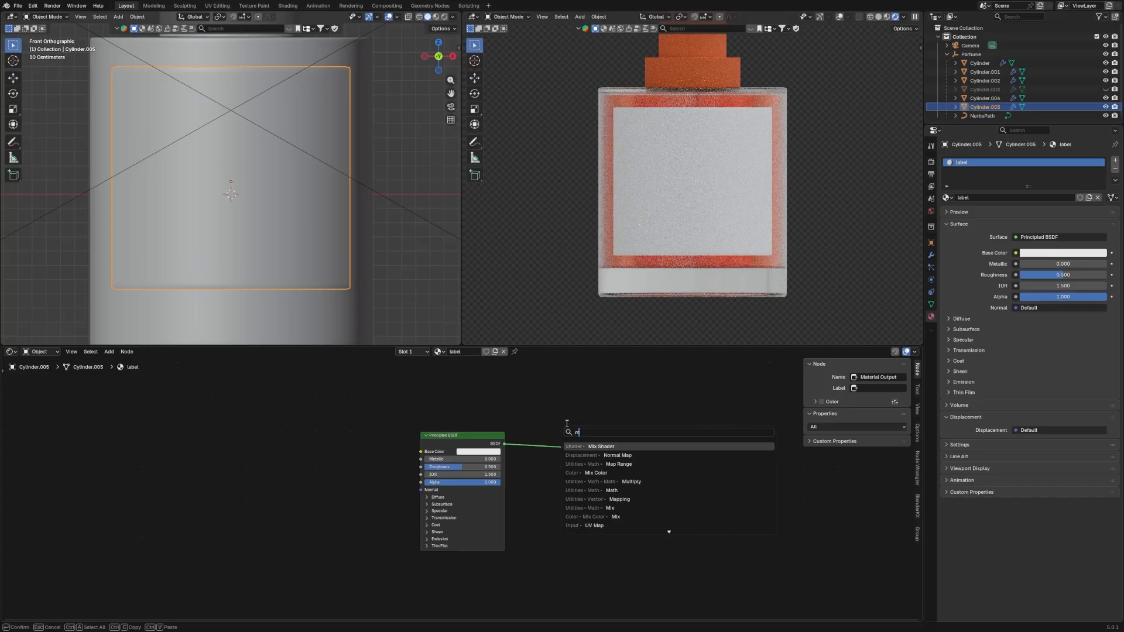
{"action": "left_click", "coordinate": [598, 445]}
{"action": "left_click", "coordinate": [577, 456]}
{"action": "left_click", "coordinate": [460, 443]}
{"action": "key", "text": "shift+d"}
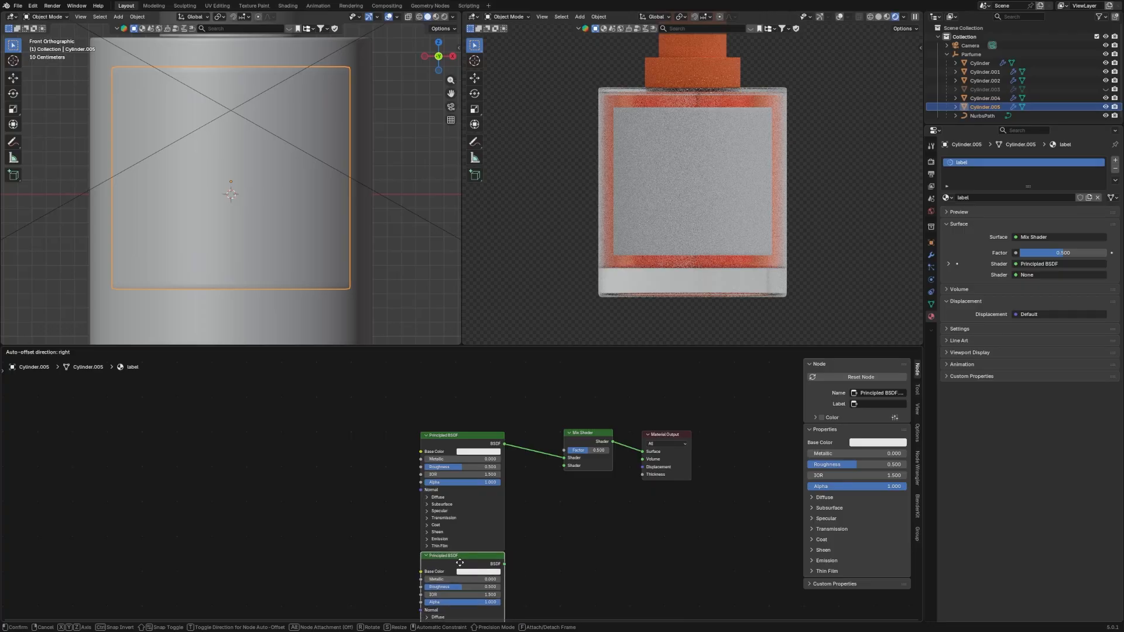
{"action": "left_click", "coordinate": [460, 564]}
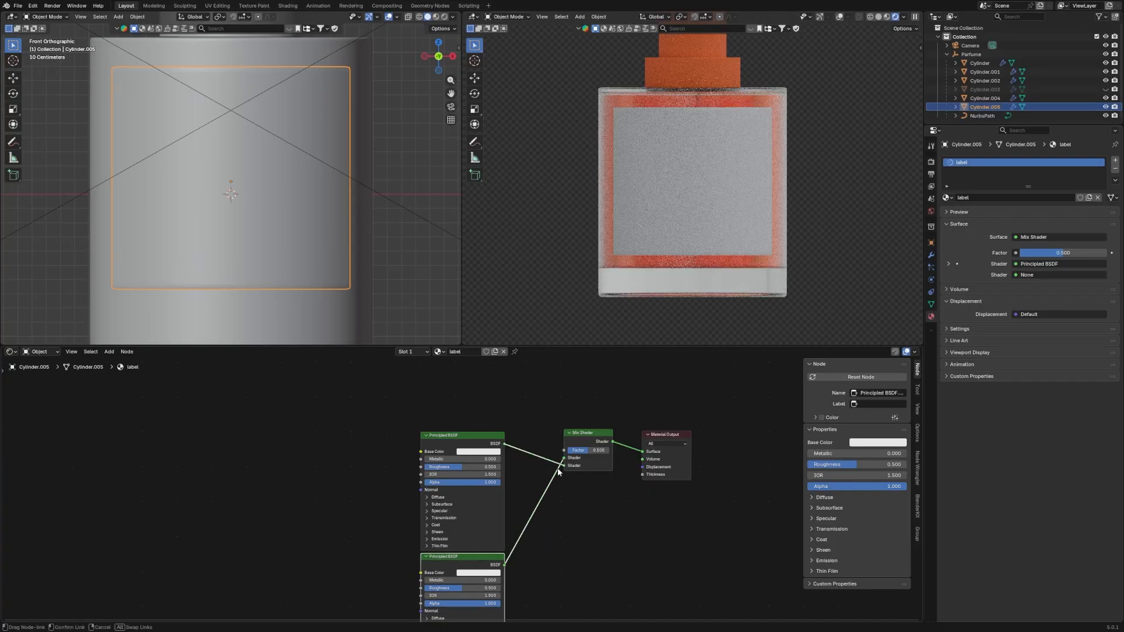
{"action": "left_click_drag", "start_coordinate": [558, 470], "coordinate": [559, 470]}
Add an Image Texture to the Mix Shader's factor, place it above the shaders, and delete its Texture Coordinate and Mapping nodes.
{"action": "middle_click_drag", "start_coordinate": [559, 471], "coordinate": [565, 546]}
{"action": "scroll", "coordinate": [572, 517], "scroll_direction": "down", "scroll_amount": 1}
{"action": "left_click", "coordinate": [583, 515]}
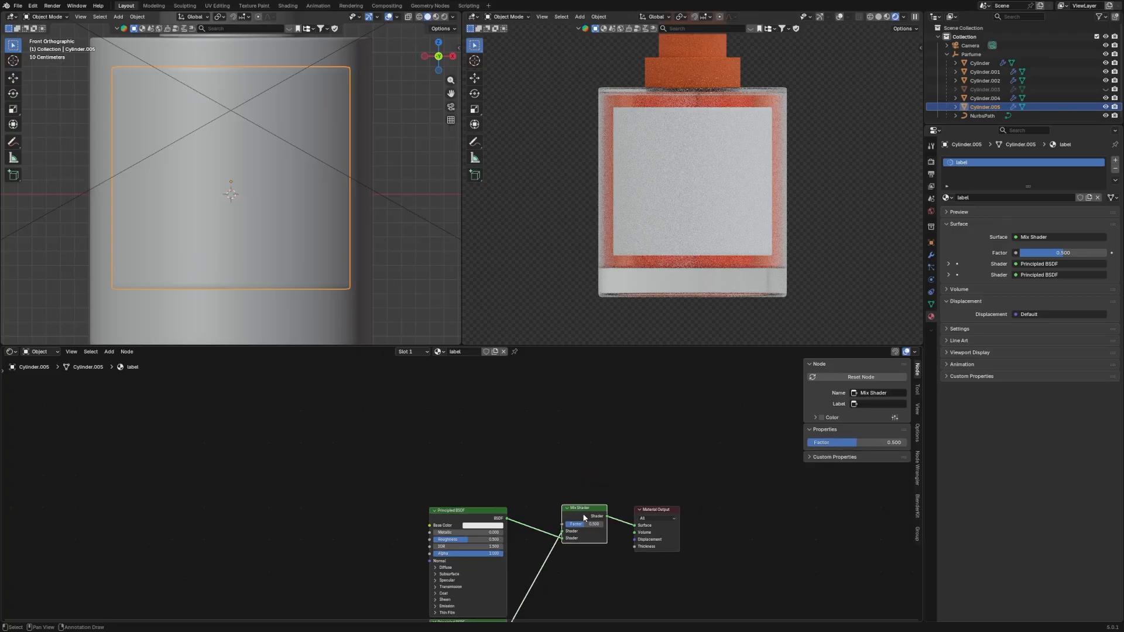
{"action": "key", "text": "ctrl+t"}
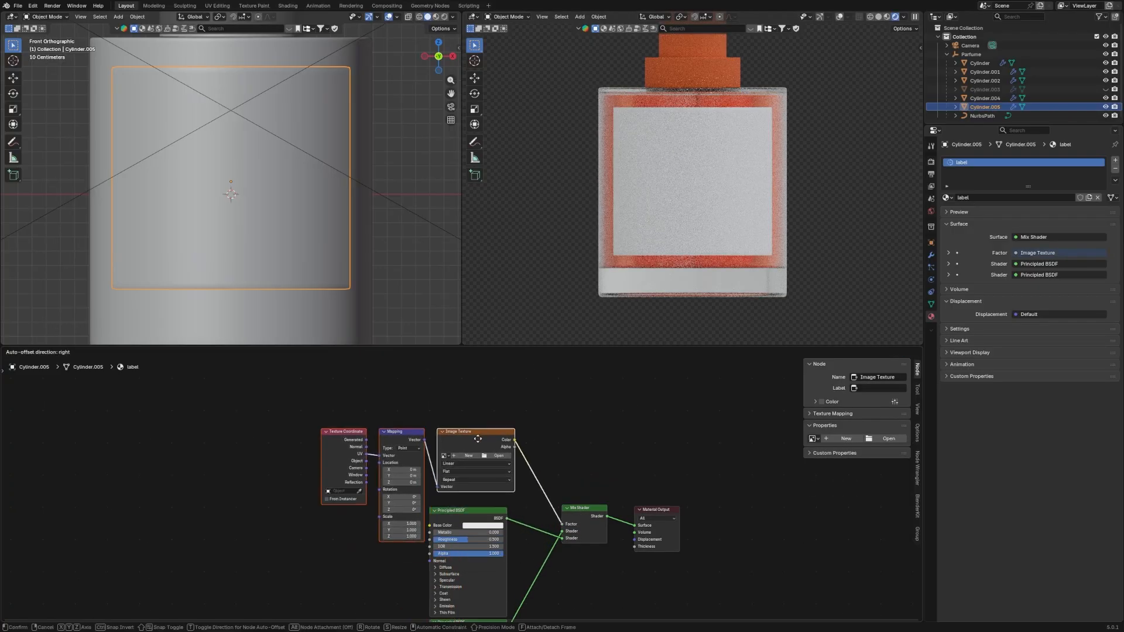
{"action": "left_click", "coordinate": [538, 432]}
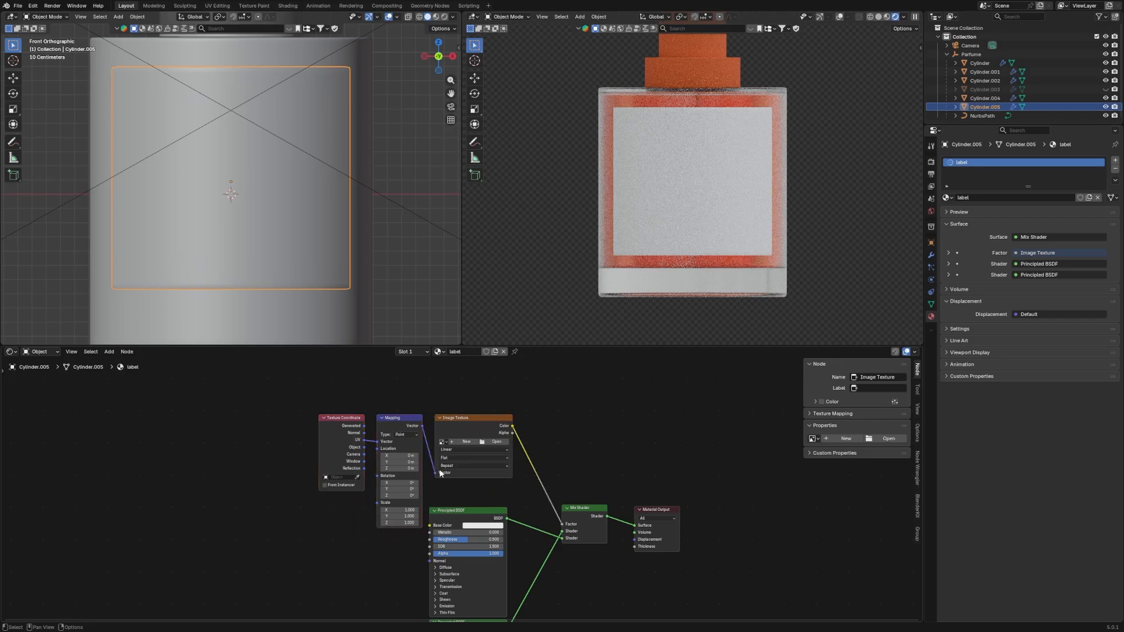
{"action": "left_click_drag", "start_coordinate": [271, 417], "coordinate": [386, 462]}
{"action": "key", "text": "x"}
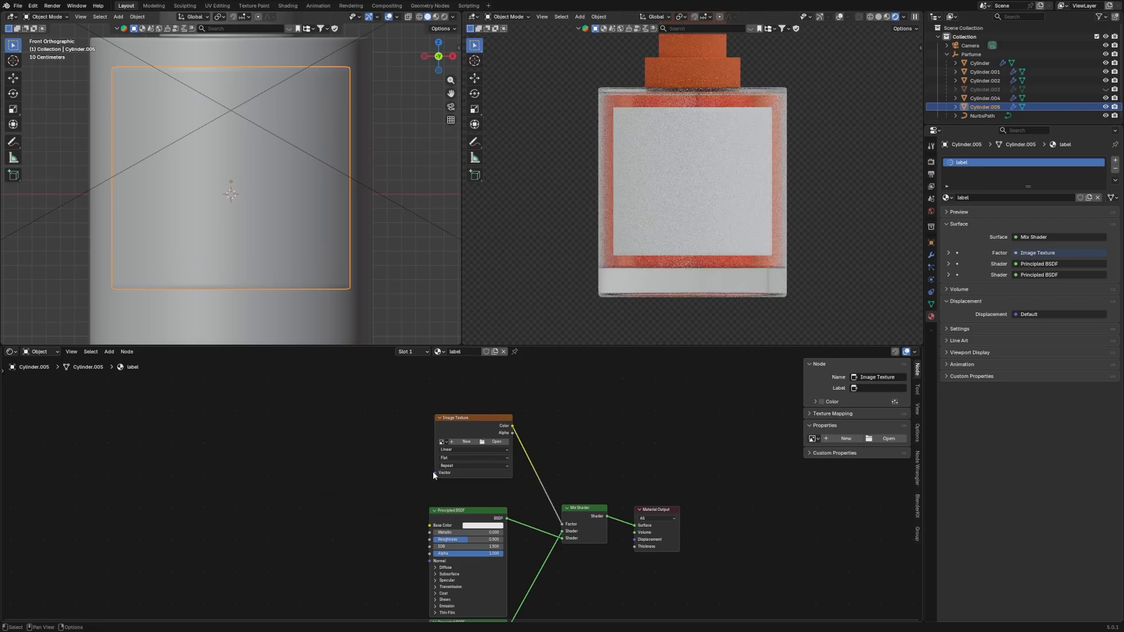
Load Frame 3.jpg into the Image Texture node and move the node clear of the first Principled BSDF.
{"action": "left_click_drag", "start_coordinate": [450, 426], "coordinate": [445, 452]}
{"action": "scroll", "coordinate": [454, 555], "scroll_direction": "up", "scroll_amount": 2}
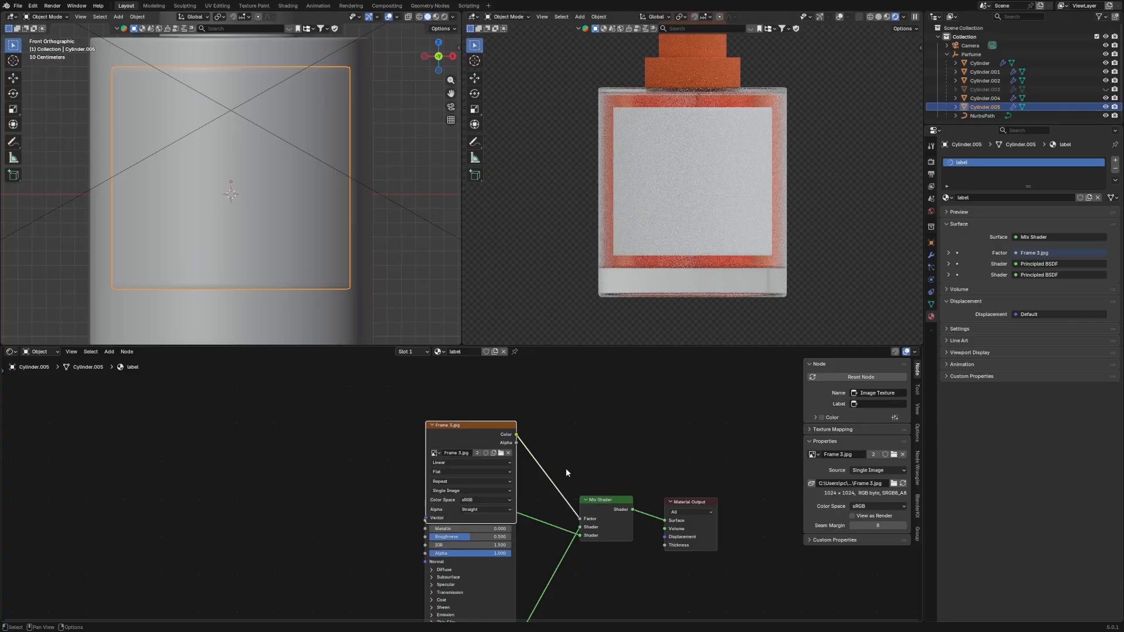
{"action": "key", "text": "g"}
{"action": "left_click", "coordinate": [546, 414]}
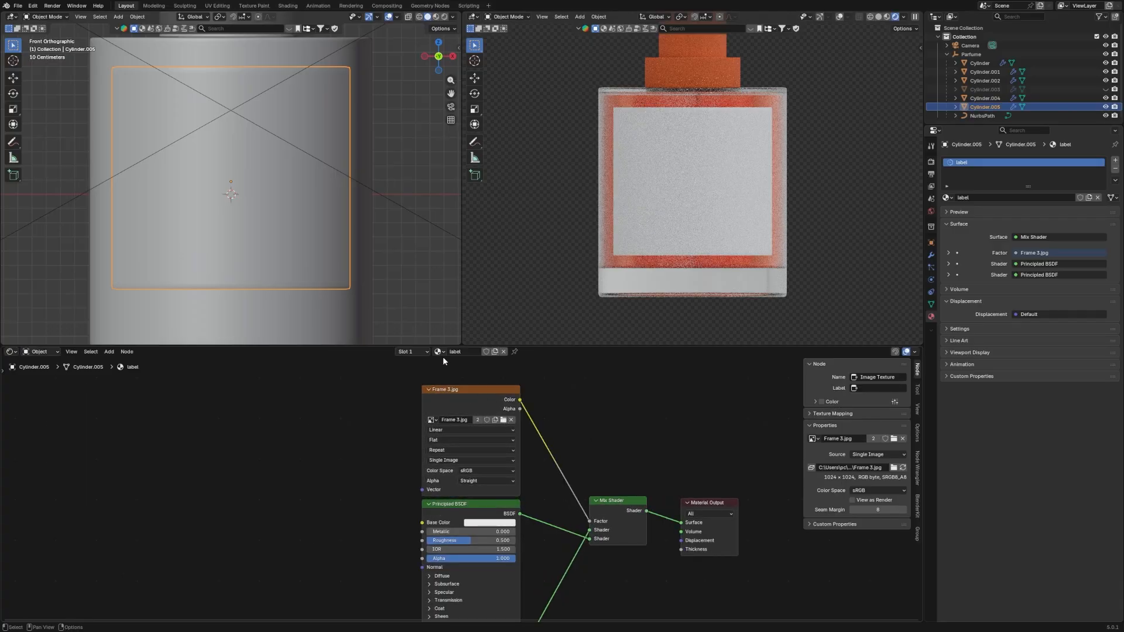
Set the base color of the second, lower Principled BSDF to black.
{"action": "scroll", "coordinate": [532, 524], "scroll_direction": "down", "scroll_amount": 3}
{"action": "middle_click_drag", "start_coordinate": [556, 515], "coordinate": [606, 425]}
{"action": "scroll", "coordinate": [618, 478], "scroll_direction": "up", "scroll_amount": 1}
{"action": "middle_click_drag", "start_coordinate": [583, 497], "coordinate": [609, 504]}
{"action": "scroll", "coordinate": [619, 496], "scroll_direction": "up", "scroll_amount": 2}
{"action": "scroll", "coordinate": [610, 536], "scroll_direction": "down", "scroll_amount": 1}
{"action": "middle_click_drag", "start_coordinate": [667, 456], "coordinate": [642, 473]}
{"action": "middle_click_drag", "start_coordinate": [565, 535], "coordinate": [576, 456]}
{"action": "scroll", "coordinate": [575, 456], "scroll_direction": "down", "scroll_amount": 1}
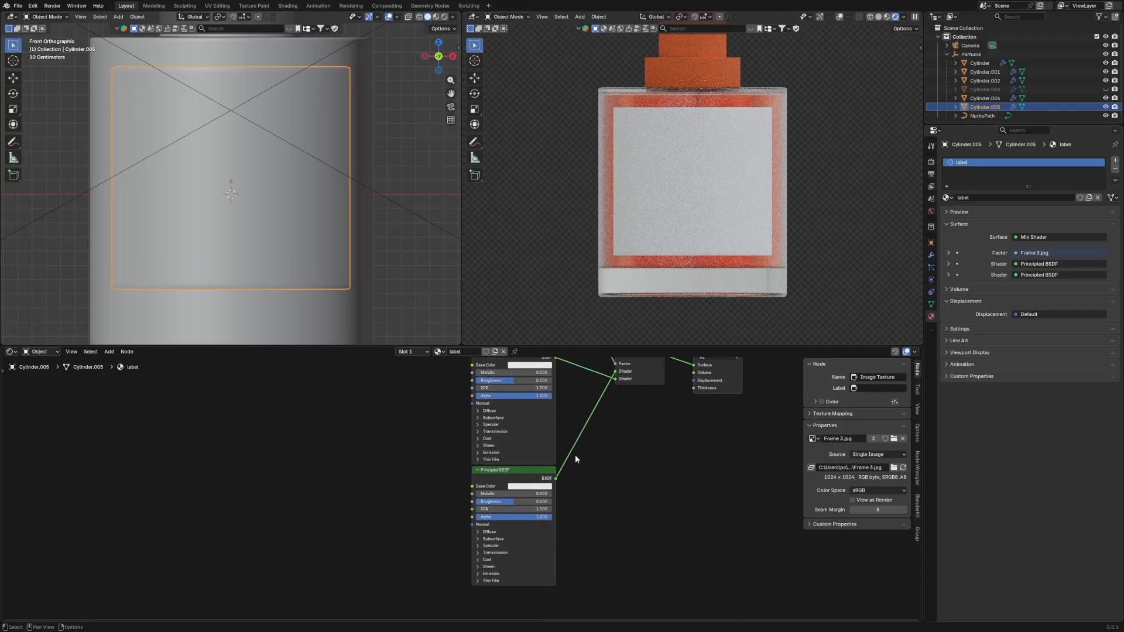
{"action": "left_click", "coordinate": [543, 486]}
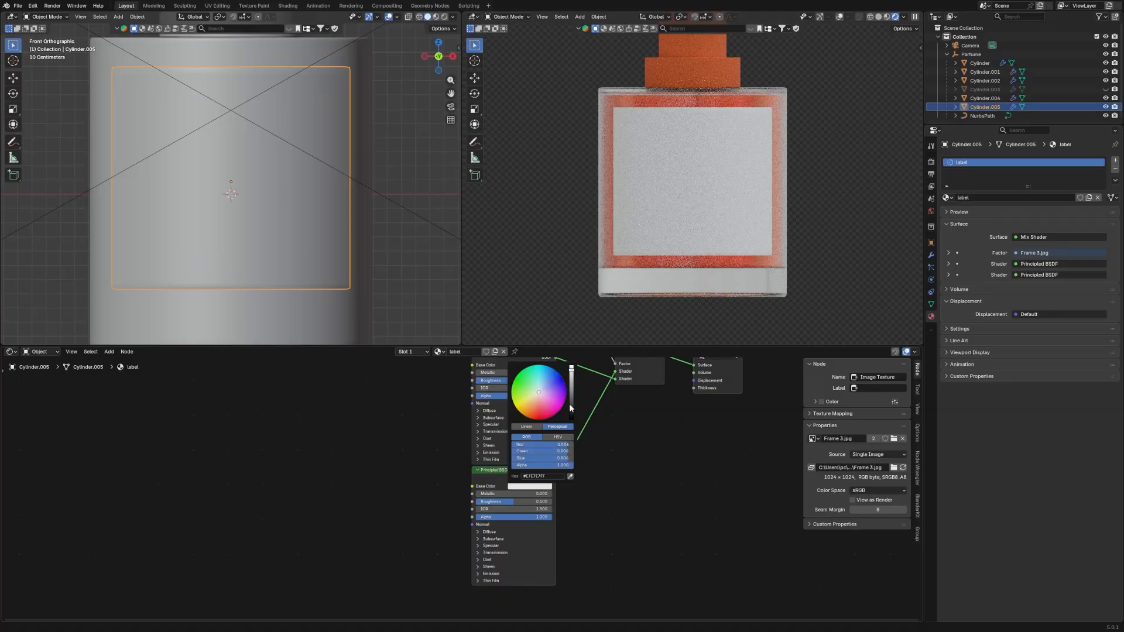
{"action": "left_click_drag", "start_coordinate": [571, 408], "coordinate": [572, 421]}
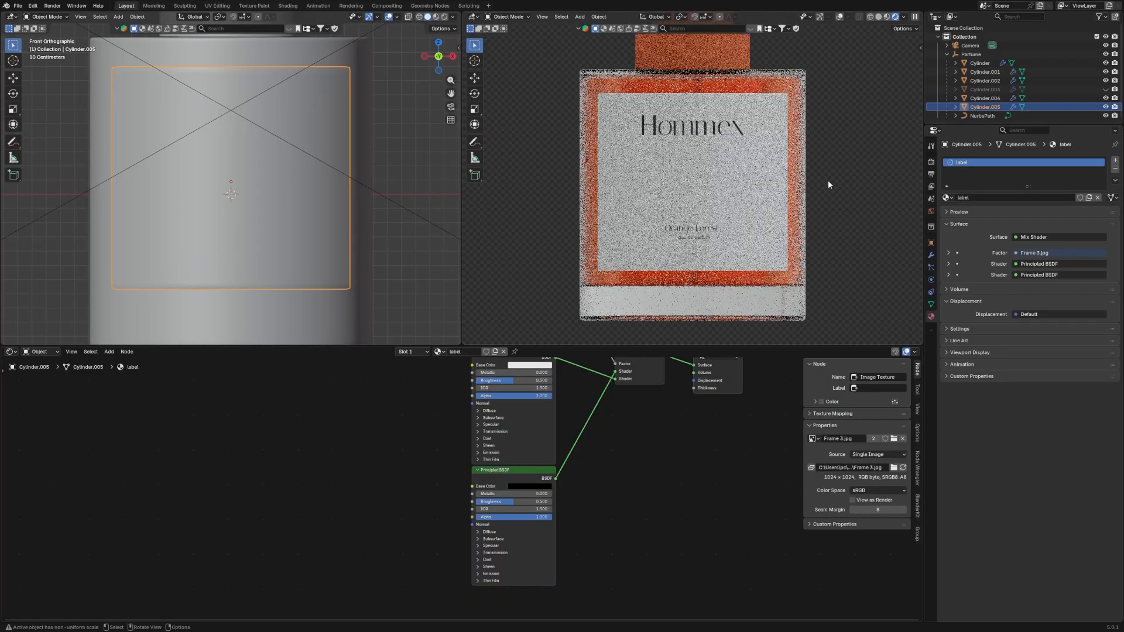
Switch the viewport to Material Preview and examine the label artwork on the bottle up close and at an angle.
{"action": "scroll", "coordinate": [828, 185], "scroll_direction": "up", "scroll_amount": 8}
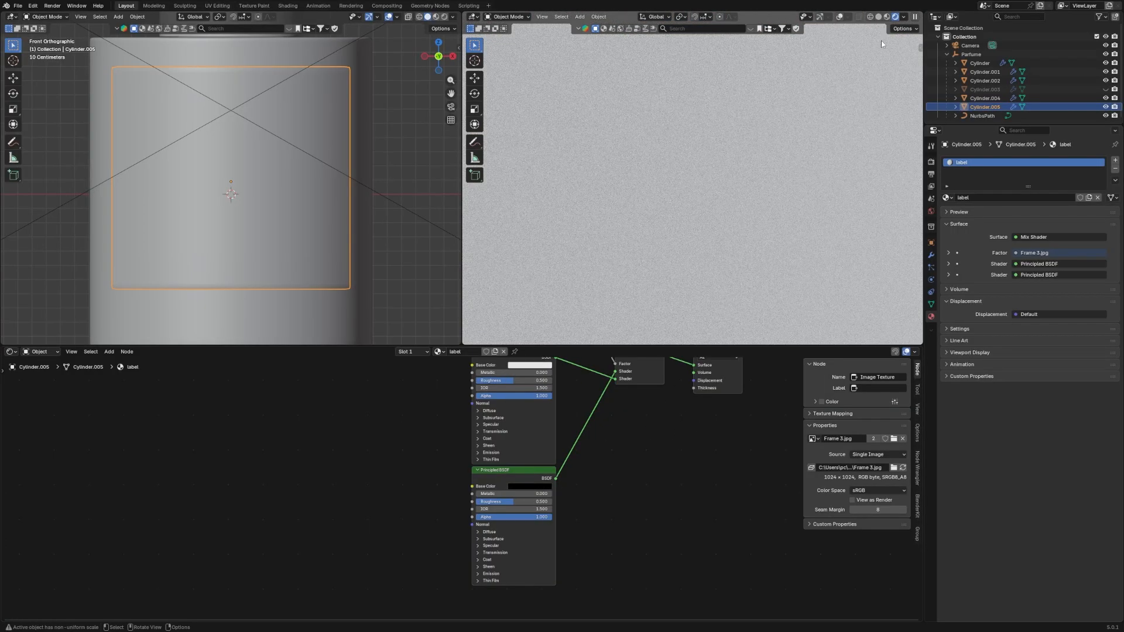
{"action": "left_click", "coordinate": [887, 20]}
{"action": "scroll", "coordinate": [769, 196], "scroll_direction": "down", "scroll_amount": 6}
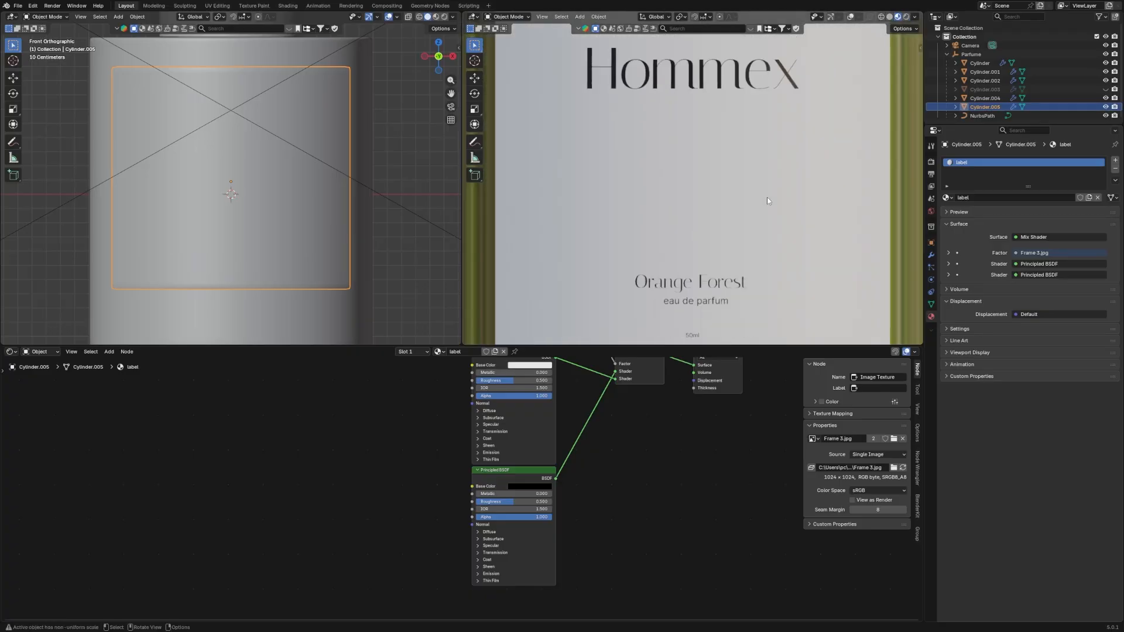
{"action": "scroll", "coordinate": [790, 200], "scroll_direction": "up", "scroll_amount": 6}
{"action": "scroll", "coordinate": [765, 205], "scroll_direction": "down", "scroll_amount": 8}
{"action": "middle_click_drag", "start_coordinate": [793, 200], "coordinate": [726, 205]}
{"action": "scroll", "coordinate": [725, 234], "scroll_direction": "up", "scroll_amount": 2}
{"action": "scroll", "coordinate": [739, 199], "scroll_direction": "down", "scroll_amount": 2}
{"action": "scroll", "coordinate": [726, 203], "scroll_direction": "up", "scroll_amount": 2}
{"action": "scroll", "coordinate": [437, 426], "scroll_direction": "down", "scroll_amount": 1}
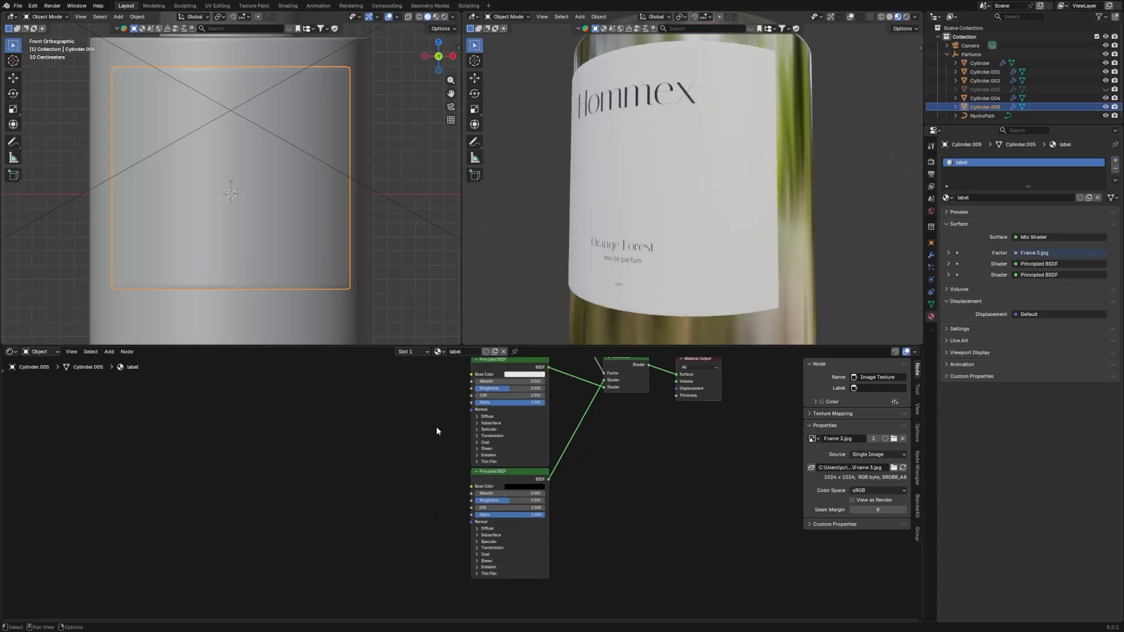
Add a Bump node and connect it to the Normal input of the first Principled BSDF.
{"action": "middle_click_drag", "start_coordinate": [418, 404], "coordinate": [547, 482]}
{"action": "key", "text": "shift+a"}
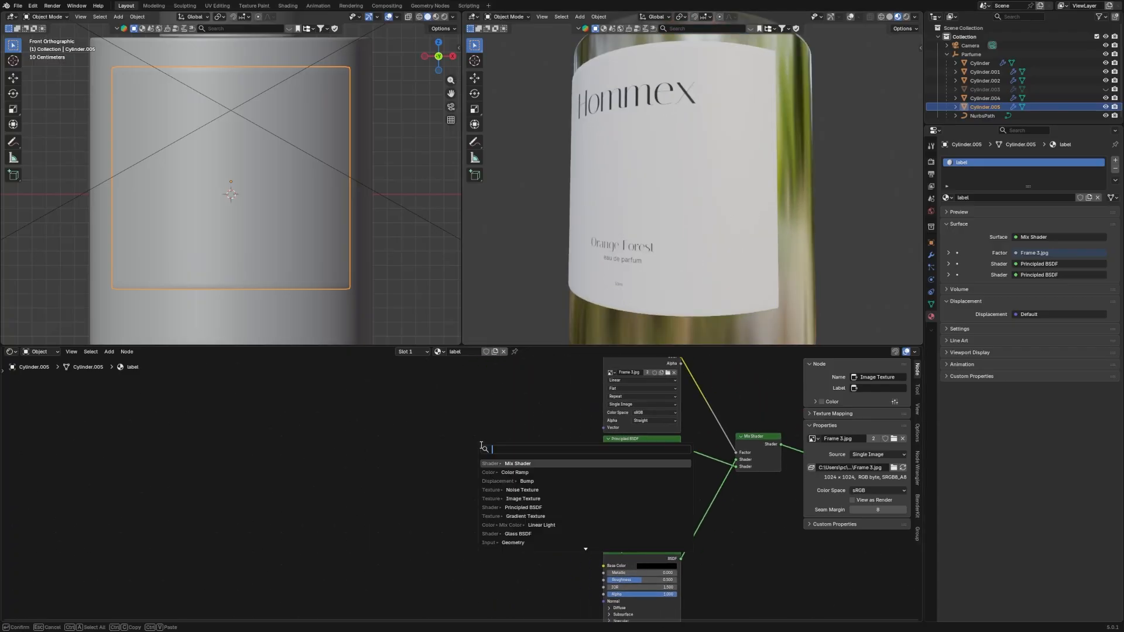
{"action": "left_click", "coordinate": [493, 463]}
{"action": "left_click", "coordinate": [499, 471]}
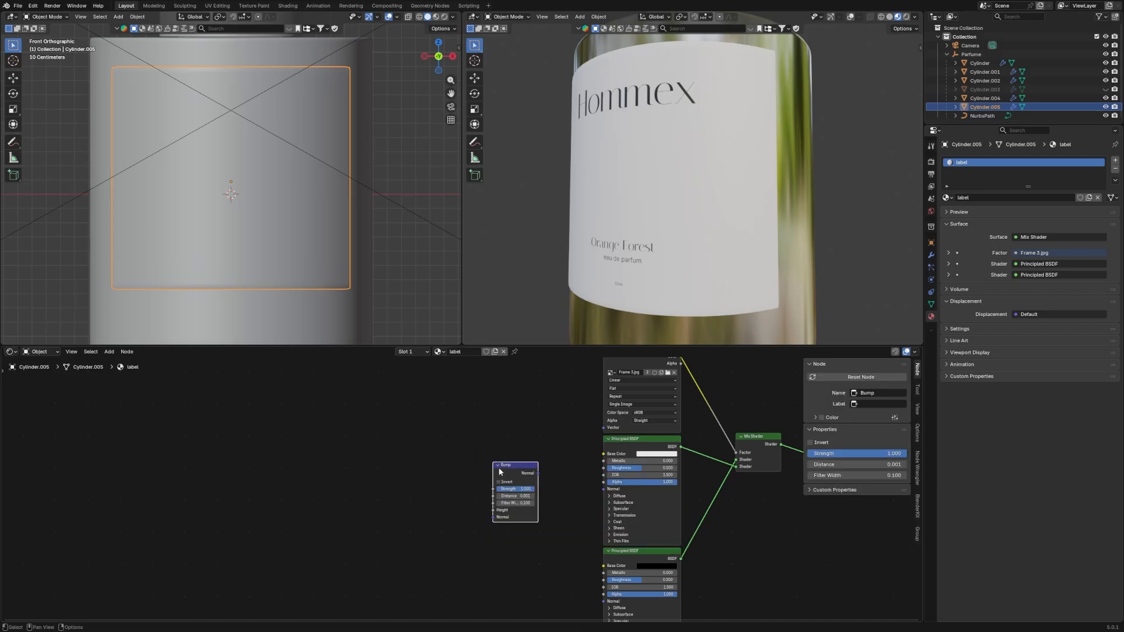
{"action": "left_click_drag", "start_coordinate": [505, 480], "coordinate": [568, 481]}
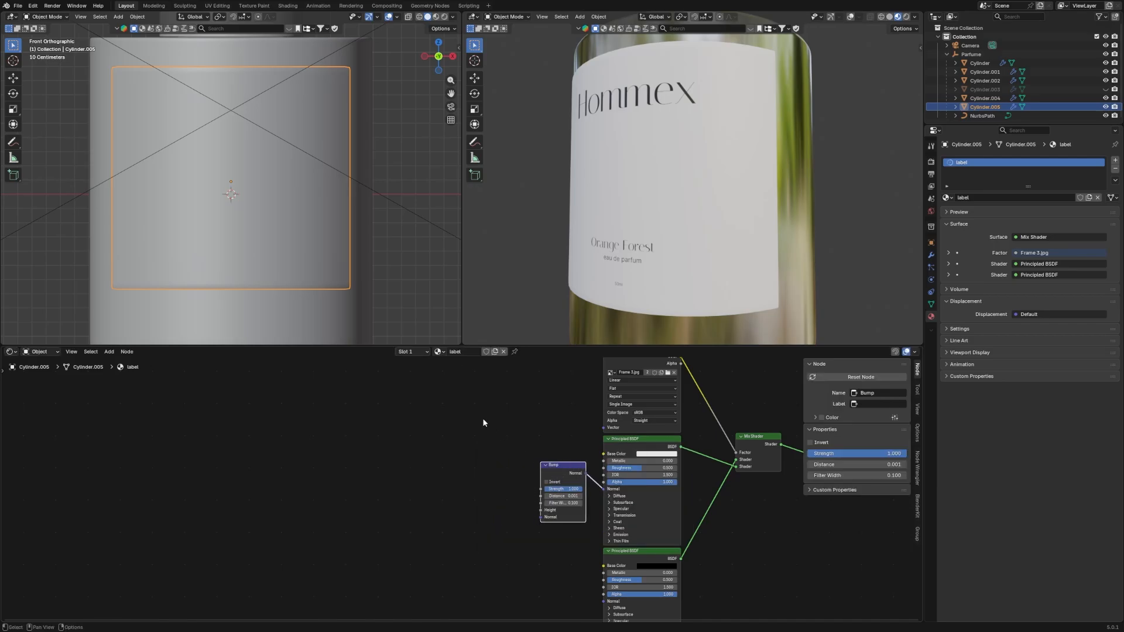
Add a Noise Texture node and connect its Factor output to the Height input of the Bump node.
{"action": "key", "text": "shift+a"}
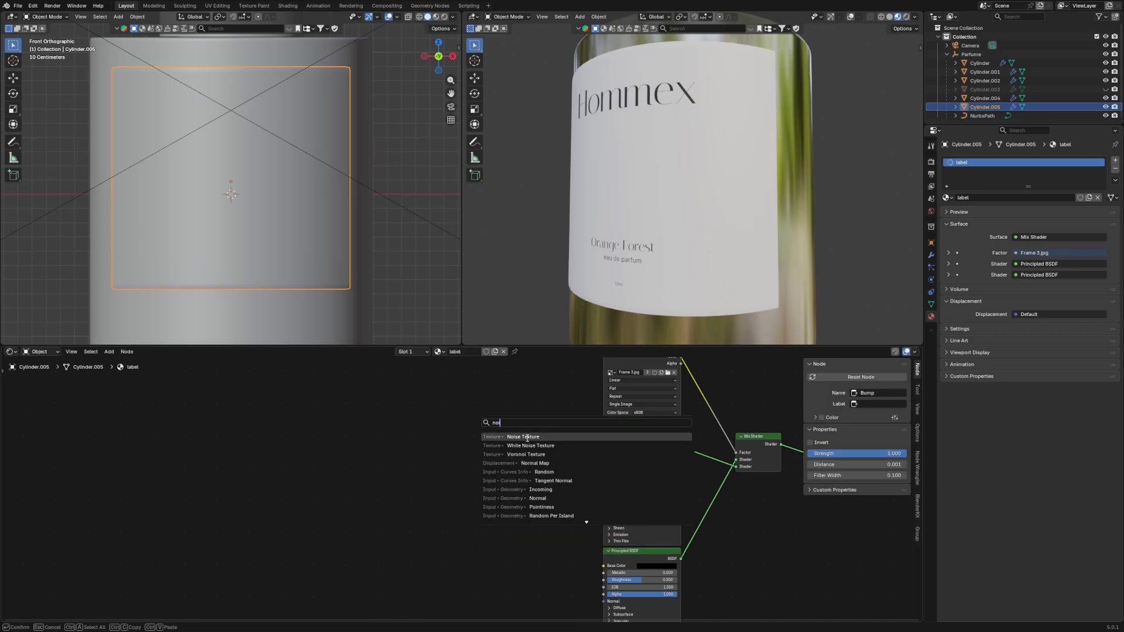
{"action": "left_click", "coordinate": [522, 437]}
{"action": "left_click", "coordinate": [452, 460]}
{"action": "left_click_drag", "start_coordinate": [444, 464], "coordinate": [546, 513]}
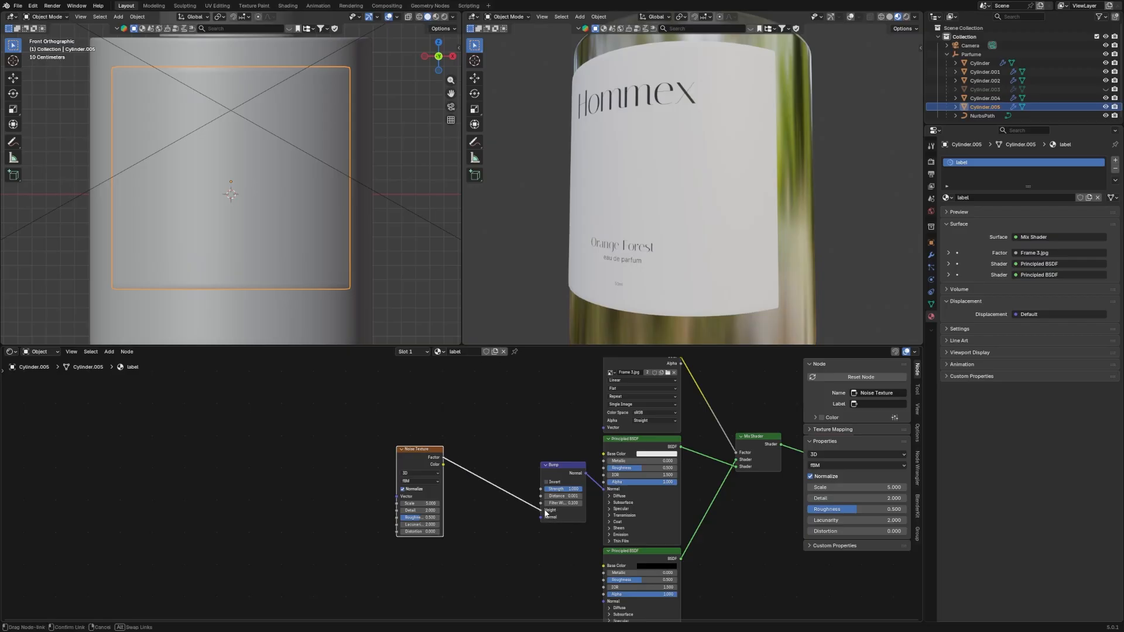
{"action": "scroll", "coordinate": [486, 443], "scroll_direction": "up", "scroll_amount": 2}
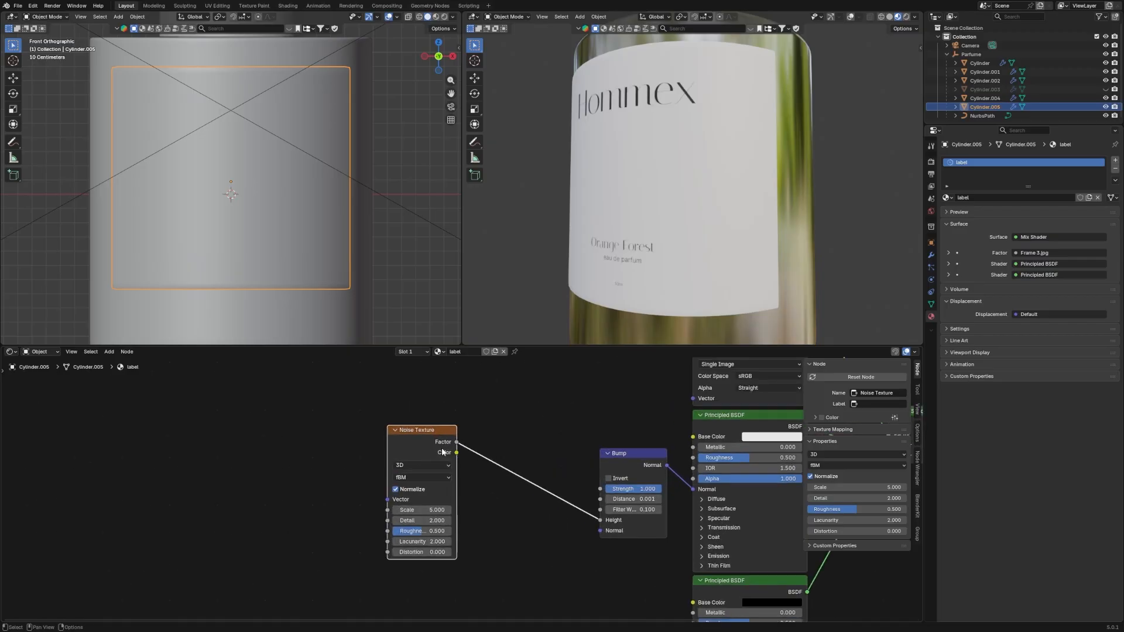
{"action": "left_click_drag", "start_coordinate": [427, 444], "coordinate": [449, 449]}
Add Texture Coordinate and Mapping nodes to the Noise Texture and space them out from it.
{"action": "middle_click_drag", "start_coordinate": [443, 449], "coordinate": [560, 449]}
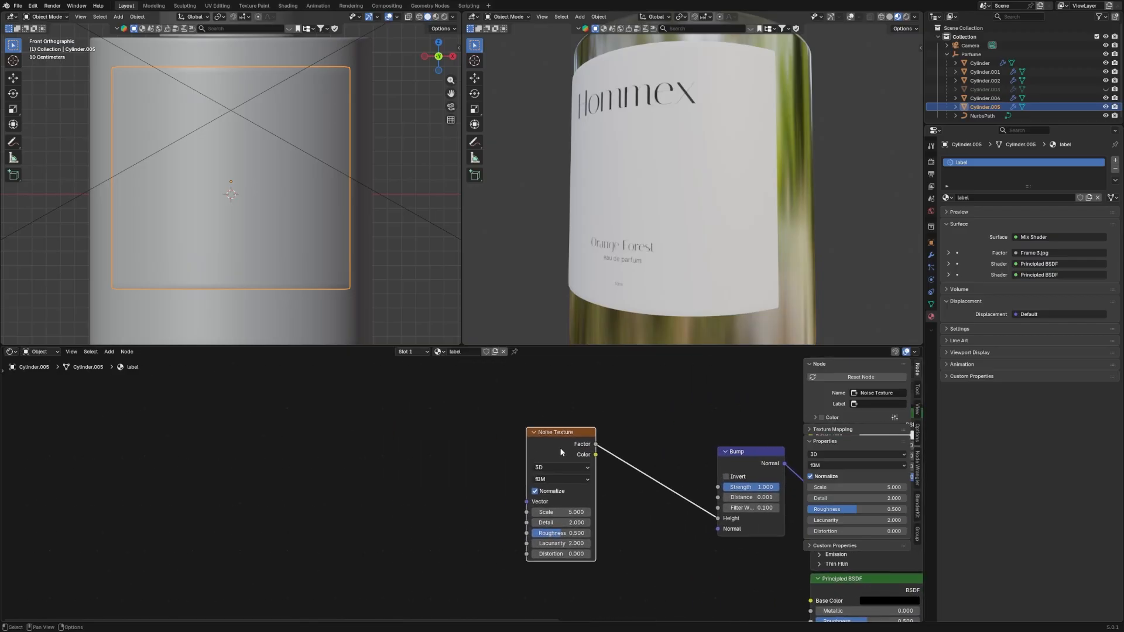
{"action": "scroll", "coordinate": [561, 452], "scroll_direction": "down", "scroll_amount": 2}
{"action": "key", "text": "ctrl+t"}
{"action": "scroll", "coordinate": [524, 481], "scroll_direction": "down", "scroll_amount": 1}
{"action": "middle_click_drag", "start_coordinate": [523, 481], "coordinate": [526, 471]}
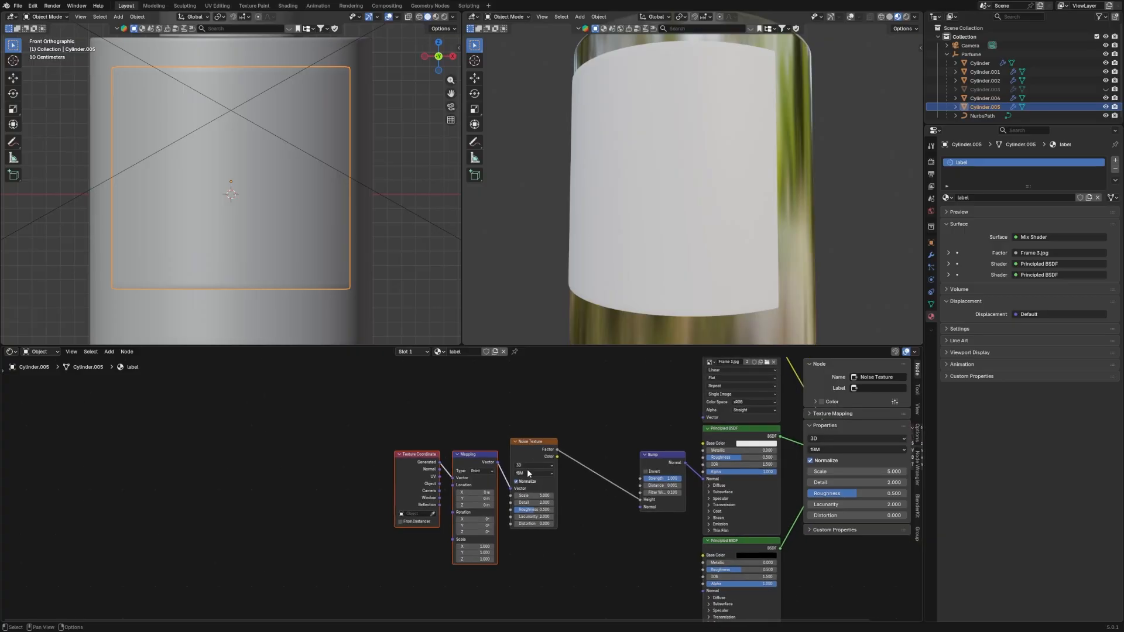
{"action": "scroll", "coordinate": [526, 471], "scroll_direction": "up", "scroll_amount": 2}
{"action": "left_click", "coordinate": [426, 442]}
{"action": "left_click_drag", "start_coordinate": [402, 431], "coordinate": [485, 466]}
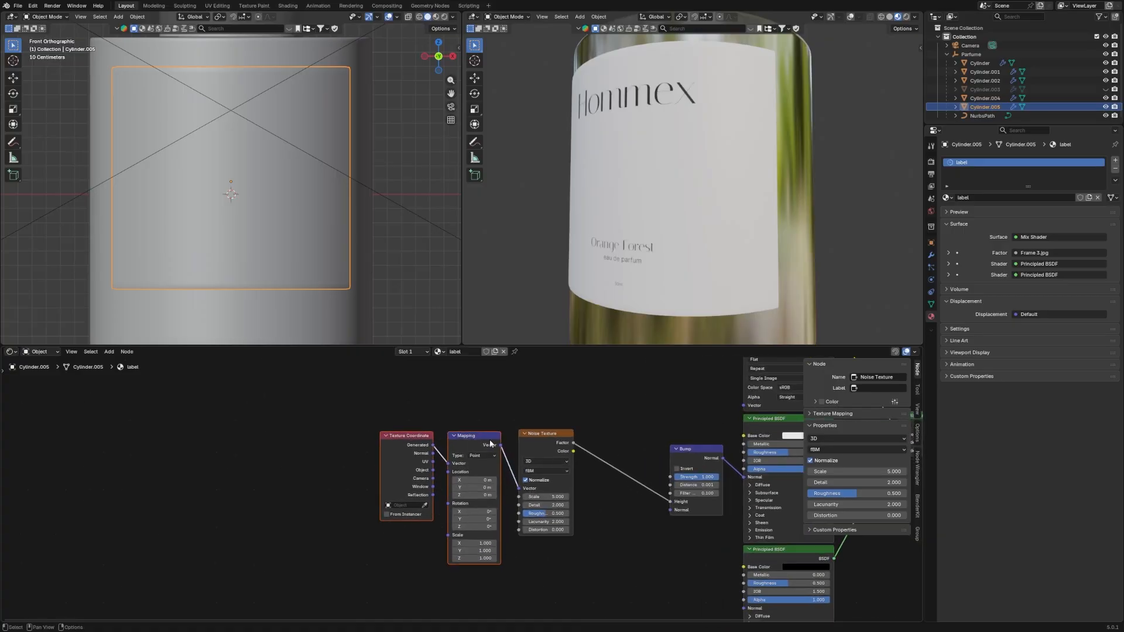
Adjust the Bump node's placement and insert a Color Ramp between the Noise Texture and the Bump node.
{"action": "scroll", "coordinate": [541, 456], "scroll_direction": "up", "scroll_amount": 2}
{"action": "scroll", "coordinate": [542, 459], "scroll_direction": "up", "scroll_amount": 3}
{"action": "middle_click_drag", "start_coordinate": [542, 459], "coordinate": [490, 469]}
{"action": "left_click_drag", "start_coordinate": [539, 470], "coordinate": [527, 470]}
{"action": "middle_click_drag", "start_coordinate": [553, 498], "coordinate": [529, 496]}
{"action": "scroll", "coordinate": [515, 501], "scroll_direction": "up", "scroll_amount": 2}
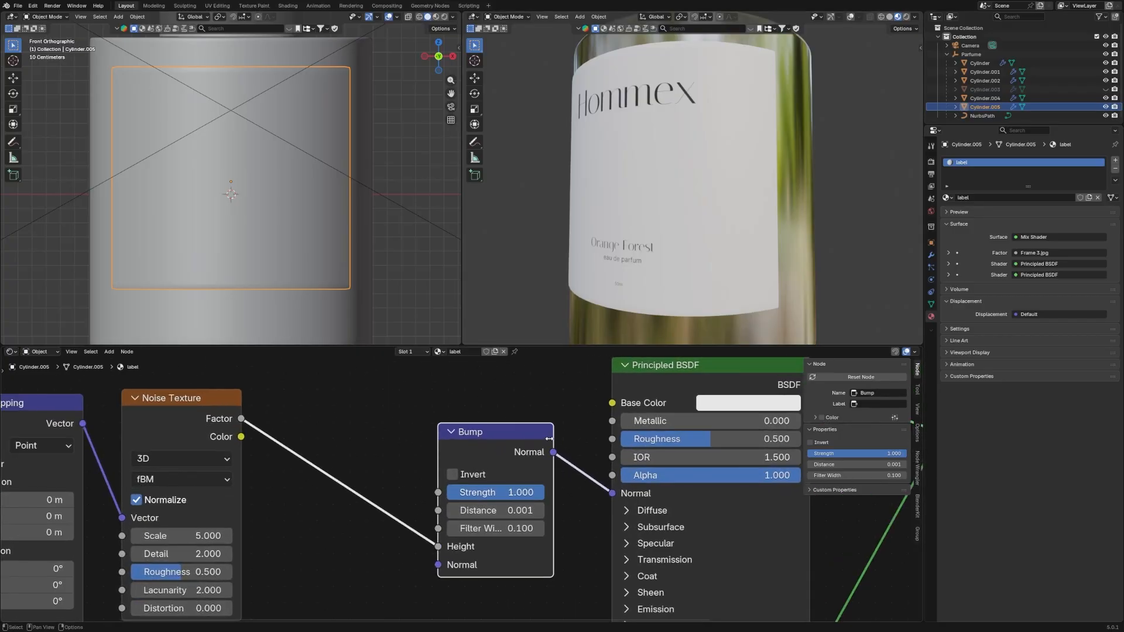
{"action": "scroll", "coordinate": [468, 432], "scroll_direction": "down", "scroll_amount": 6}
{"action": "left_click", "coordinate": [436, 421]}
{"action": "middle_click_drag", "start_coordinate": [460, 437], "coordinate": [455, 453]}
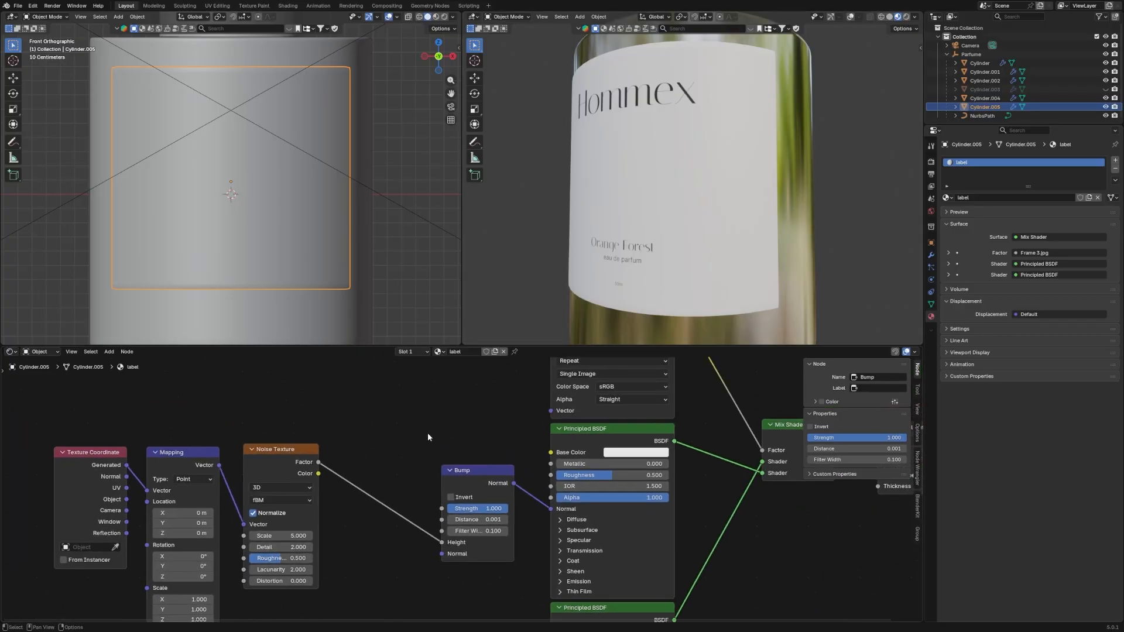
{"action": "key", "text": "shift+a"}
{"action": "type", "text": "ram"}
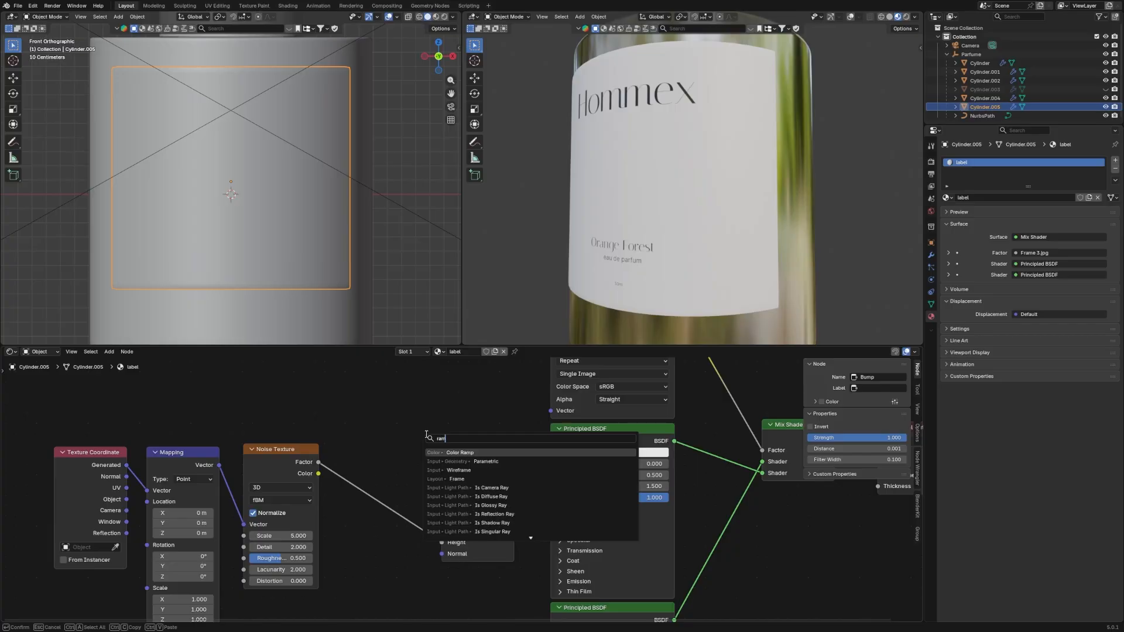
{"action": "type", "text": "p"}
{"action": "left_click", "coordinate": [455, 452]}
{"action": "left_click", "coordinate": [417, 484]}
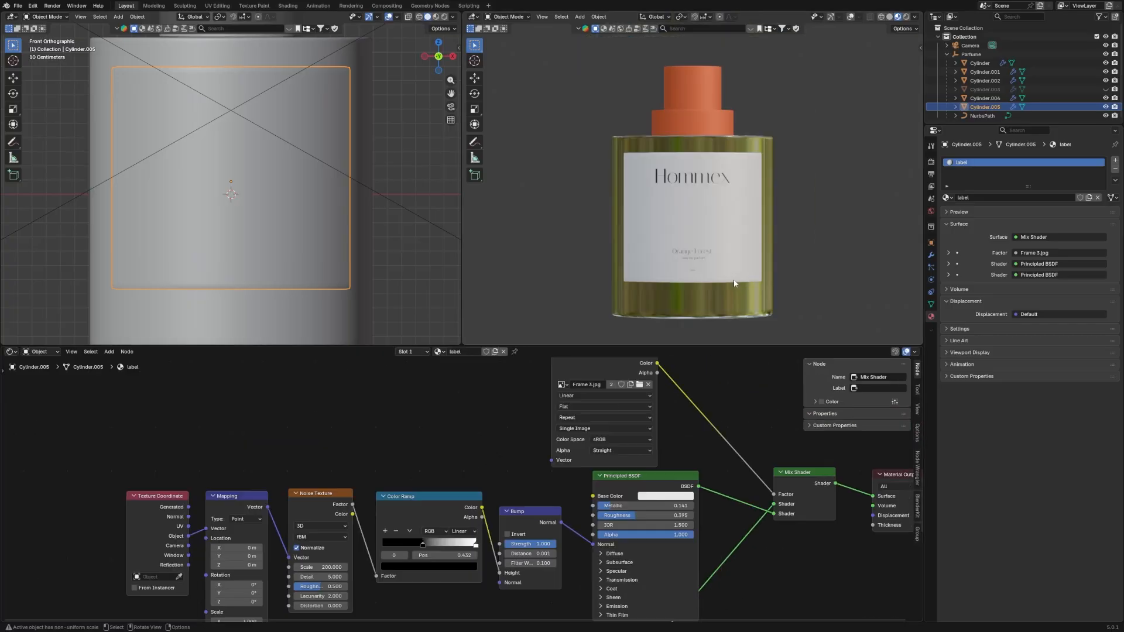
Examine the finished label surface up close, deselect the panel, and view the whole bottle in rendered shading.
{"action": "scroll", "coordinate": [757, 263], "scroll_direction": "up", "scroll_amount": 5}
{"action": "scroll", "coordinate": [757, 263], "scroll_direction": "up", "scroll_amount": 2}
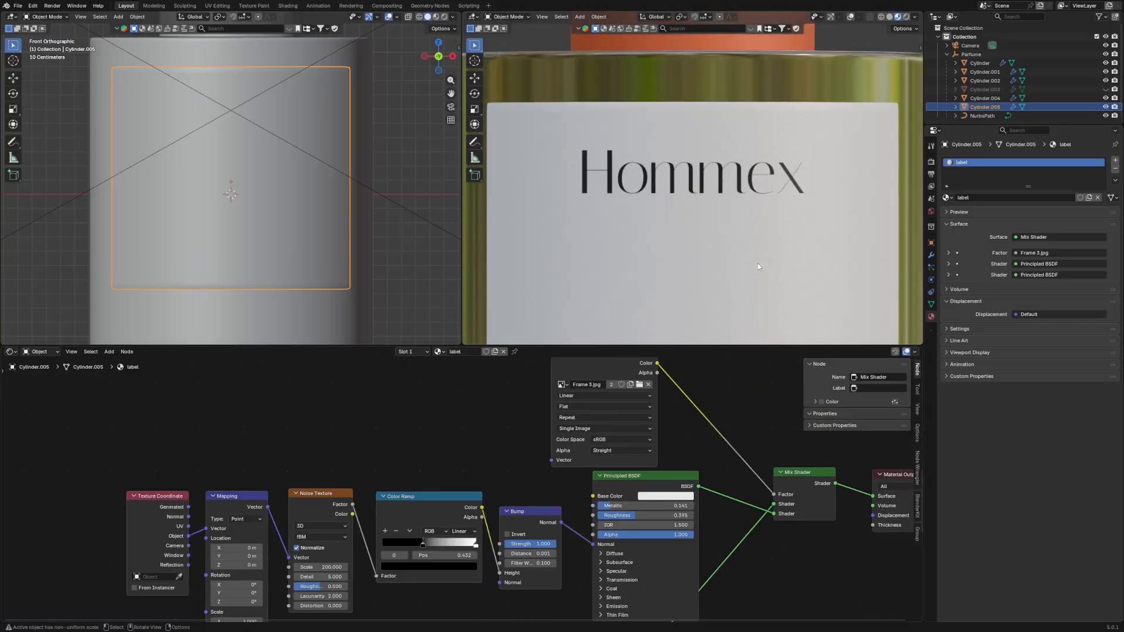
{"action": "scroll", "coordinate": [744, 243], "scroll_direction": "down", "scroll_amount": 5}
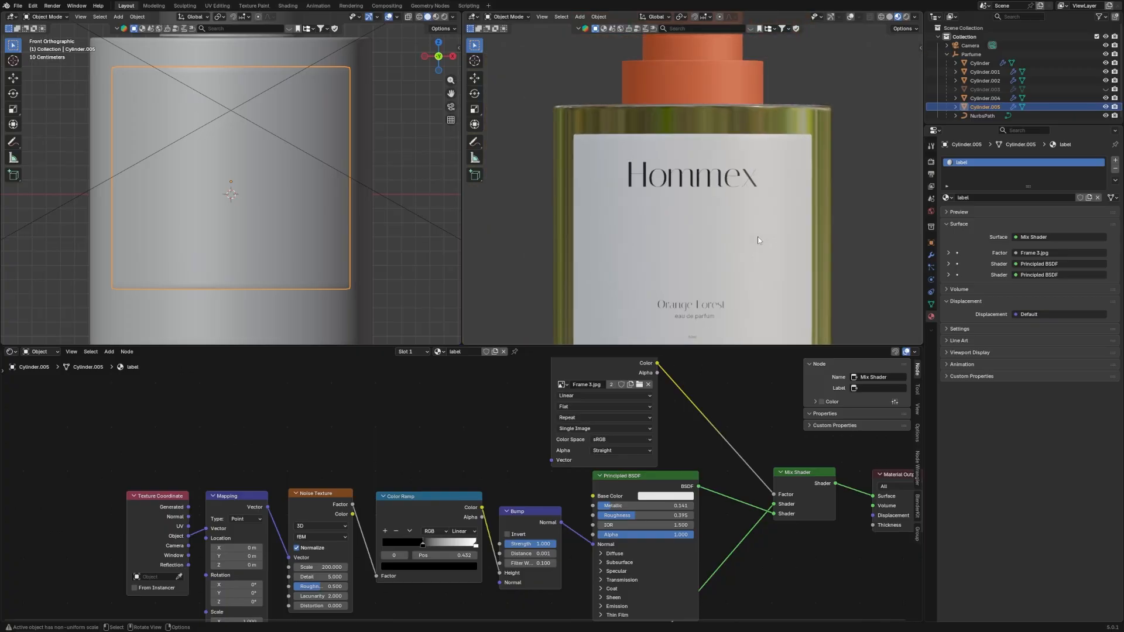
{"action": "left_click", "coordinate": [869, 212]}
{"action": "scroll", "coordinate": [870, 217], "scroll_direction": "down", "scroll_amount": 2}
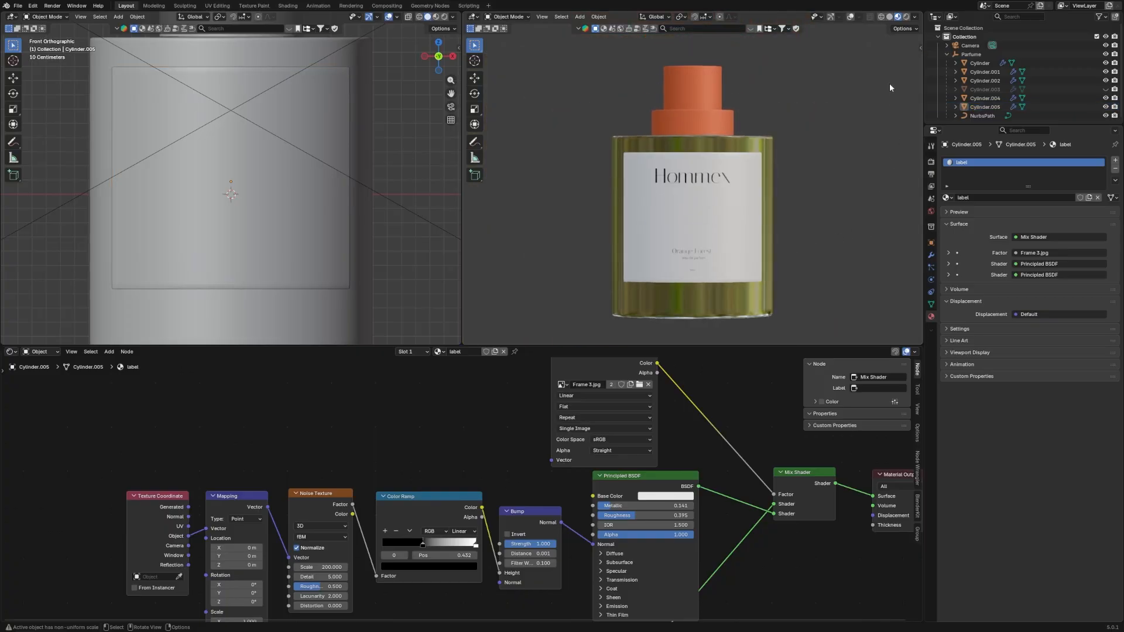
{"action": "left_click", "coordinate": [906, 18]}
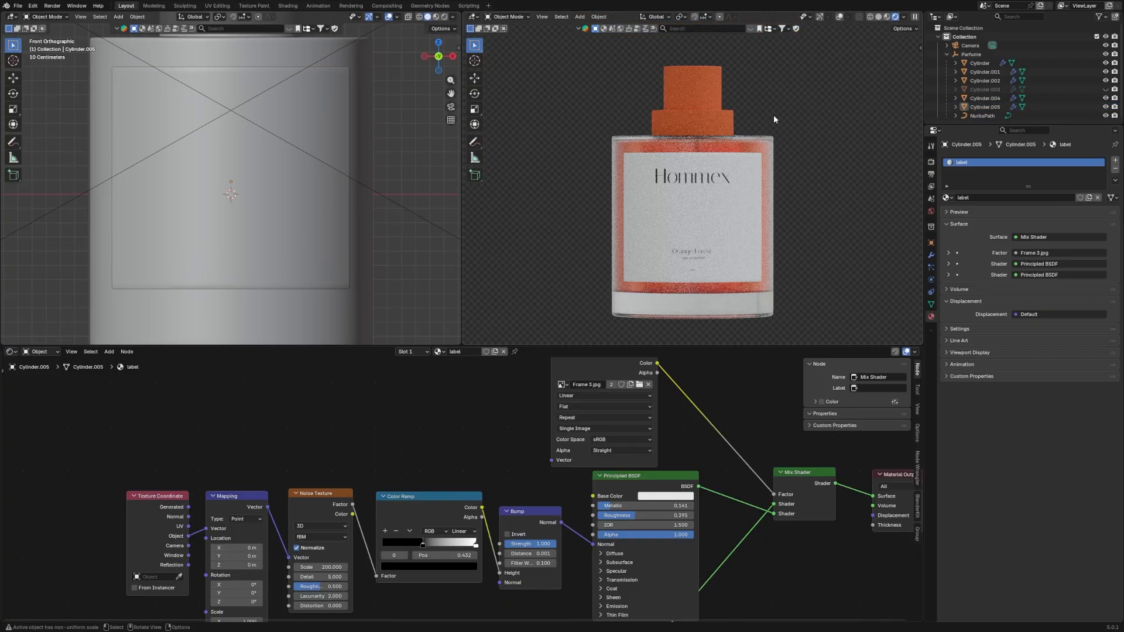
Subdivide a small patch of faces on the front of the cap's upper cylinder in Edit Mode.
{"action": "left_click", "coordinate": [702, 94]}
{"action": "scroll", "coordinate": [314, 110], "scroll_direction": "down", "scroll_amount": 5}
{"action": "key", "text": "KP_Decimal"}
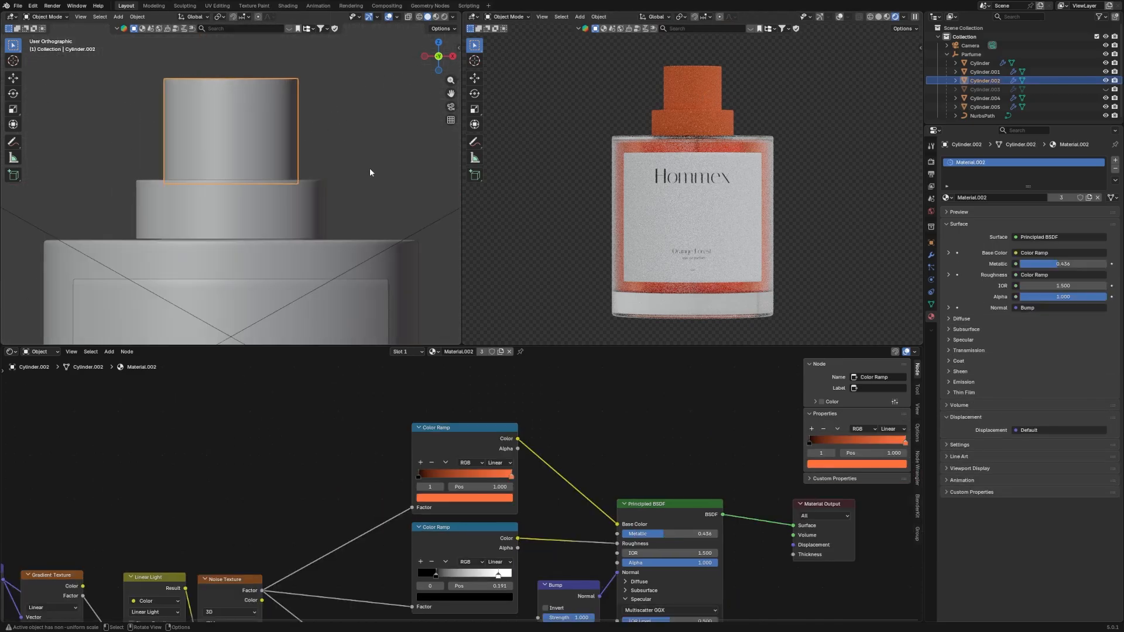
{"action": "key", "text": "Tab"}
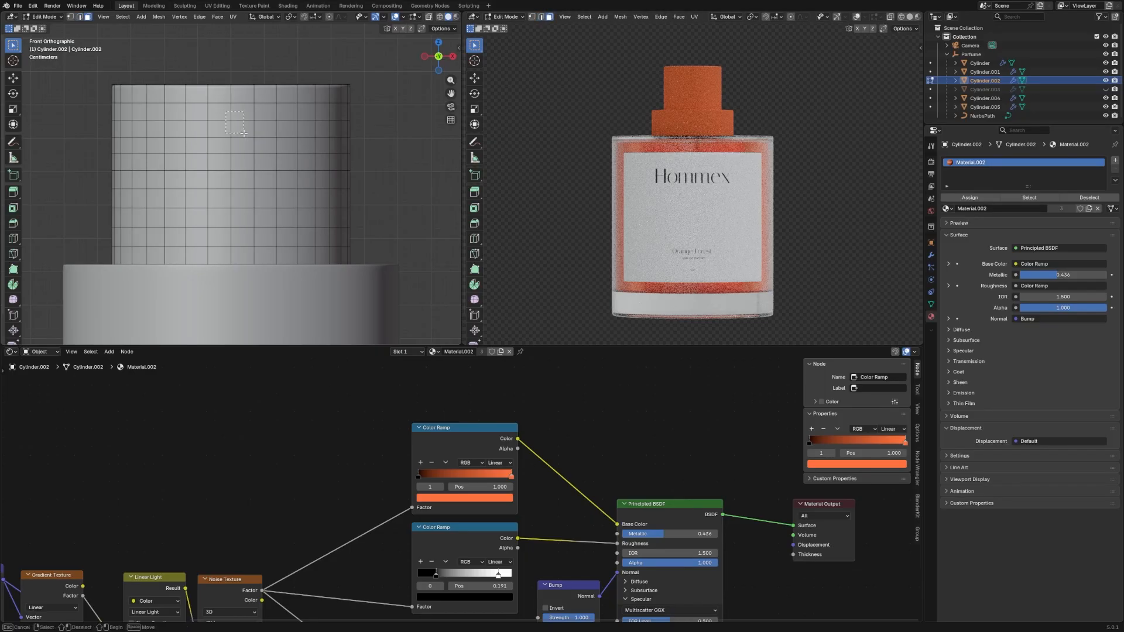
{"action": "left_click_drag", "start_coordinate": [243, 133], "coordinate": [245, 134]}
{"action": "key", "text": "KP_Decimal"}
{"action": "right_click", "coordinate": [262, 185]}
{"action": "left_click", "coordinate": [263, 184]}
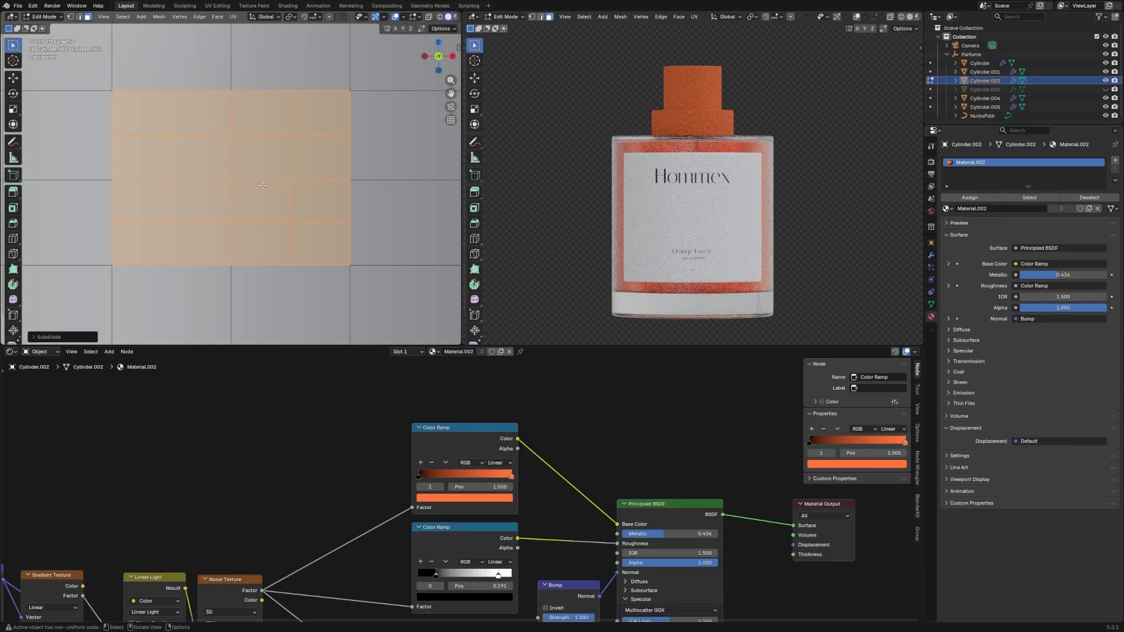
Subdivide the selected front patch of the cap further and turn it into a circle with LoopTools.
{"action": "right_click", "coordinate": [262, 185]}
{"action": "left_click", "coordinate": [262, 184]}
{"action": "scroll", "coordinate": [296, 207], "scroll_direction": "down", "scroll_amount": 1}
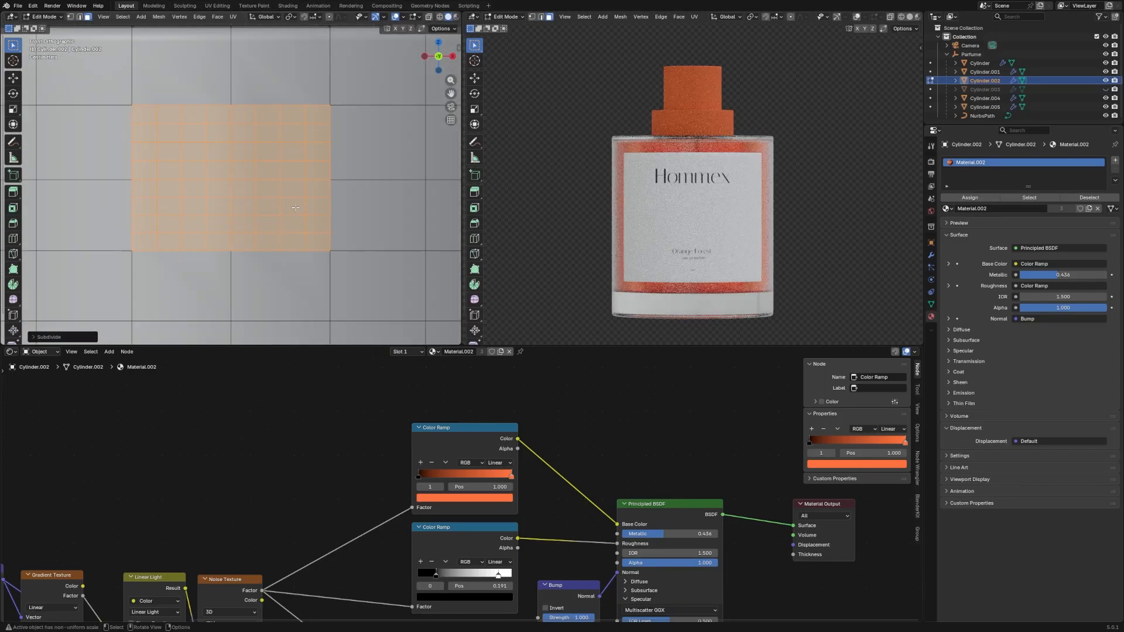
{"action": "right_click", "coordinate": [265, 165]}
{"action": "mouse_move", "coordinate": [239, 140]}
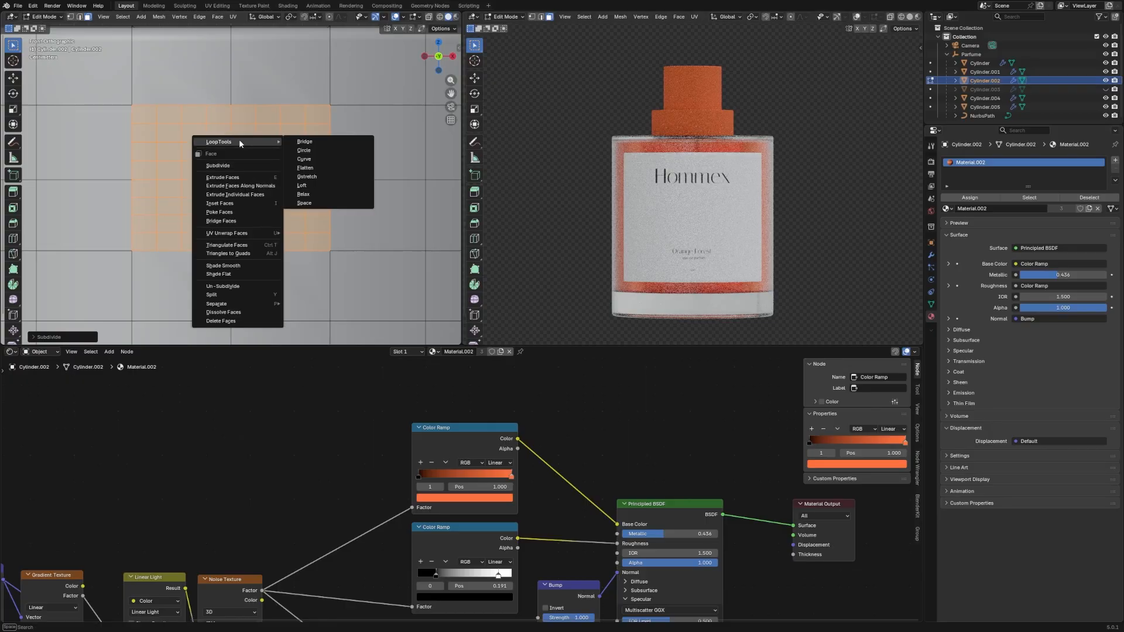
{"action": "left_click", "coordinate": [299, 150]}
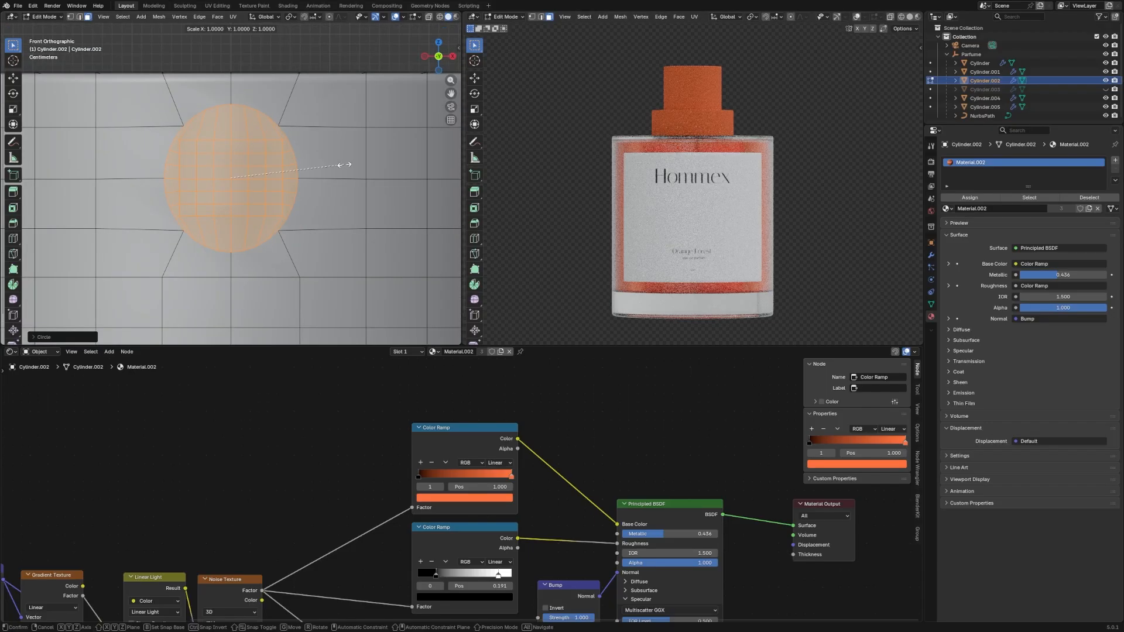
Scale the circular patch on the cap along Z and X to even out its roundness.
{"action": "key", "text": "z"}
{"action": "left_click", "coordinate": [309, 163]}
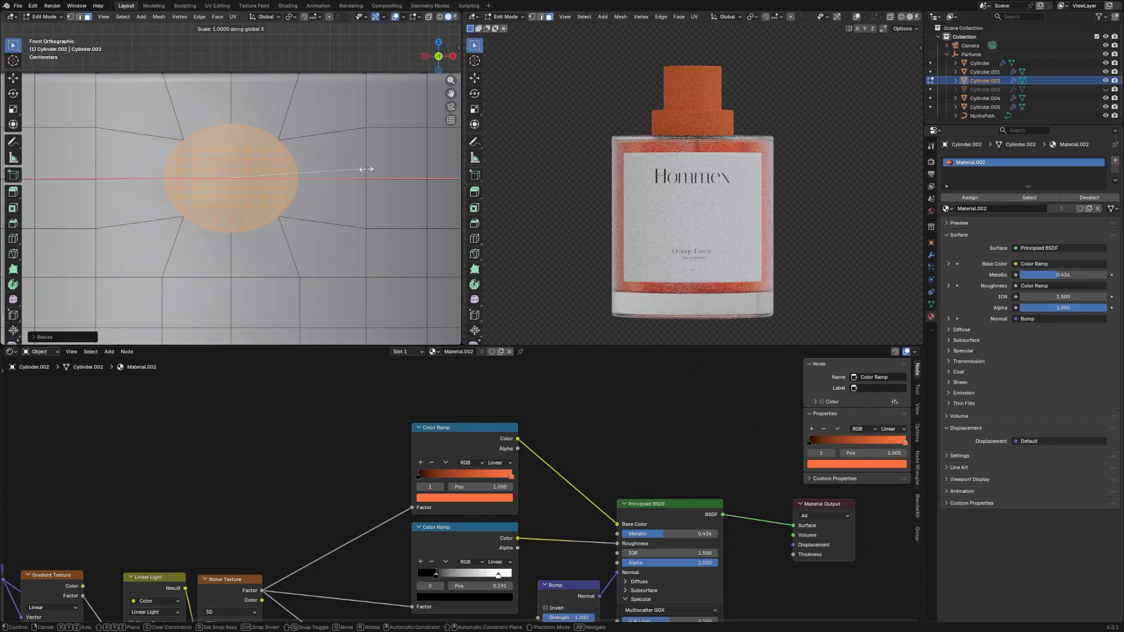
{"action": "left_click", "coordinate": [366, 169]}
{"action": "middle_click_drag", "start_coordinate": [366, 169], "coordinate": [292, 172]}
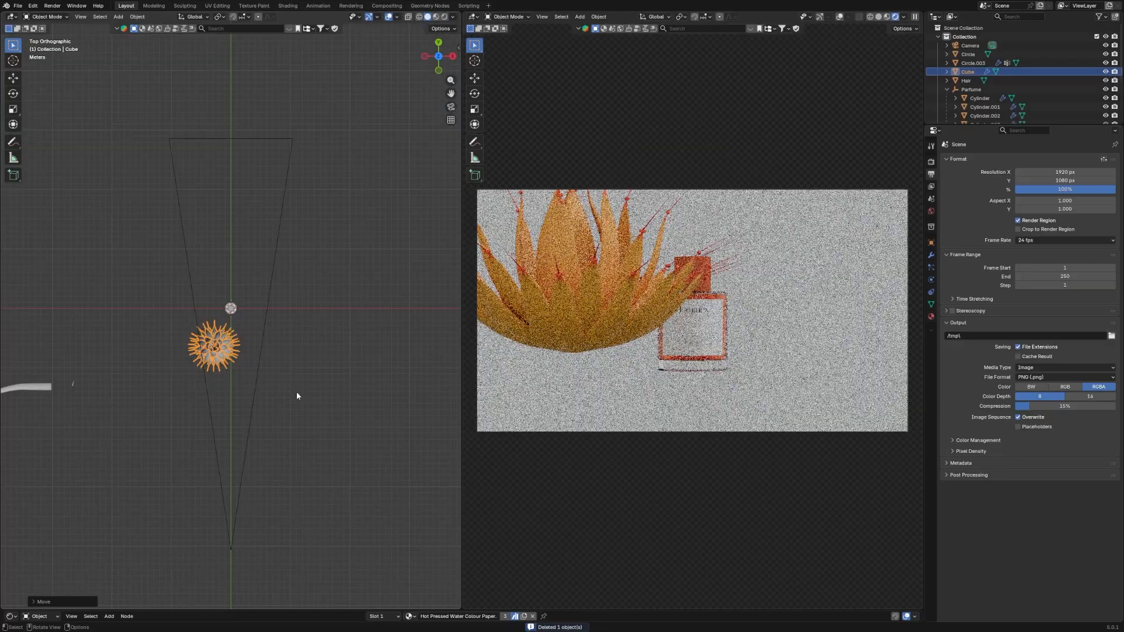
Scale down the spiky flower and move it behind the bottle, slightly toward its right side.
{"action": "key", "text": "KP_Decimal"}
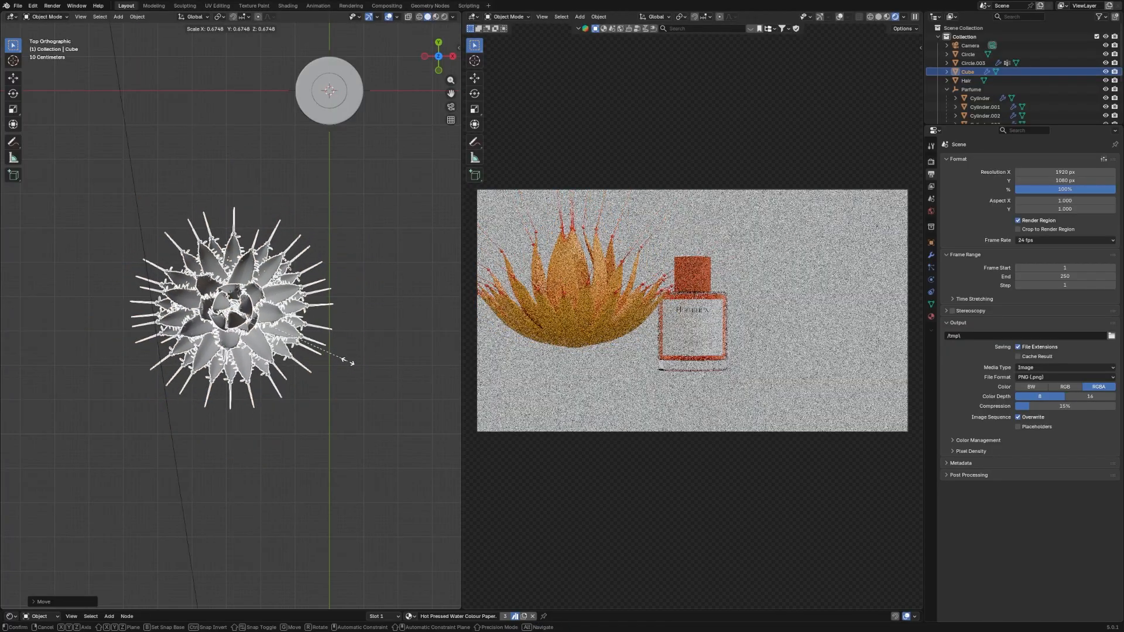
{"action": "left_click", "coordinate": [409, 407]}
{"action": "scroll", "coordinate": [346, 378], "scroll_direction": "down", "scroll_amount": 5}
{"action": "key", "text": "g"}
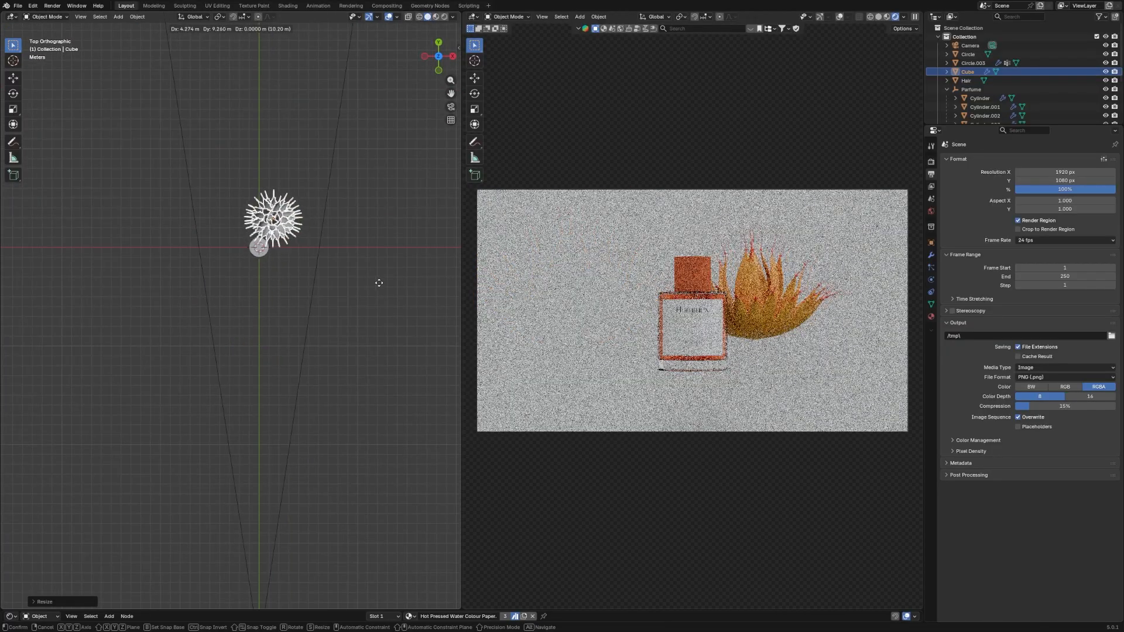
{"action": "left_click", "coordinate": [373, 267]}
Lower the flower along Z in front view until its base sits near the bottle's base.
{"action": "key", "text": "grave"}
{"action": "left_click", "coordinate": [359, 245]}
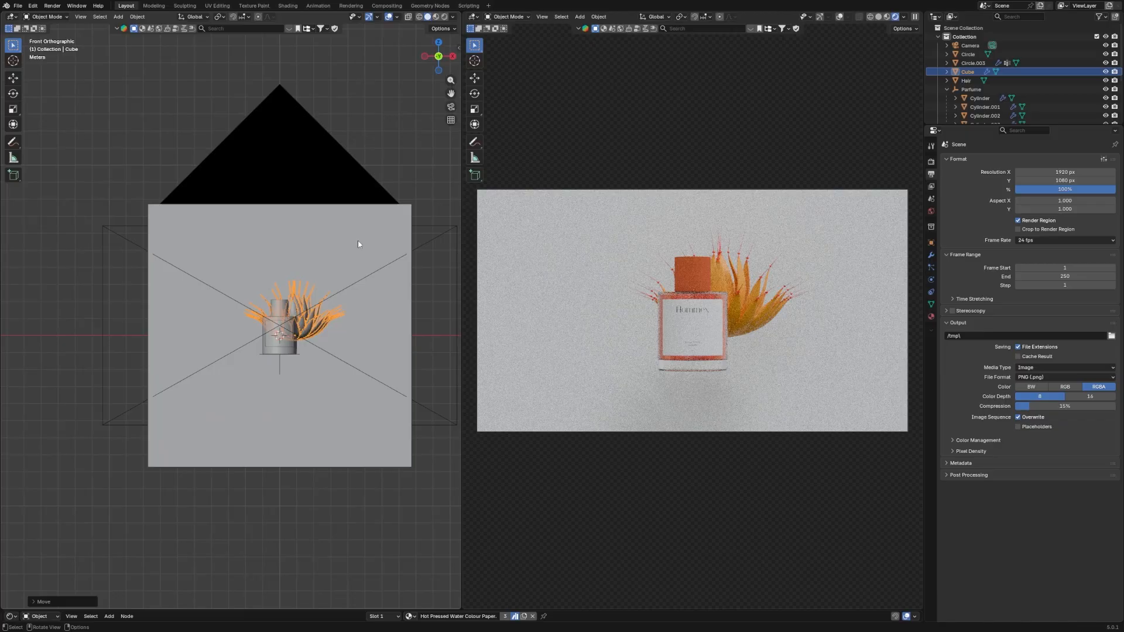
{"action": "key", "text": "g"}
{"action": "key", "text": "z"}
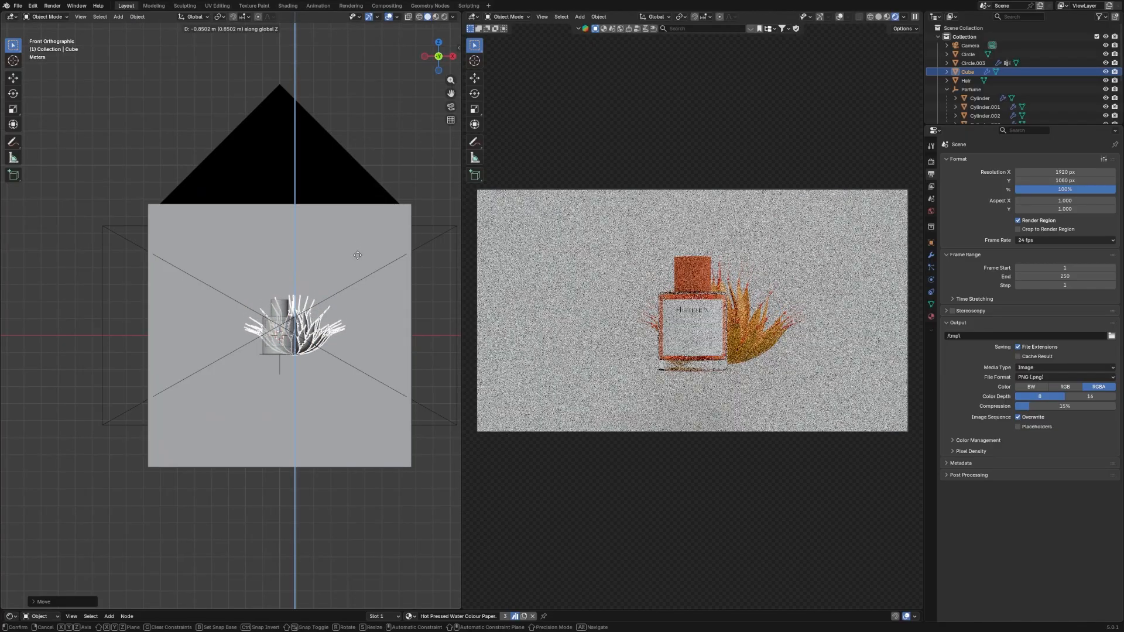
{"action": "left_click", "coordinate": [357, 253]}
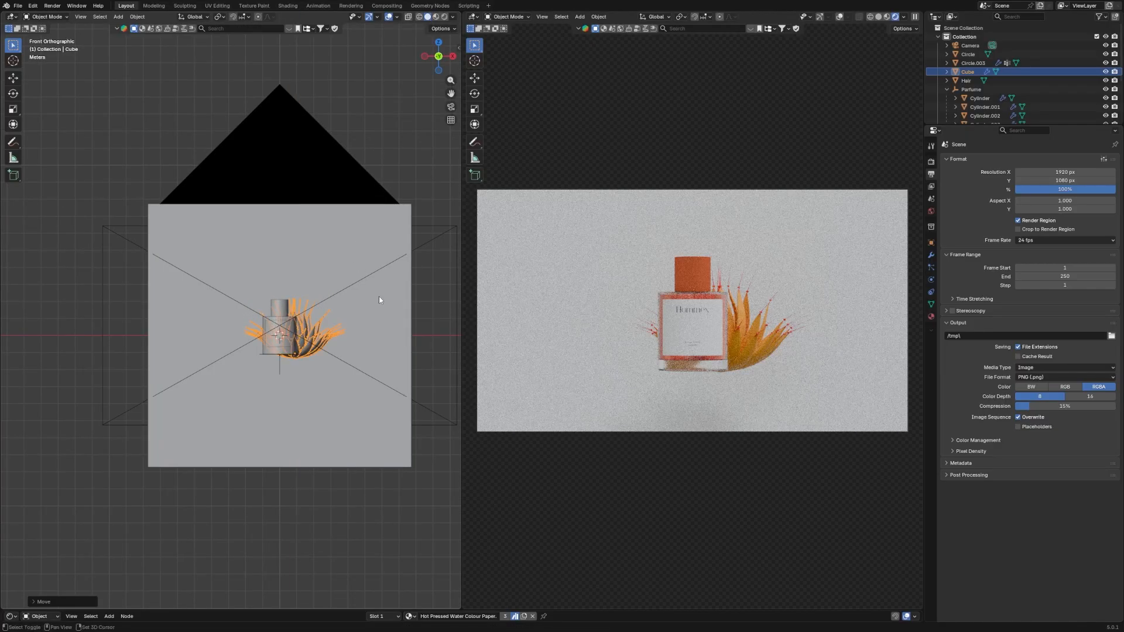
Duplicate the flower and rotate the copy 90° about X so it faces the camera.
{"action": "key", "text": "shift+d"}
{"action": "type", "text": "rx90"}
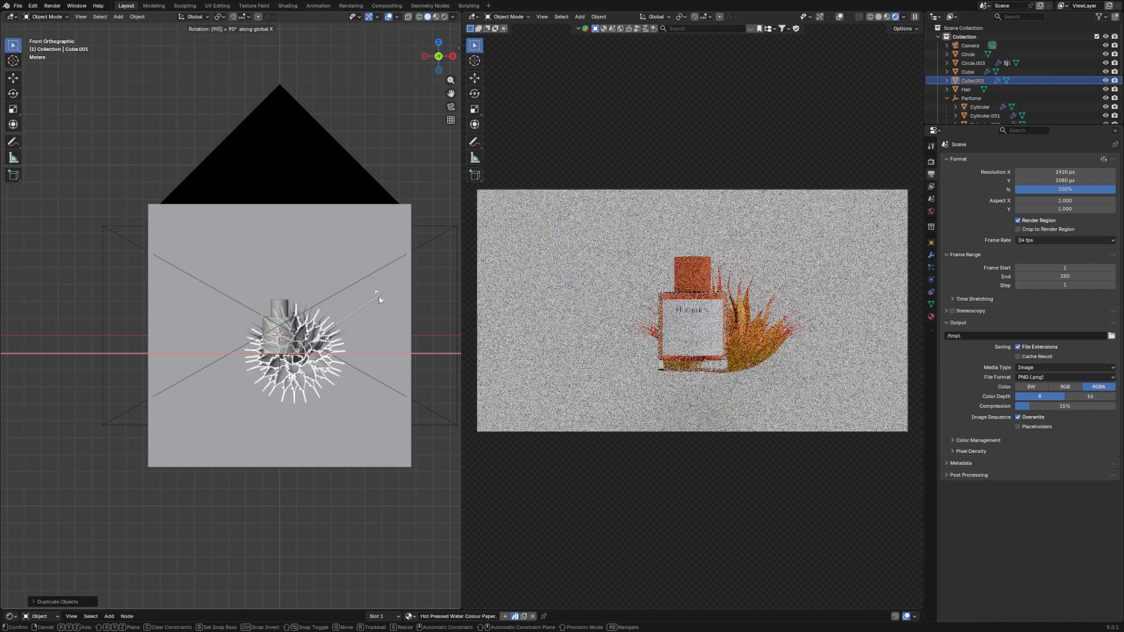
{"action": "key", "text": "Return"}
{"action": "key", "text": "KP_3"}
{"action": "key", "text": "h"}
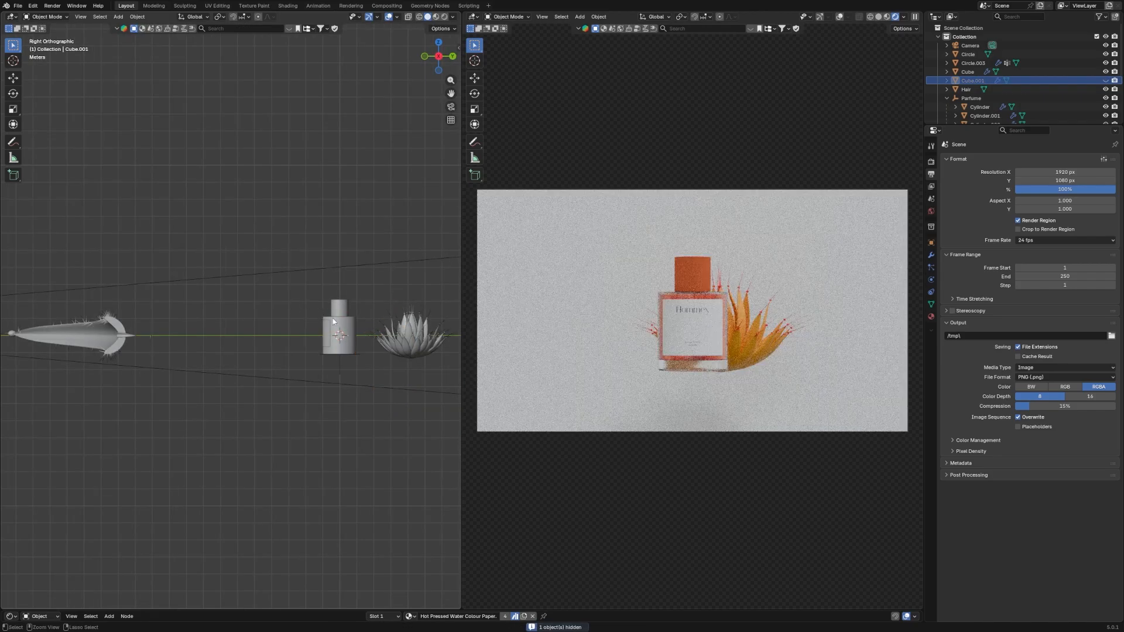
{"action": "key", "text": "alt+h"}
Move the flower copy along Y in front of the bottle and shift it to the bottle's lower left.
{"action": "key", "text": "KP_7"}
{"action": "key", "text": "g"}
{"action": "key", "text": "y"}
{"action": "key", "text": "y"}
{"action": "key", "text": "y"}
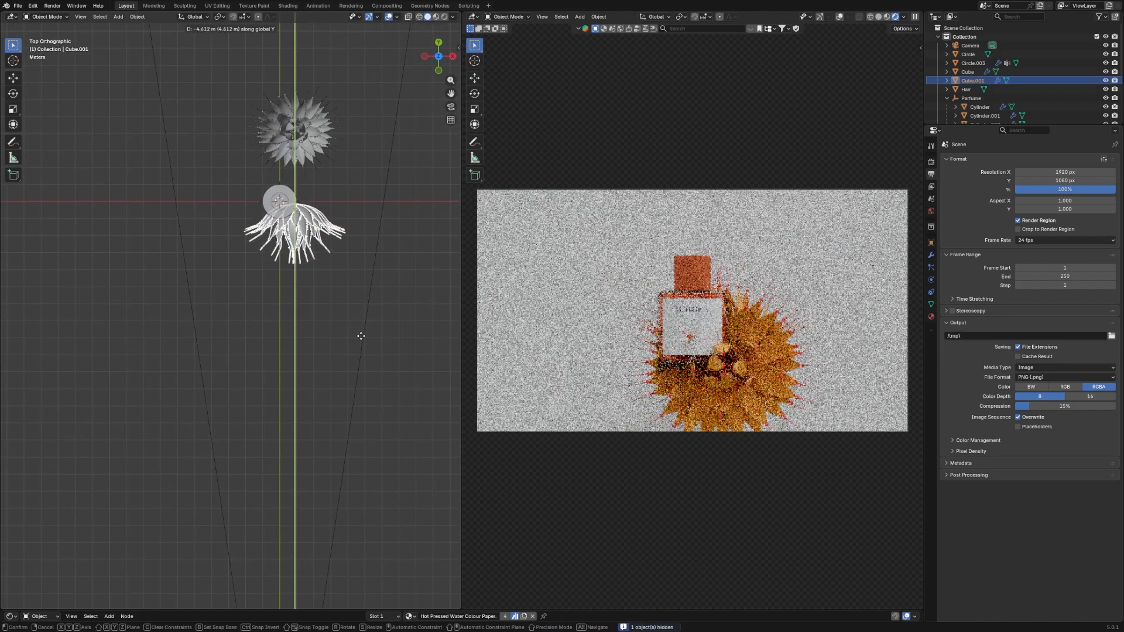
{"action": "key", "text": "KP_1"}
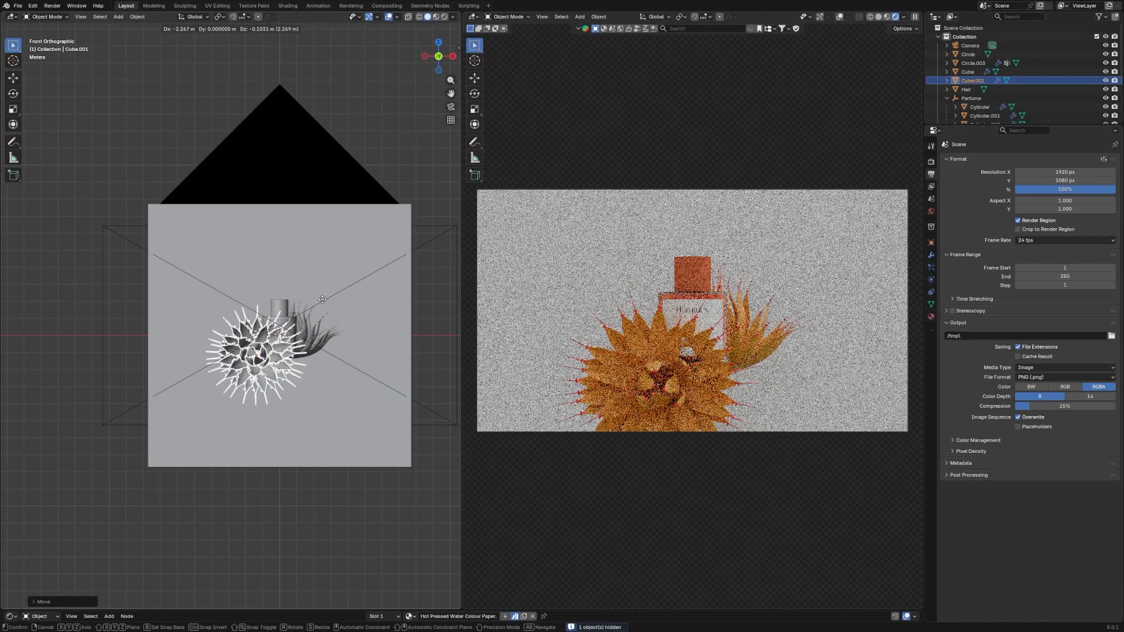
{"action": "left_click", "coordinate": [347, 316]}
Pull the front flower farther away from the bottle toward the camera and scale it down slightly.
{"action": "key", "text": "KP_7"}
{"action": "key", "text": "s"}
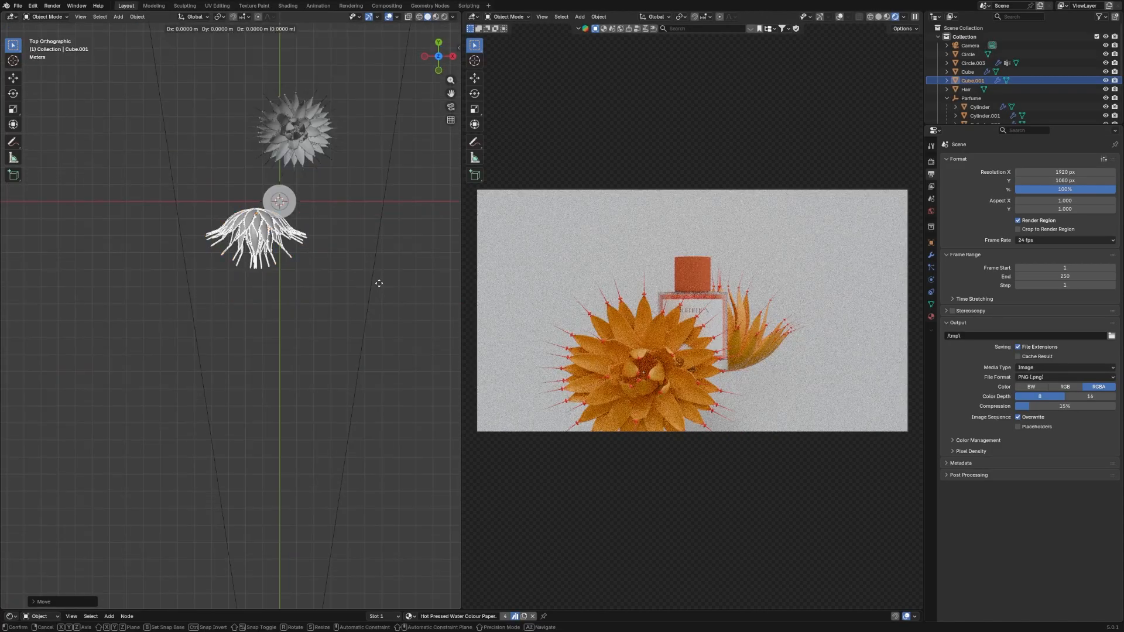
{"action": "left_click", "coordinate": [346, 303]}
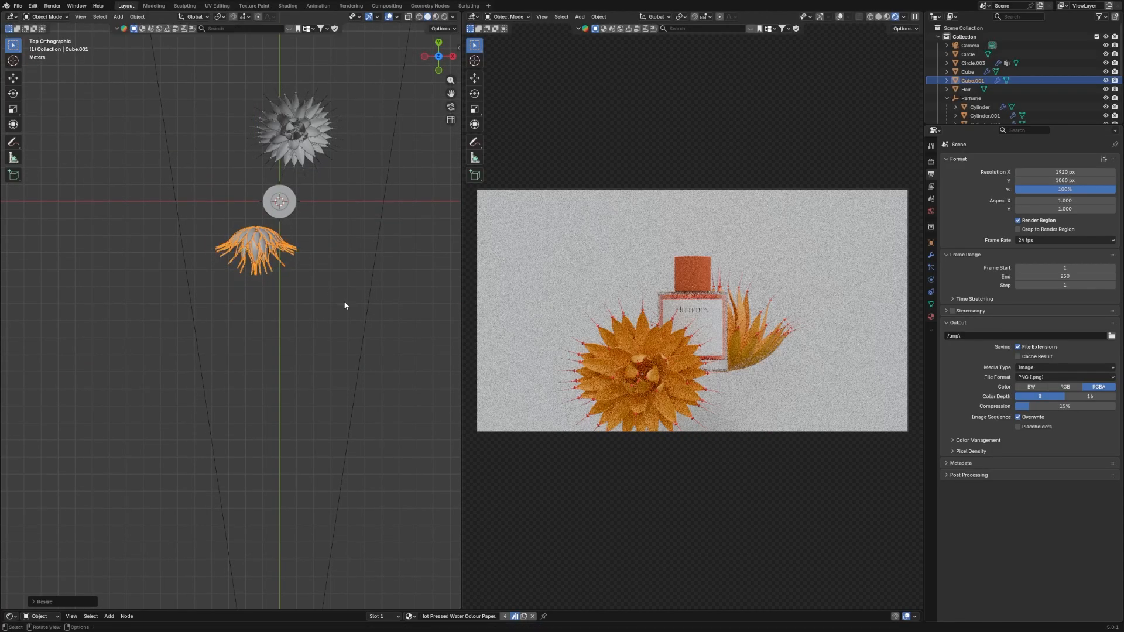
{"action": "key", "text": "KP_1"}
{"action": "middle_click_drag", "start_coordinate": [343, 304], "coordinate": [293, 347]}
Add a cube at the bottle's centre and lower it along Z to sit beneath the bottle.
{"action": "left_click", "coordinate": [276, 360]}
{"action": "key", "text": "shift+a"}
{"action": "left_click", "coordinate": [349, 374]}
{"action": "key", "text": "KP_1"}
{"action": "key", "text": "KP_Decimal"}
{"action": "key", "text": "g"}
{"action": "key", "text": "z"}
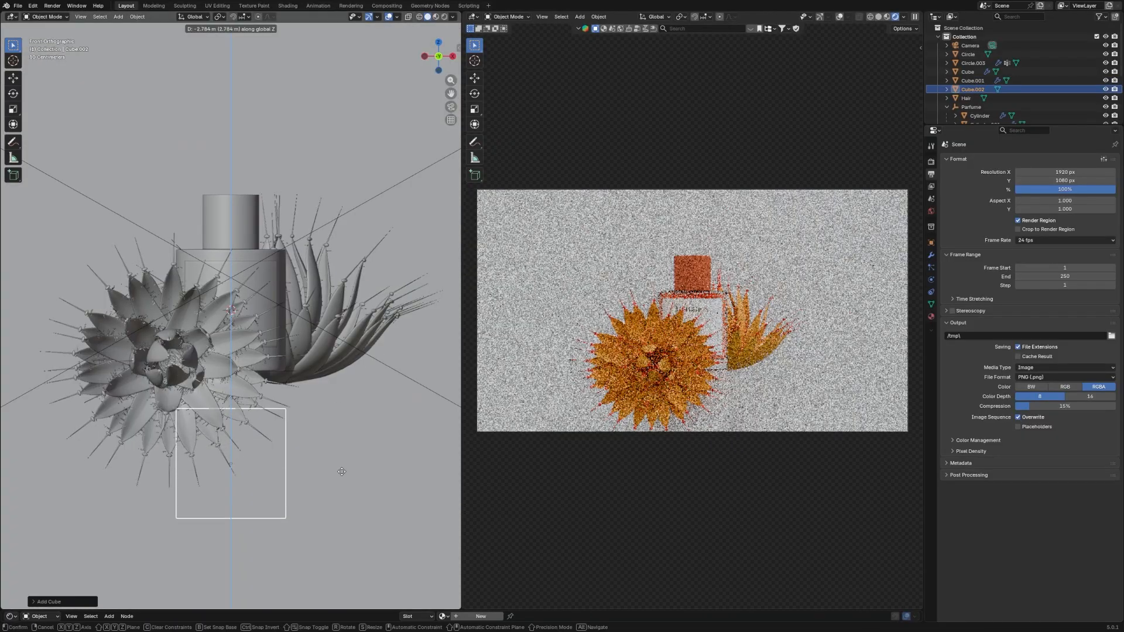
{"action": "left_click", "coordinate": [344, 435]}
{"action": "middle_click_drag", "start_coordinate": [343, 436], "coordinate": [288, 422]}
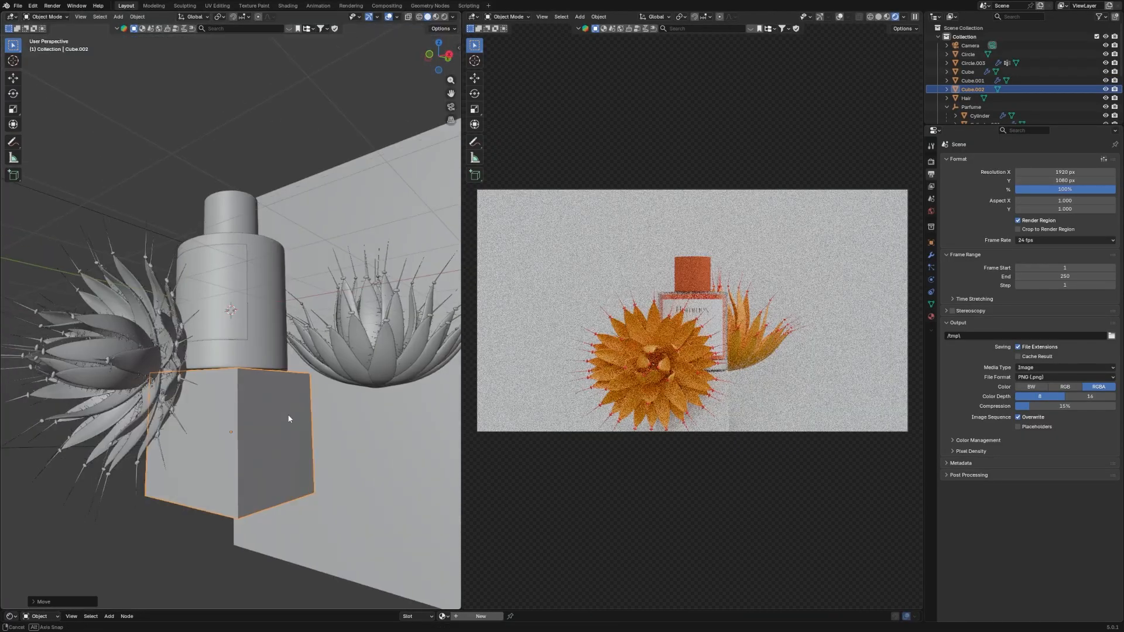
Flatten the cube along Z into a slab beneath the bottle.
{"action": "scroll", "coordinate": [337, 481], "scroll_direction": "up", "scroll_amount": 6}
{"action": "scroll", "coordinate": [336, 480], "scroll_direction": "down", "scroll_amount": 5}
{"action": "key", "text": "s"}
{"action": "key", "text": "z"}
{"action": "left_click", "coordinate": [282, 370]}
{"action": "middle_click_drag", "start_coordinate": [319, 362], "coordinate": [290, 386]}
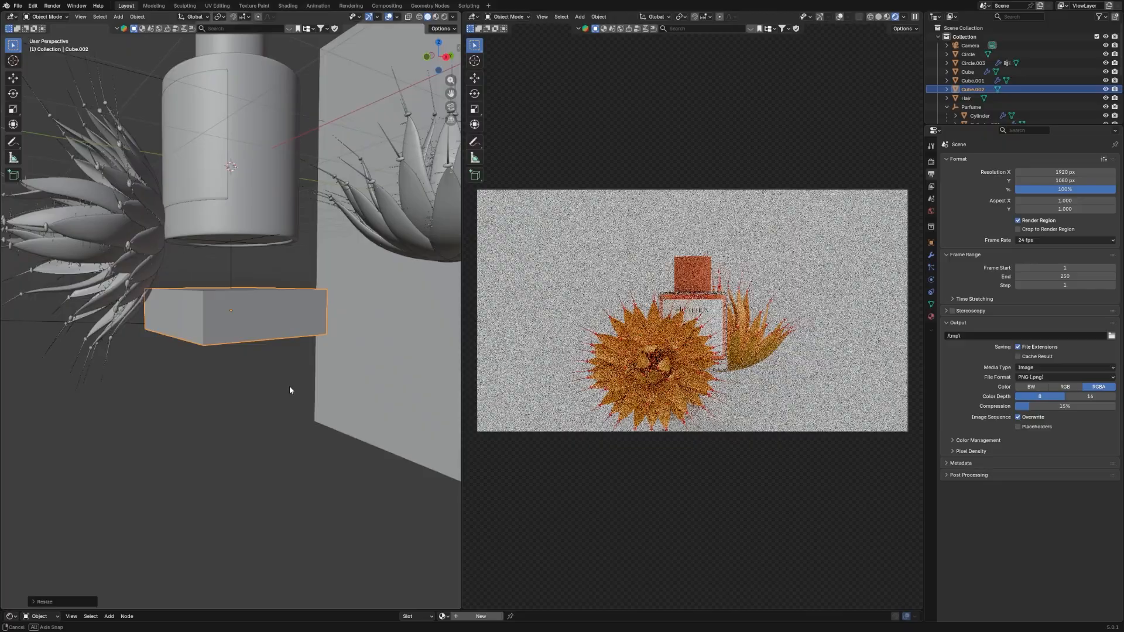
Enlarge the slab slightly beyond the bottle's footprint and nudge it up along Z.
{"action": "key", "text": "KP_5"}
{"action": "key", "text": "KP_3"}
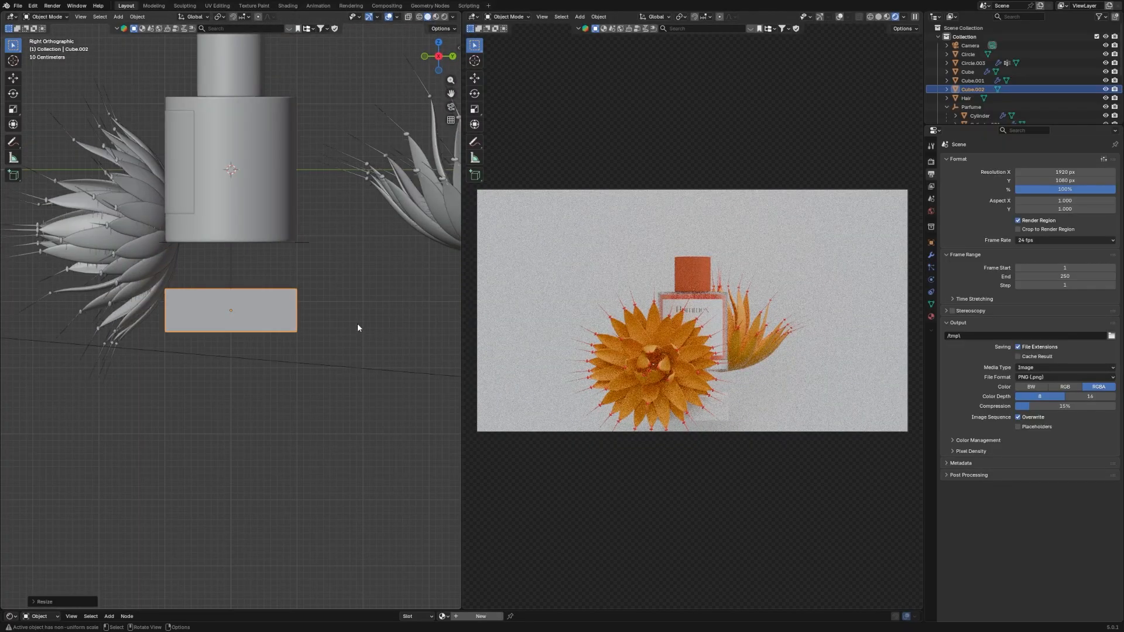
{"action": "key", "text": "KP_7"}
{"action": "key", "text": "s"}
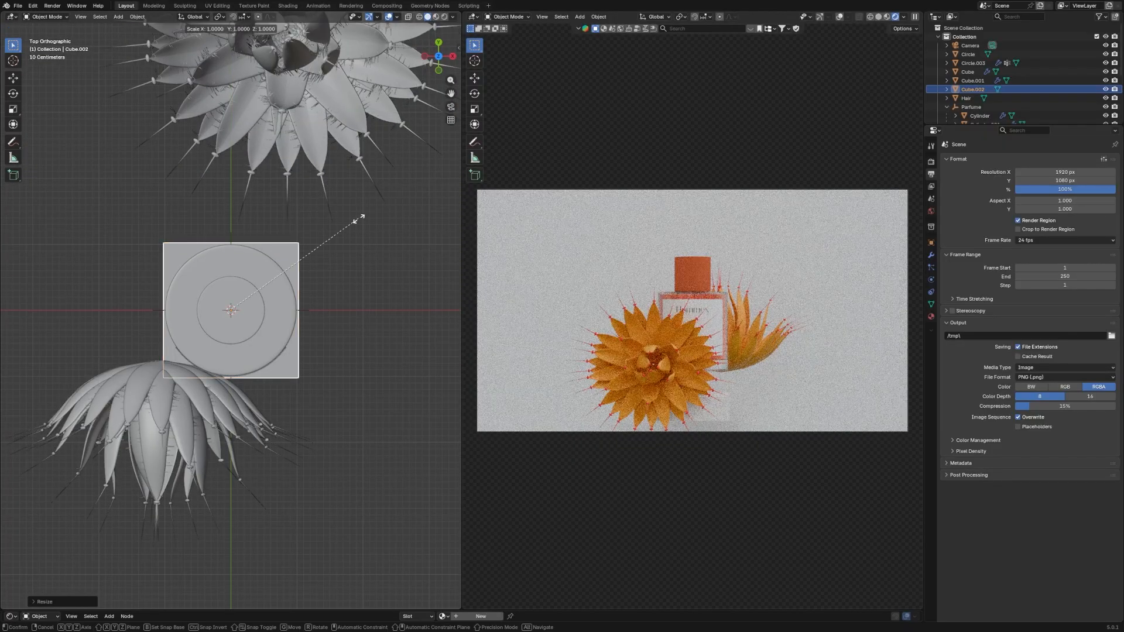
{"action": "left_click", "coordinate": [405, 308]}
{"action": "key", "text": "KP_3"}
{"action": "scroll", "coordinate": [357, 291], "scroll_direction": "up", "scroll_amount": 2}
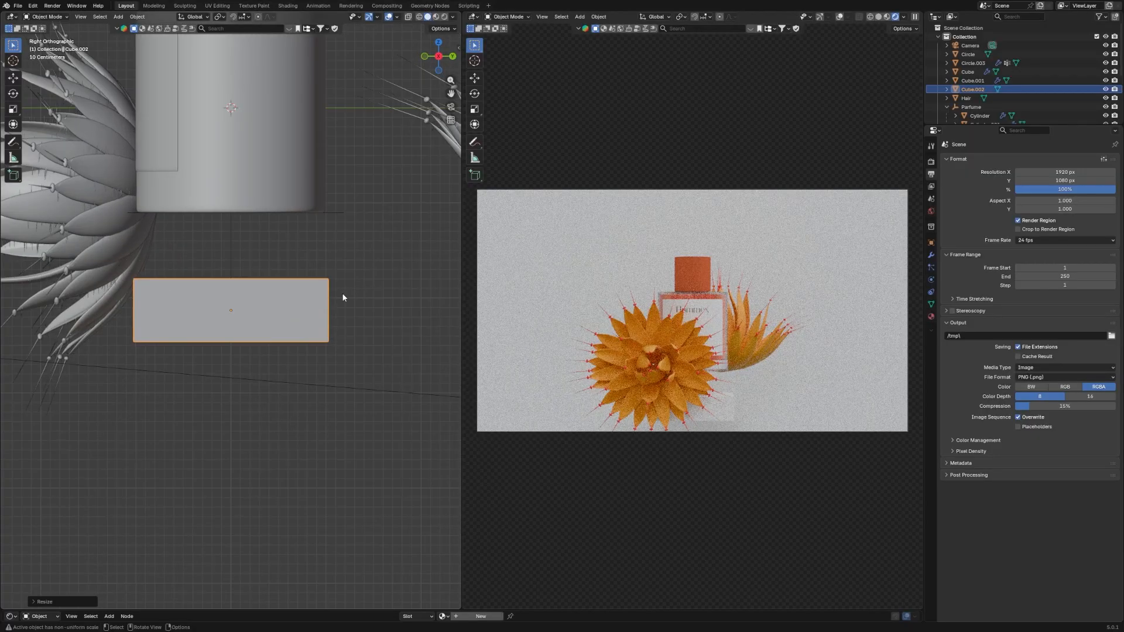
{"action": "middle_click_drag", "start_coordinate": [342, 293], "coordinate": [208, 290]}
{"action": "key", "text": "g"}
{"action": "key", "text": "z"}
{"action": "left_click", "coordinate": [313, 300]}
Move the front flower slightly farther from the bottle along Y.
{"action": "left_click", "coordinate": [166, 270]}
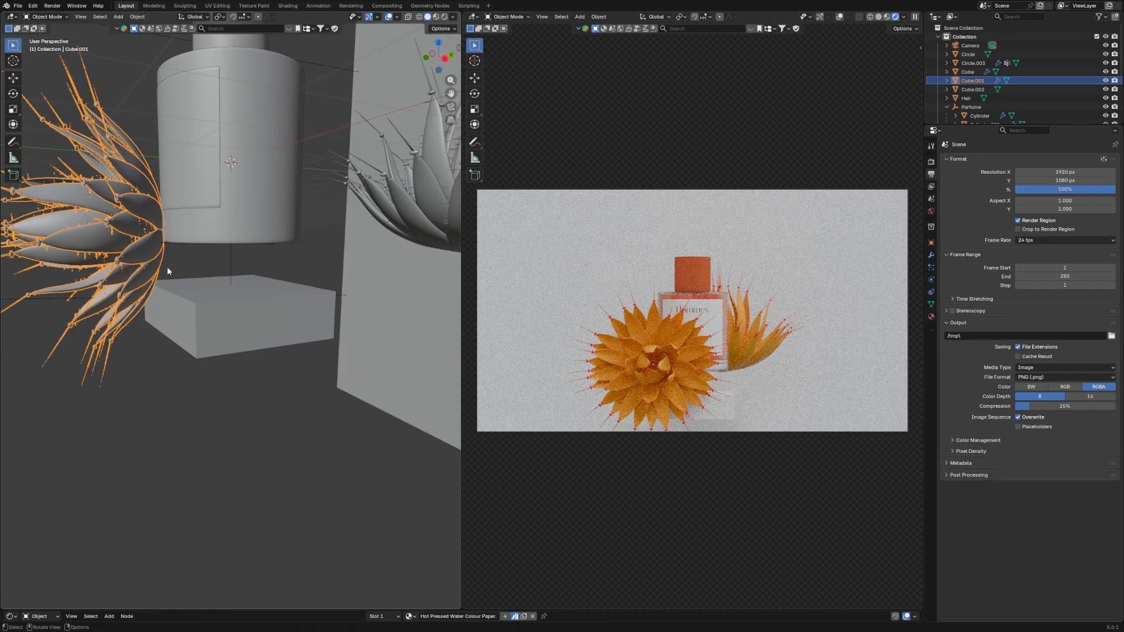
{"action": "key", "text": "g"}
{"action": "key", "text": "y"}
{"action": "left_click", "coordinate": [150, 274]}
Raise the slab along Z in side view until its top meets the bottle's base.
{"action": "key", "text": "KP_3"}
{"action": "left_click", "coordinate": [231, 298]}
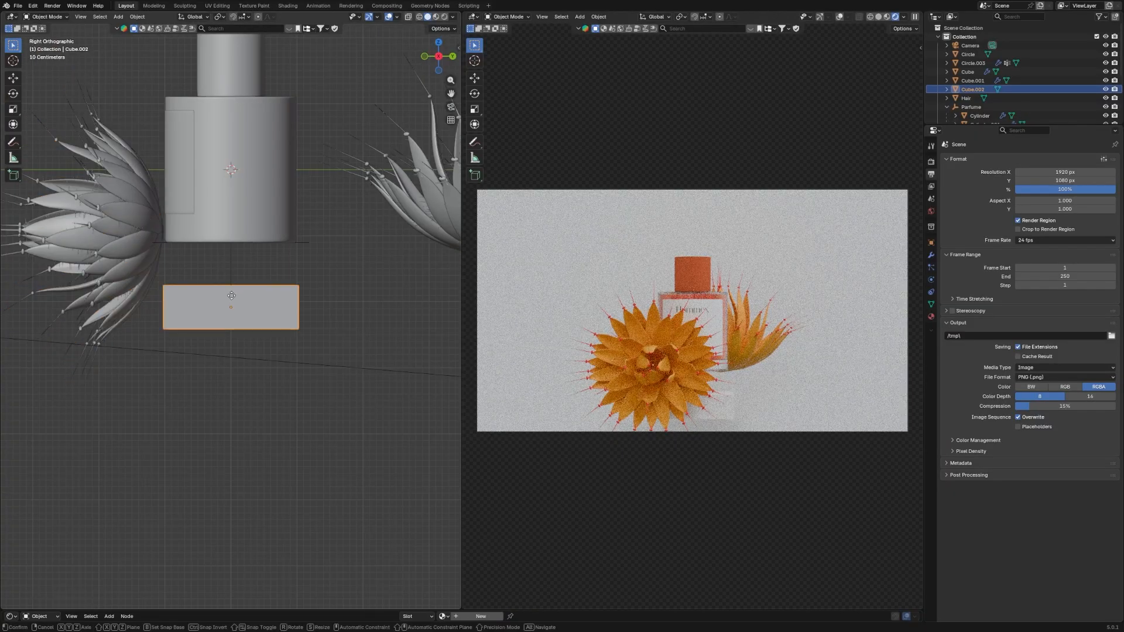
{"action": "key", "text": "g"}
{"action": "key", "text": "z"}
{"action": "left_click", "coordinate": [249, 254]}
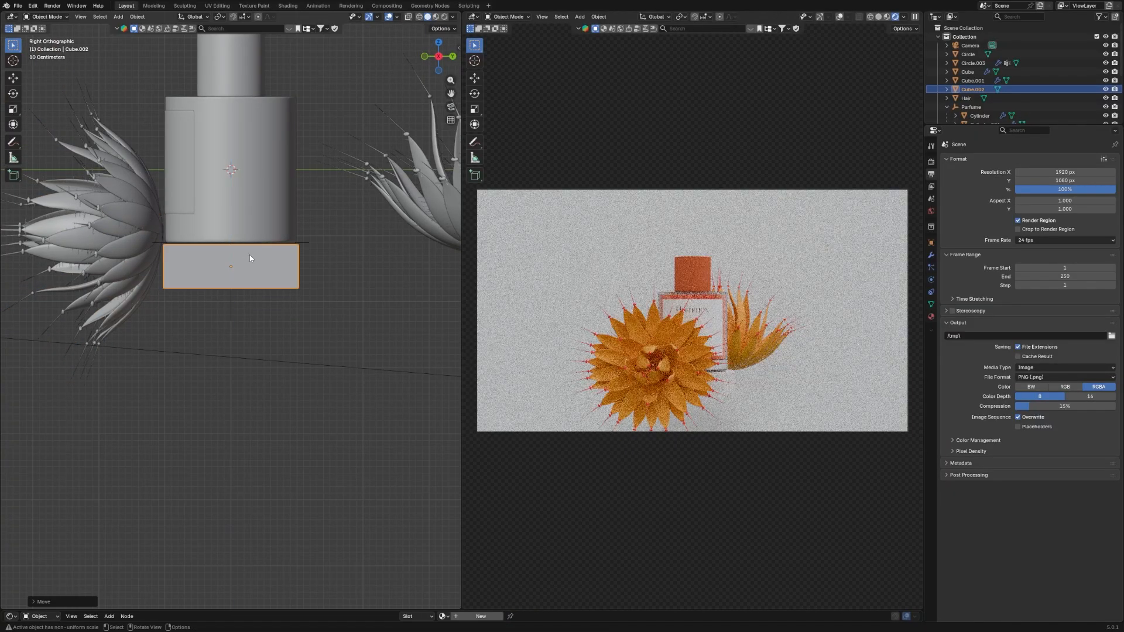
{"action": "key", "text": "g"}
{"action": "key", "text": "z"}
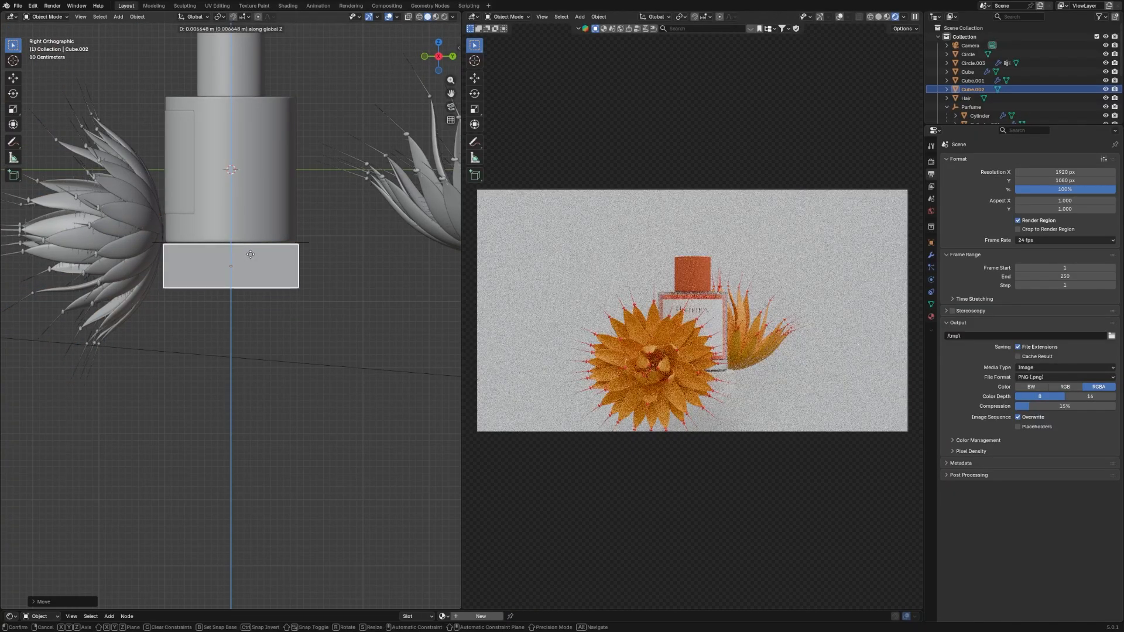
{"action": "left_click", "coordinate": [249, 257]}
{"action": "scroll", "coordinate": [307, 334], "scroll_direction": "up", "scroll_amount": 3}
{"action": "scroll", "coordinate": [307, 333], "scroll_direction": "down", "scroll_amount": 3}
{"action": "middle_click_drag", "start_coordinate": [326, 343], "coordinate": [339, 342]}
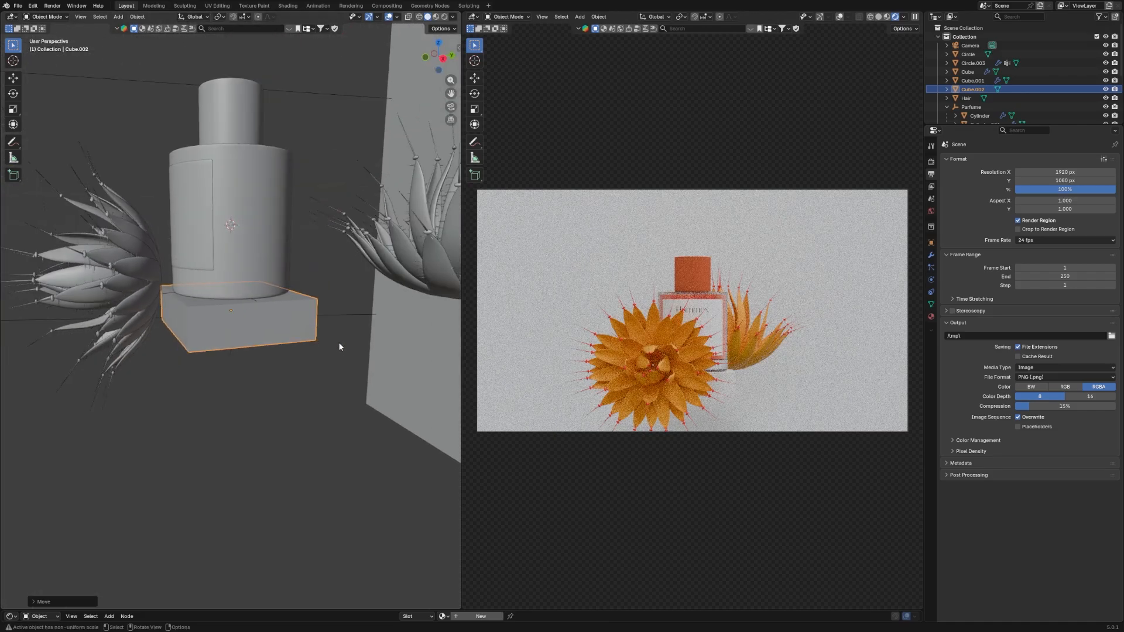
Add a series of evenly spaced vertical loop cuts across one horizontal direction of the slab in Edit Mode.
{"action": "scroll", "coordinate": [316, 343], "scroll_direction": "down", "scroll_amount": 2}
{"action": "scroll", "coordinate": [299, 346], "scroll_direction": "up", "scroll_amount": 2}
{"action": "scroll", "coordinate": [299, 345], "scroll_direction": "up", "scroll_amount": 4}
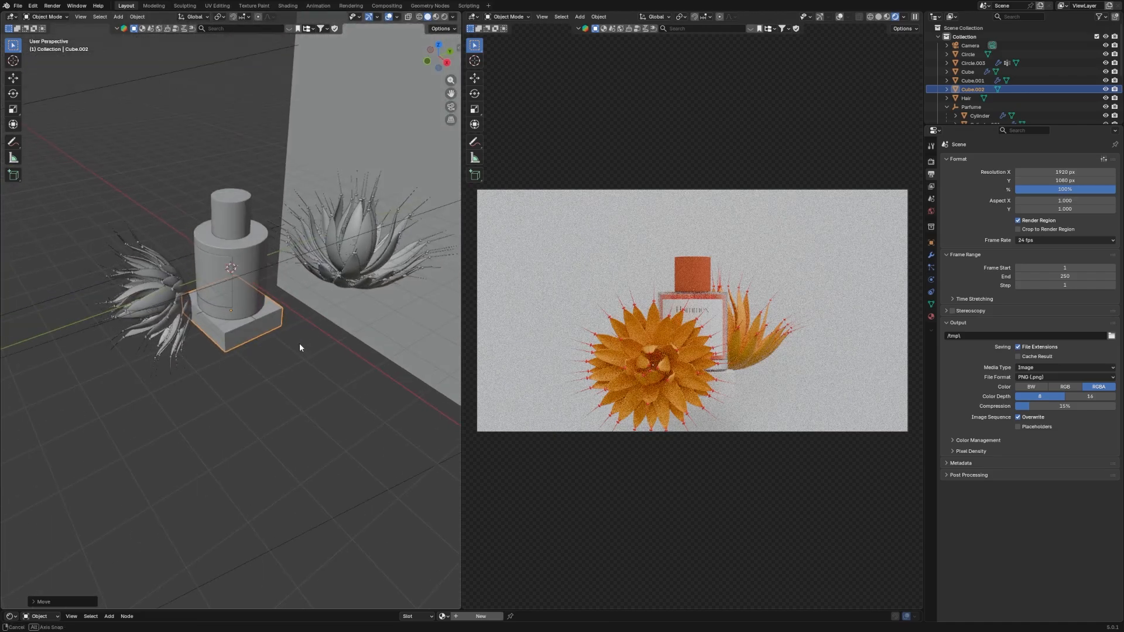
{"action": "key", "text": "Tab"}
{"action": "scroll", "coordinate": [346, 357], "scroll_direction": "up", "scroll_amount": 3}
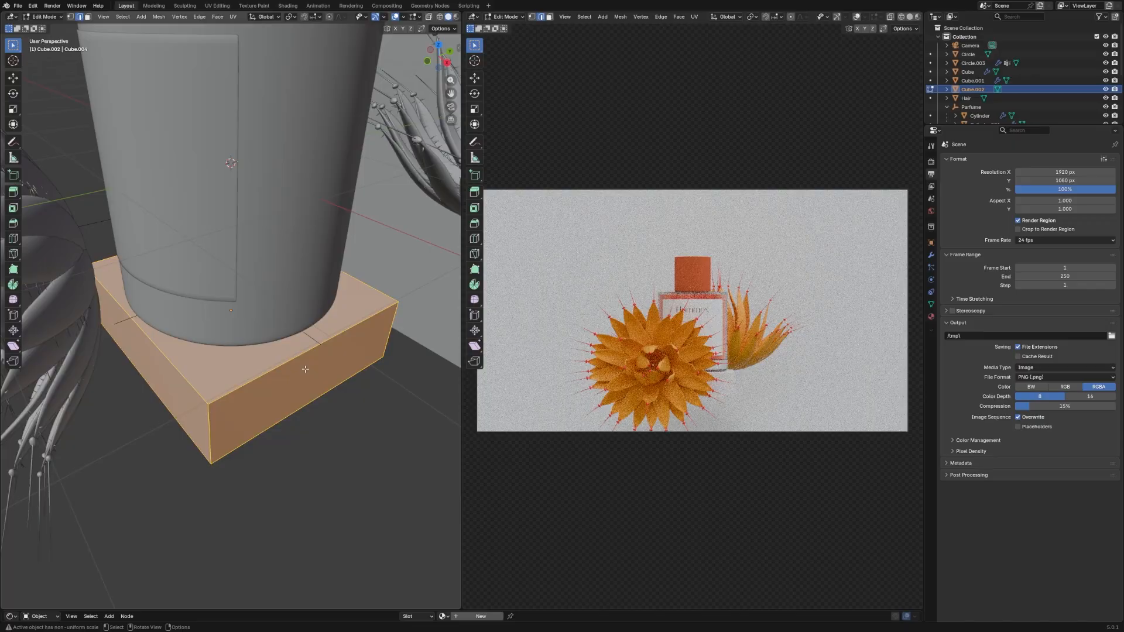
{"action": "key", "text": "alt+a"}
{"action": "key", "text": "ctrl+r"}
{"action": "left_click", "coordinate": [287, 352]}
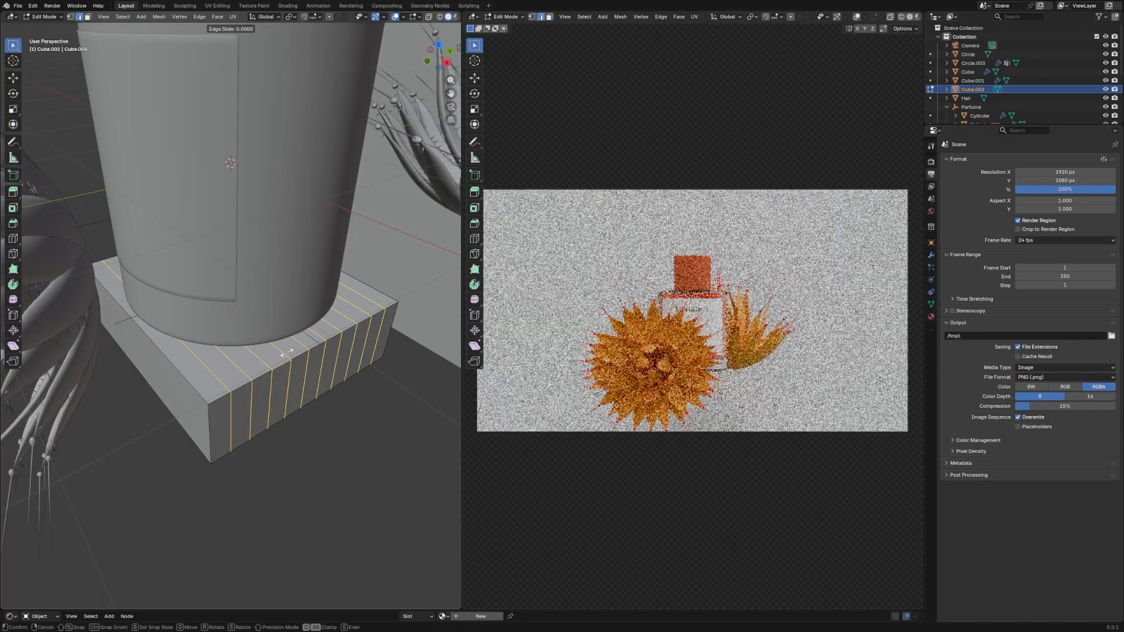
{"action": "right_click", "coordinate": [286, 352]}
{"action": "left_click", "coordinate": [151, 541]}
Add evenly spaced loop cuts across the slab's other horizontal direction and through its height, and return to Object Mode.
{"action": "key", "text": "ctrl+r"}
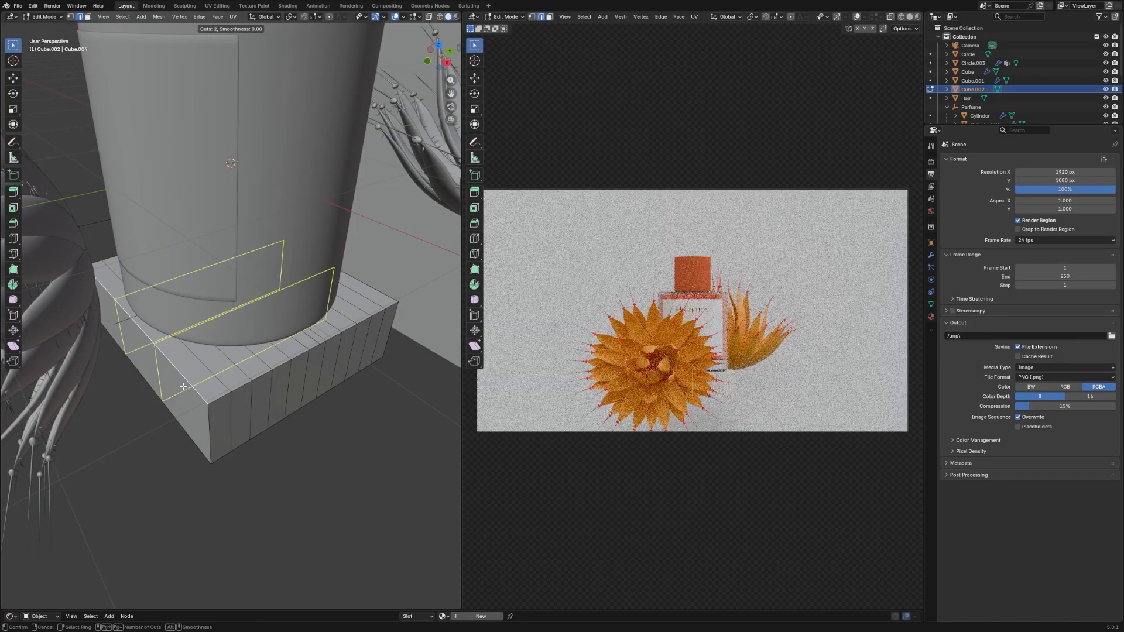
{"action": "scroll", "coordinate": [183, 386], "scroll_direction": "up", "scroll_amount": 9}
{"action": "left_click", "coordinate": [183, 386]}
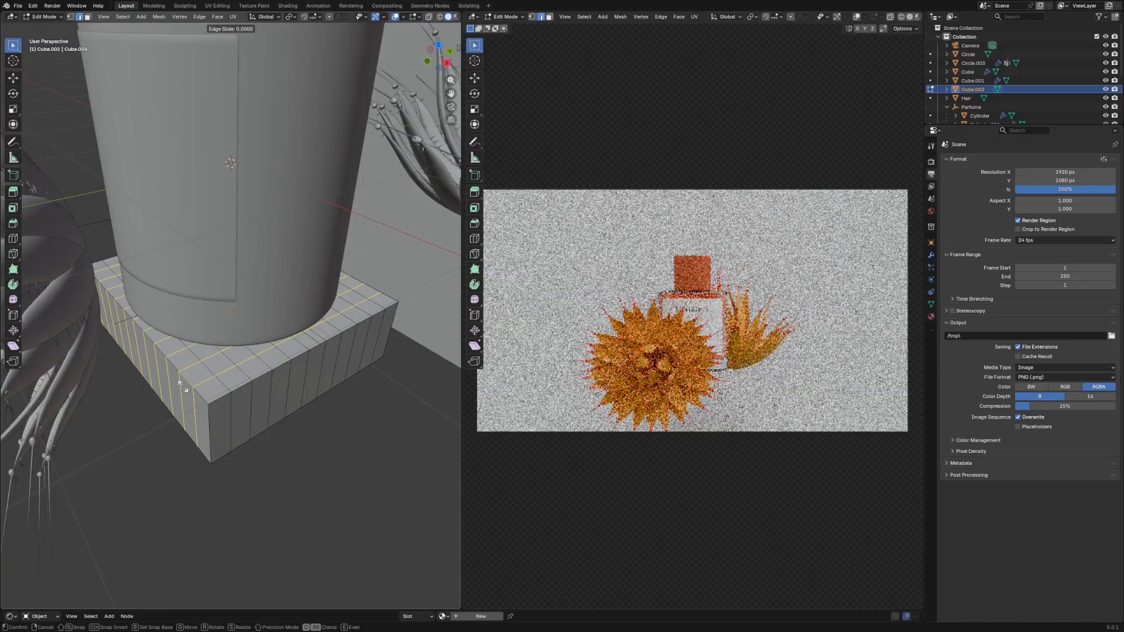
{"action": "right_click", "coordinate": [214, 432]}
{"action": "key", "text": "ctrl+r"}
{"action": "scroll", "coordinate": [220, 442], "scroll_direction": "down", "scroll_amount": 8}
{"action": "left_click", "coordinate": [220, 442]}
{"action": "right_click", "coordinate": [219, 442]}
{"action": "key", "text": "Tab"}
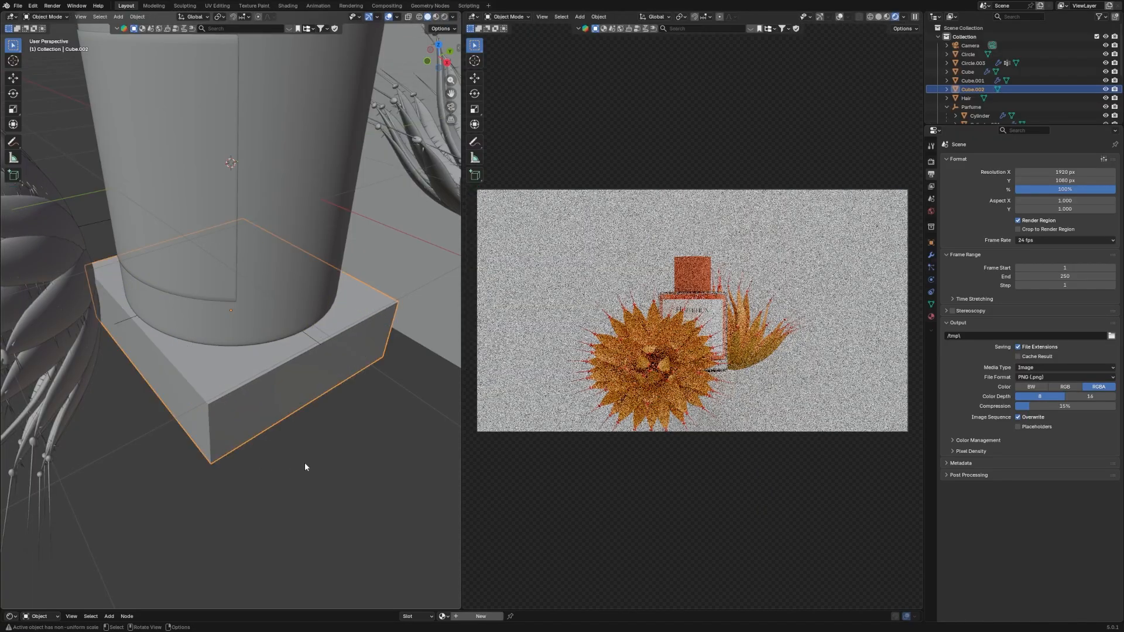
Search the online material library for rock and apply a grey layered rock material to the slab.
{"action": "key", "text": "KP_3"}
{"action": "left_click", "coordinate": [342, 355]}
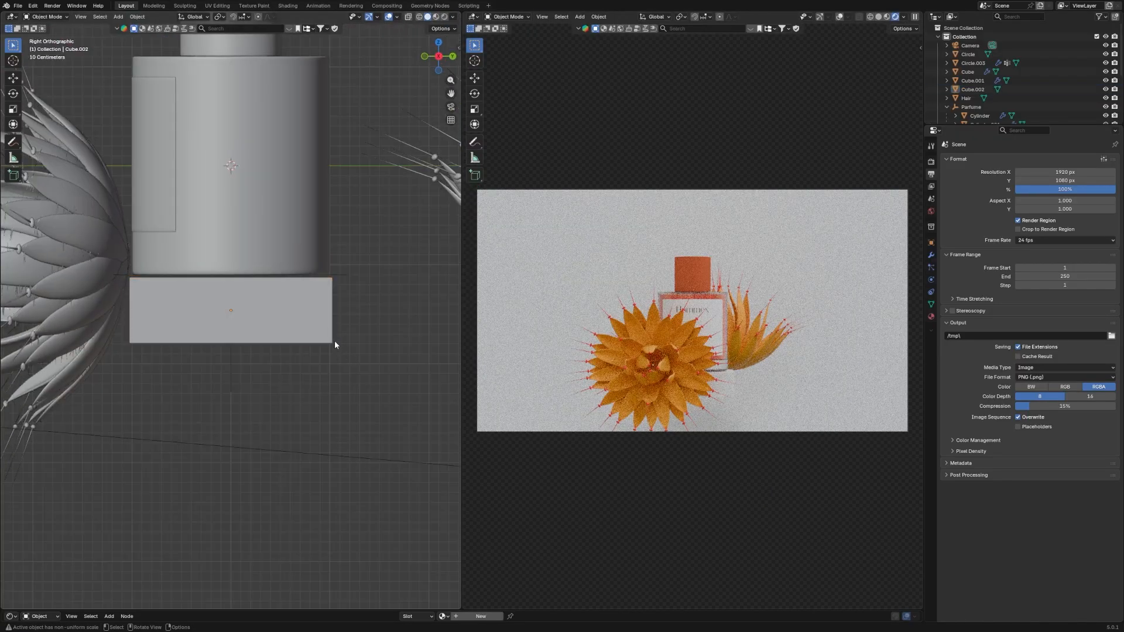
{"action": "middle_click_drag", "start_coordinate": [342, 322], "coordinate": [349, 327]}
{"action": "left_click", "coordinate": [349, 327]}
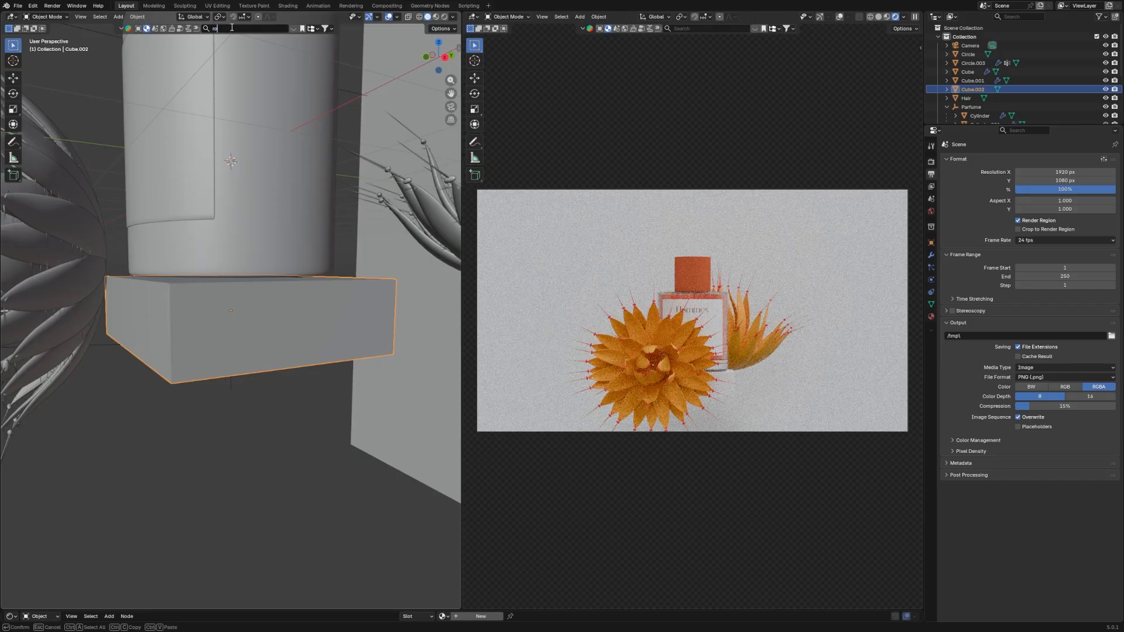
{"action": "key", "text": "Return"}
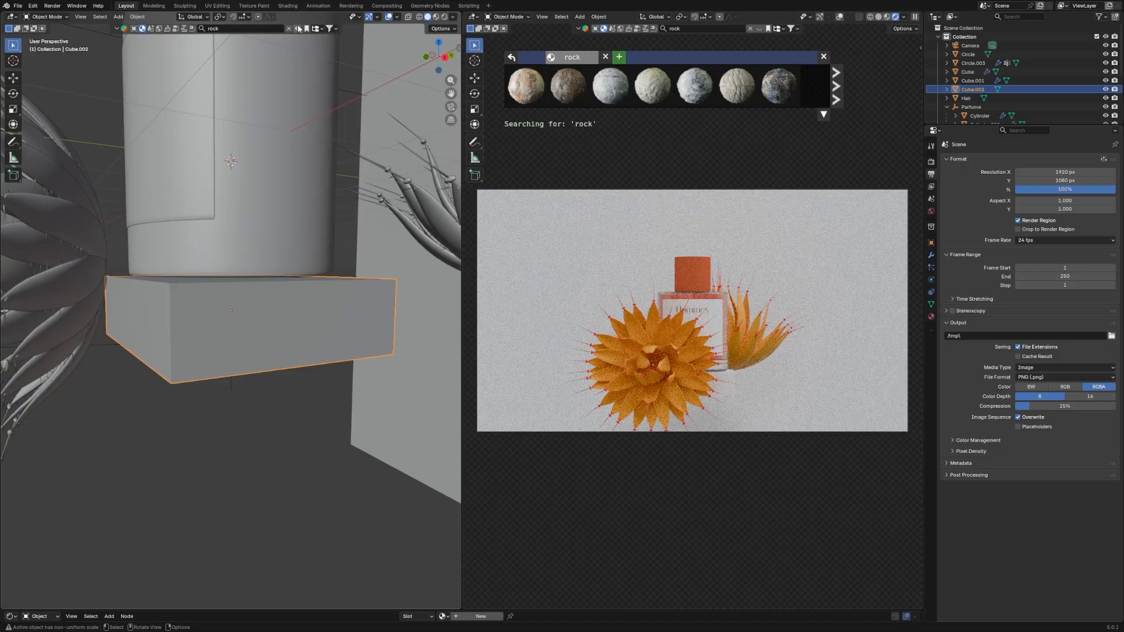
{"action": "mouse_move", "coordinate": [265, 86]}
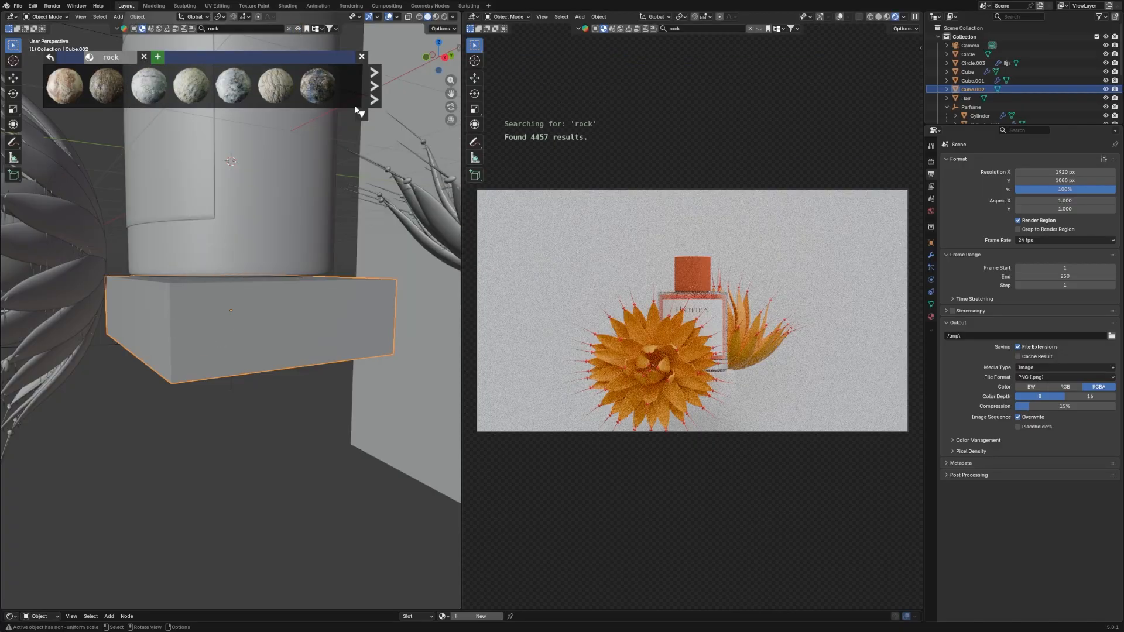
{"action": "left_click", "coordinate": [372, 100]}
{"action": "mouse_move", "coordinate": [144, 105]}
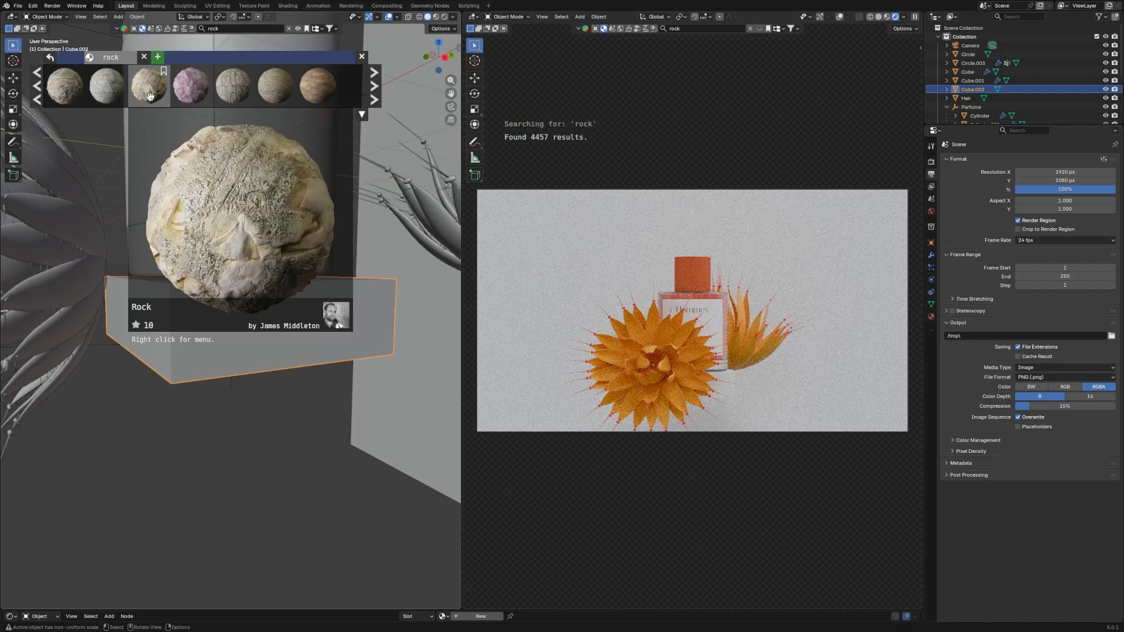
{"action": "mouse_move", "coordinate": [105, 98]}
{"action": "left_click_drag", "start_coordinate": [104, 98], "coordinate": [252, 293]}
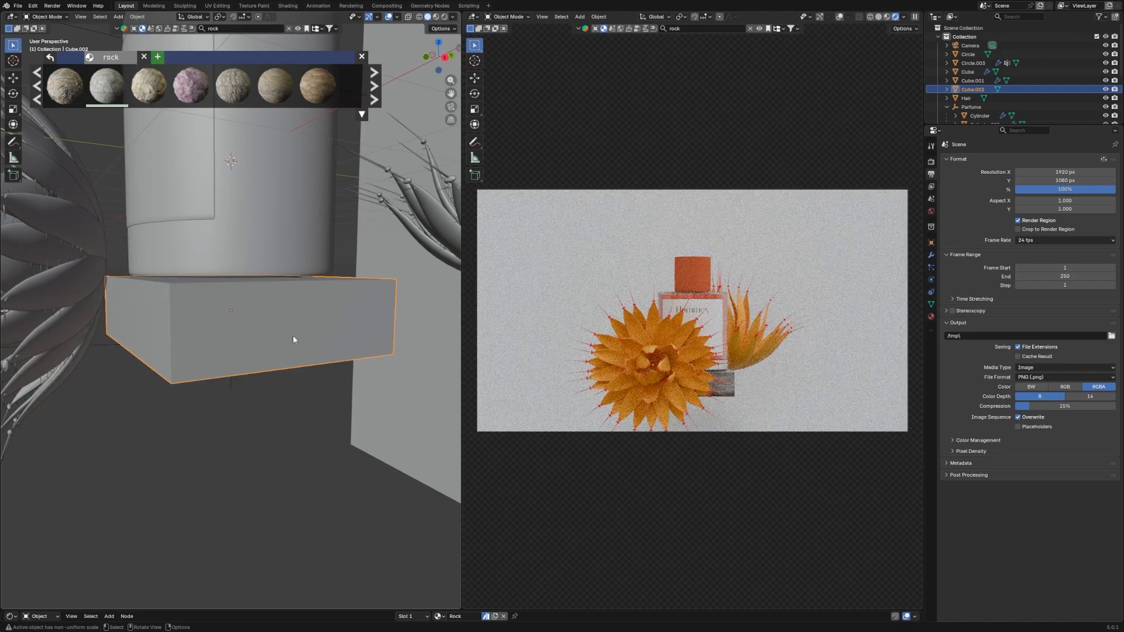
Add a Subdivision Surface modifier with a viewport level of 2 to the slab to round its edges.
{"action": "key", "text": "KP_Decimal"}
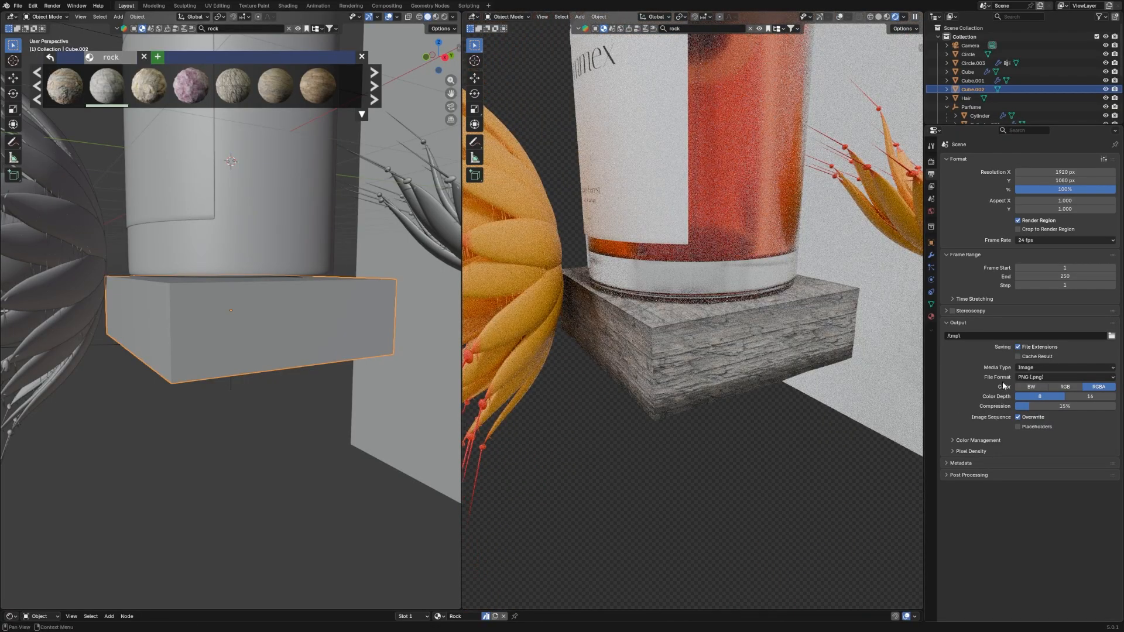
{"action": "left_click", "coordinate": [931, 256]}
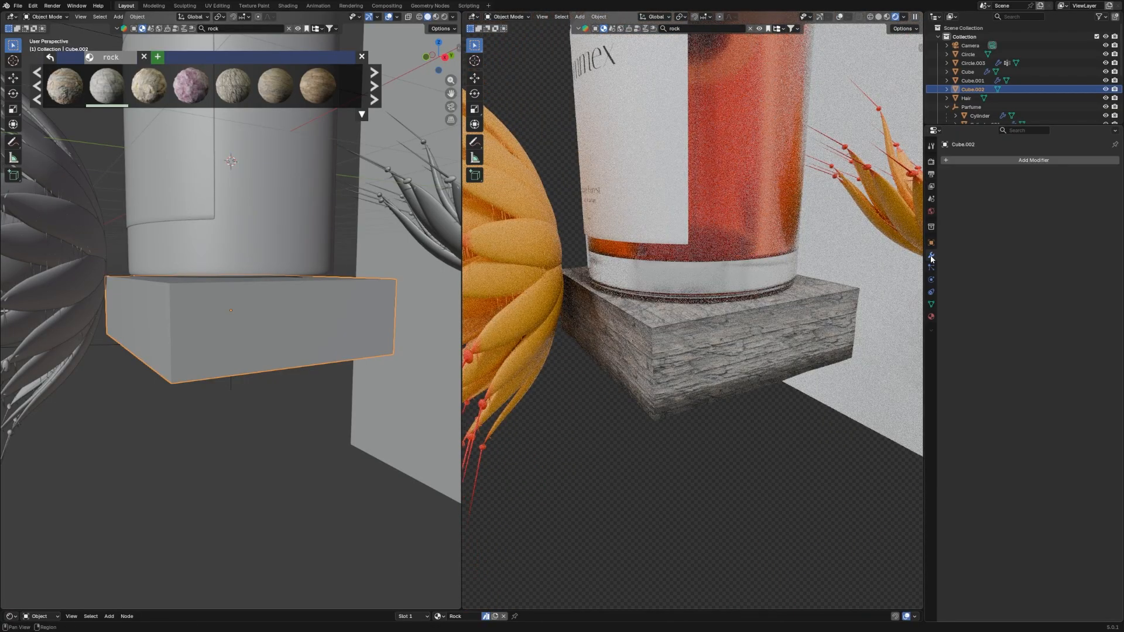
{"action": "left_click", "coordinate": [1026, 161]}
{"action": "left_click", "coordinate": [1000, 178]}
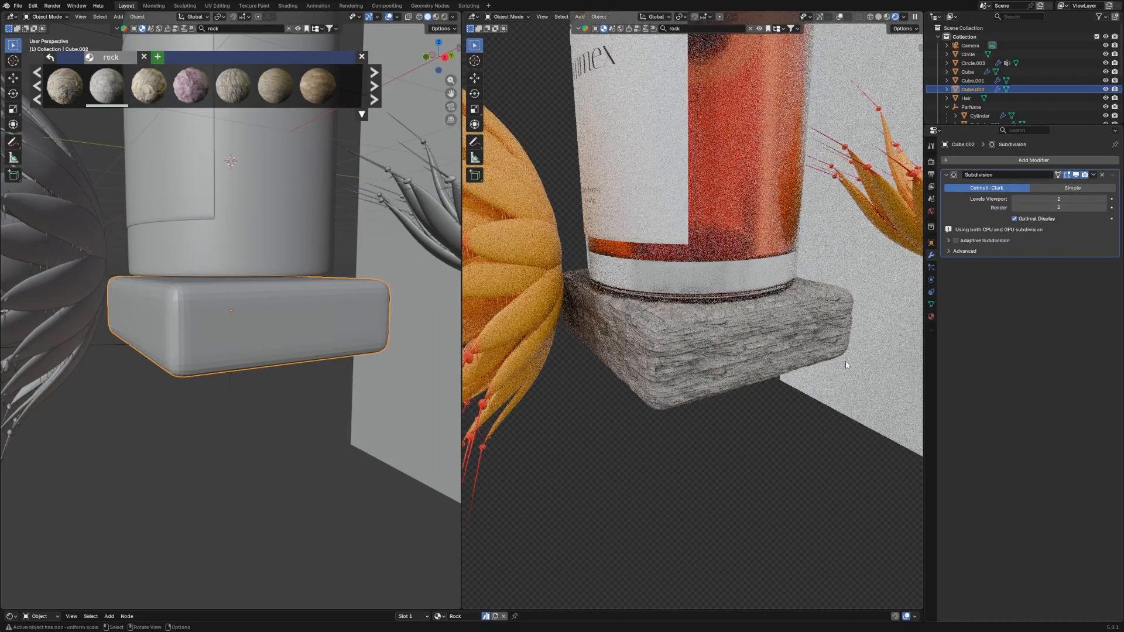
Shade the subdivided slab auto smooth, with the rendered view turned to the side.
{"action": "key", "text": "grave"}
{"action": "left_click", "coordinate": [812, 376]}
{"action": "left_click", "coordinate": [807, 394]}
{"action": "left_click", "coordinate": [747, 336]}
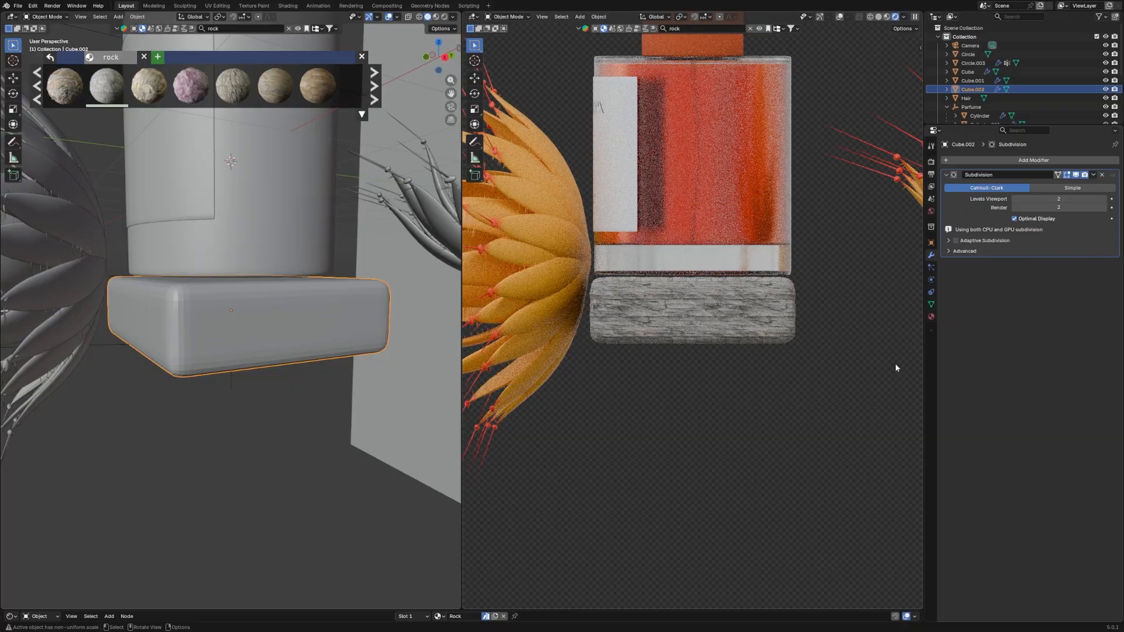
{"action": "right_click", "coordinate": [267, 381]}
{"action": "left_click", "coordinate": [261, 387]}
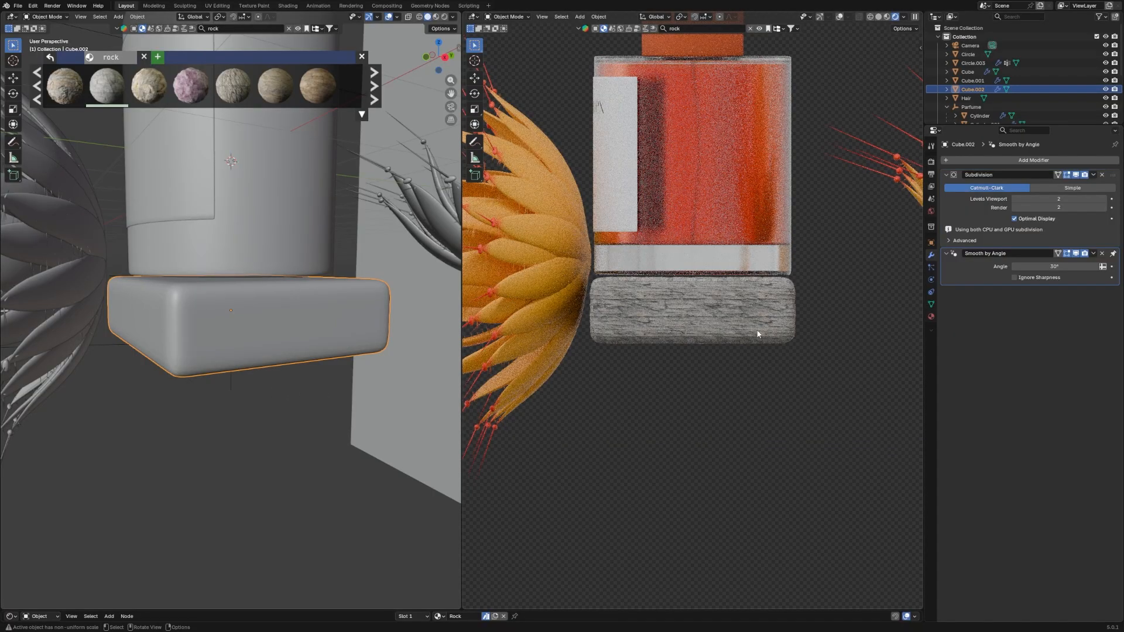
Thicken the slab's mesh by scaling it along Z in Edit Mode, and return to Object Mode.
{"action": "key", "text": "Tab"}
{"action": "key", "text": "s"}
{"action": "key", "text": "z"}
{"action": "left_click", "coordinate": [790, 322]}
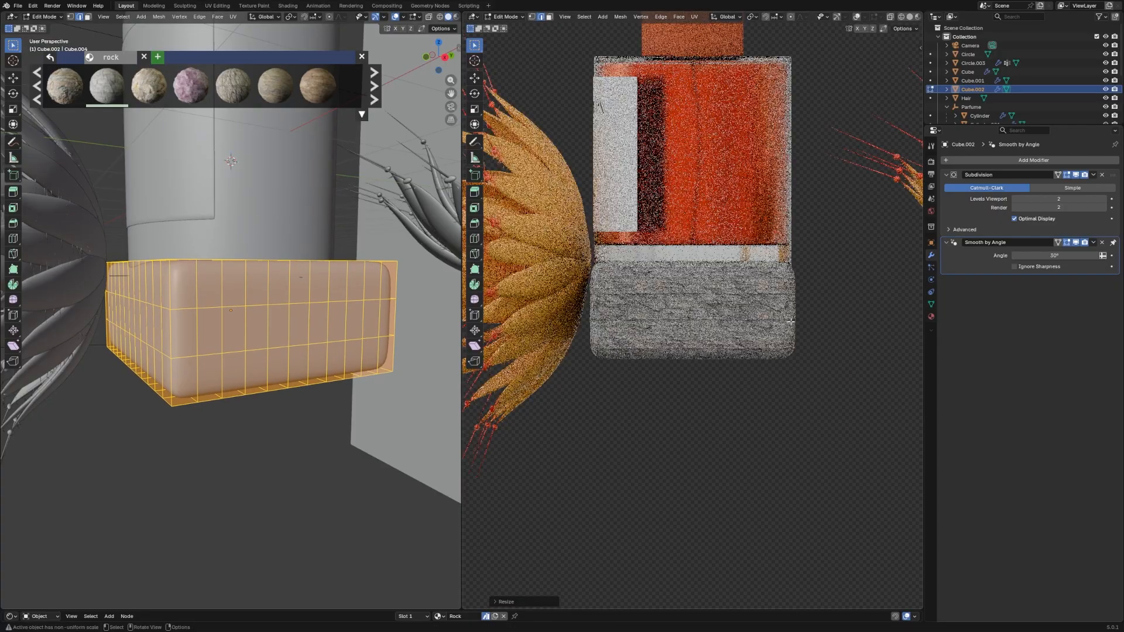
{"action": "key", "text": "Tab"}
Lower the thickened slab along Z until its top sits just under the bottle's base, and return to the camera view.
{"action": "scroll", "coordinate": [779, 317], "scroll_direction": "up", "scroll_amount": 1}
{"action": "key", "text": "g"}
{"action": "key", "text": "z"}
{"action": "left_click", "coordinate": [732, 392]}
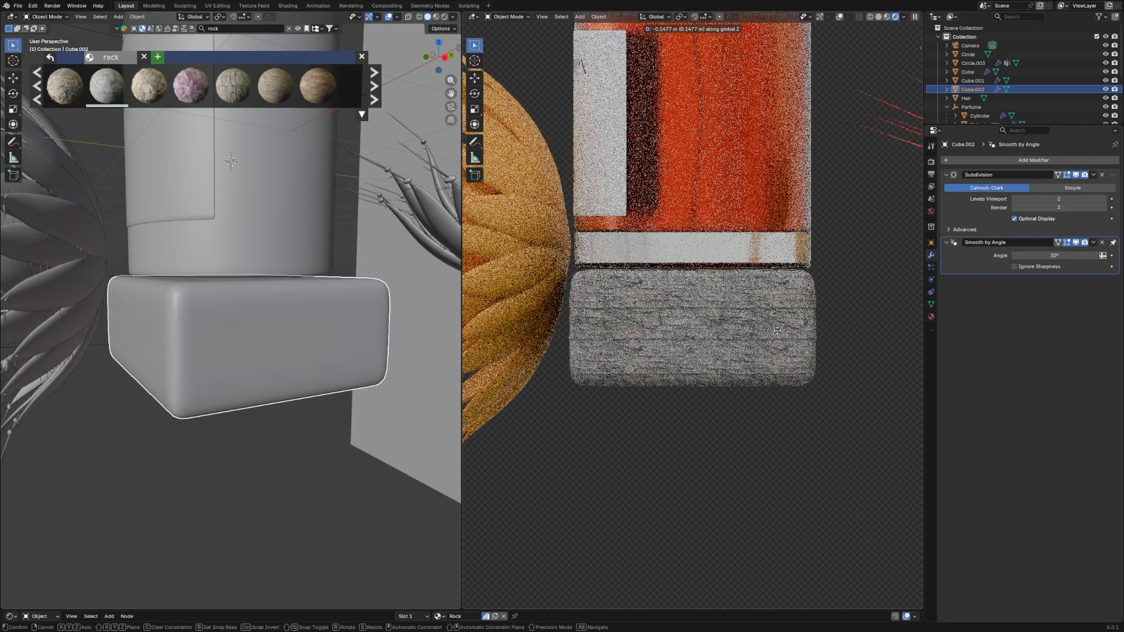
{"action": "key", "text": "KP_0"}
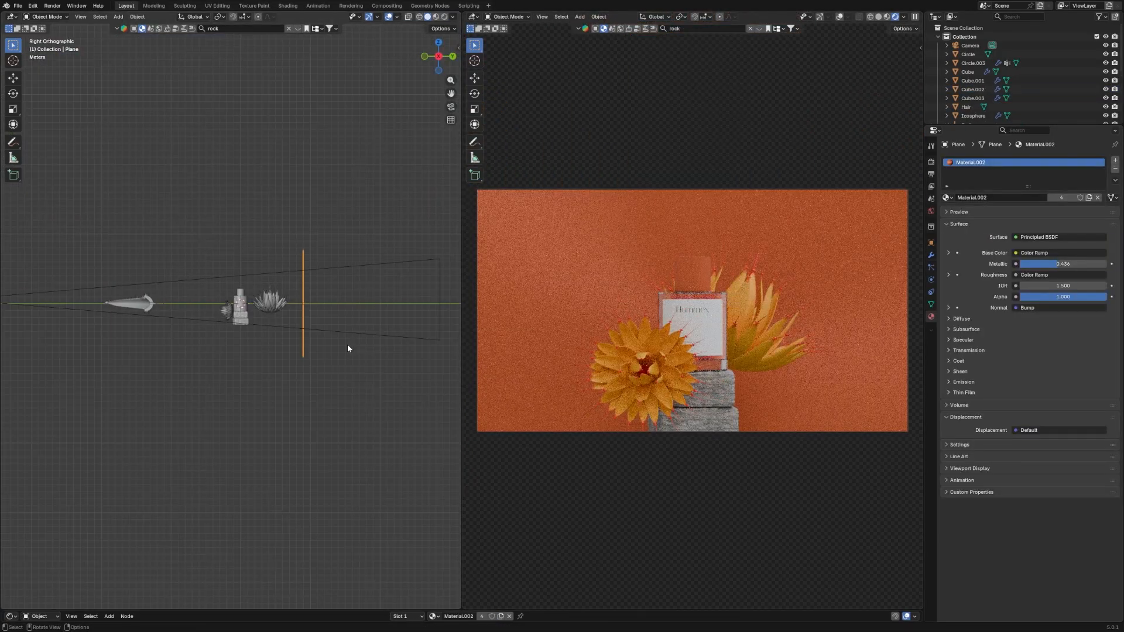
Move the orange backdrop plane along Y, much farther behind the bottle and flowers.
{"action": "key", "text": "g"}
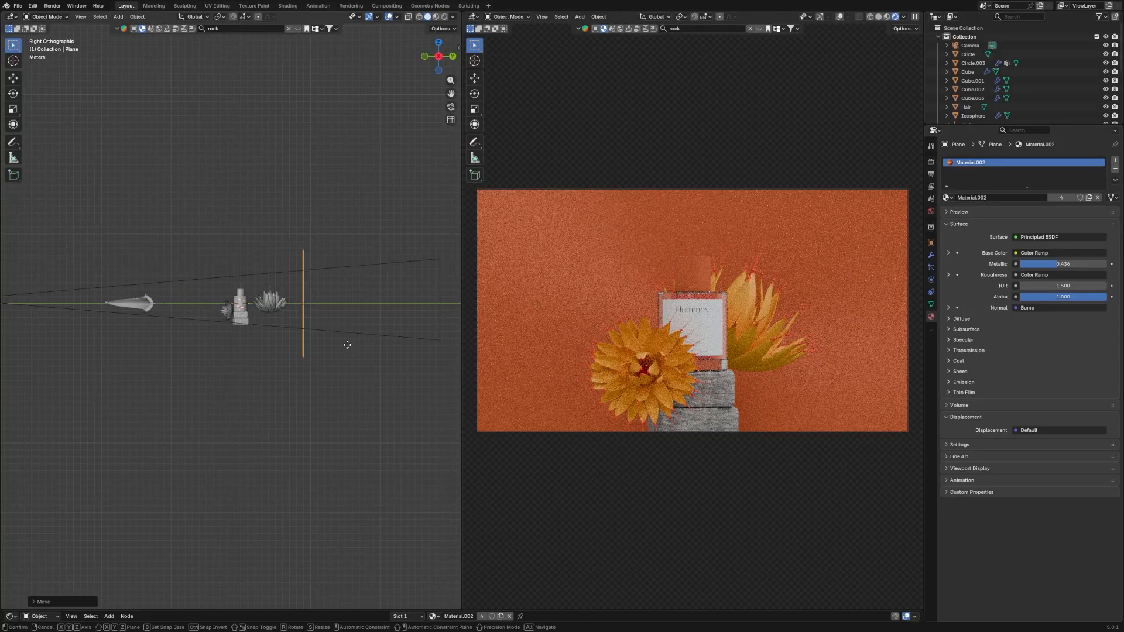
{"action": "key", "text": "y"}
{"action": "left_click", "coordinate": [160, 351]}
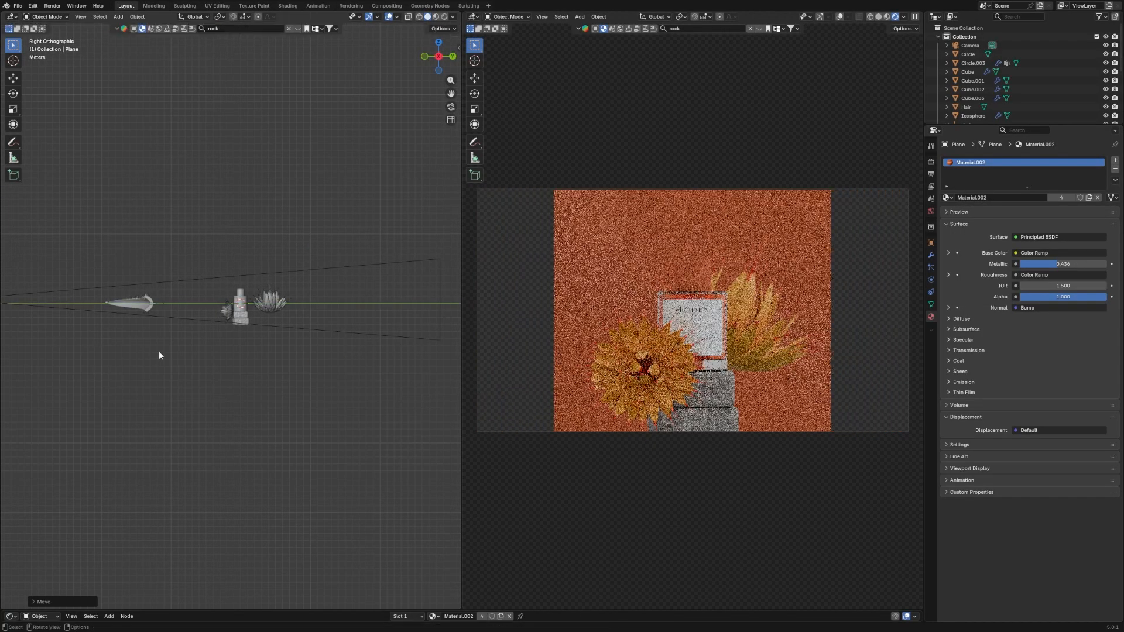
Widen the backdrop plane along X in front view until it fills the full width of the camera frame.
{"action": "key", "text": "KP_1"}
{"action": "key", "text": "s"}
{"action": "key", "text": "x"}
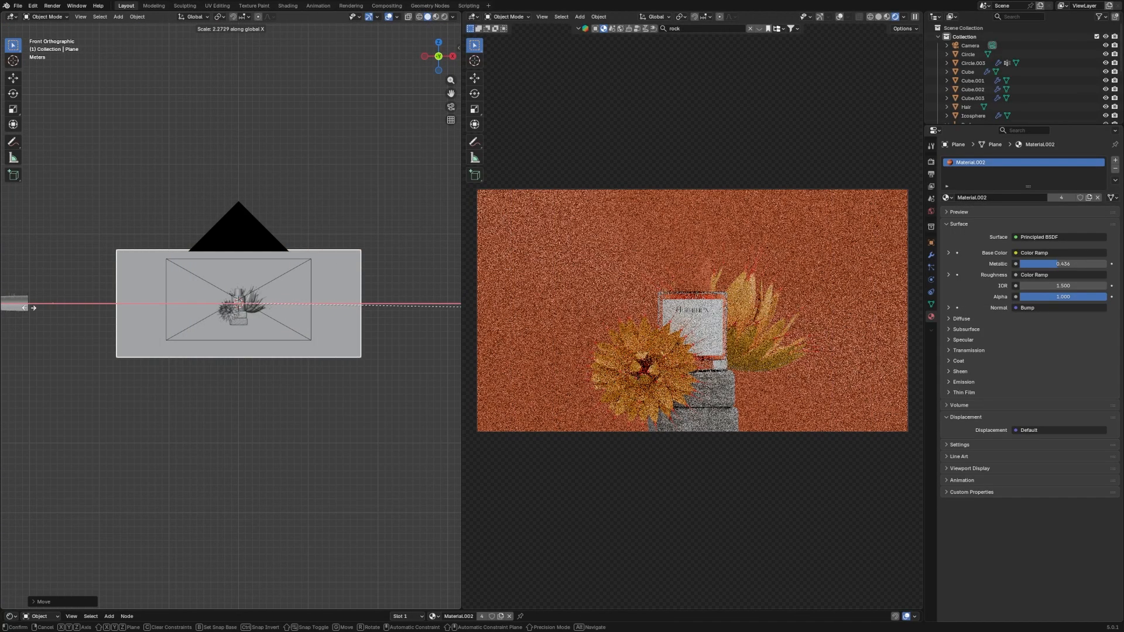
{"action": "left_click", "coordinate": [448, 305]}
{"action": "key", "text": "s"}
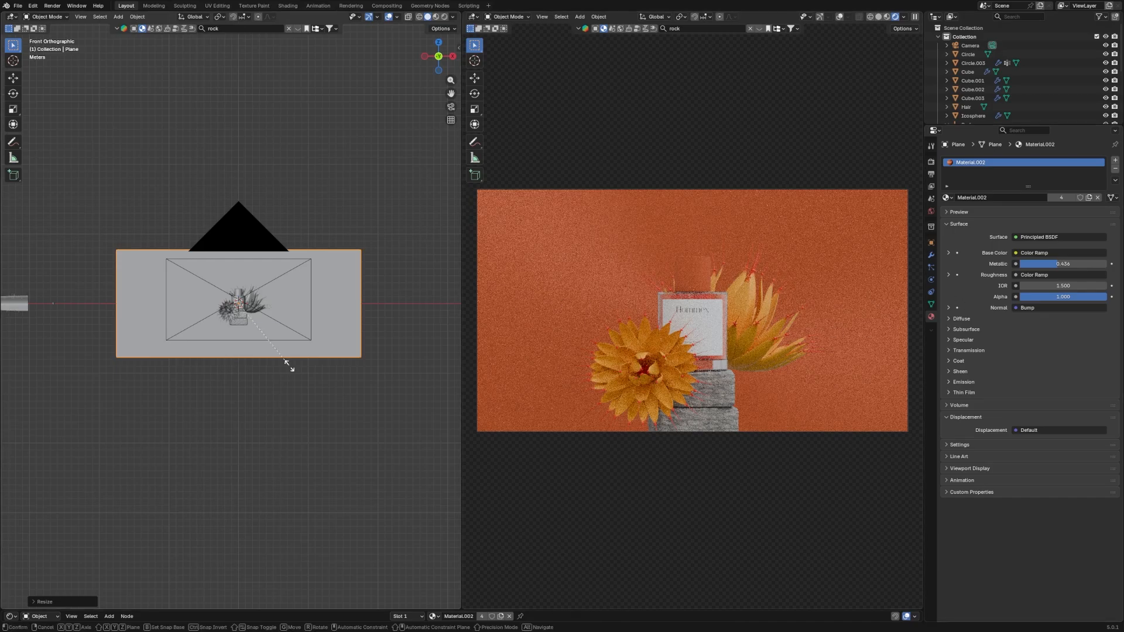
{"action": "key", "text": "x"}
{"action": "left_click", "coordinate": [425, 381]}
Set the World background strength to 0 to switch off the environment lighting.
{"action": "left_click", "coordinate": [931, 211]}
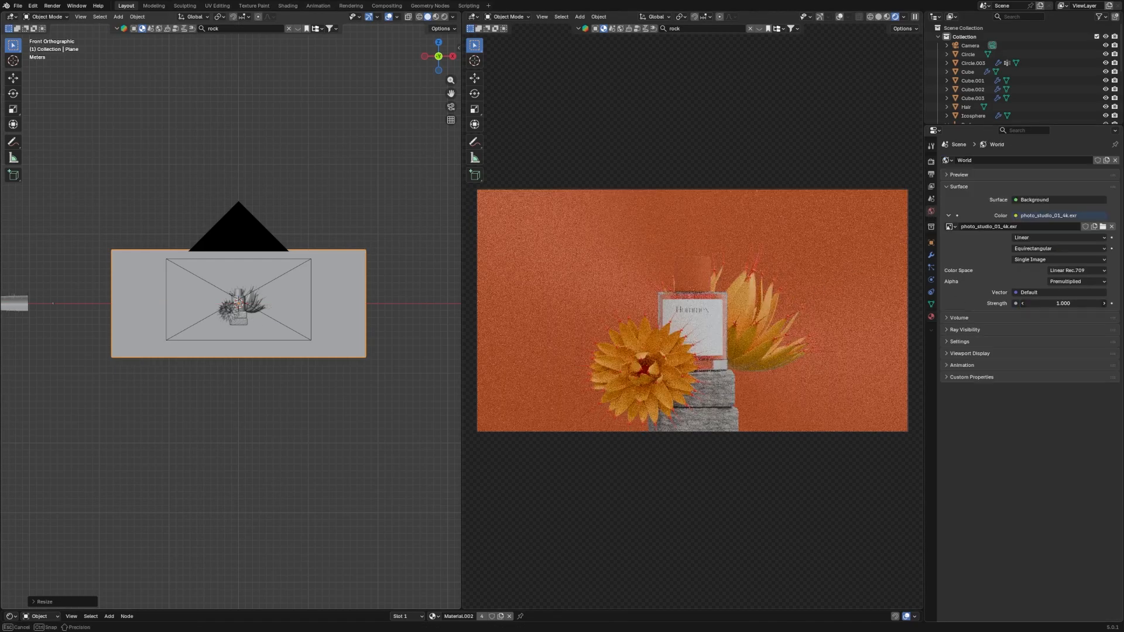
{"action": "left_click", "coordinate": [1068, 305]}
{"action": "type", "text": "0"}
{"action": "key", "text": "Return"}
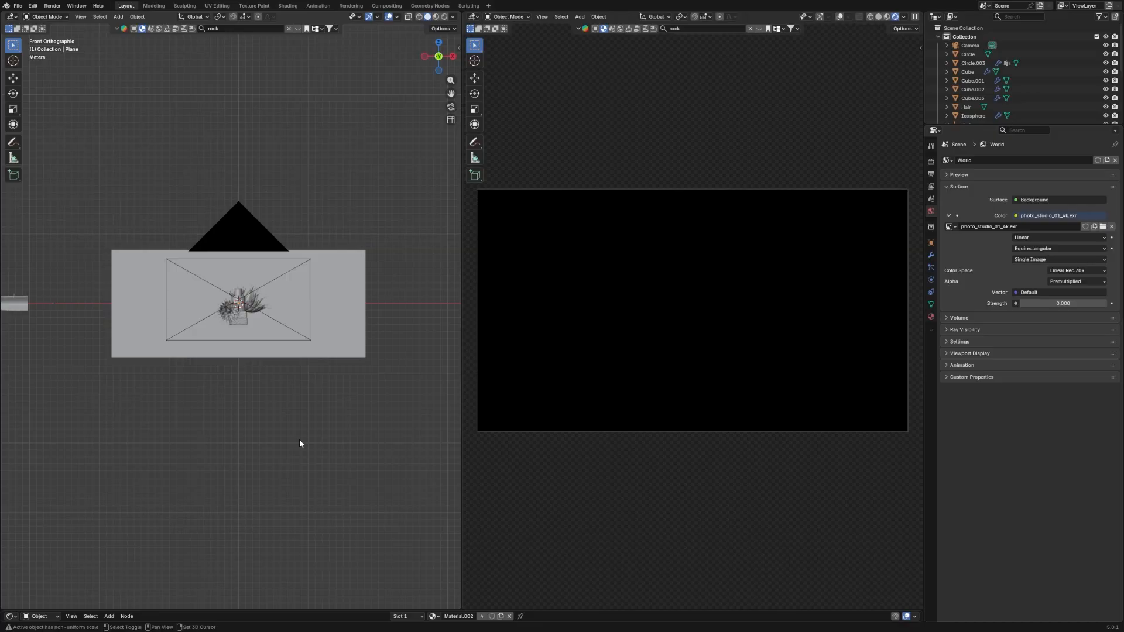
Add an area light to the scene and scale it up.
{"action": "key", "text": "shift+a"}
{"action": "mouse_move", "coordinate": [271, 555]}
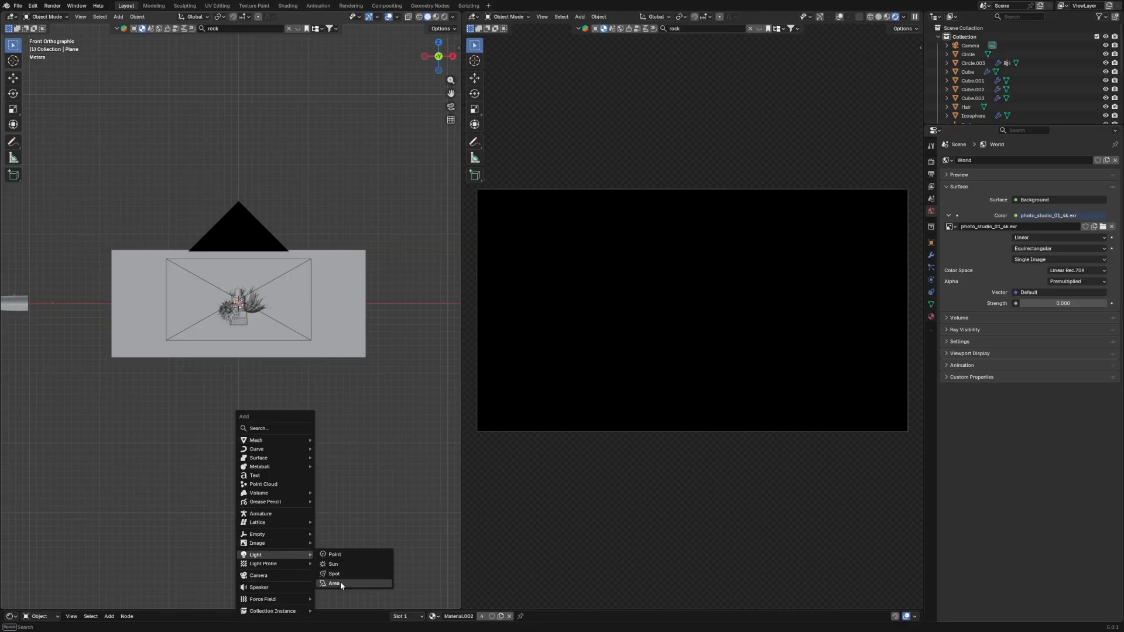
{"action": "left_click", "coordinate": [339, 583]}
{"action": "key", "text": "s"}
{"action": "left_click", "coordinate": [269, 533]}
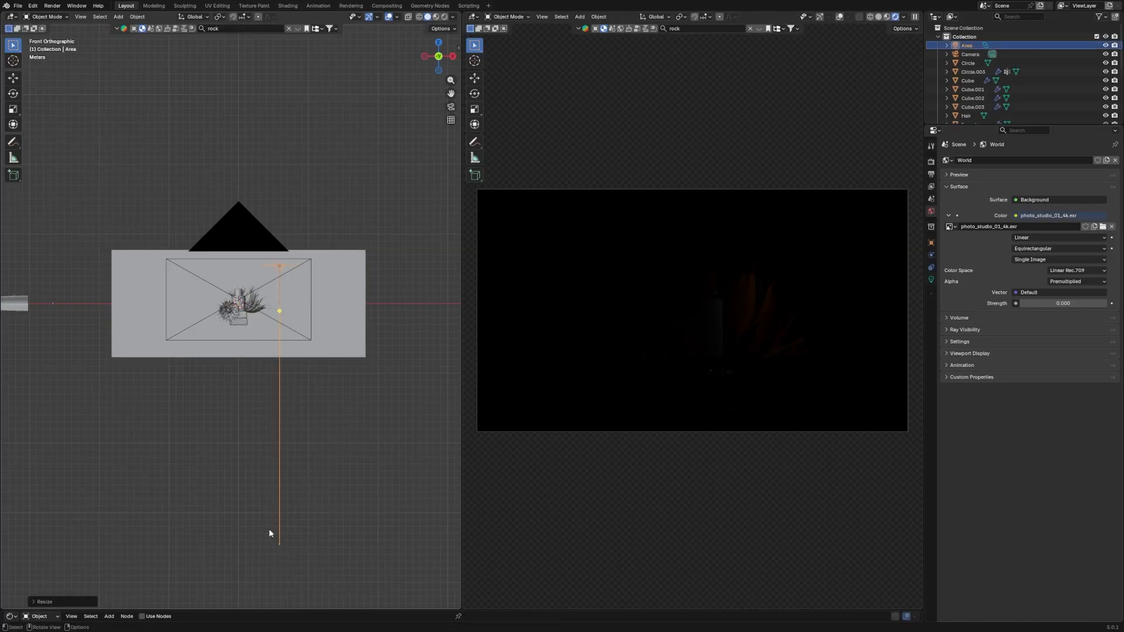
Set the area light's power to 10000.
{"action": "left_click", "coordinate": [931, 279]}
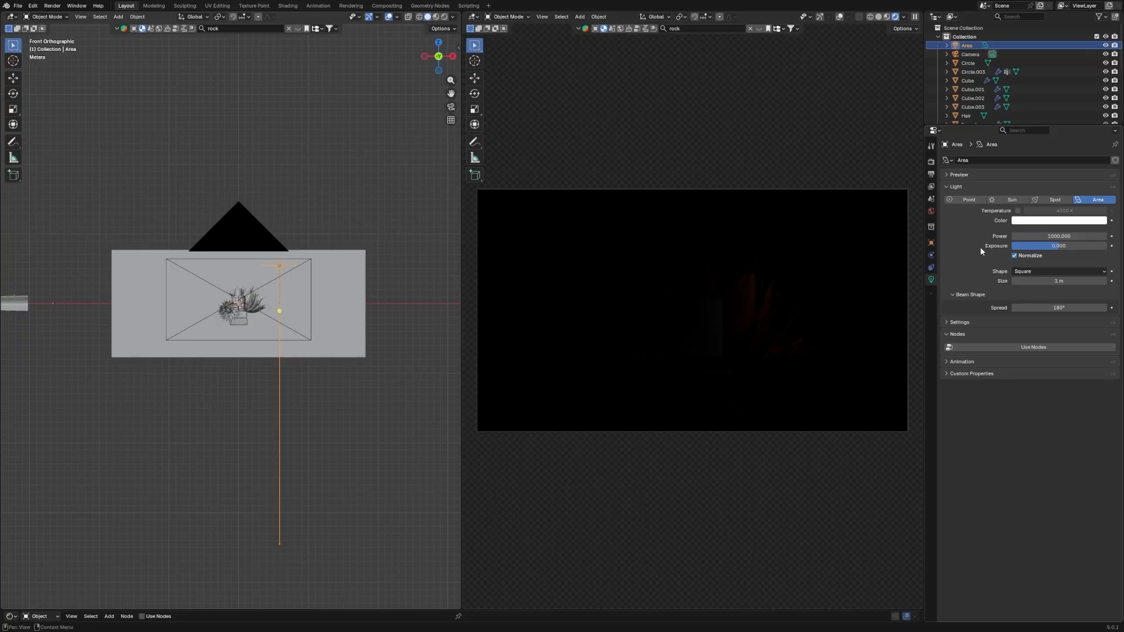
{"action": "left_click", "coordinate": [1048, 236]}
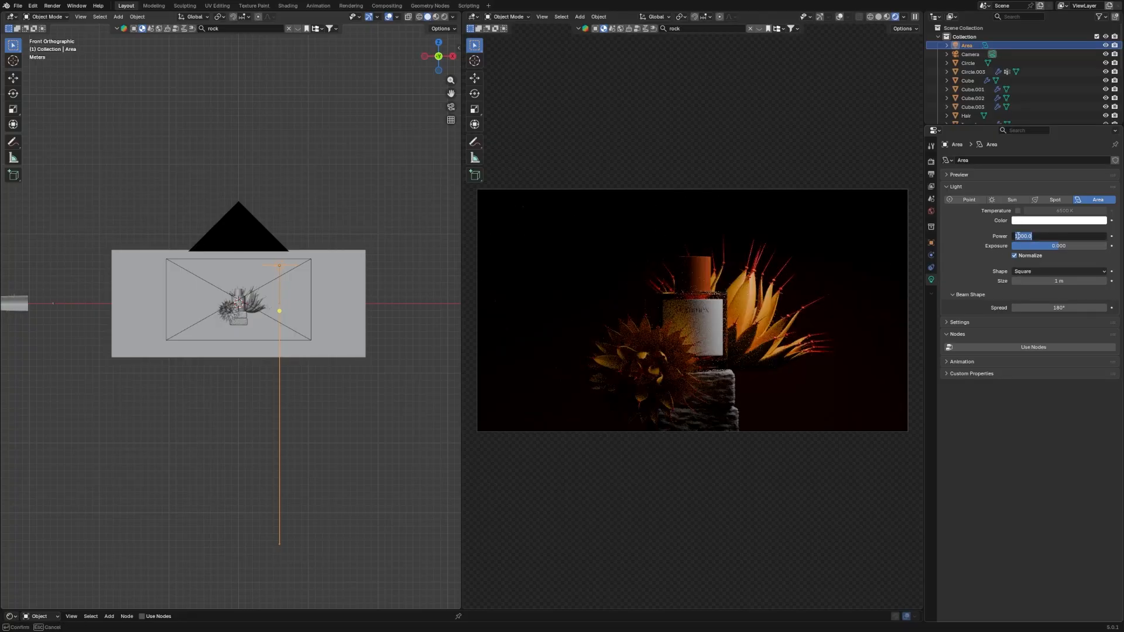
{"action": "key", "text": "Return"}
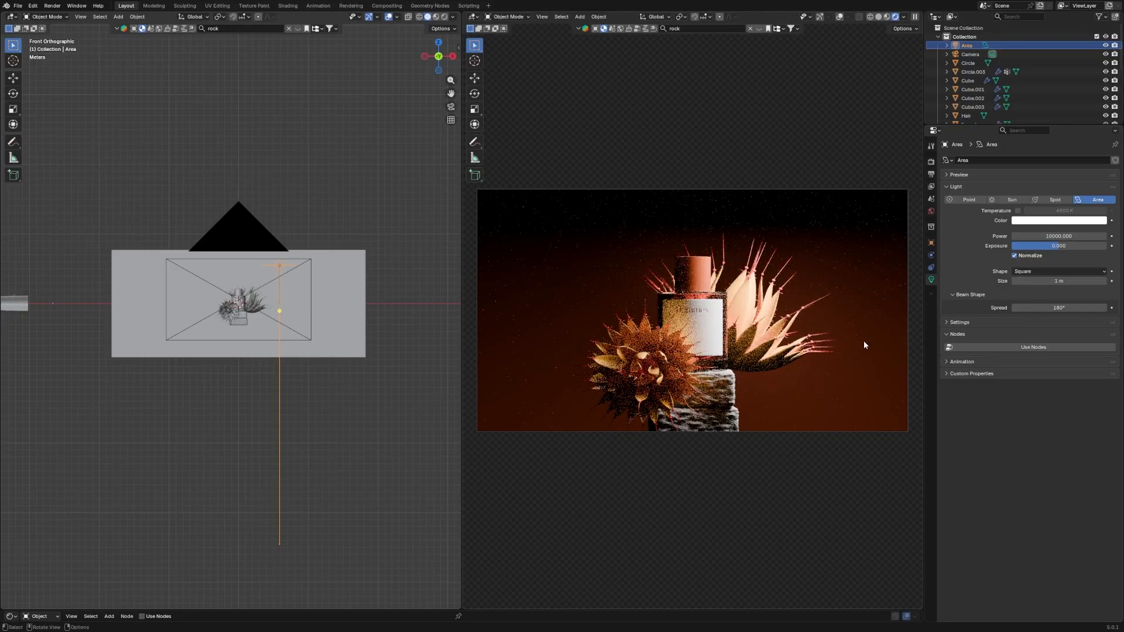
Move the area light higher and farther to the right of the bottle, and scale it up to a large panel.
{"action": "key", "text": "g"}
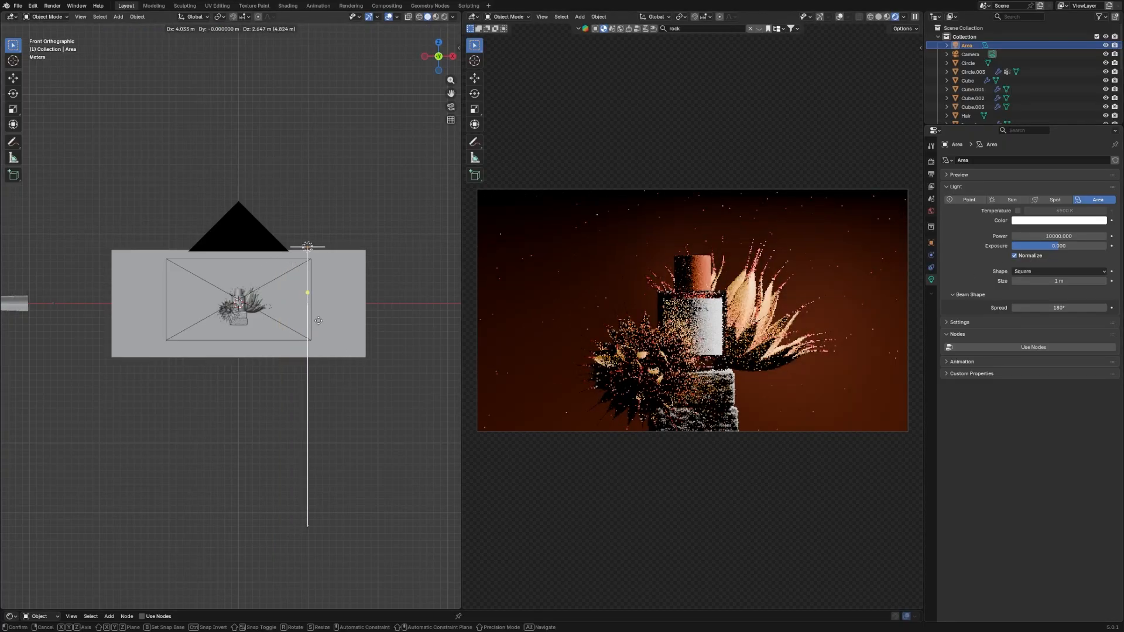
{"action": "left_click", "coordinate": [335, 312]}
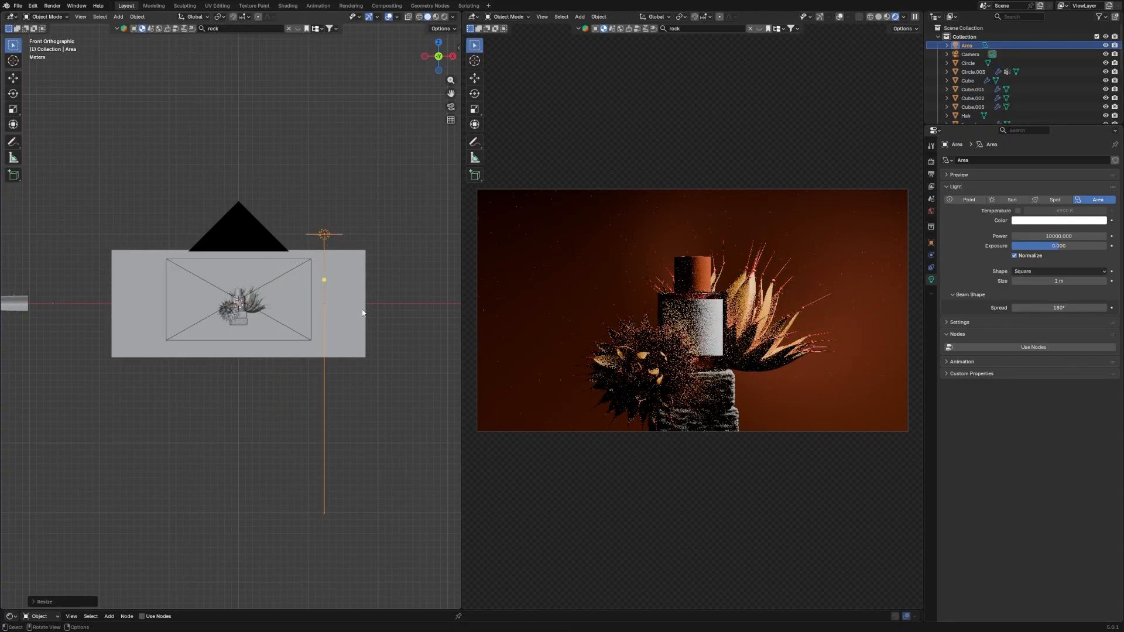
{"action": "key", "text": "s"}
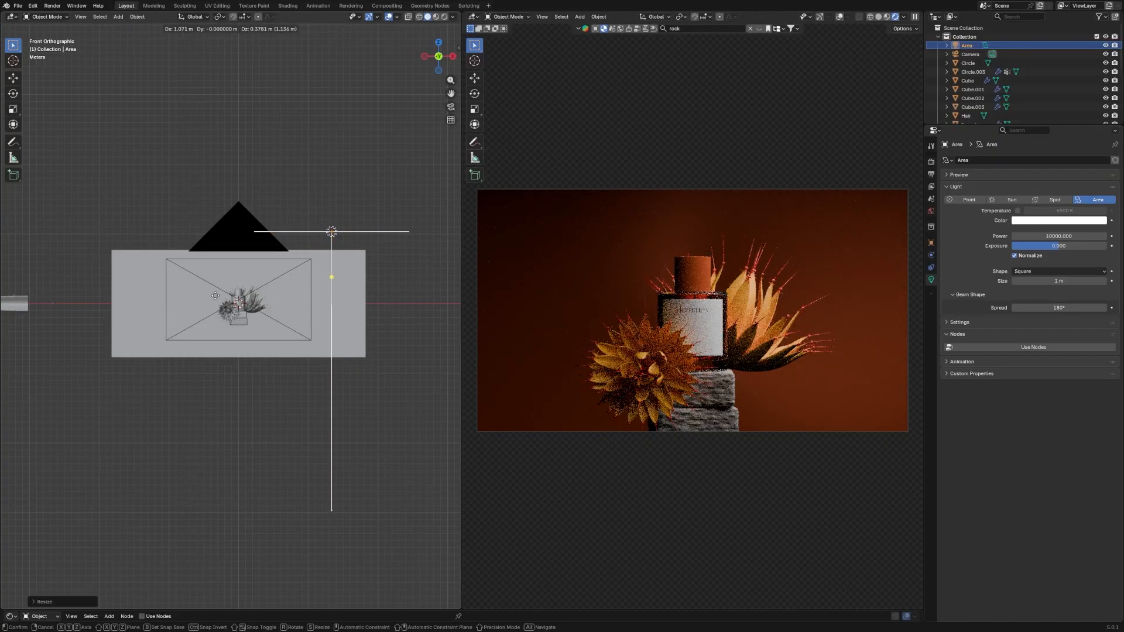
{"action": "key", "text": "Escape"}
Duplicate the area light along X to the bottle's opposite side and bring the copy toward the camera in top view.
{"action": "key", "text": "shift+d"}
{"action": "key", "text": "x"}
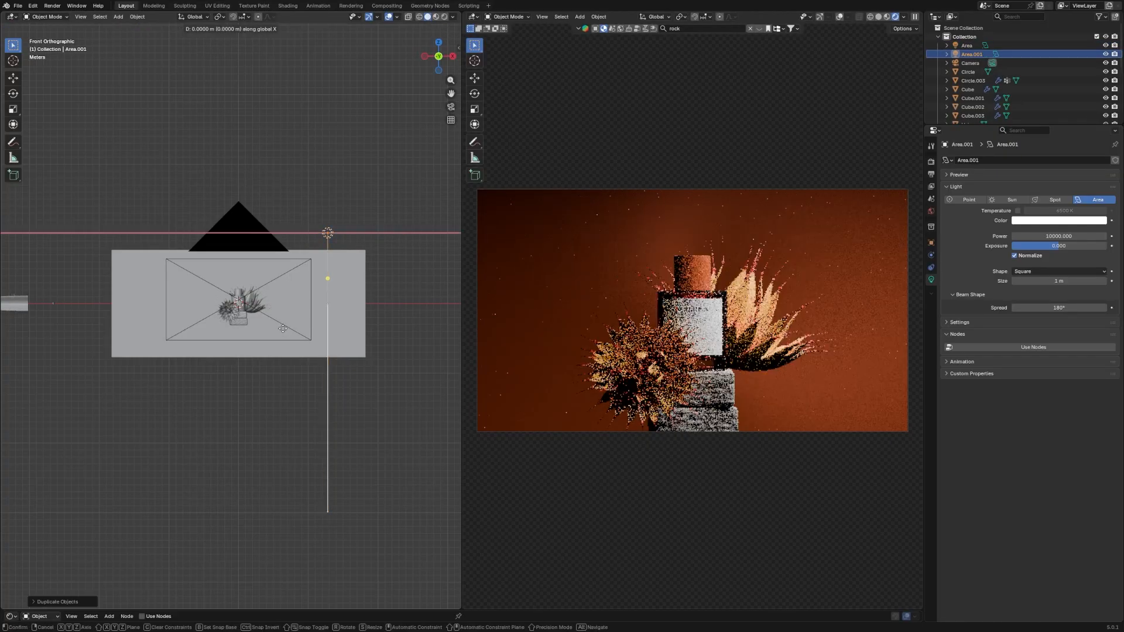
{"action": "left_click", "coordinate": [173, 259]}
{"action": "key", "text": "KP_7"}
{"action": "key", "text": "g"}
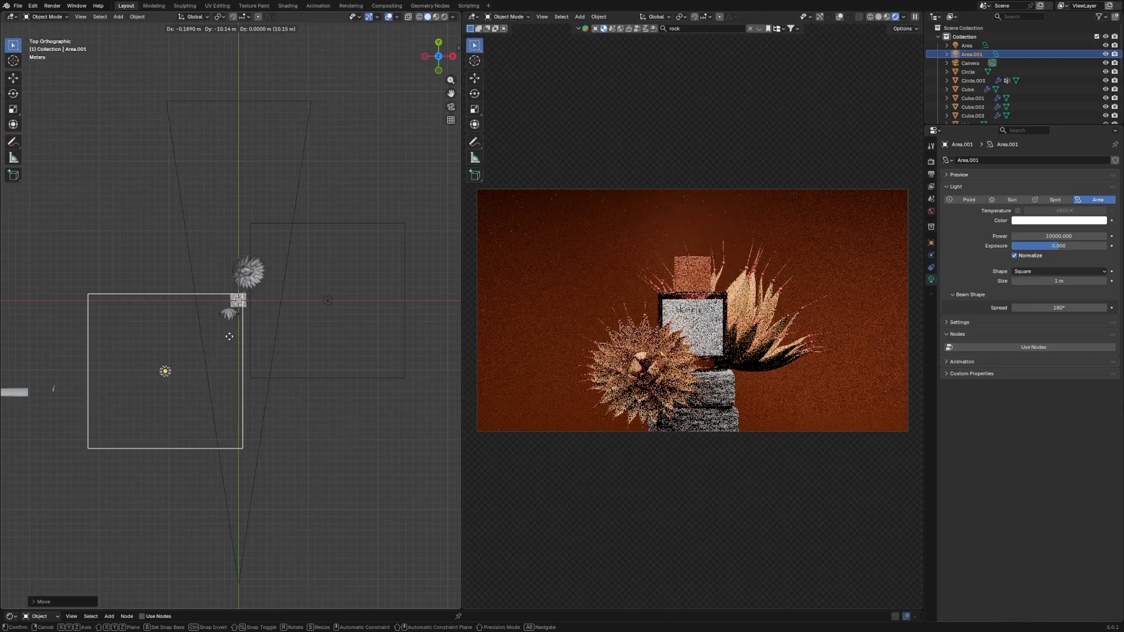
{"action": "left_click", "coordinate": [234, 356]}
Add a spot light to the scene near the bottle.
{"action": "middle_click_drag", "start_coordinate": [281, 407], "coordinate": [296, 311]}
{"action": "key", "text": "grave"}
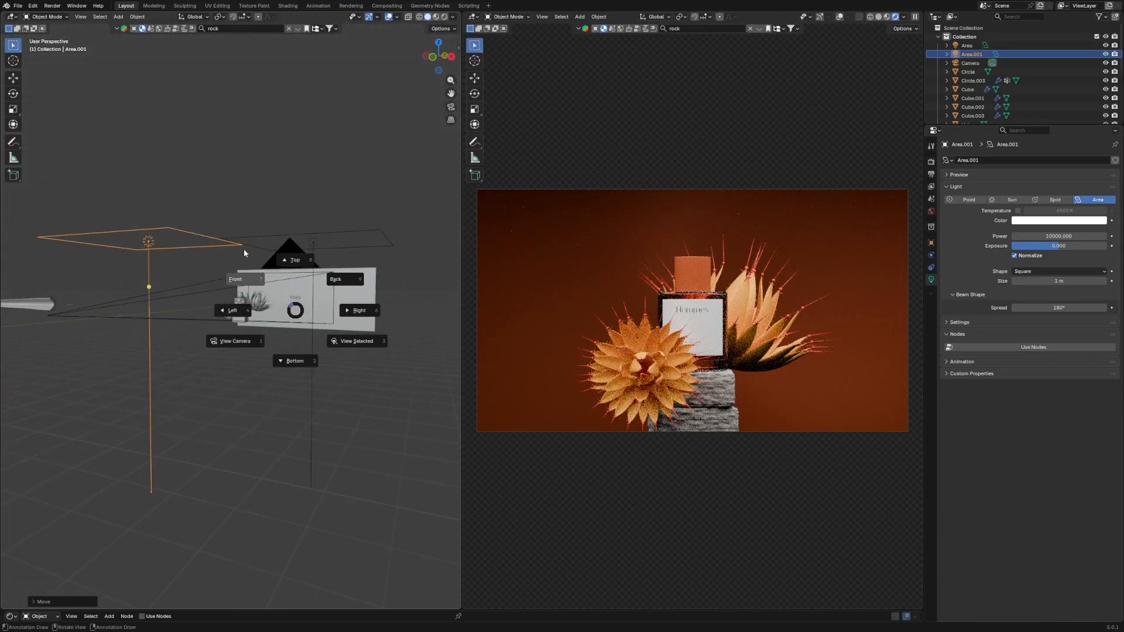
{"action": "left_click", "coordinate": [244, 250]}
{"action": "left_click", "coordinate": [358, 373]}
{"action": "mouse_move", "coordinate": [388, 292]}
{"action": "middle_mouse_down"}
{"action": "mouse_move", "coordinate": [369, 291]}
{"action": "mouse_move", "coordinate": [389, 300]}
{"action": "middle_mouse_up"}
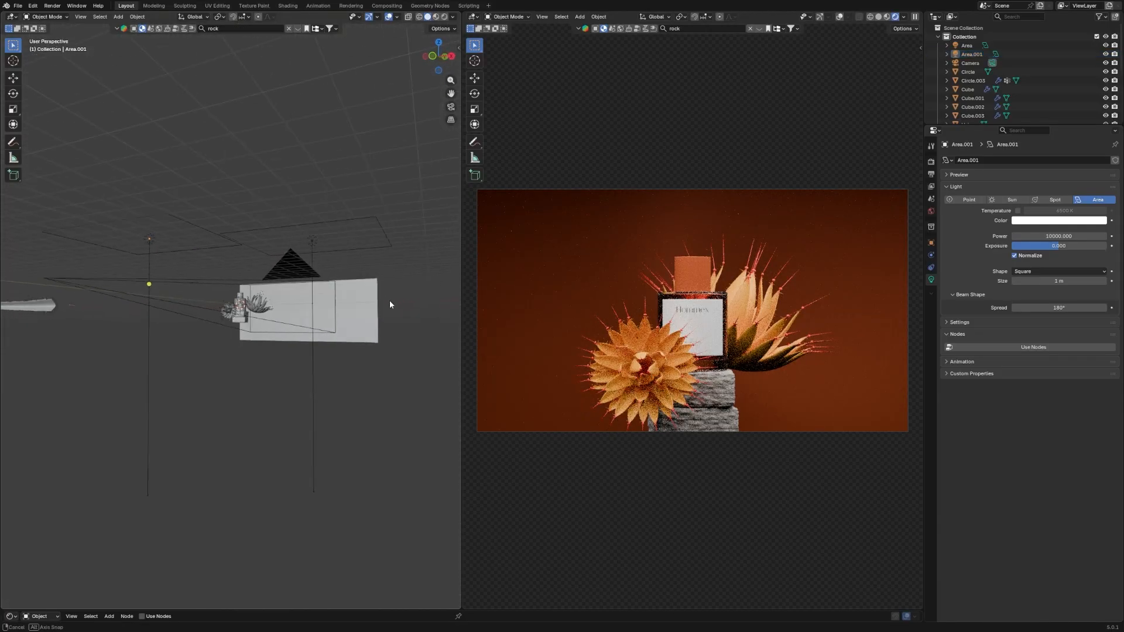
{"action": "key", "text": "shift+a"}
{"action": "mouse_move", "coordinate": [417, 300]}
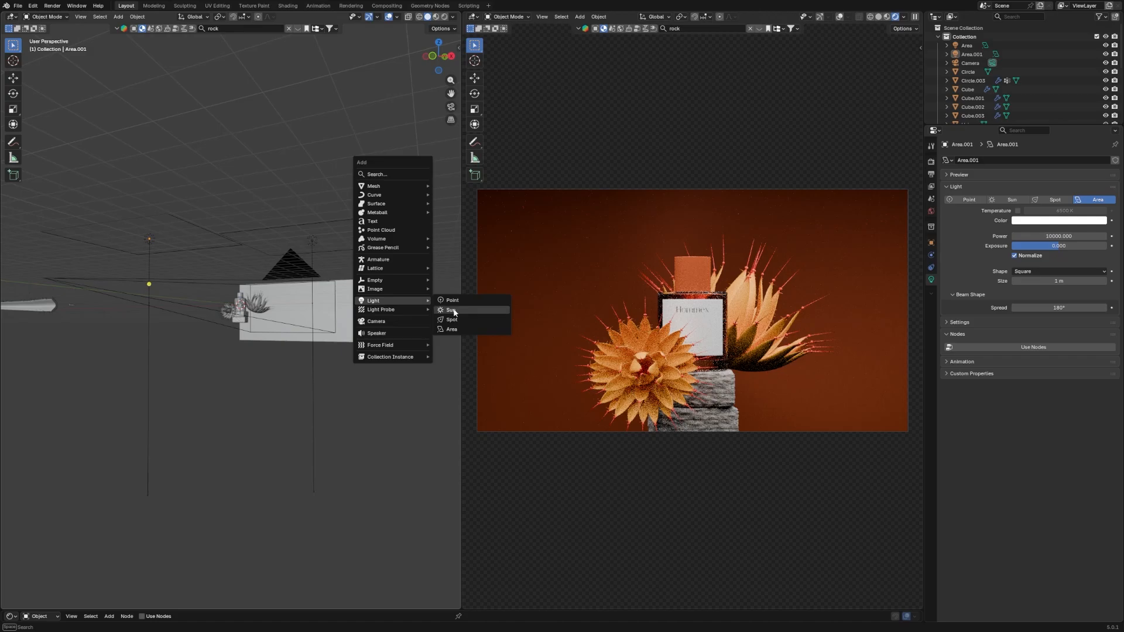
{"action": "left_click", "coordinate": [325, 223]}
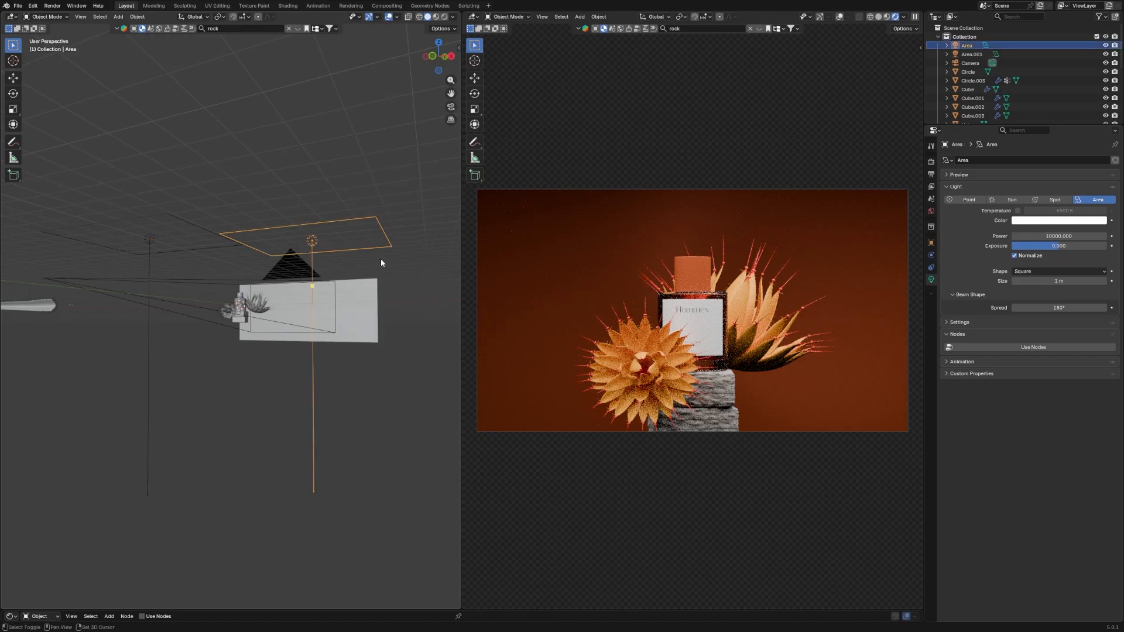
{"action": "left_click", "coordinate": [395, 297]}
{"action": "key", "text": "shift+a"}
{"action": "left_click", "coordinate": [451, 315]}
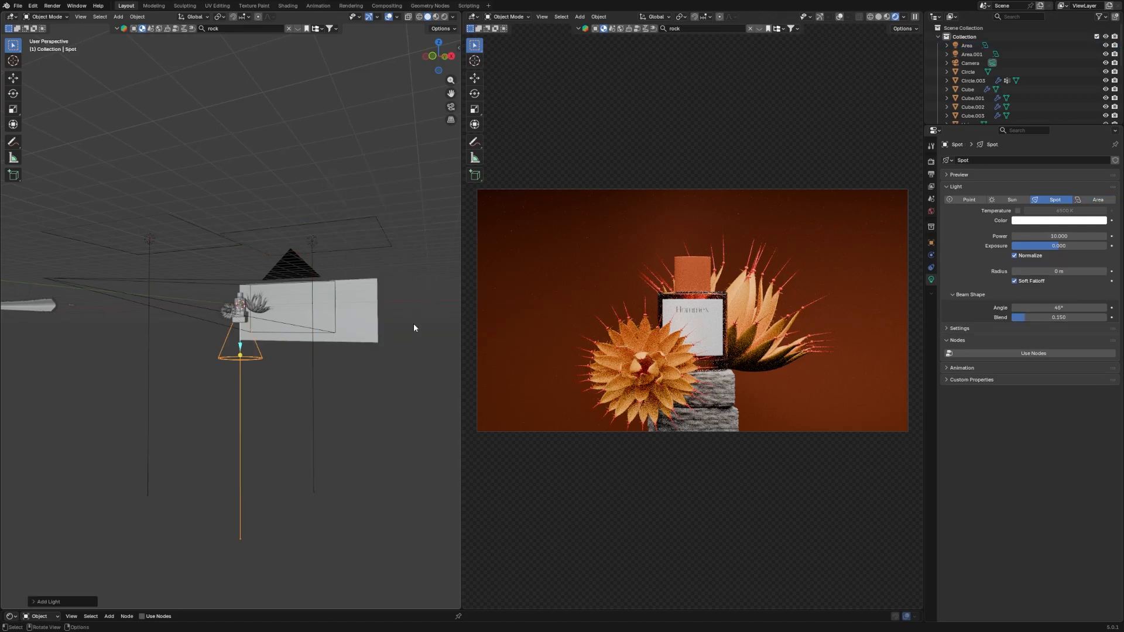
Move the spot light along Y to behind the bottle and rotate it to aim at the backdrop.
{"action": "key", "text": "KP_3"}
{"action": "scroll", "coordinate": [332, 338], "scroll_direction": "down", "scroll_amount": 2}
{"action": "key", "text": "g"}
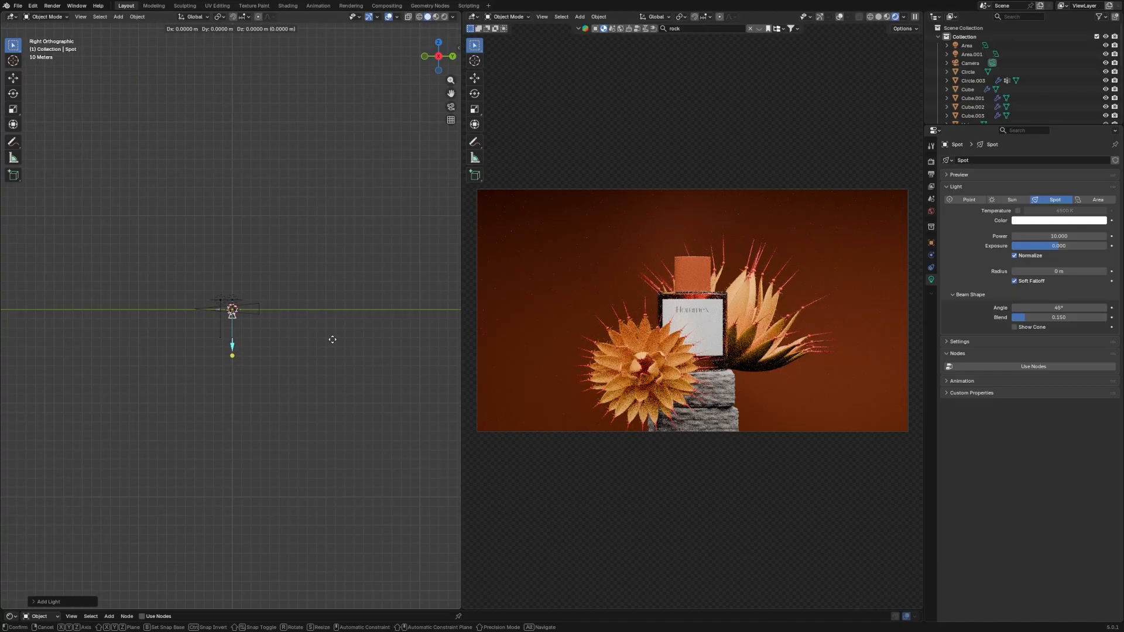
{"action": "key", "text": "y"}
{"action": "left_click", "coordinate": [23, 341]}
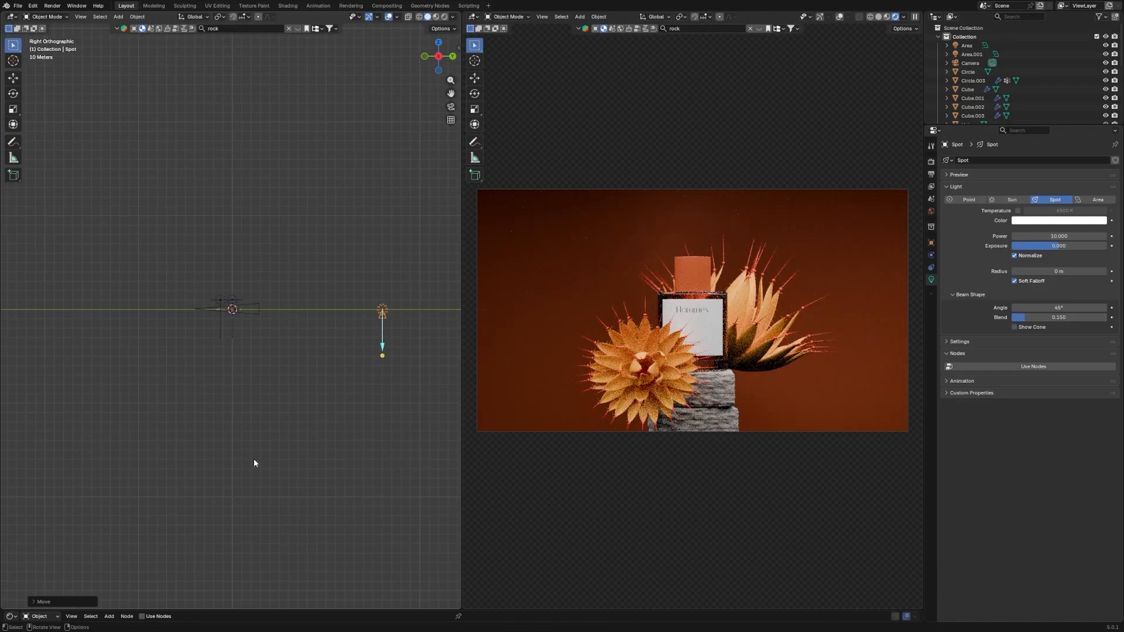
{"action": "key", "text": "r"}
{"action": "left_click", "coordinate": [79, 450]}
Reposition the spot light in top view, then move it along Y toward the backdrop.
{"action": "key", "text": "grave"}
{"action": "key", "text": "g"}
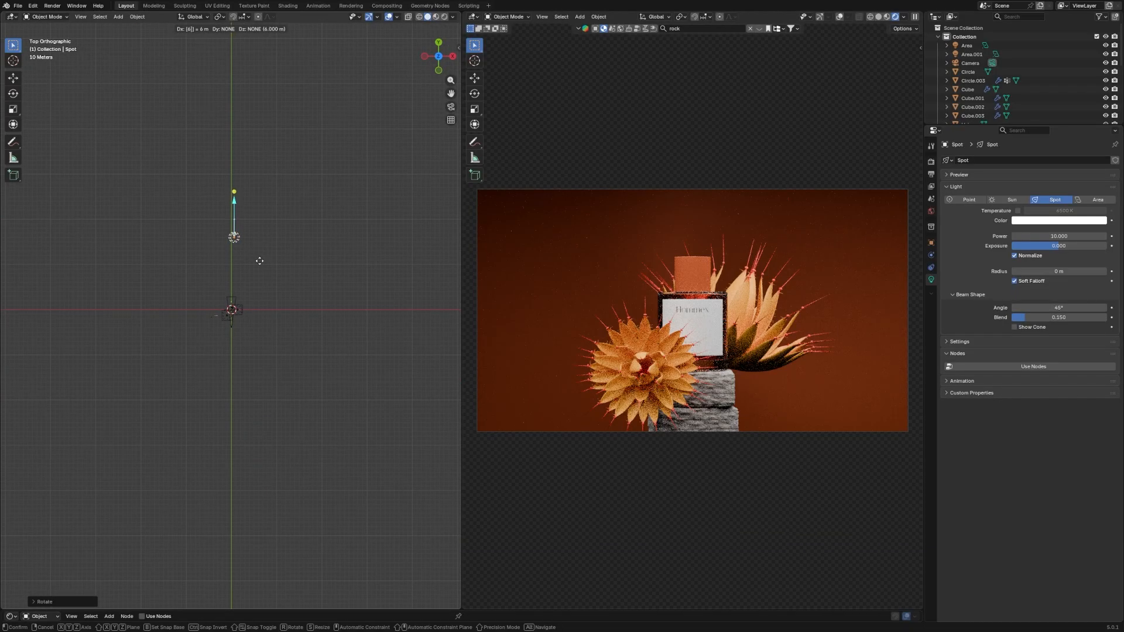
{"action": "left_click", "coordinate": [259, 328]}
{"action": "middle_click_drag", "start_coordinate": [259, 331], "coordinate": [312, 307]}
{"action": "key", "text": "g"}
{"action": "key", "text": "y"}
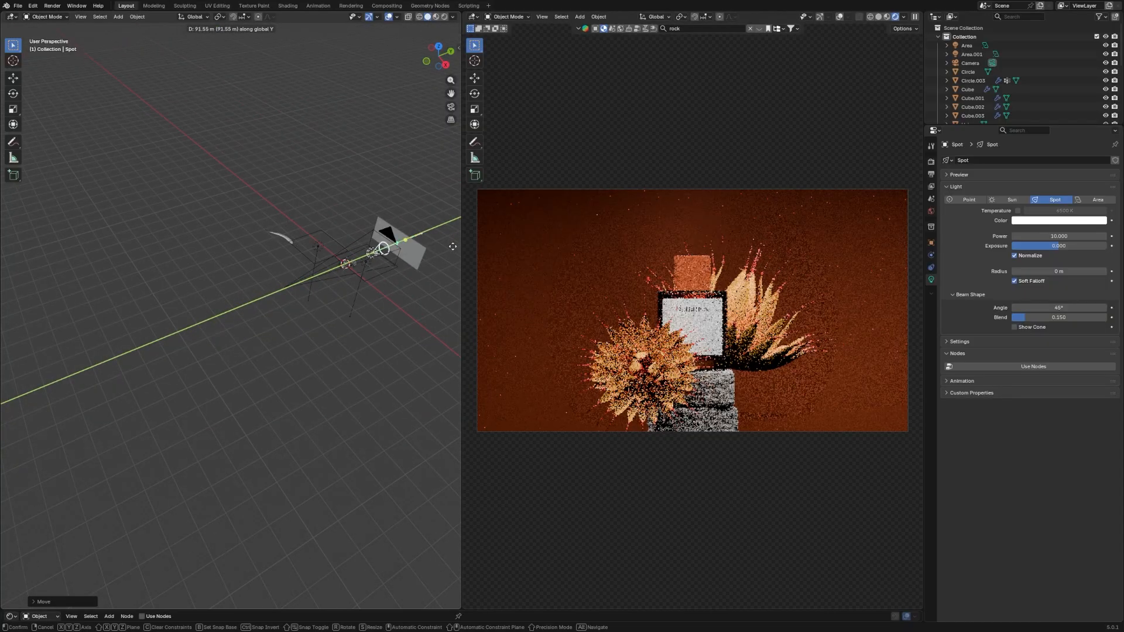
{"action": "left_click", "coordinate": [452, 247]}
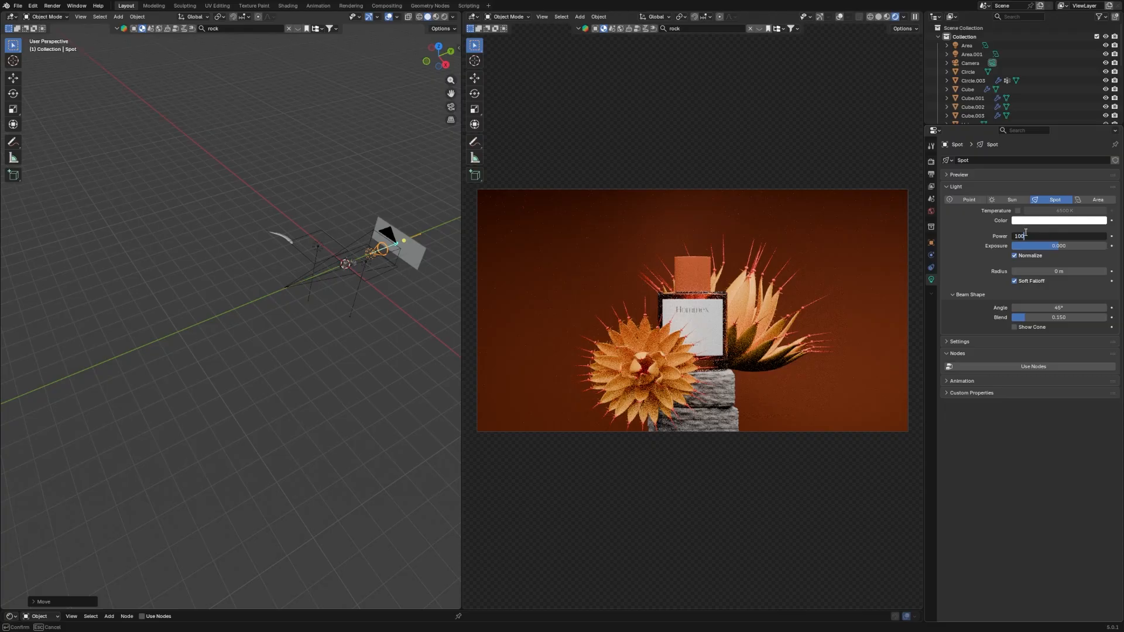
Set the spot light's power to 10000 and check it from the camera and front views.
{"action": "key", "text": "Return"}
{"action": "middle_click_drag", "start_coordinate": [406, 304], "coordinate": [436, 307]}
{"action": "key", "text": "KP_0"}
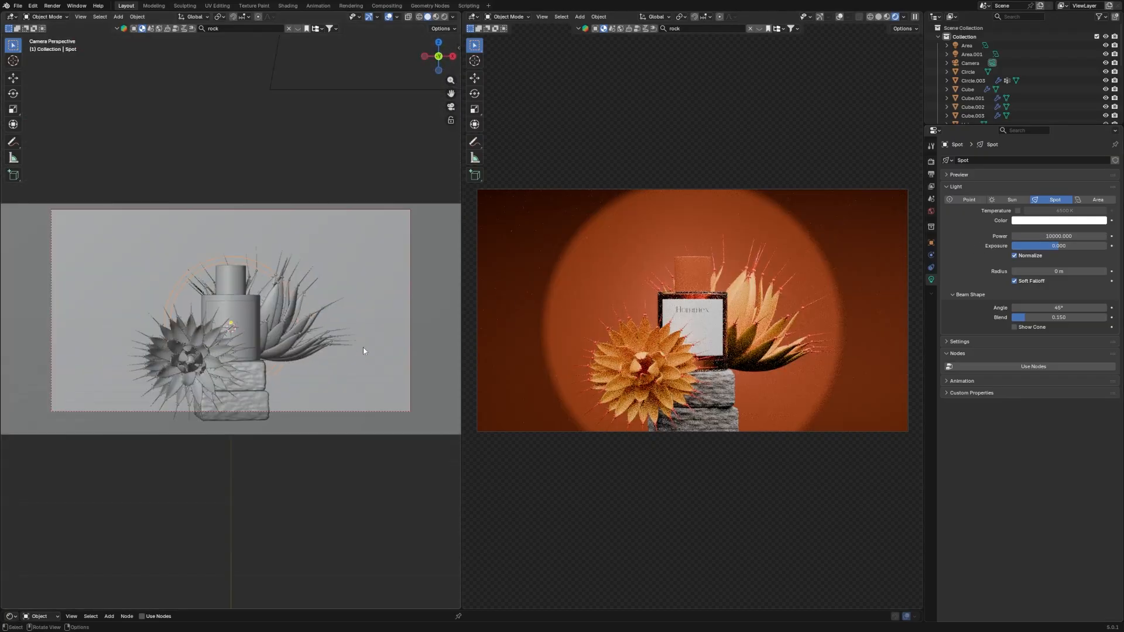
{"action": "key", "text": "KP_1"}
{"action": "scroll", "coordinate": [318, 280], "scroll_direction": "up", "scroll_amount": 3}
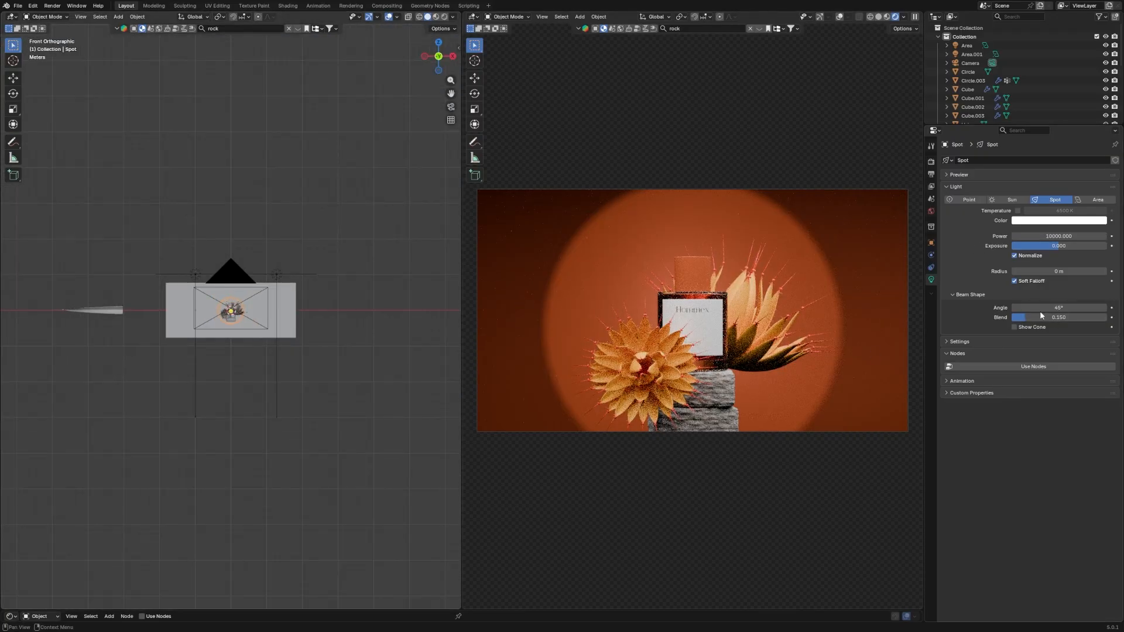
Move the backdrop plane farther back along Y and scale it up until it fills the camera frame.
{"action": "left_click", "coordinate": [291, 308]}
{"action": "middle_click_drag", "start_coordinate": [291, 308], "coordinate": [347, 319]}
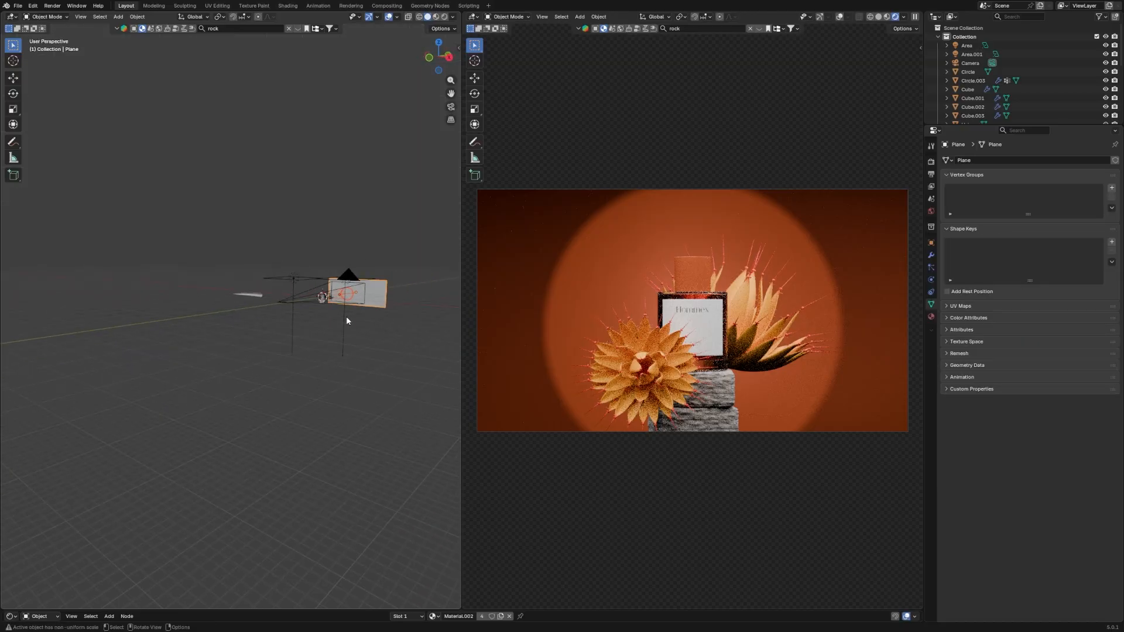
{"action": "key", "text": "g"}
{"action": "key", "text": "y"}
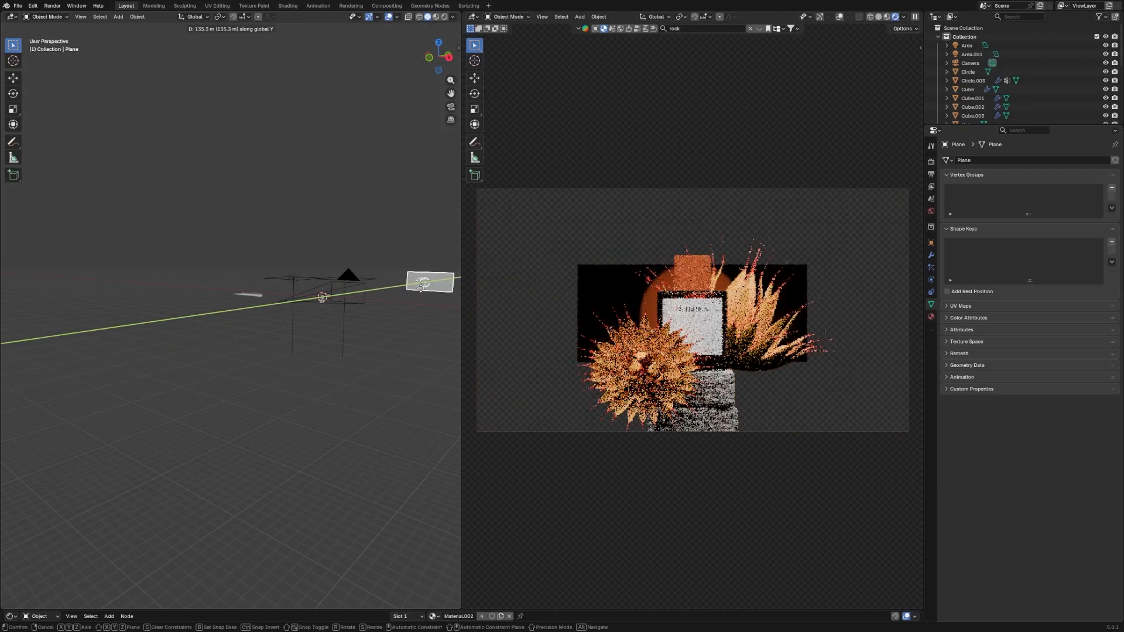
{"action": "key", "text": "s"}
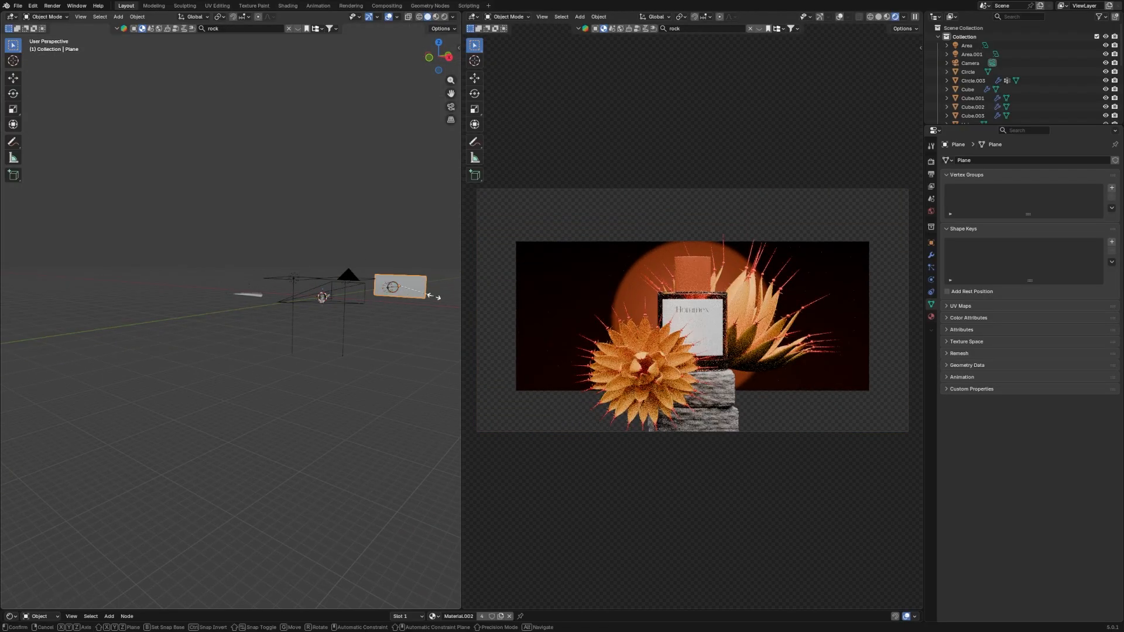
{"action": "left_click", "coordinate": [53, 302]}
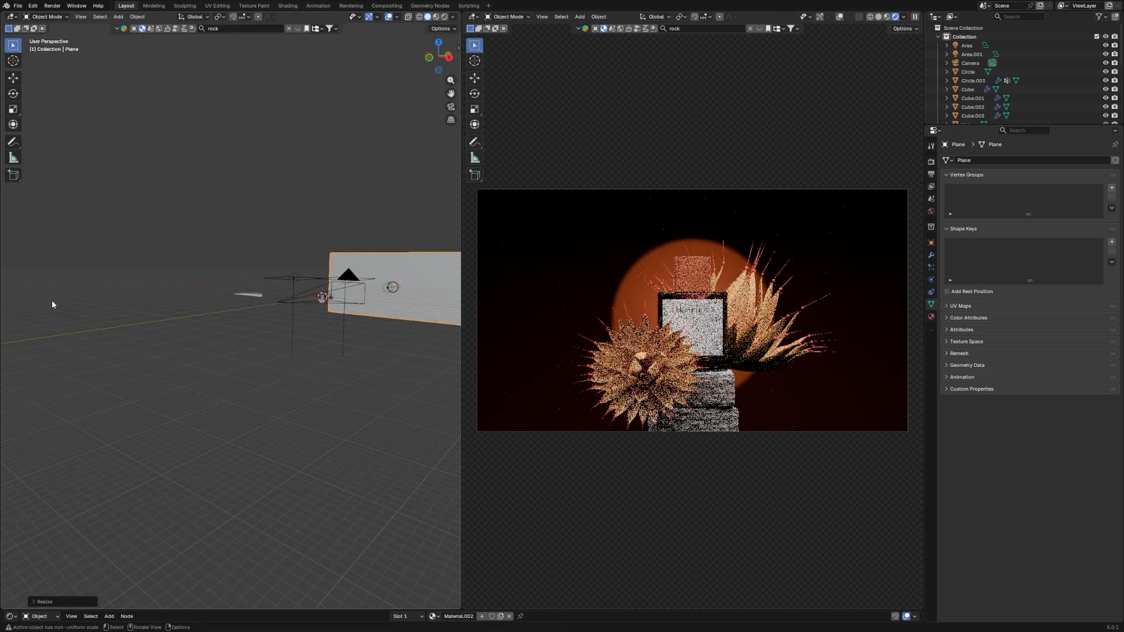
Move the spot light along Y, farther away from the enlarged backdrop.
{"action": "left_click", "coordinate": [391, 288]}
{"action": "key", "text": "KP_Decimal"}
{"action": "key", "text": "g"}
{"action": "key", "text": "y"}
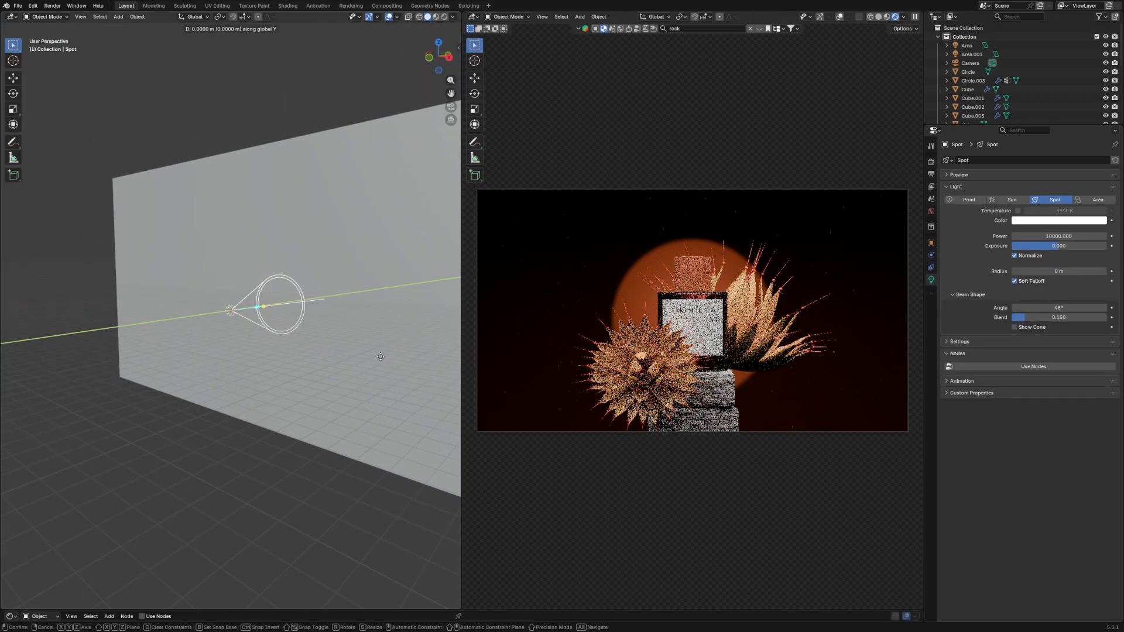
{"action": "left_click", "coordinate": [314, 371]}
Set the spot light's blend to 1.000 and power to 100000, and widen its beam angle.
{"action": "left_click_drag", "start_coordinate": [1057, 318], "coordinate": [1081, 308]}
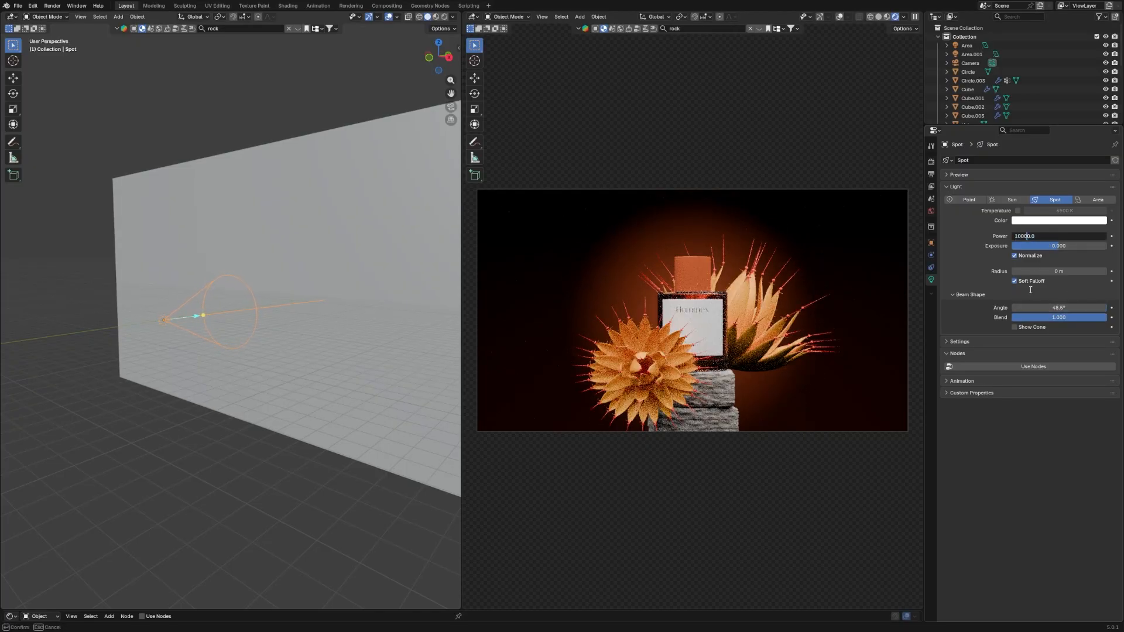
{"action": "type", "text": "0"}
{"action": "key", "text": "Return"}
{"action": "middle_click_drag", "start_coordinate": [220, 343], "coordinate": [271, 336]}
{"action": "key", "text": "grave"}
{"action": "left_click", "coordinate": [227, 293]}
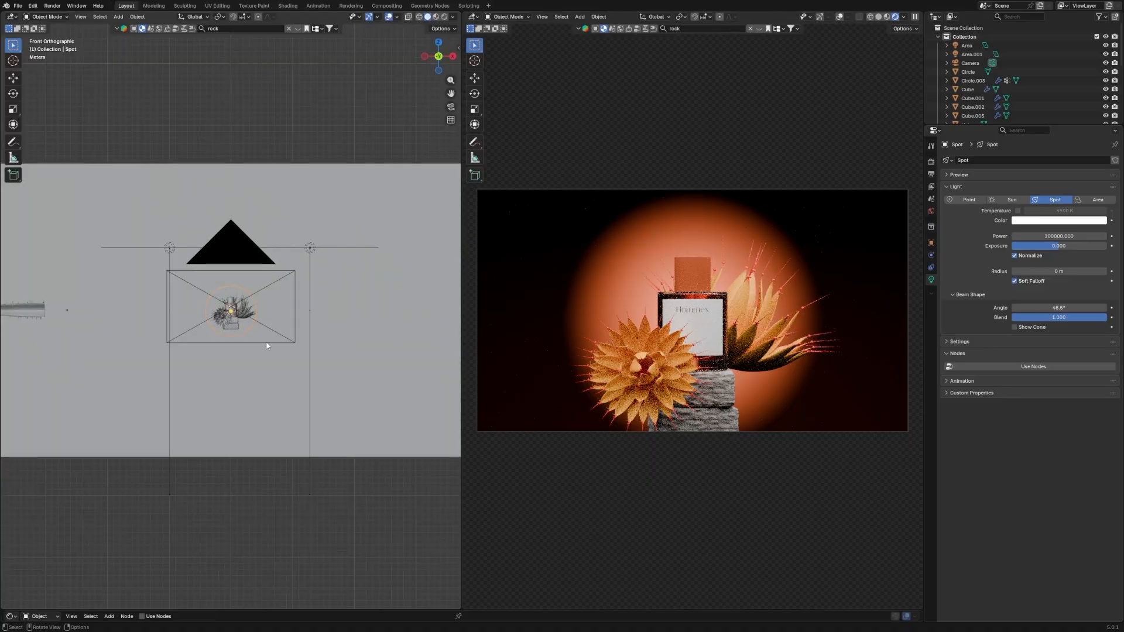
{"action": "left_click_drag", "start_coordinate": [1058, 308], "coordinate": [1071, 308]}
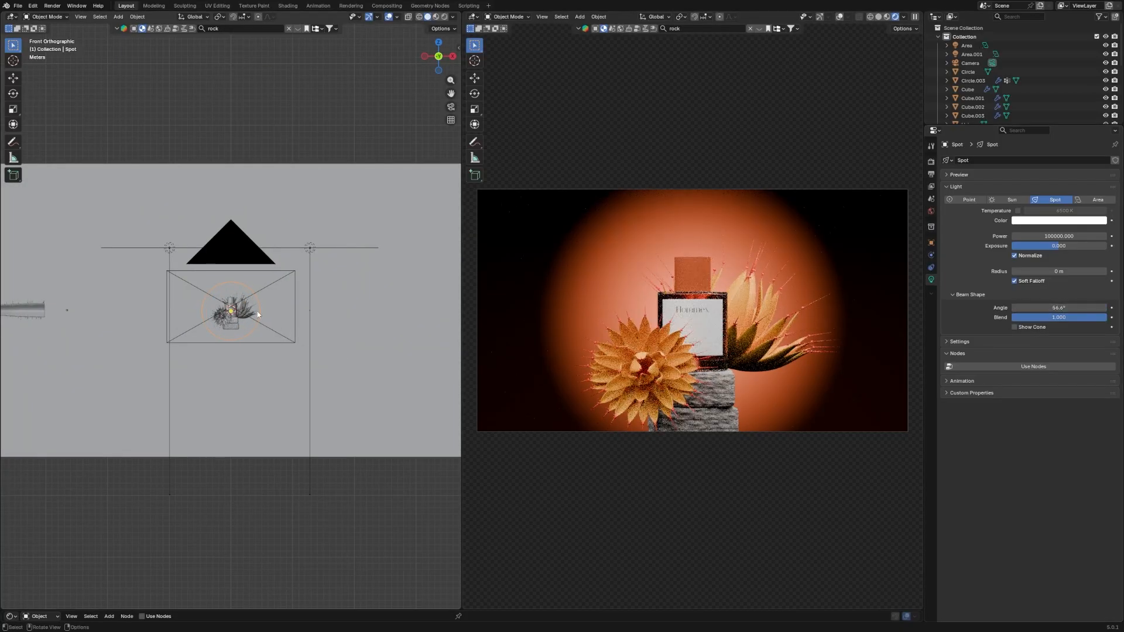
Lower the spot light below the bottle in front view and place duplicates out to both sides of the bottle.
{"action": "key", "text": "g"}
{"action": "left_click", "coordinate": [259, 351]}
{"action": "key", "text": "shift+d"}
{"action": "left_click", "coordinate": [85, 290]}
{"action": "key", "text": "shift+d"}
{"action": "left_click", "coordinate": [455, 257]}
Duplicate the central spot light straight up along Z above the bottle, and place two more copies low on the backdrop.
{"action": "left_click", "coordinate": [230, 342]}
{"action": "key", "text": "shift+d"}
{"action": "key", "text": "z"}
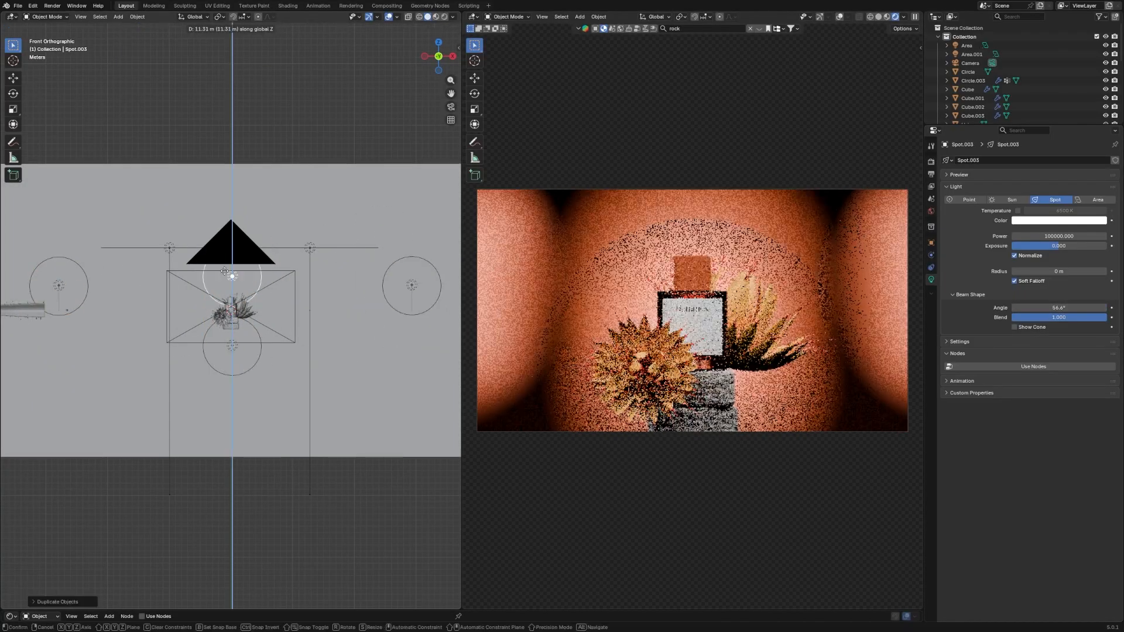
{"action": "left_click", "coordinate": [224, 214]}
{"action": "key", "text": "shift+d"}
{"action": "left_click", "coordinate": [167, 410]}
{"action": "key", "text": "shift+d"}
{"action": "left_click", "coordinate": [348, 455]}
{"action": "scroll", "coordinate": [693, 351], "scroll_direction": "down", "scroll_amount": 1}
Recolor the rock slab material's Color Ramp with a black stop at 0.200 and pale peach highlights.
{"action": "left_click", "coordinate": [702, 383]}
{"action": "scroll", "coordinate": [231, 328], "scroll_direction": "down", "scroll_amount": 4}
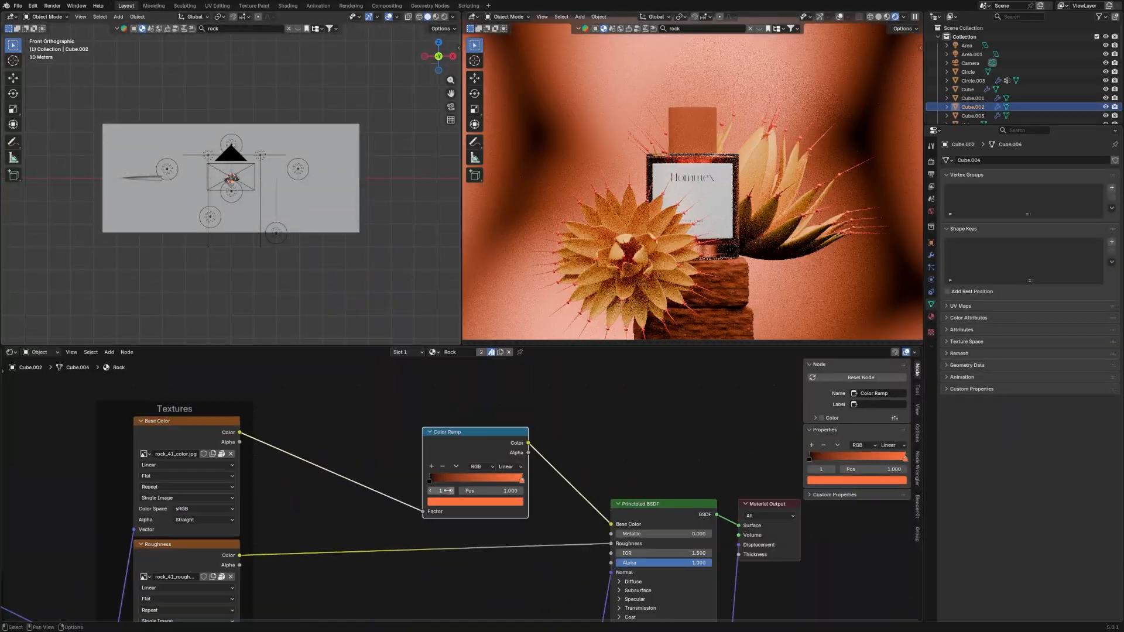
{"action": "left_click", "coordinate": [518, 477]}
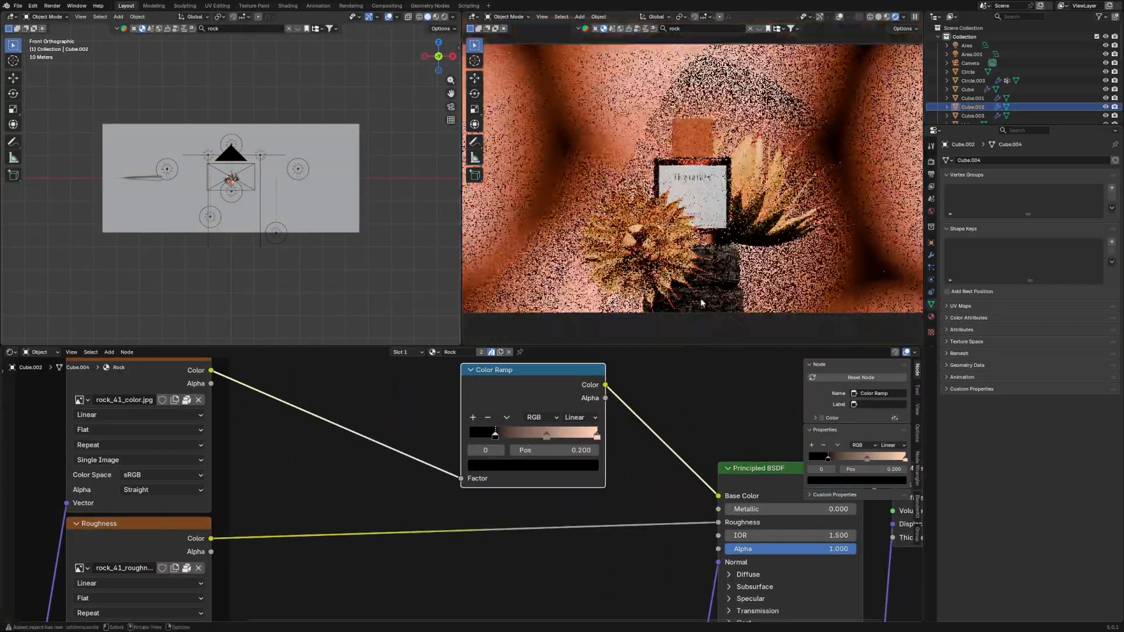
Place another spot light copy high in front of the backdrop and rotate it down toward the bottle.
{"action": "scroll", "coordinate": [693, 175], "scroll_direction": "down", "scroll_amount": 3}
{"action": "middle_click_drag", "start_coordinate": [246, 176], "coordinate": [293, 180]}
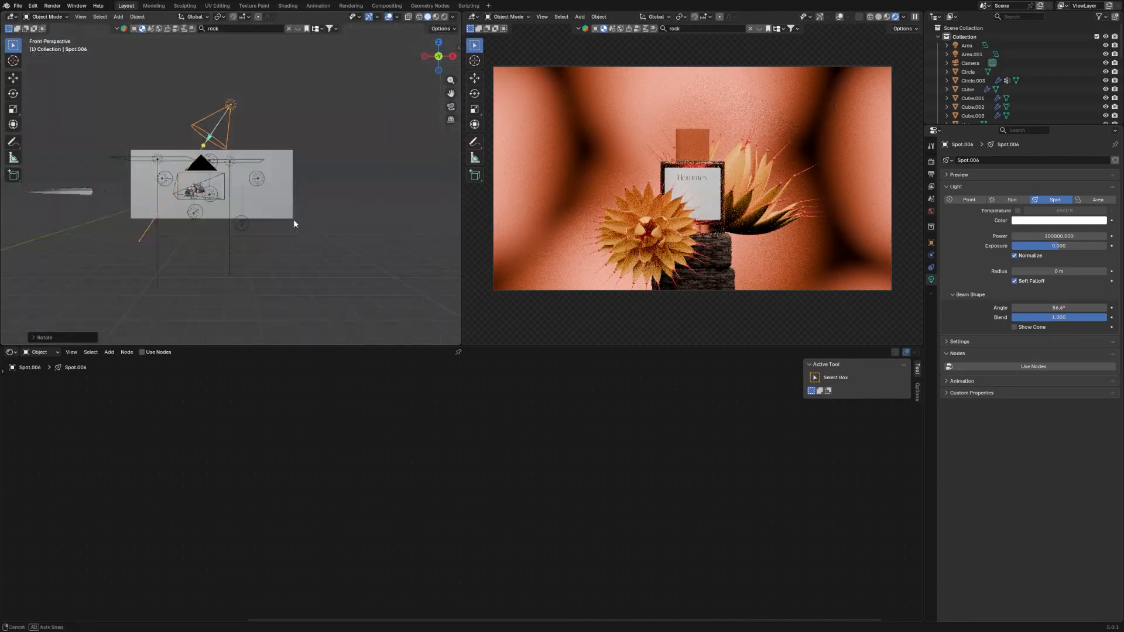
{"action": "middle_click_drag", "start_coordinate": [293, 219], "coordinate": [408, 115]}
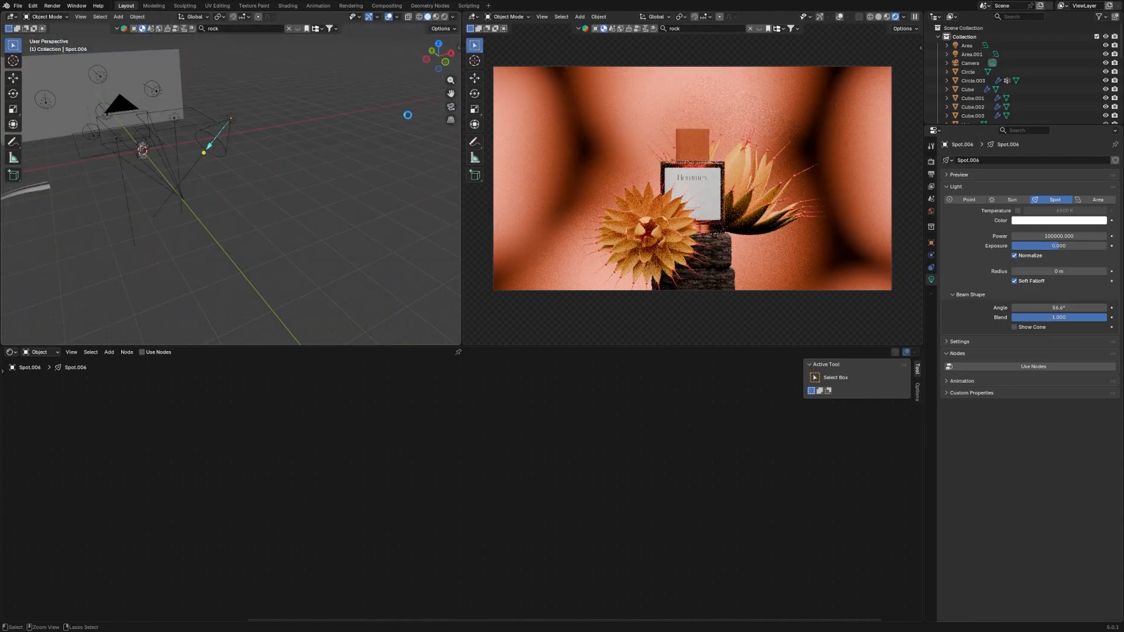